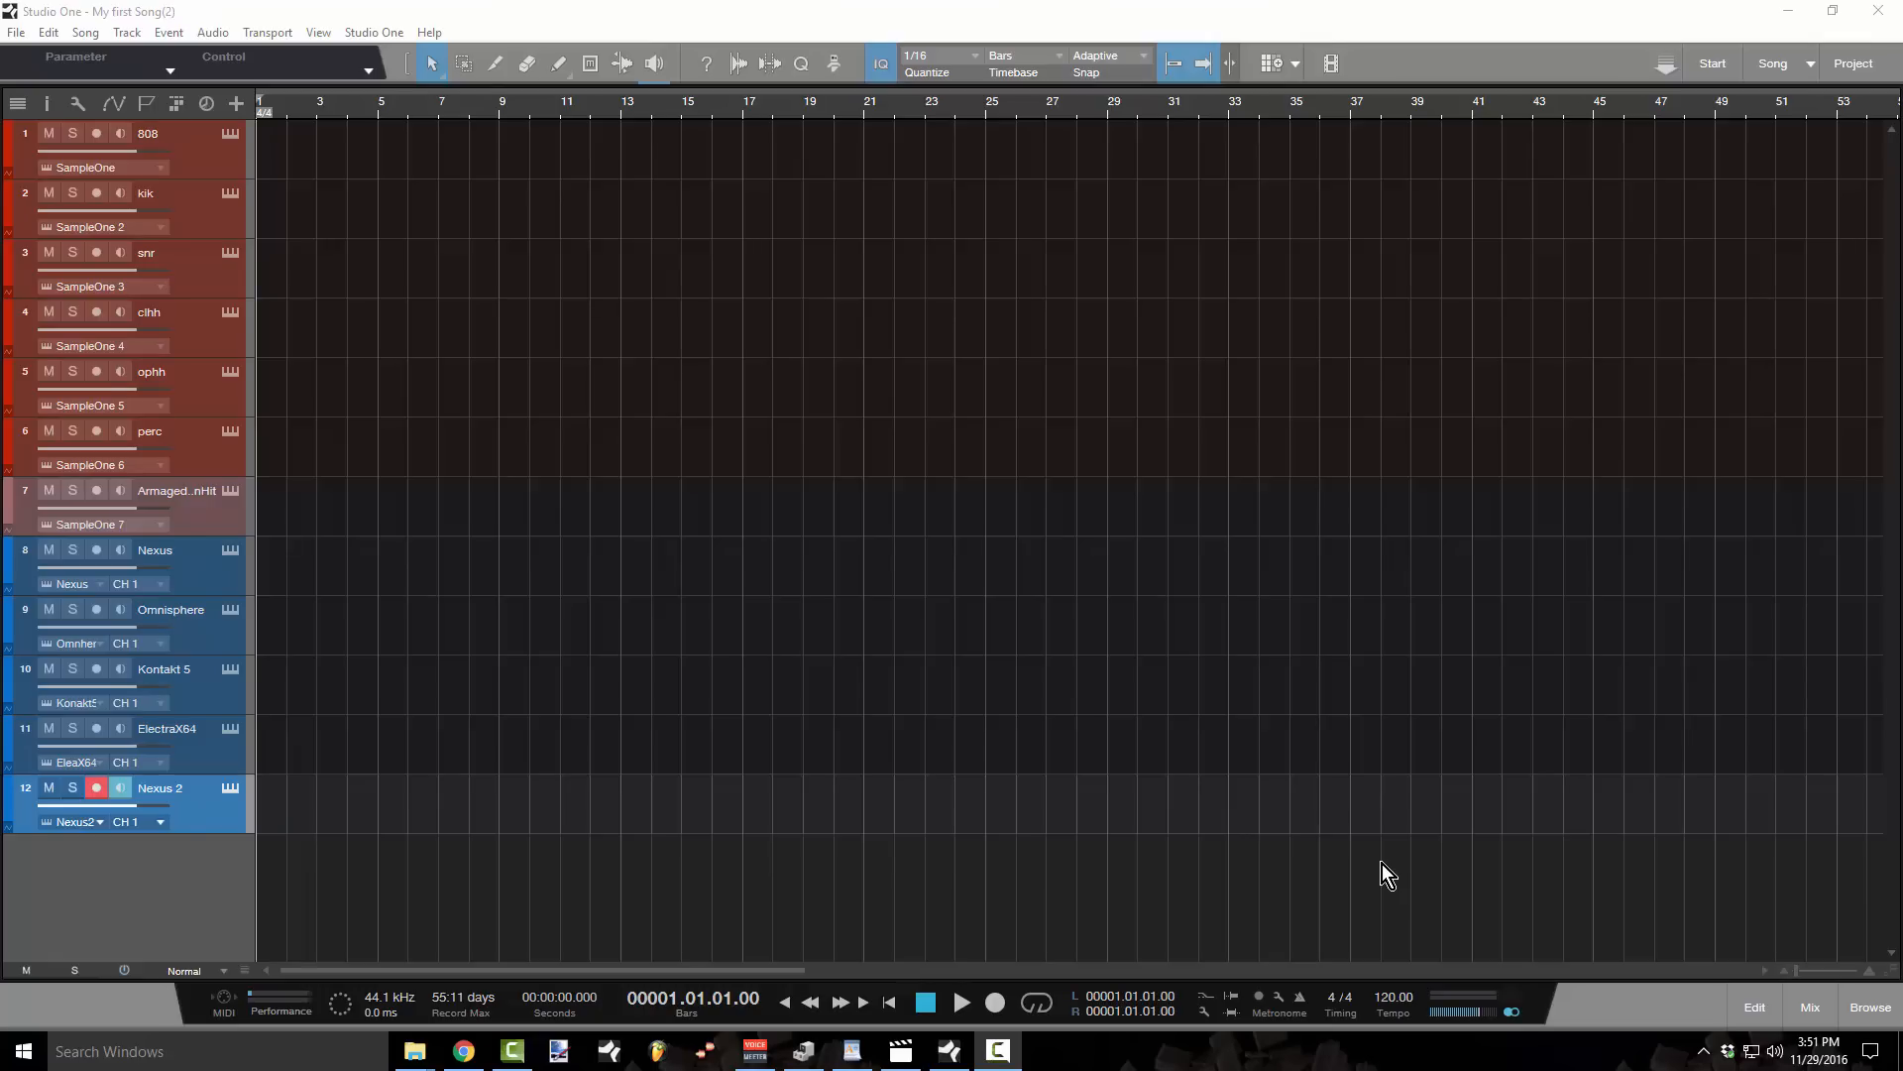
left_click(855, 3)
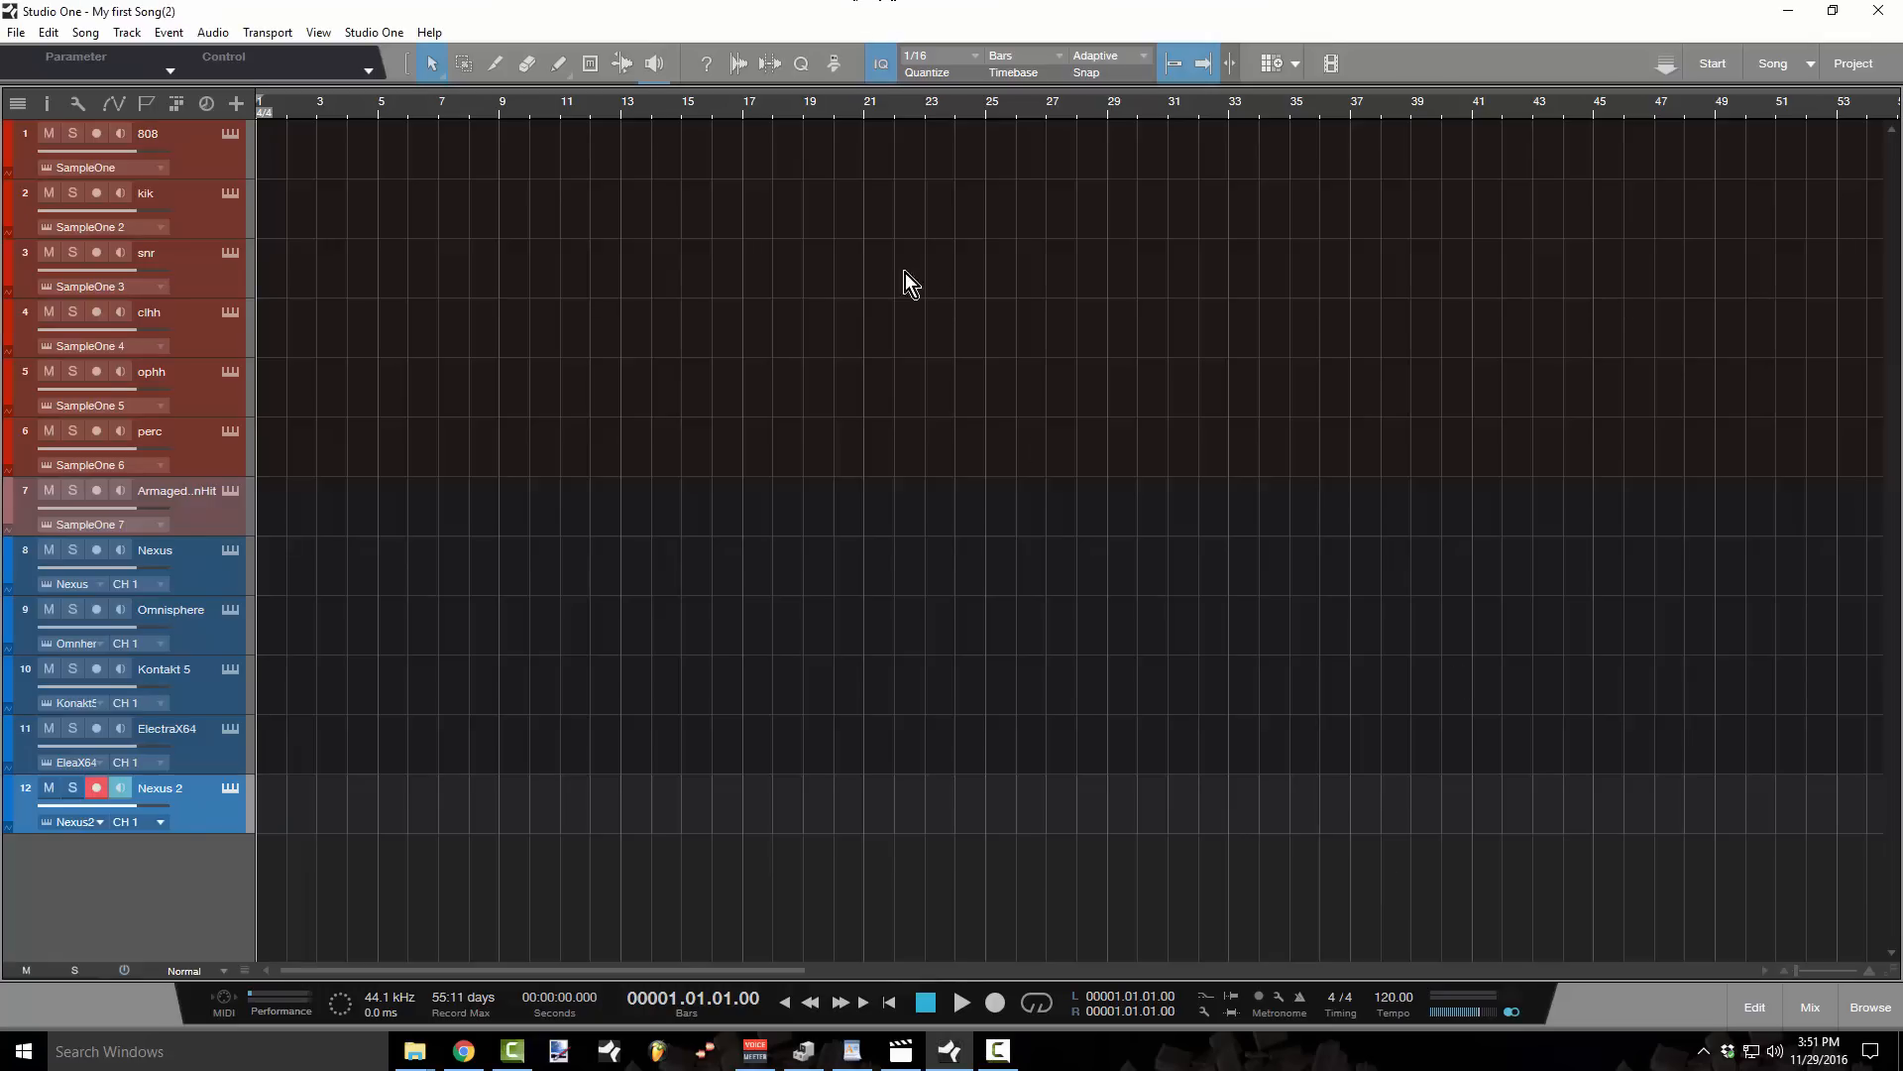
key("ctrl+comma")
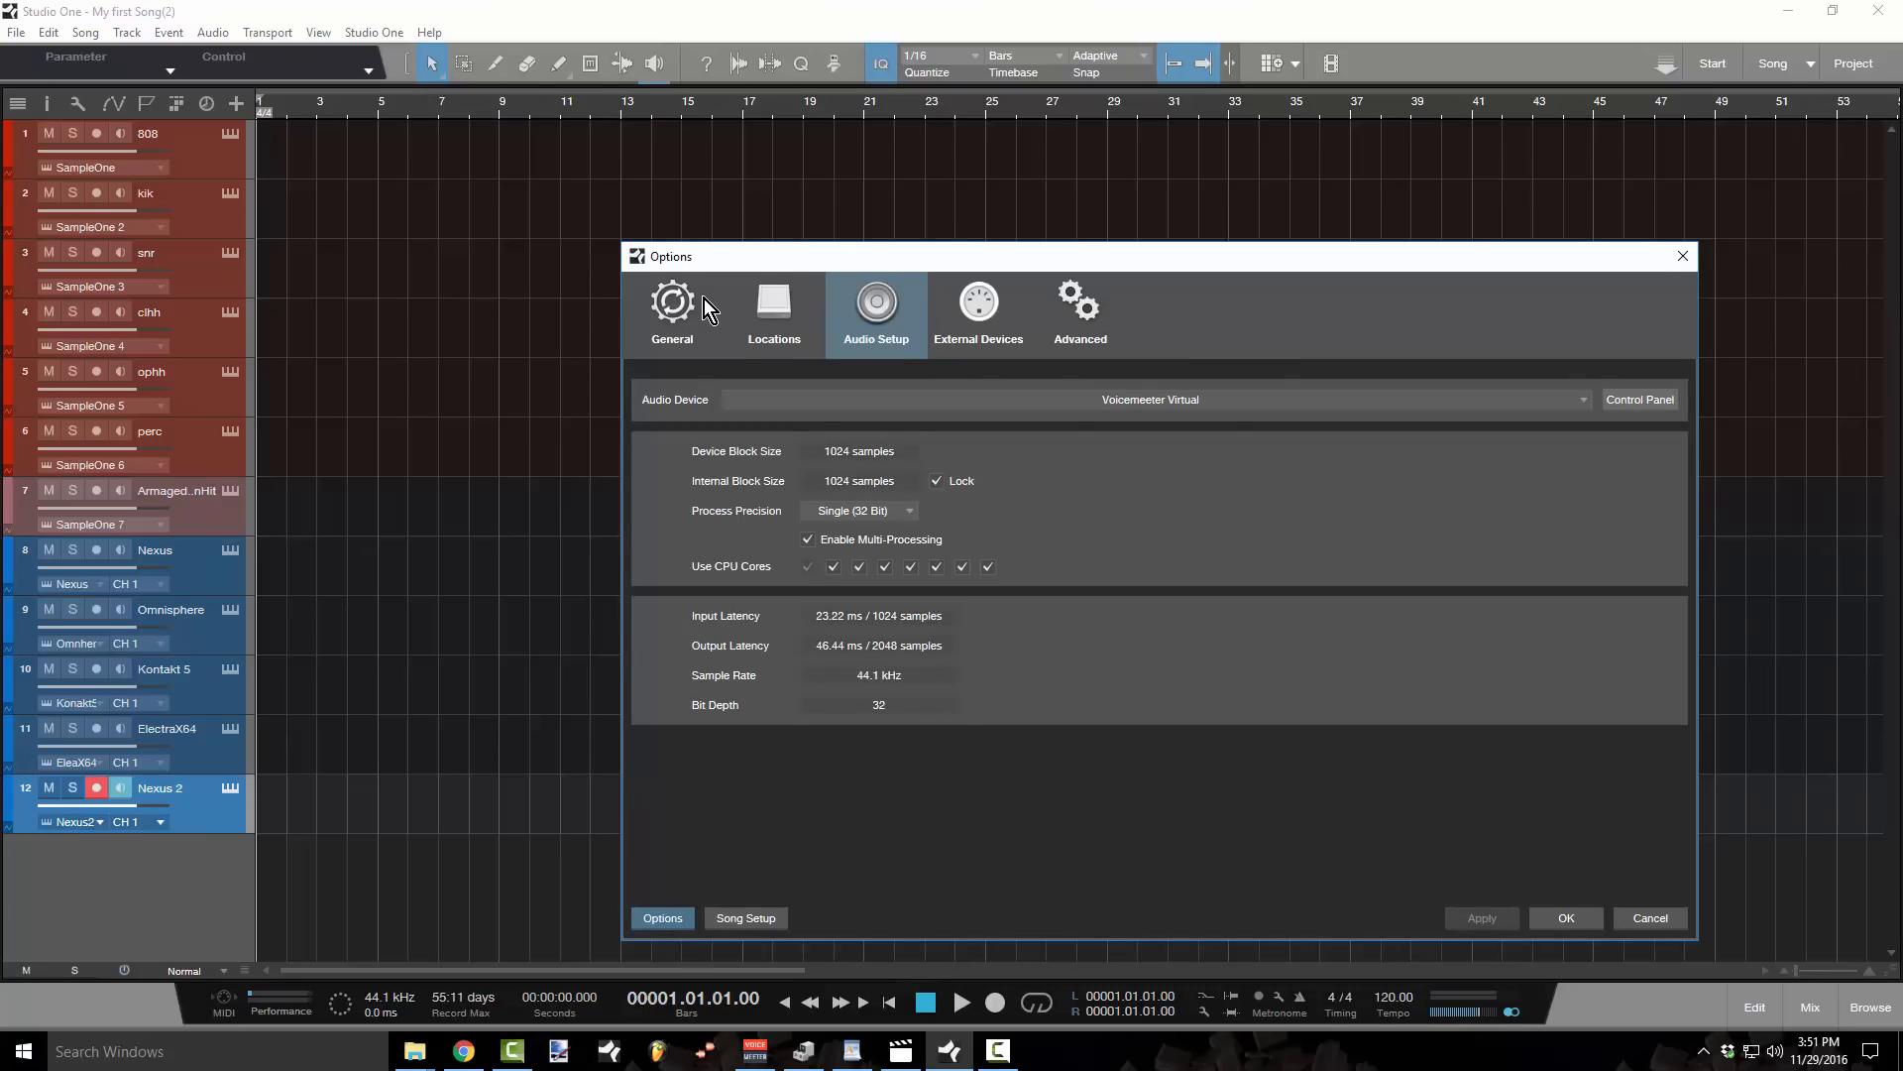
left_click(676, 294)
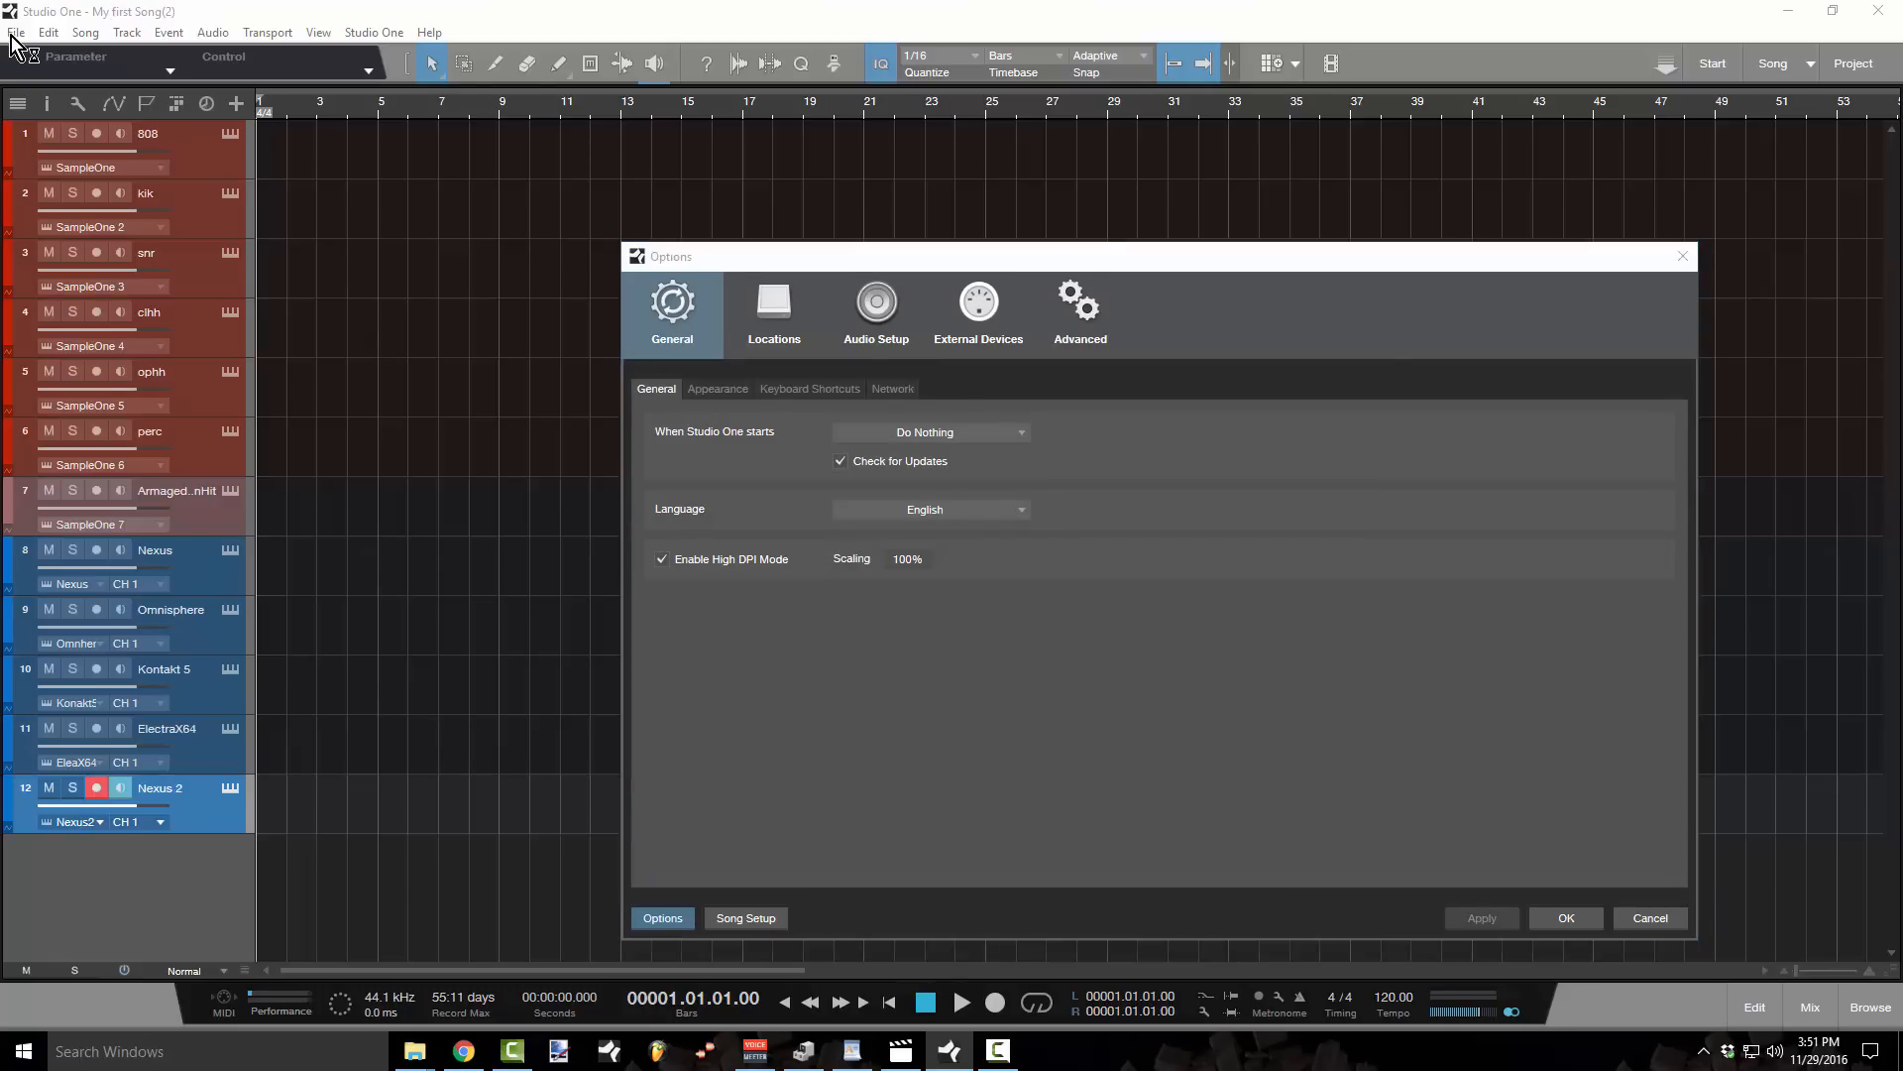
left_click(1628, 920)
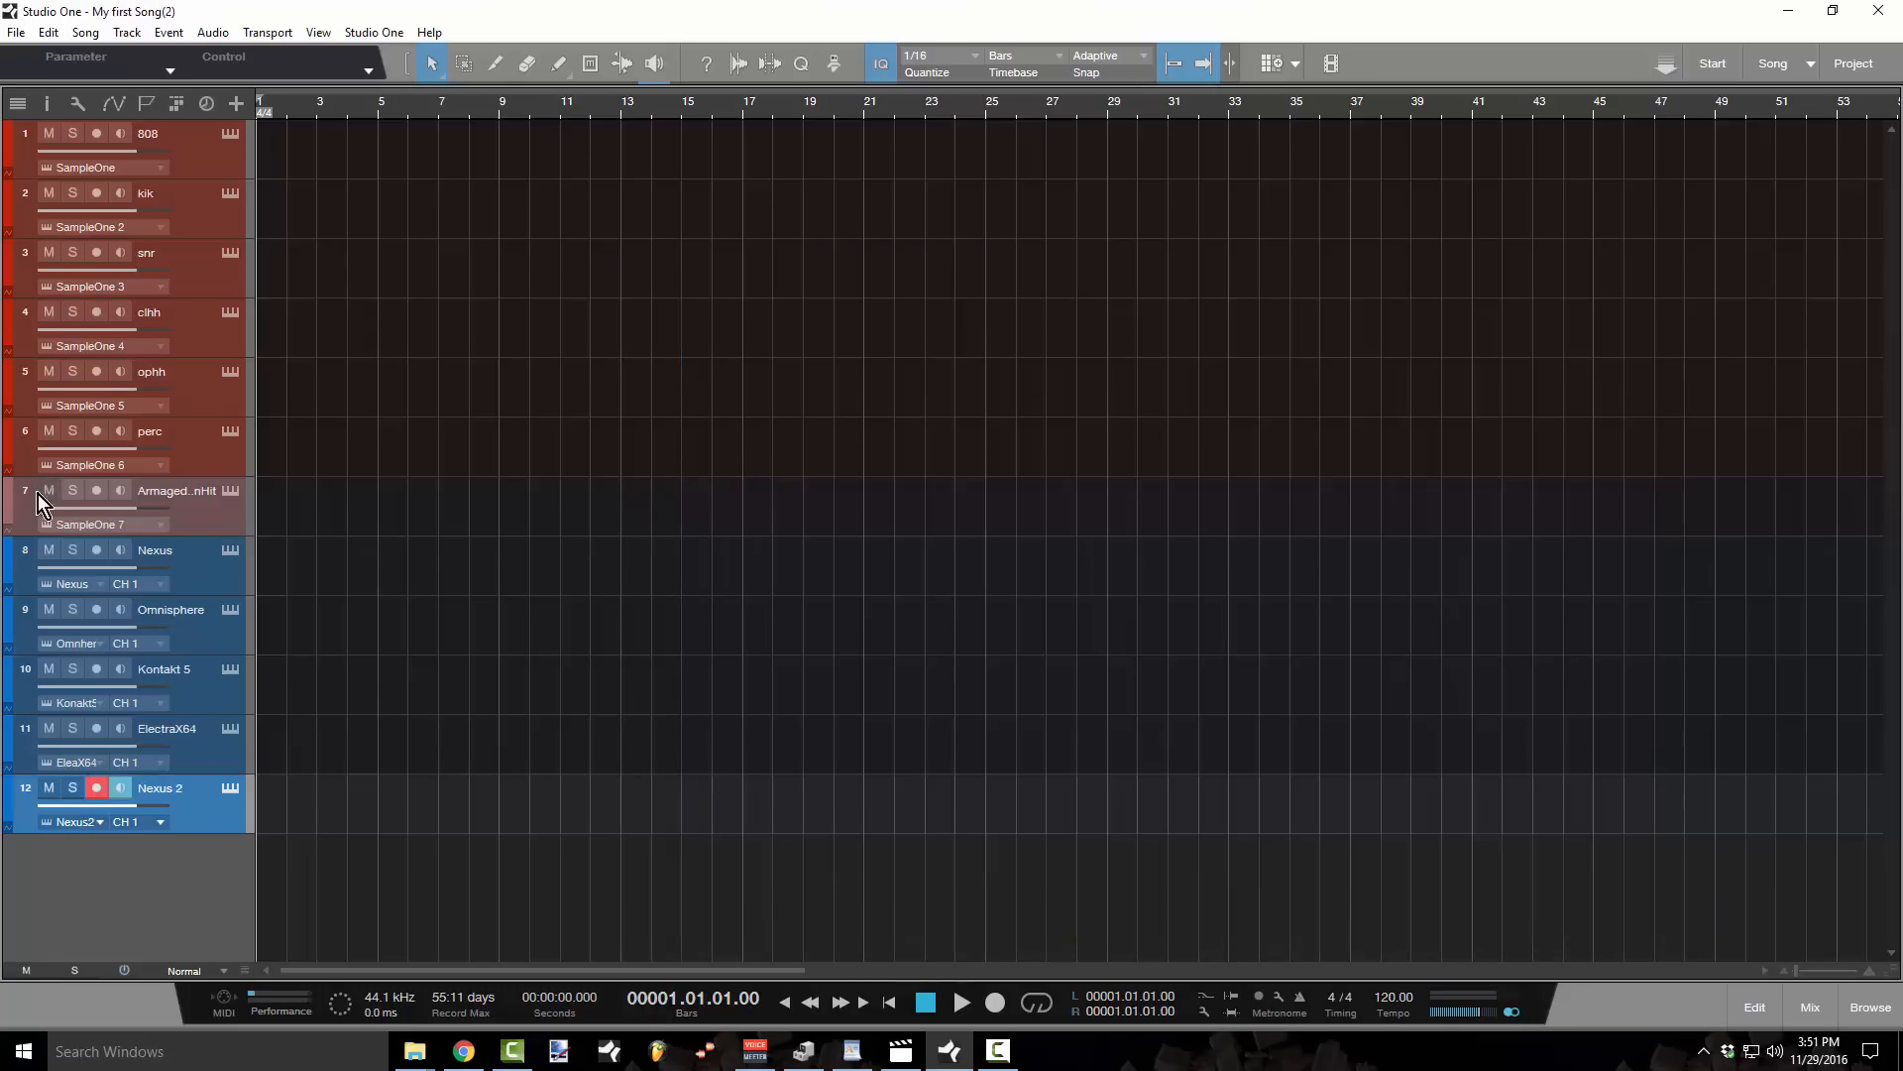
- Open the keyboard shortcut options and look over the available keyboard mapping schemes without changing the selected one
left_click(18, 33)
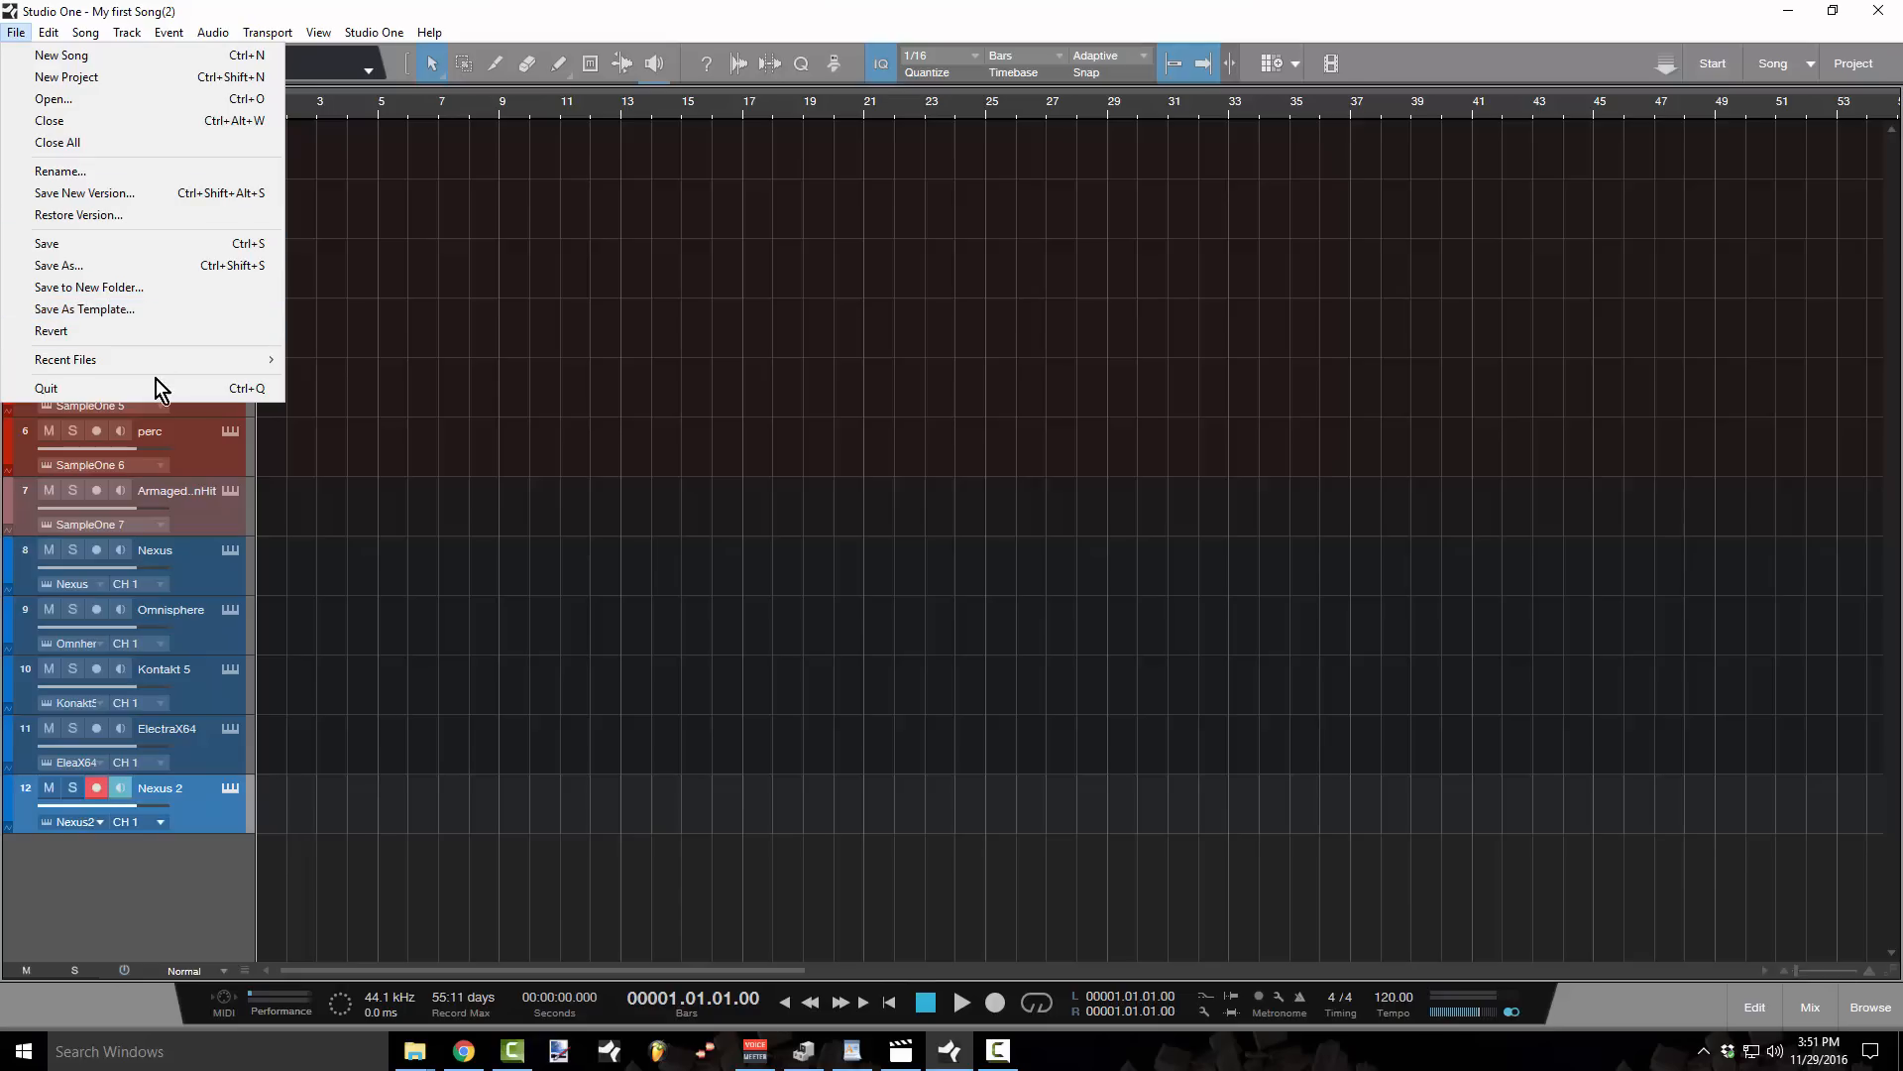
left_click(374, 33)
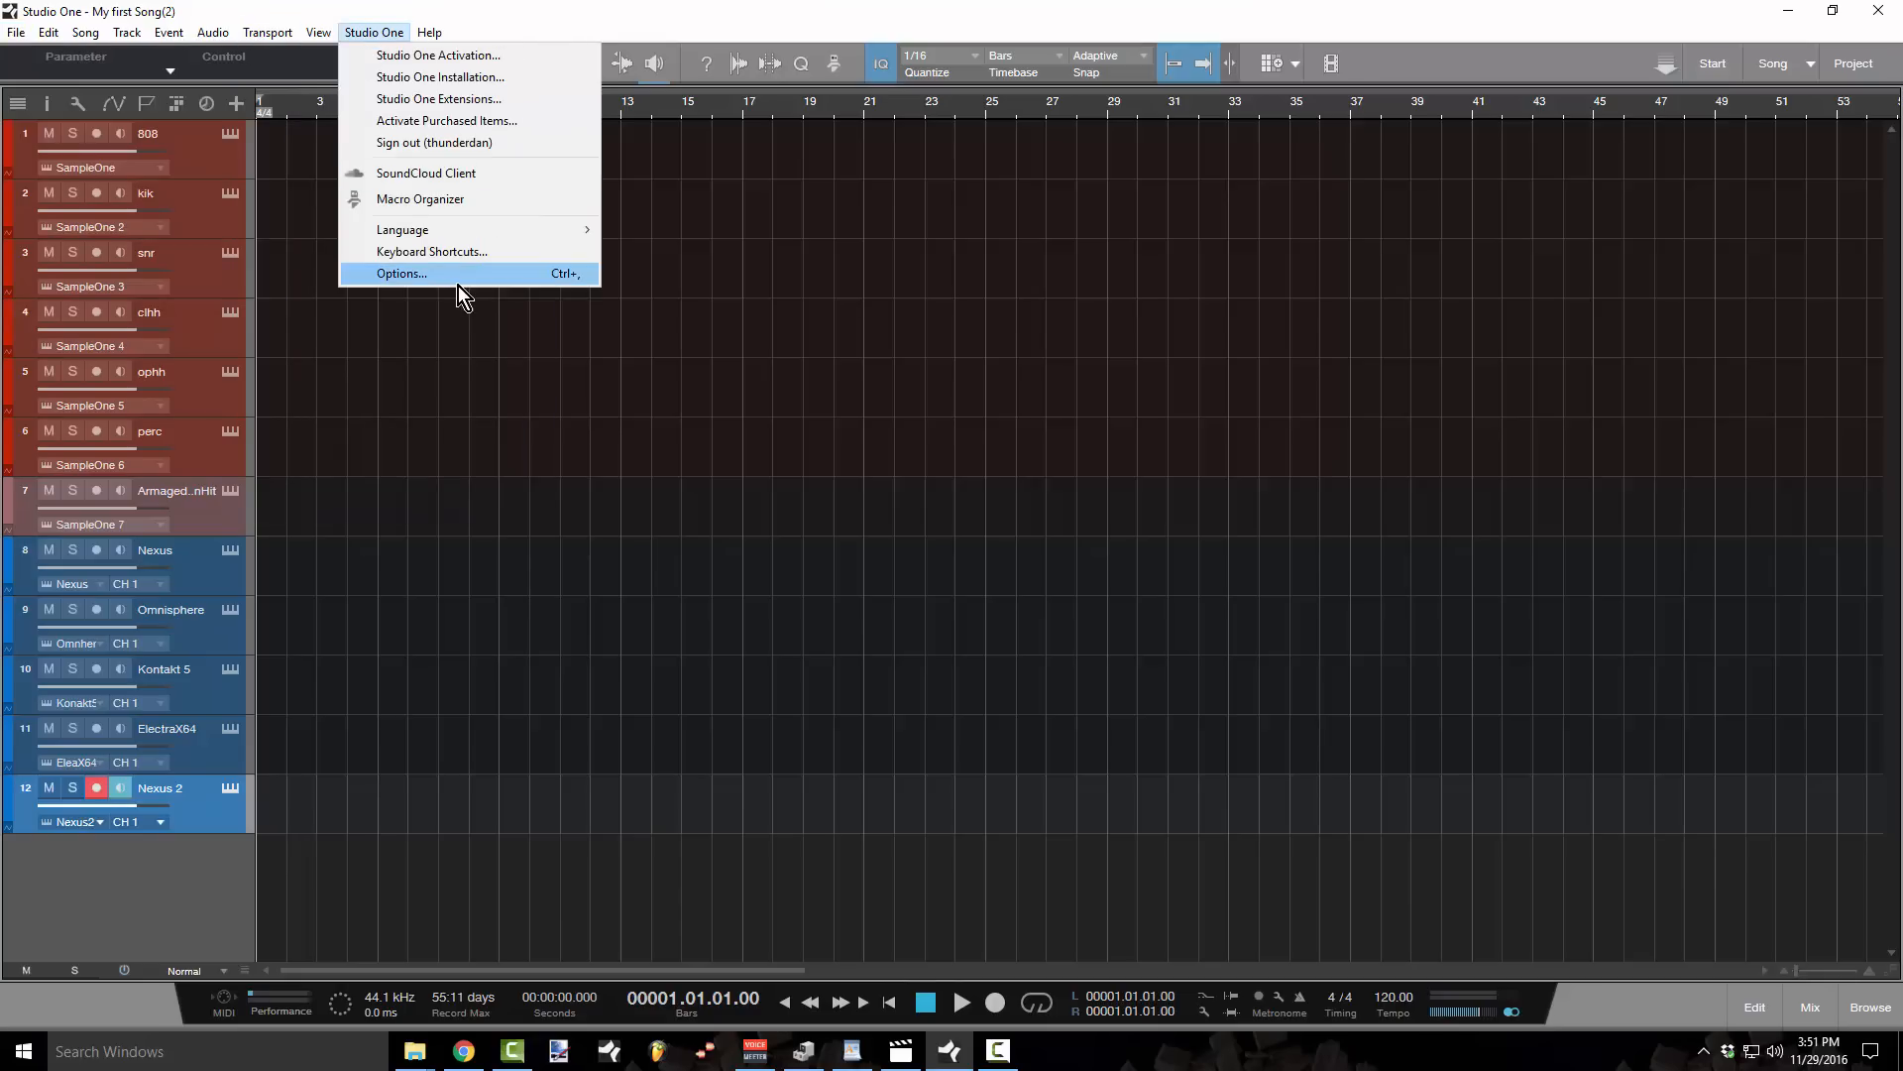
left_click(459, 279)
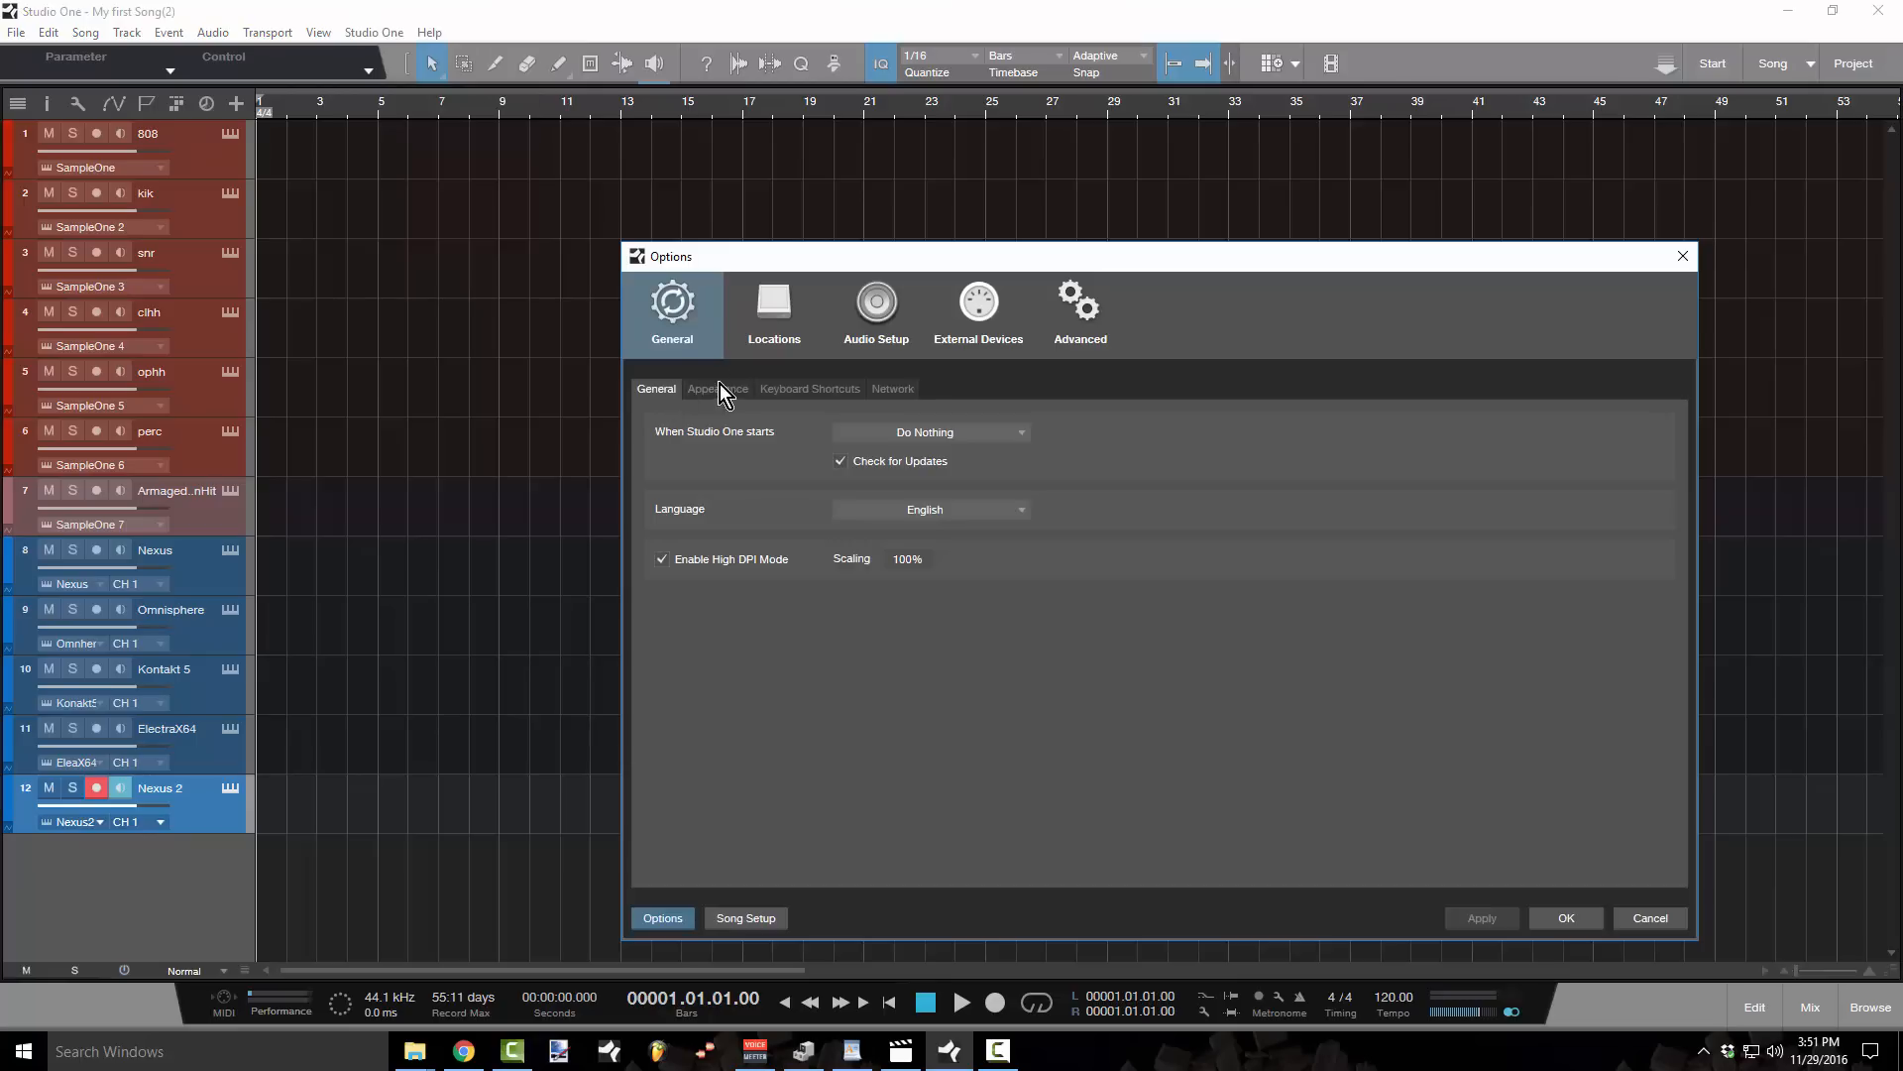
left_click(835, 389)
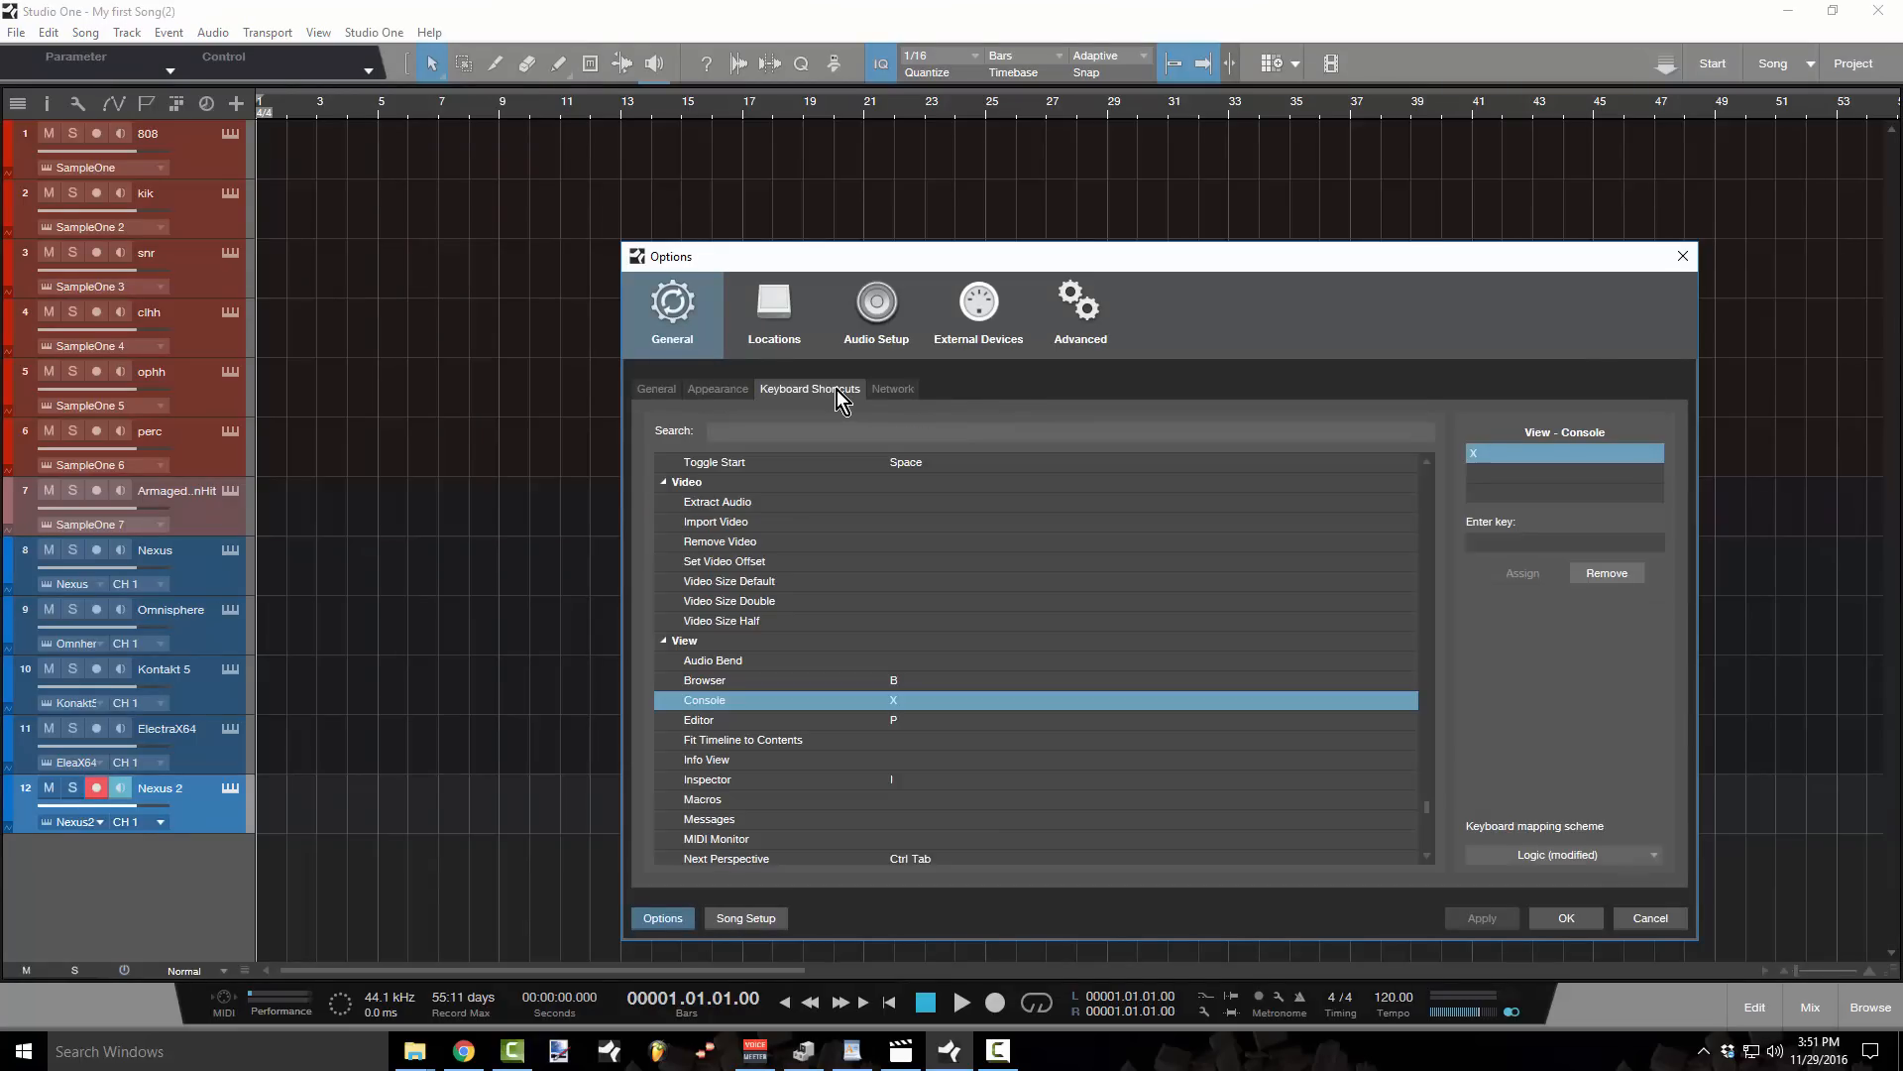
left_click(1652, 856)
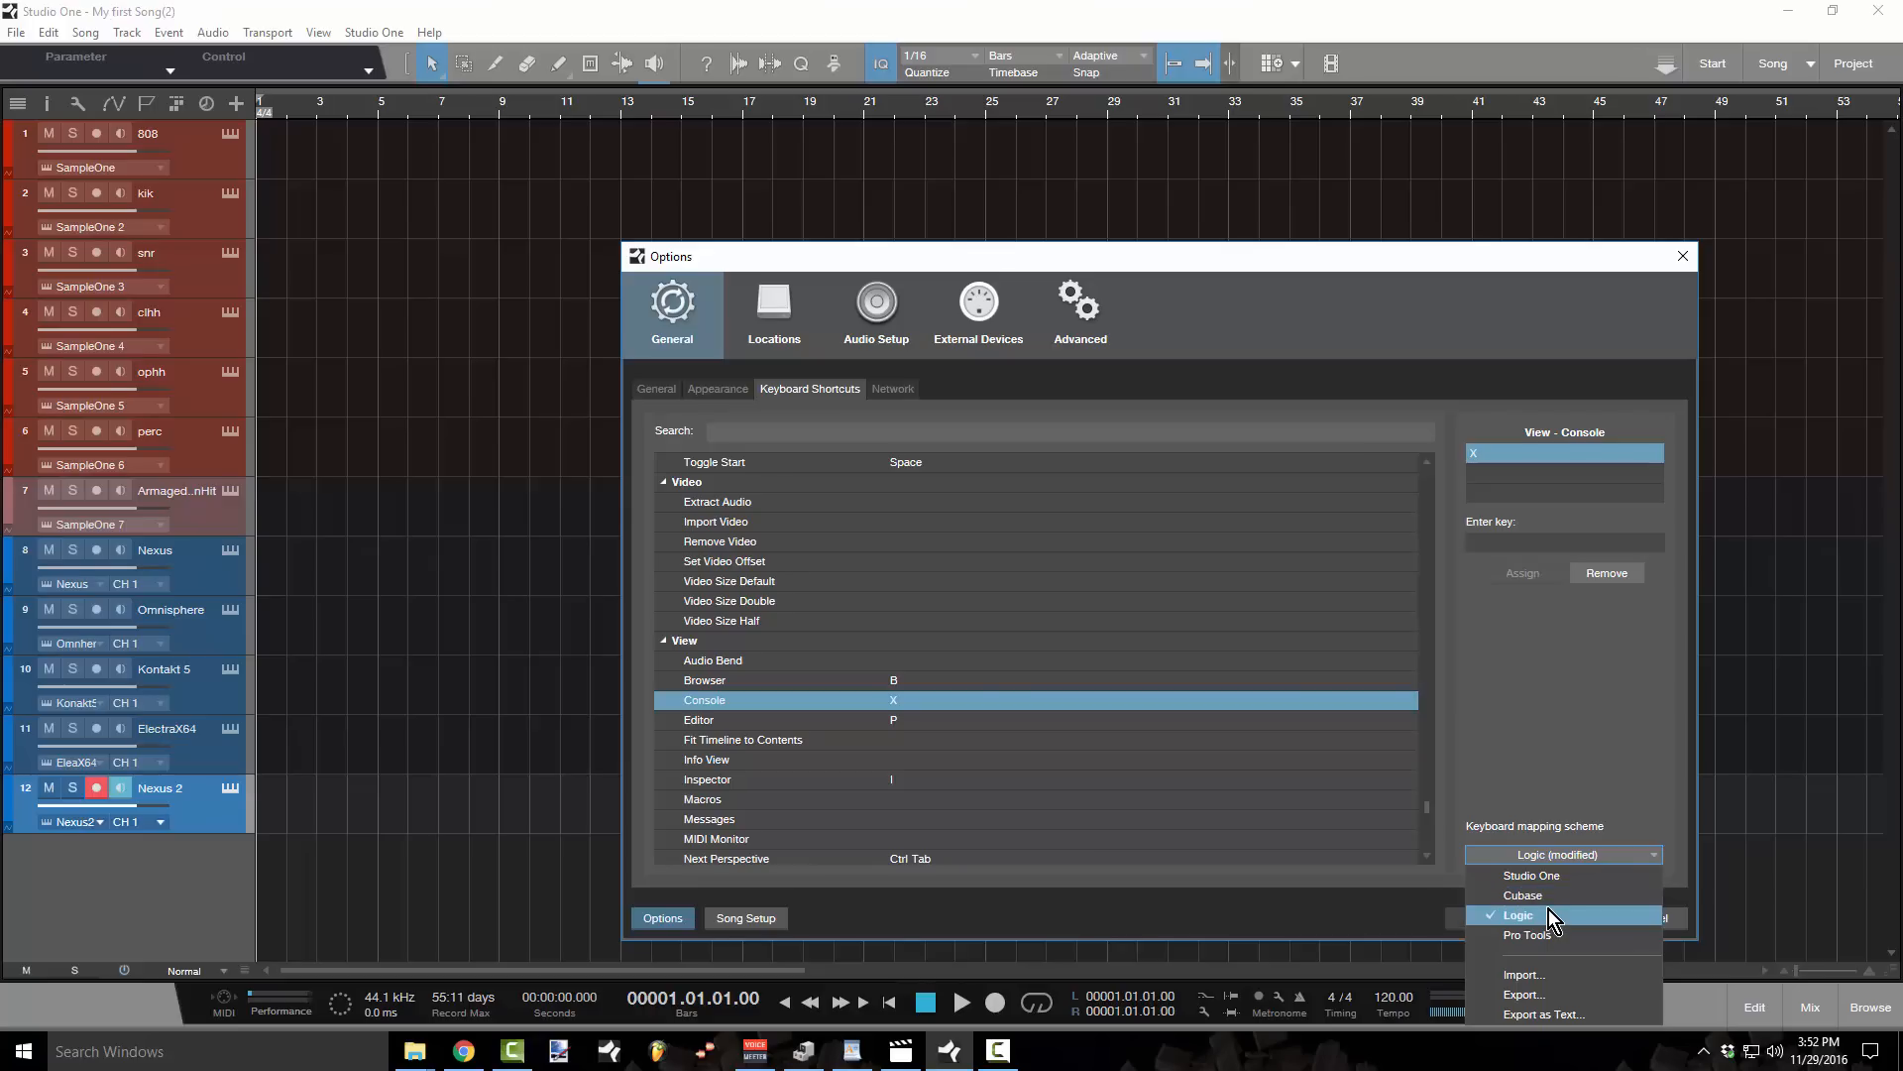
left_click(1589, 731)
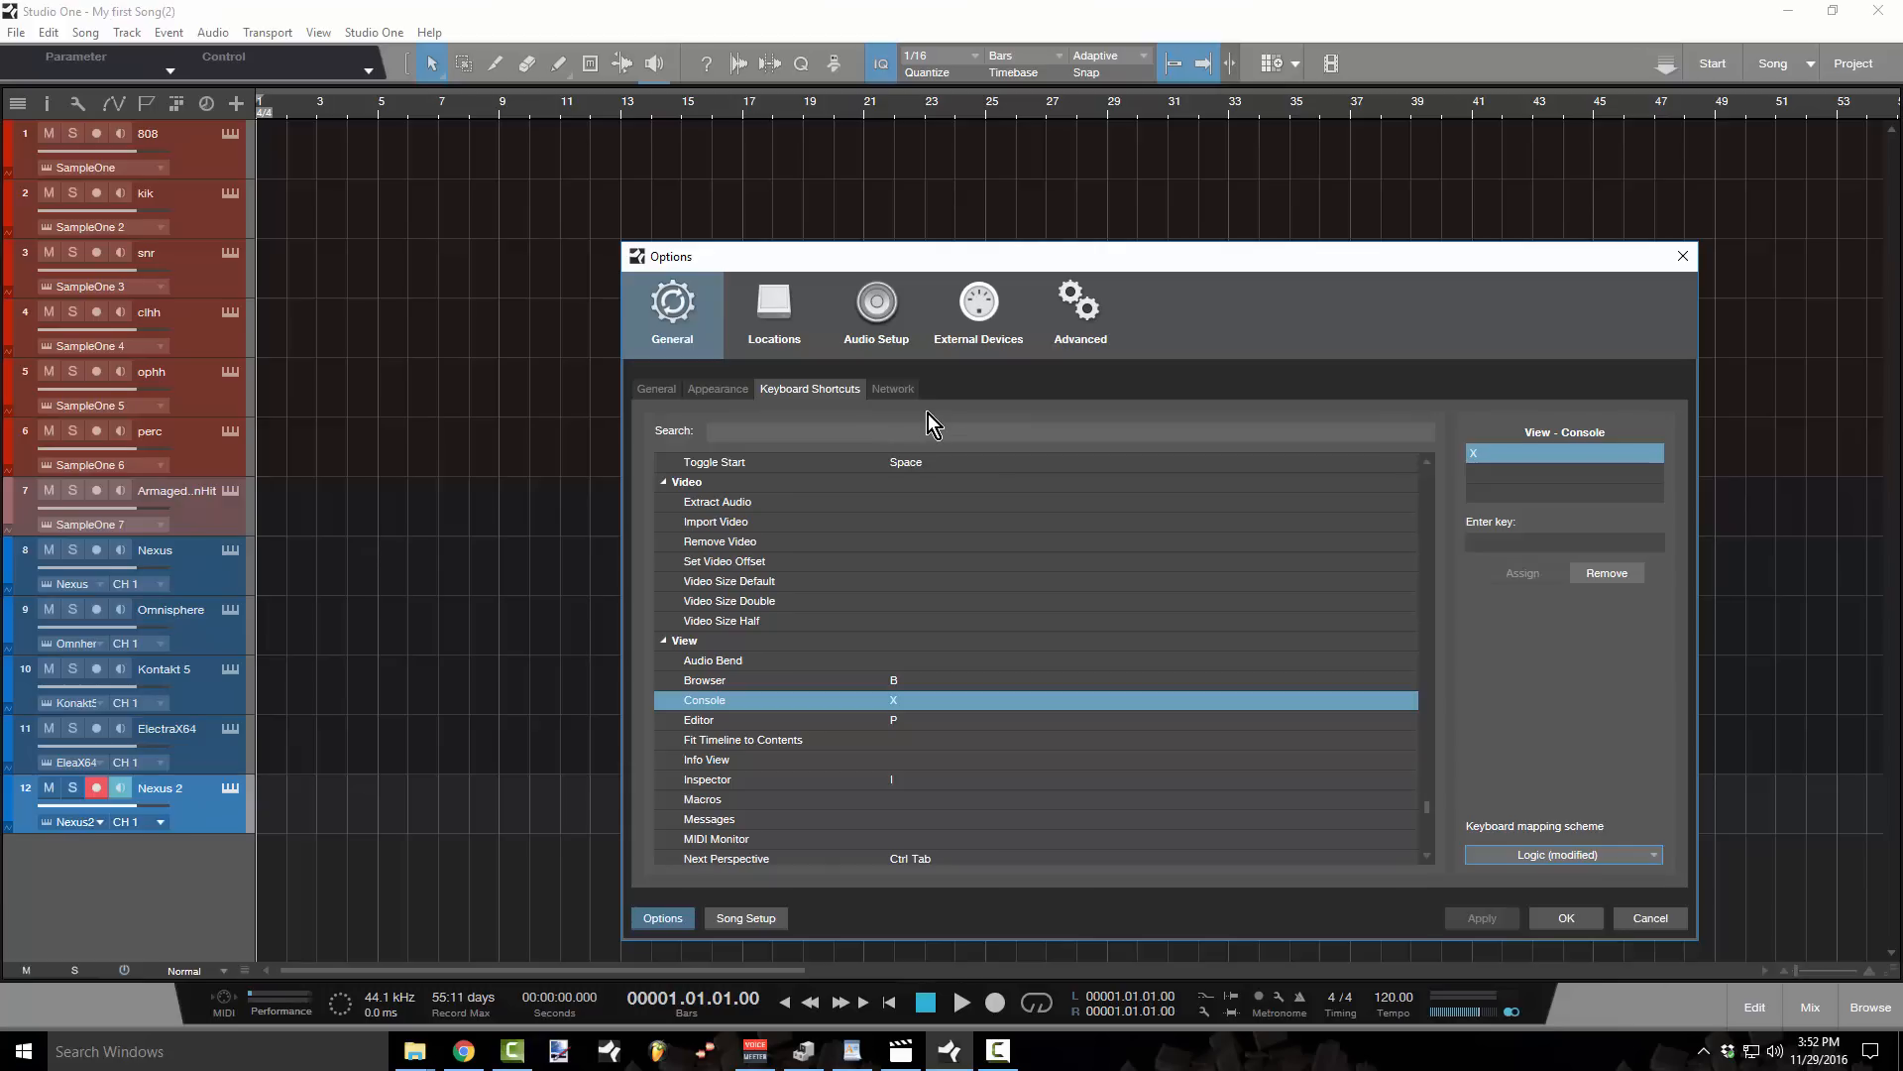
- Search the keyboard shortcut list for "split"
left_click(832, 432)
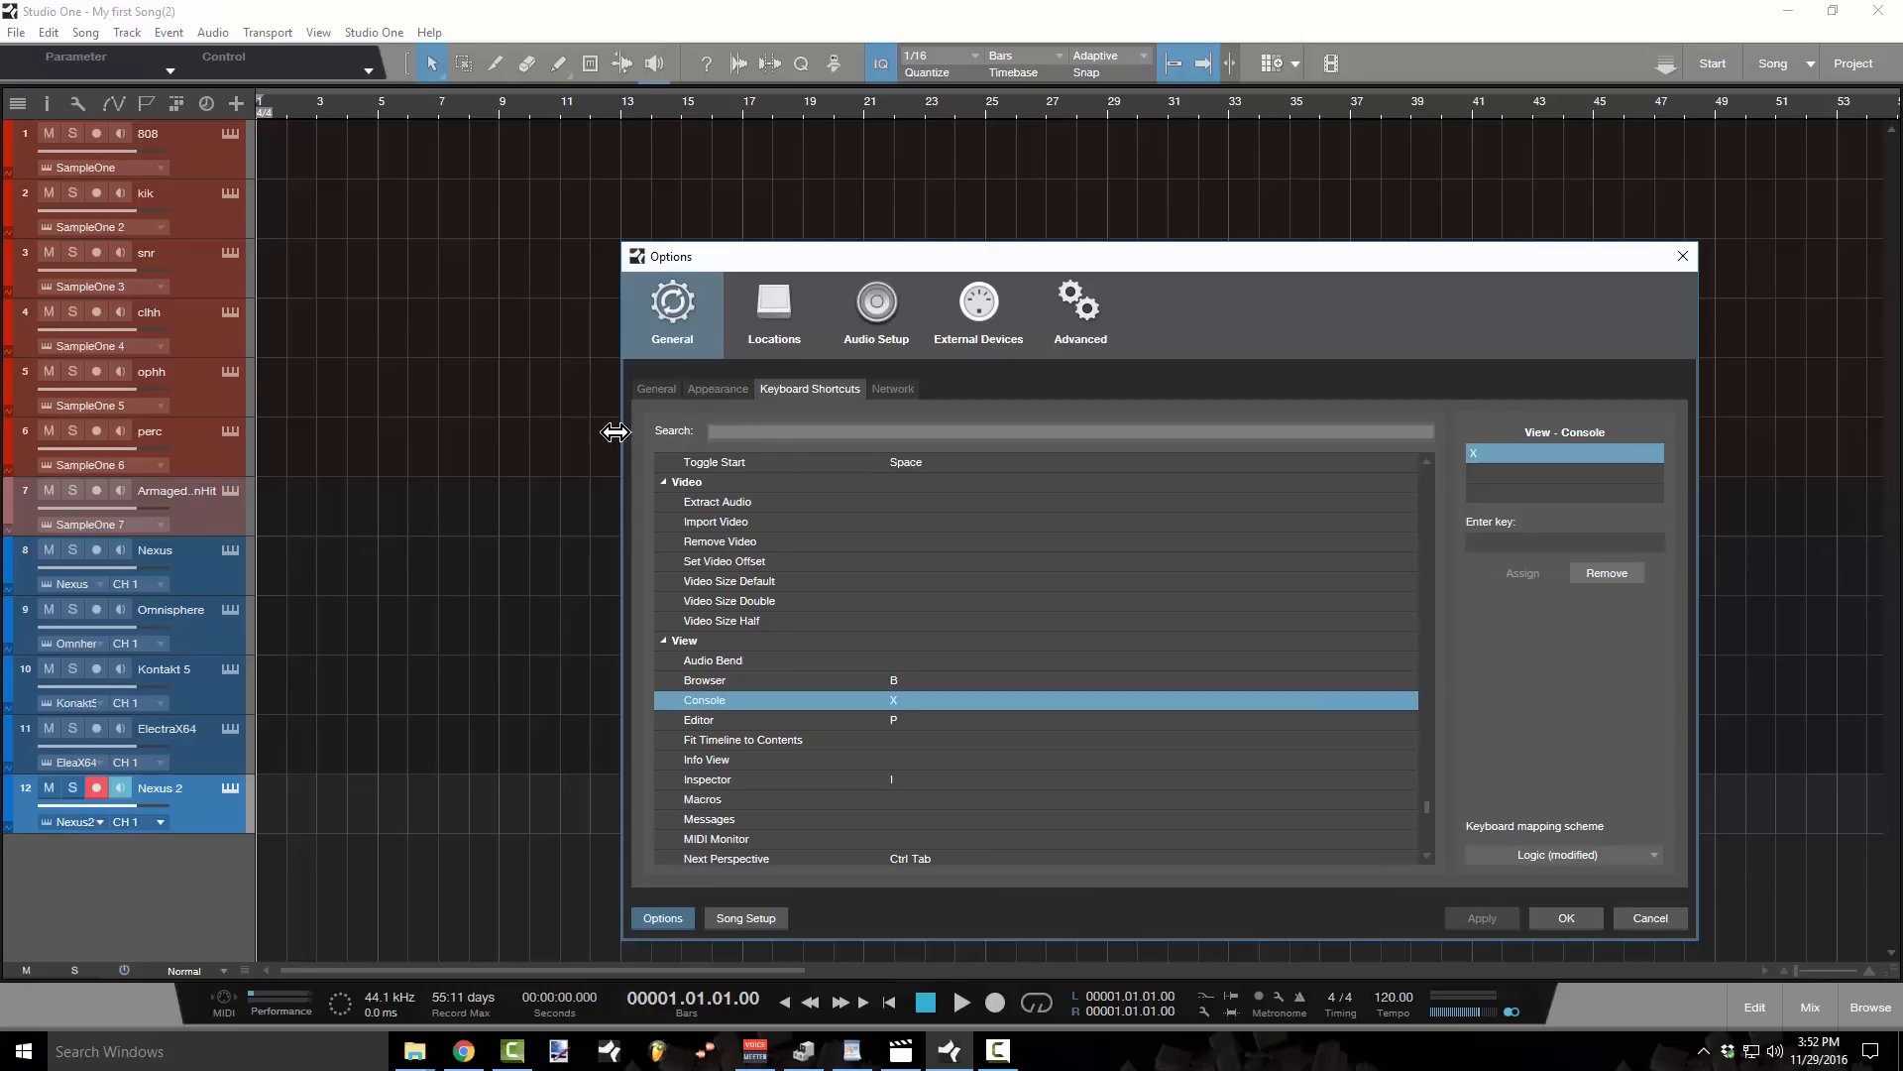
left_click(736, 432)
type("sl")
key("BackSpace")
key("BackSpace")
type("=")
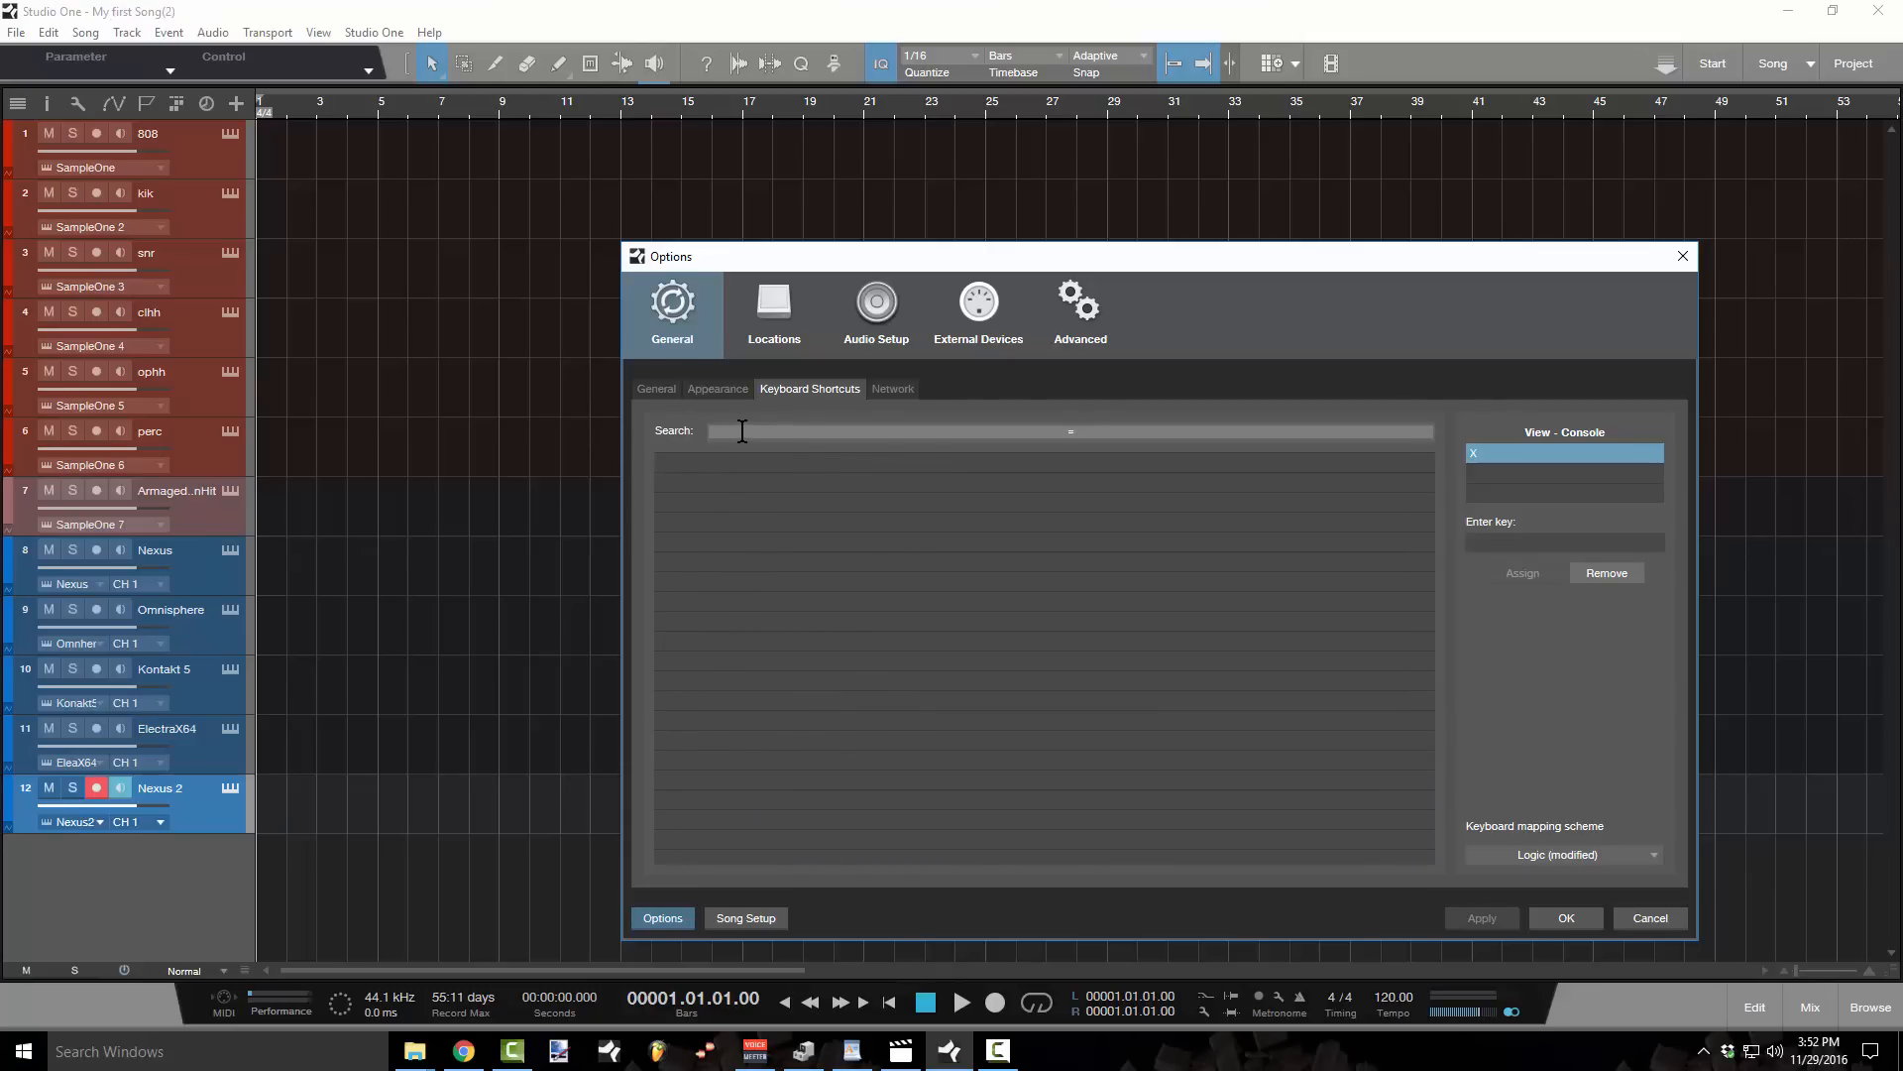
type("spl")
type("it")
key("BackSpace")
key("Delete")
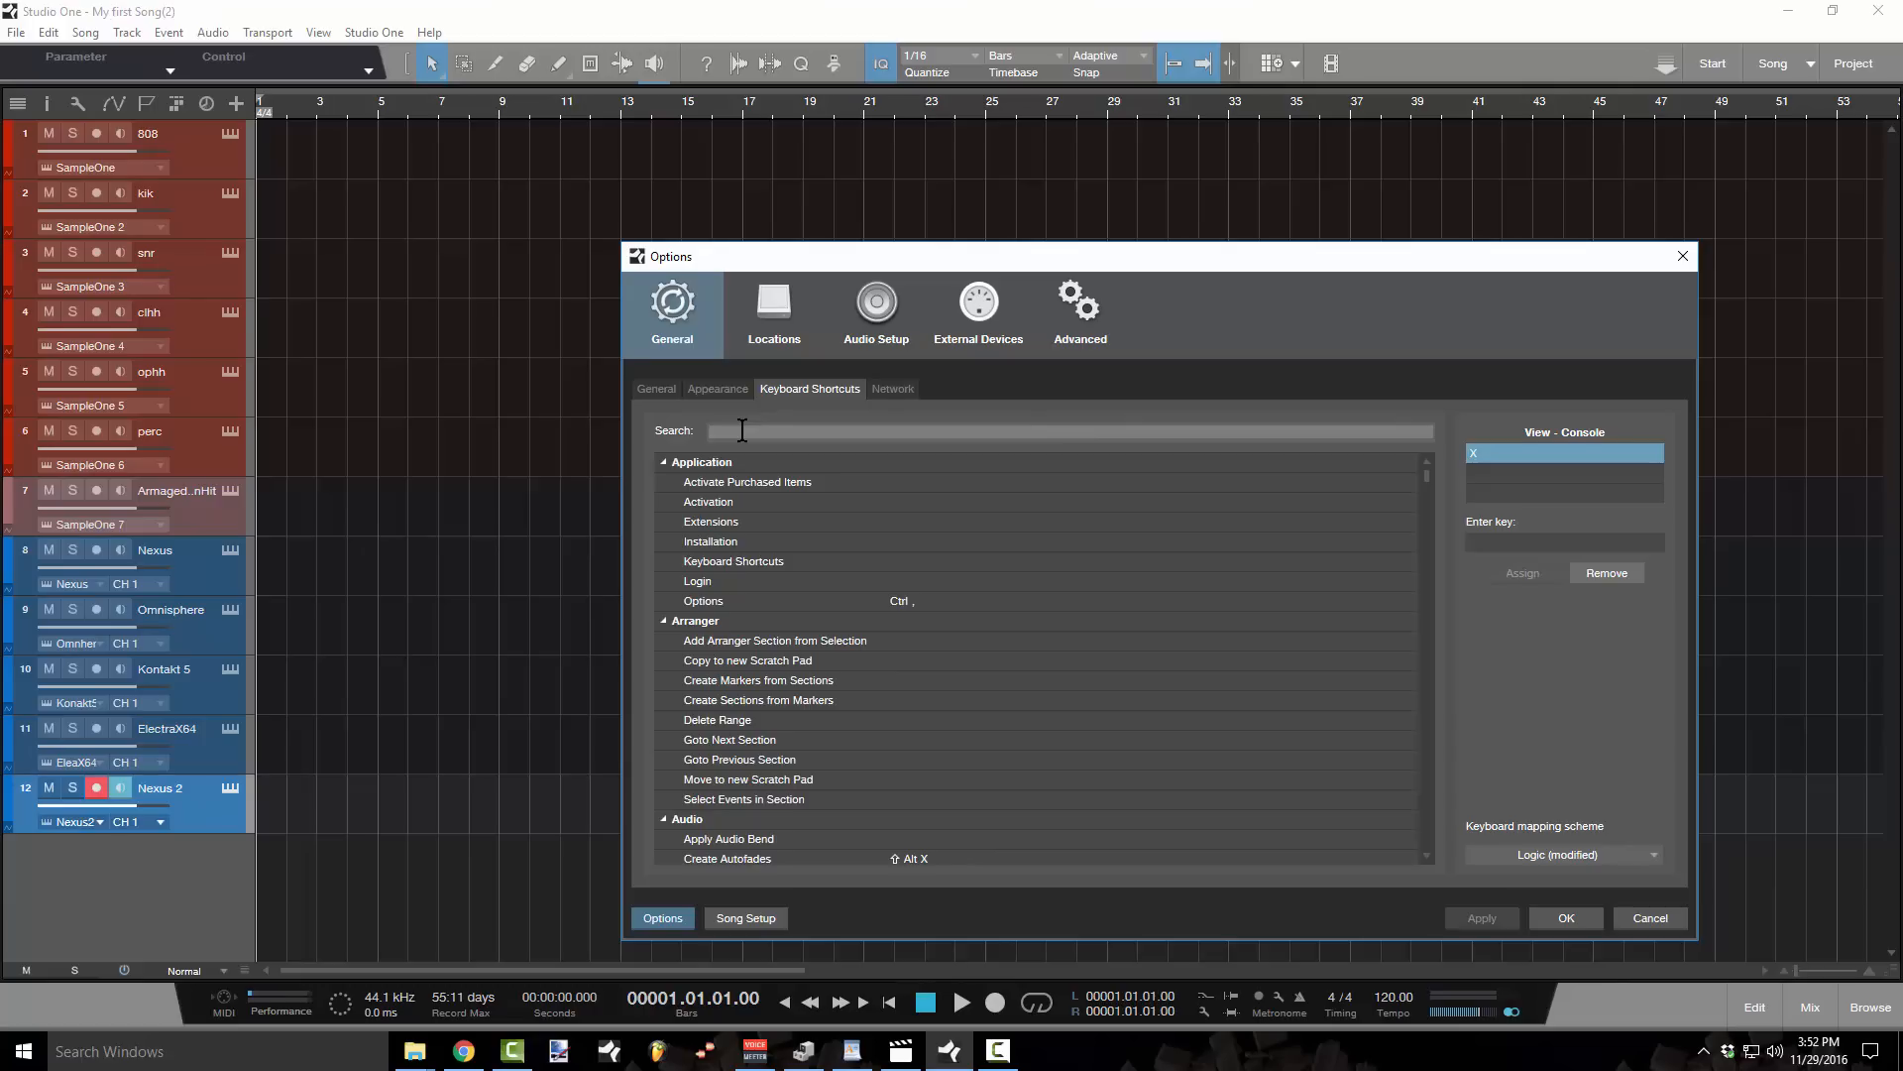
type("split")
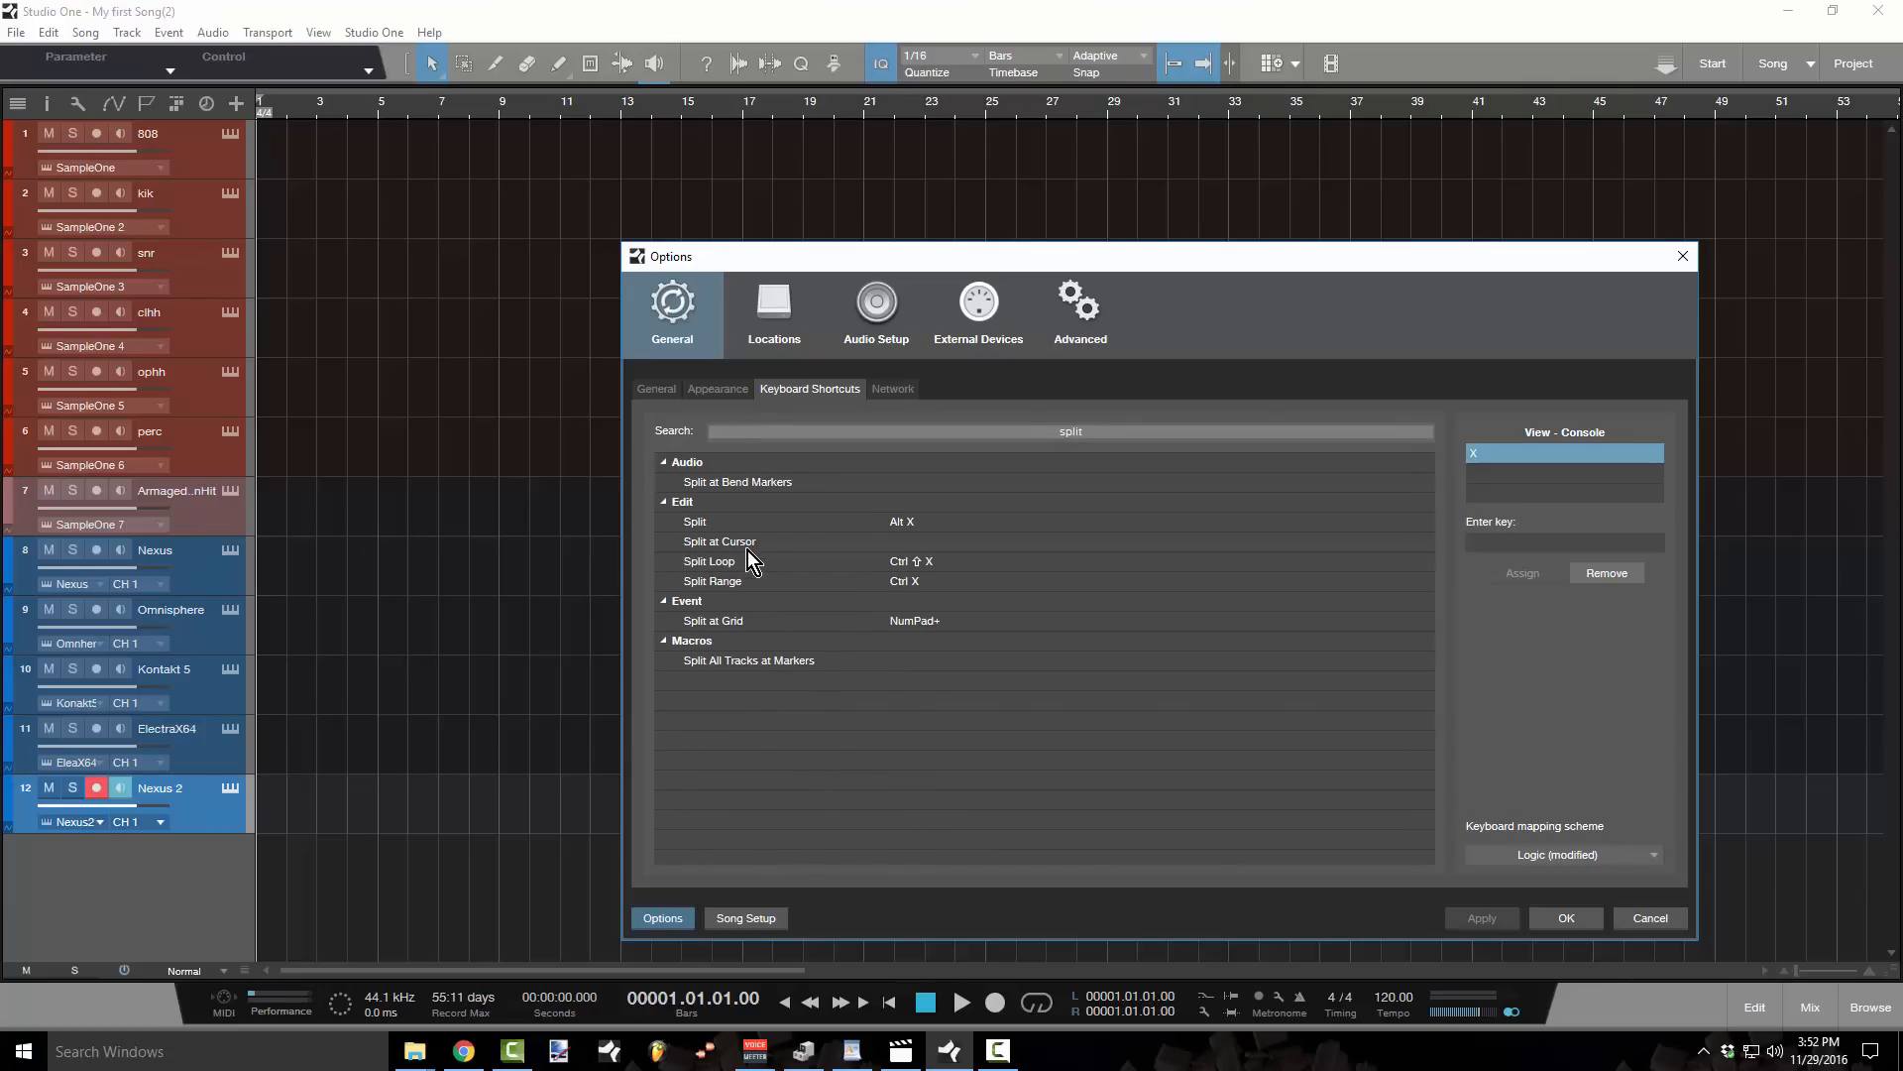
- Remove the key assigned to the Split at Grid event command
left_click(755, 620)
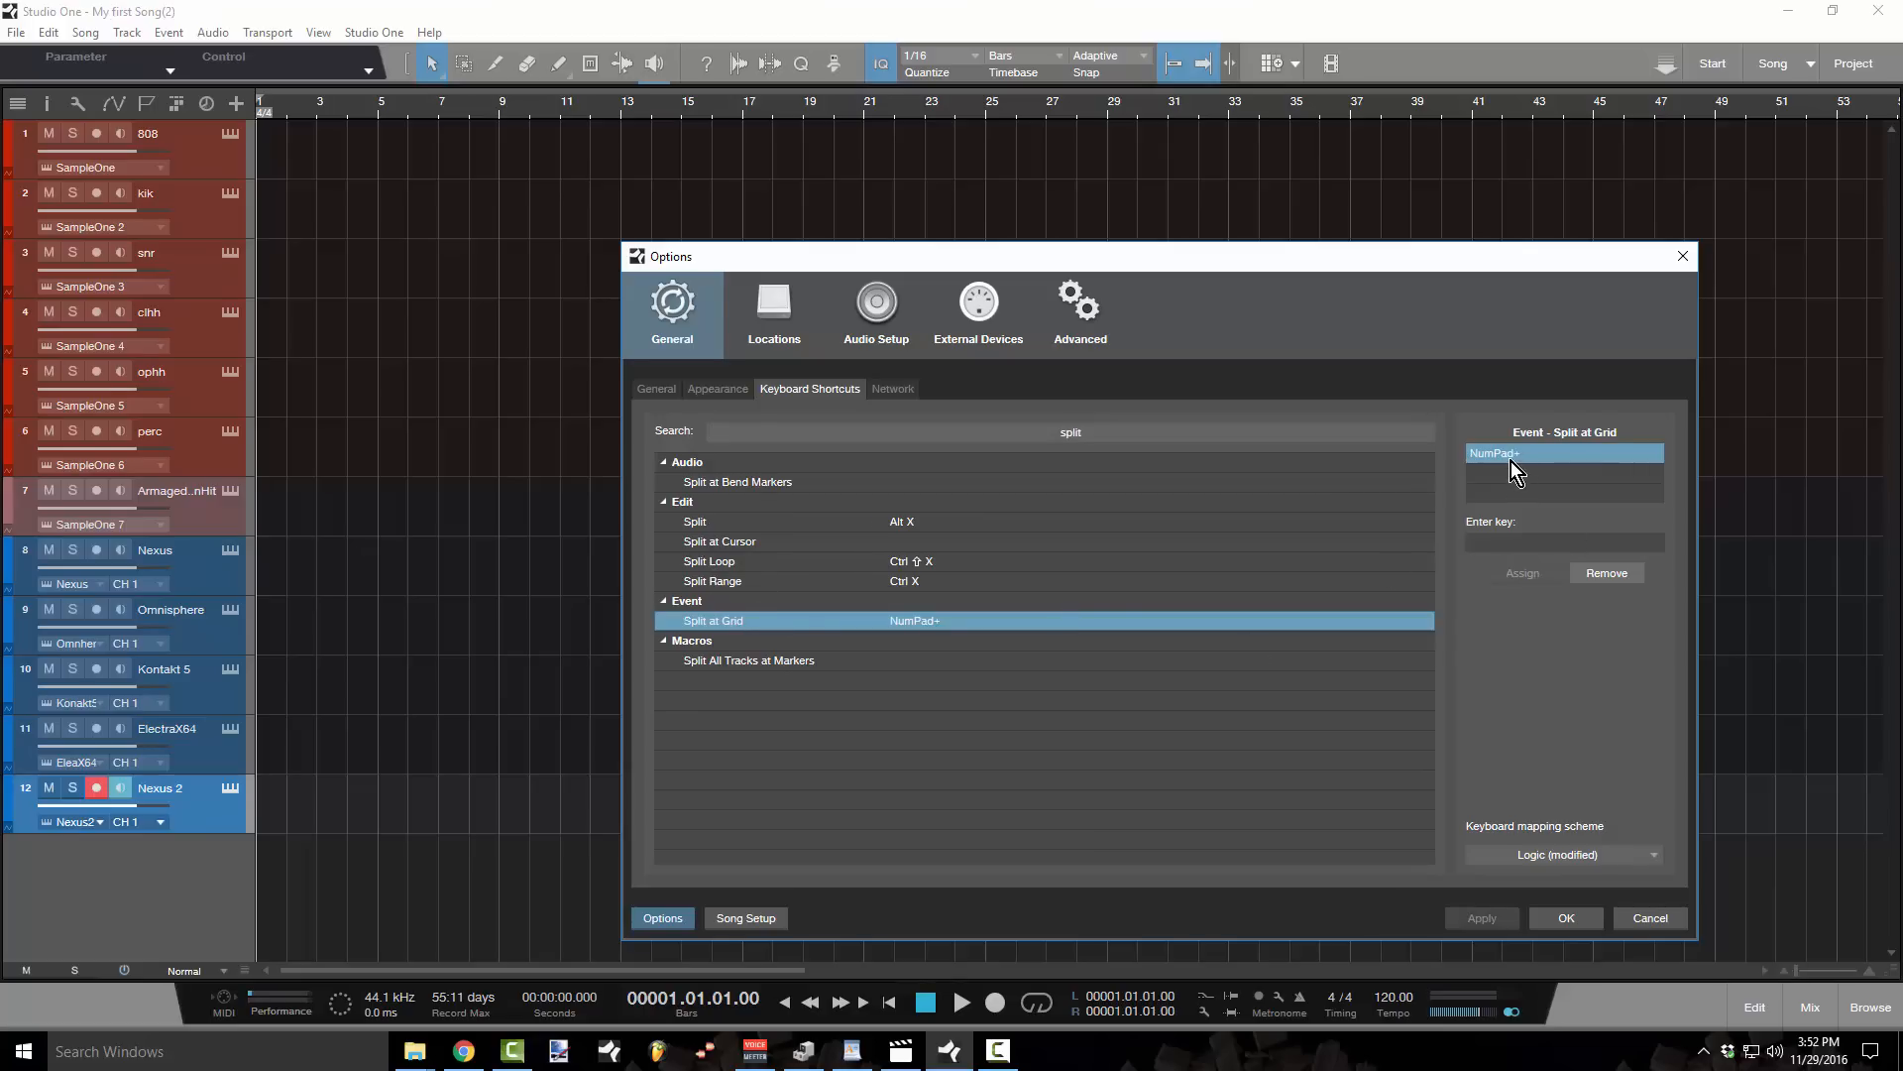
left_click(1607, 573)
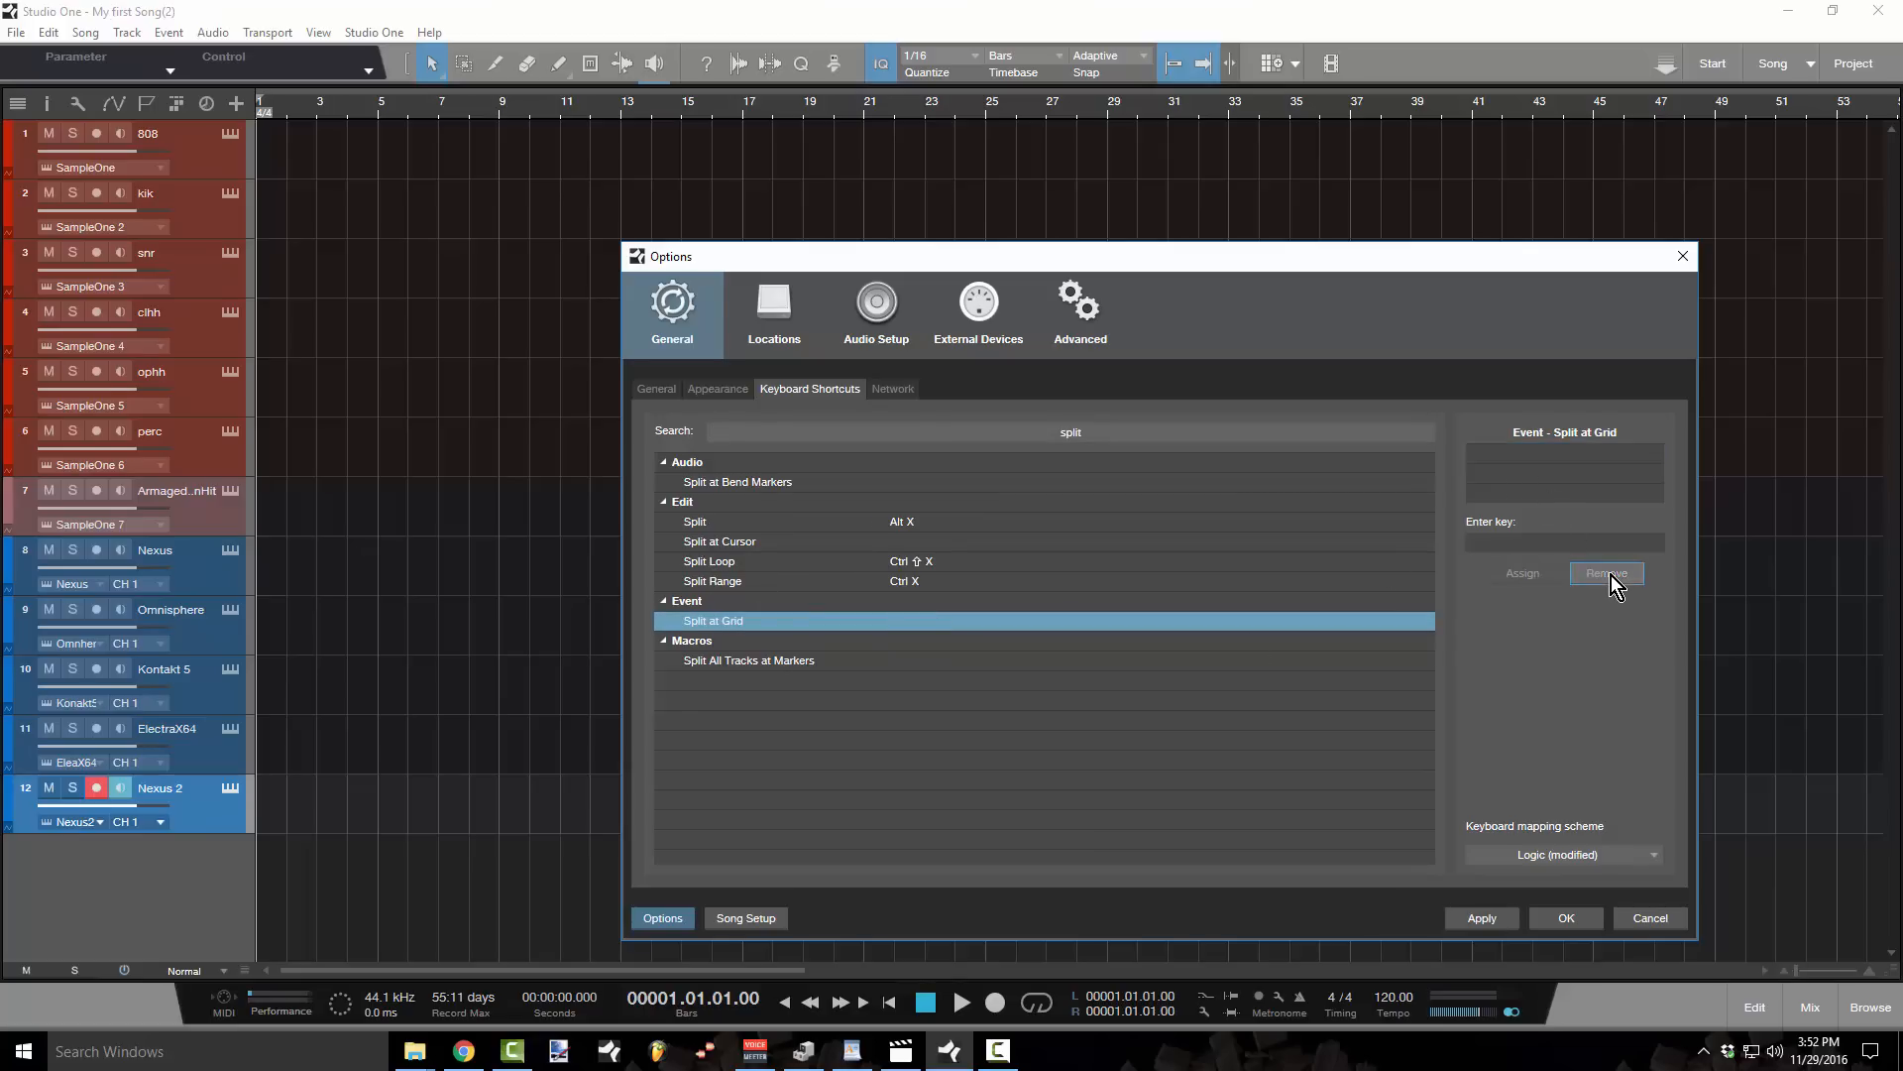
left_click(732, 621)
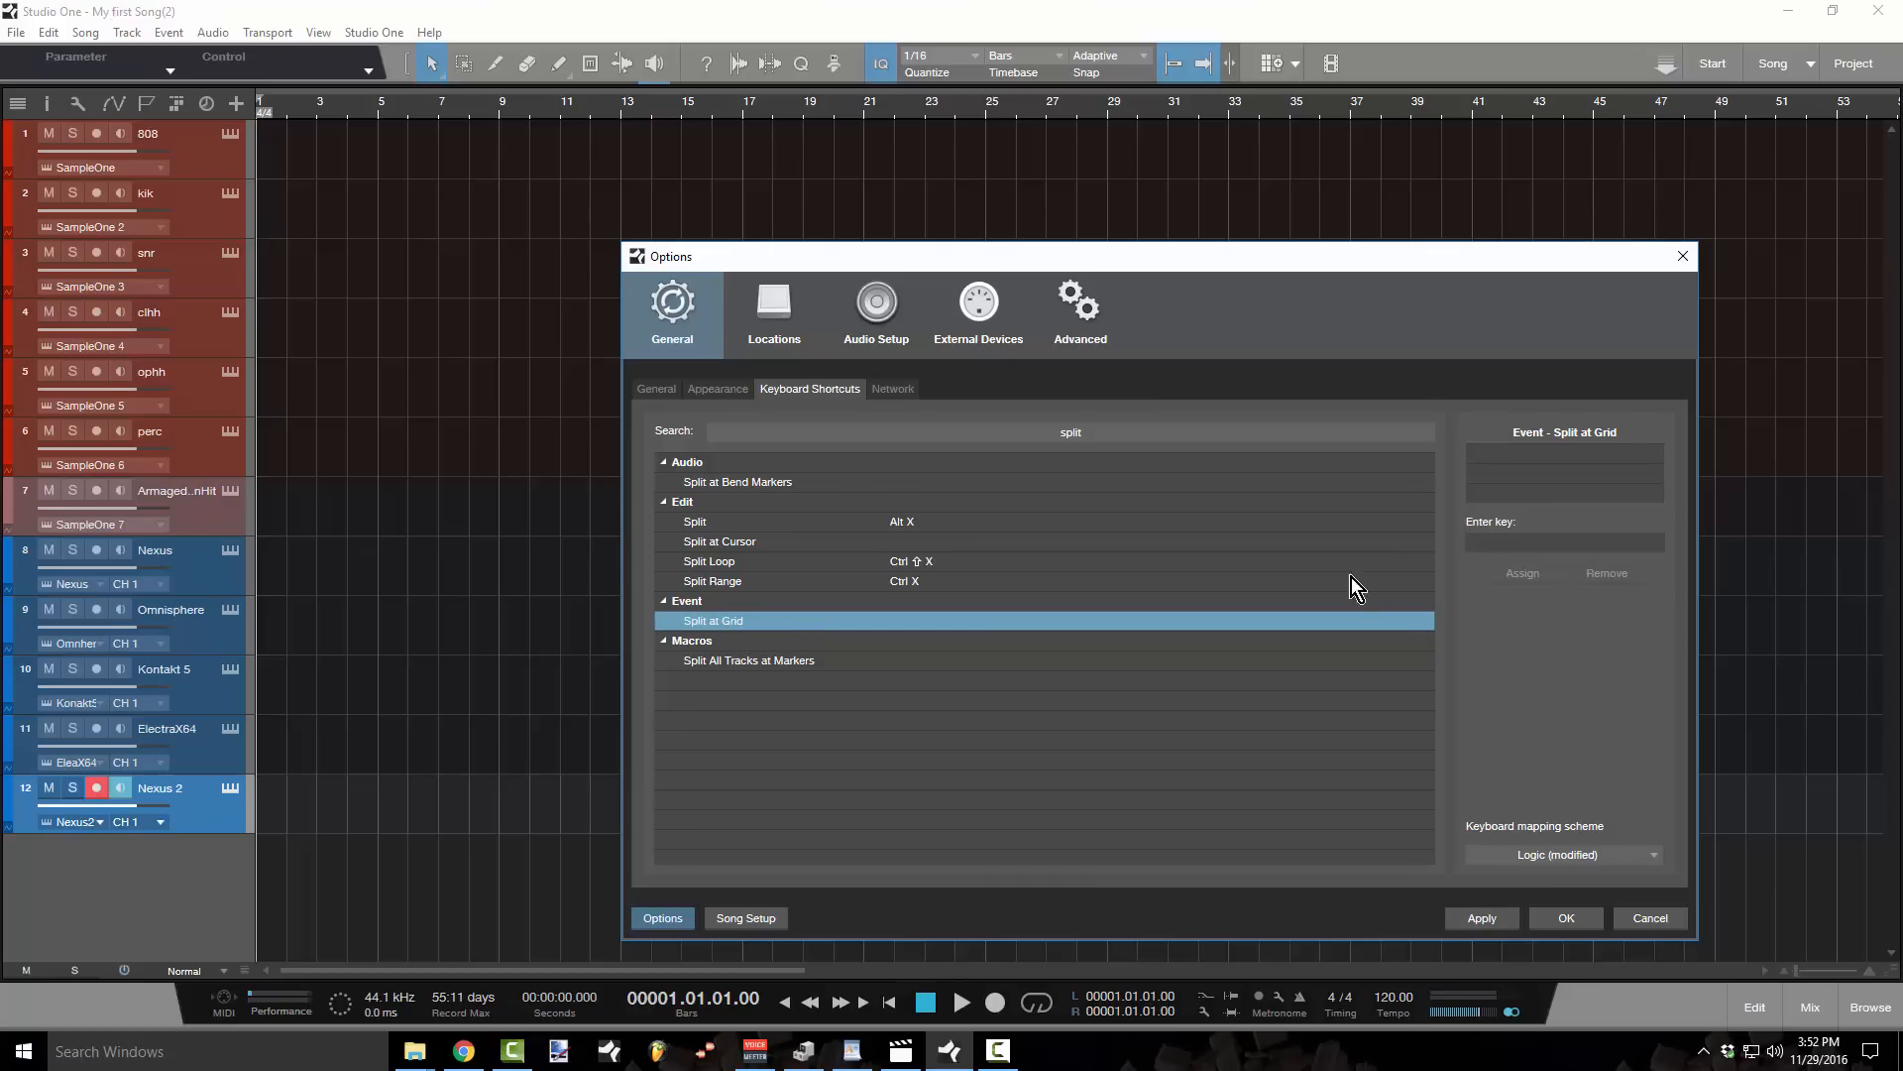
- Assign NumPad+ to the Split at Grid command and close the options
left_click(1560, 544)
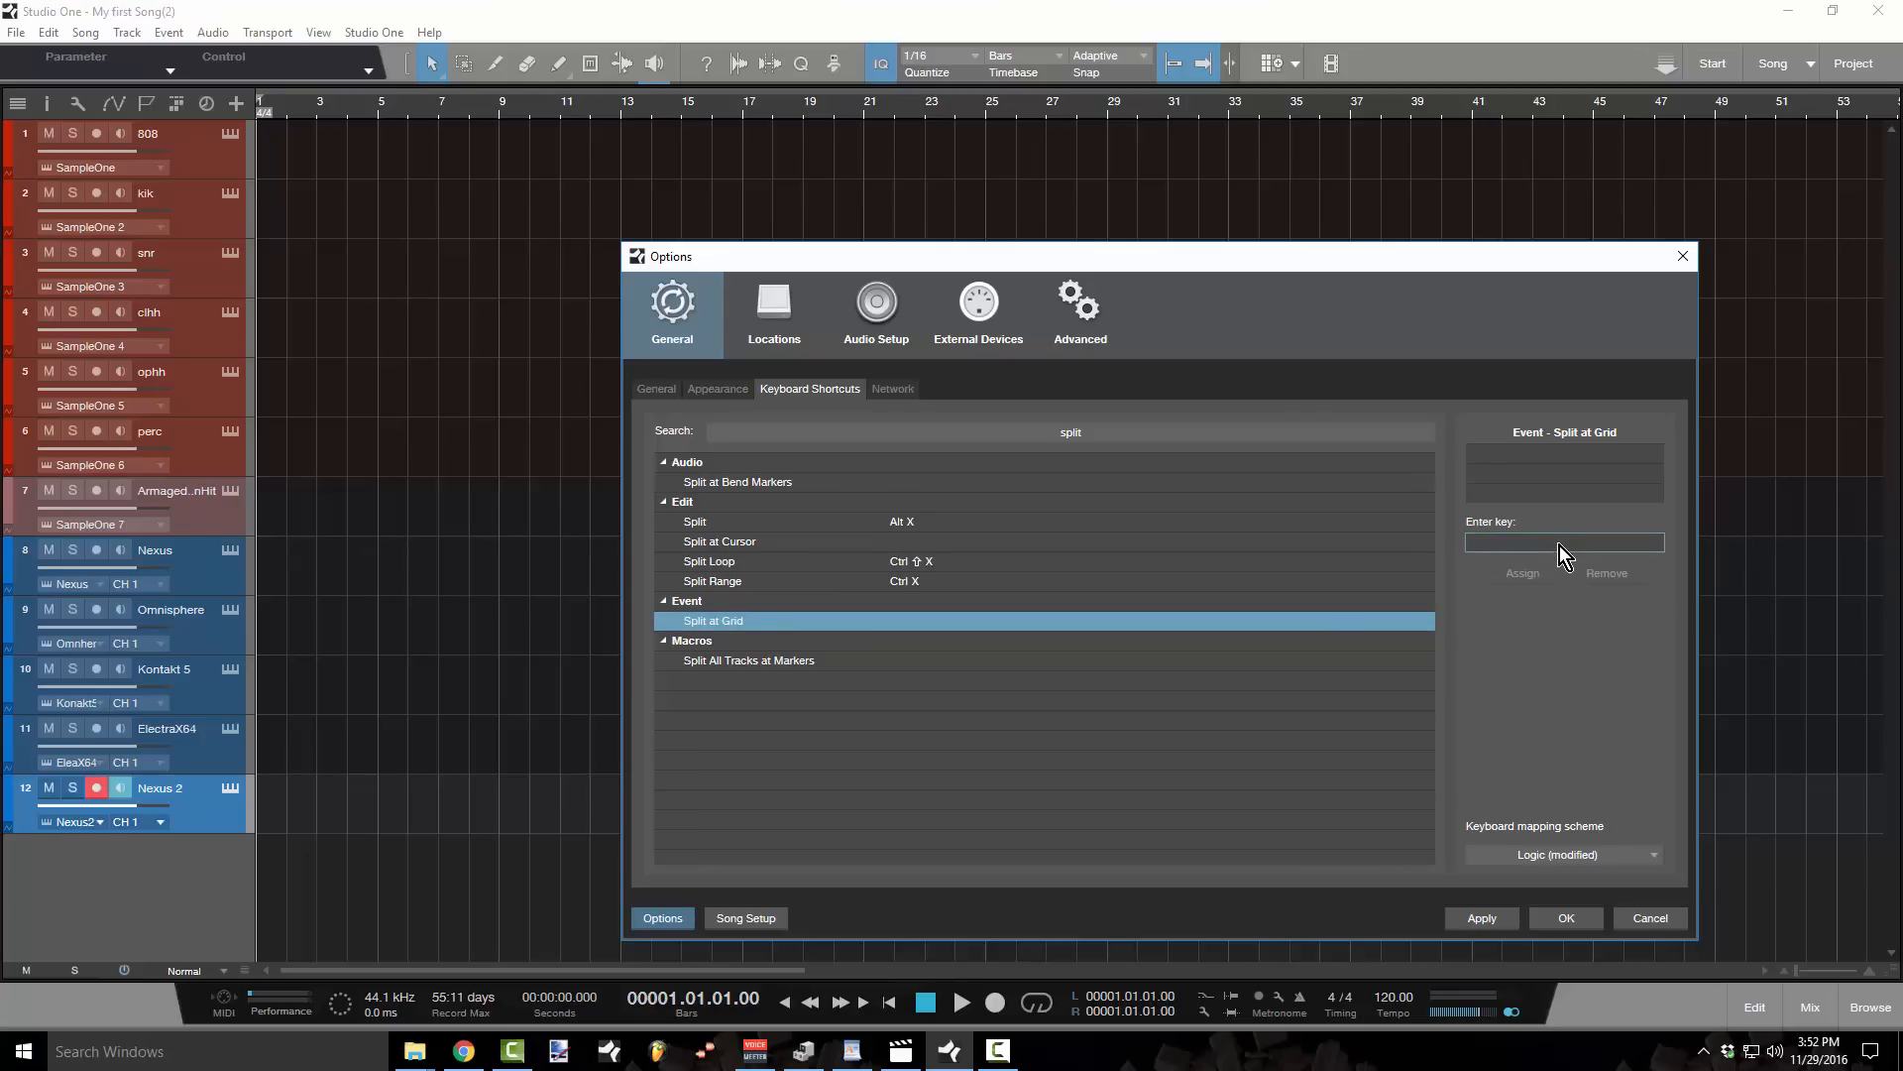
key("KP_Multiply")
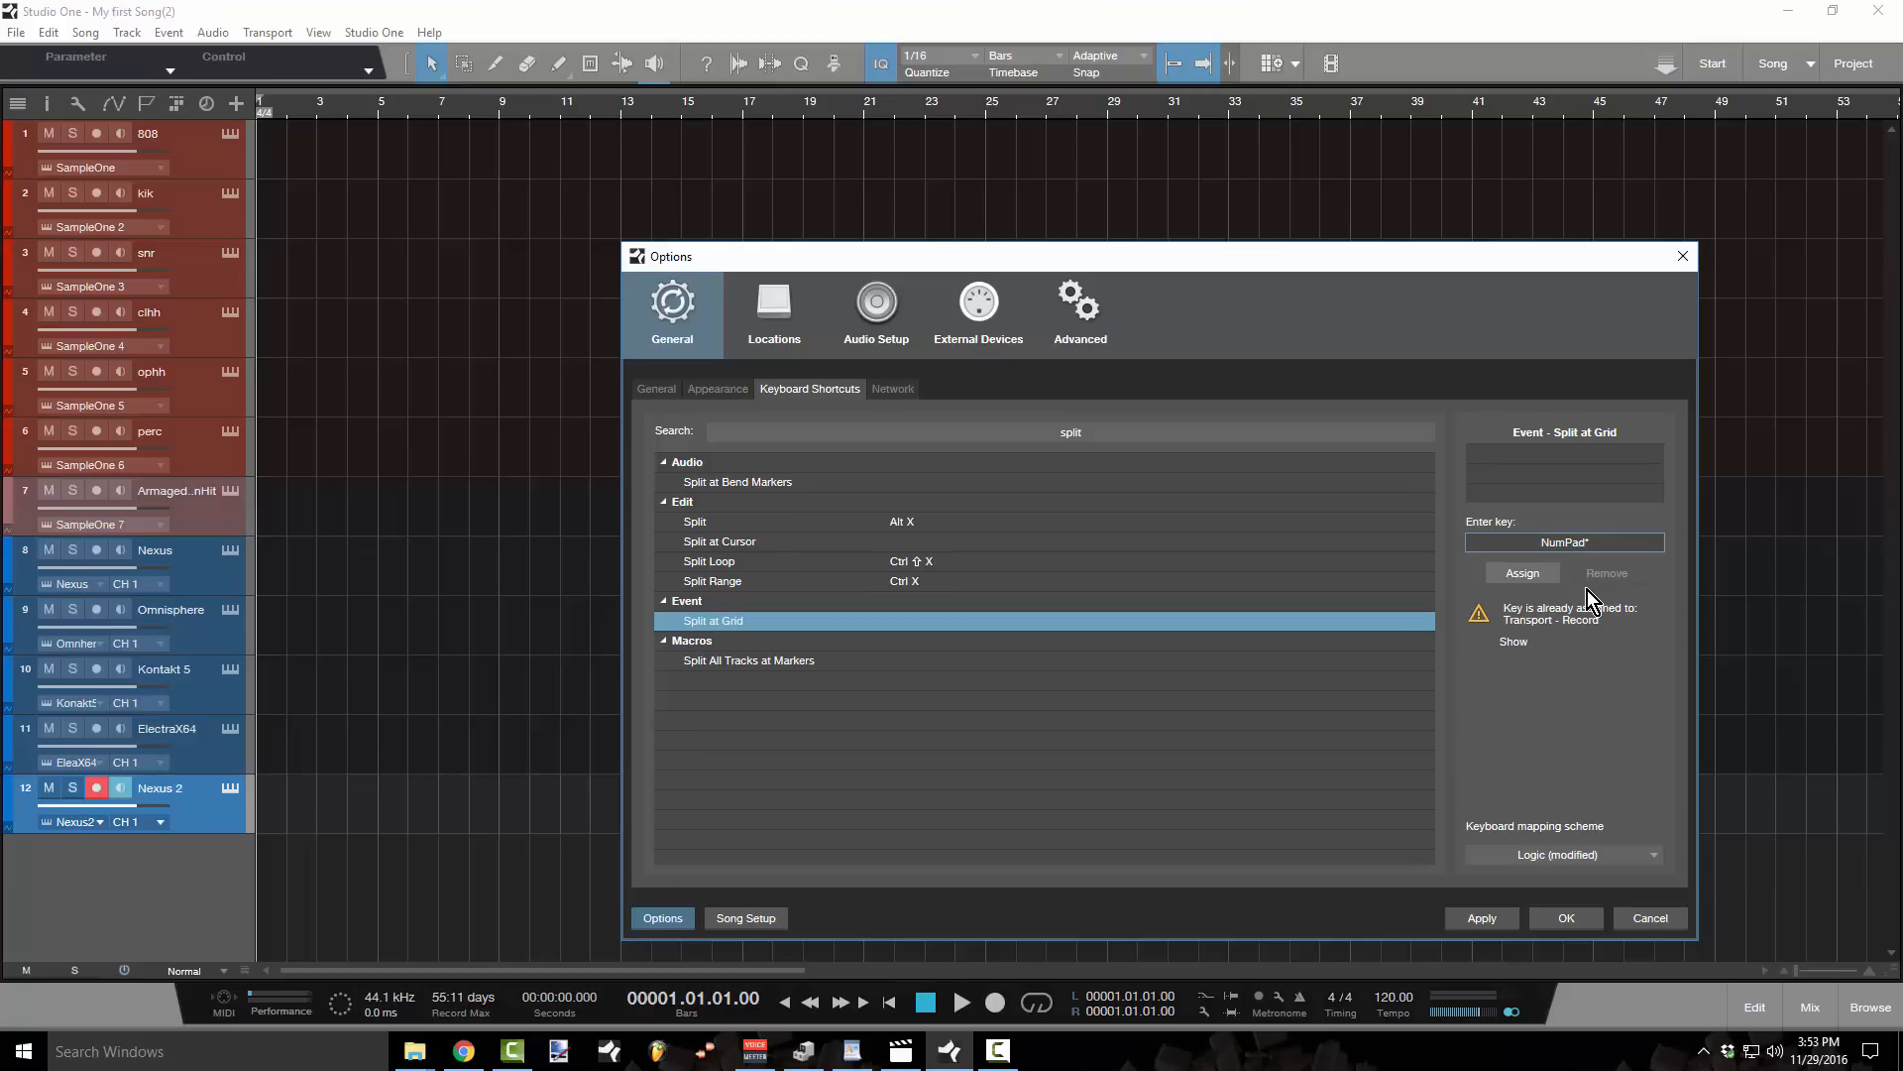
key("BackSpace")
key("KP_Add")
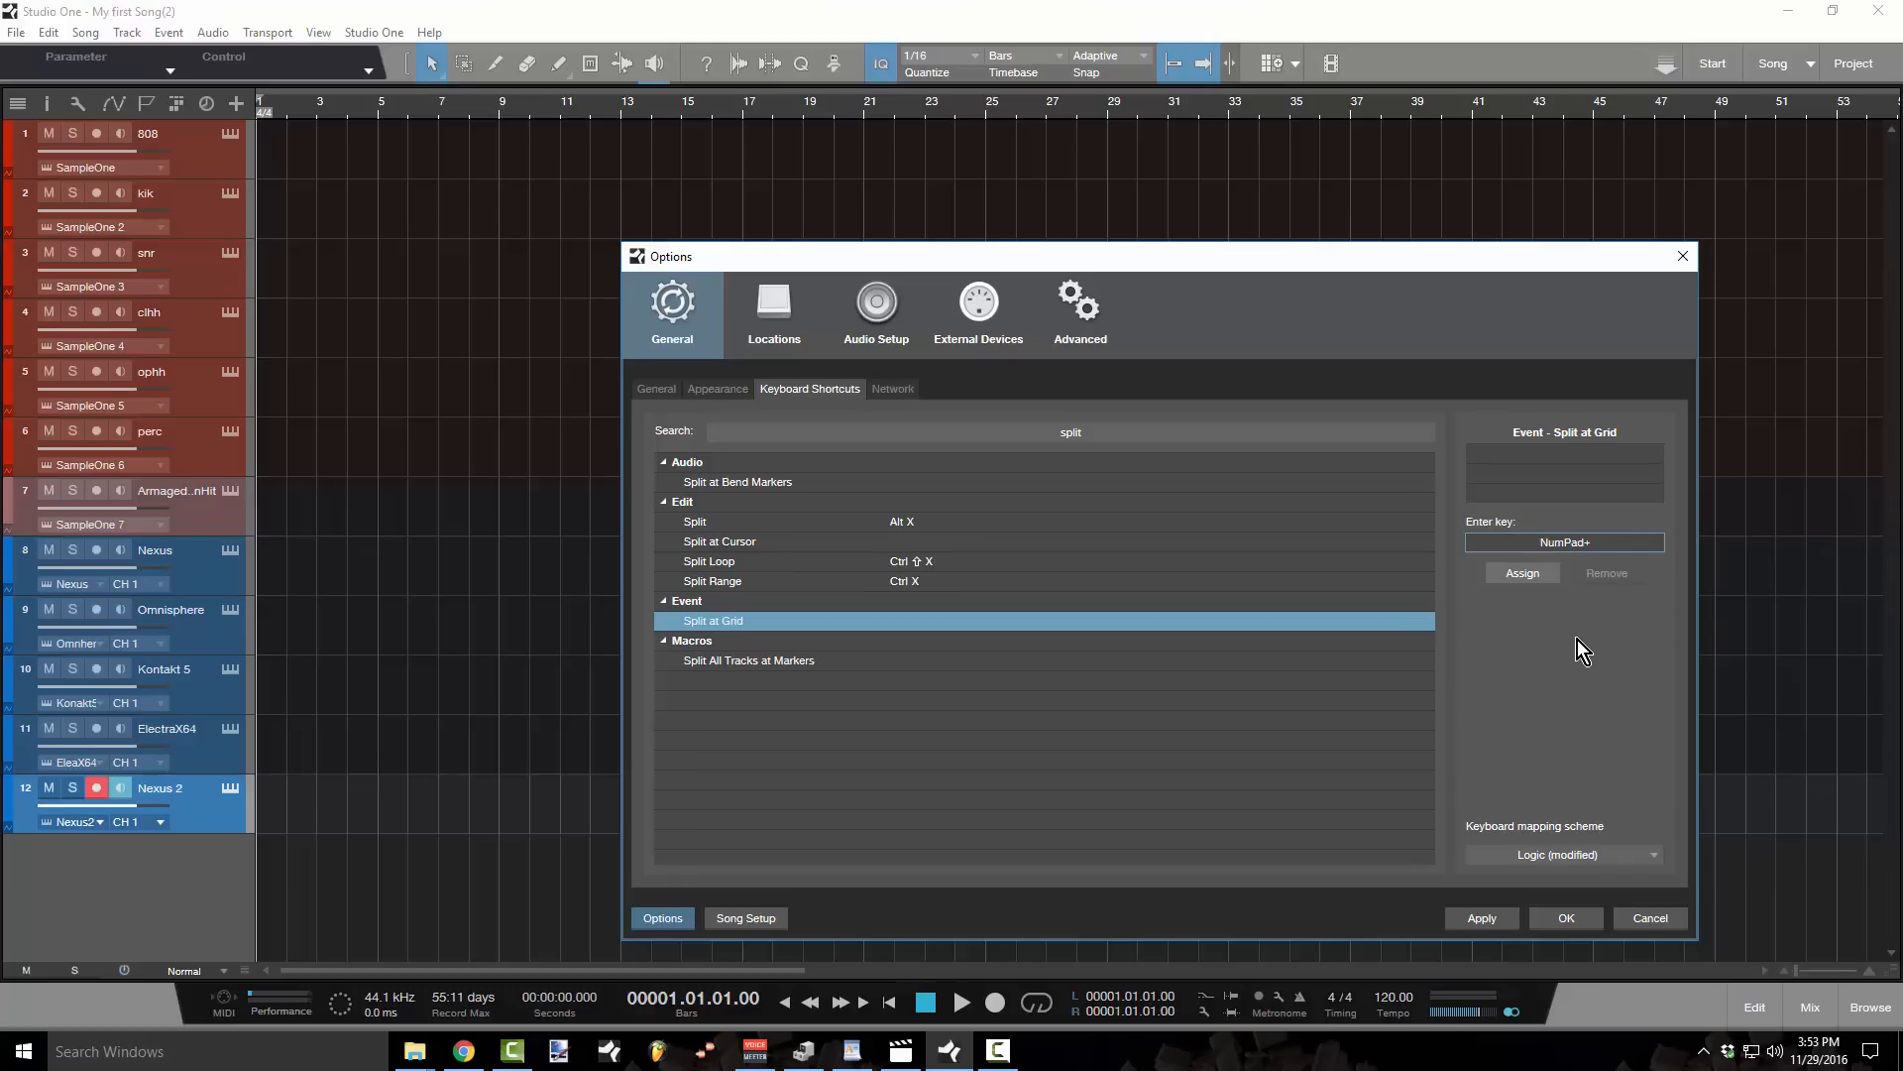
left_click(1523, 575)
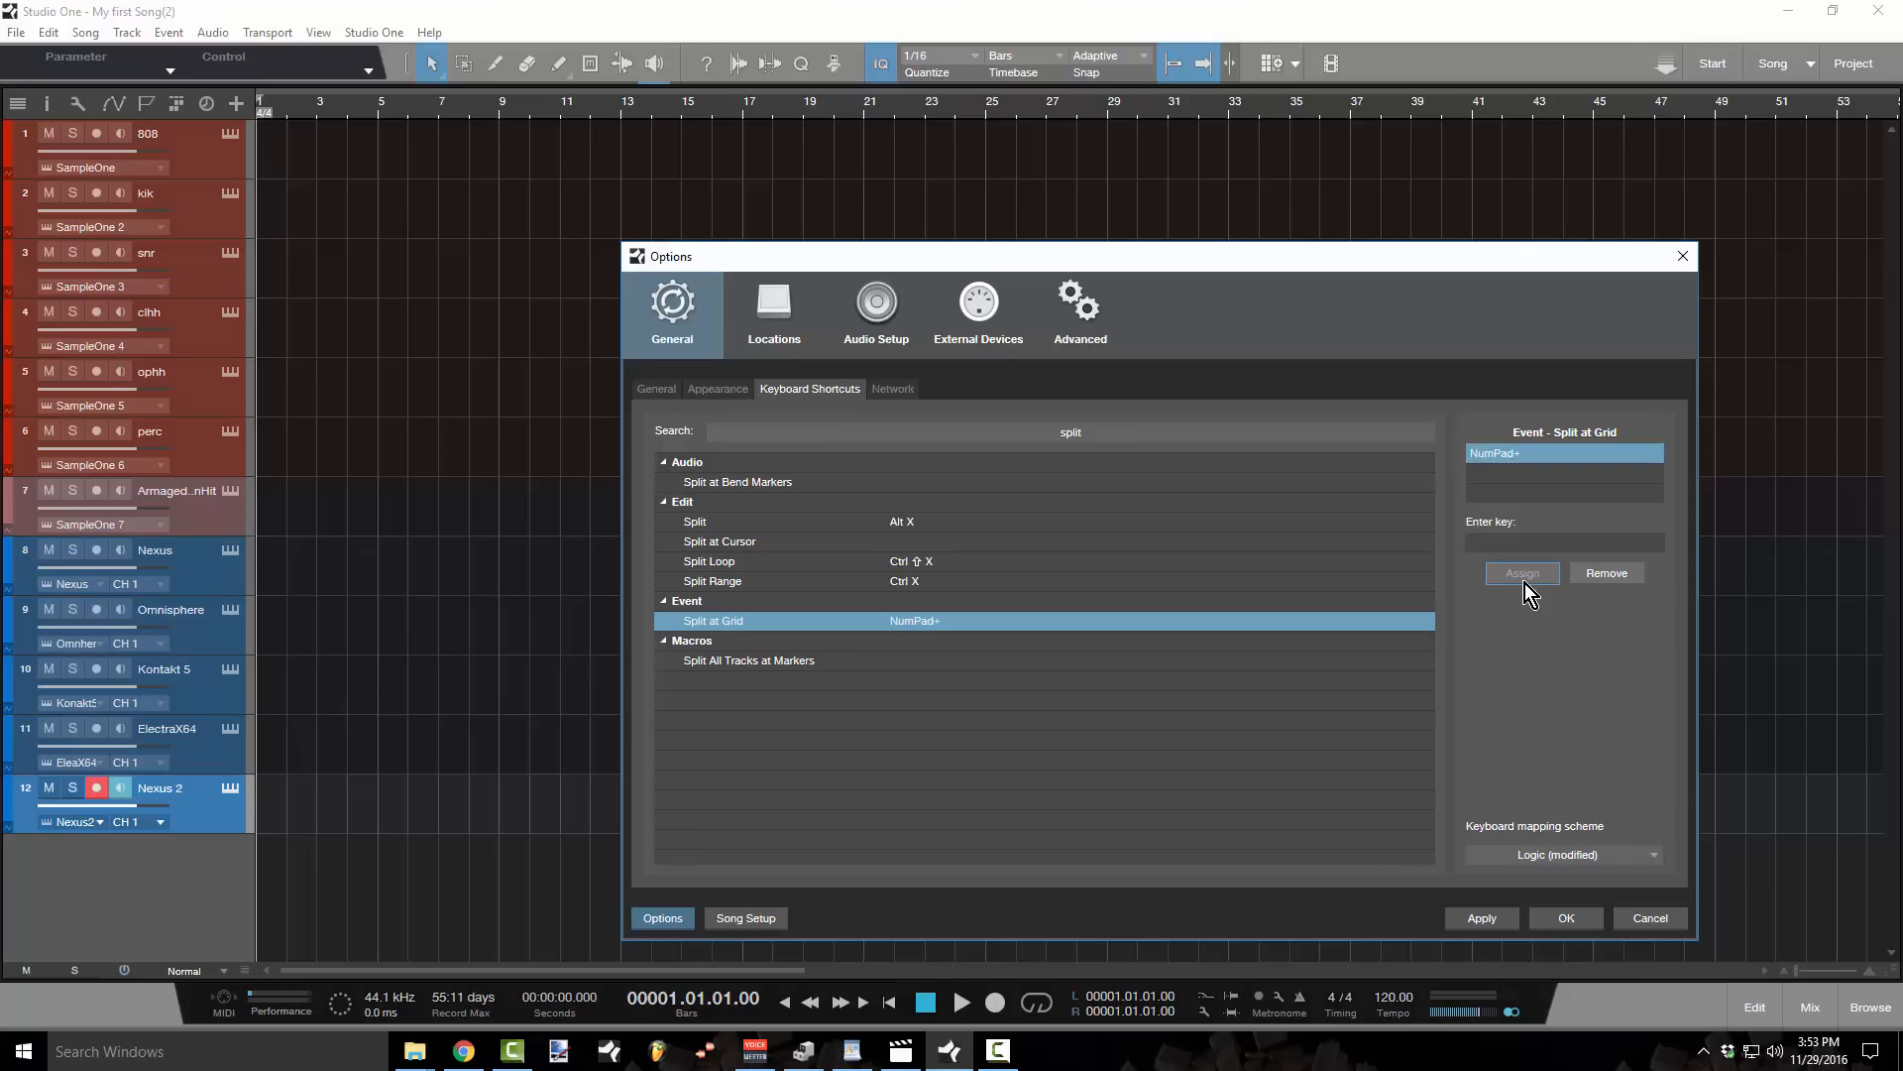
left_click(1685, 258)
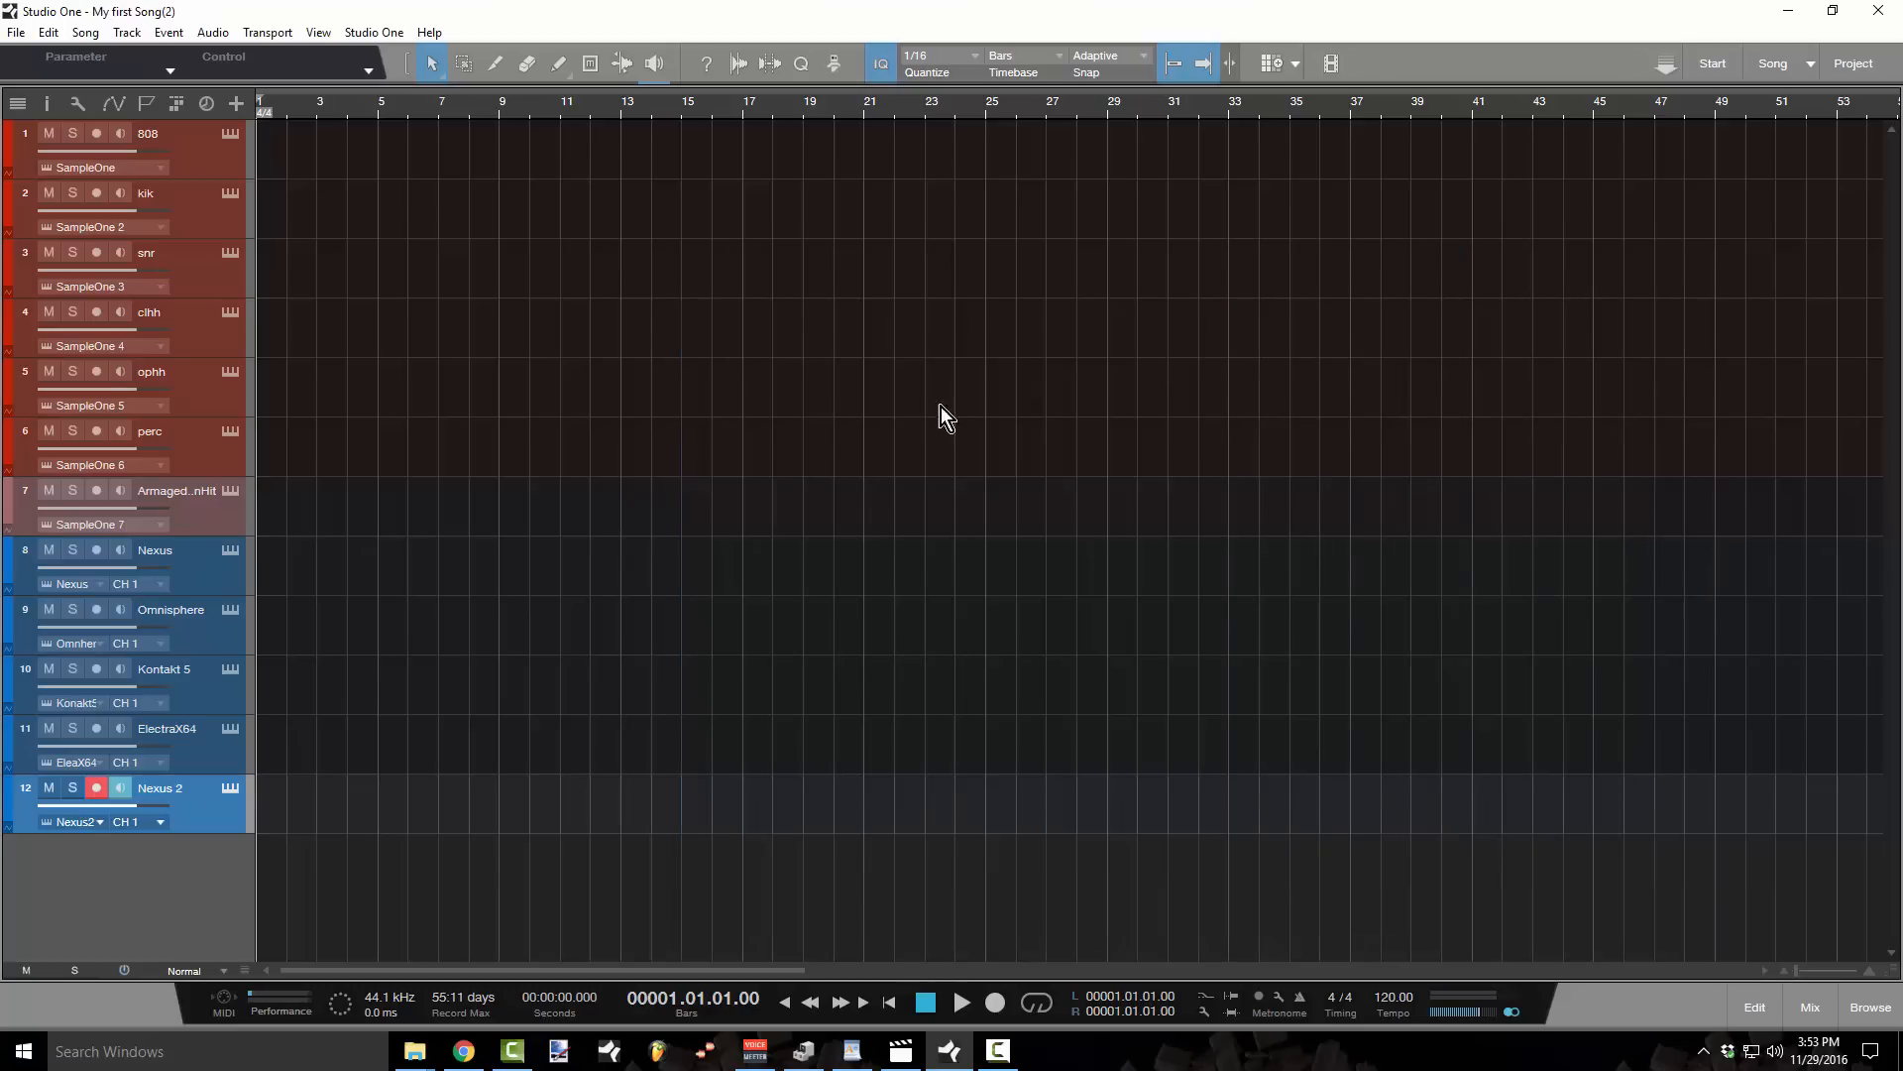
- Create a one-bar part at bar 3 on the ophh track and review its Event and Musical Functions commands
double_click(321, 400)
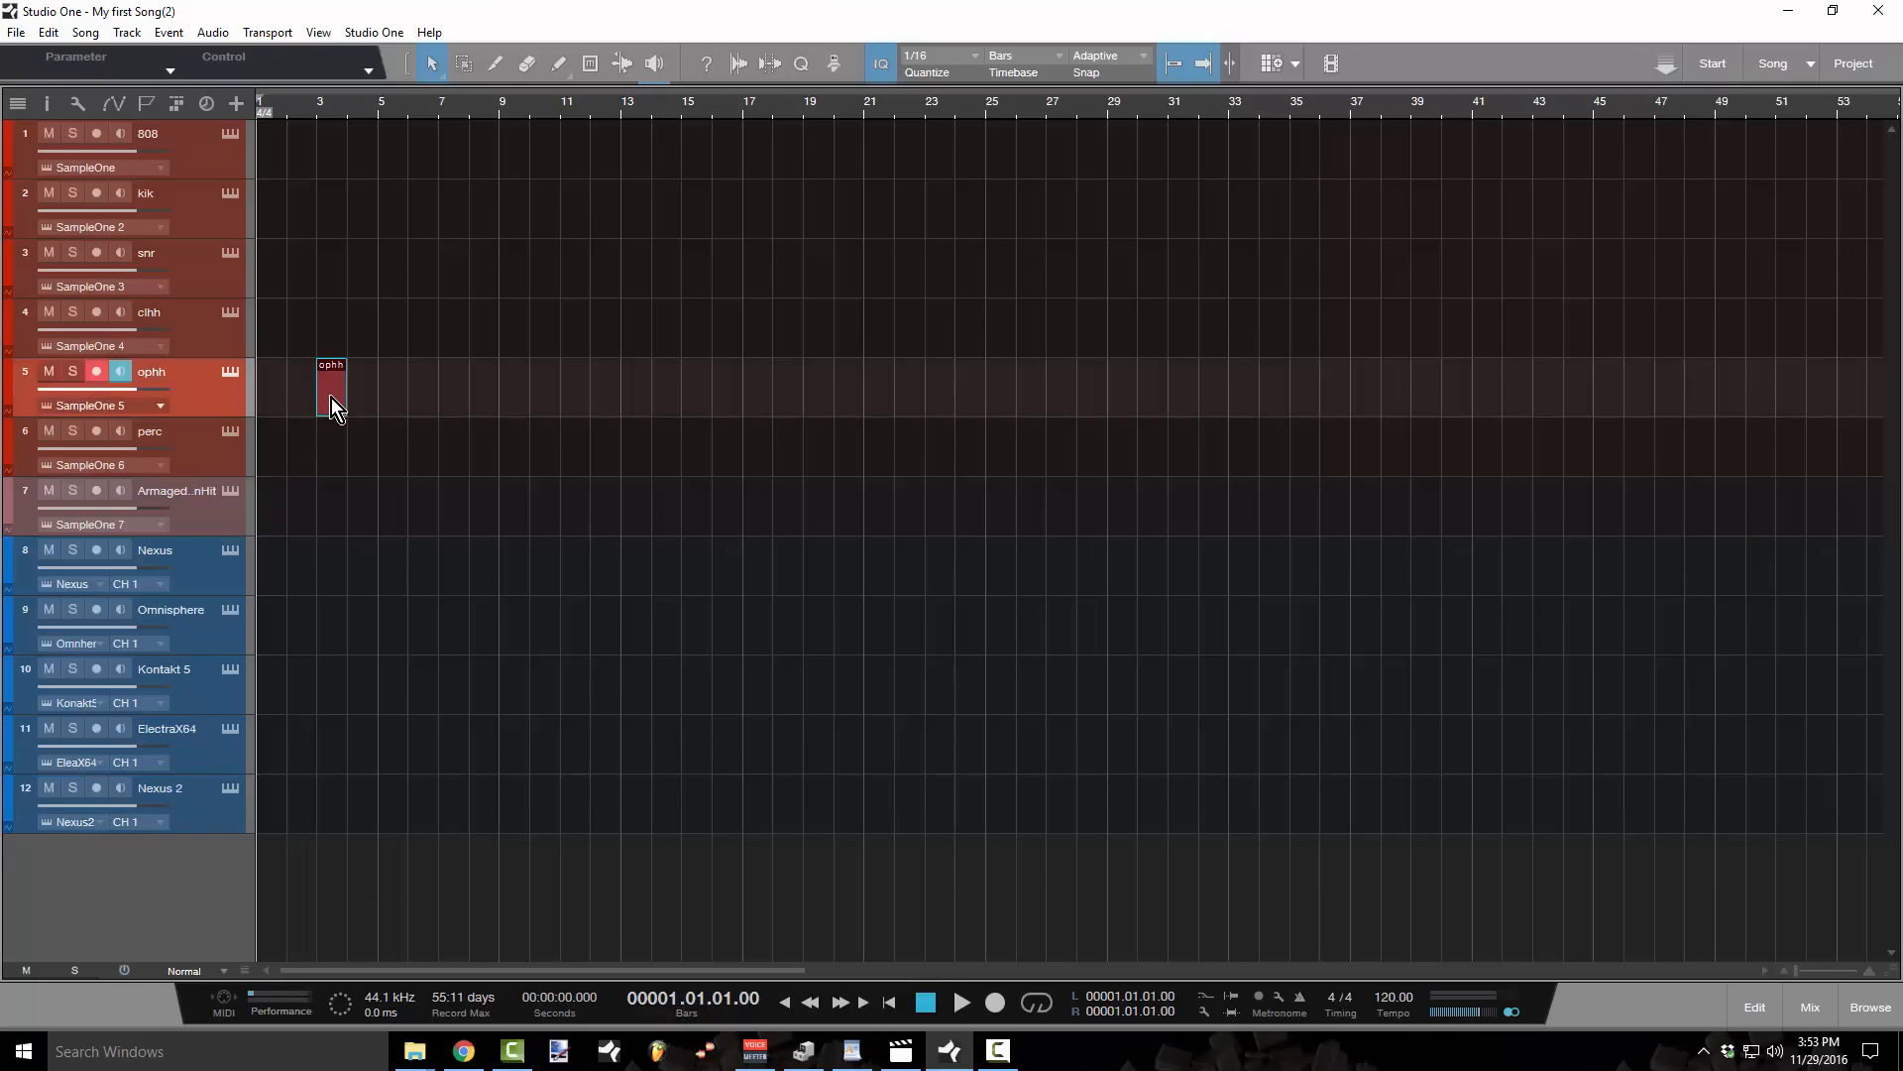
right_click(331, 396)
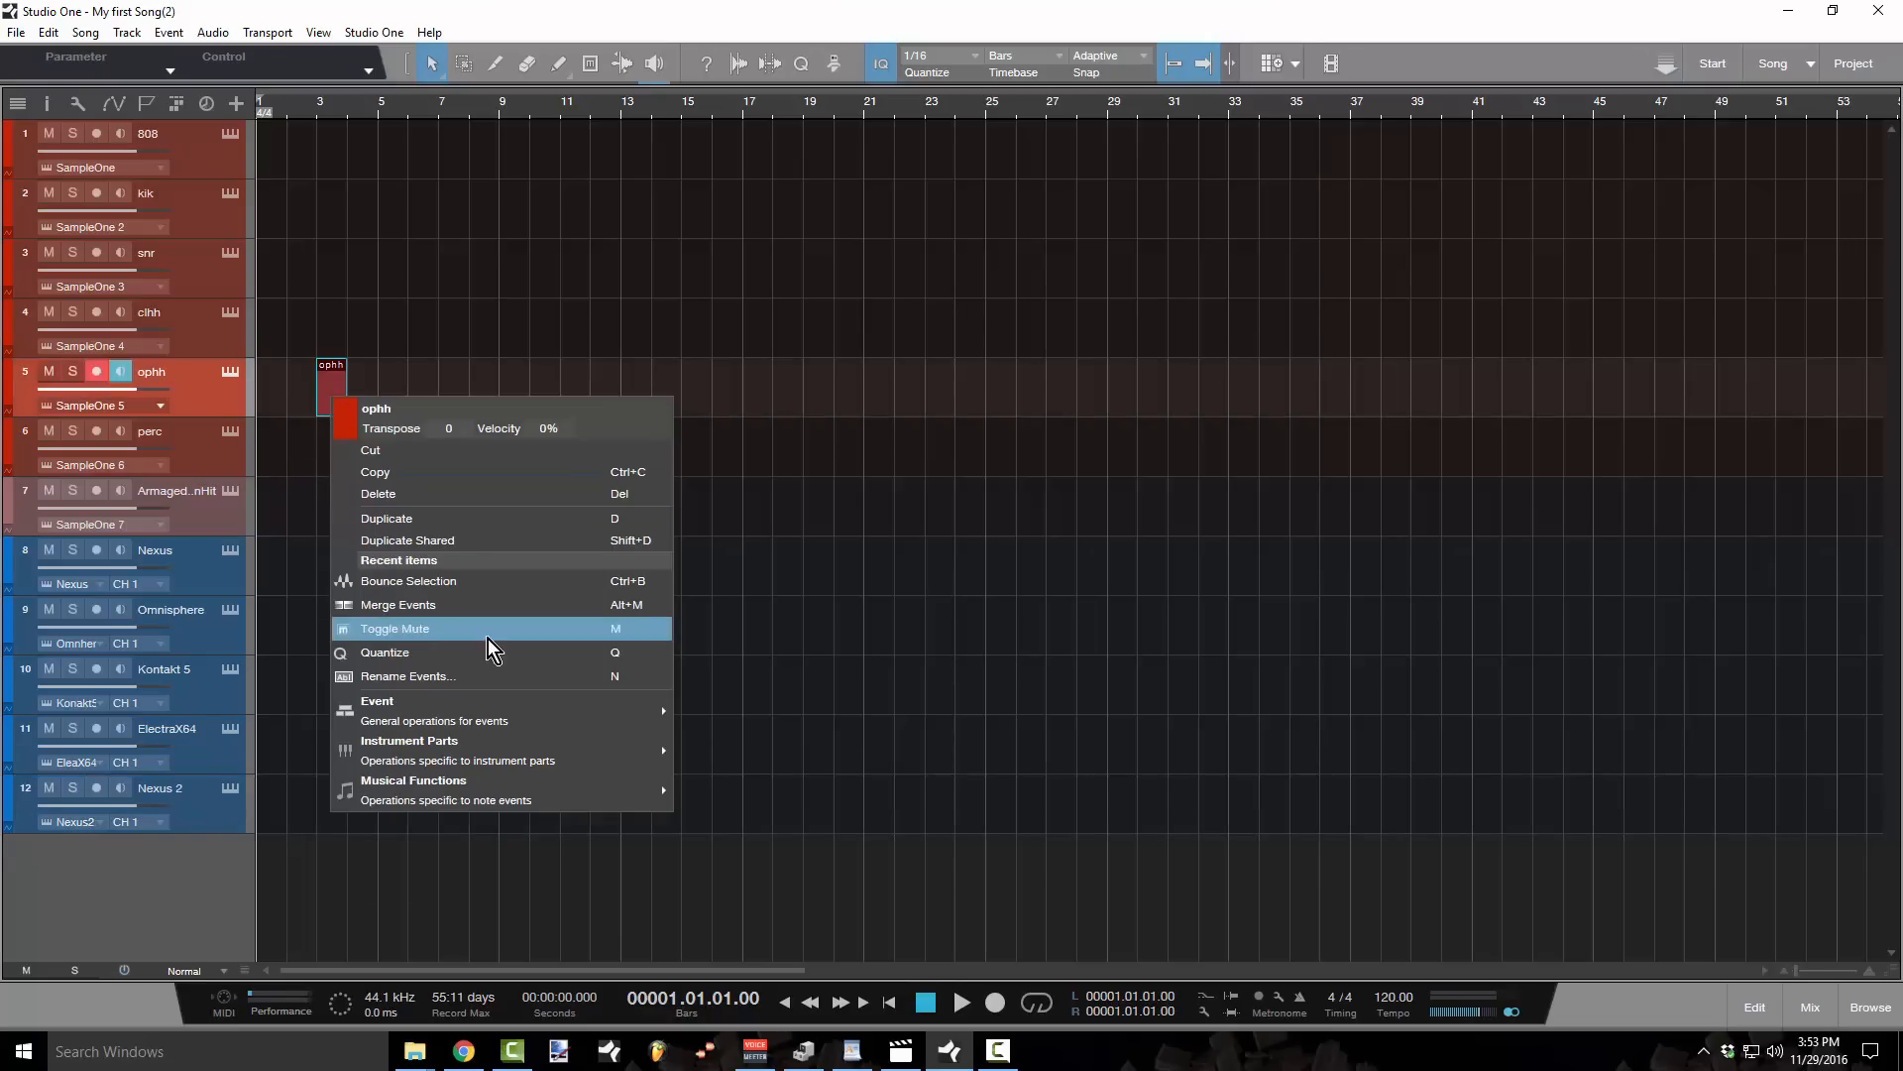
mouse_move(506, 712)
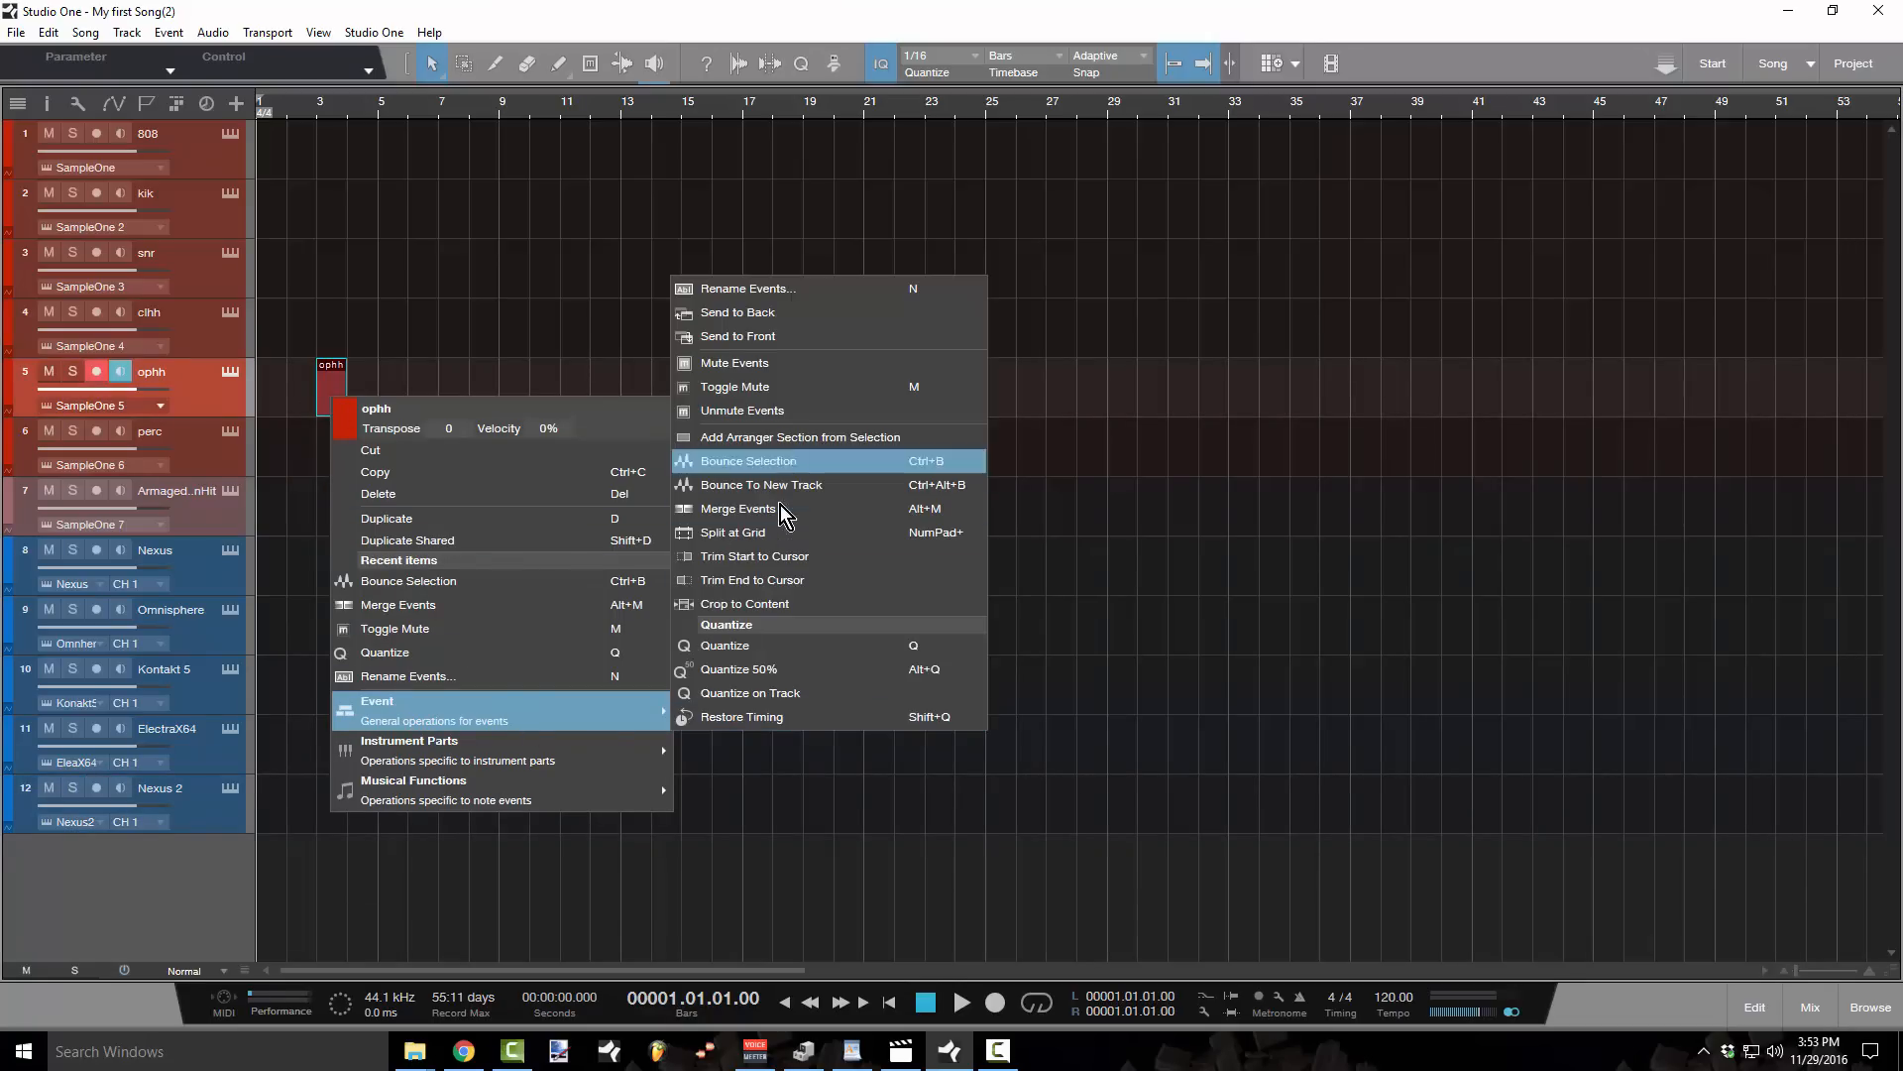
mouse_move(574, 762)
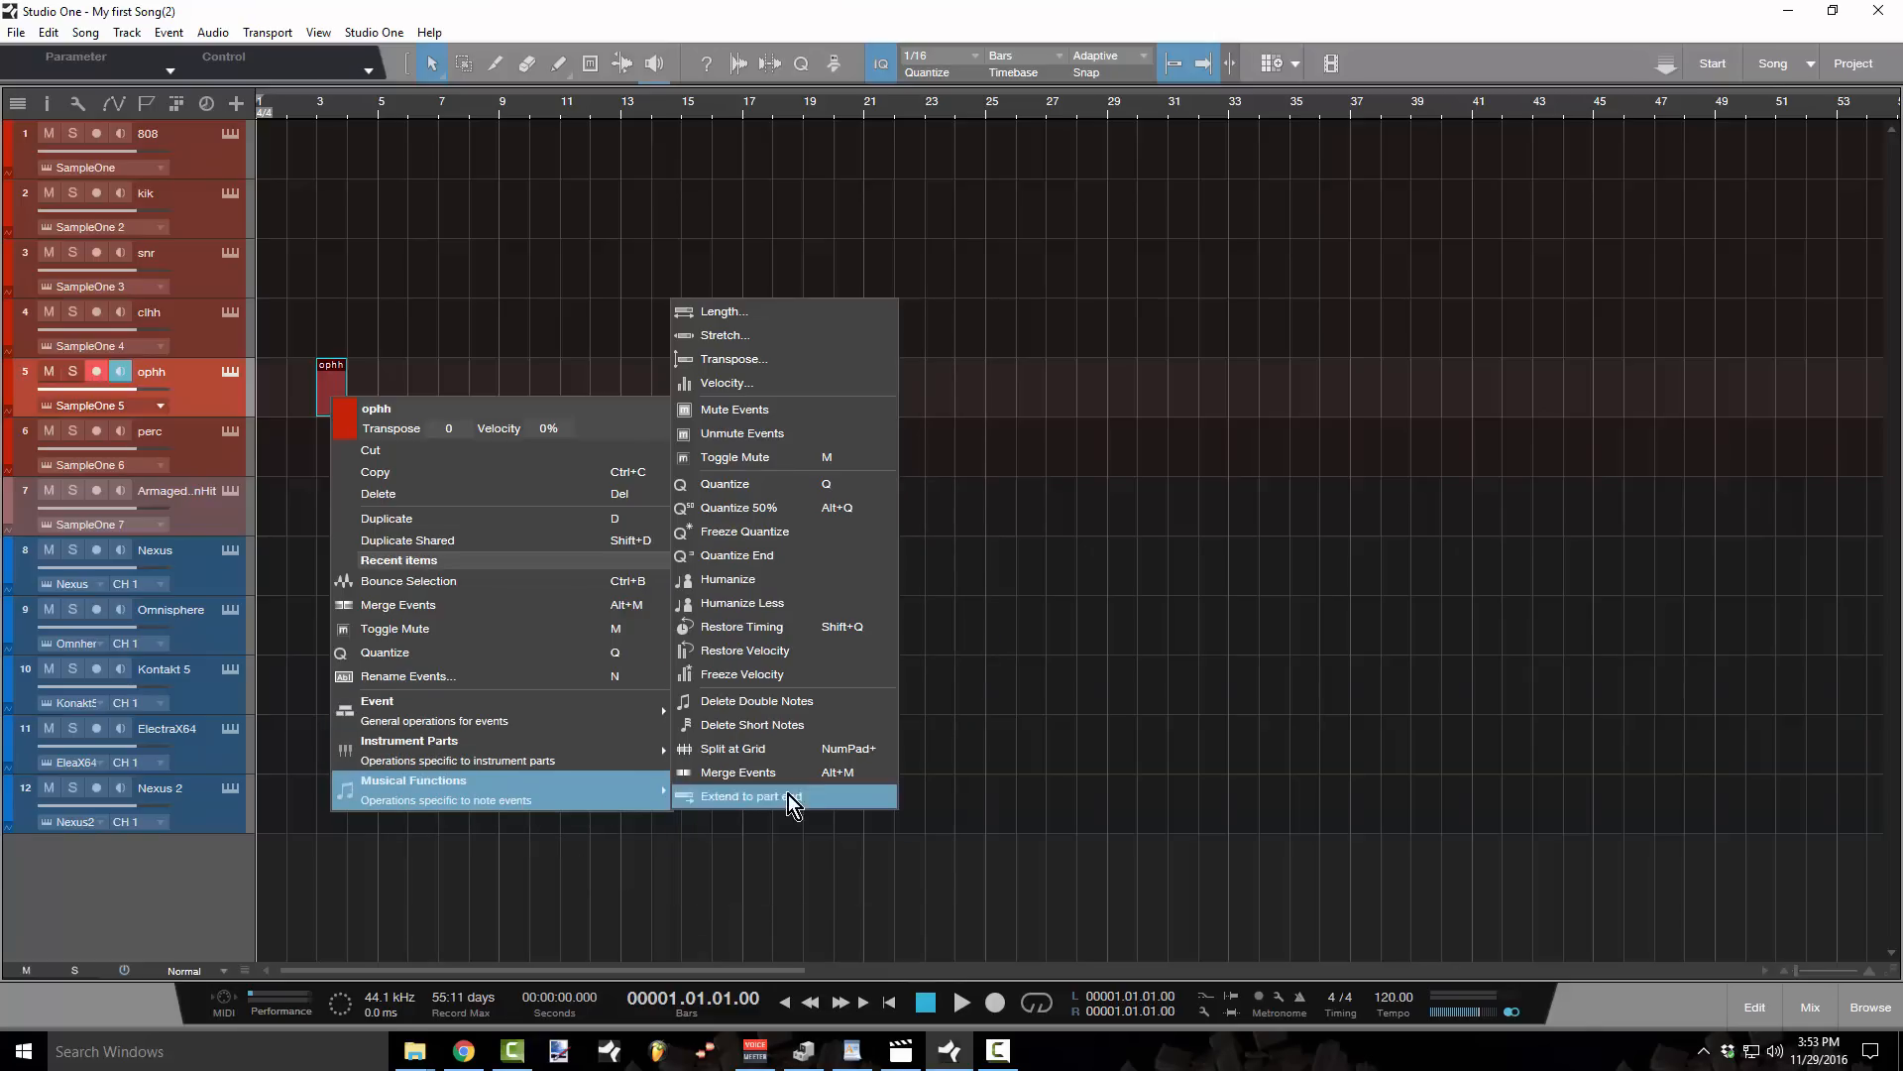
left_click(1465, 367)
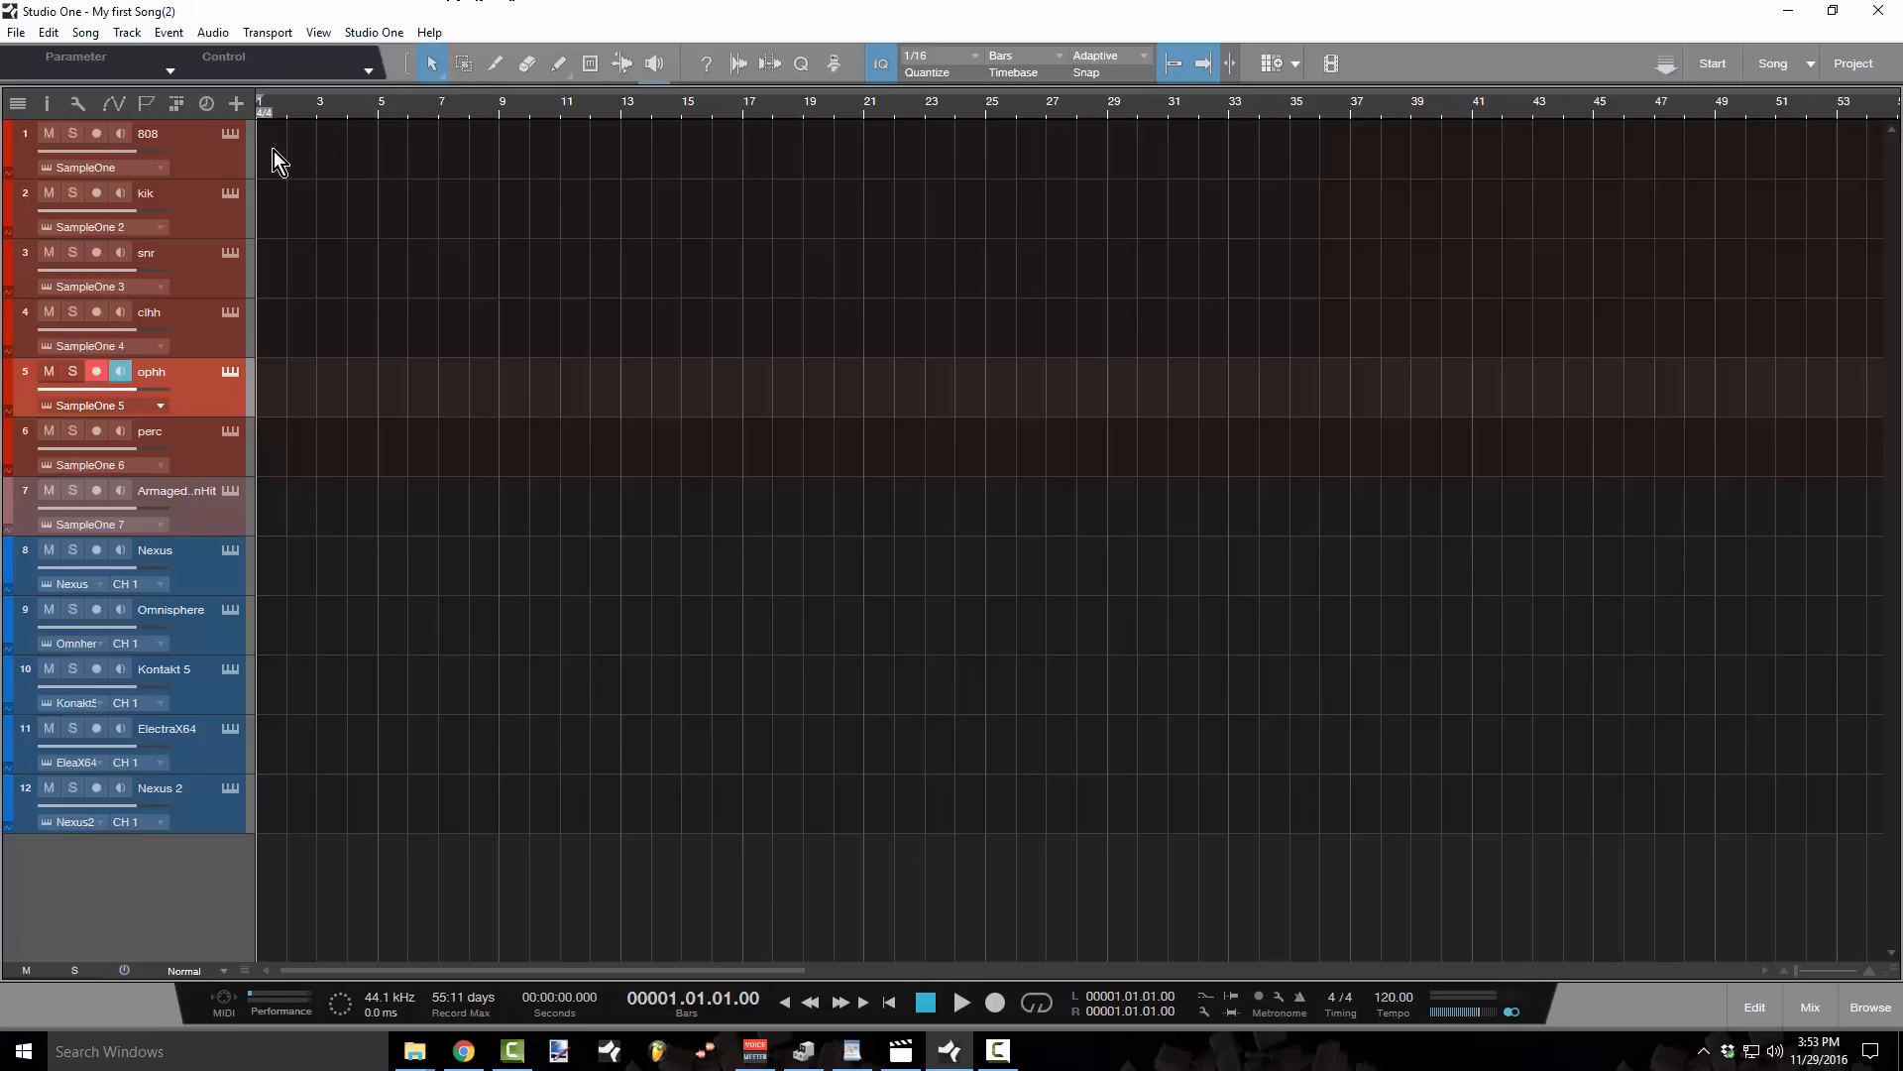
- Create a one-bar part at bar 1 on the 808 track and open it in a note editor of reduced height
left_click(205, 162)
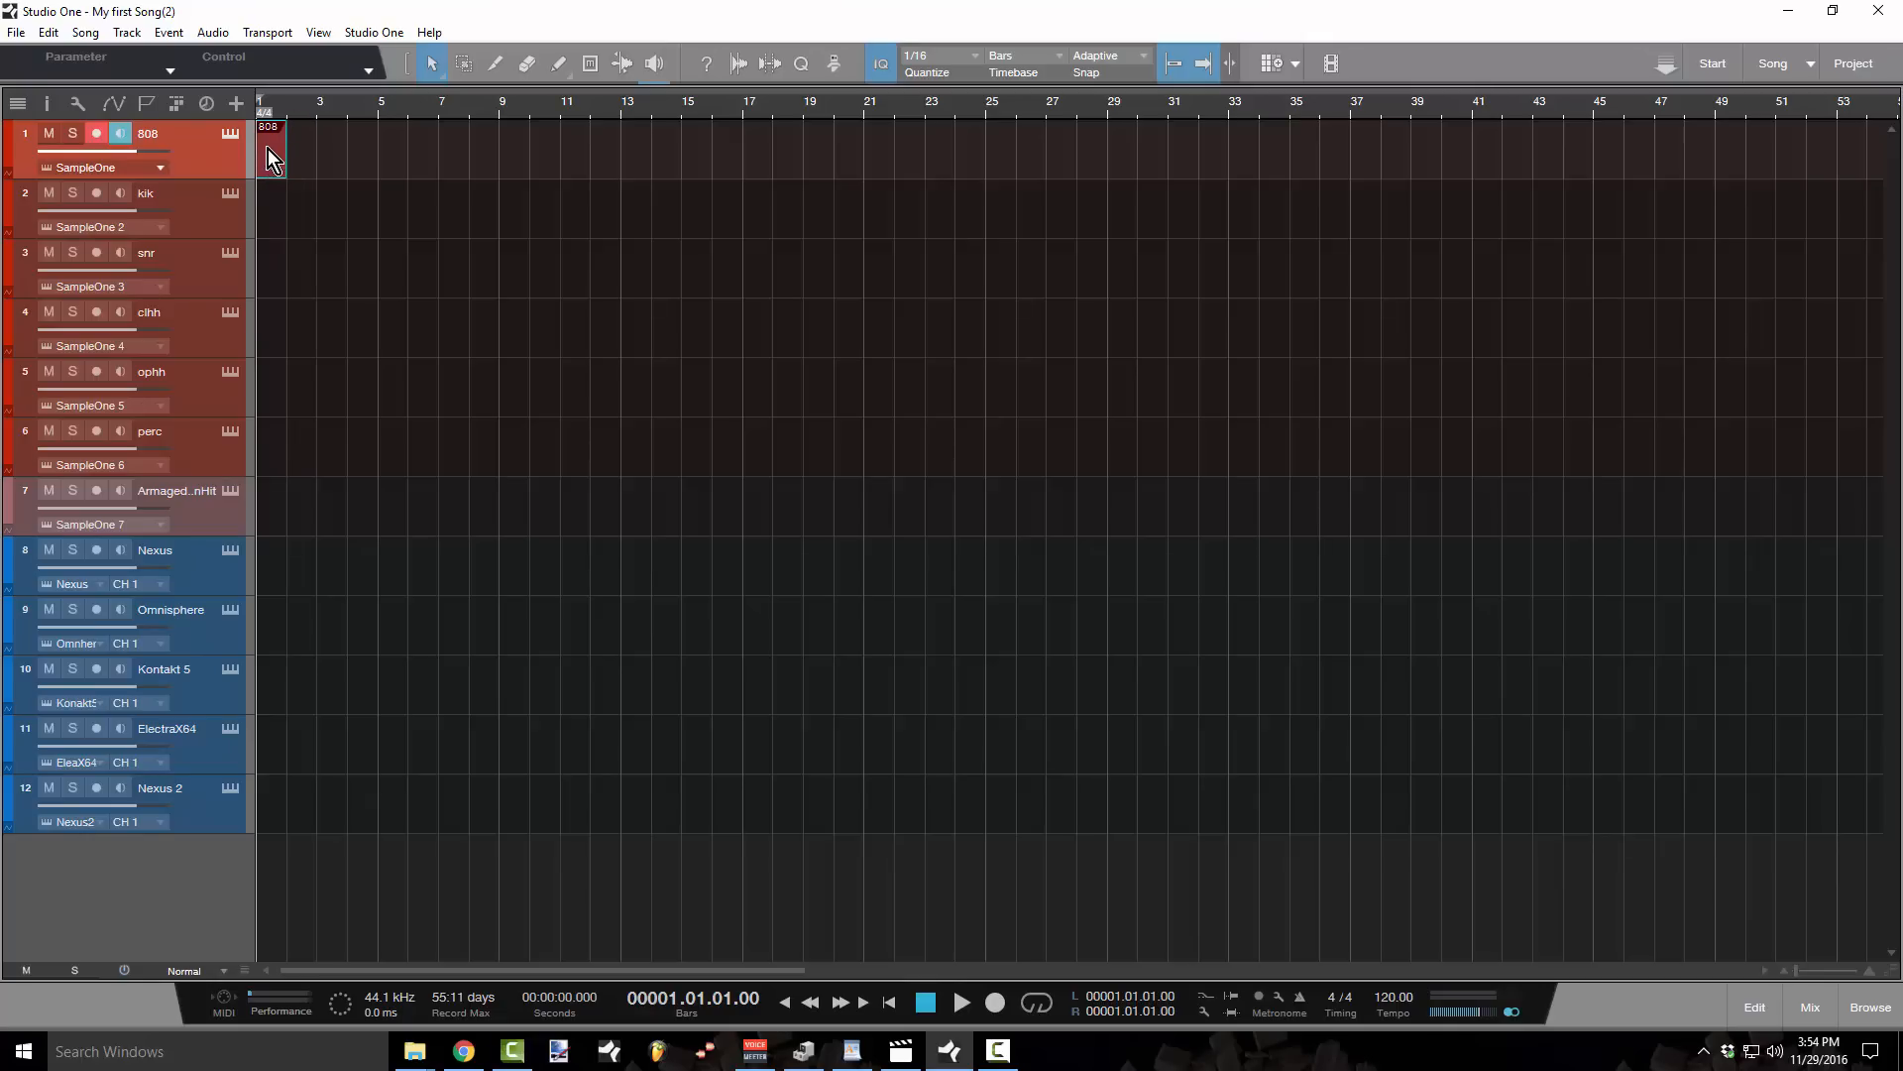
double_click(267, 149)
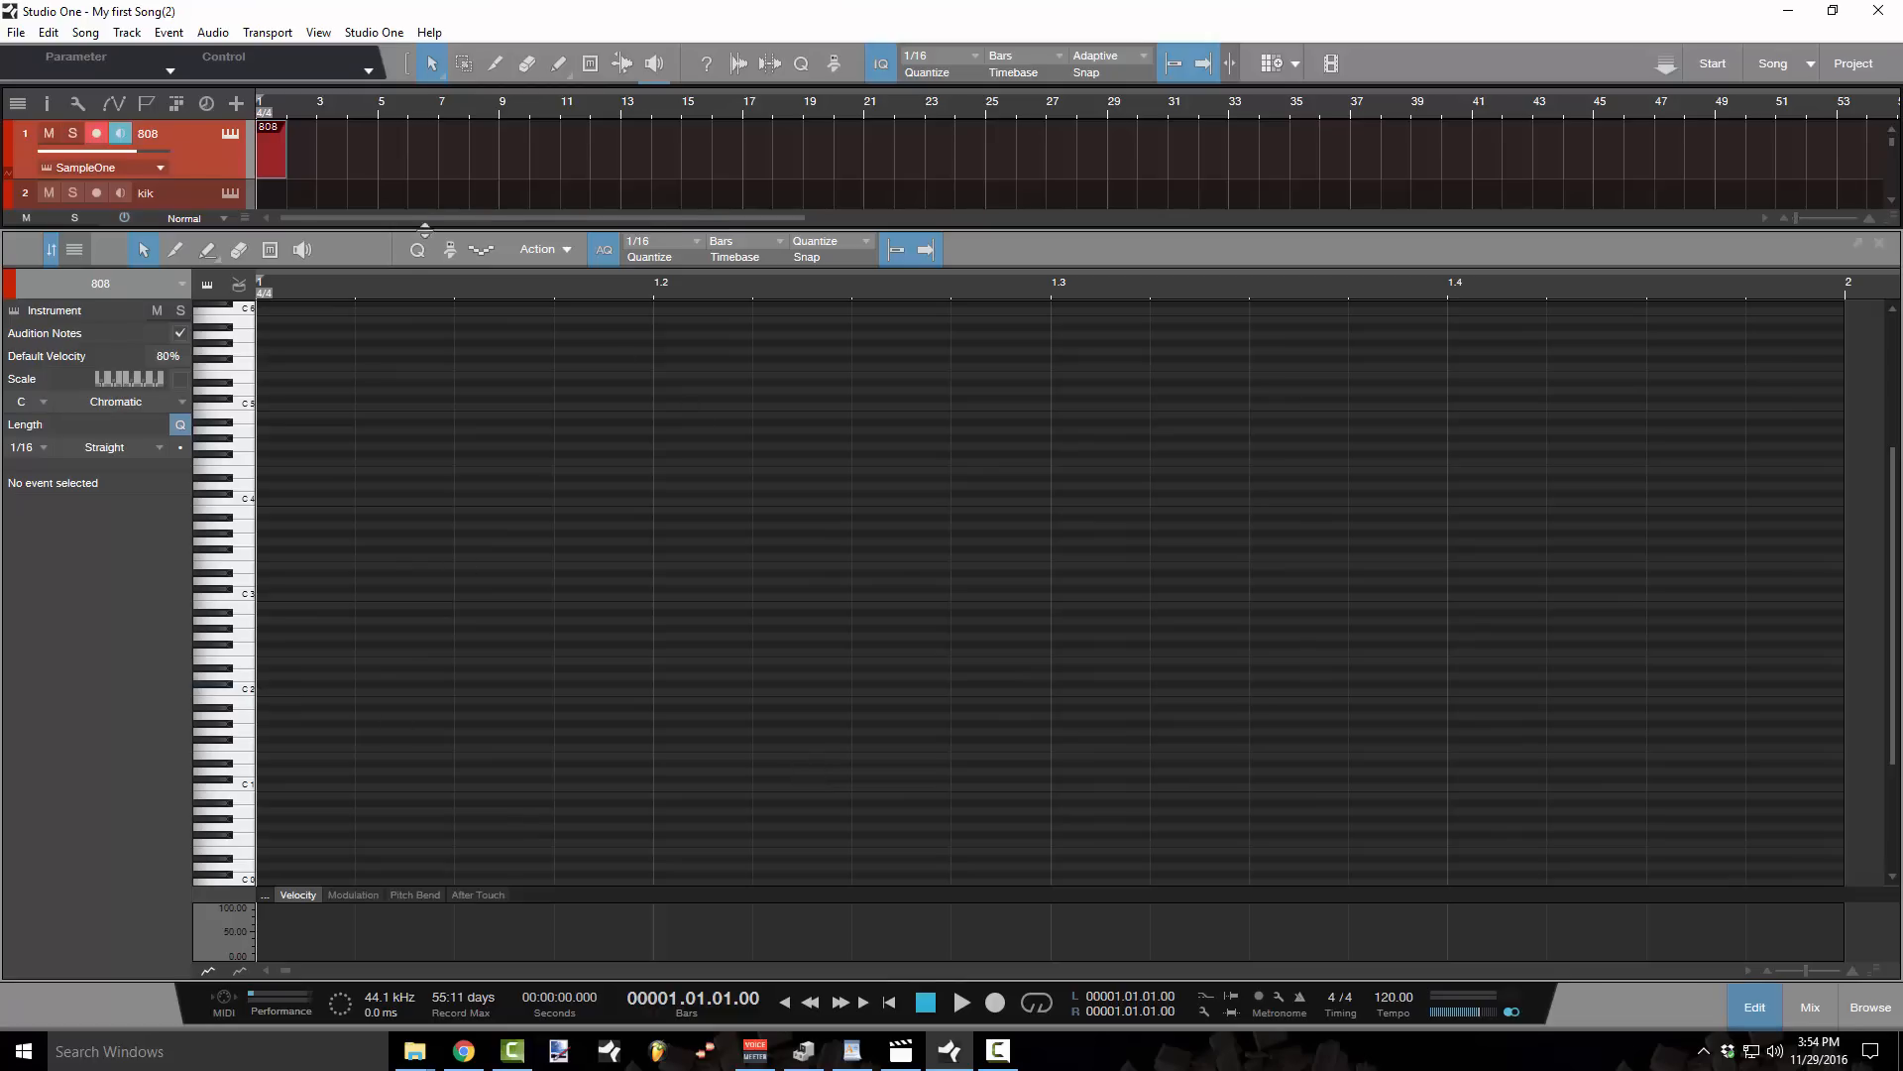
left_click_drag(424, 230, 392, 601)
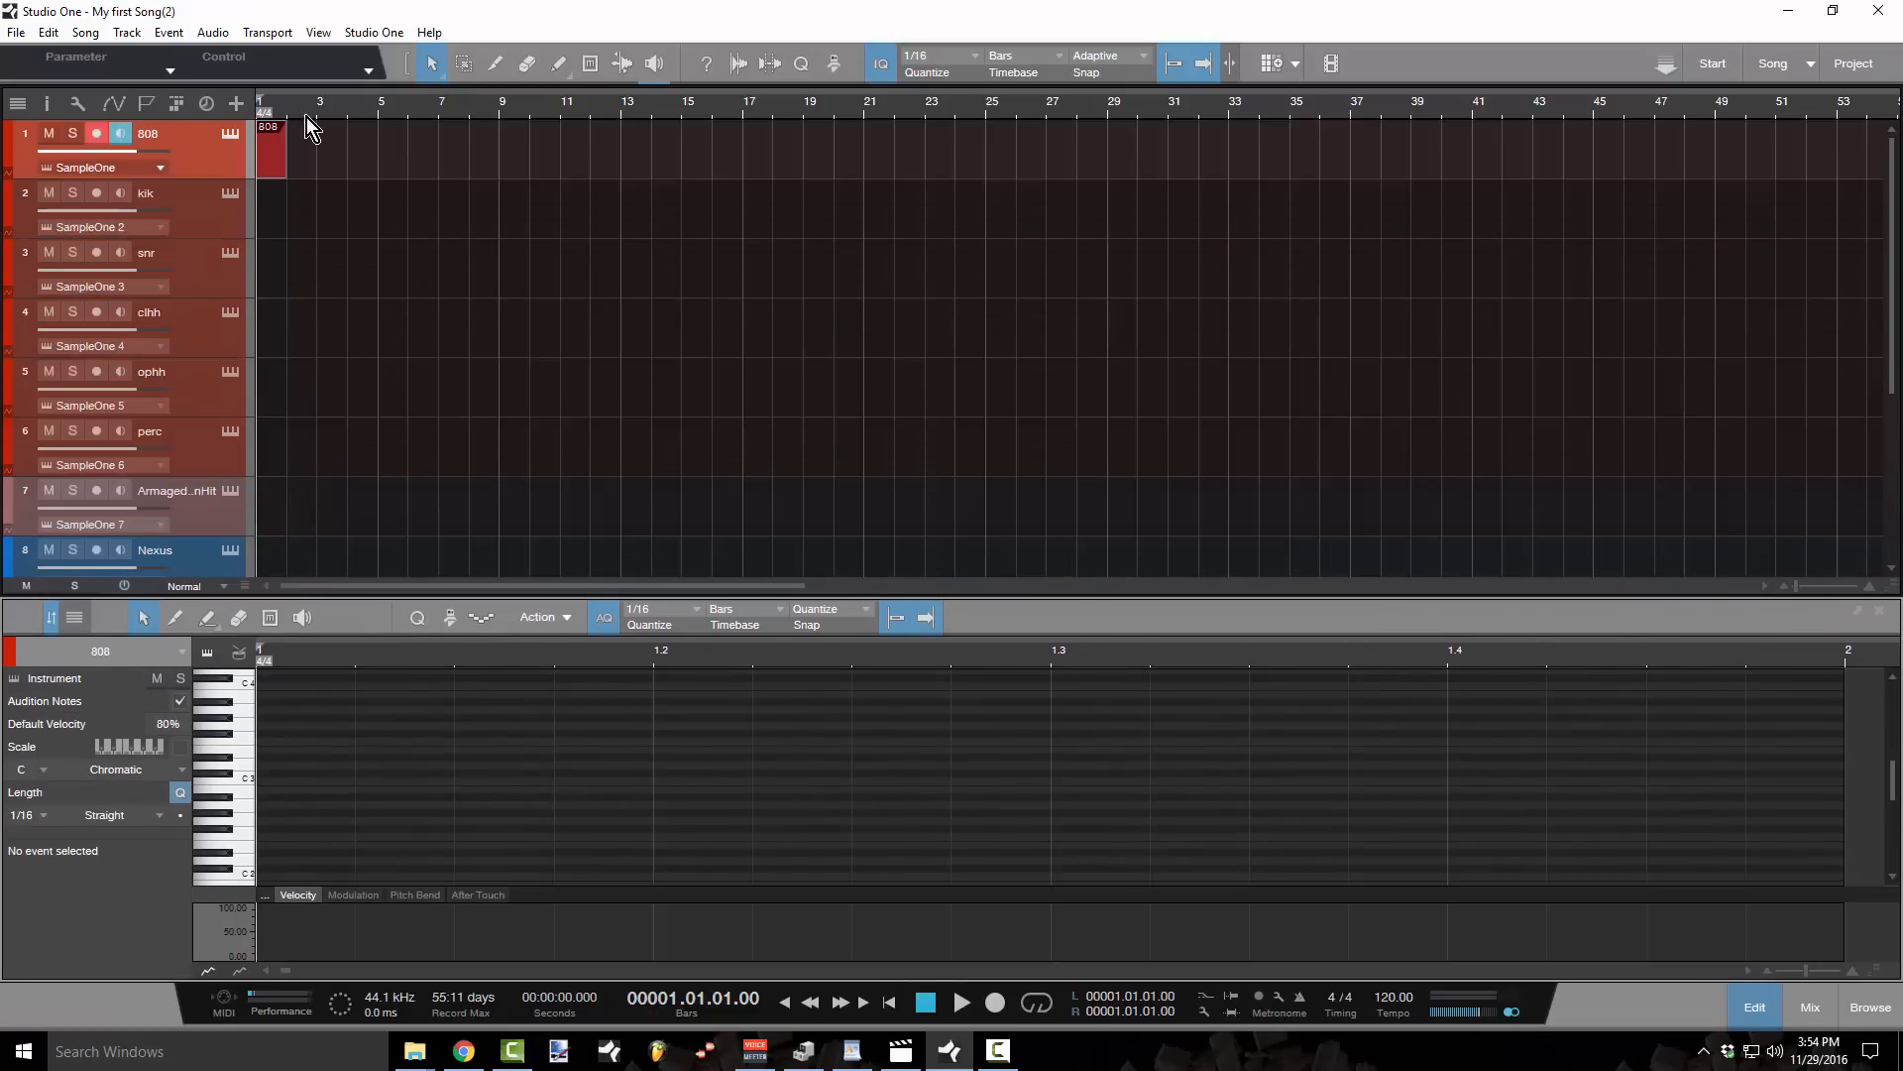
- Delete the one-bar part at the start of the 808 track
left_click_drag(350, 210, 260, 175)
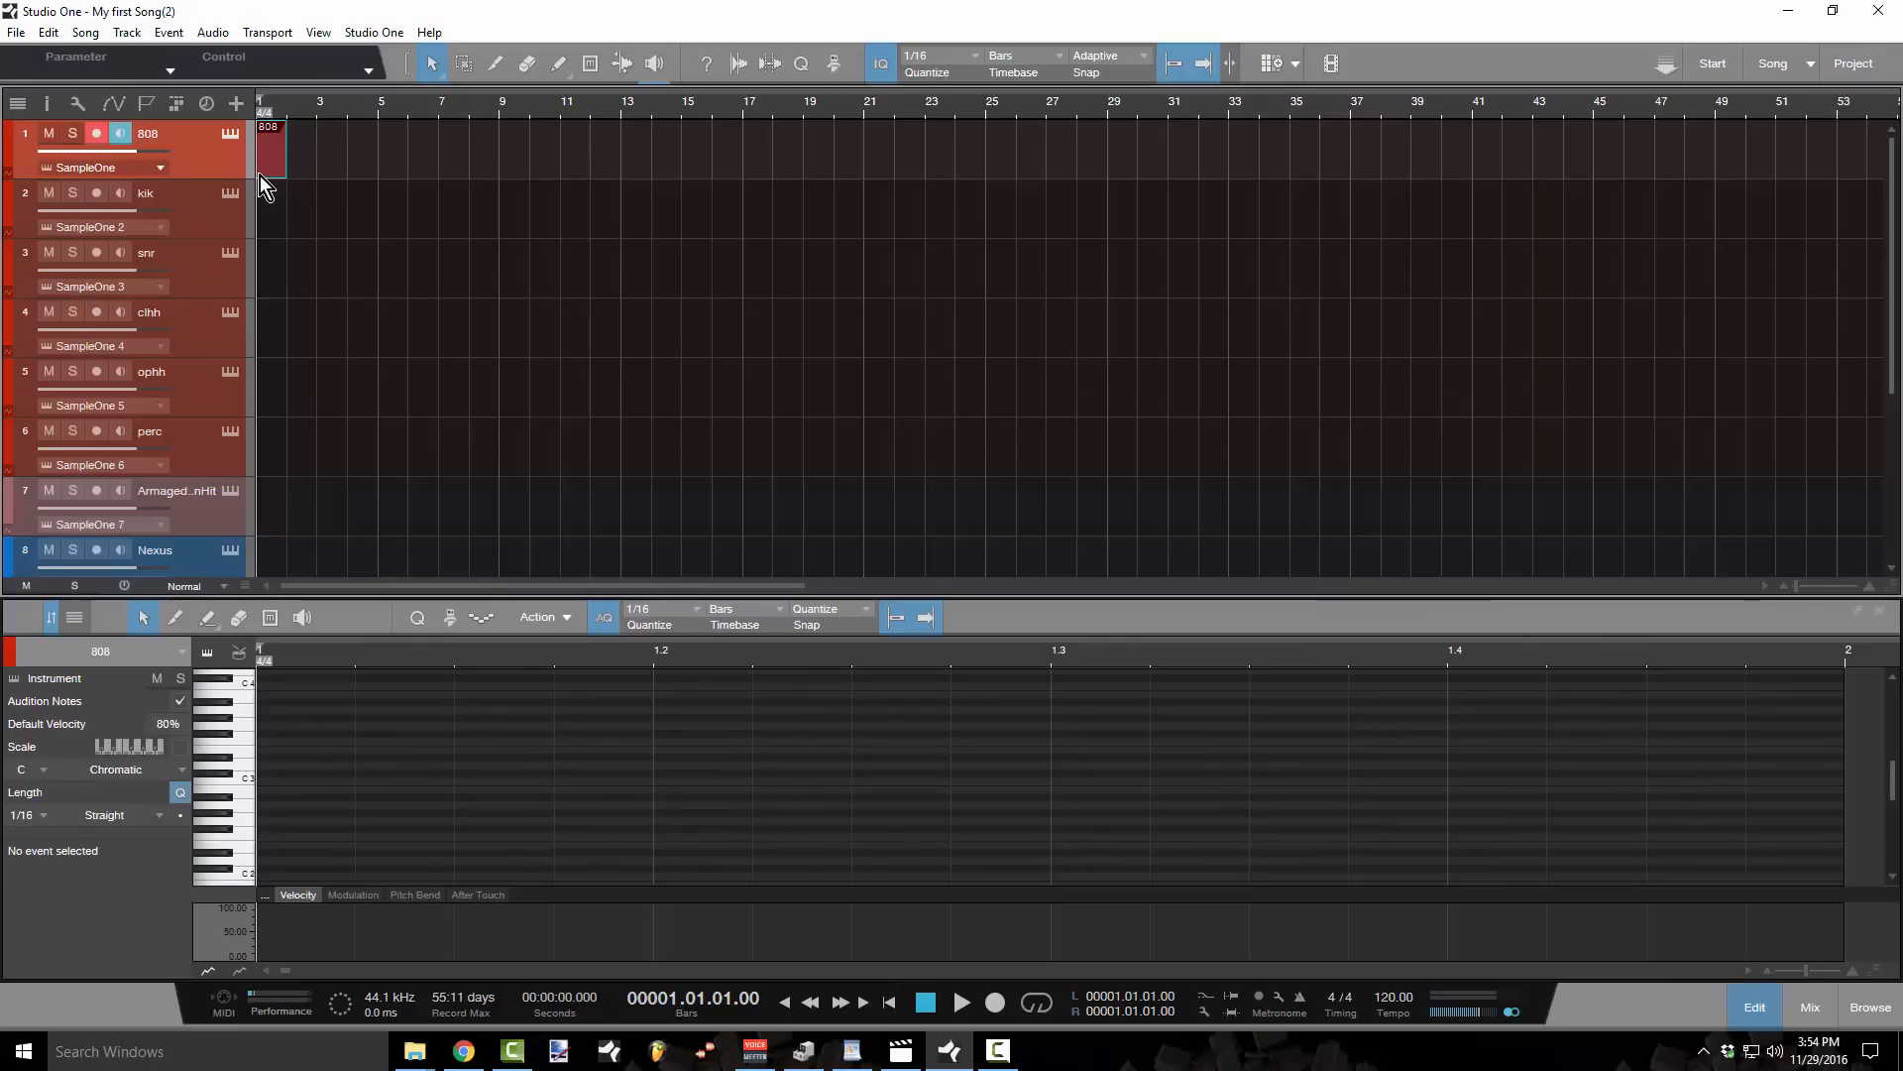
key("Delete")
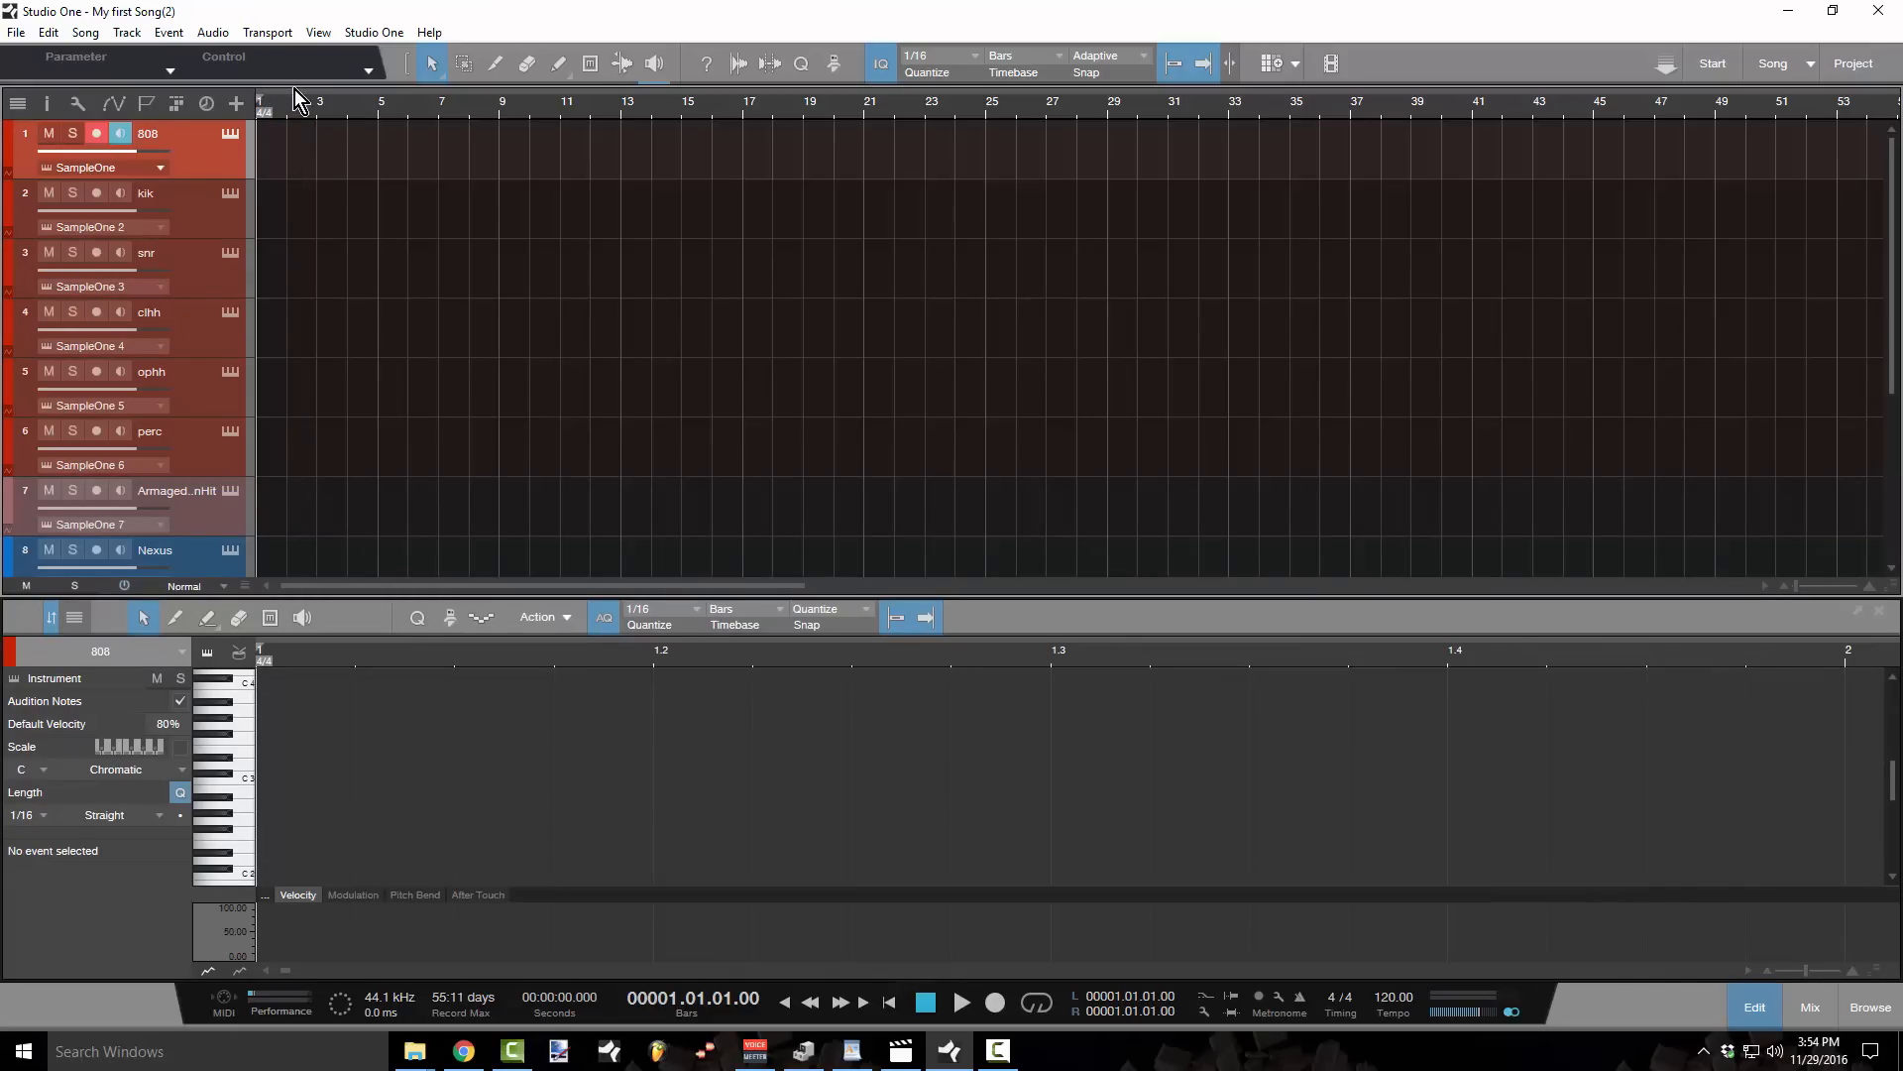
- Set the loop range from bar 17 to bar 23 and create a part filling it on the 808 track
left_click_drag(266, 99, 922, 70)
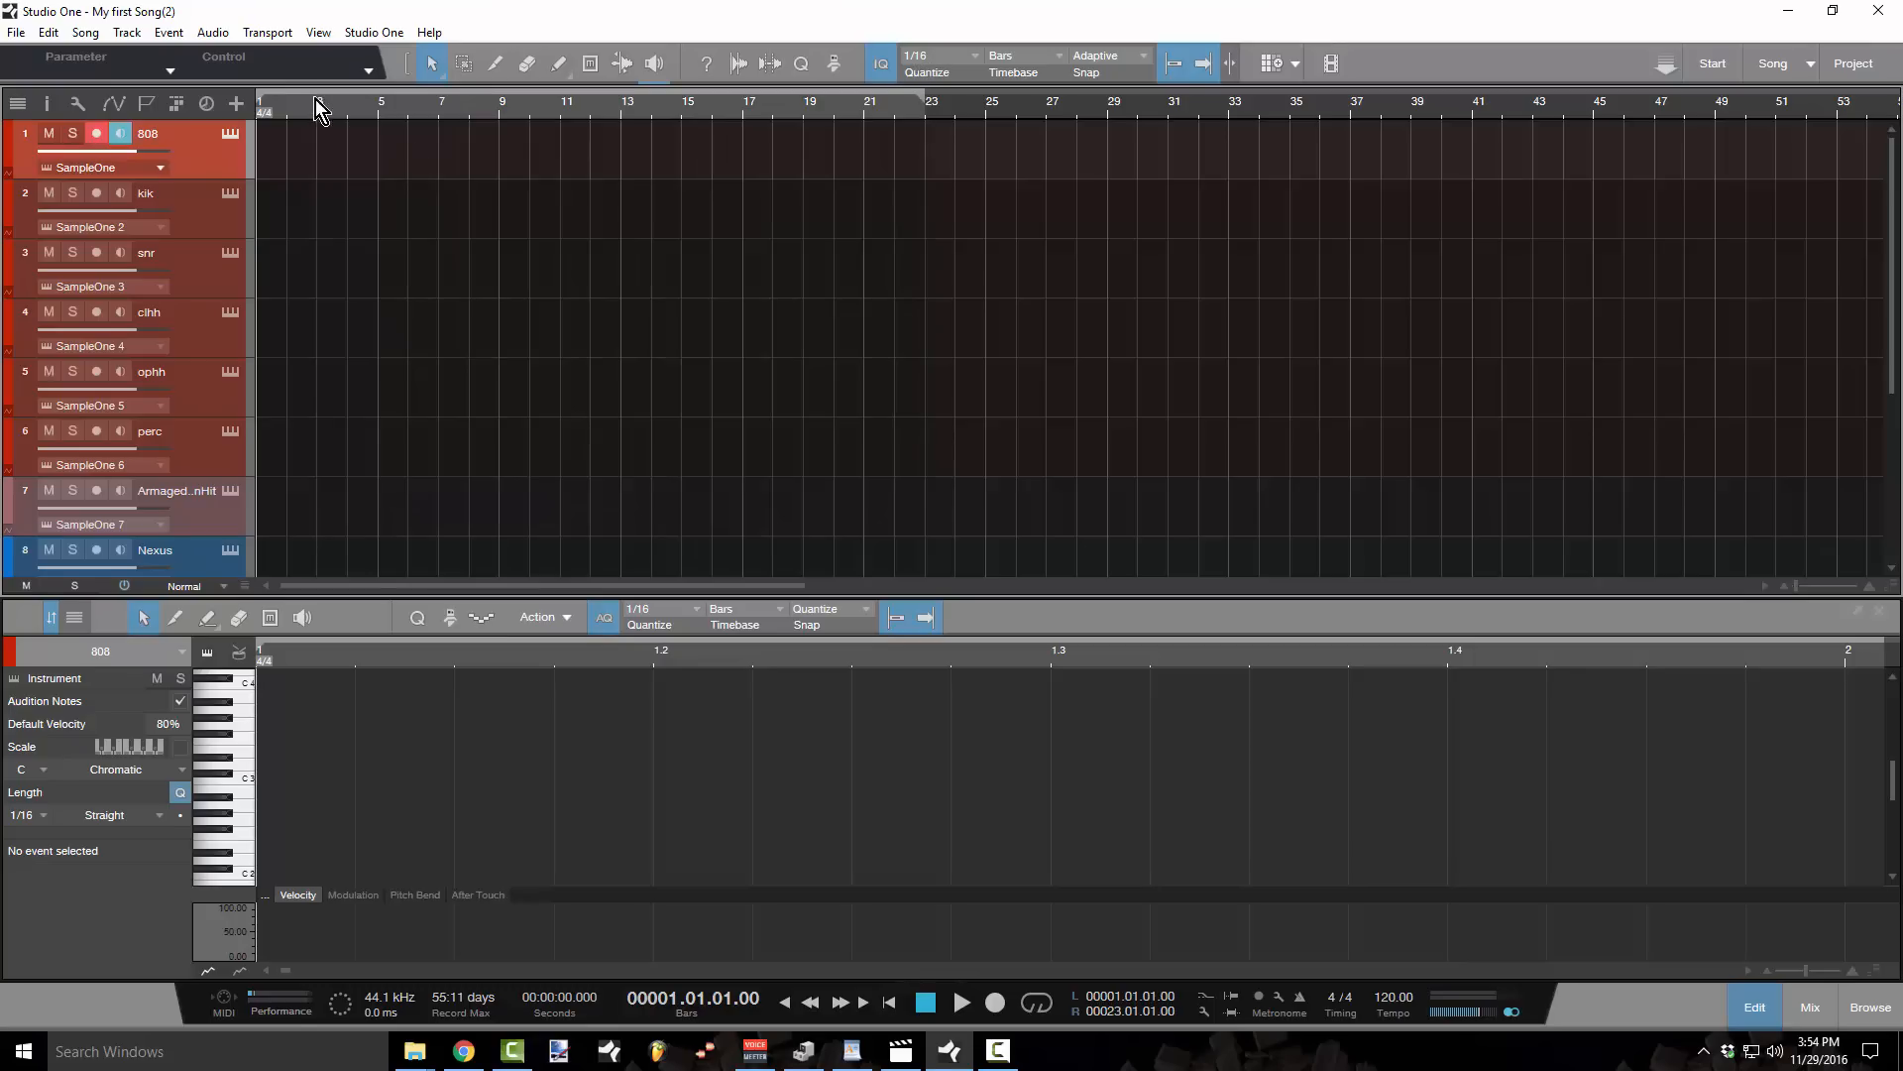
left_click_drag(259, 99, 750, 100)
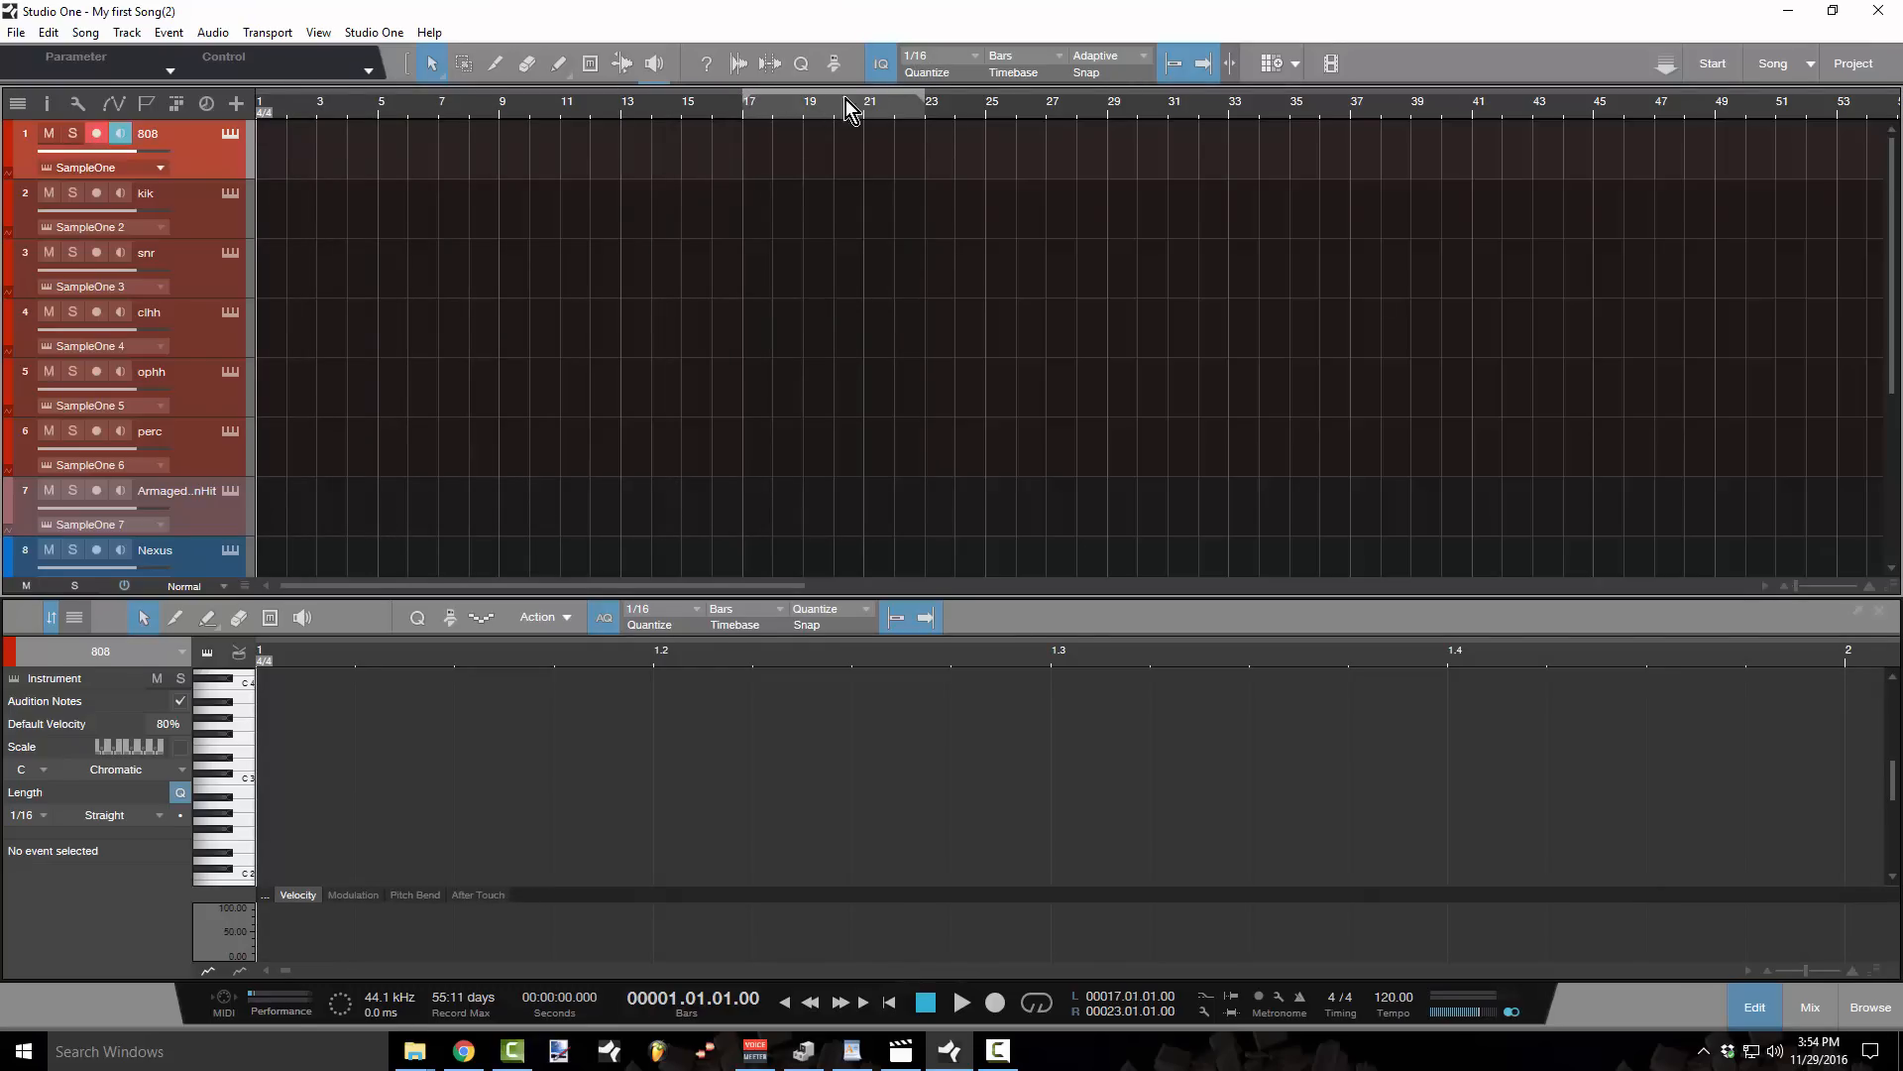
double_click(801, 155)
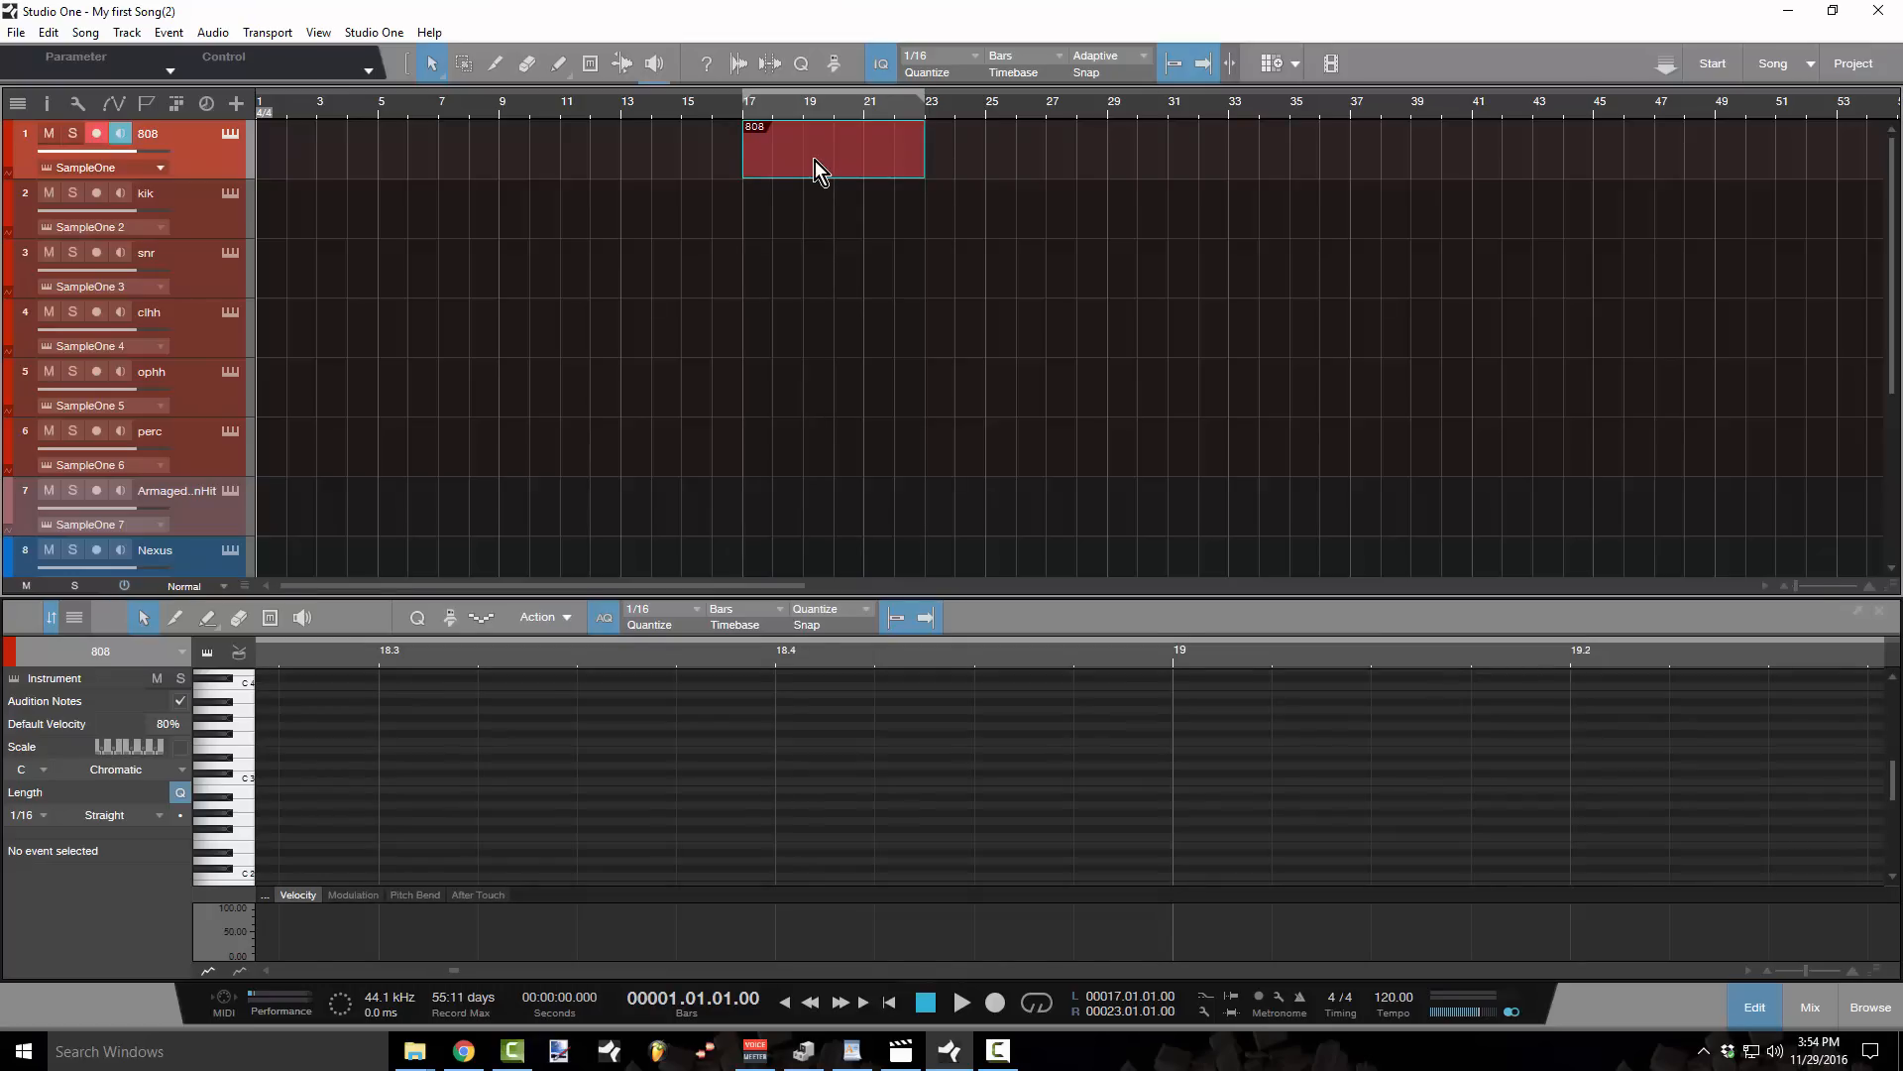
- Move the 808 part to start at bar 1 and shorten it to end at bar 5
left_click_drag(815, 159, 276, 172)
left_click_drag(433, 162, 377, 163)
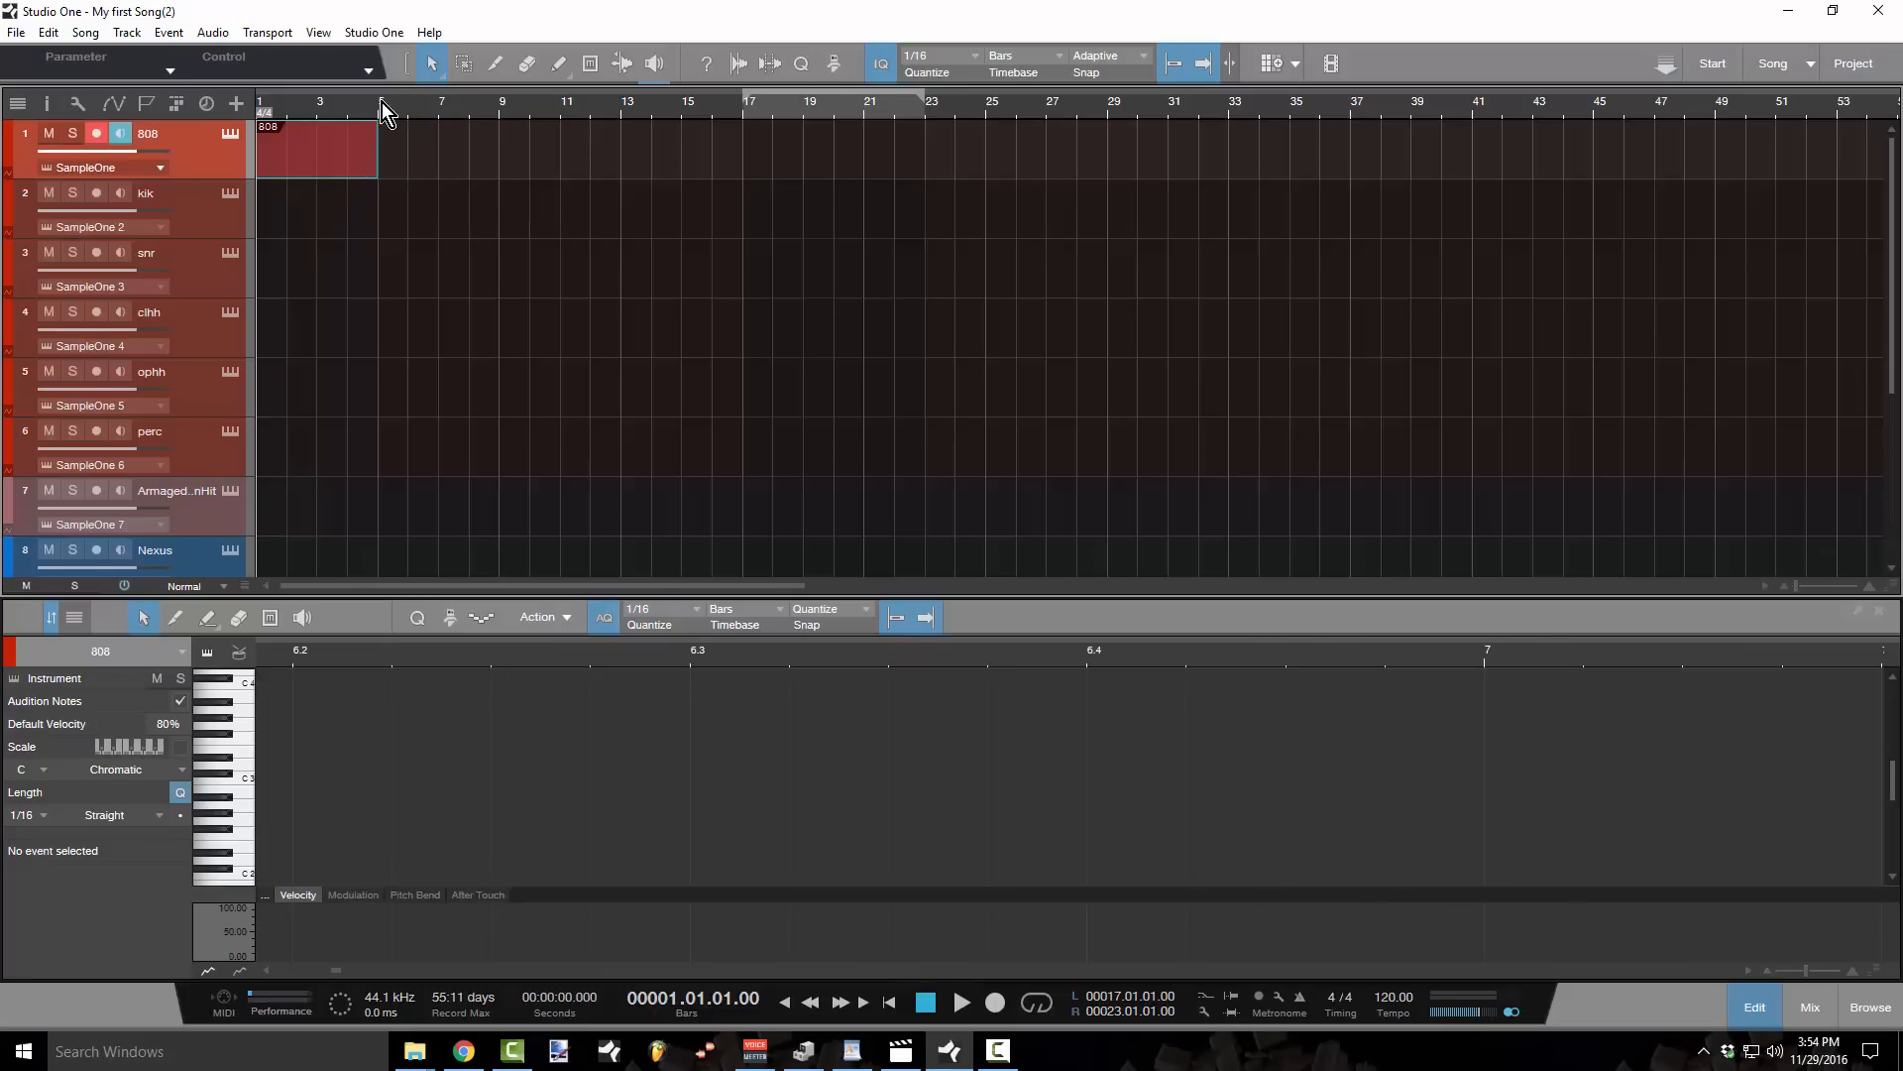
- Set the loop range from bar 1 to bar 5, enable looping and play back the looped section
left_click_drag(382, 89, 244, 80)
left_click(452, 106)
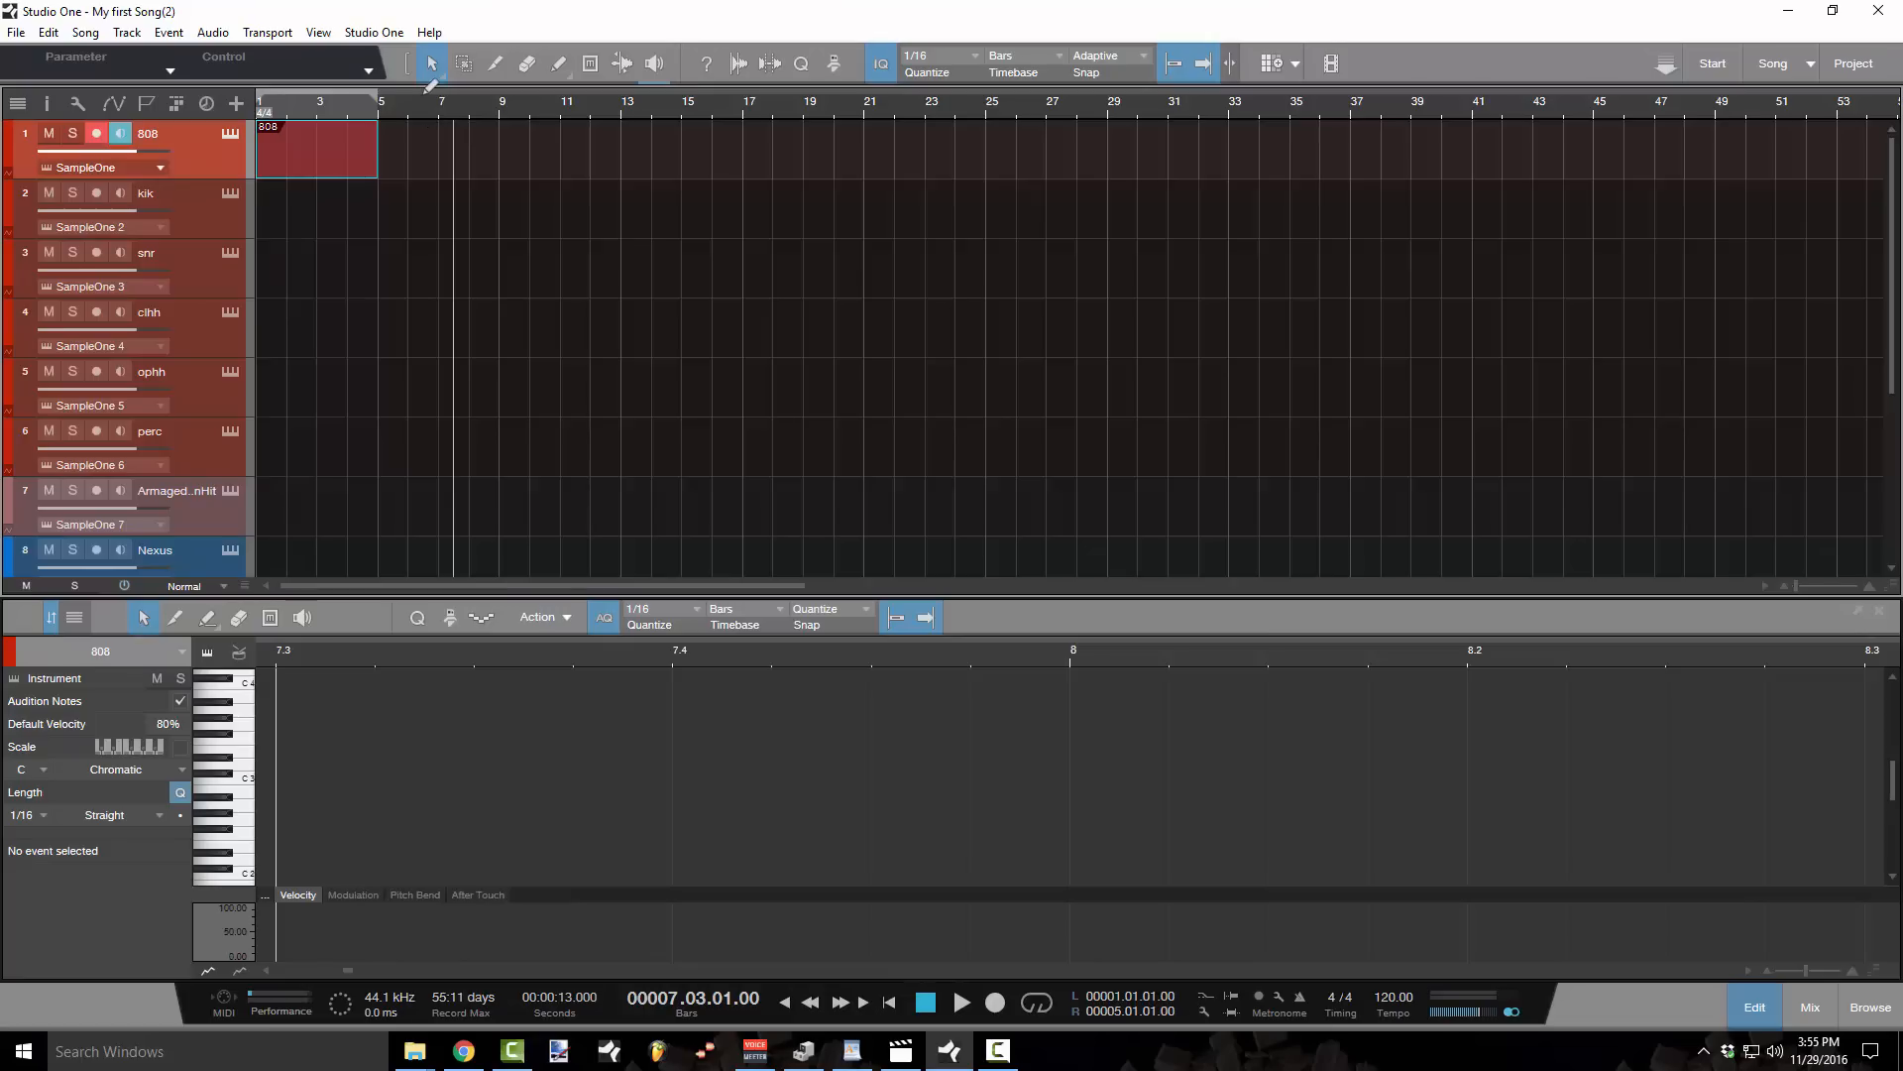
left_click_drag(428, 87, 680, 87)
left_click_drag(912, 87, 659, 88)
left_click_drag(383, 87, 268, 94)
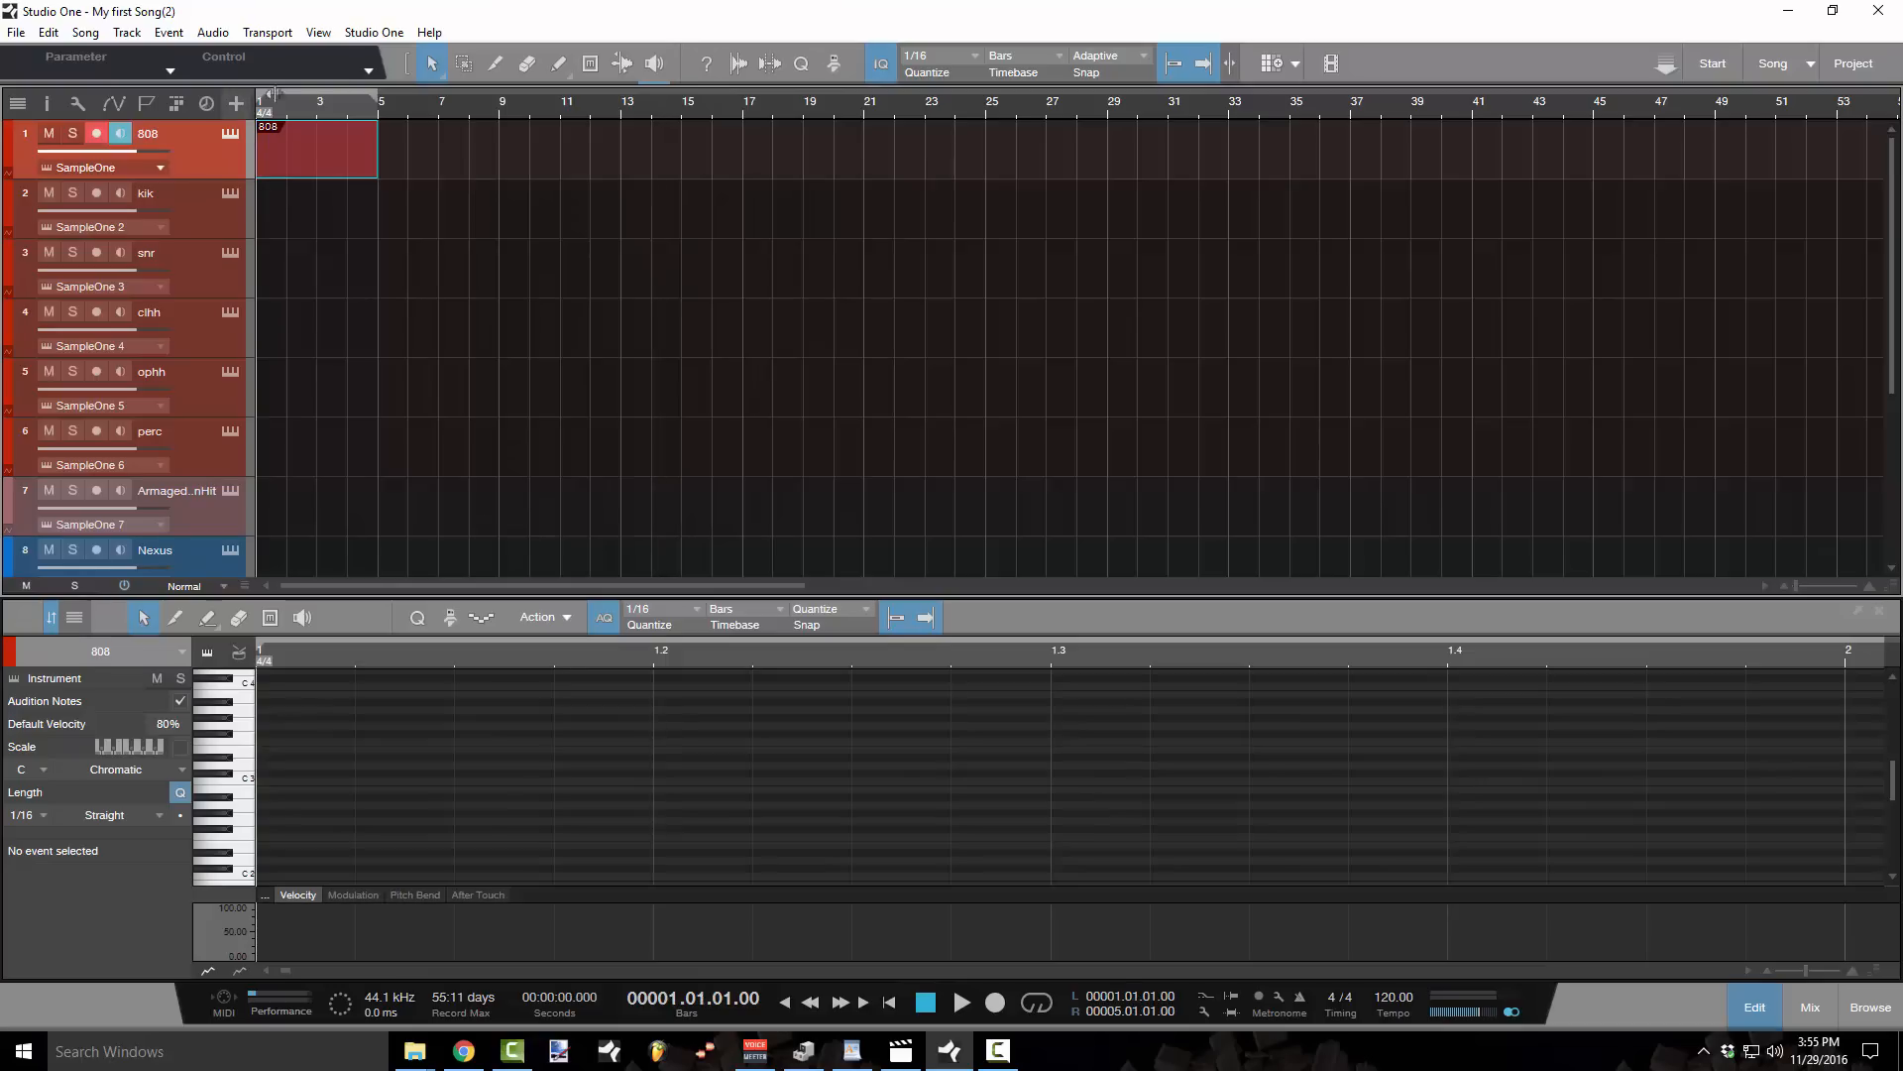
left_click(354, 99)
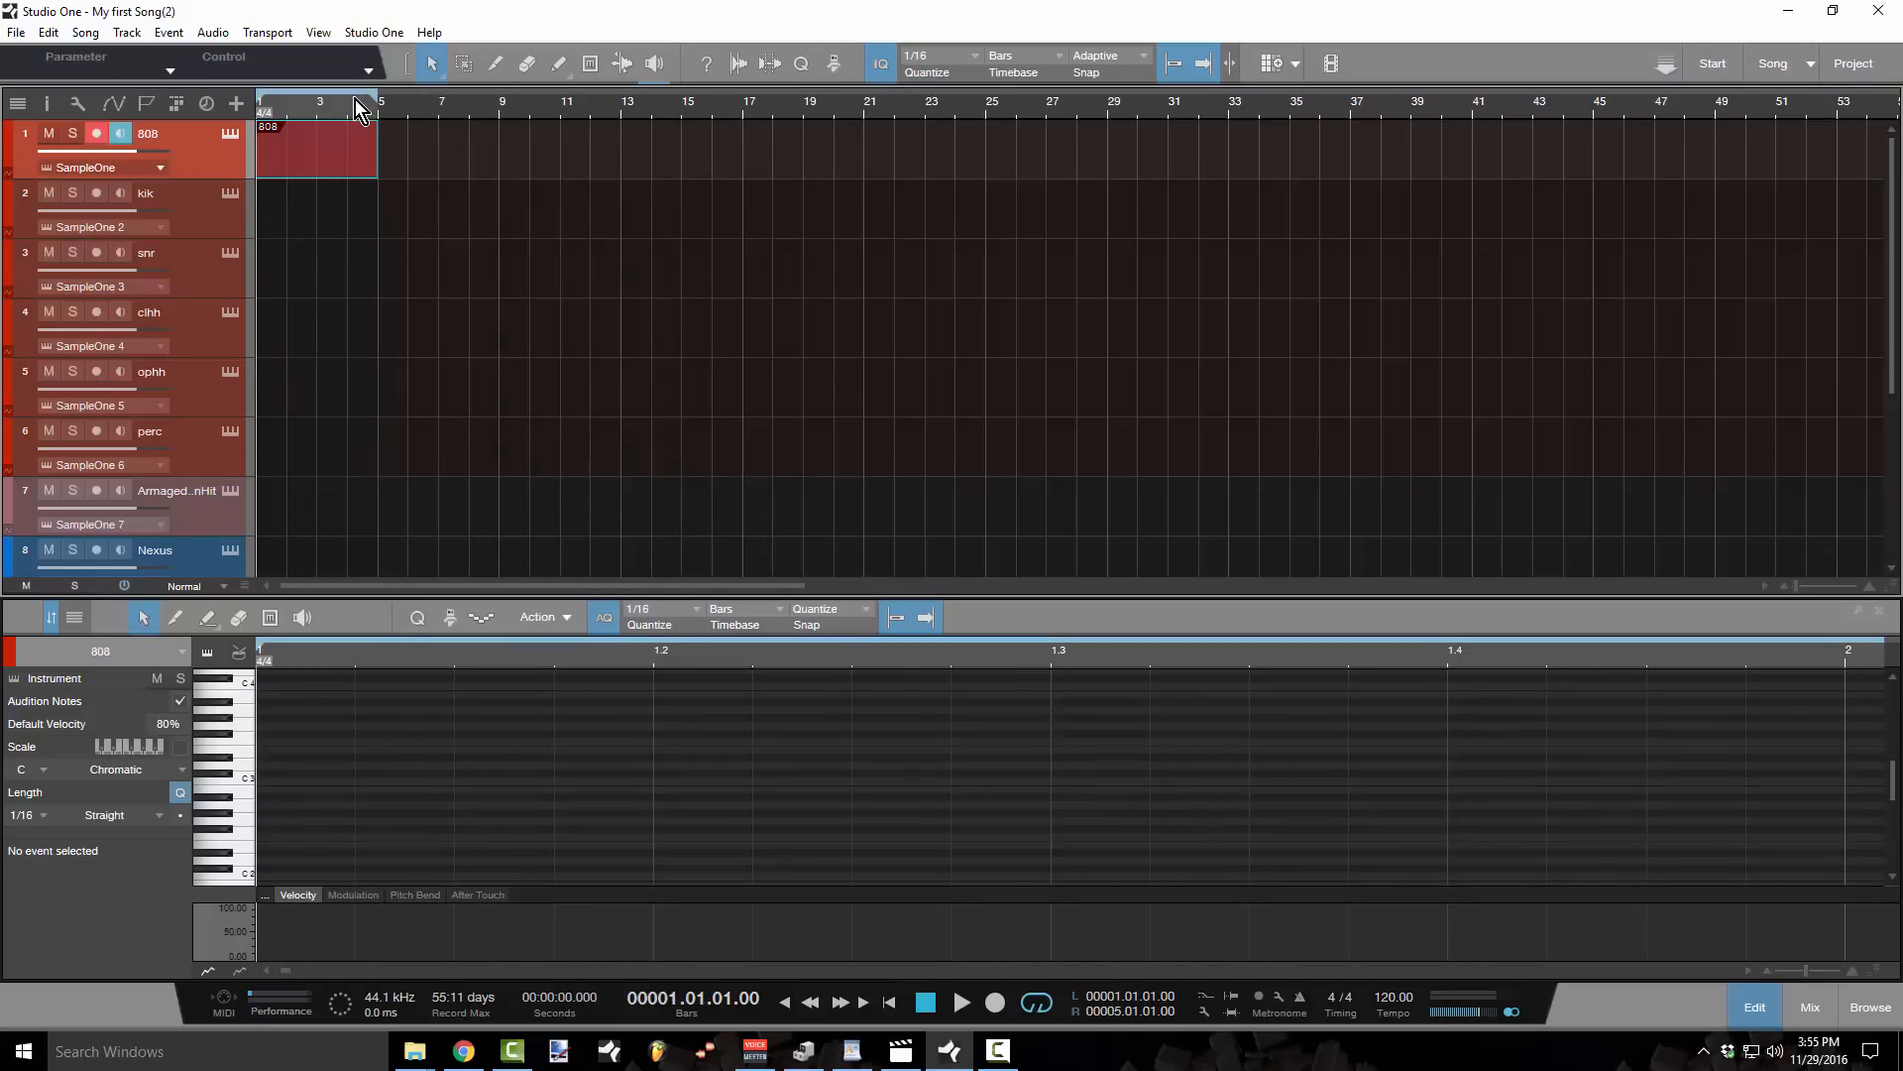
key("space")
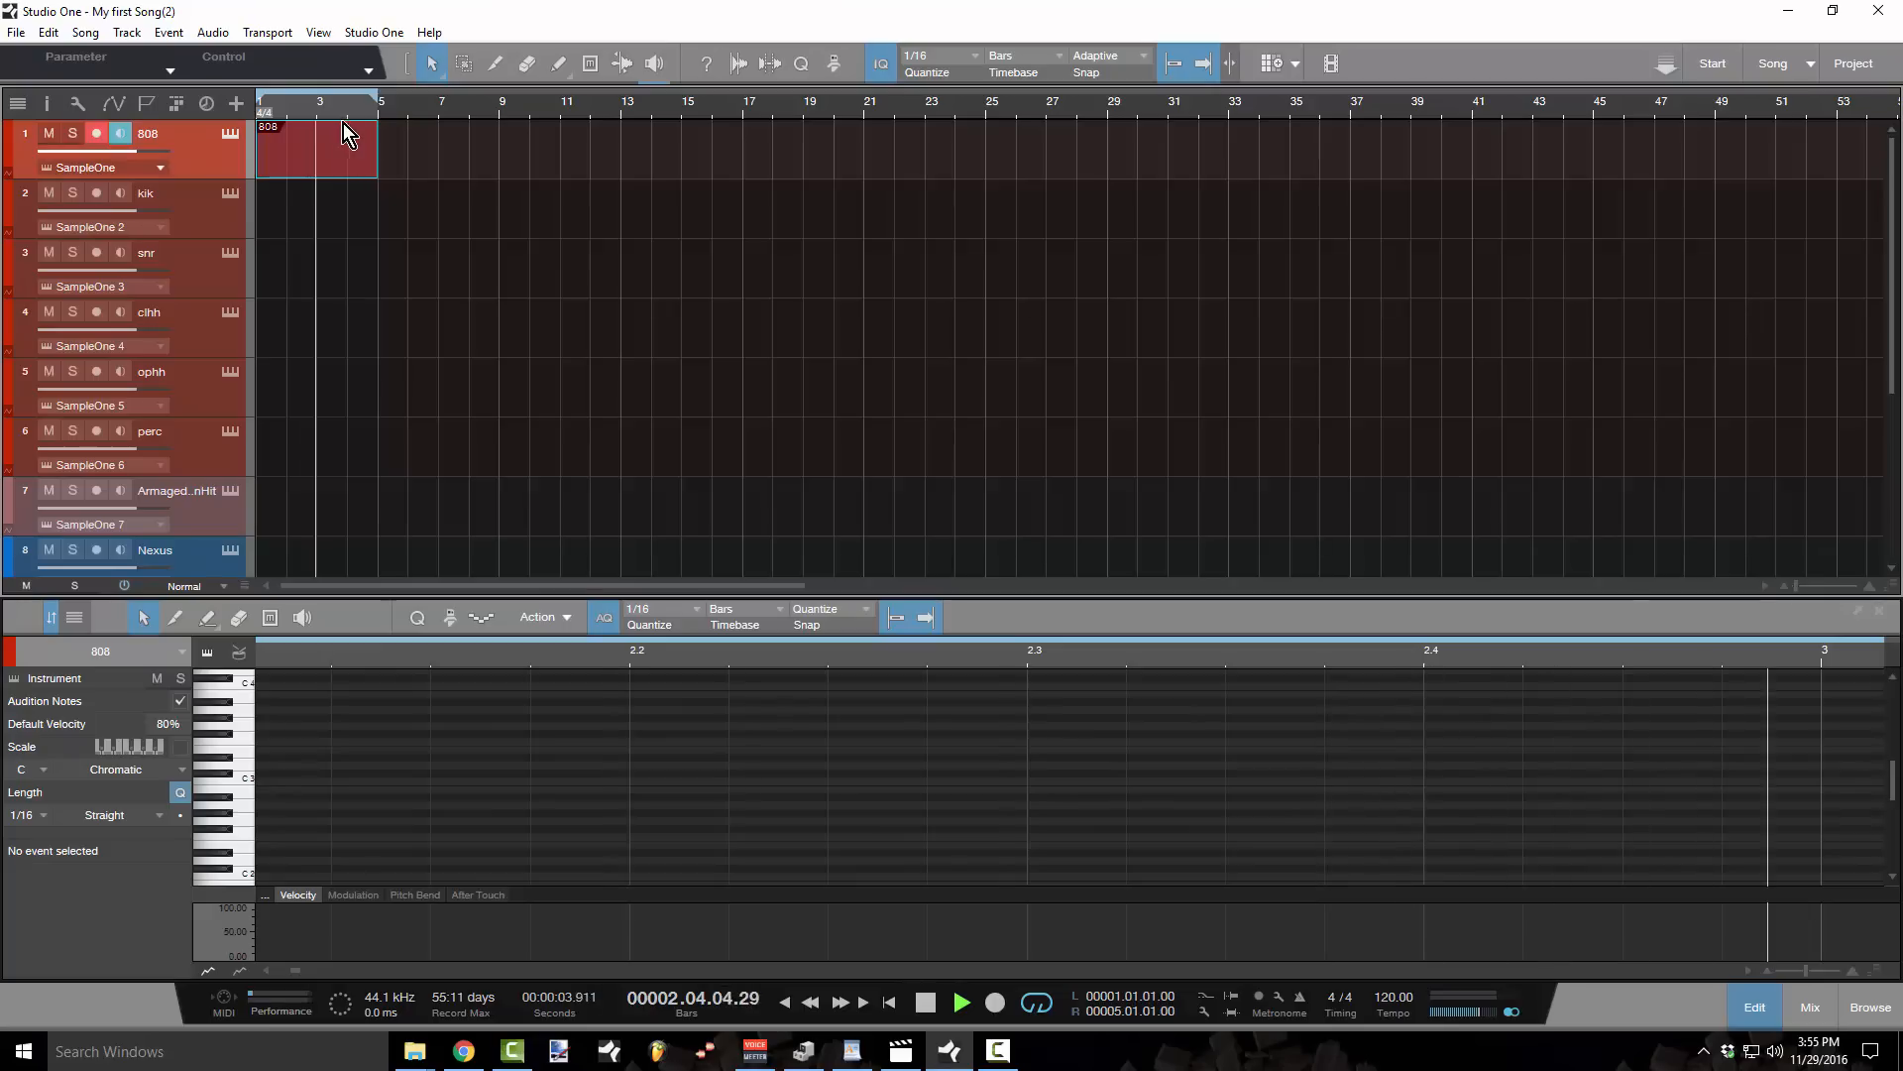
key("space")
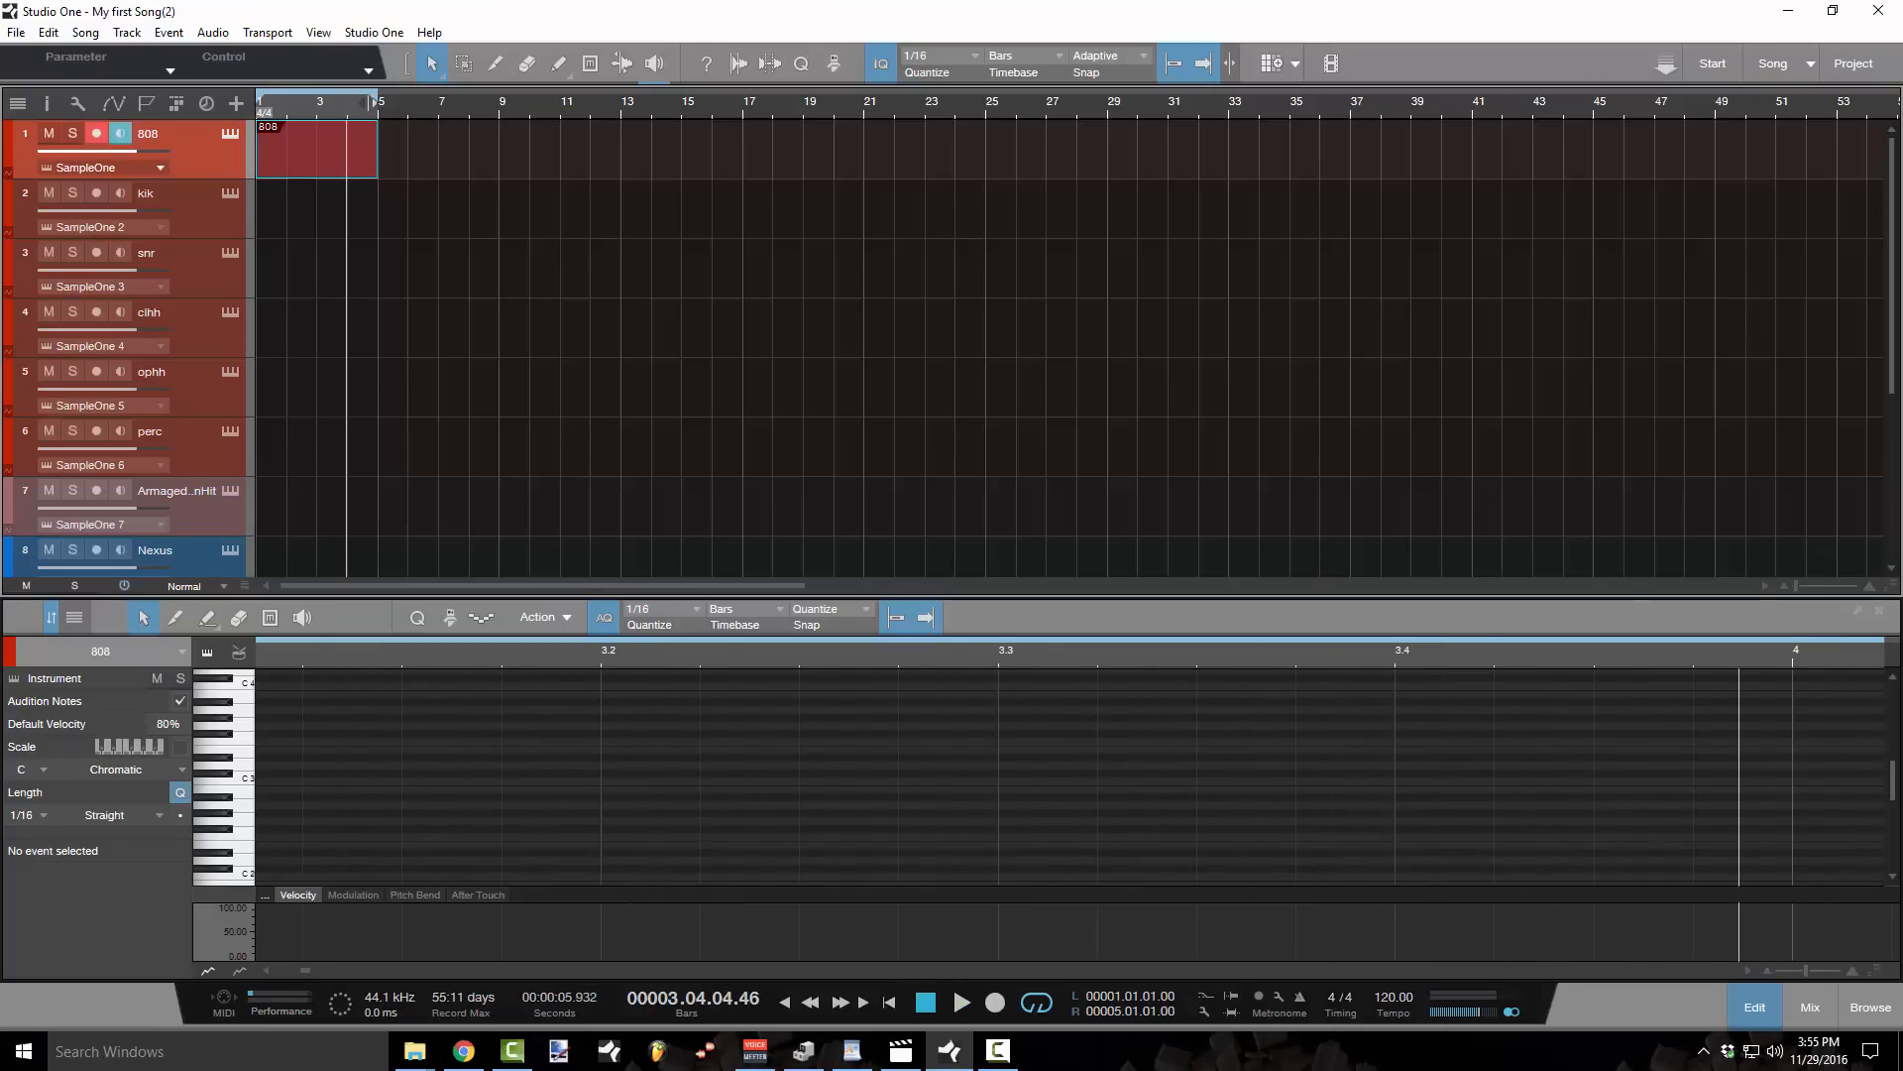
- Create a loop-length part on the snr track with C 3 notes at 1.3 and 2.3, duplicated to 3.3 and 4.3, and play it
double_click(277, 260)
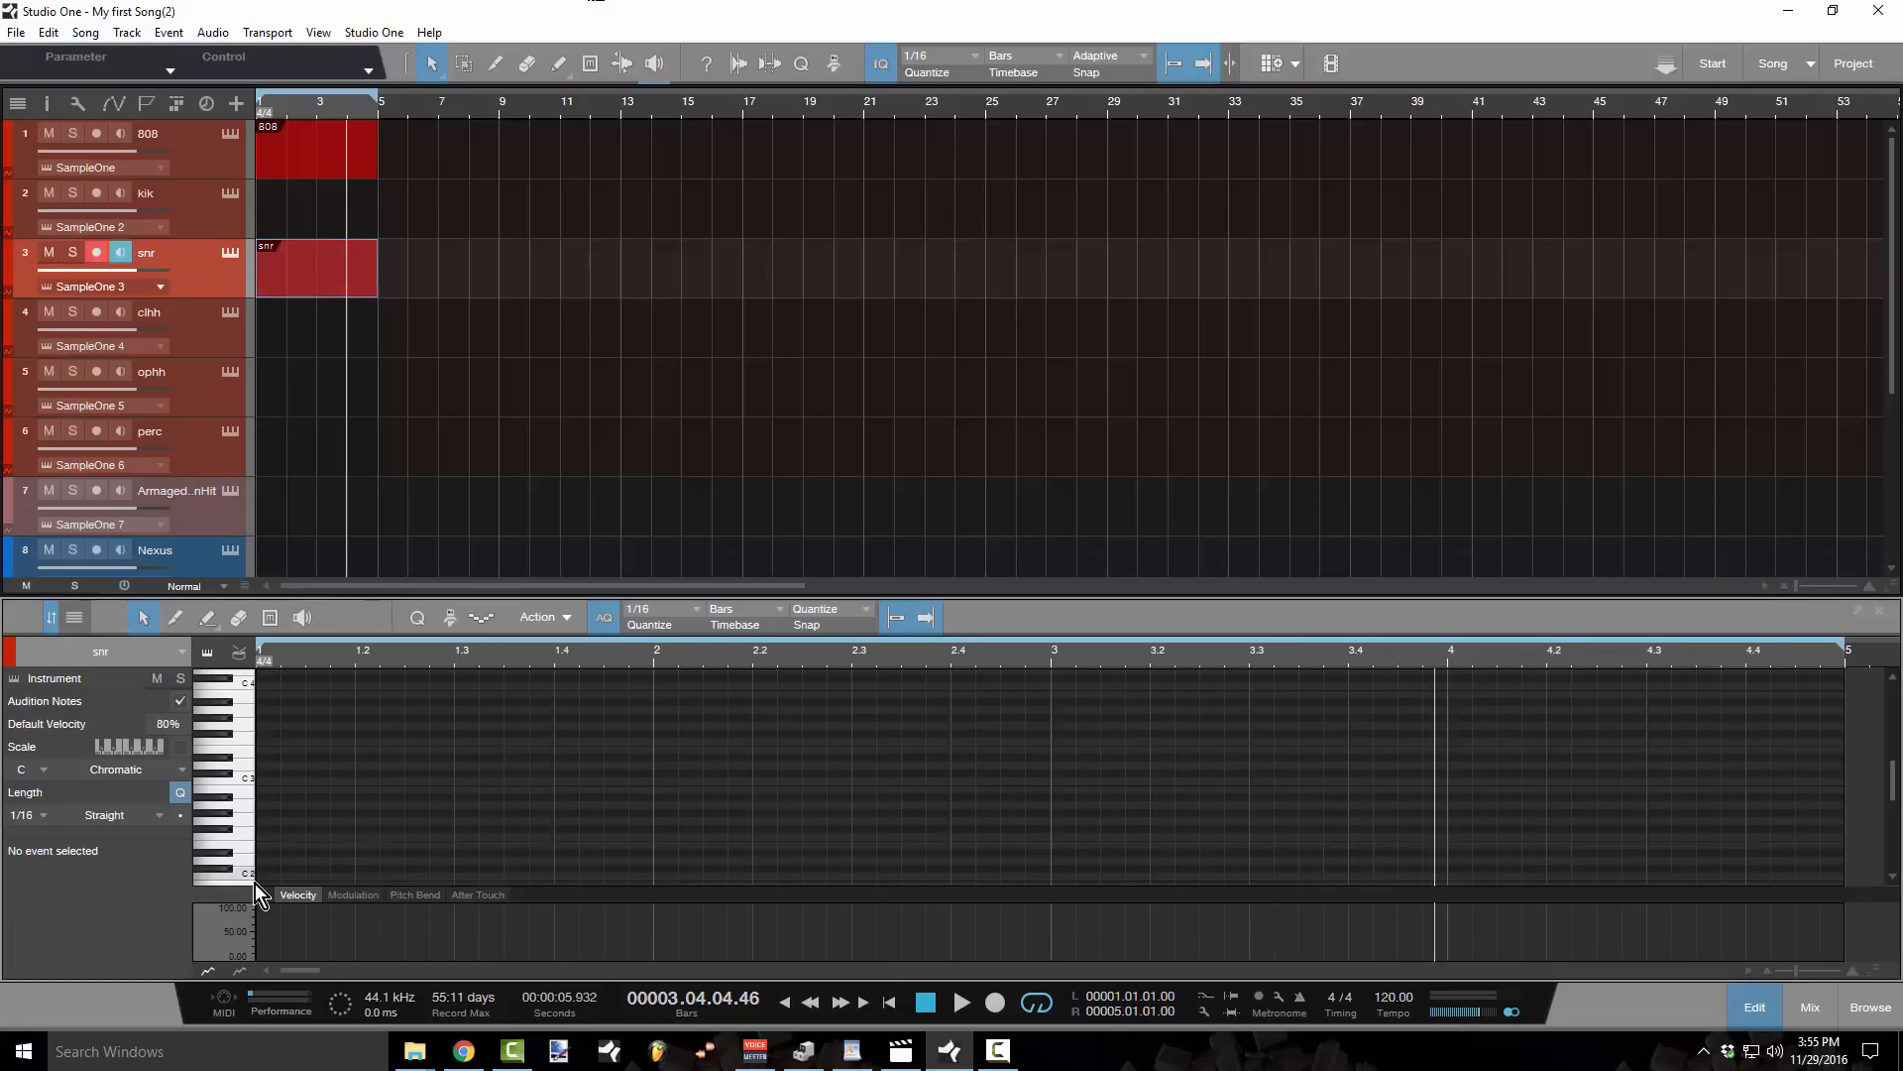
double_click(466, 781)
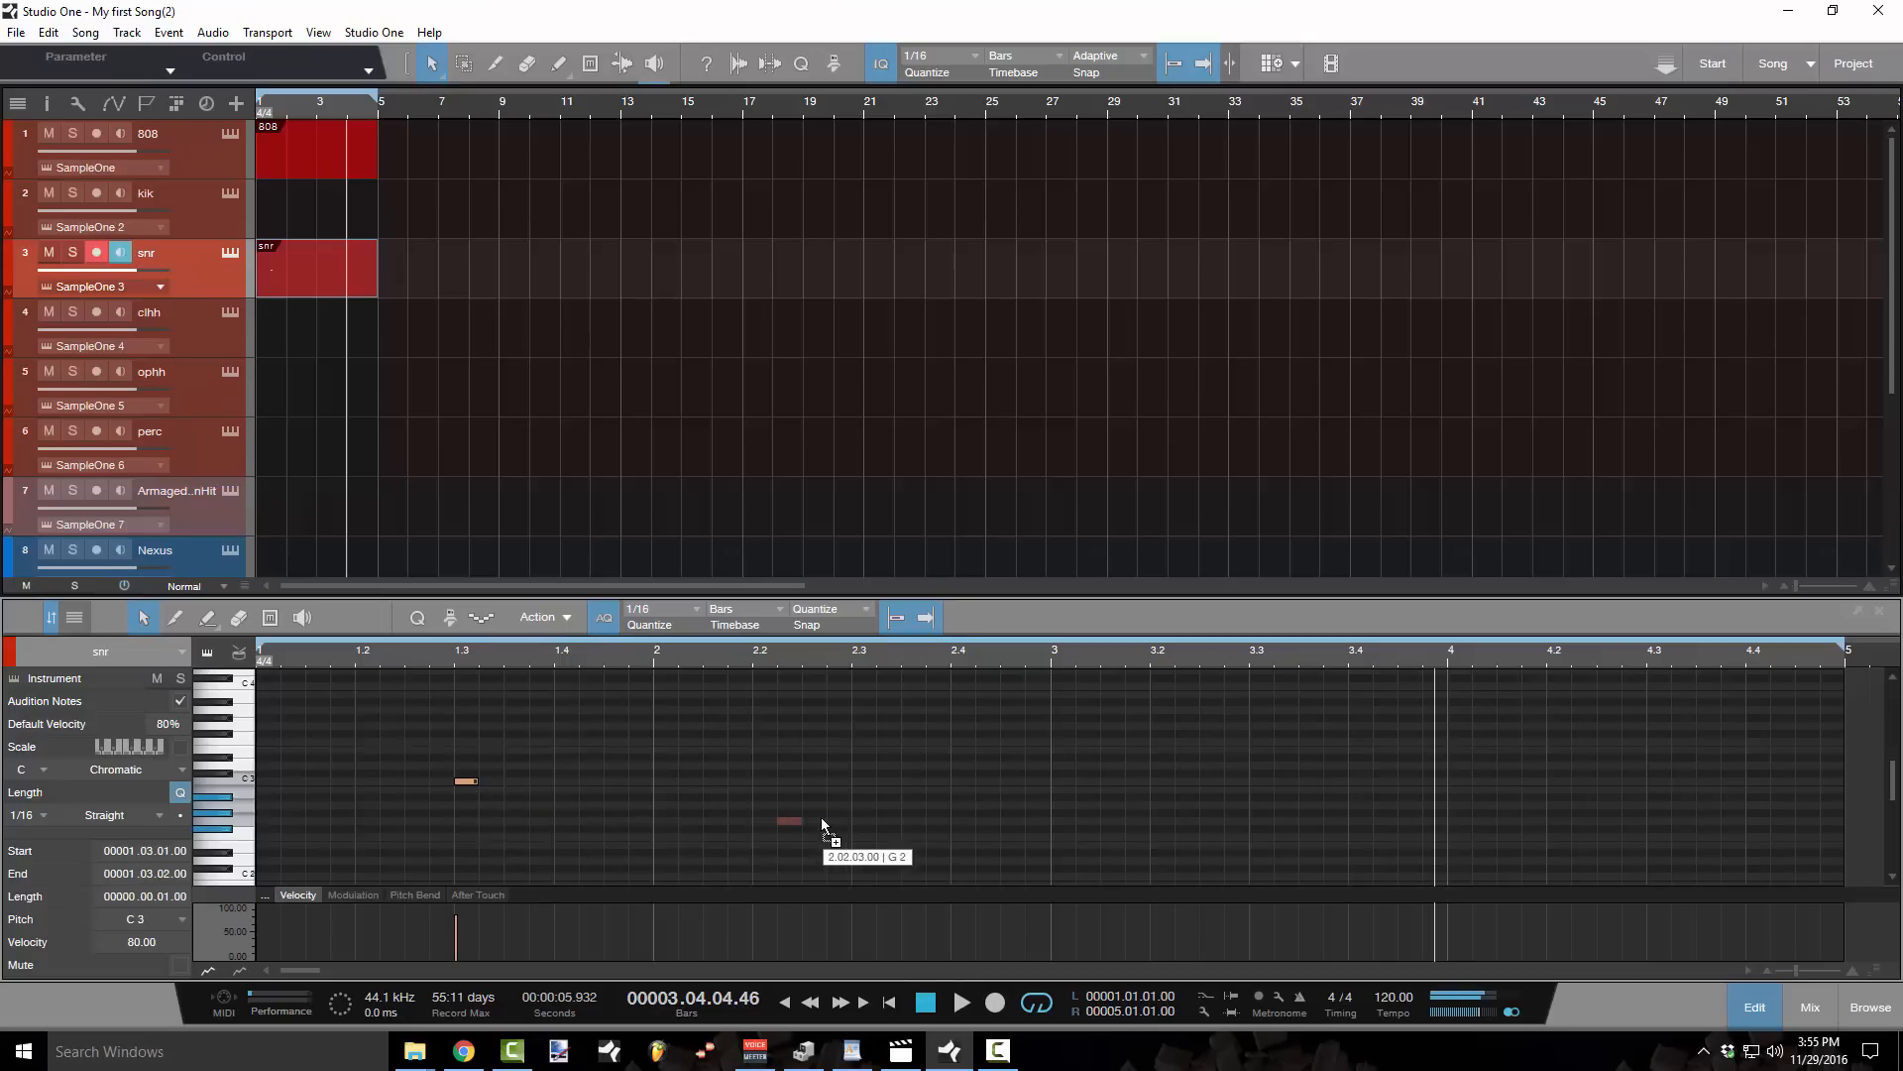
double_click(858, 781)
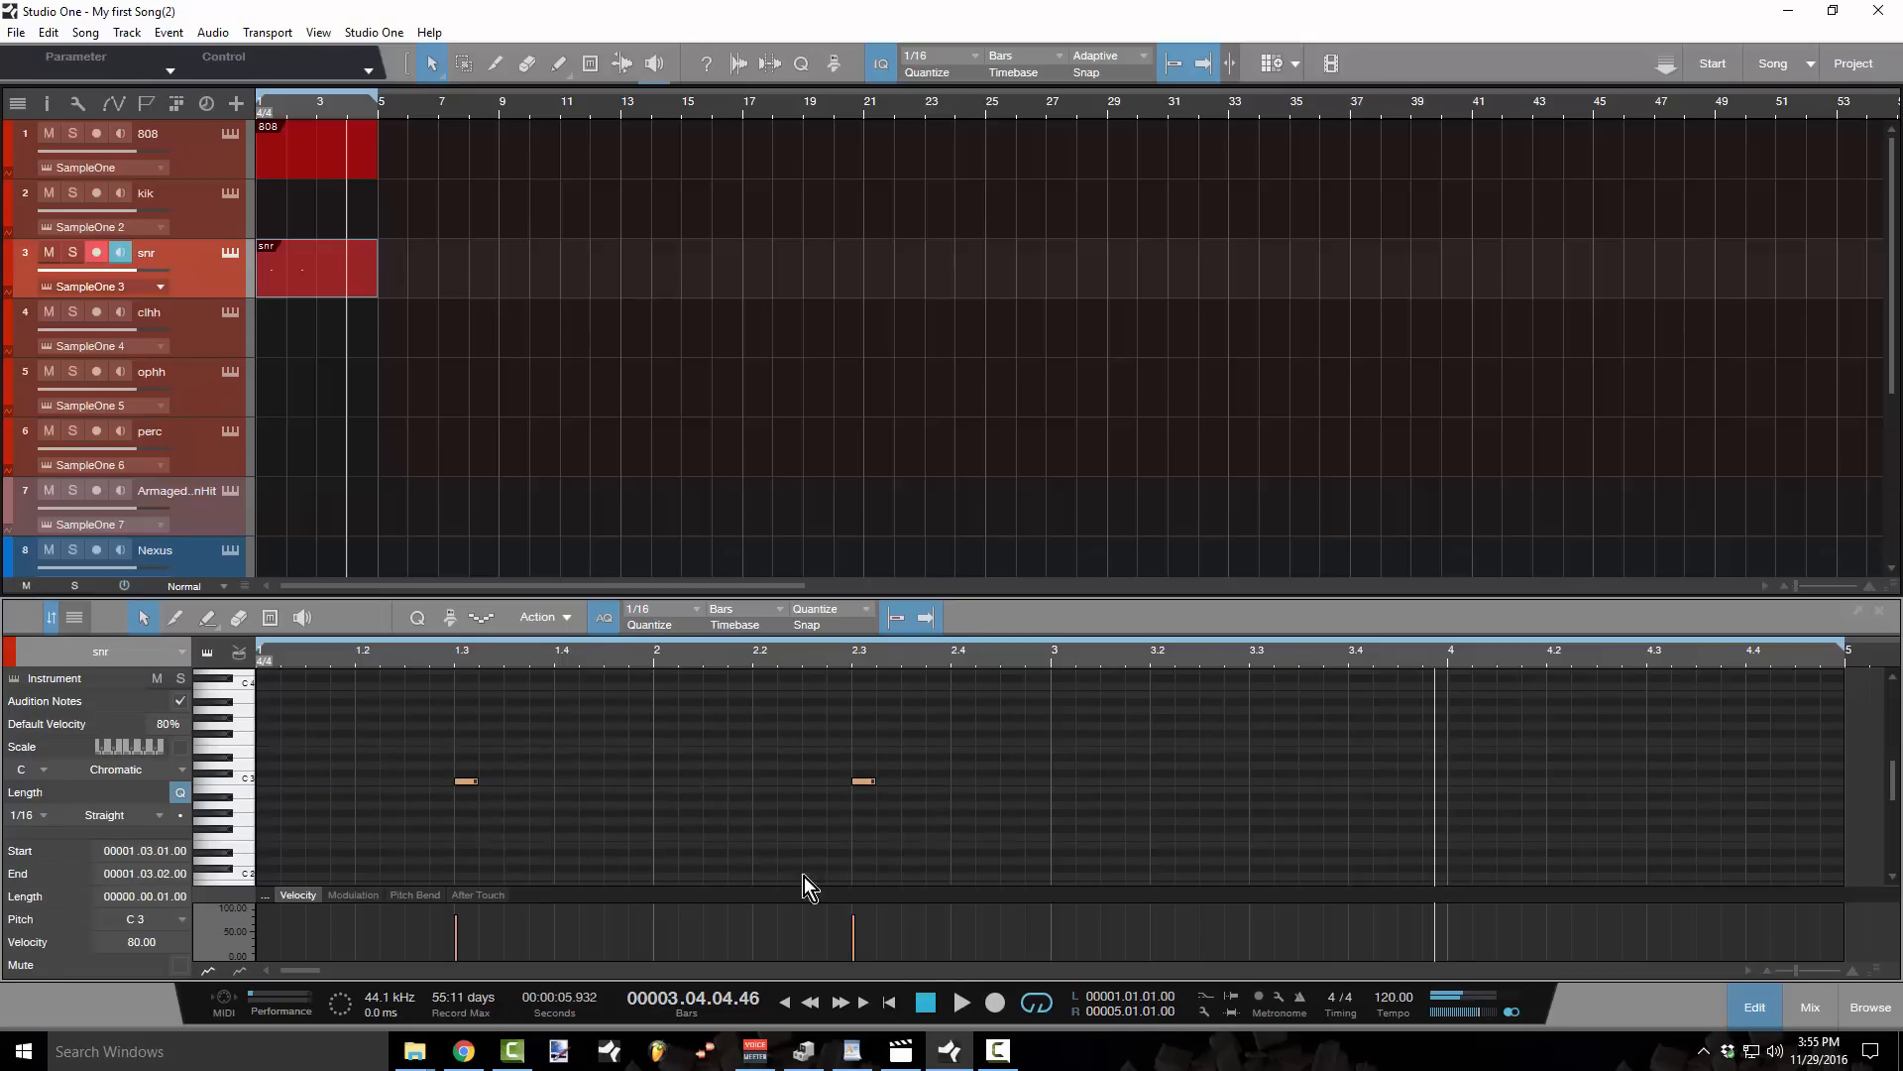
left_click_drag(1097, 830, 391, 759)
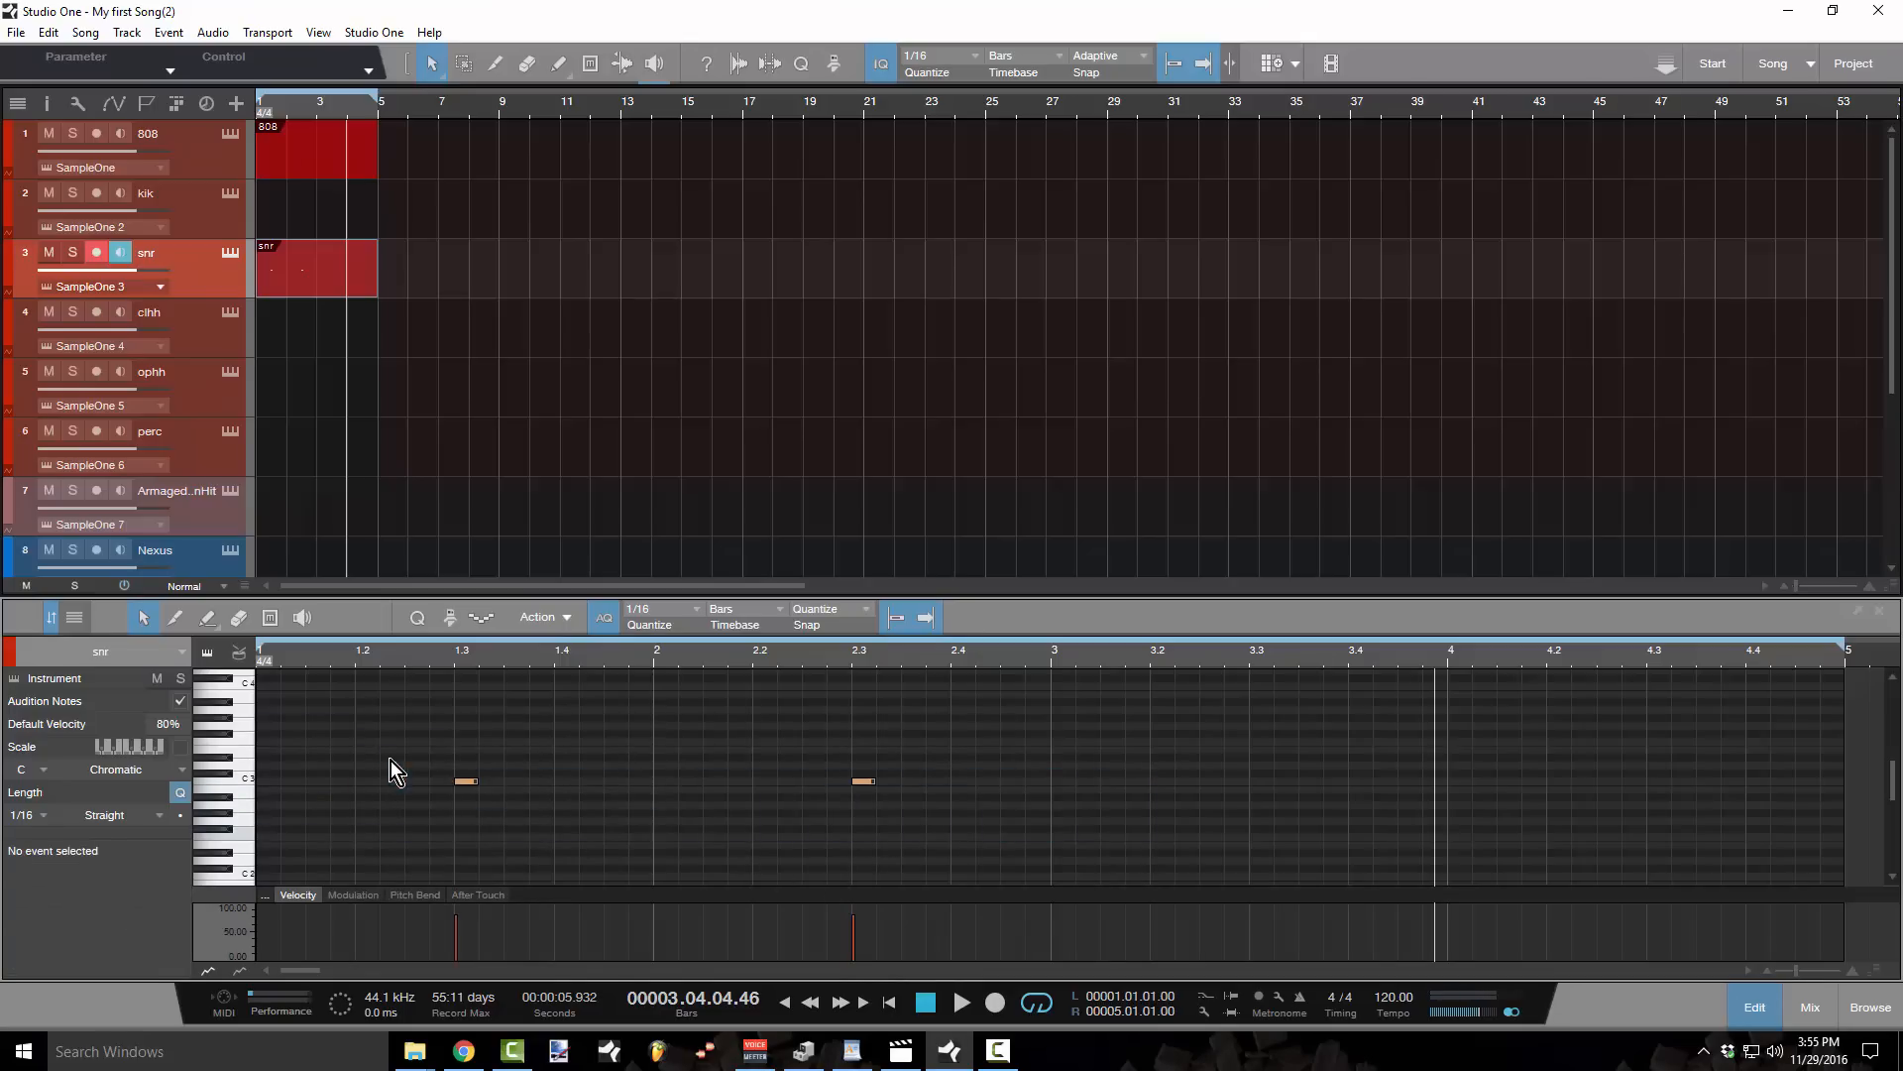
key("d")
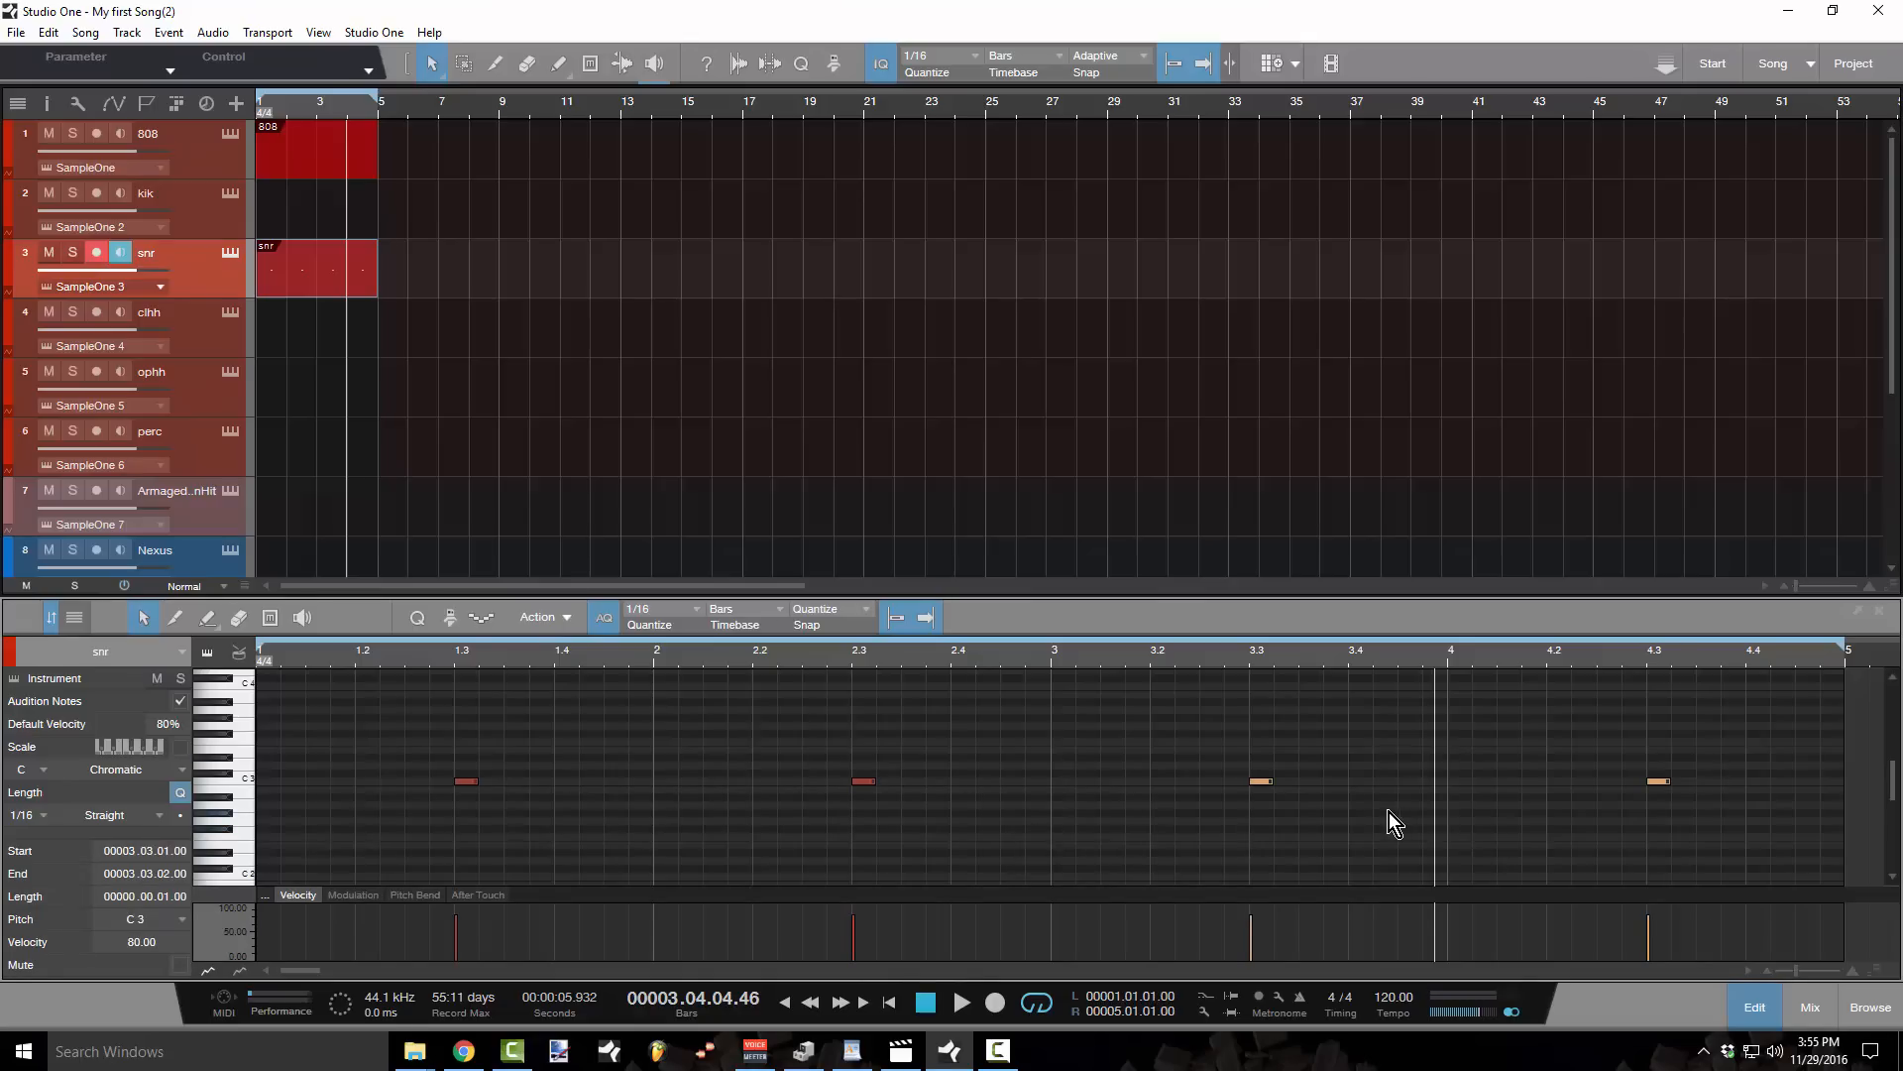
key("space")
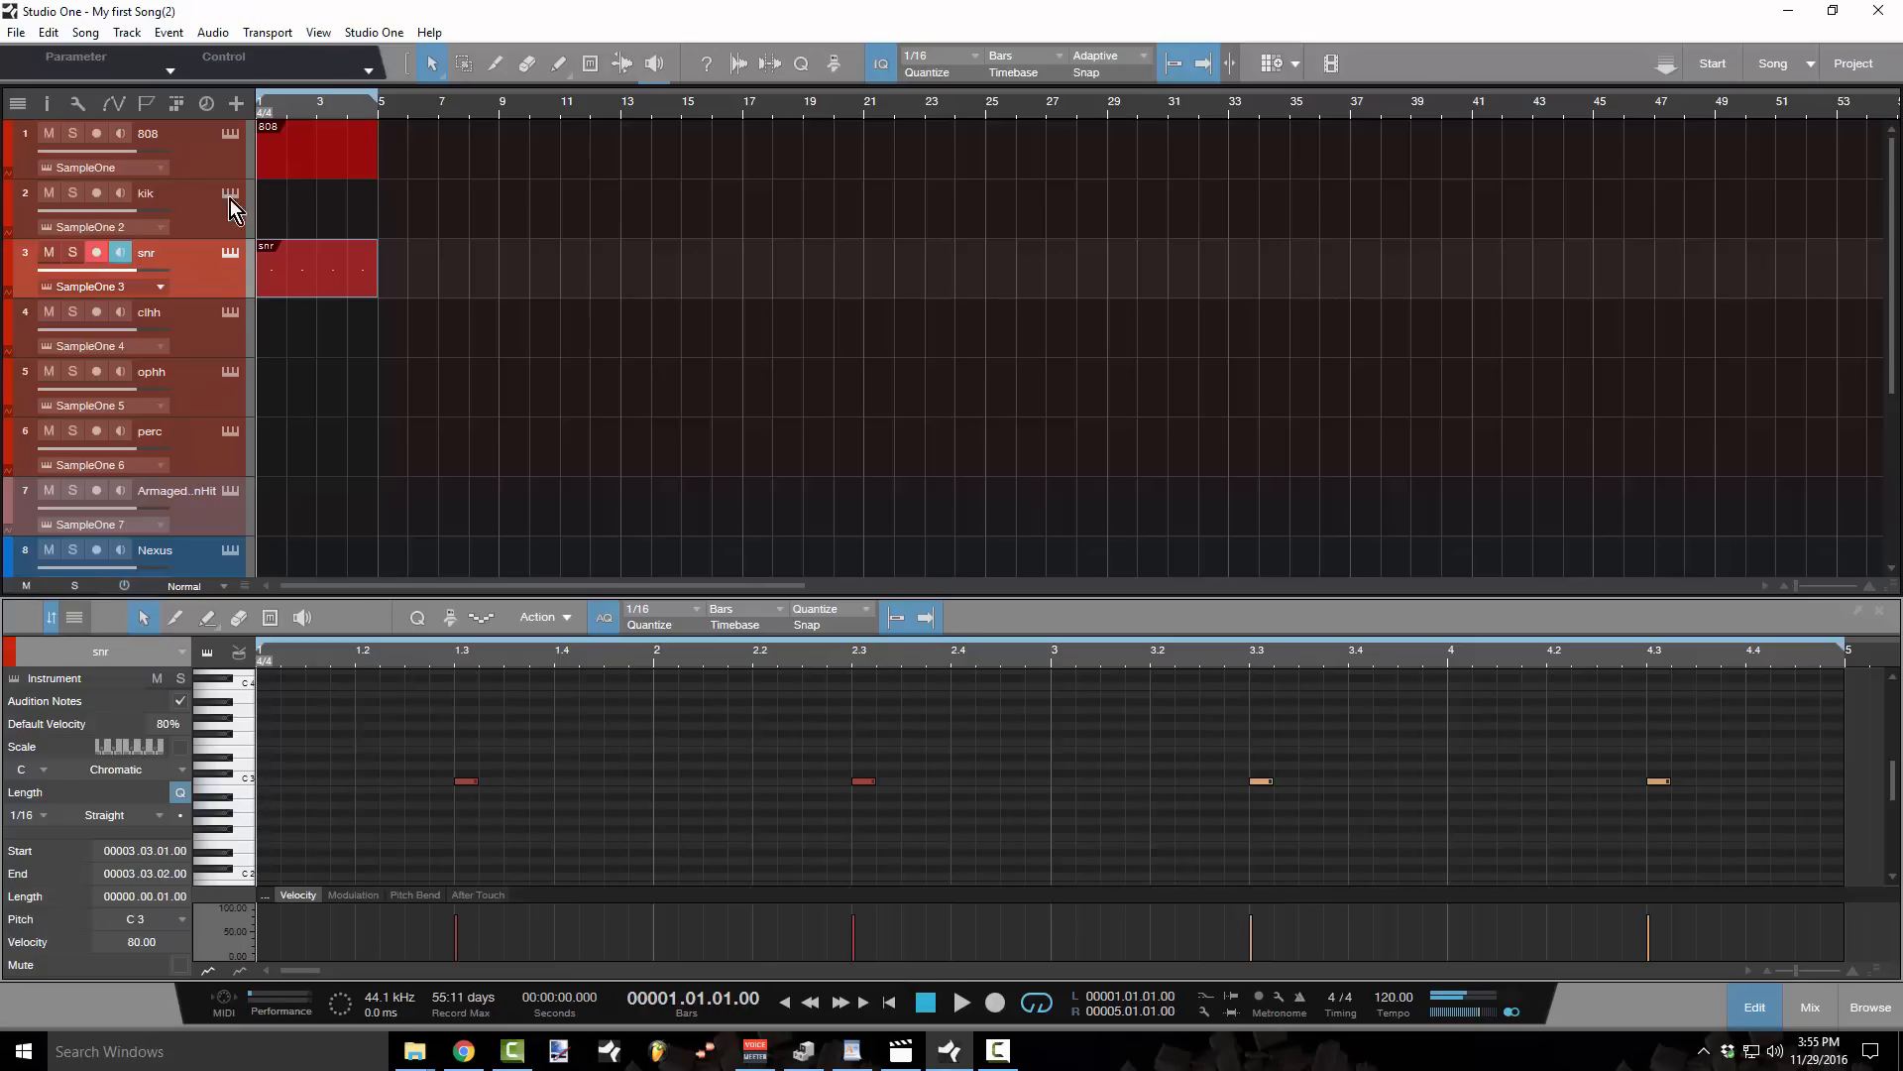
- Inspect the snr track's SampleOne root note, audition the sample from its keyboard, and play the snare pattern
left_click(230, 253)
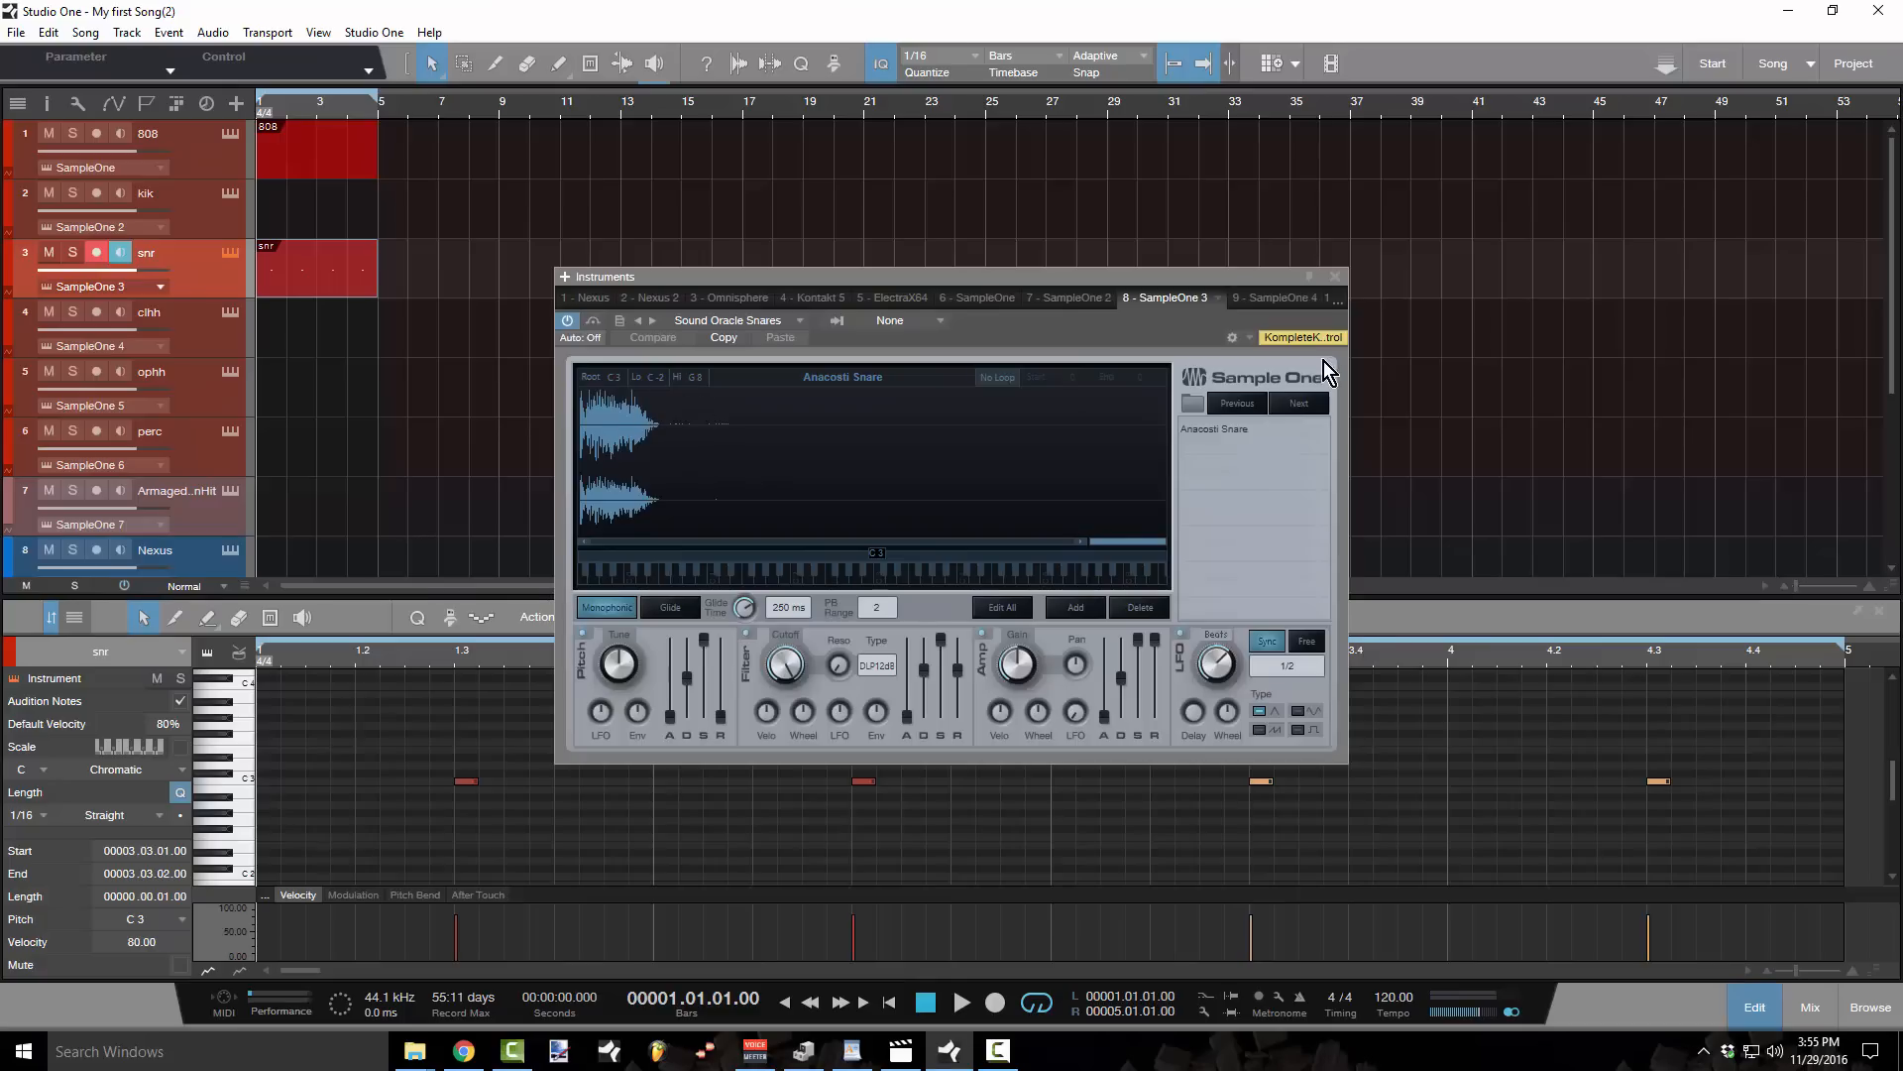
left_click(230, 254)
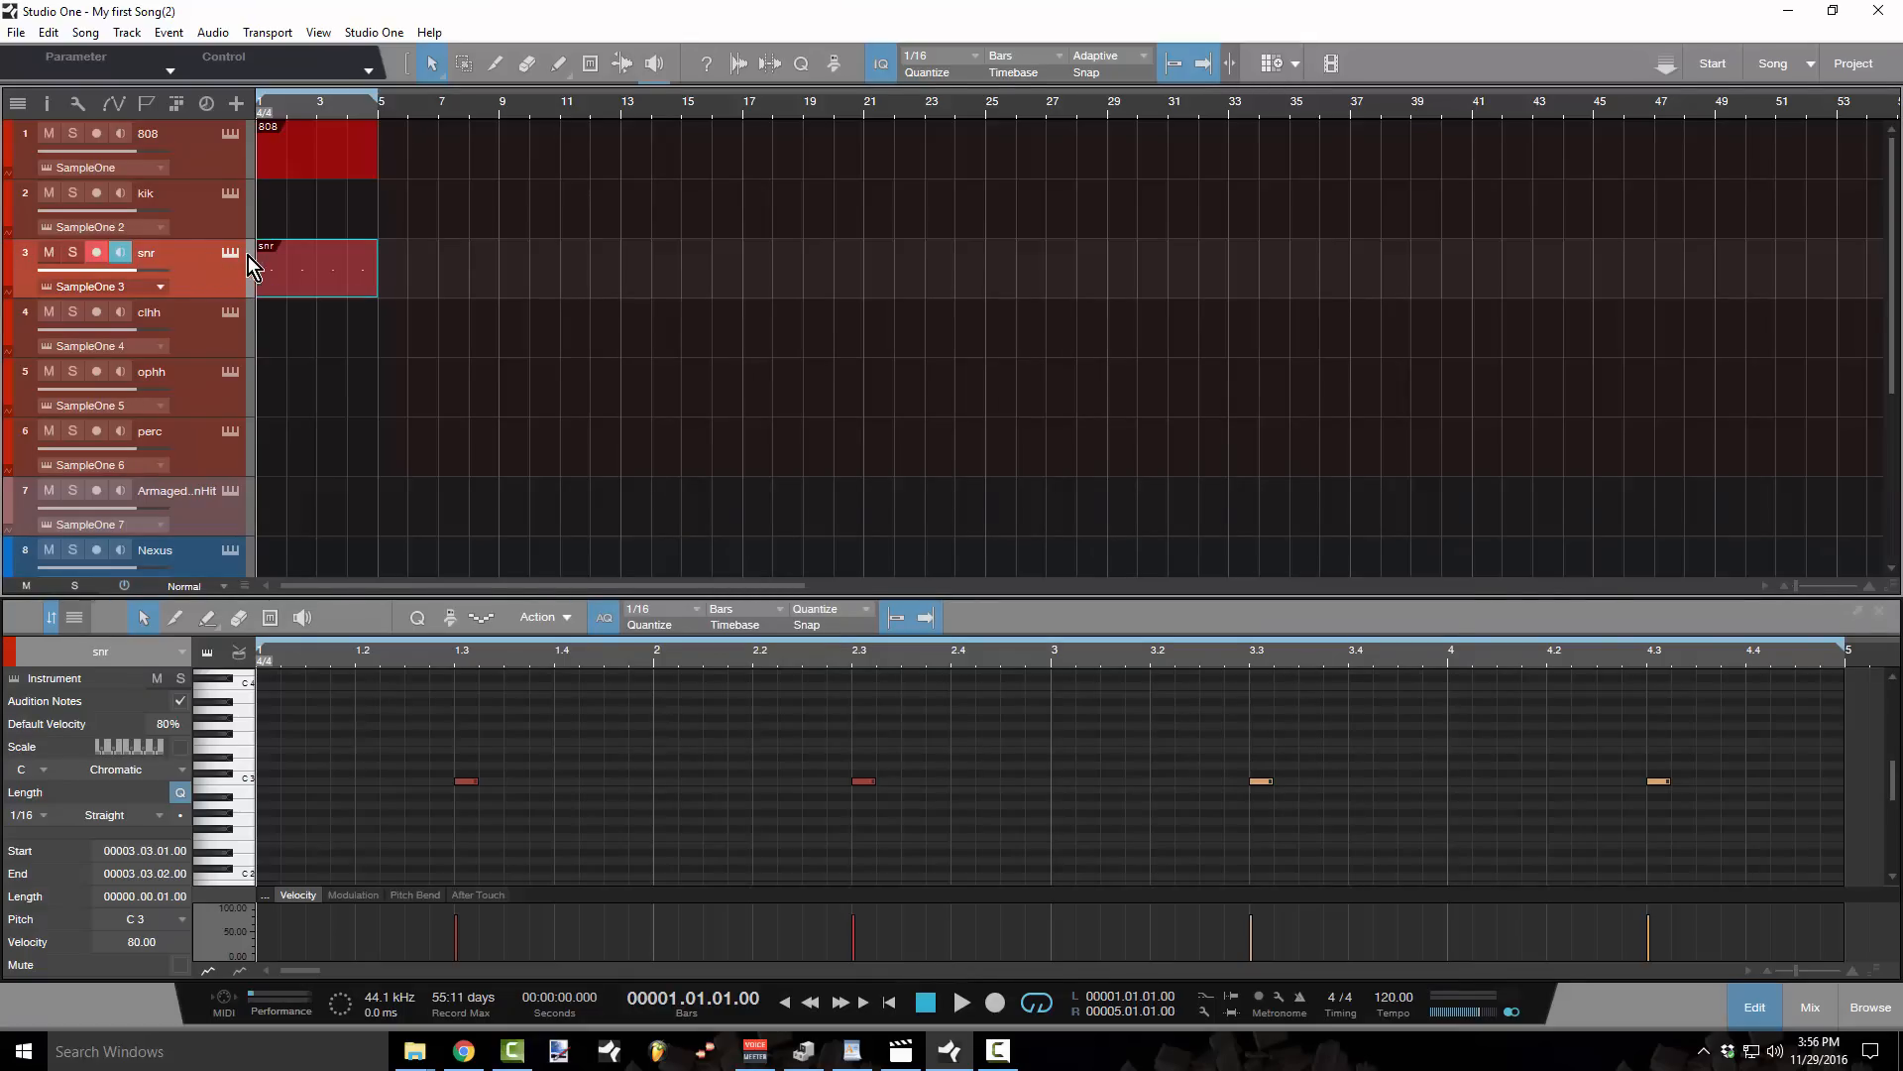
left_click(229, 256)
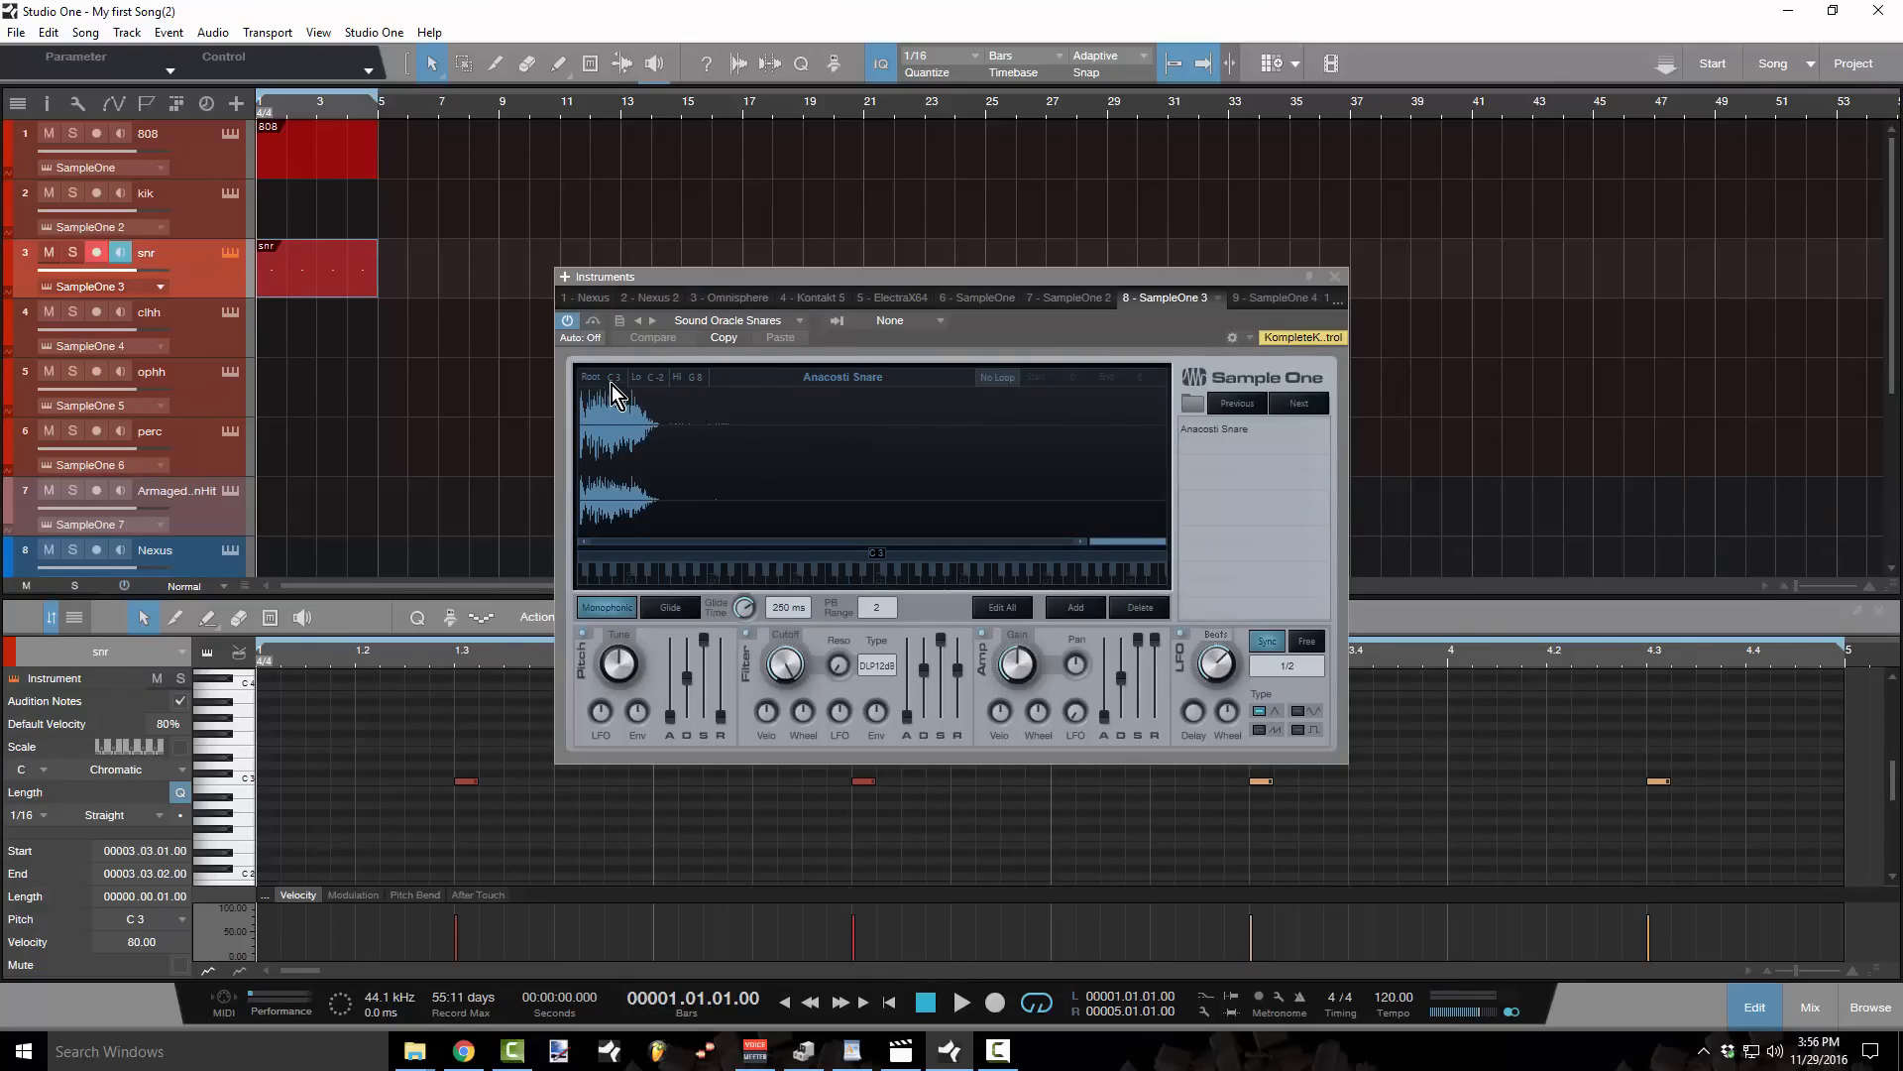
left_click(878, 580)
left_click(1336, 275)
key("space")
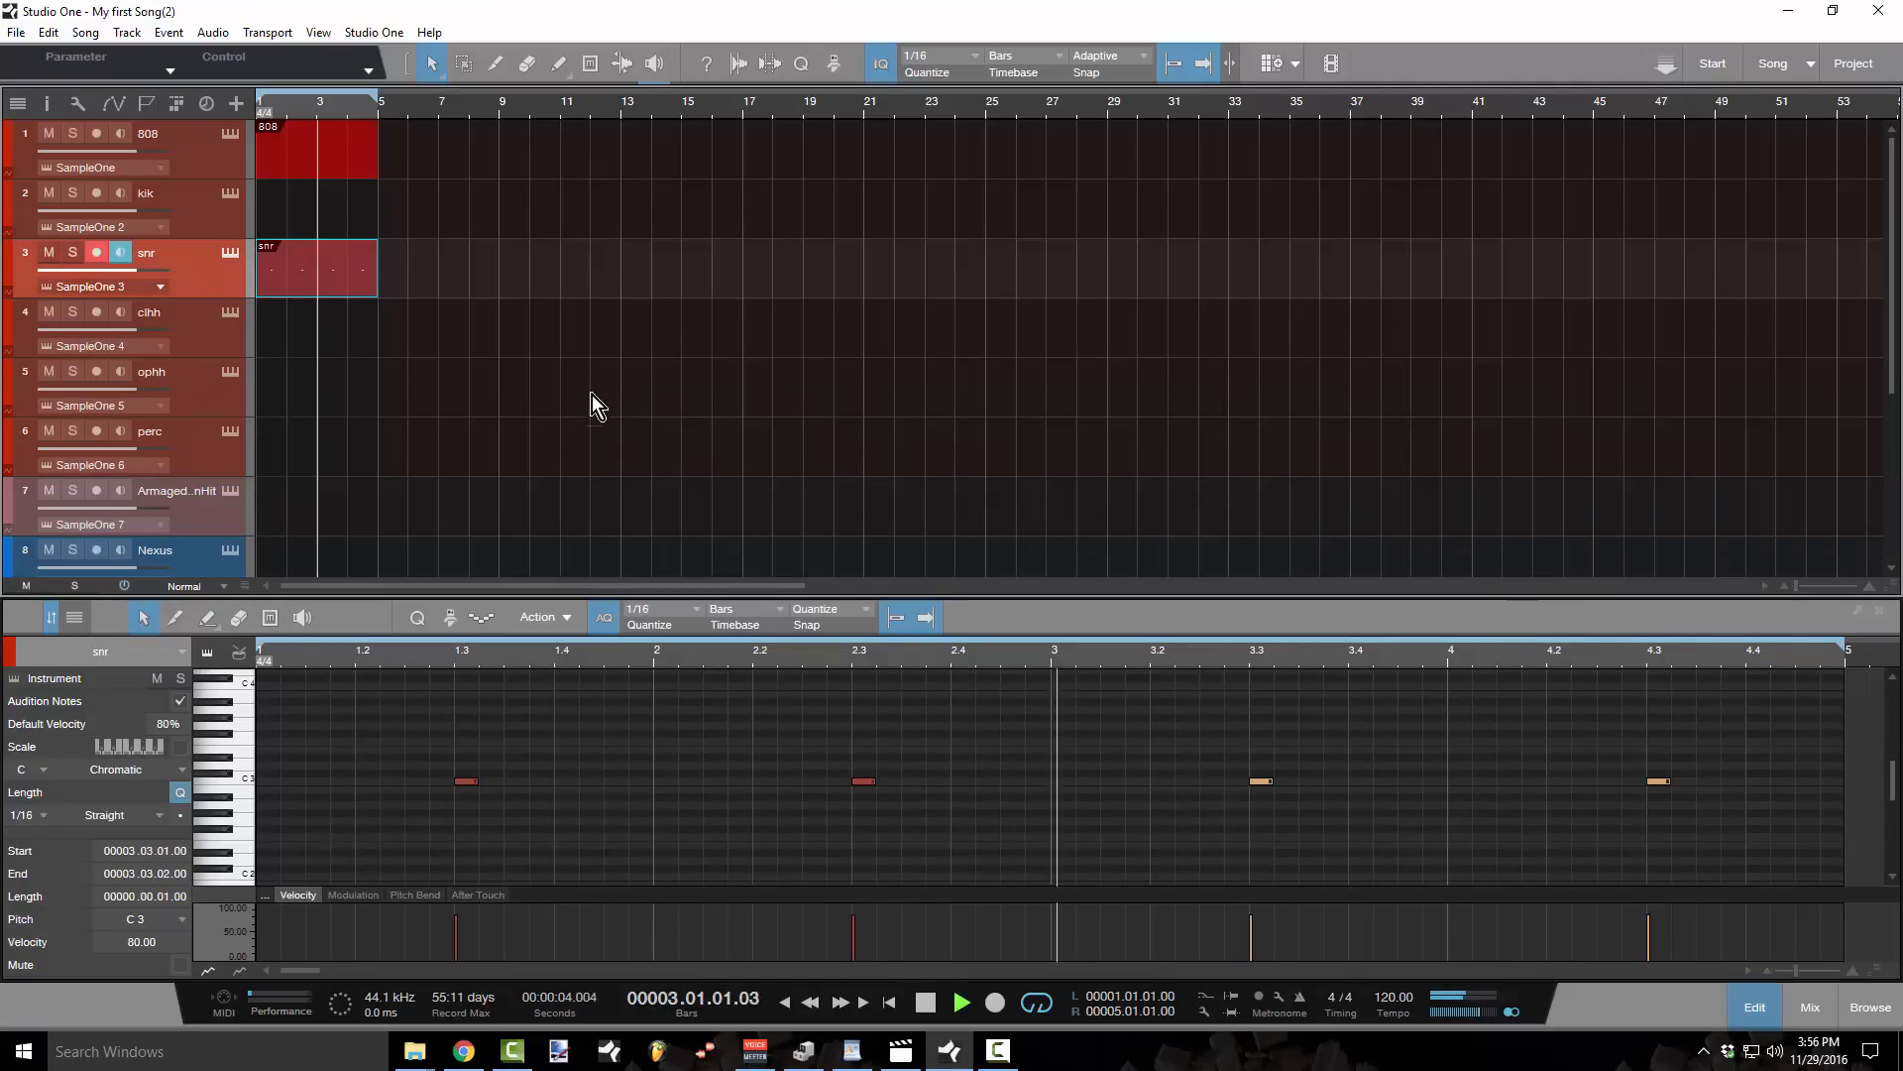
key("space")
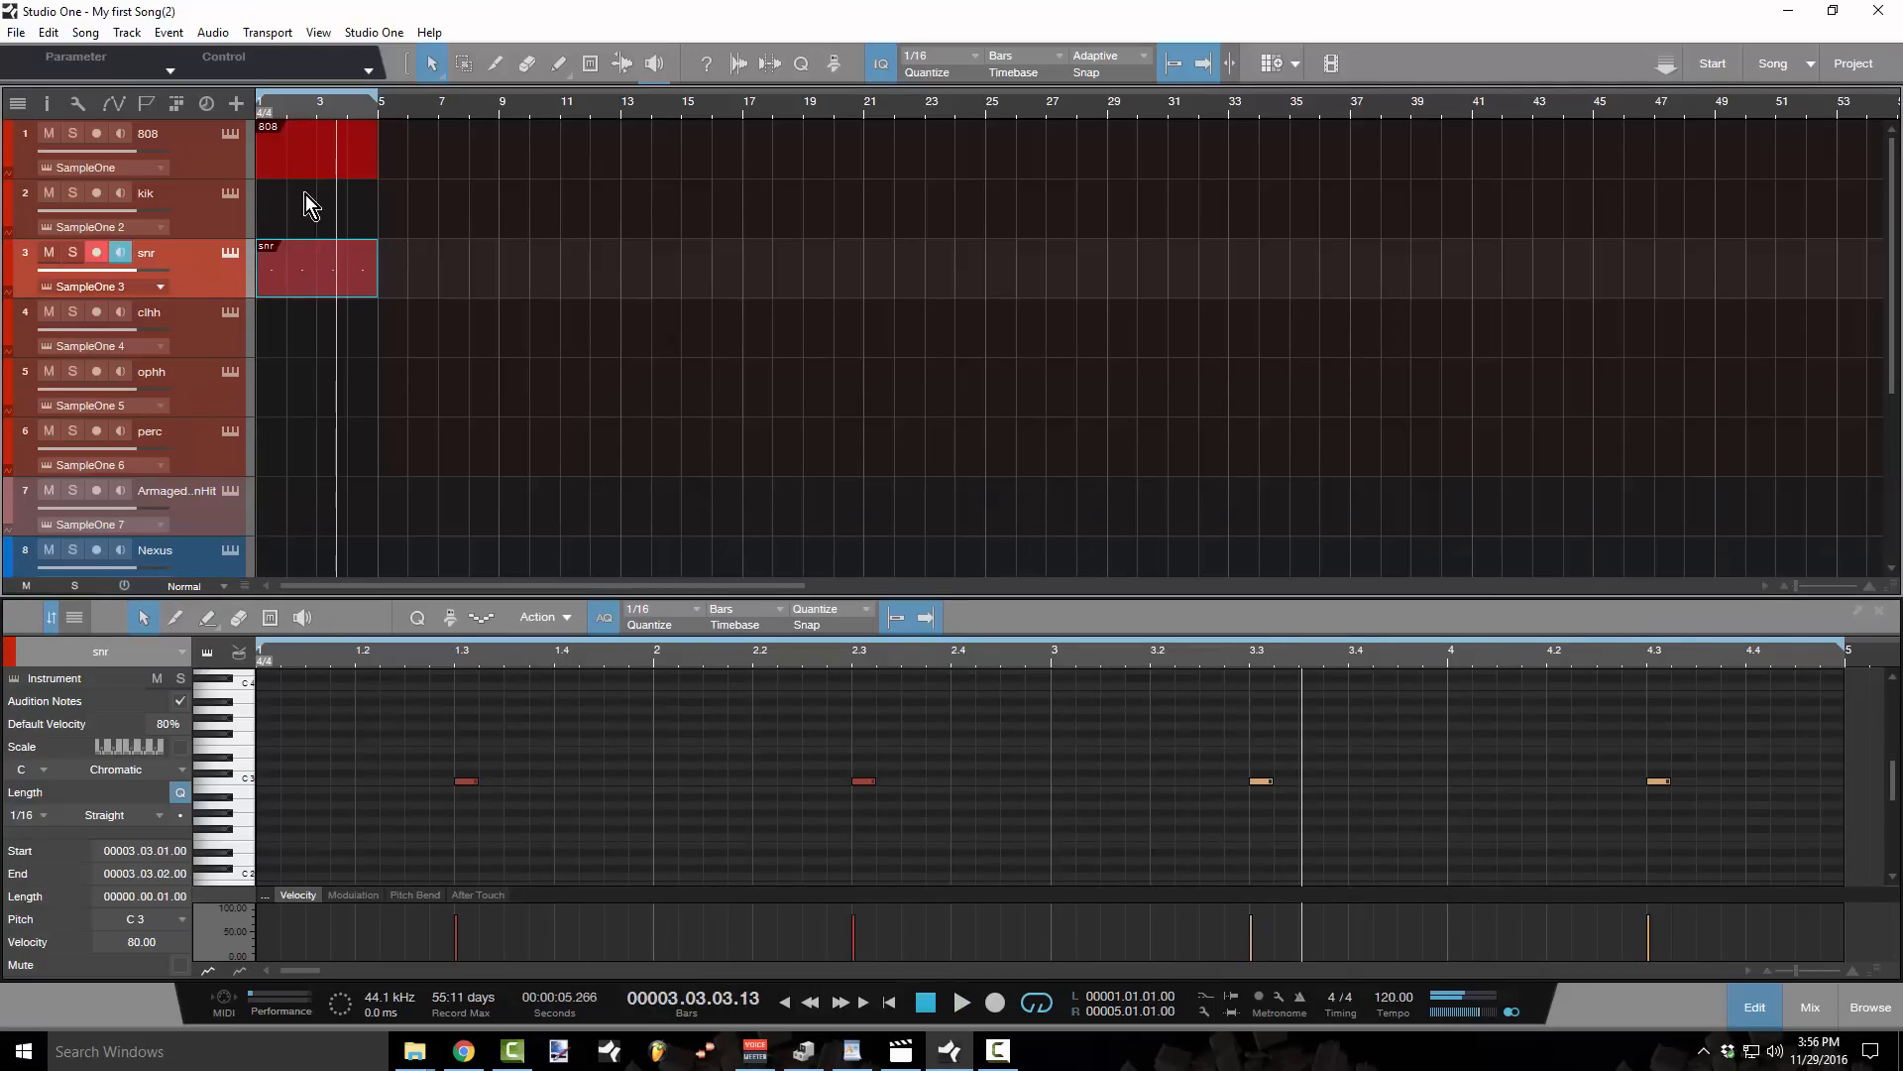
- Create a part filling the loop range on the kik track and enlarge the note editor's height
double_click(266, 210)
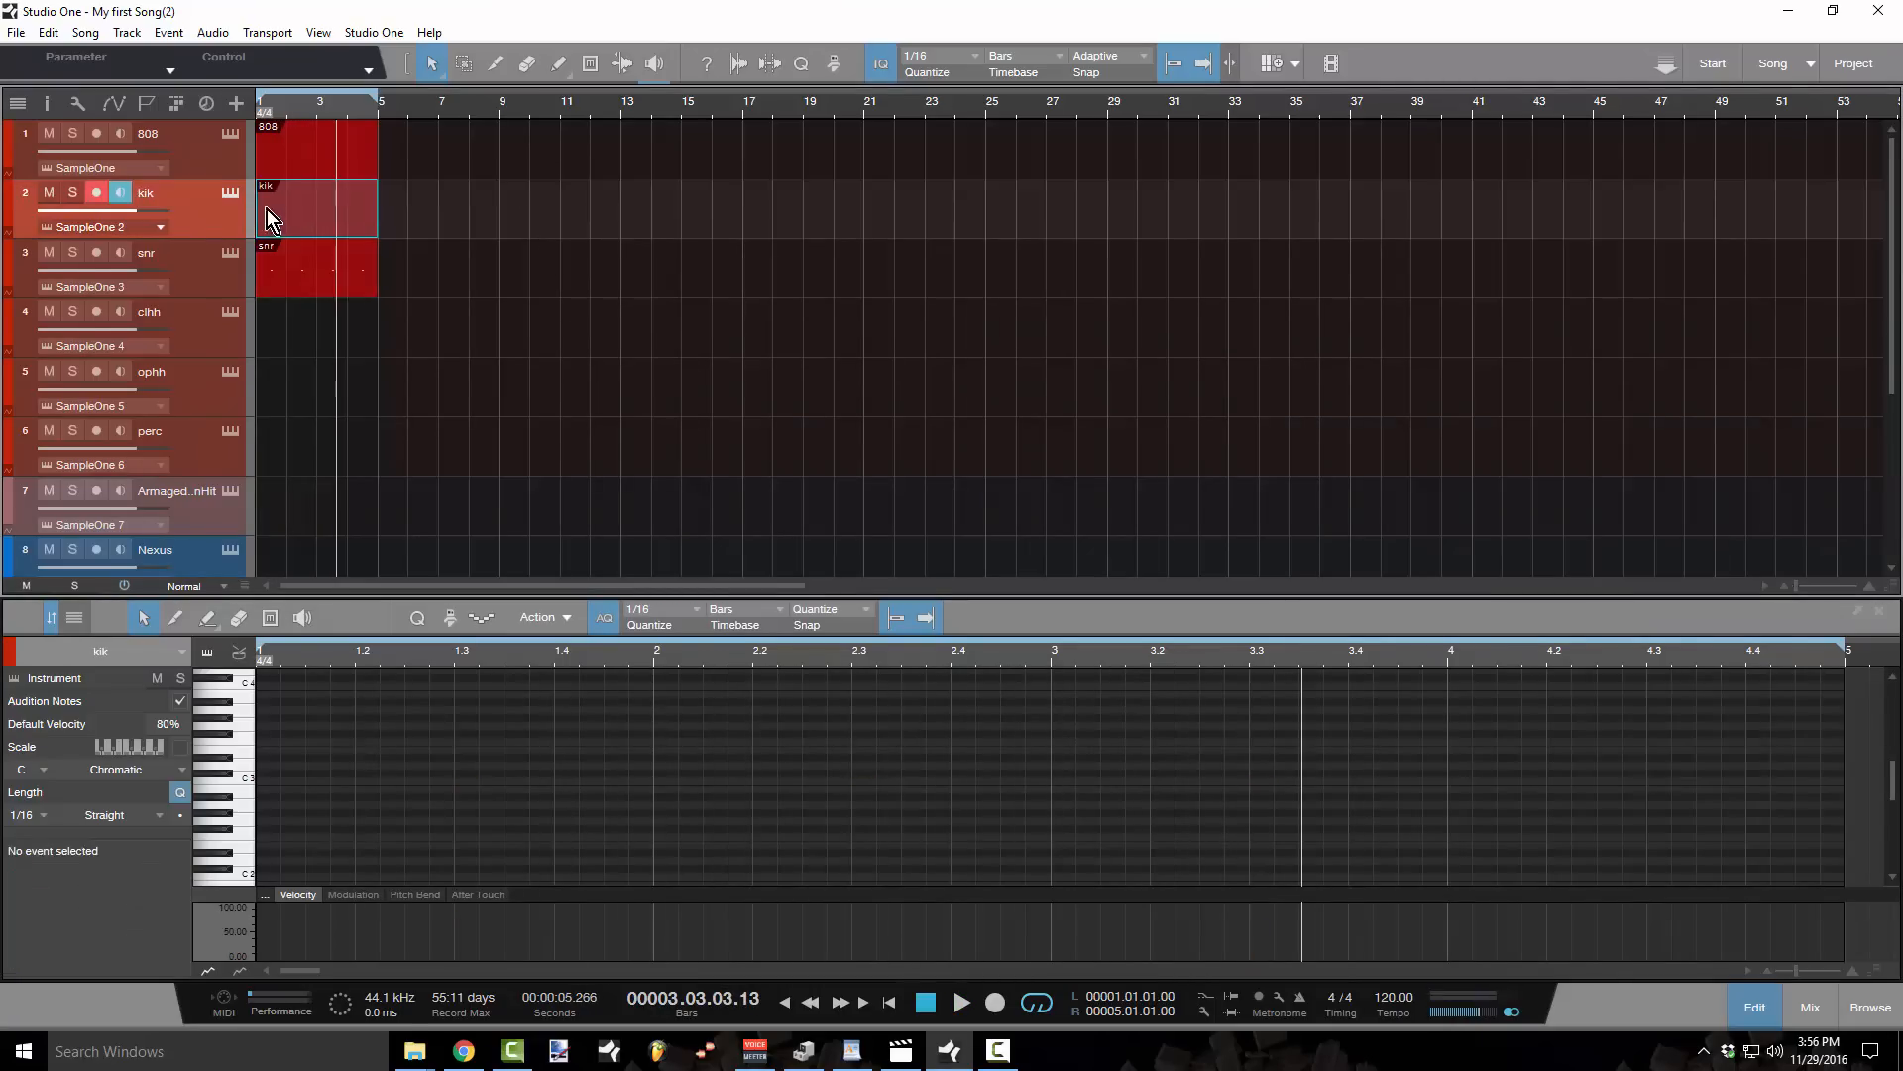
left_click(687, 606)
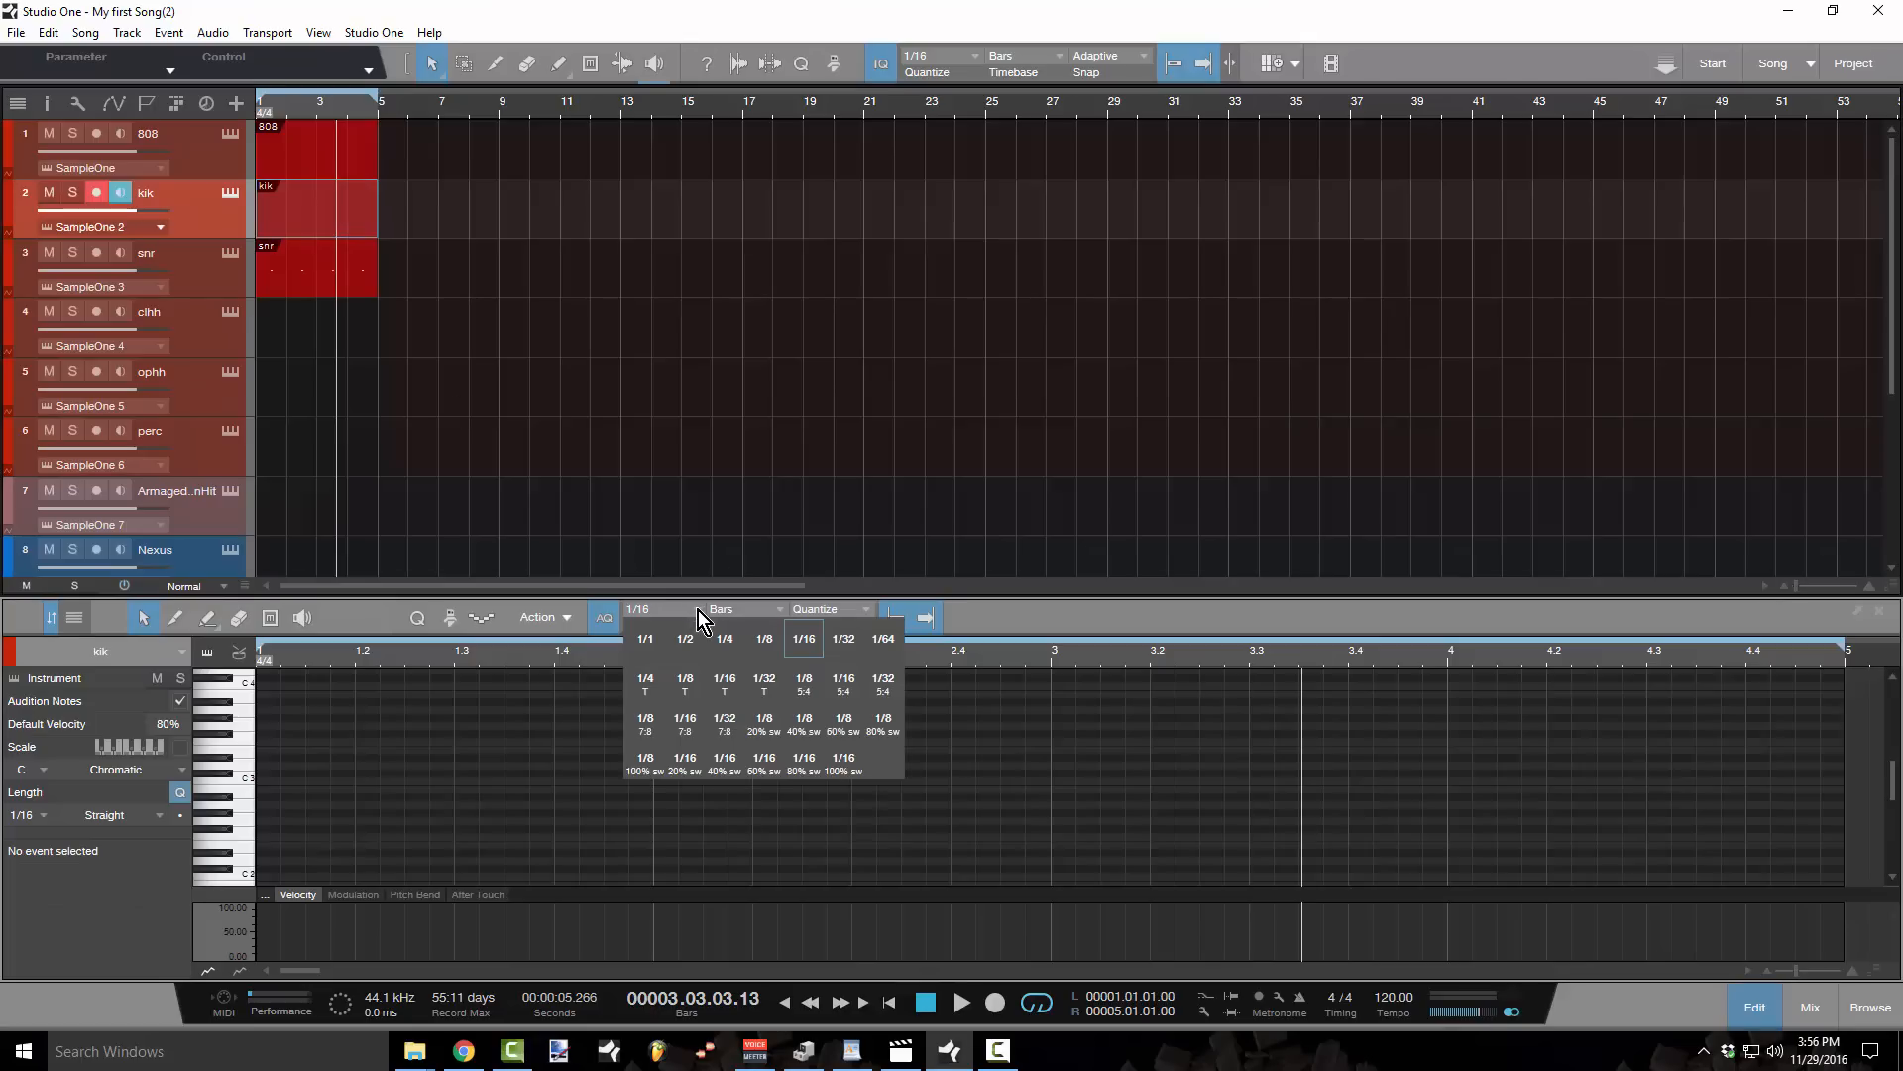
left_click(425, 809)
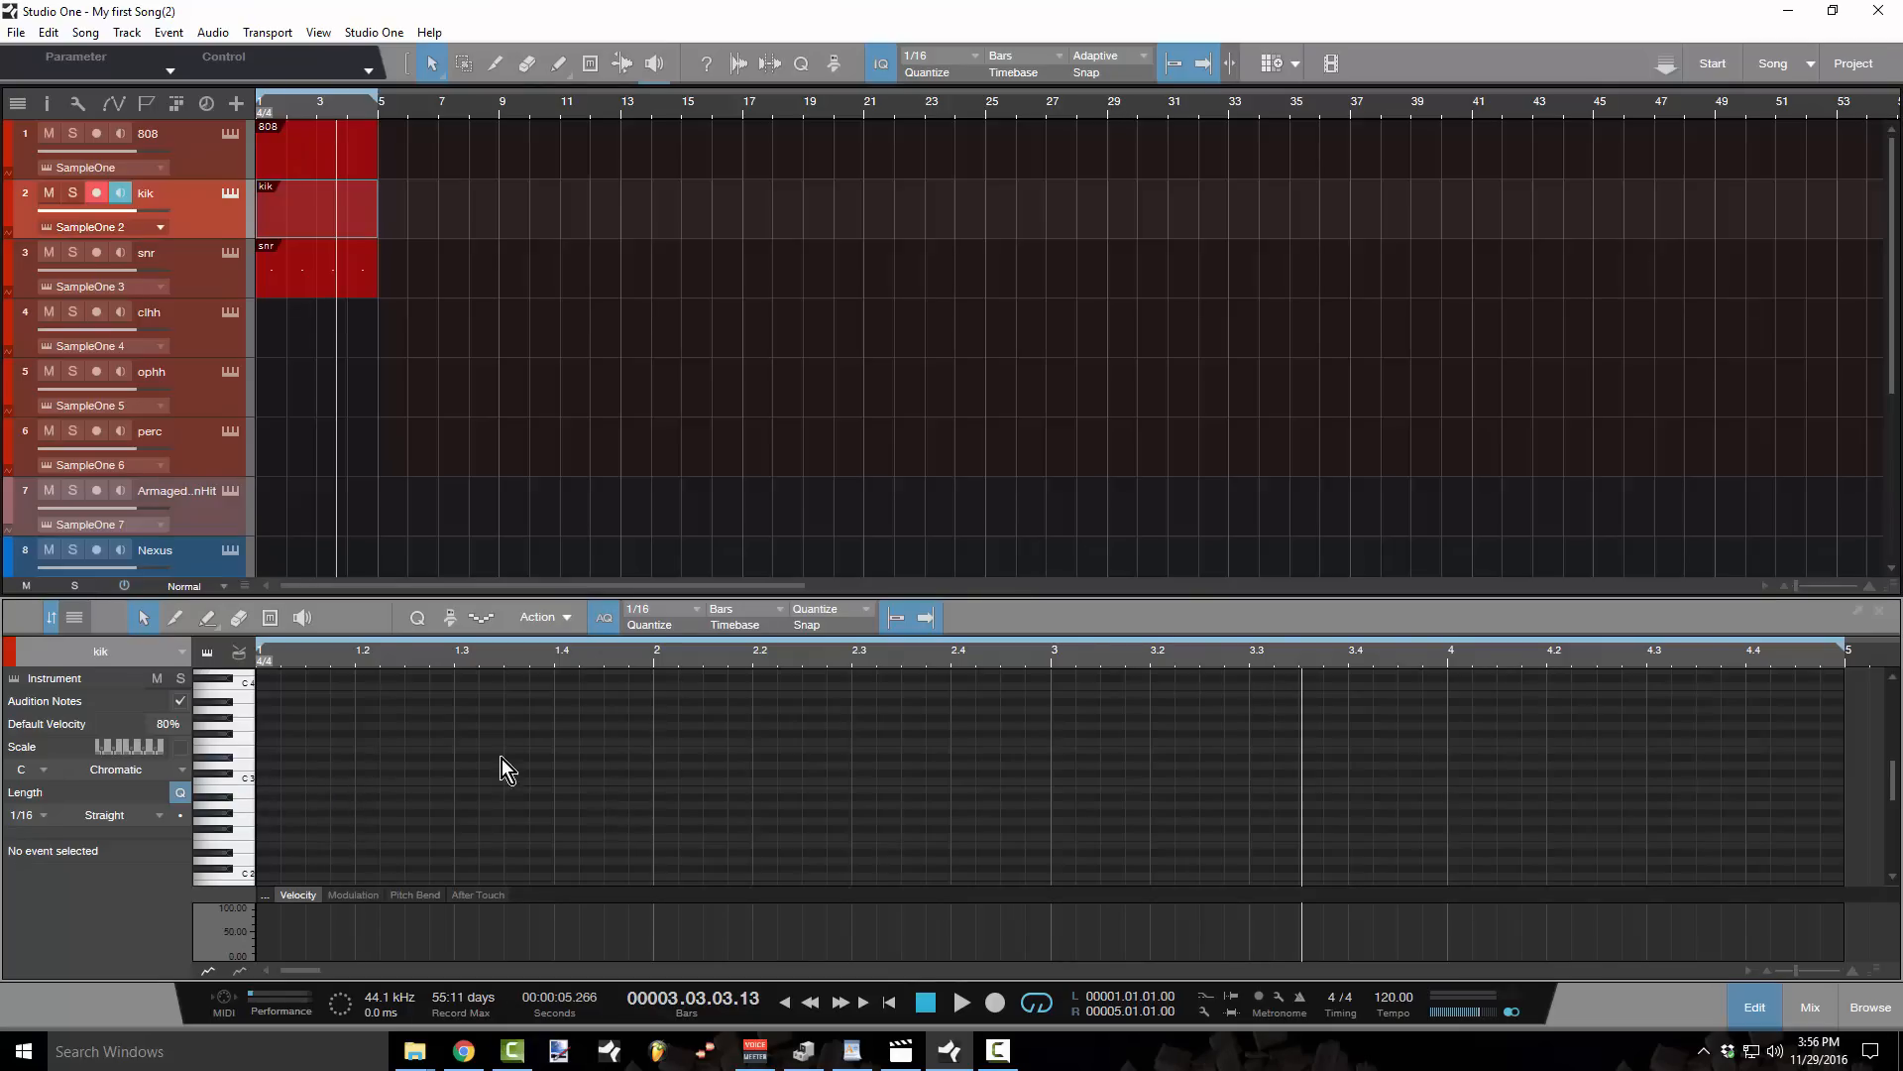
left_click_drag(648, 595, 656, 364)
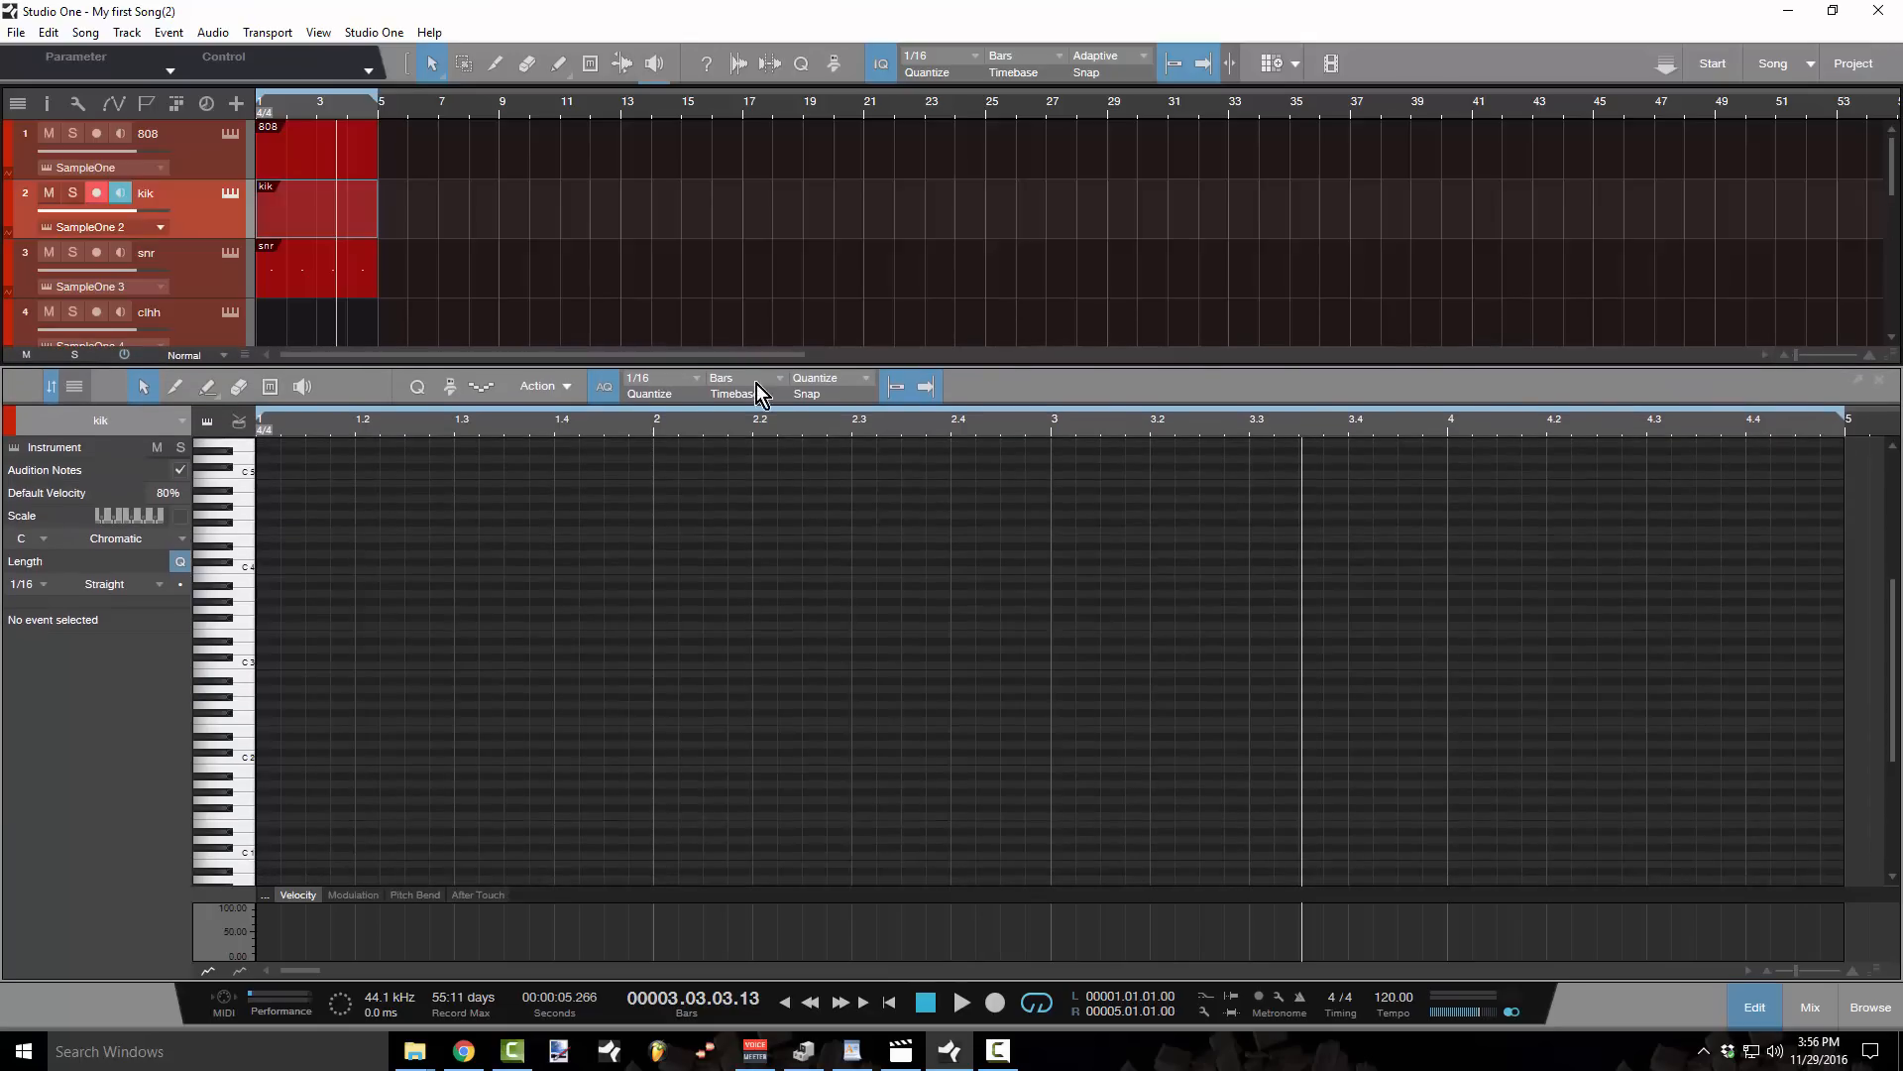
- Switch to Chrome and close all of its open tabs
left_click(462, 1051)
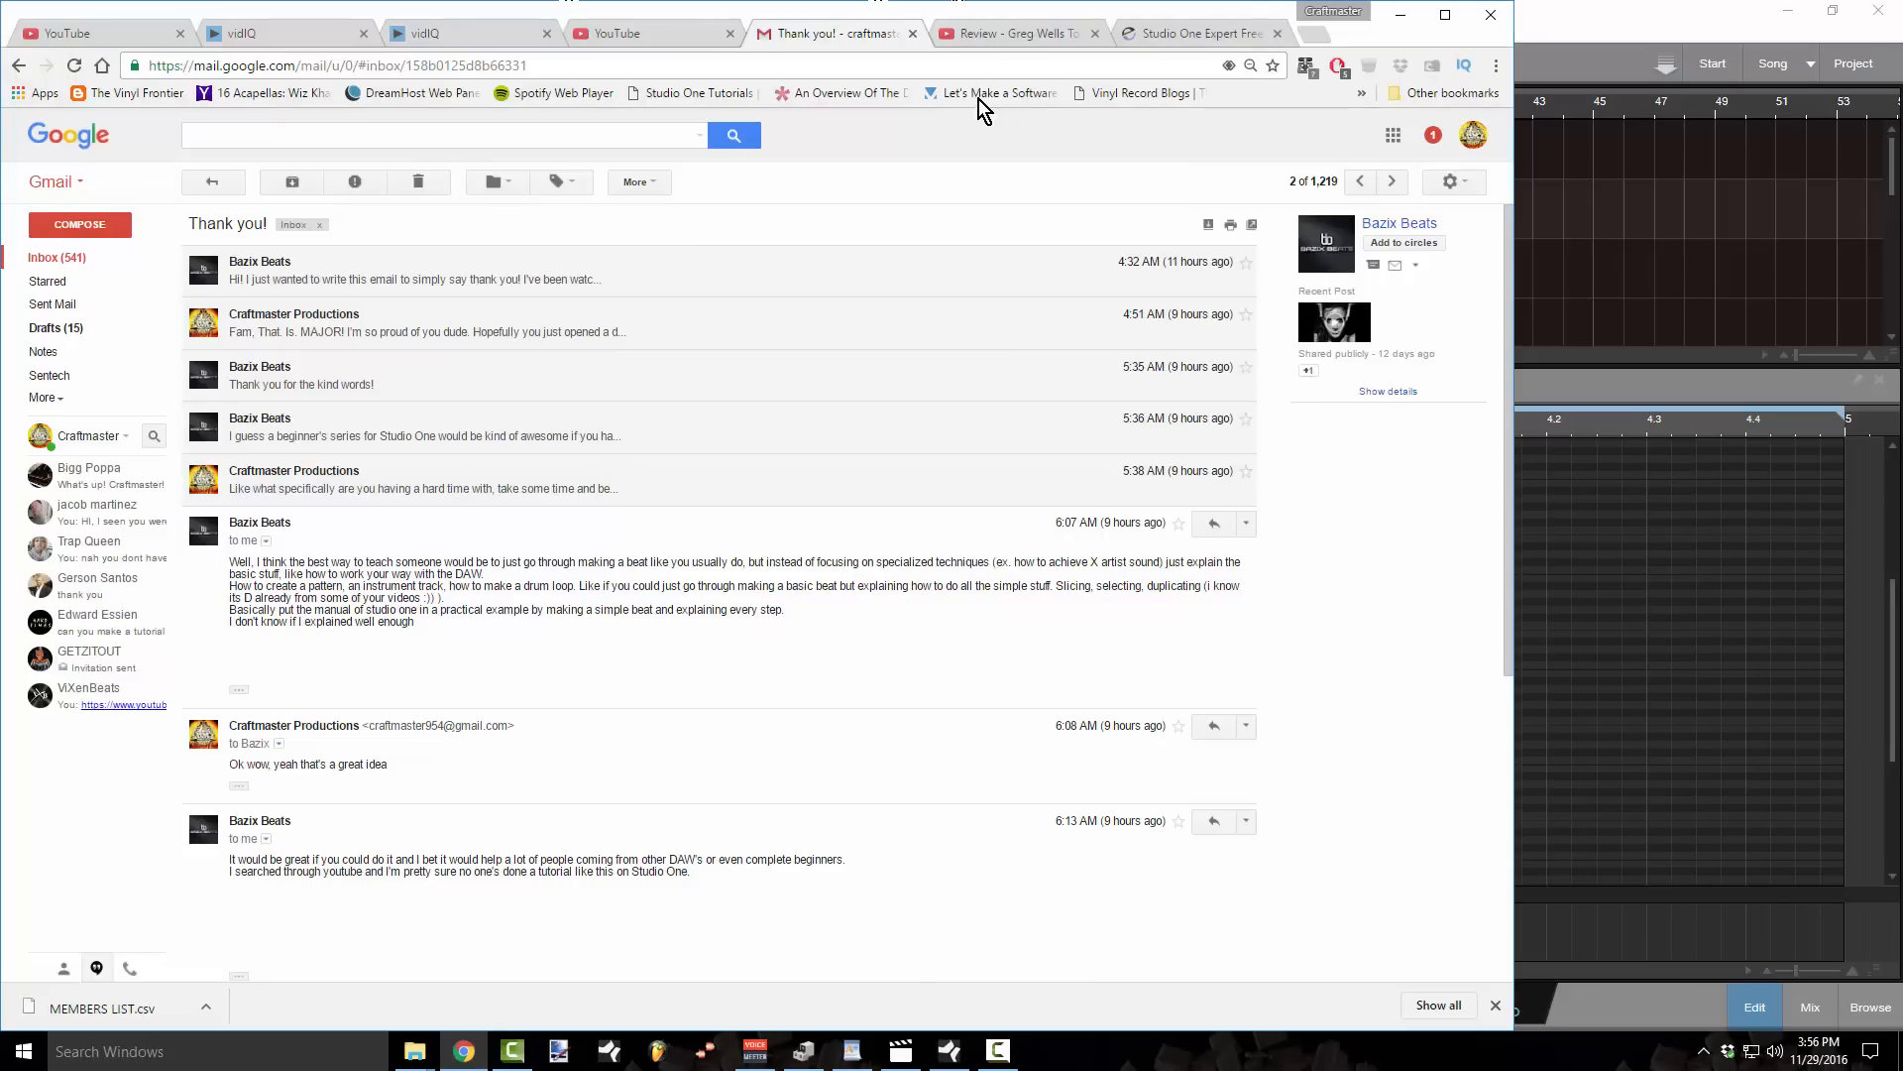
left_click(913, 32)
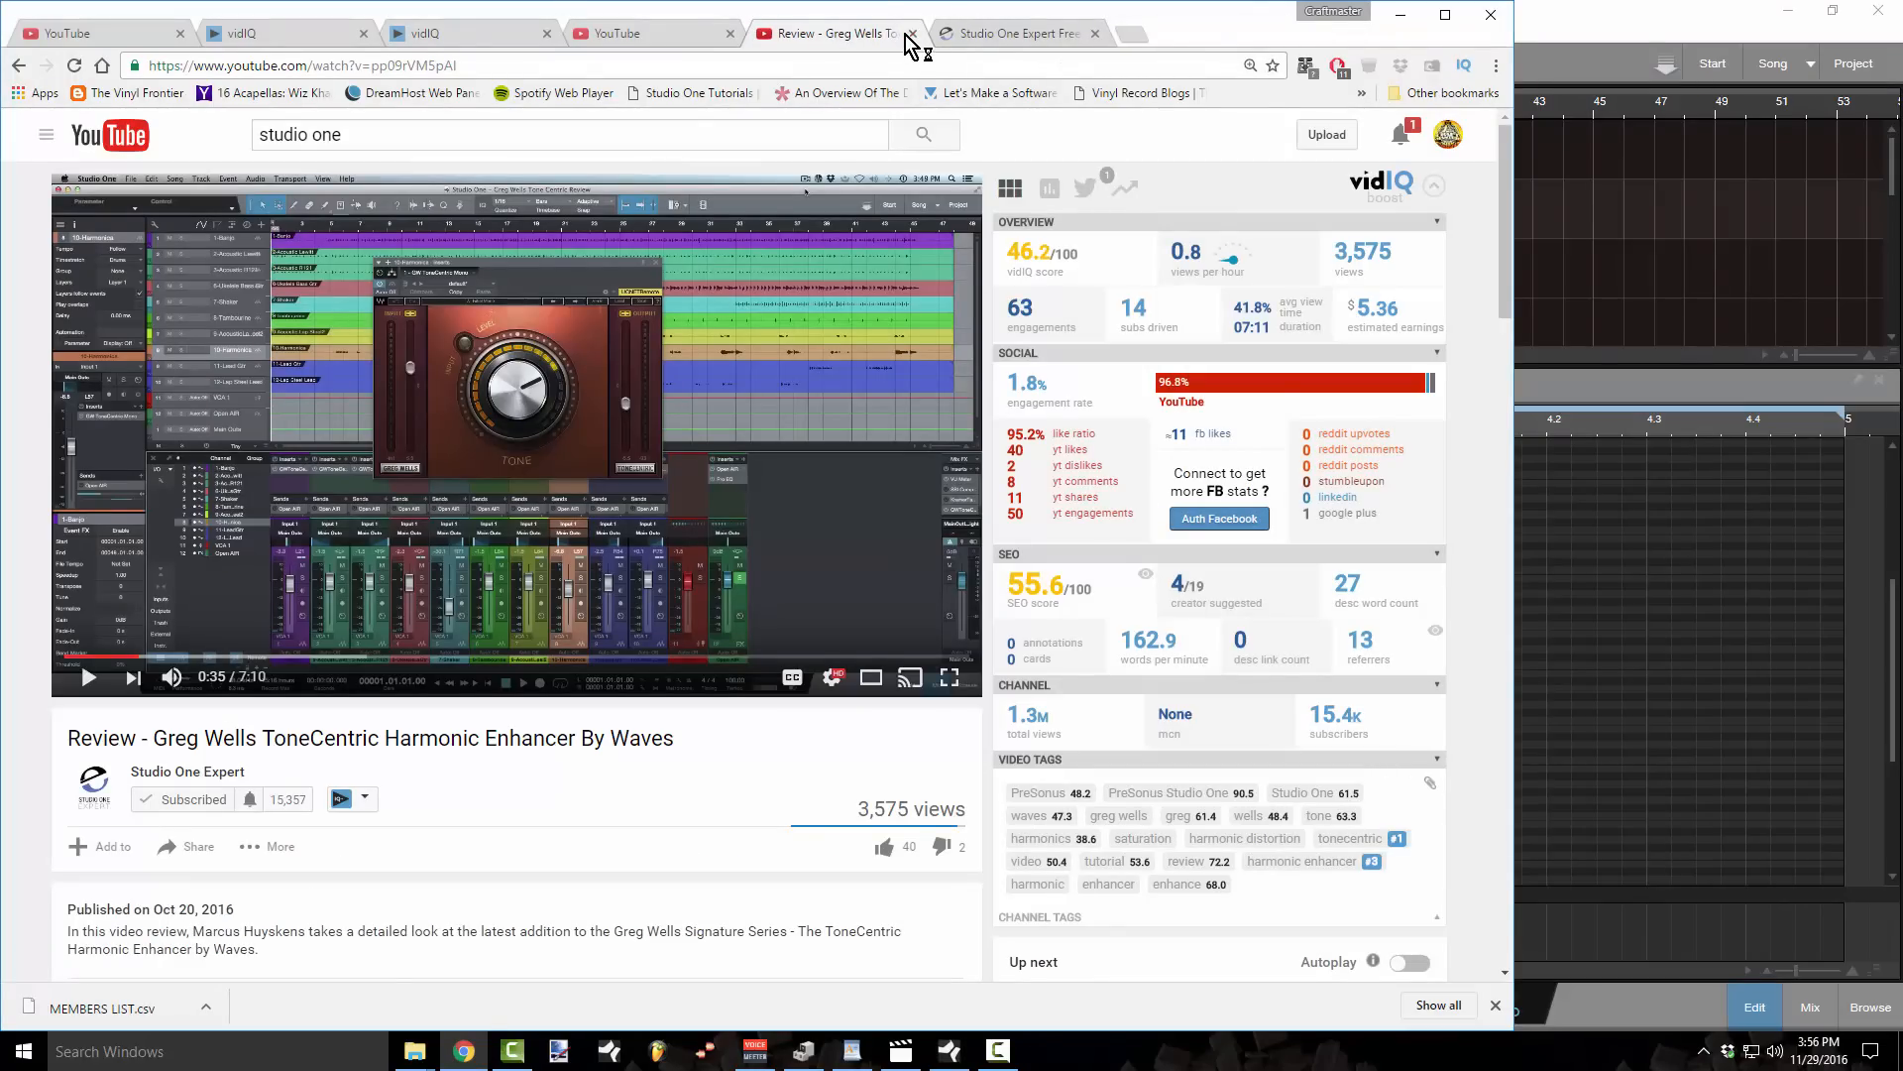
left_click(913, 33)
left_click(911, 34)
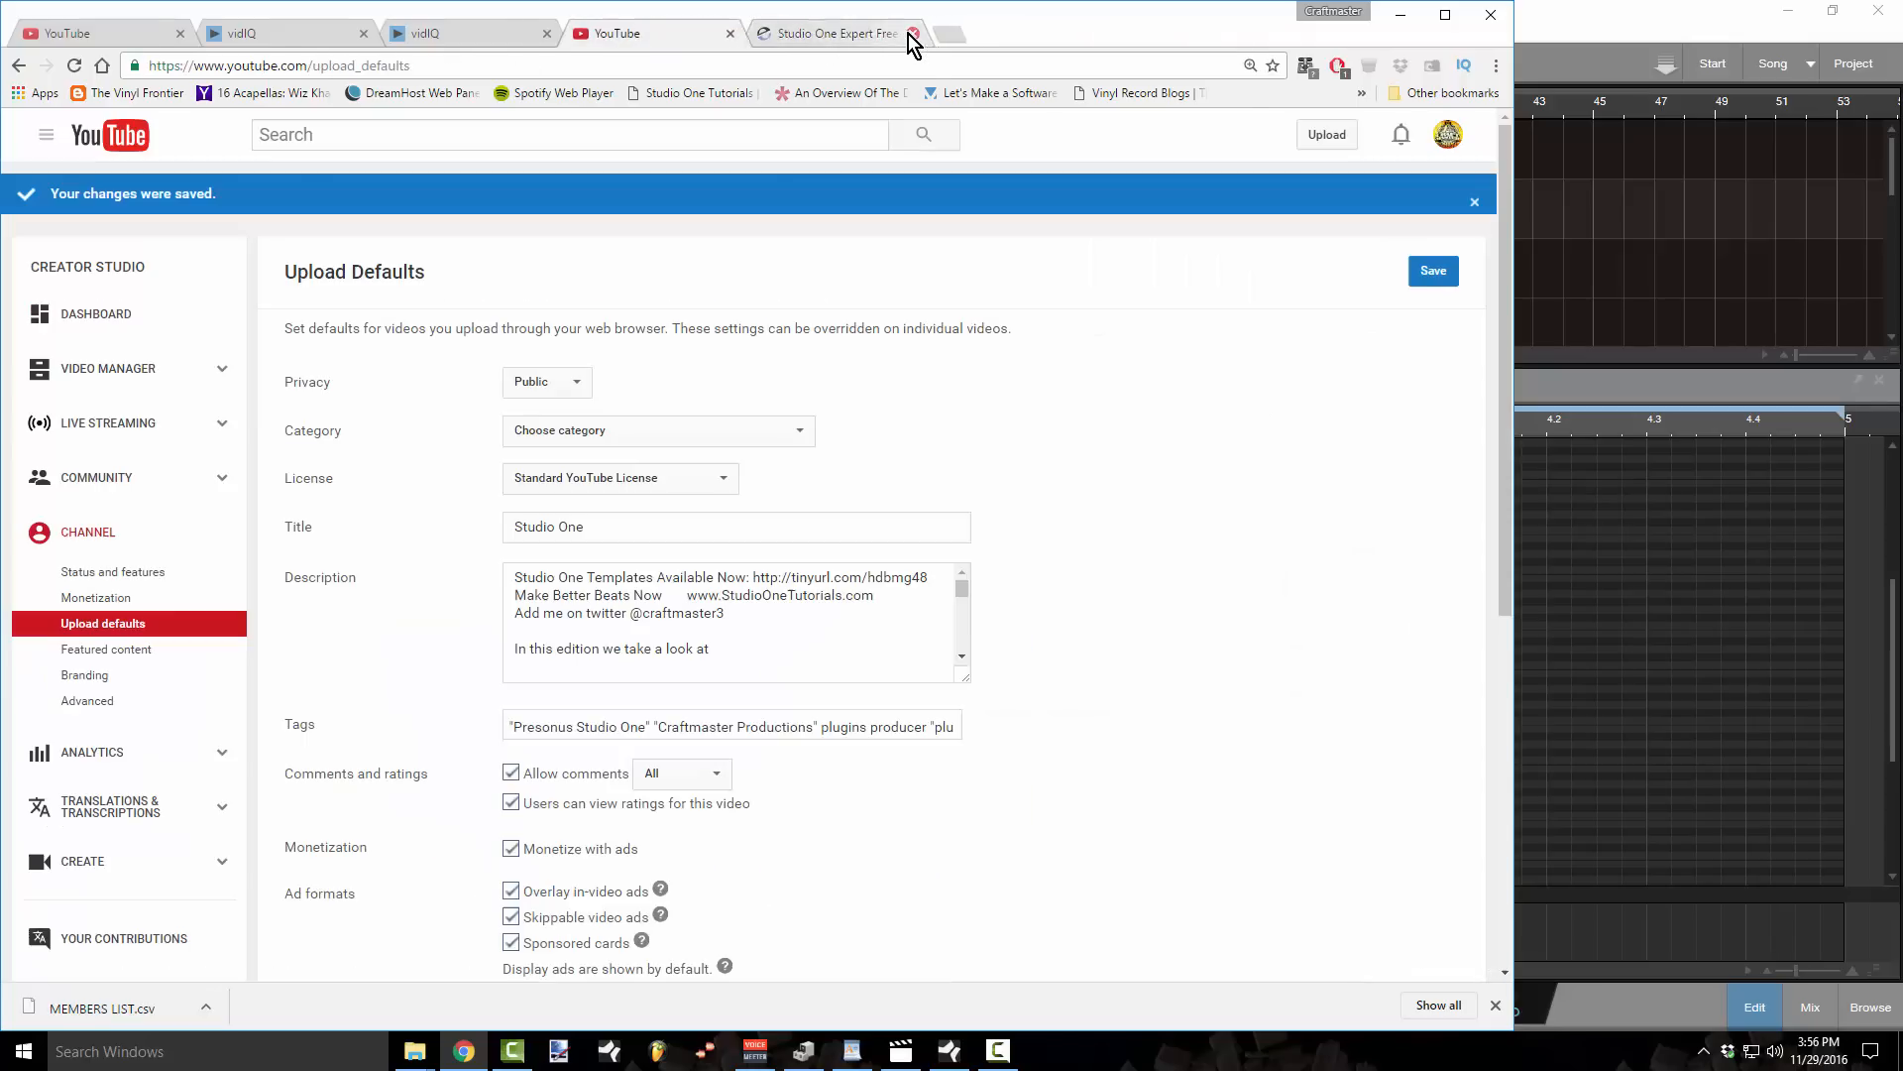
left_click(913, 33)
left_click(731, 33)
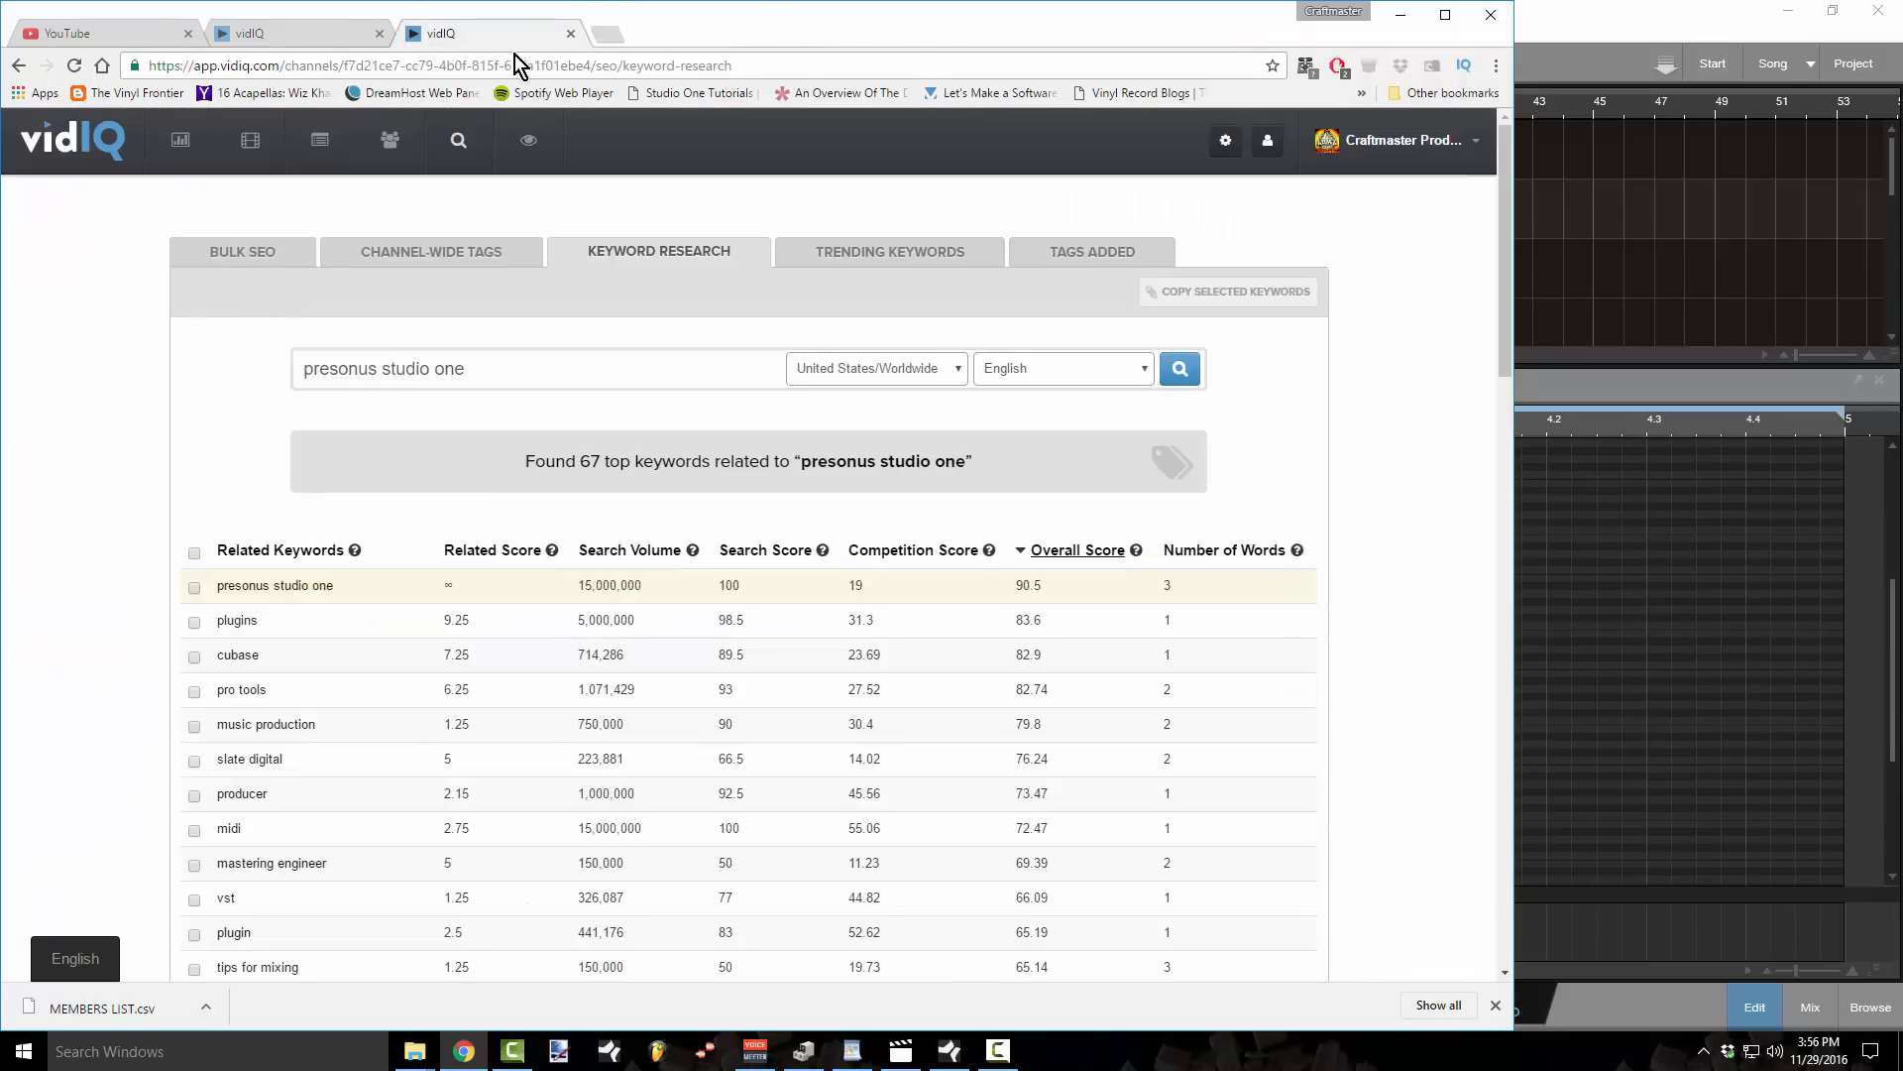
left_click(570, 34)
left_click(379, 34)
left_click(379, 34)
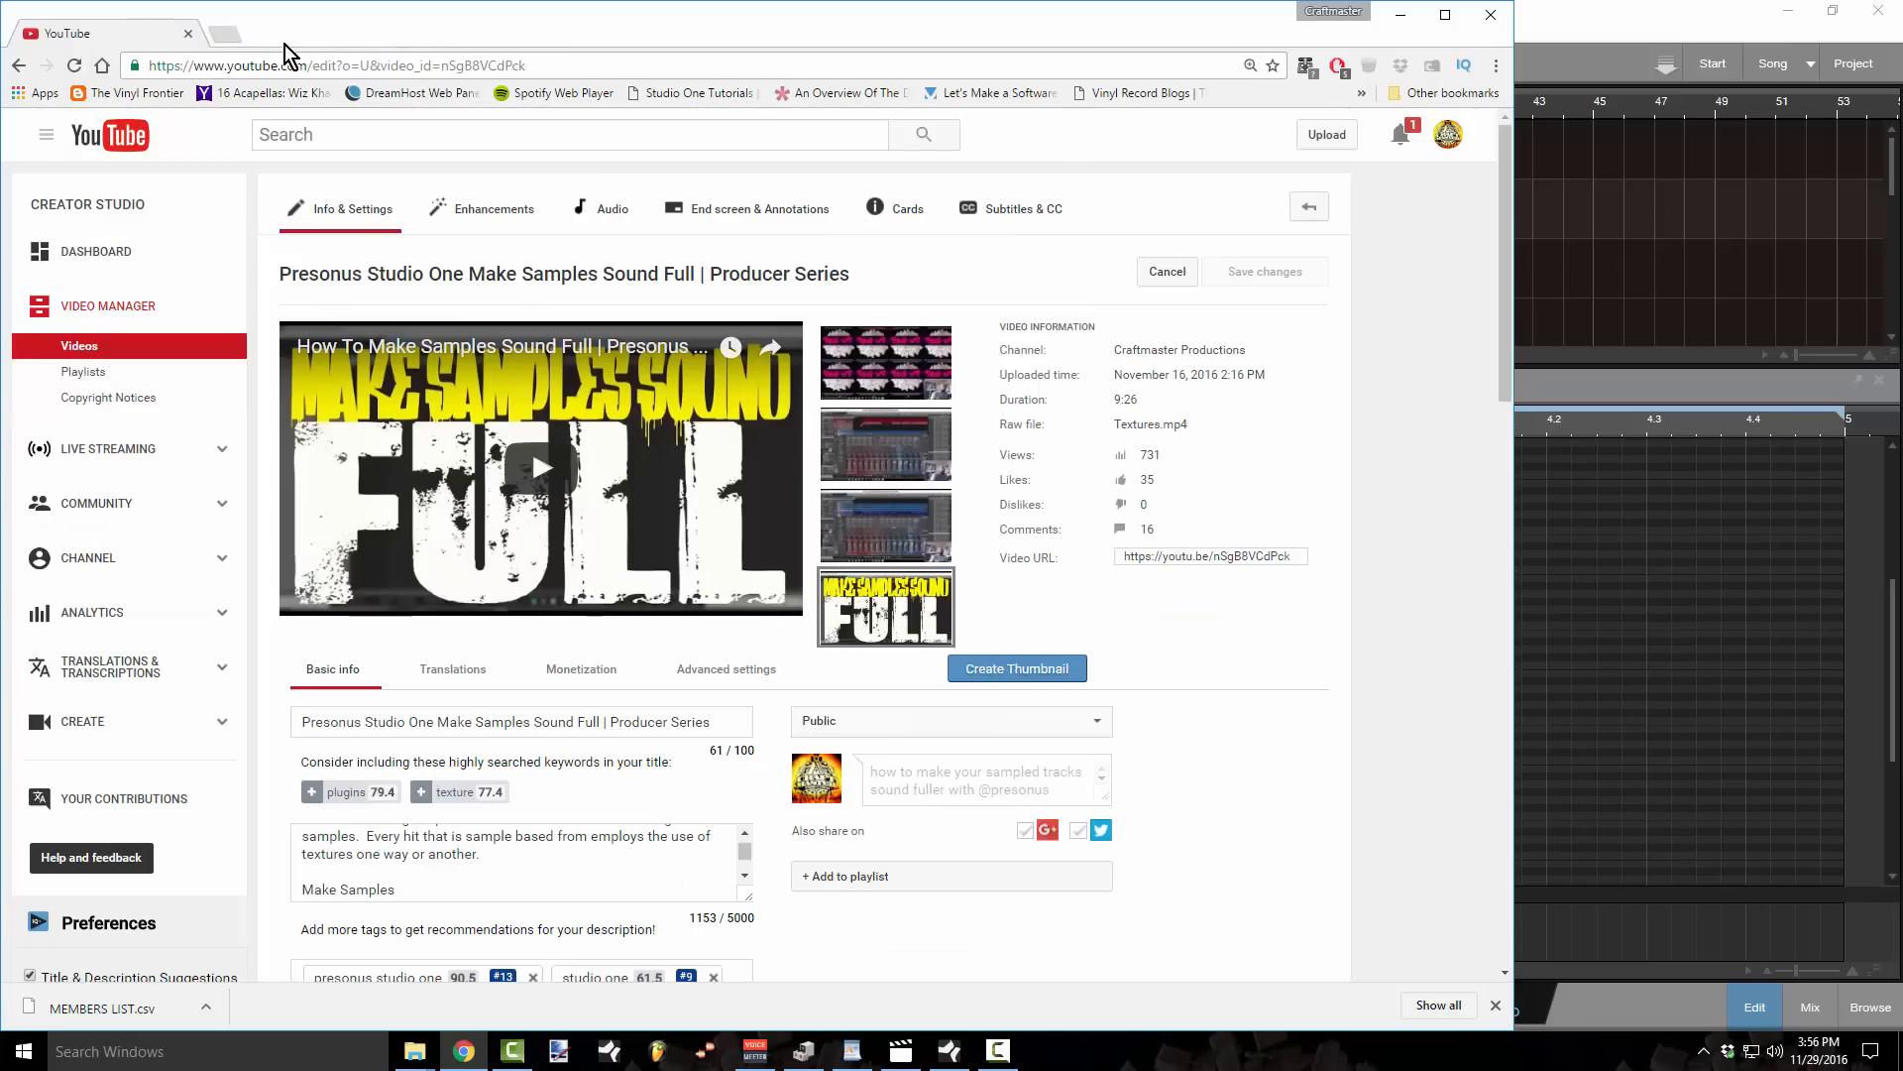
left_click(189, 35)
- Reopen Chrome and search Google Images for "fl studio step sequencer"
left_click(466, 1051)
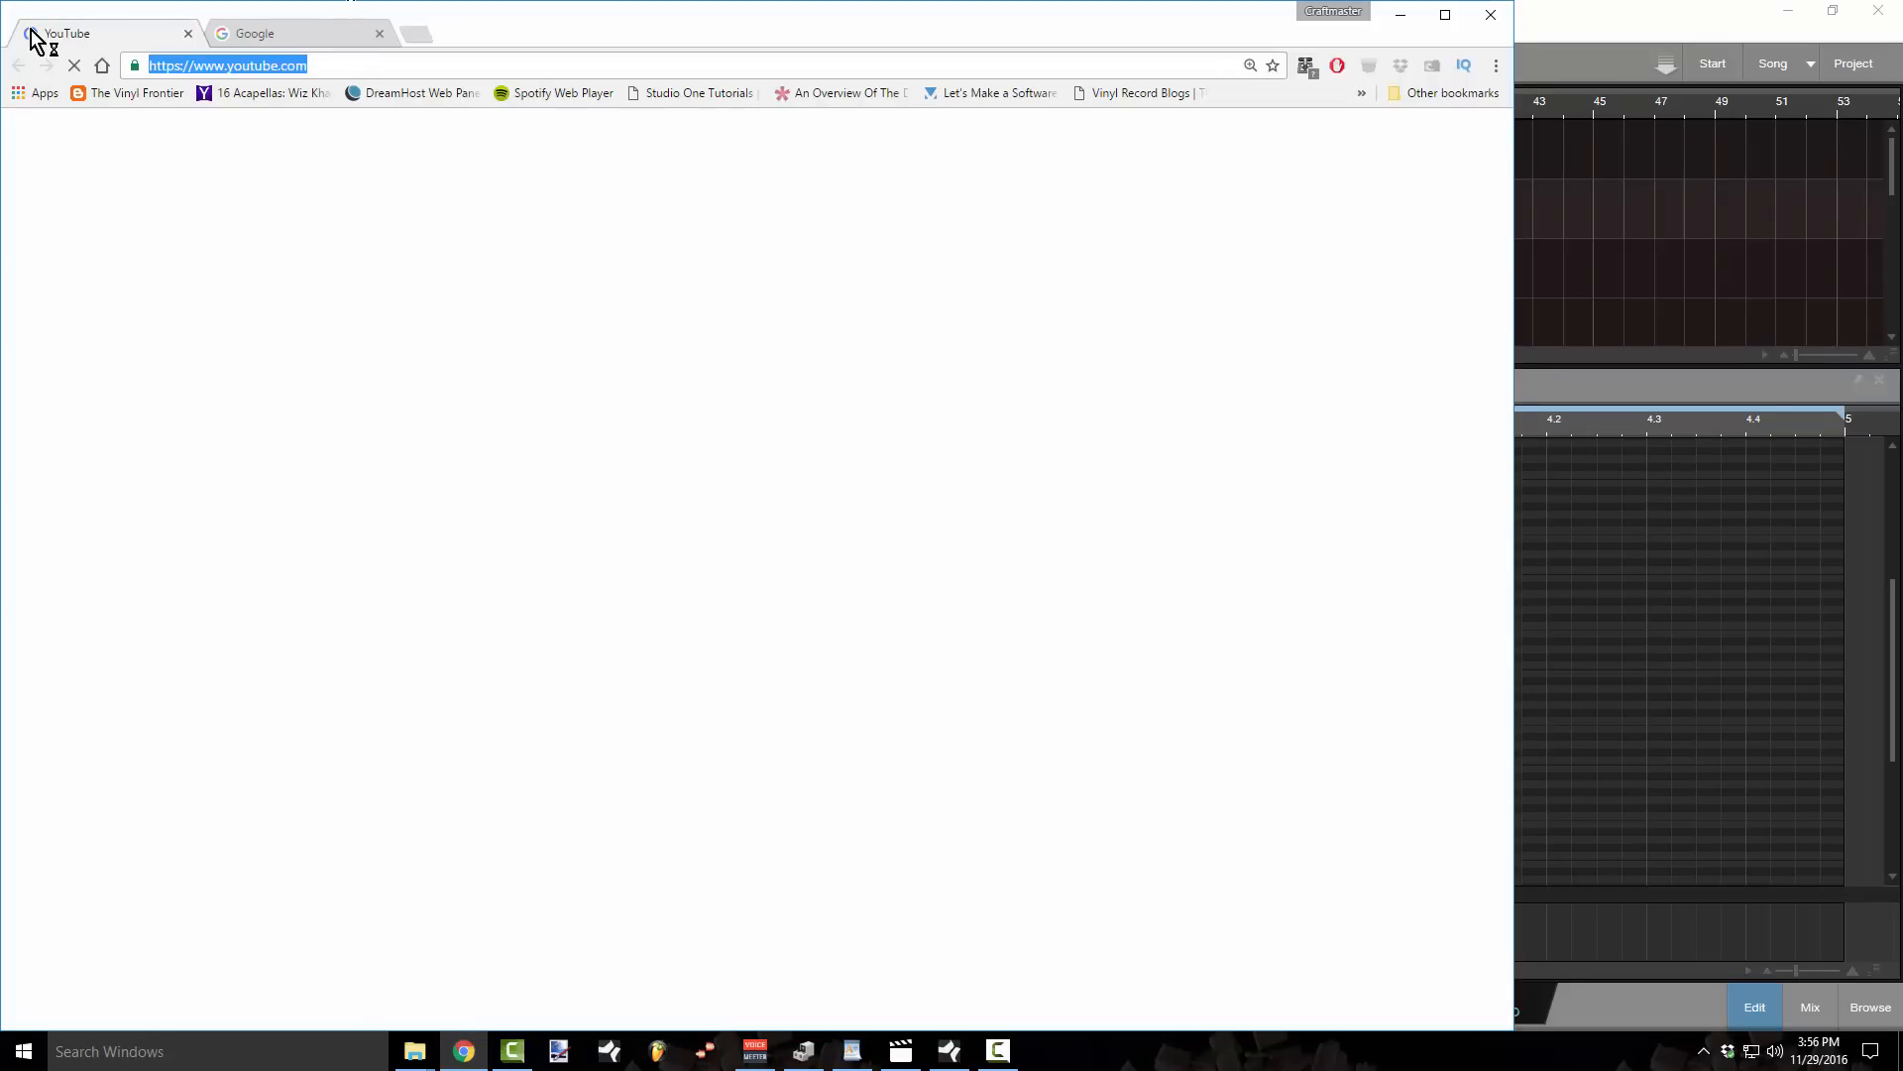
type("fl studio st")
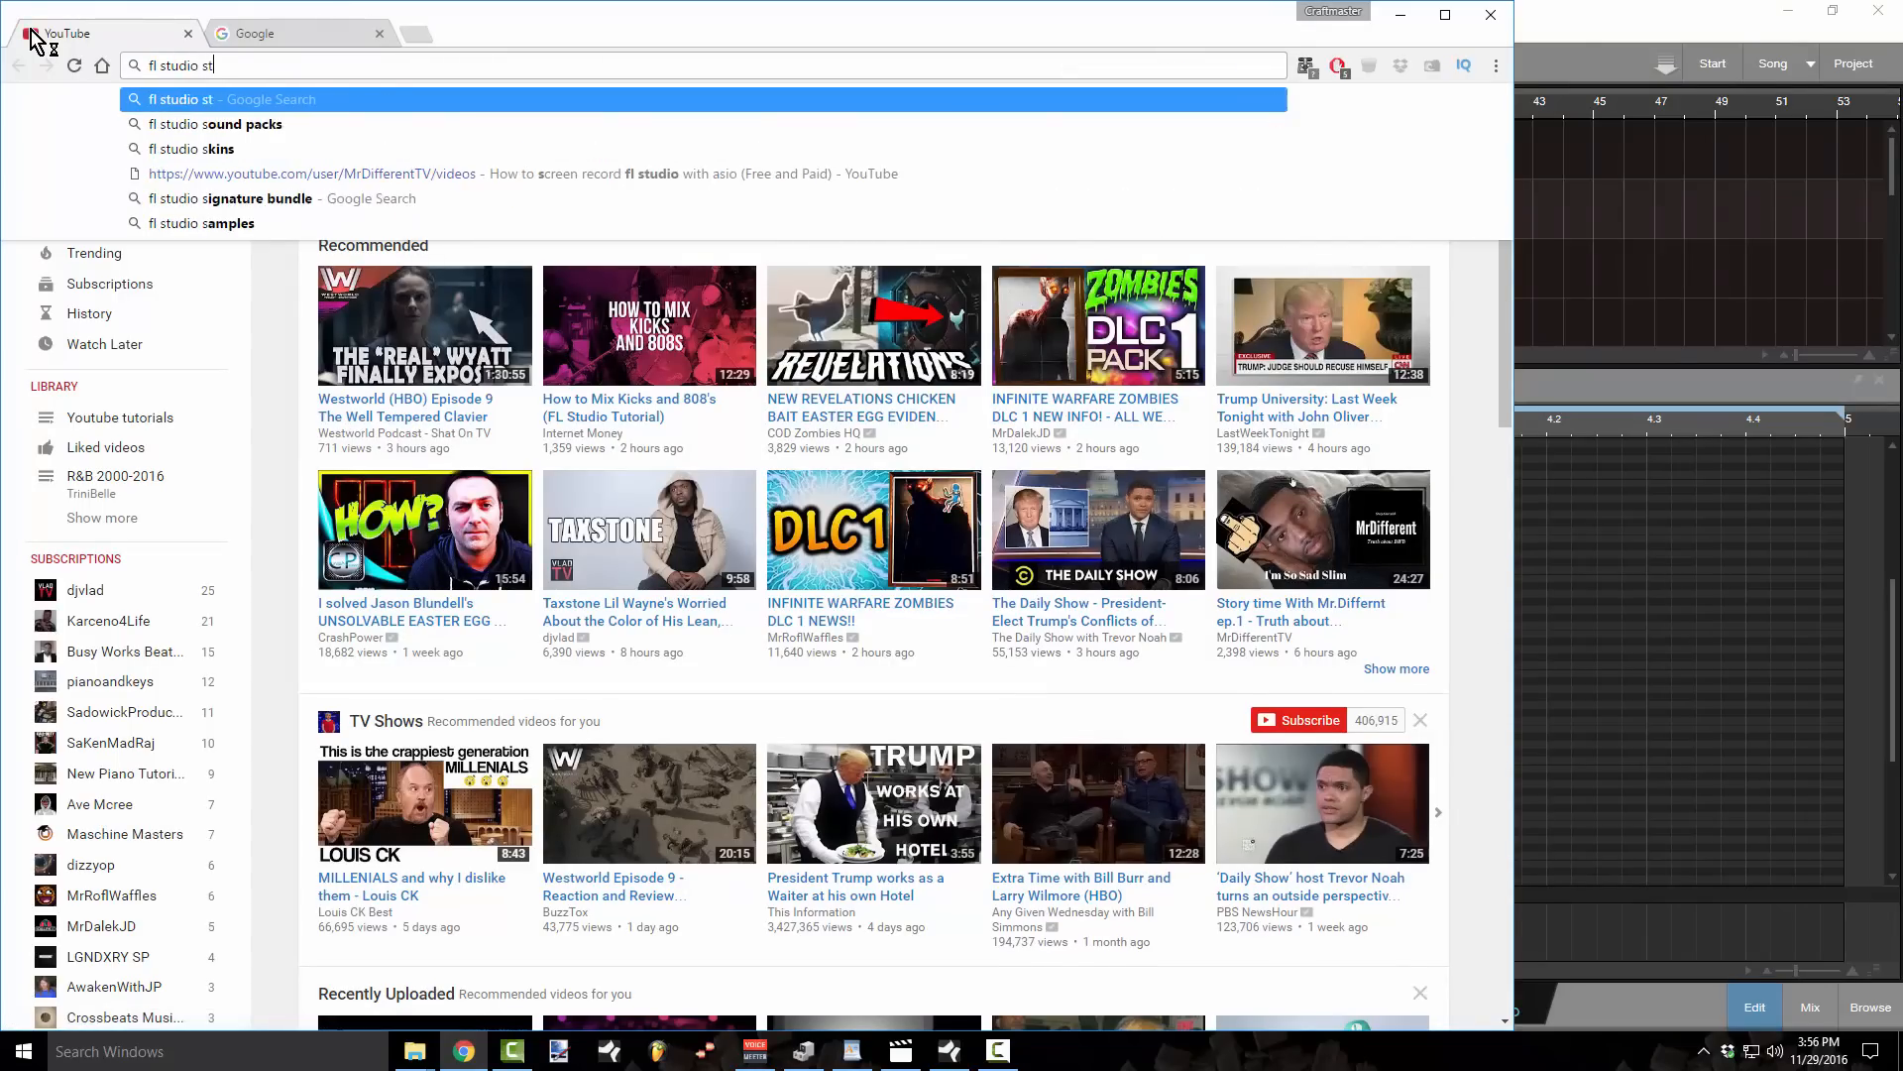
type("ep sequencer")
key("Return")
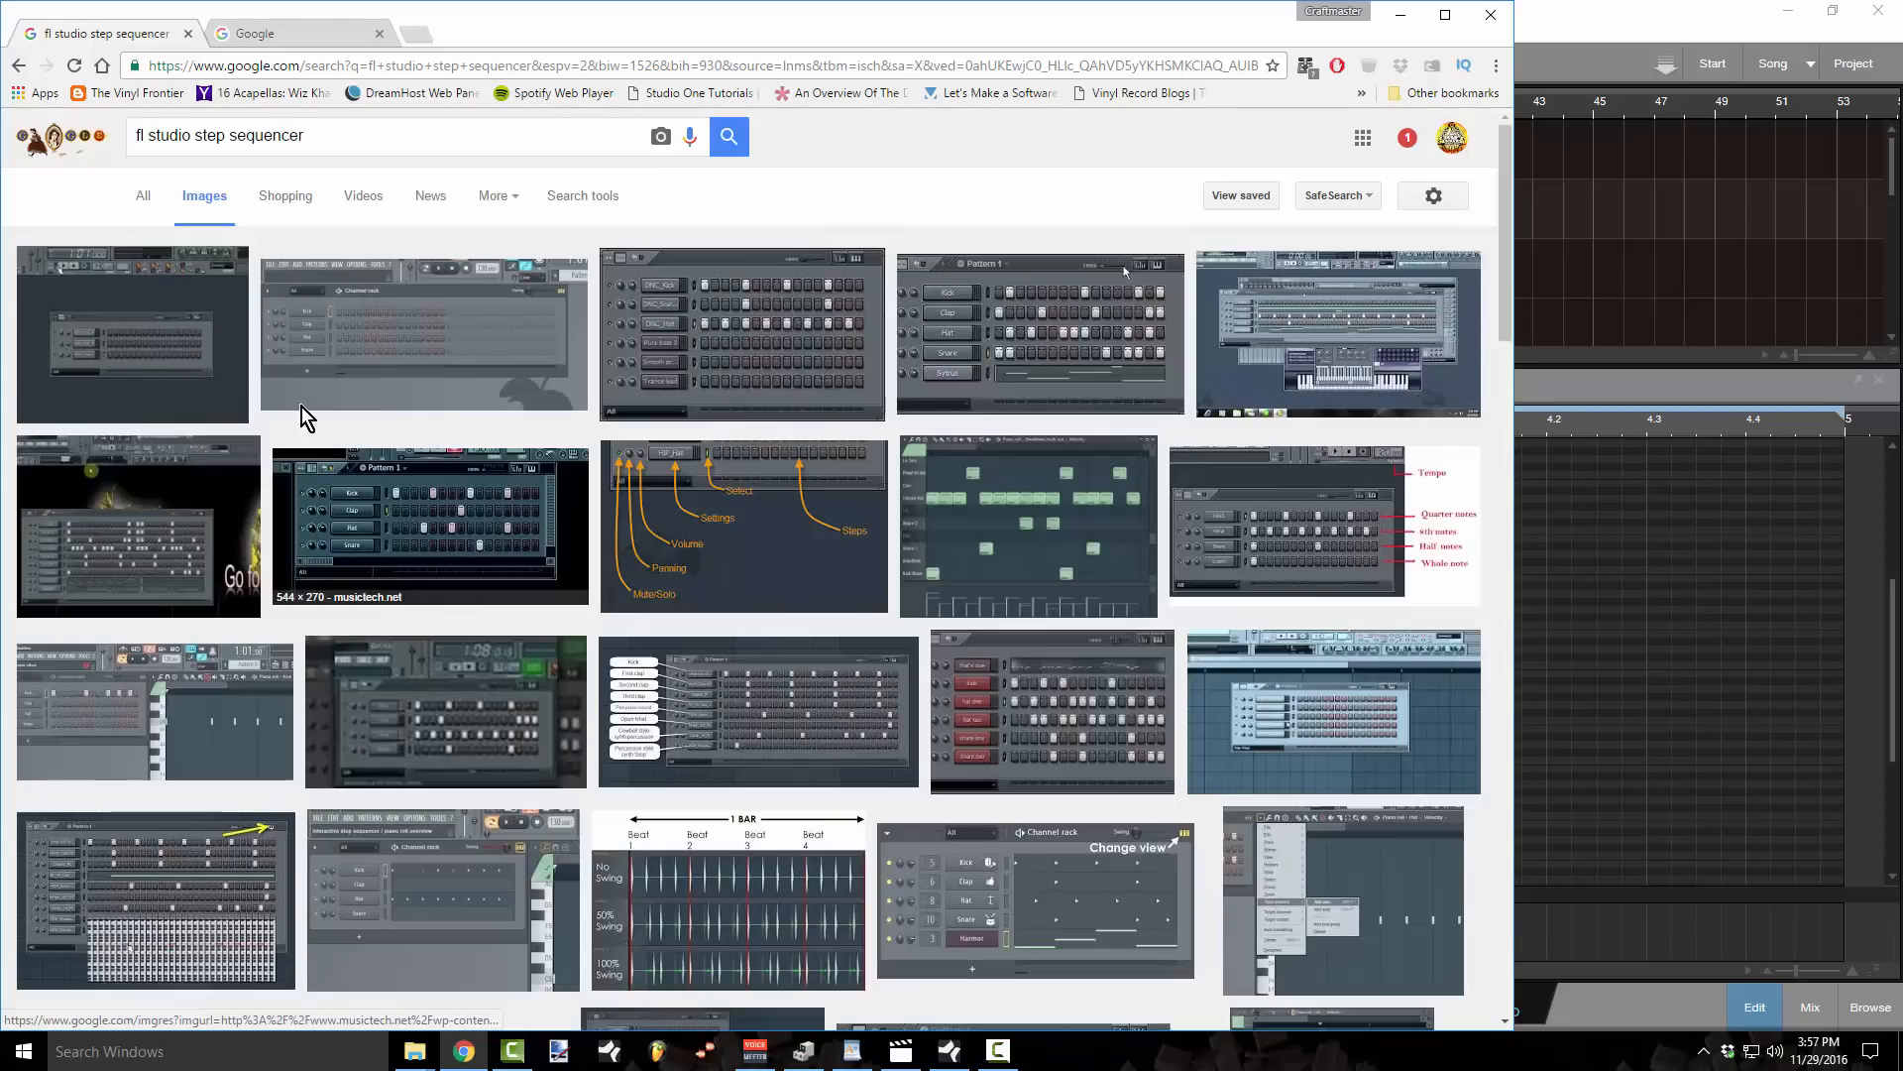
- Refine the image search to "fl studio 12 step sequencer"
left_click(195, 136)
type("12")
key("Return")
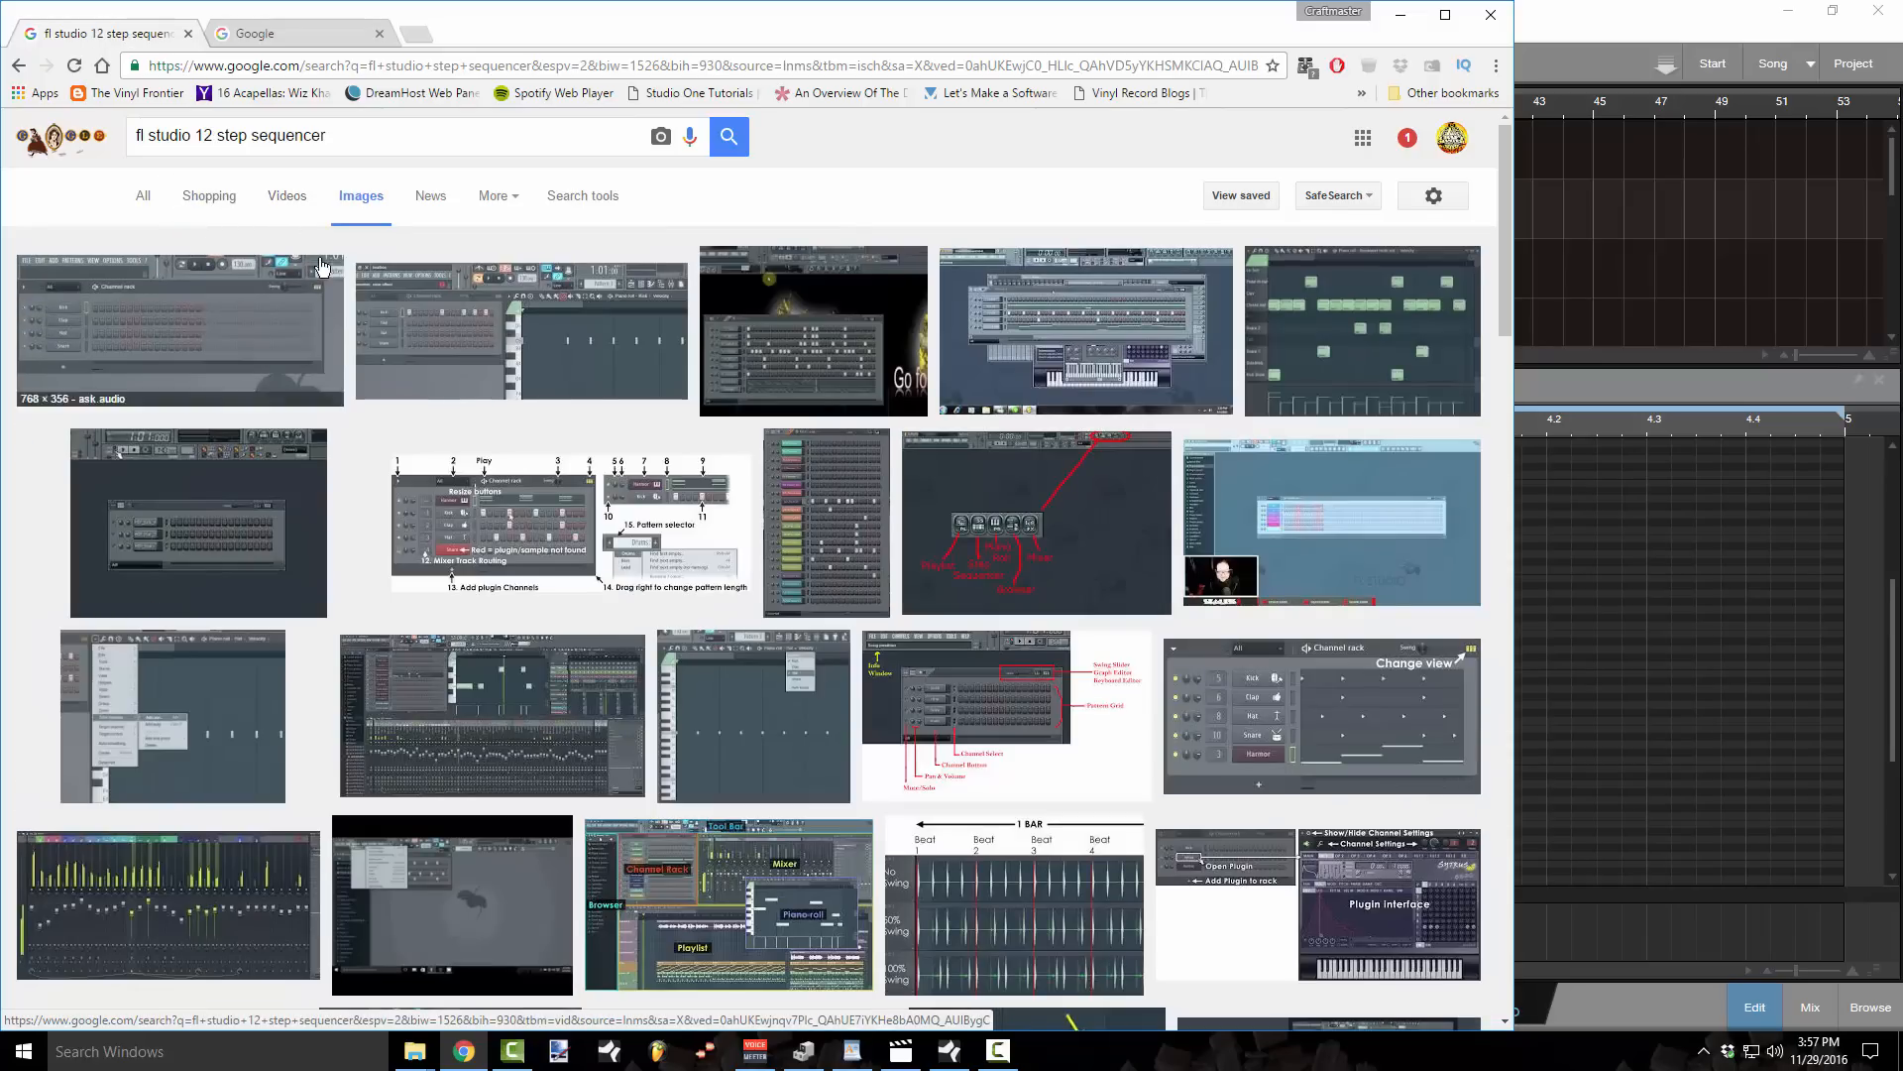
- Restrict the image search results to large images
left_click(589, 196)
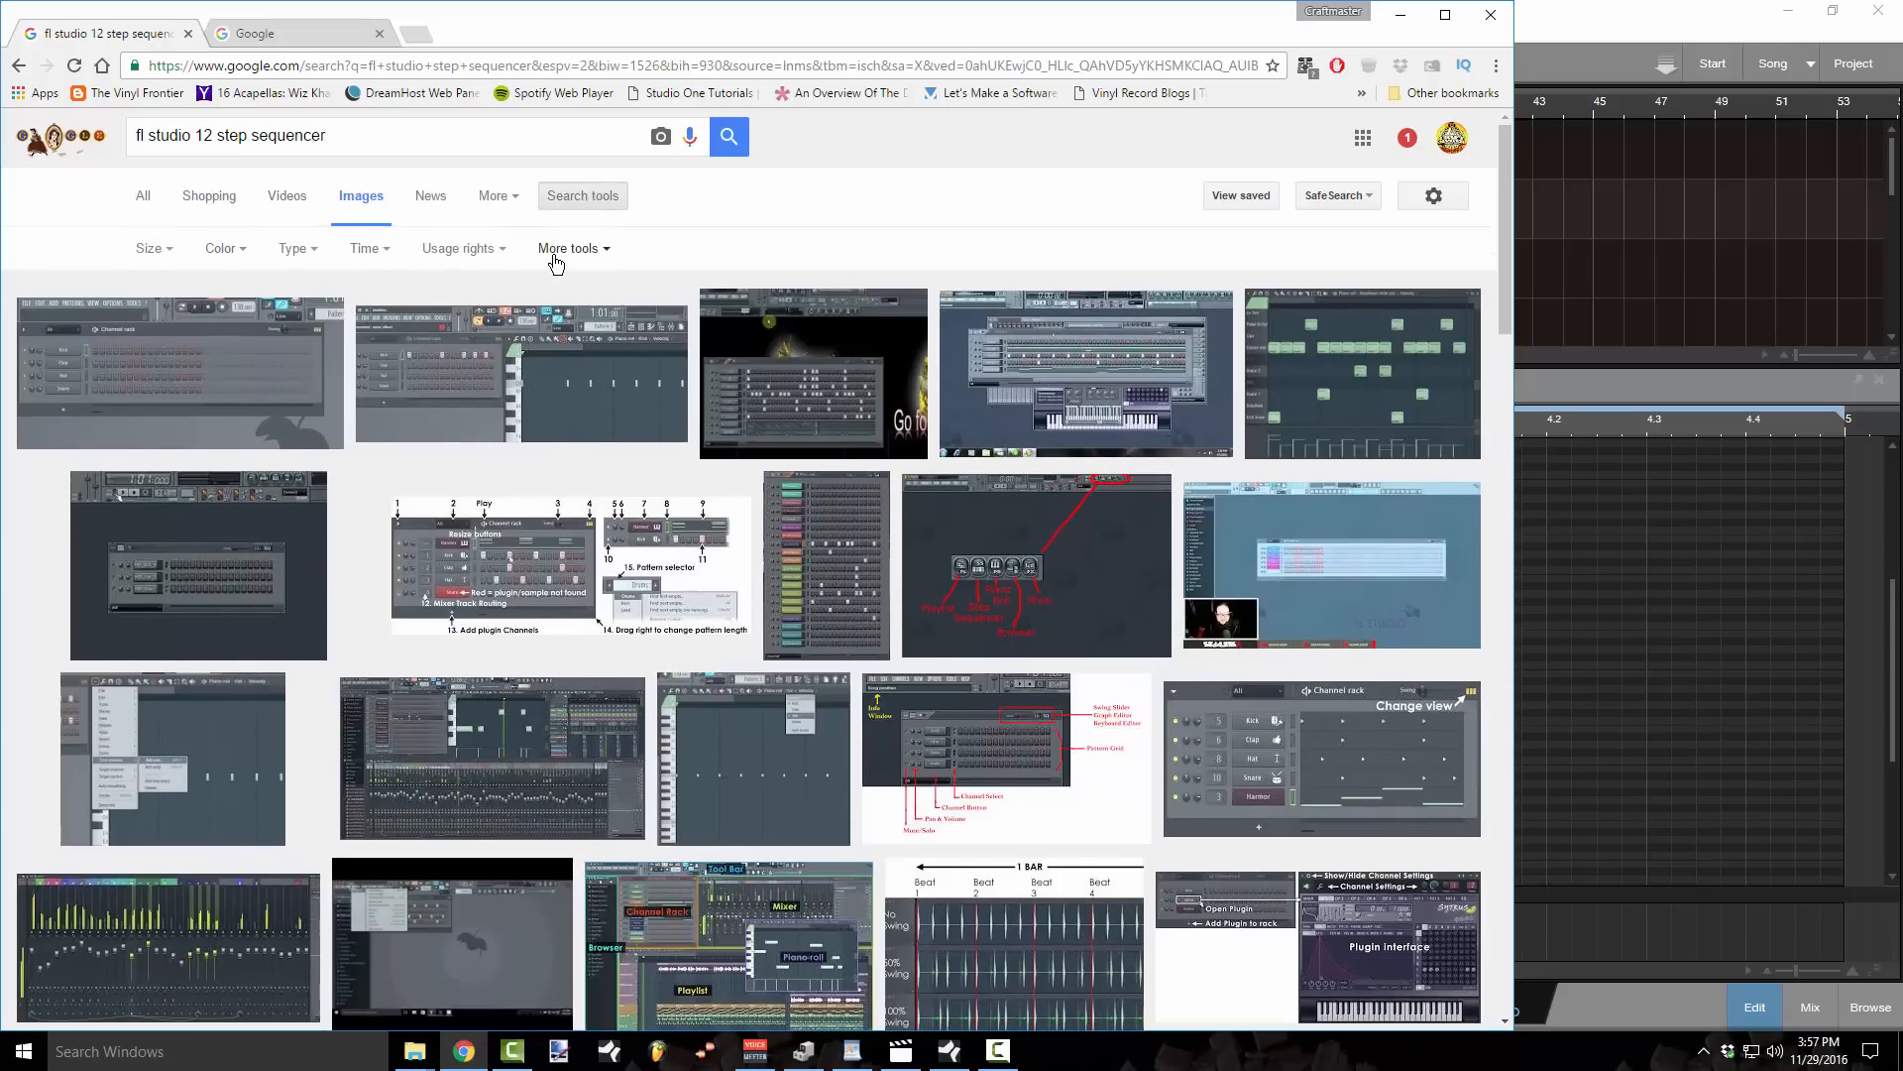
left_click(180, 249)
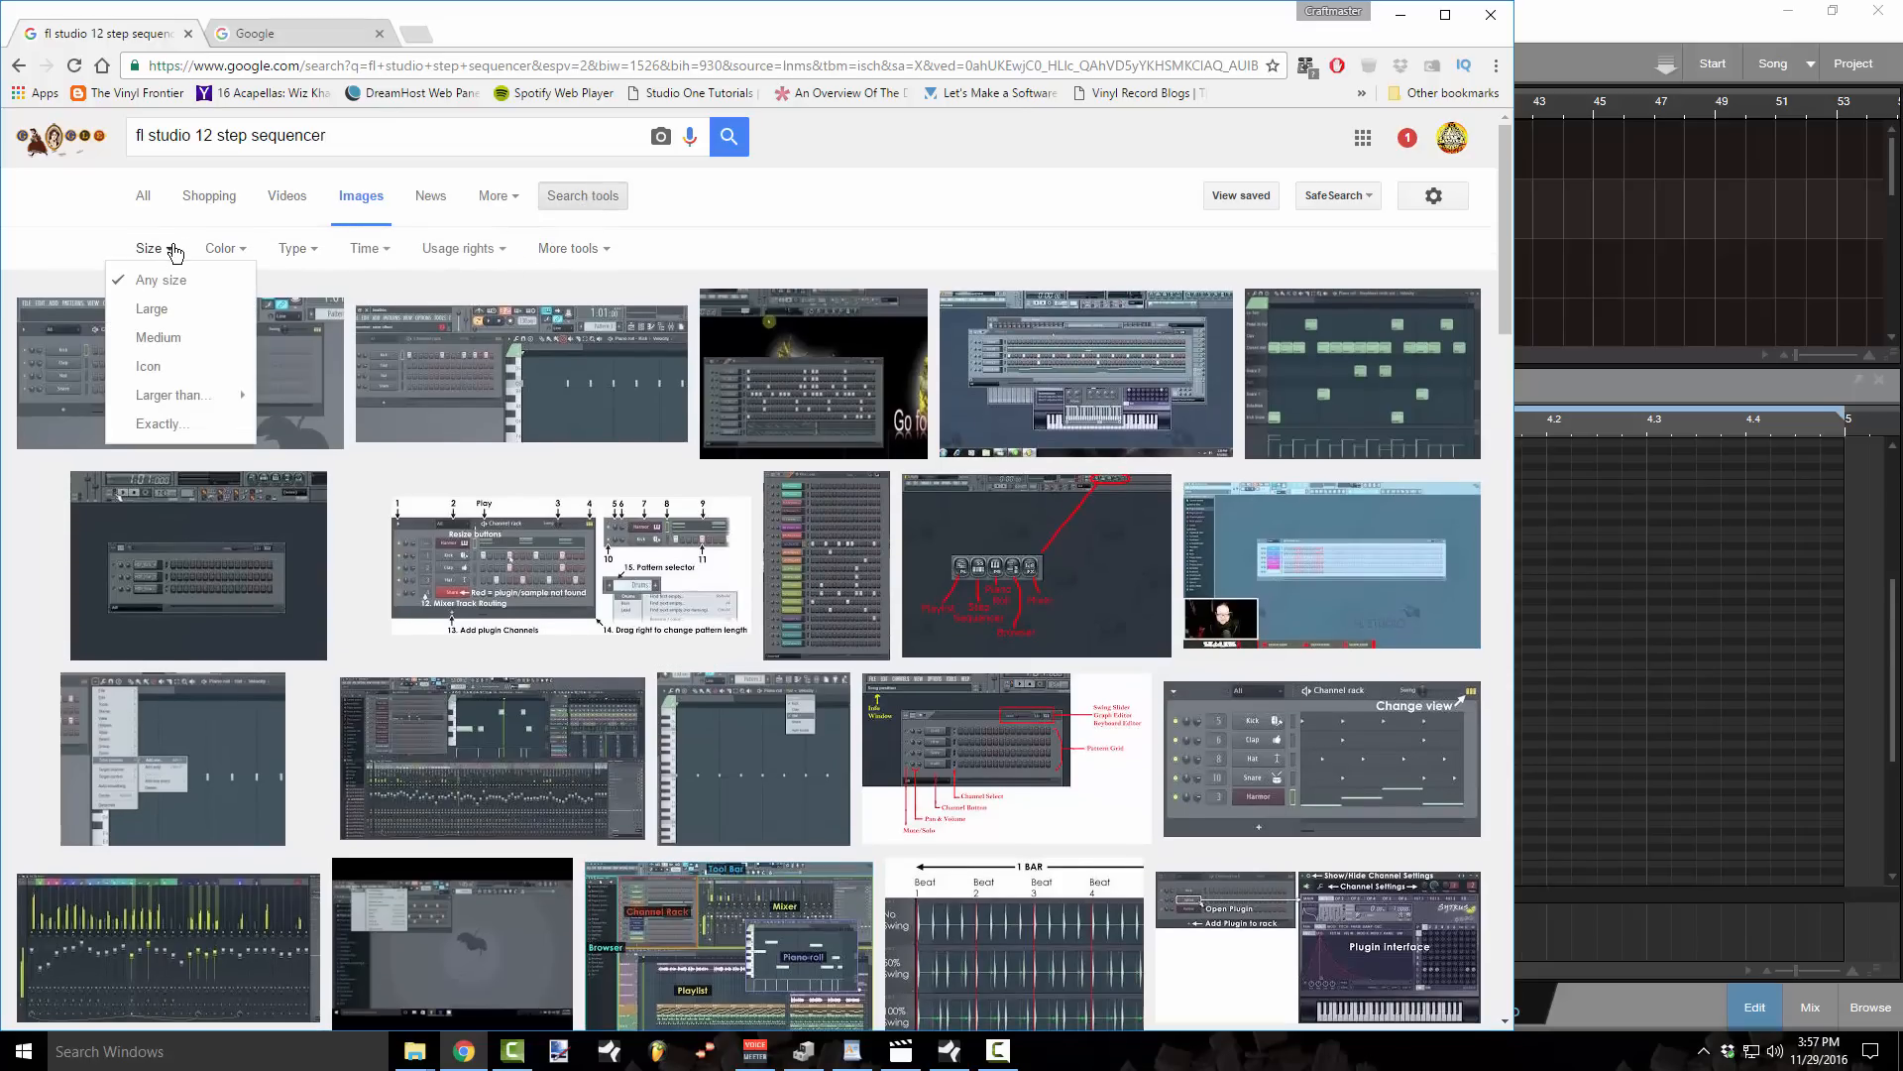
left_click(201, 311)
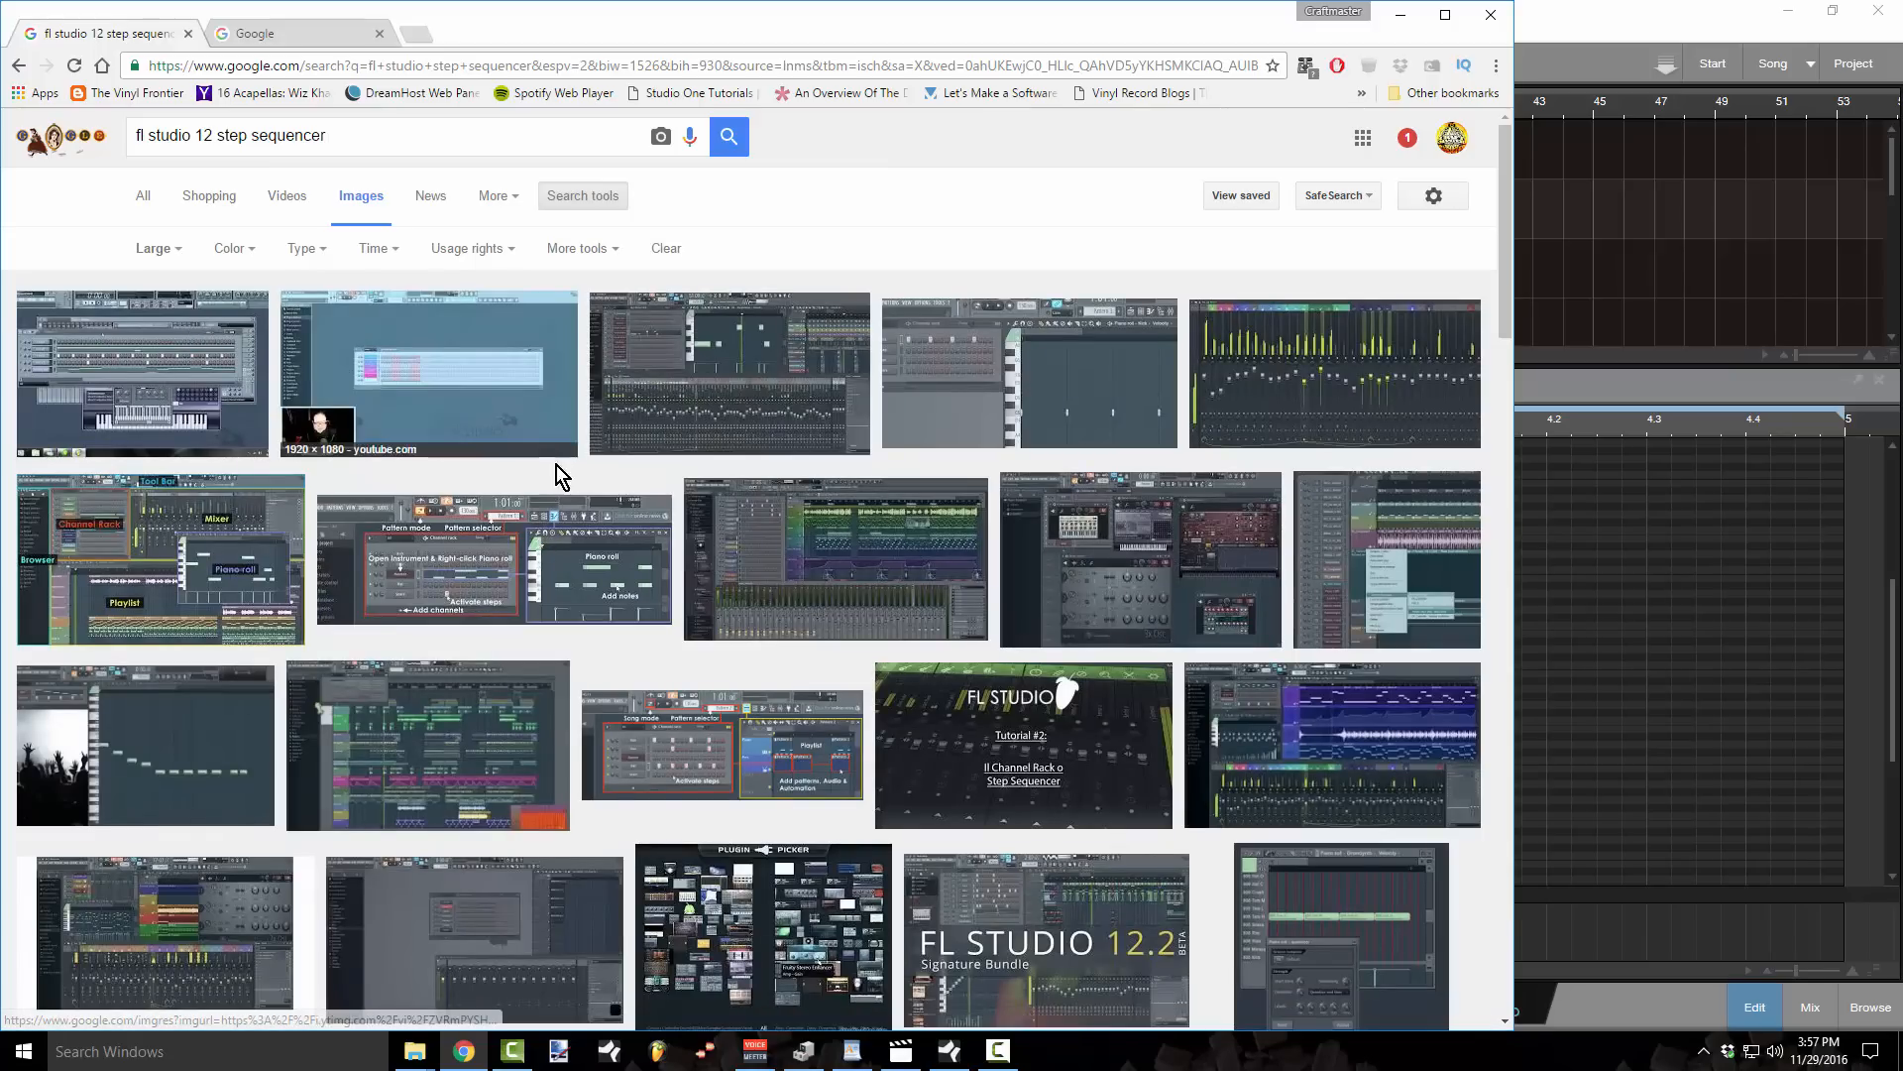
- Browse the image results, preview the FL Studio Basics Tutorial step sequencer picture, and return to Studio One
scroll(489, 527, "down", 2)
scroll(587, 659, "down", 3)
scroll(587, 659, "down", 1)
scroll(586, 659, "down", 5)
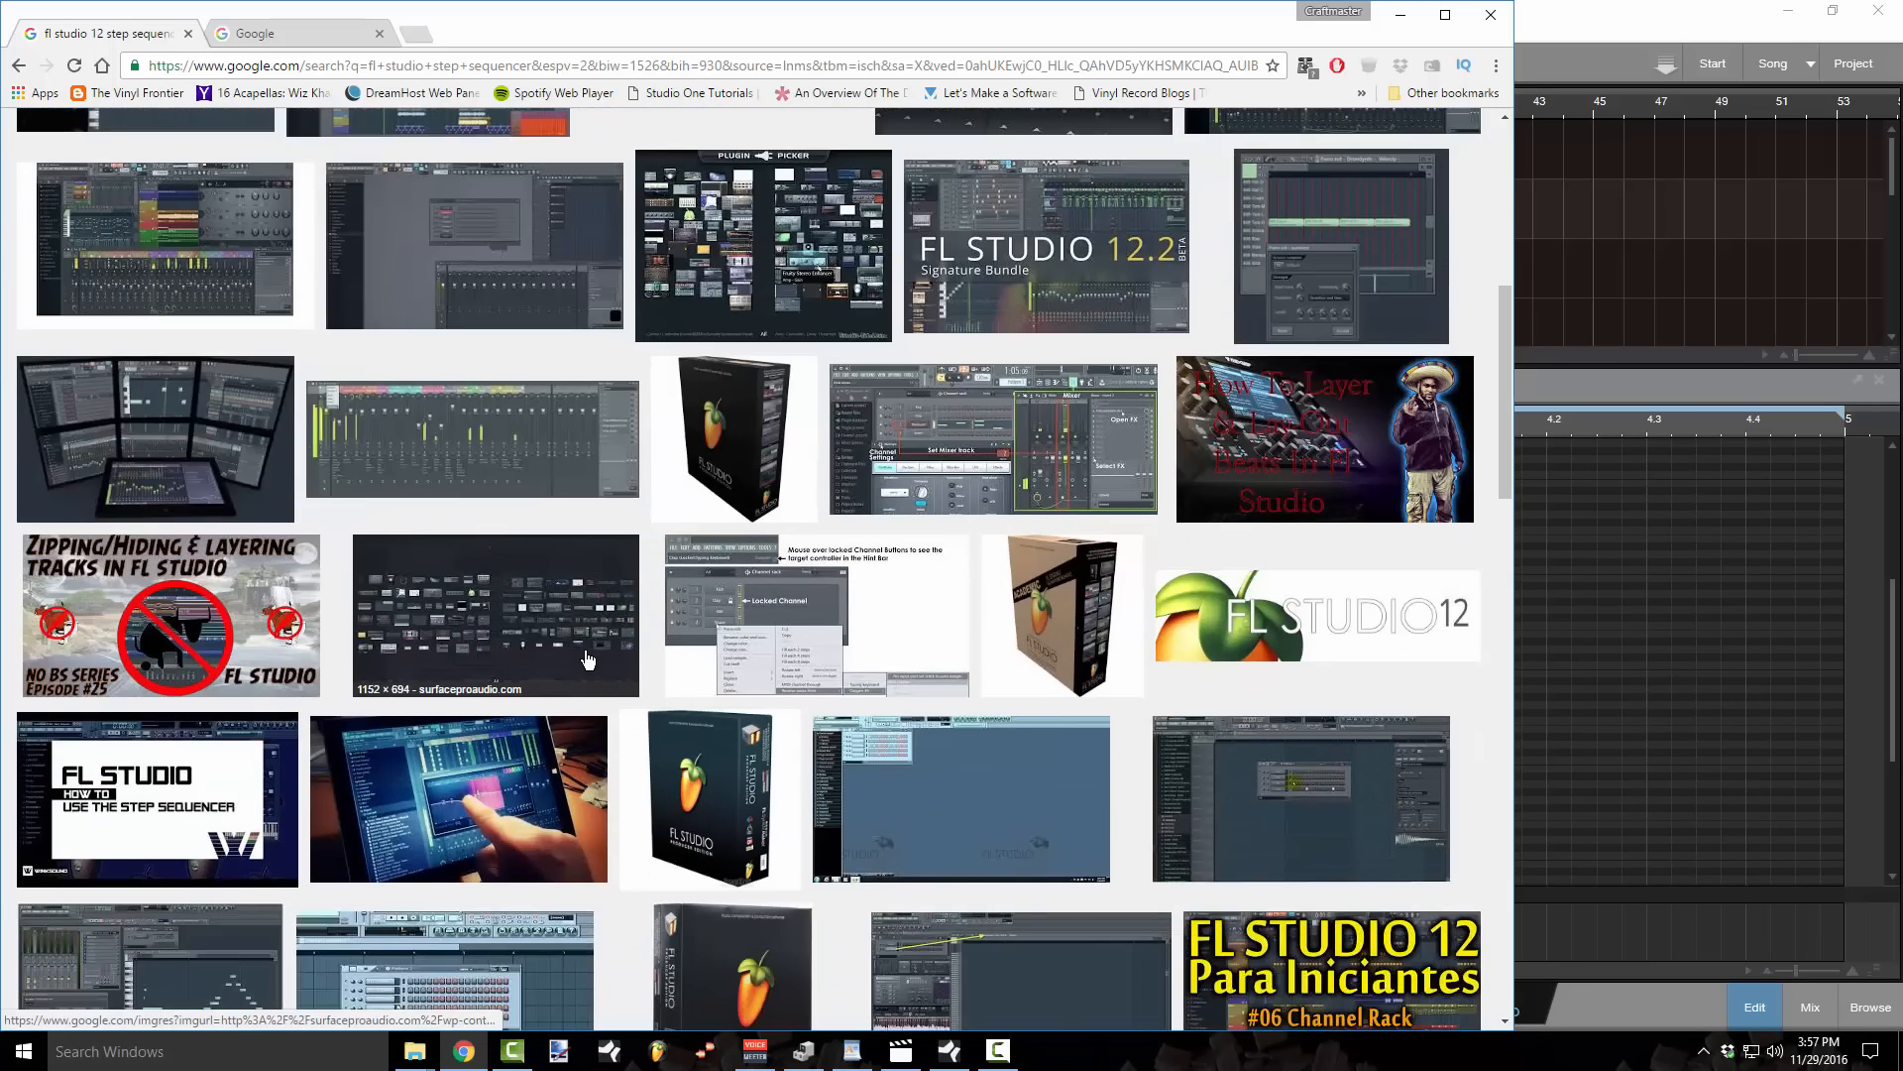
scroll(562, 730, "down", 2)
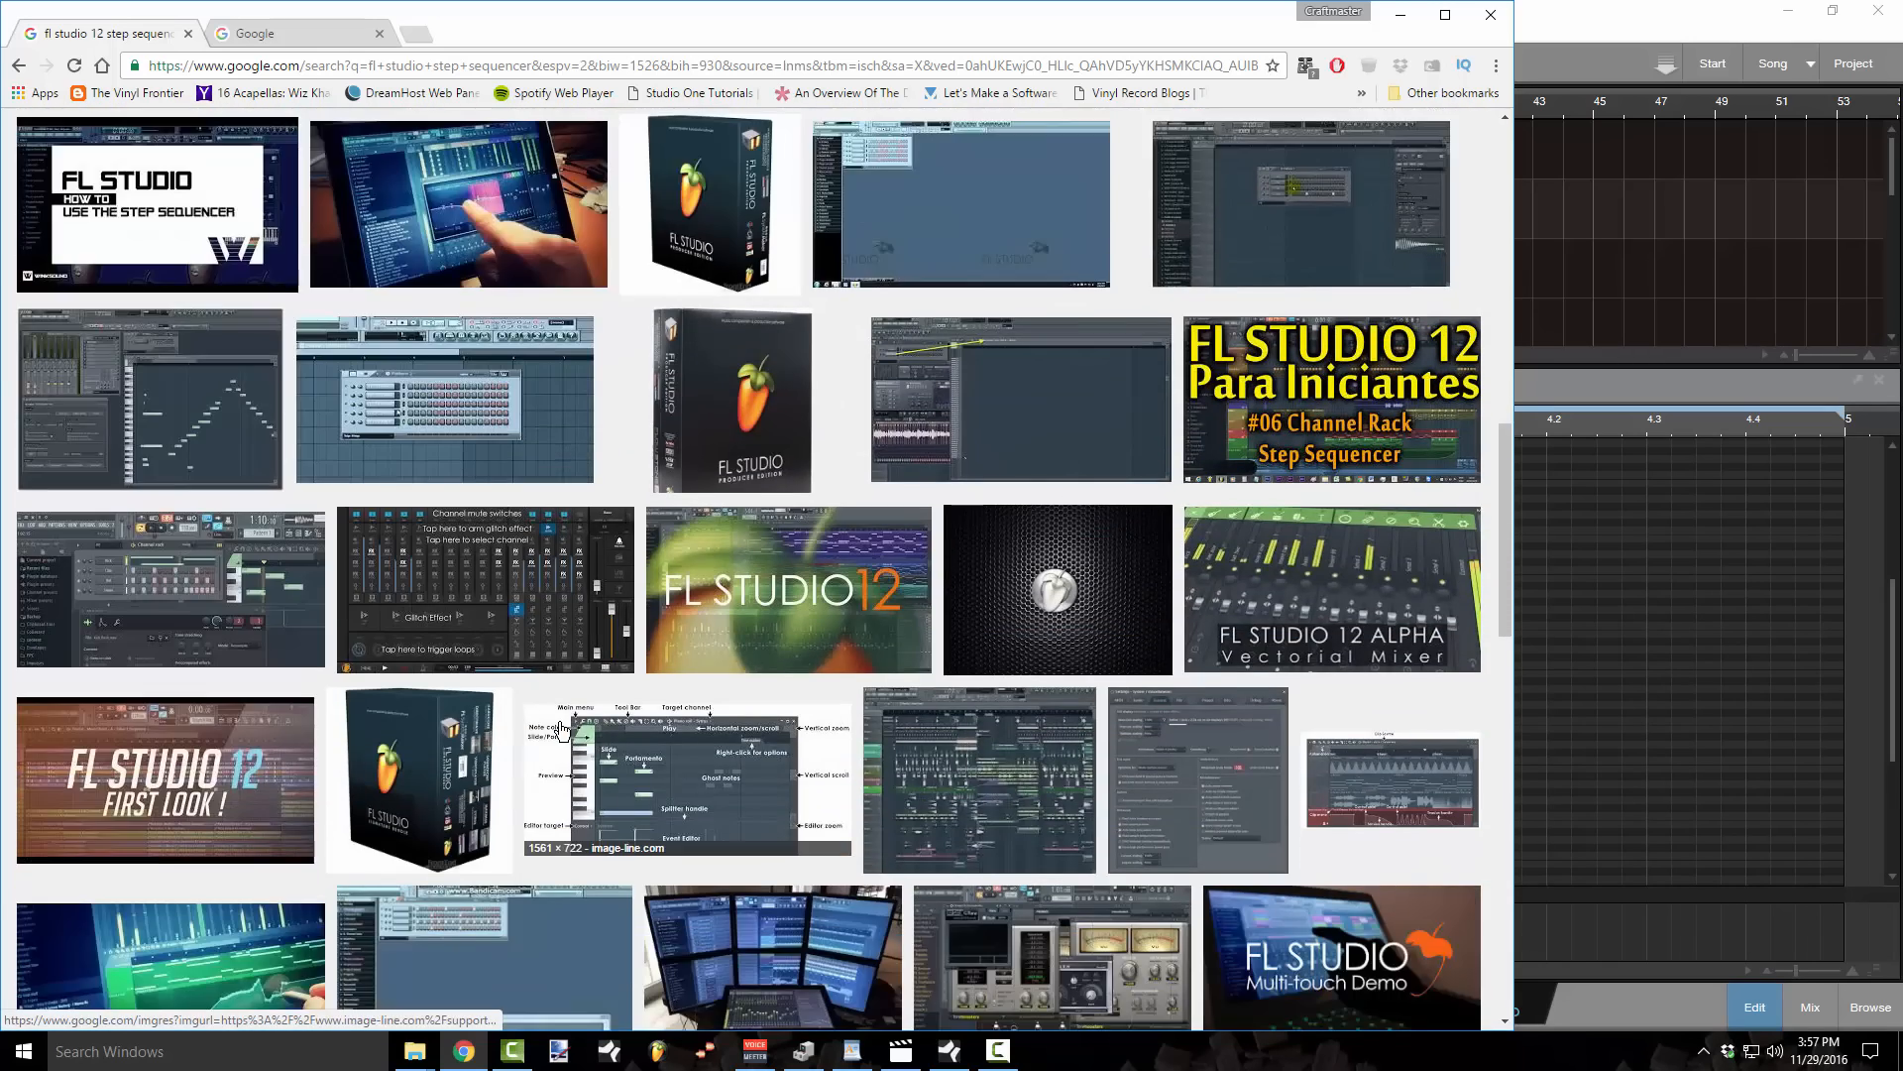
scroll(561, 731, "down", 5)
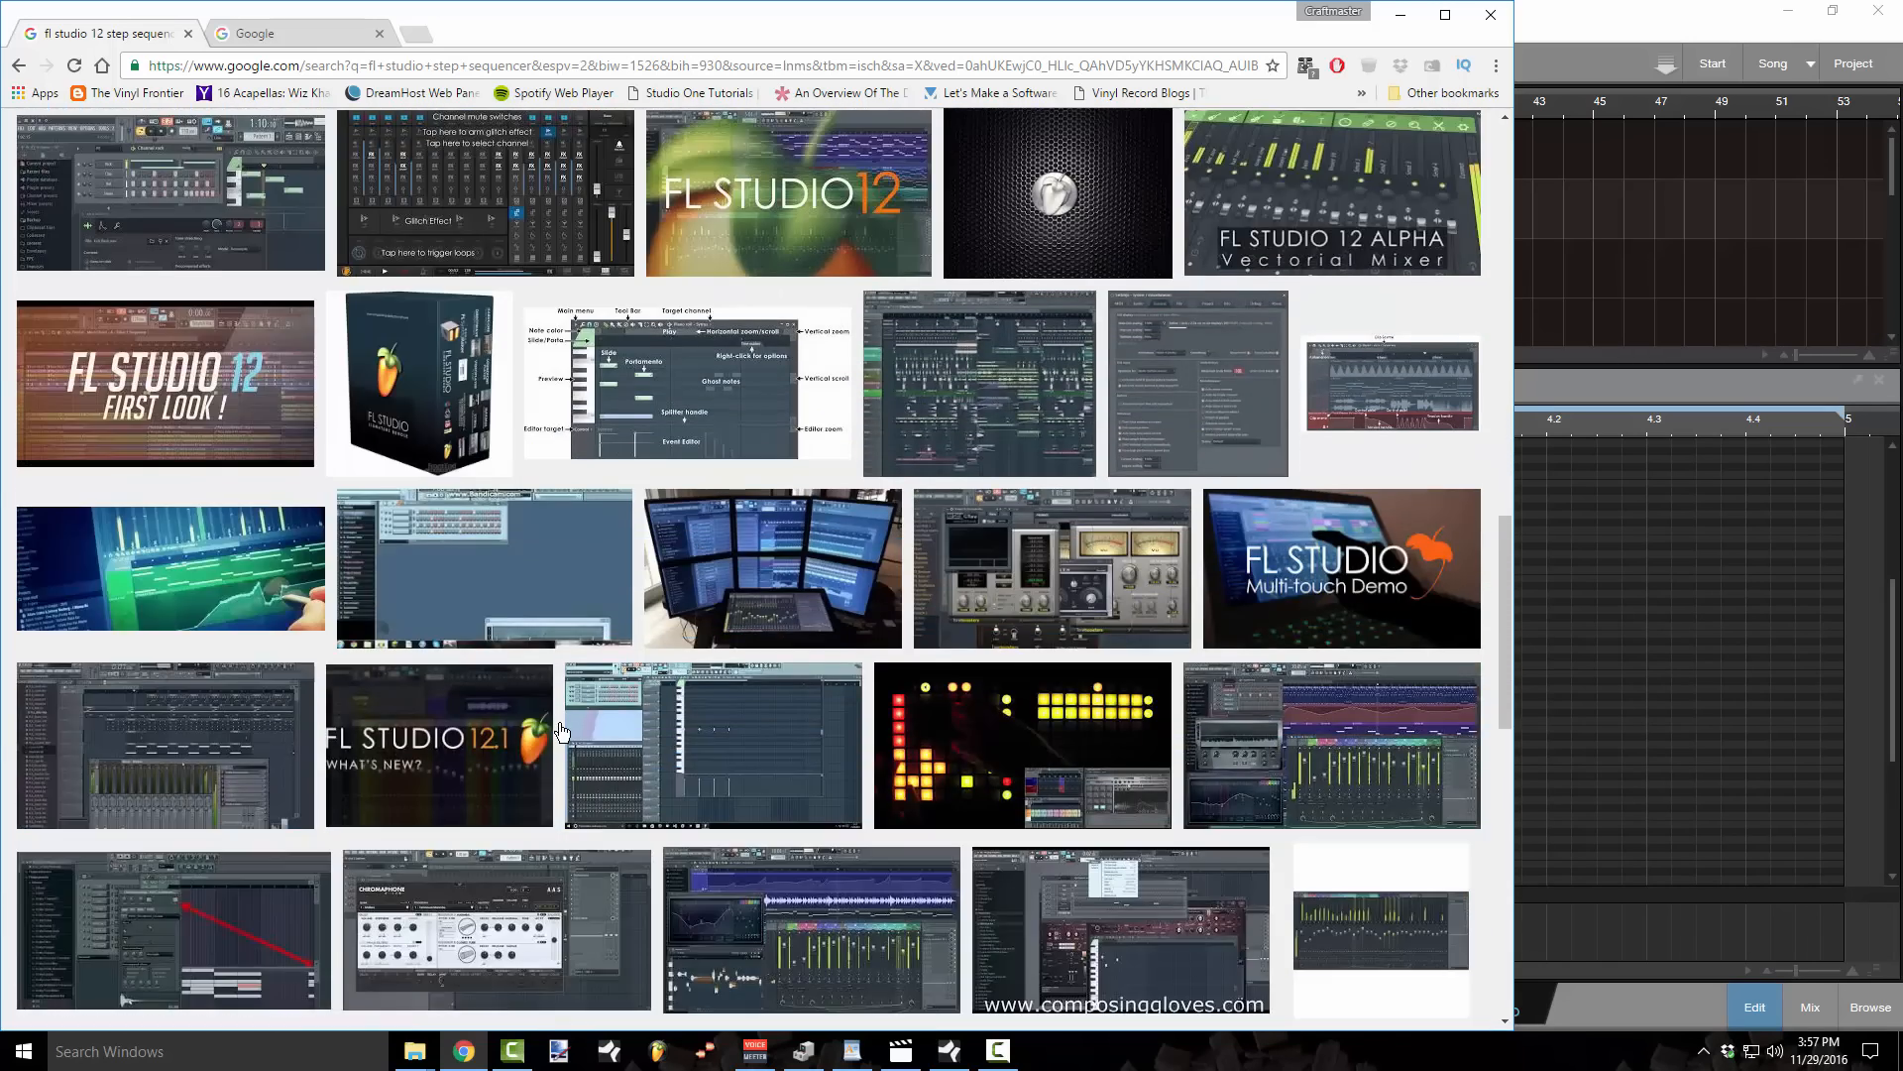
scroll(561, 731, "up", 6)
scroll(561, 725, "up", 15)
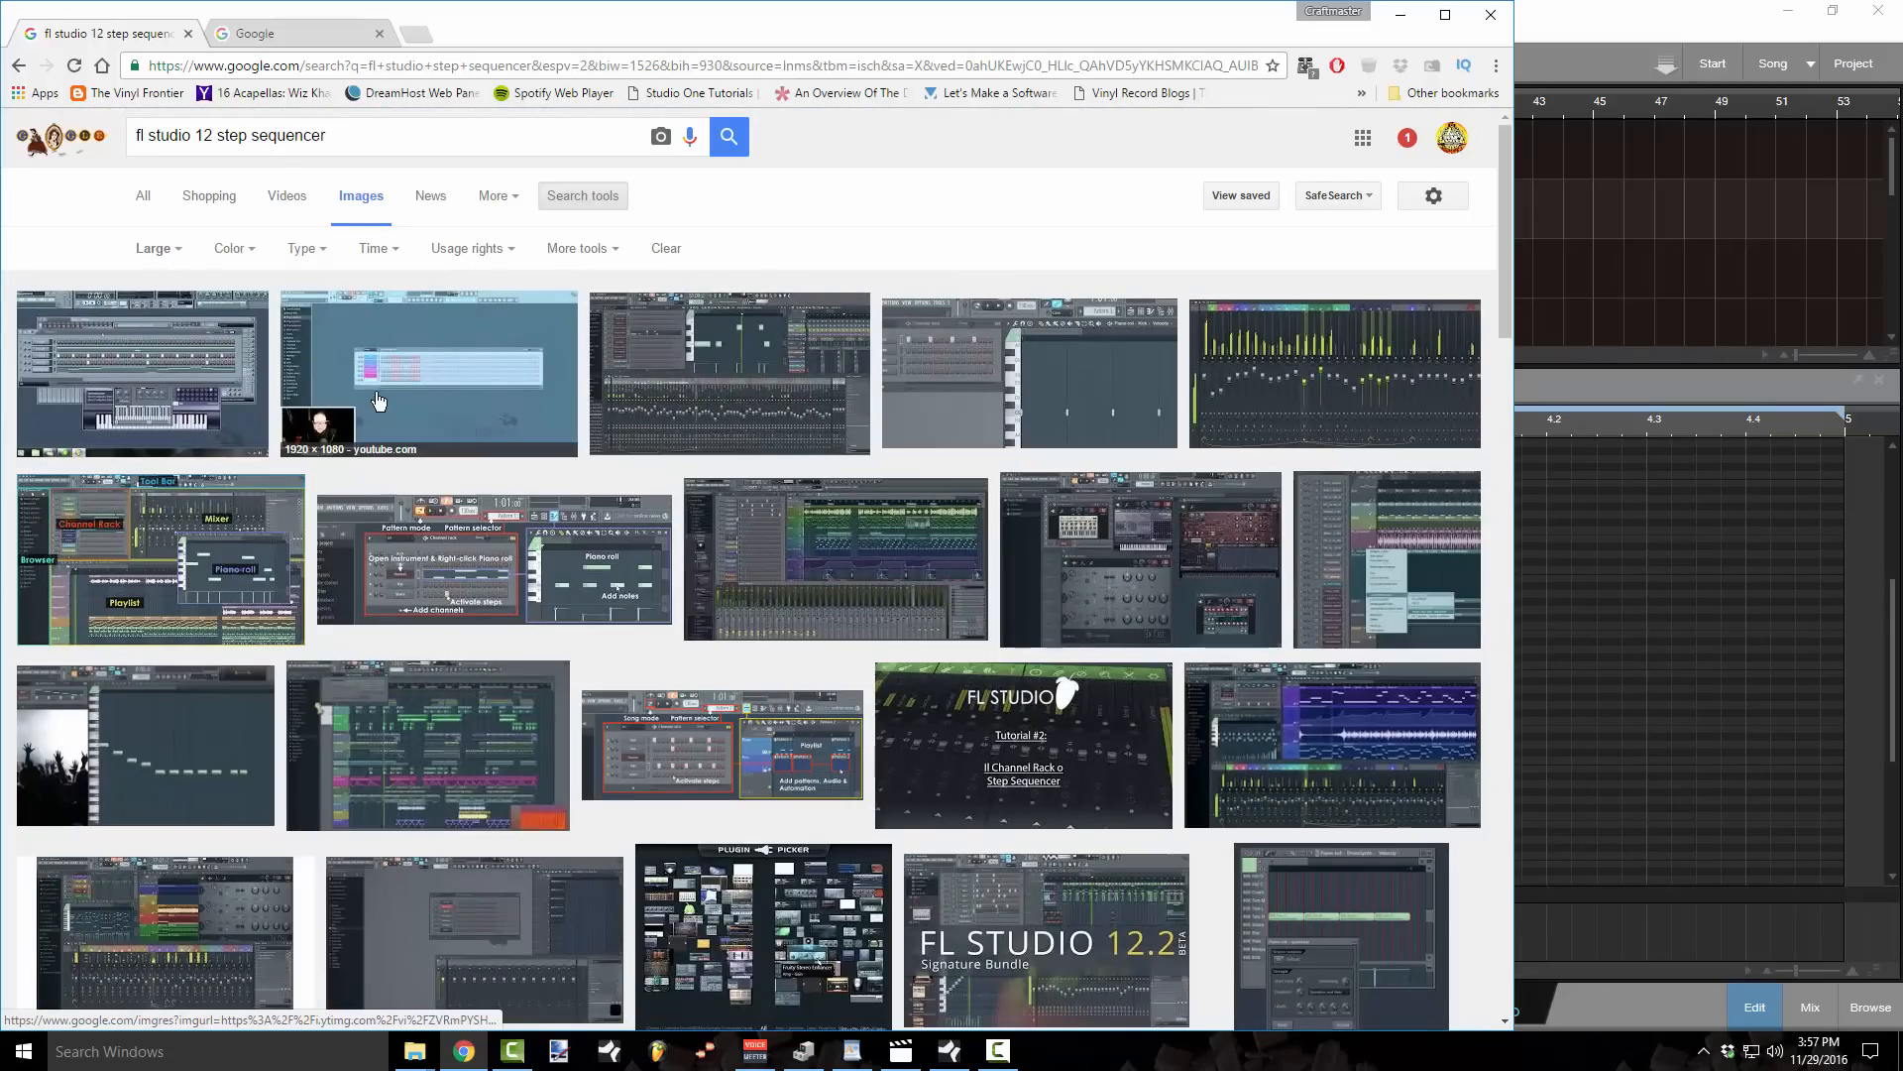
left_click(195, 378)
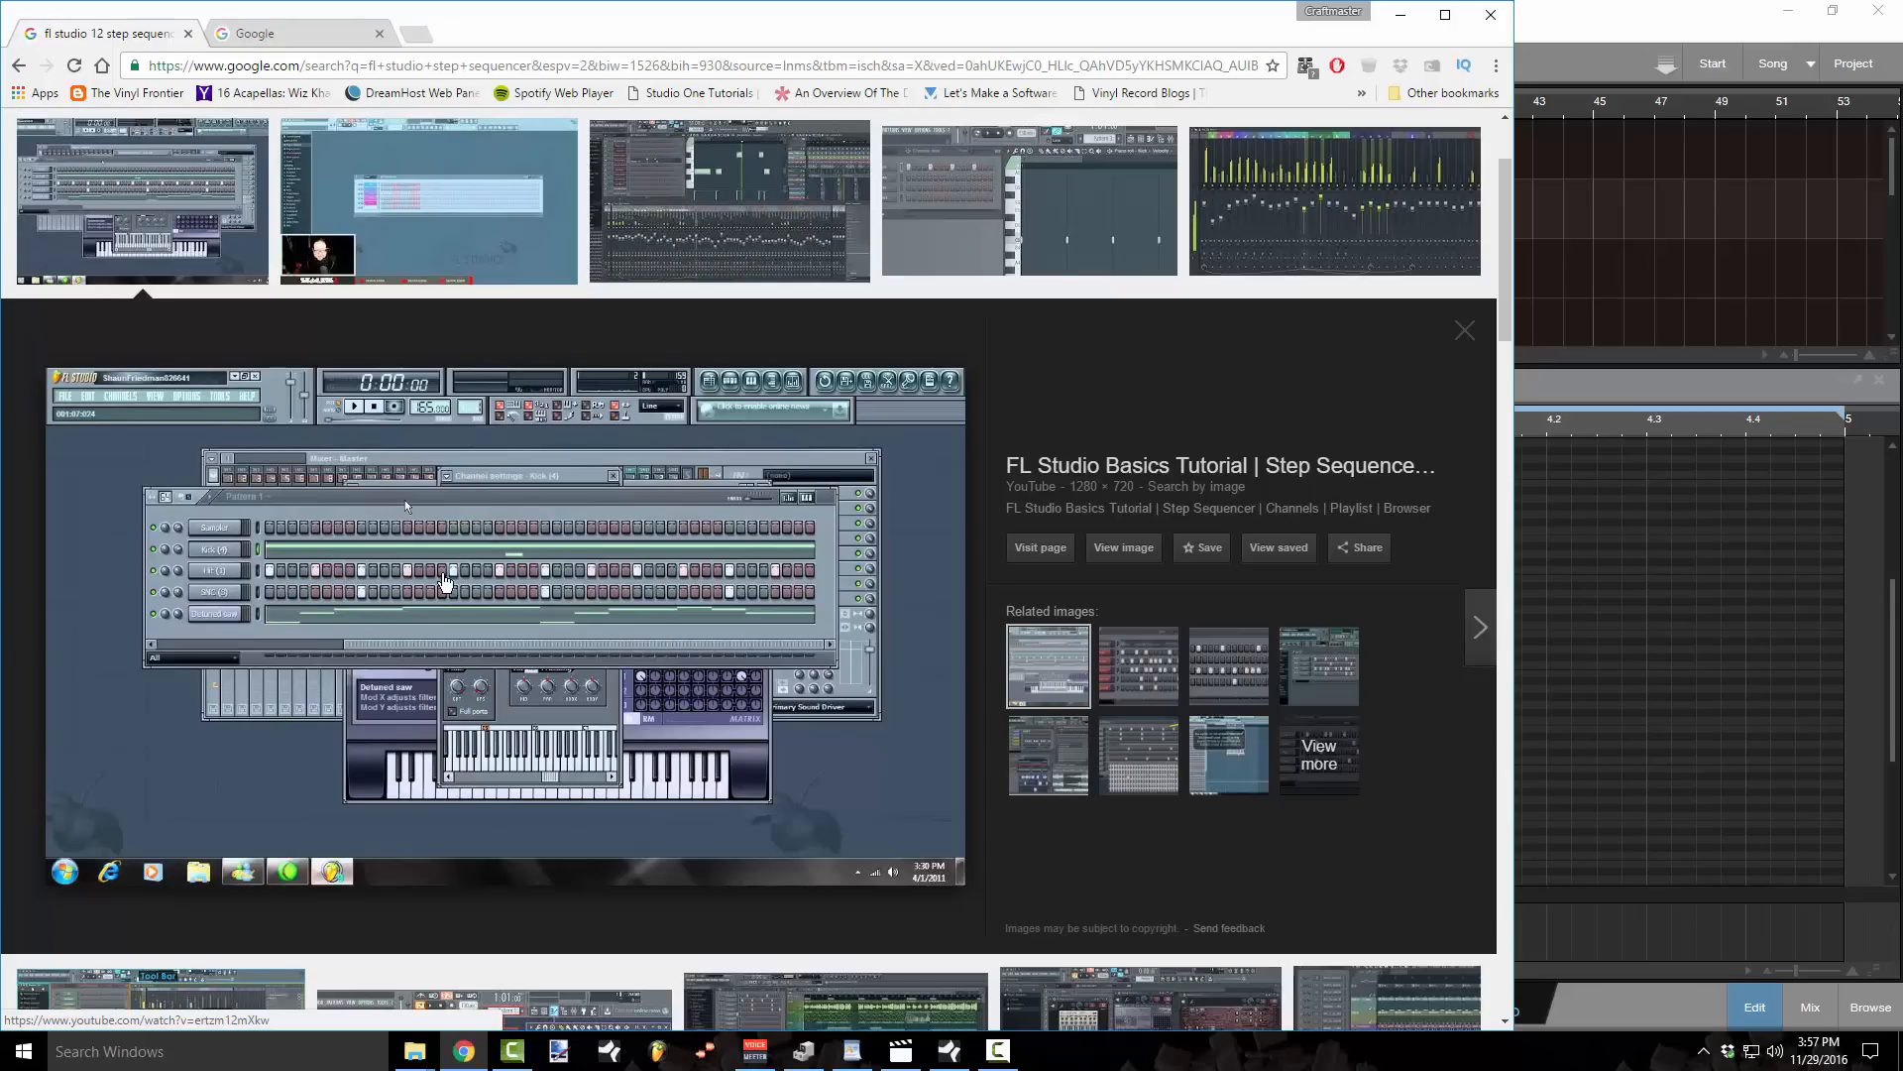
left_click(1404, 16)
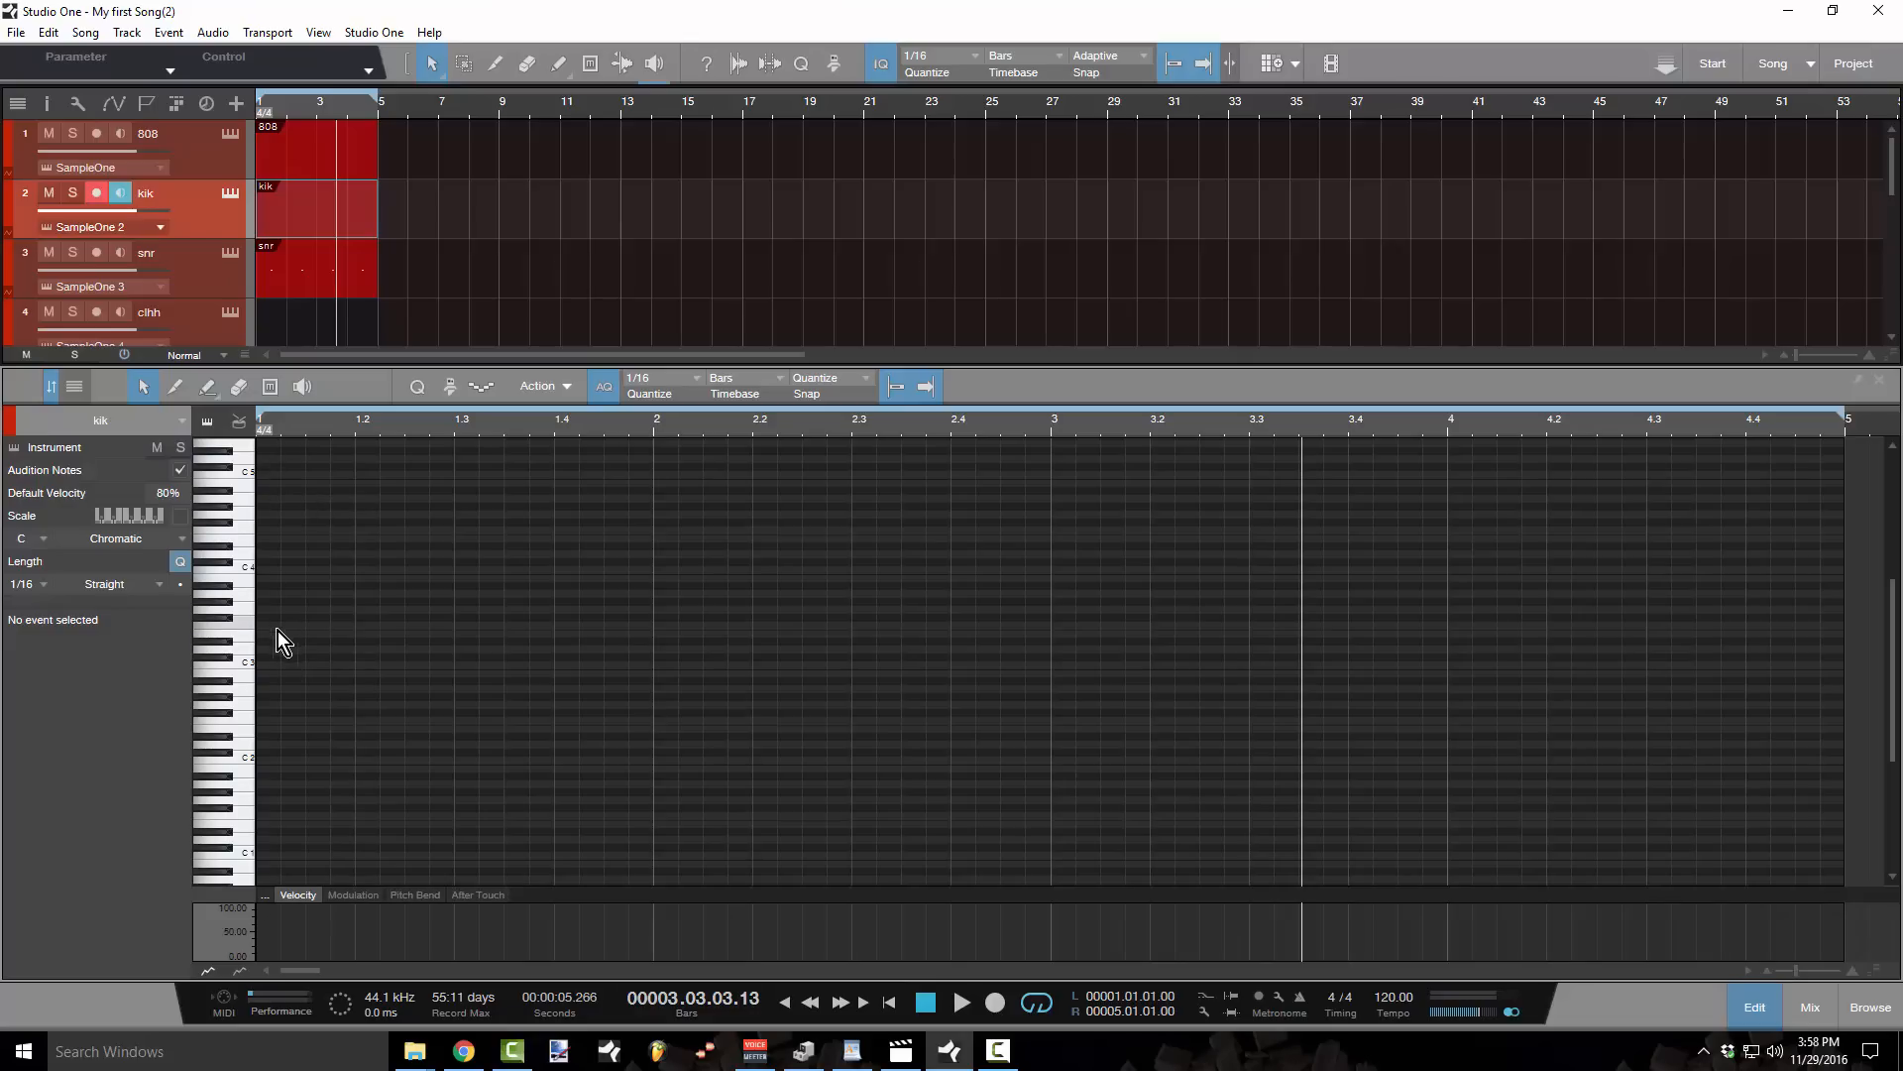
- Place a 1/16 note on C 3 at the start of the kik part and turn off Audition Notes
left_click(264, 667)
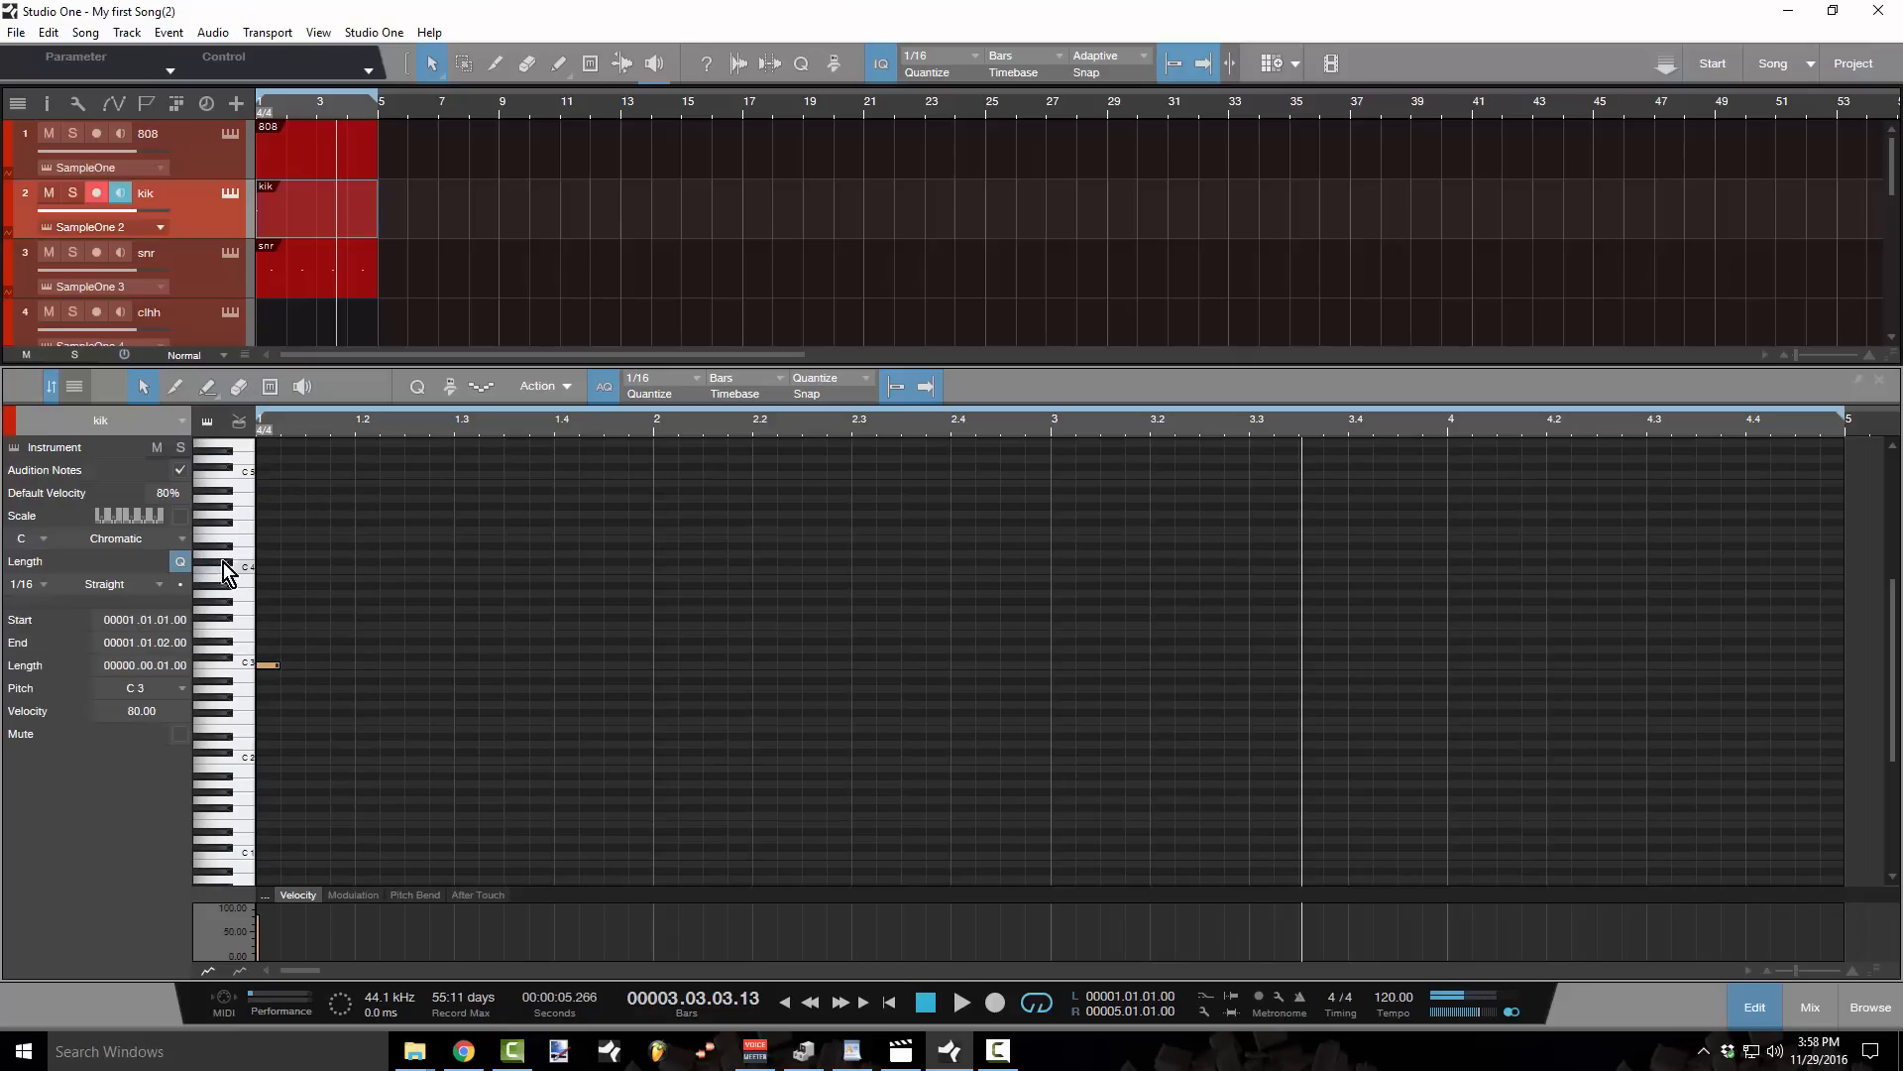
left_click(180, 468)
- Fill the rest of bar 1 with consecutive 1/16 notes on C 3, and delete all the notes in the kik part
left_click(301, 668)
double_click(302, 669)
double_click(319, 668)
double_click(342, 668)
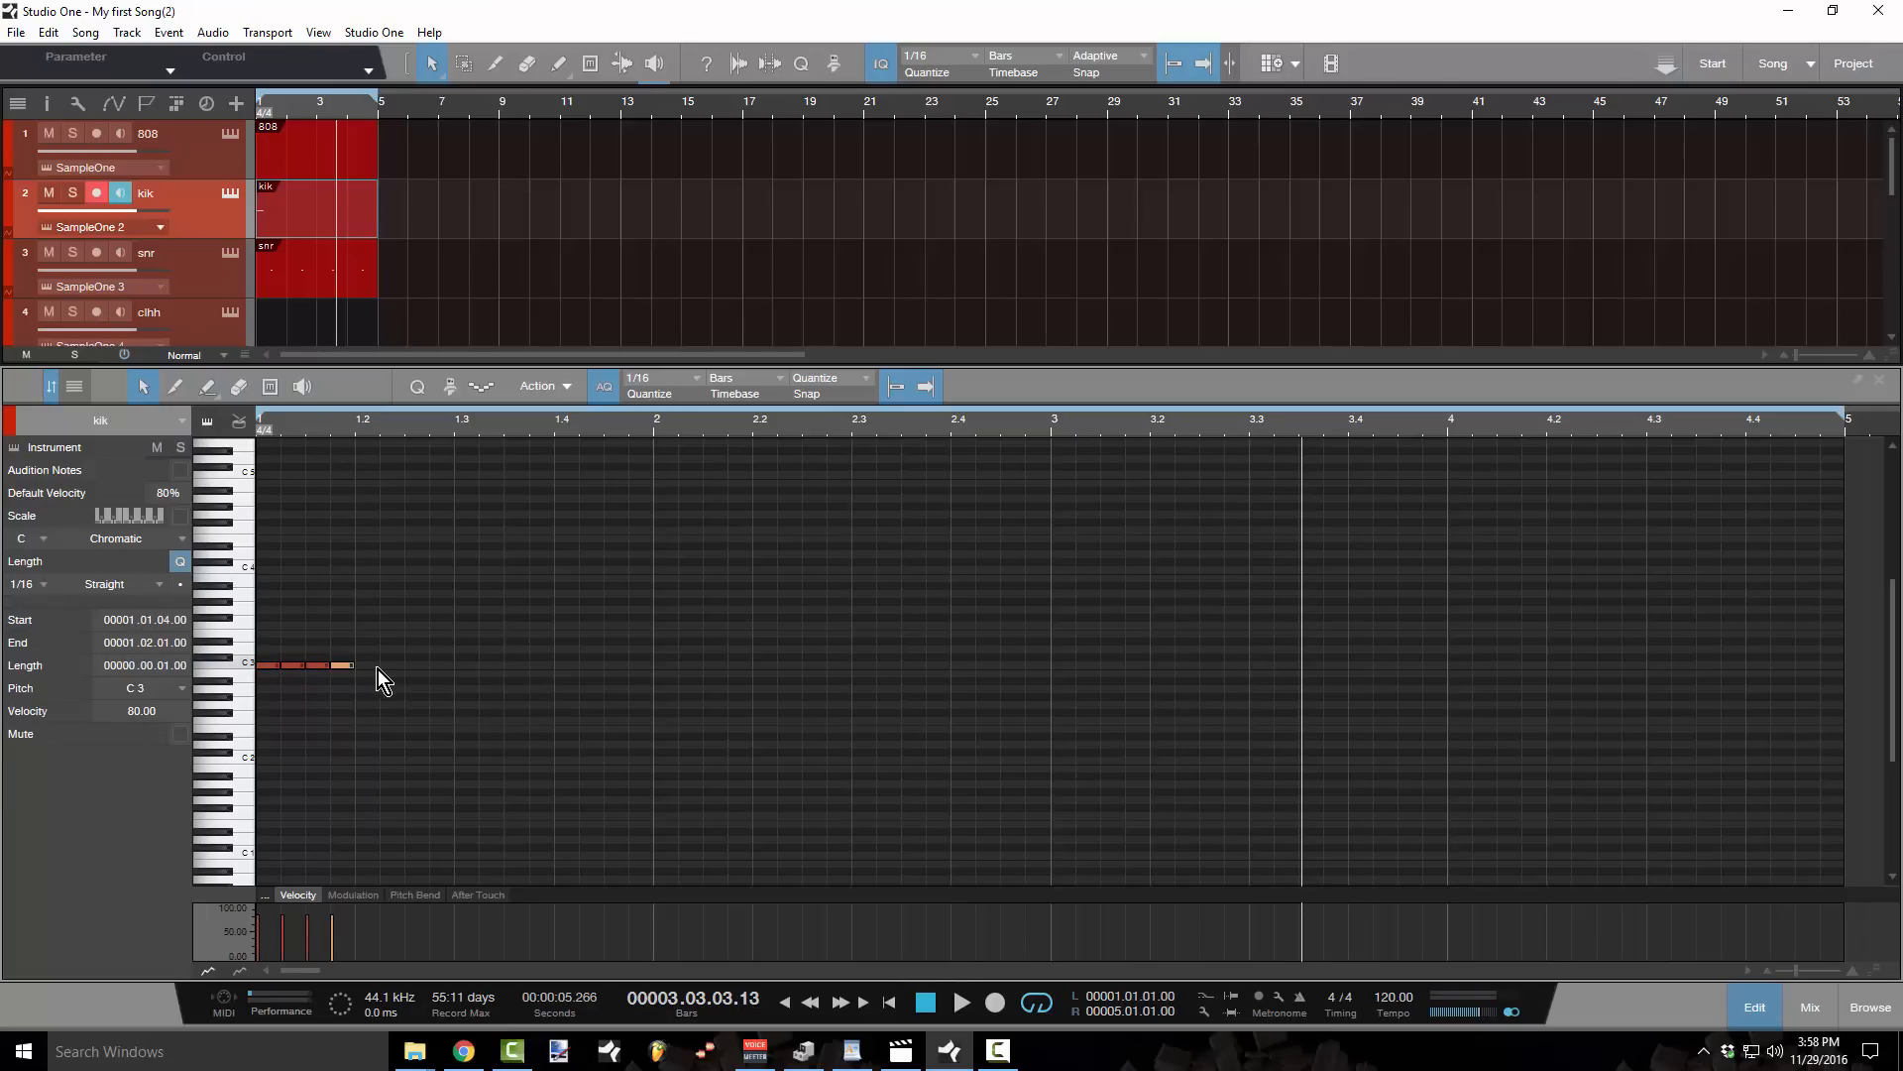
double_click(371, 668)
double_click(391, 669)
double_click(414, 665)
double_click(443, 666)
double_click(461, 668)
double_click(490, 669)
double_click(517, 668)
double_click(537, 668)
double_click(563, 668)
double_click(600, 666)
double_click(620, 667)
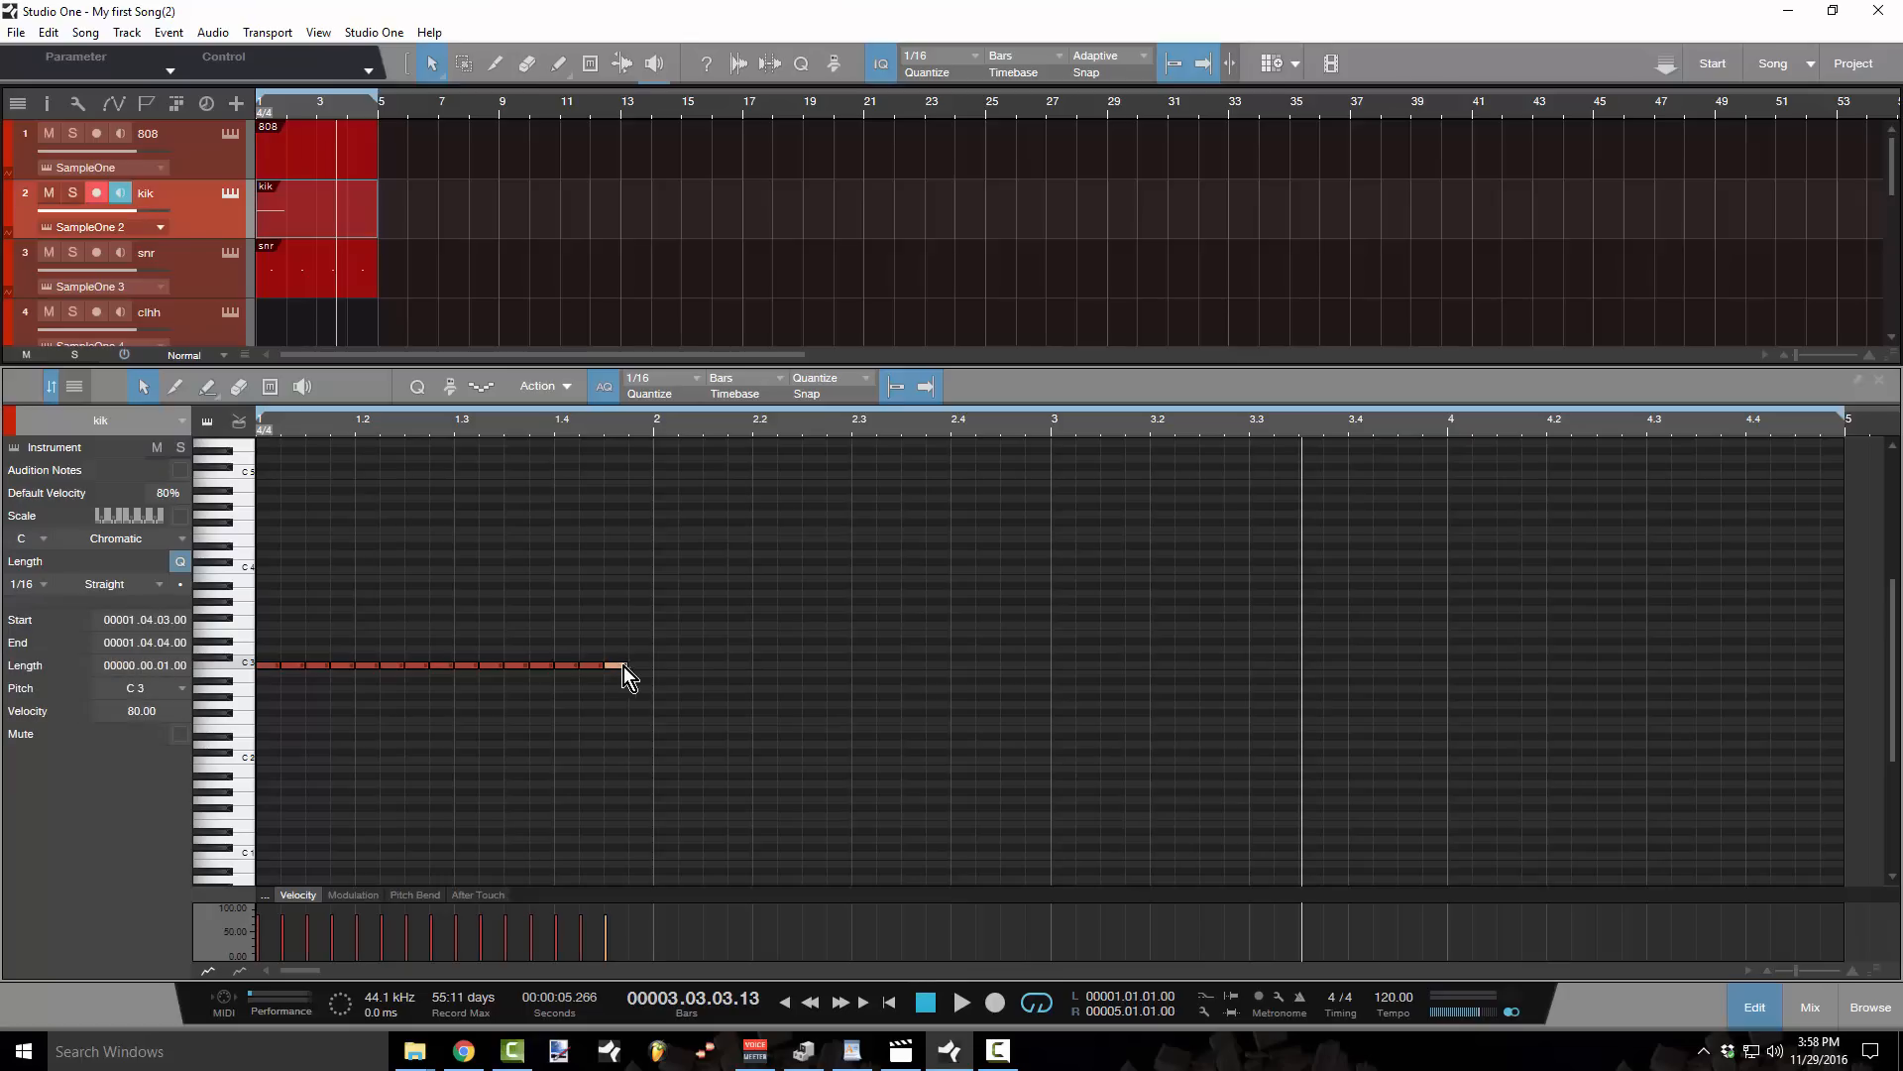
double_click(632, 667)
left_click_drag(700, 670, 146, 664)
key("Delete")
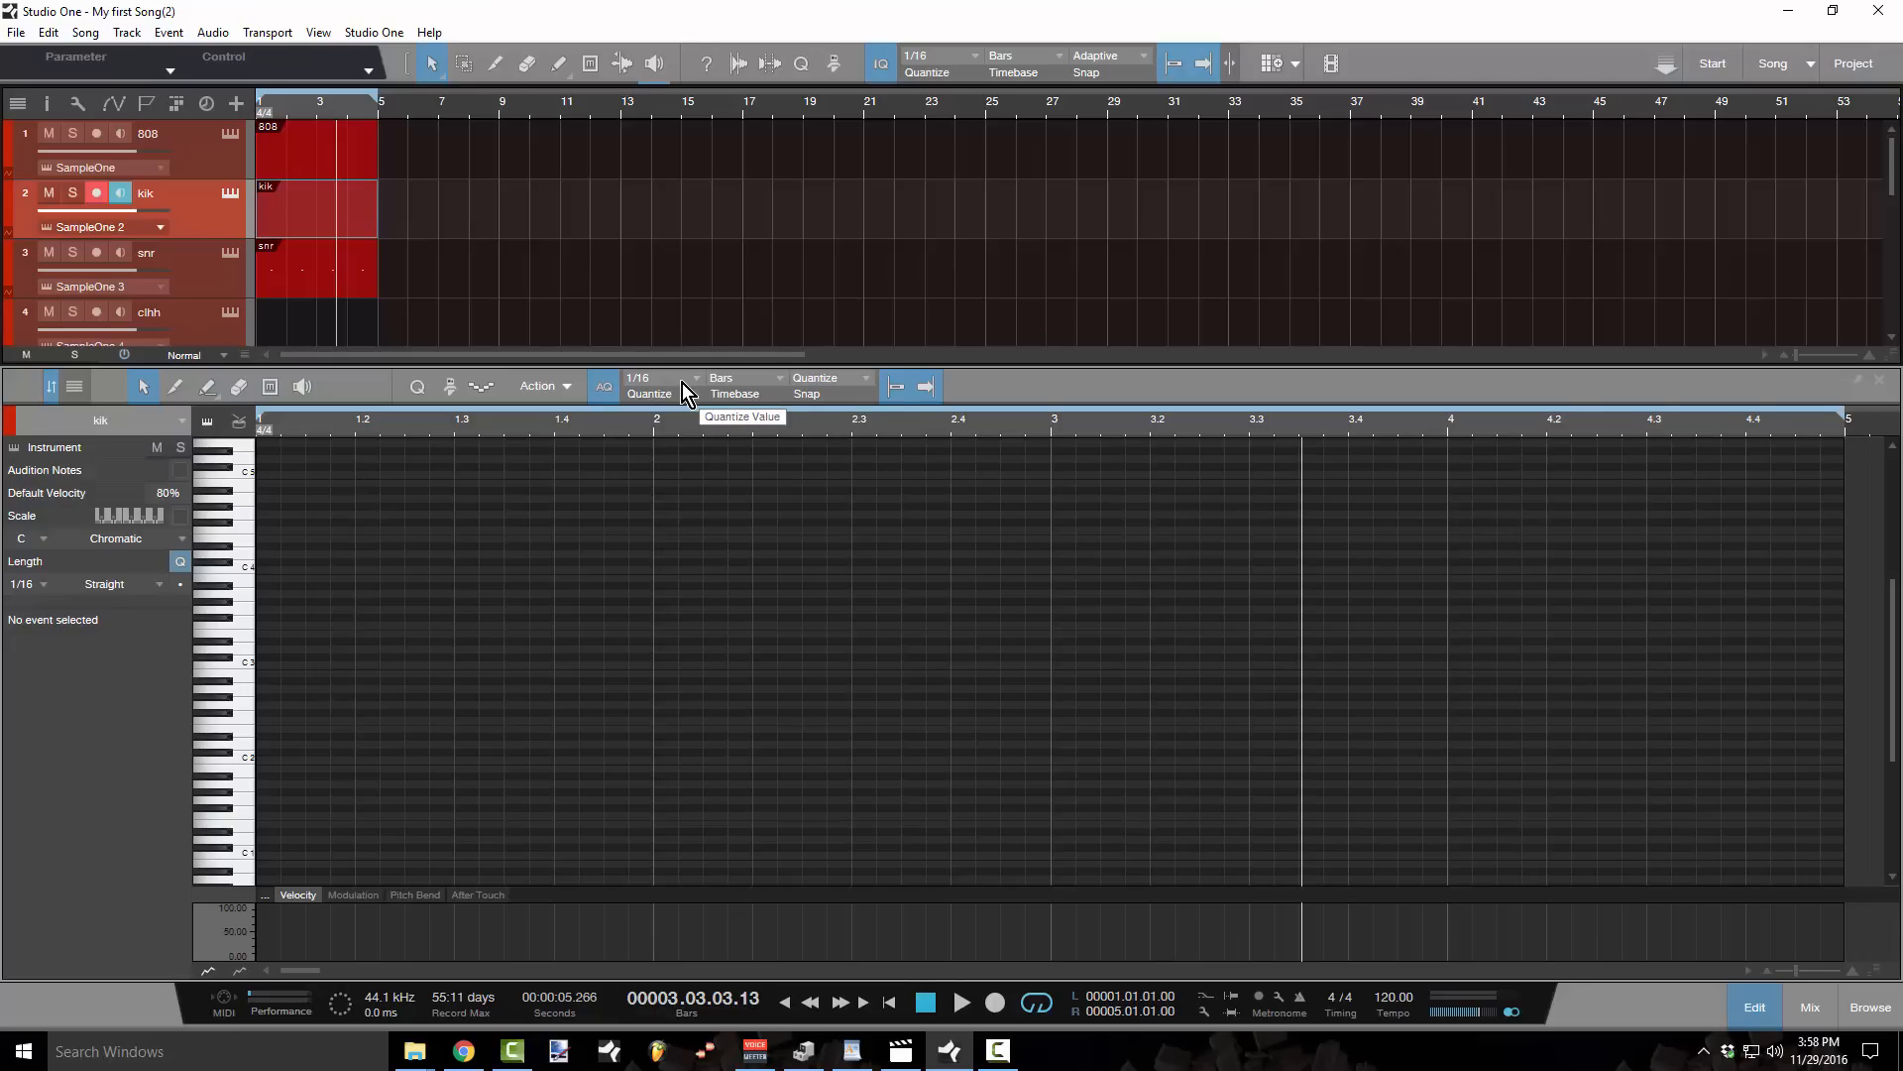
- Set the quantize value to 1/8 and place C 3 notes at 1.1, 2.2, 2.4 and the eighth following 2.4
left_click(682, 382)
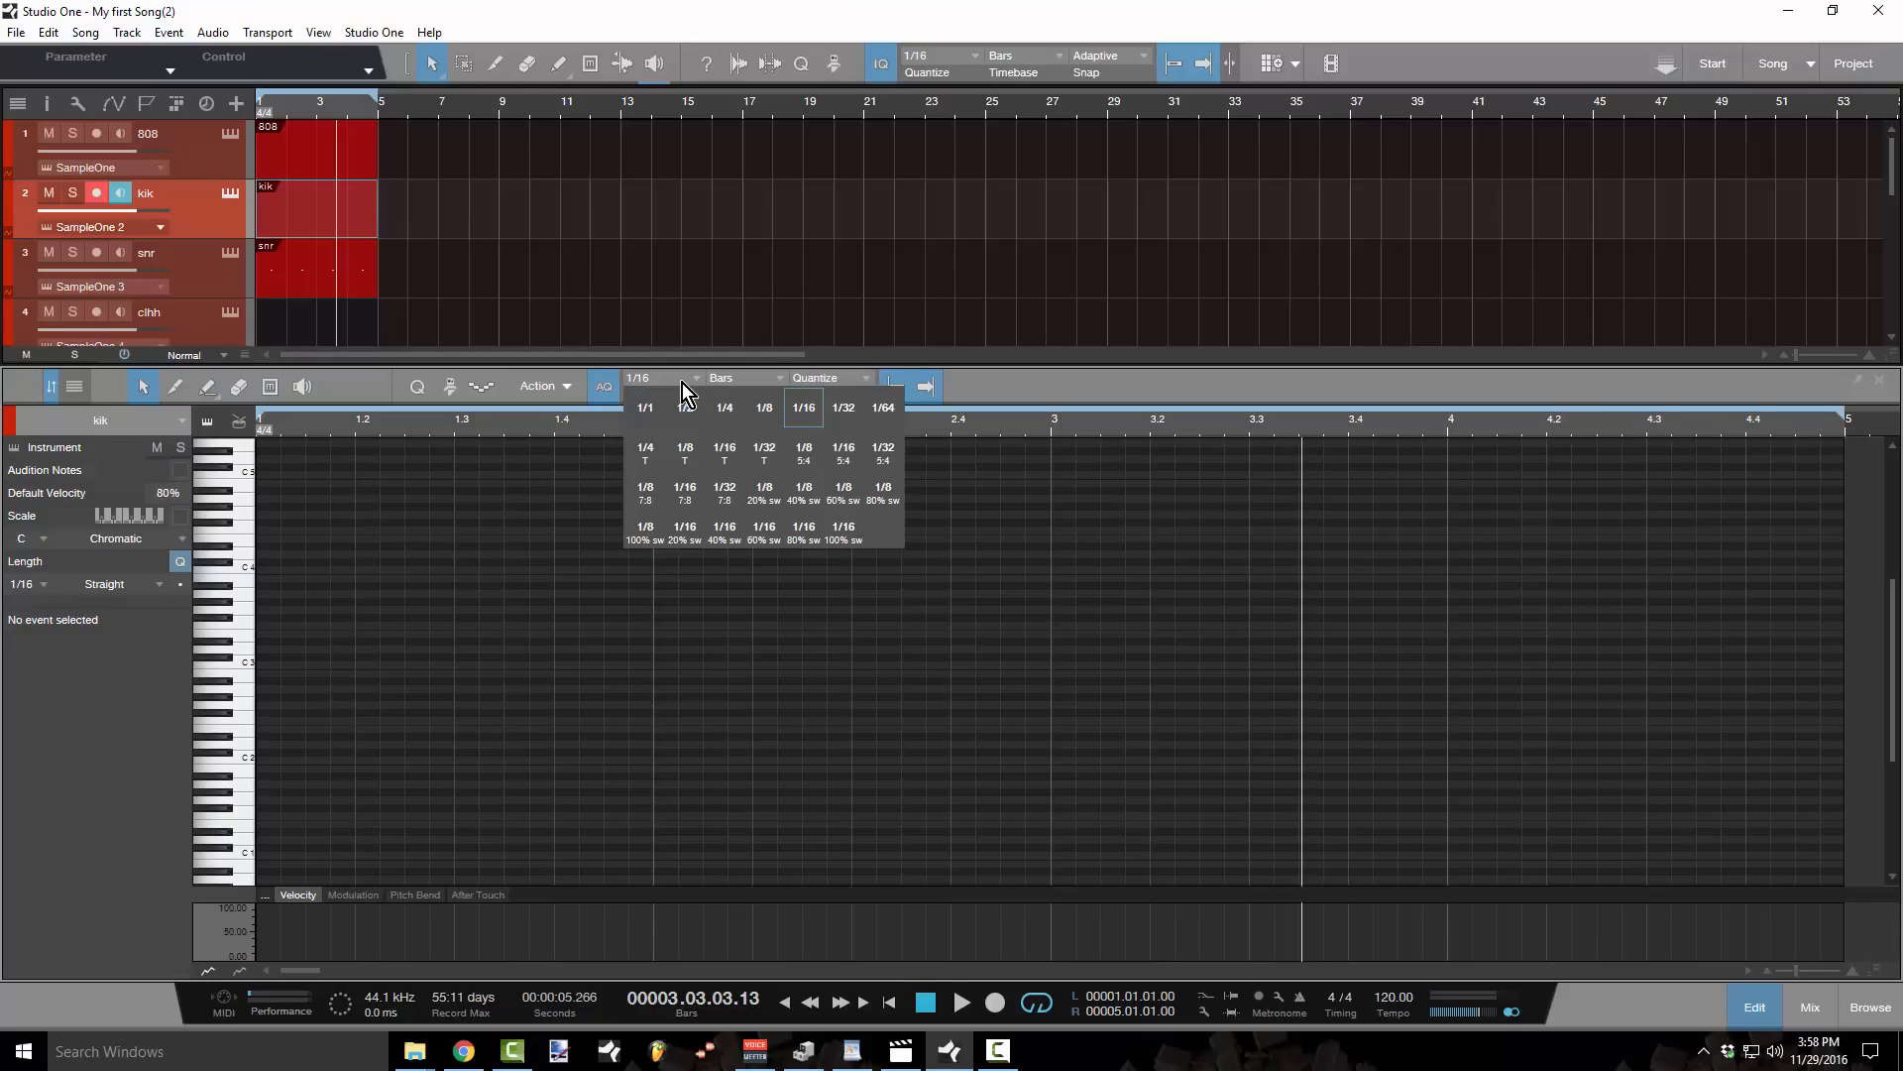
left_click(774, 412)
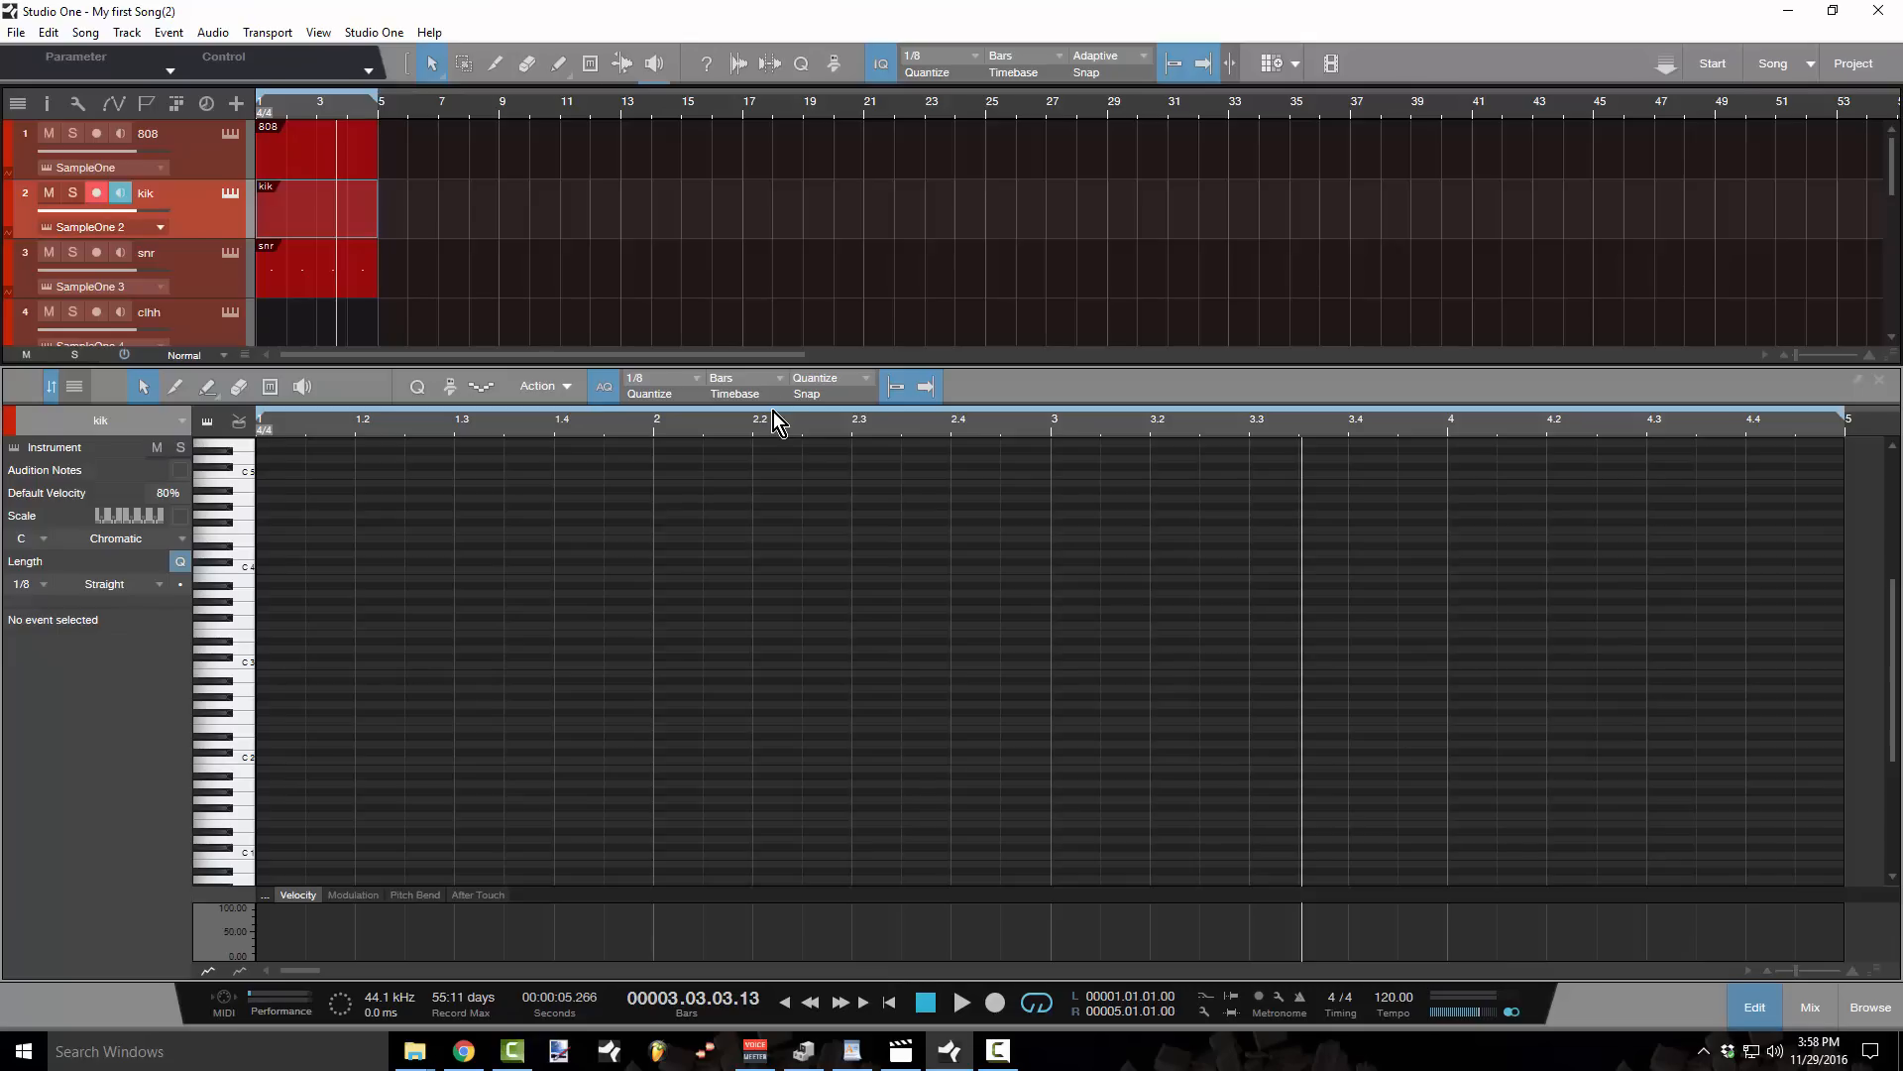
left_click(276, 664)
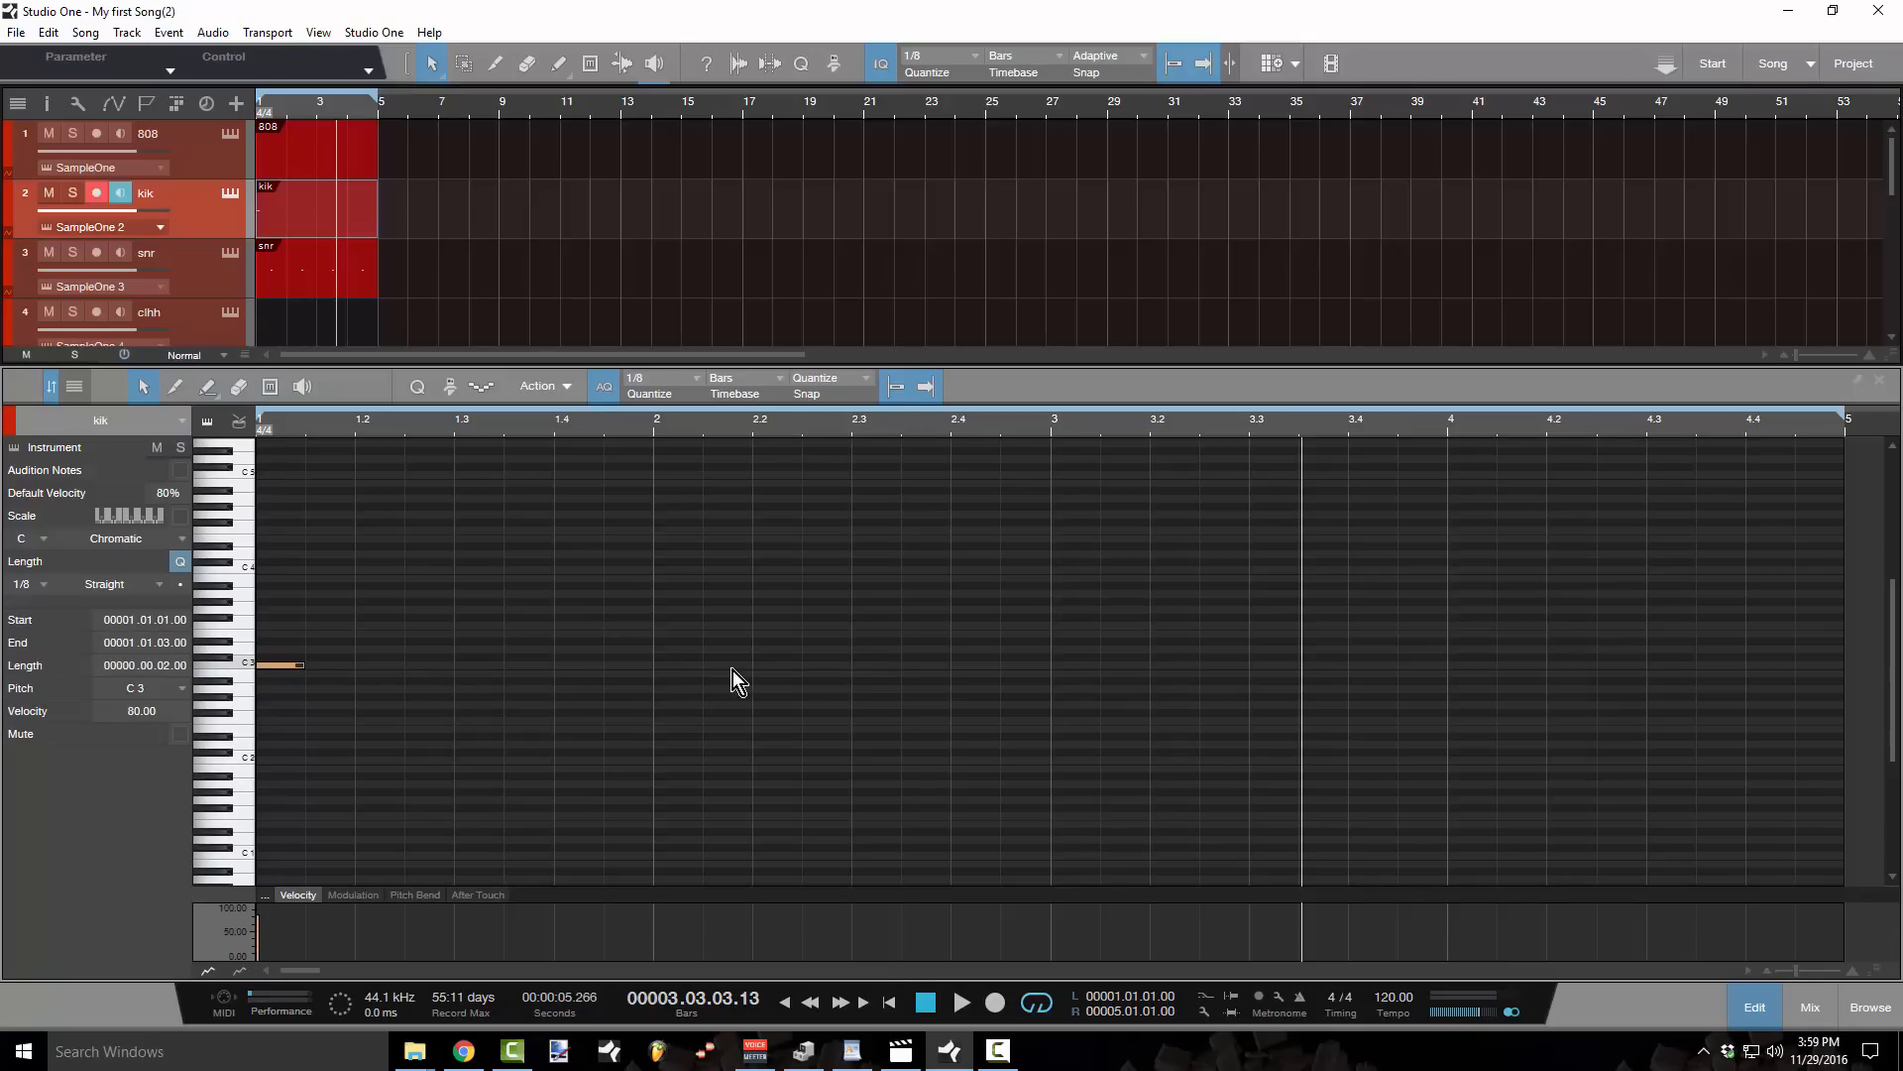
left_click(772, 664)
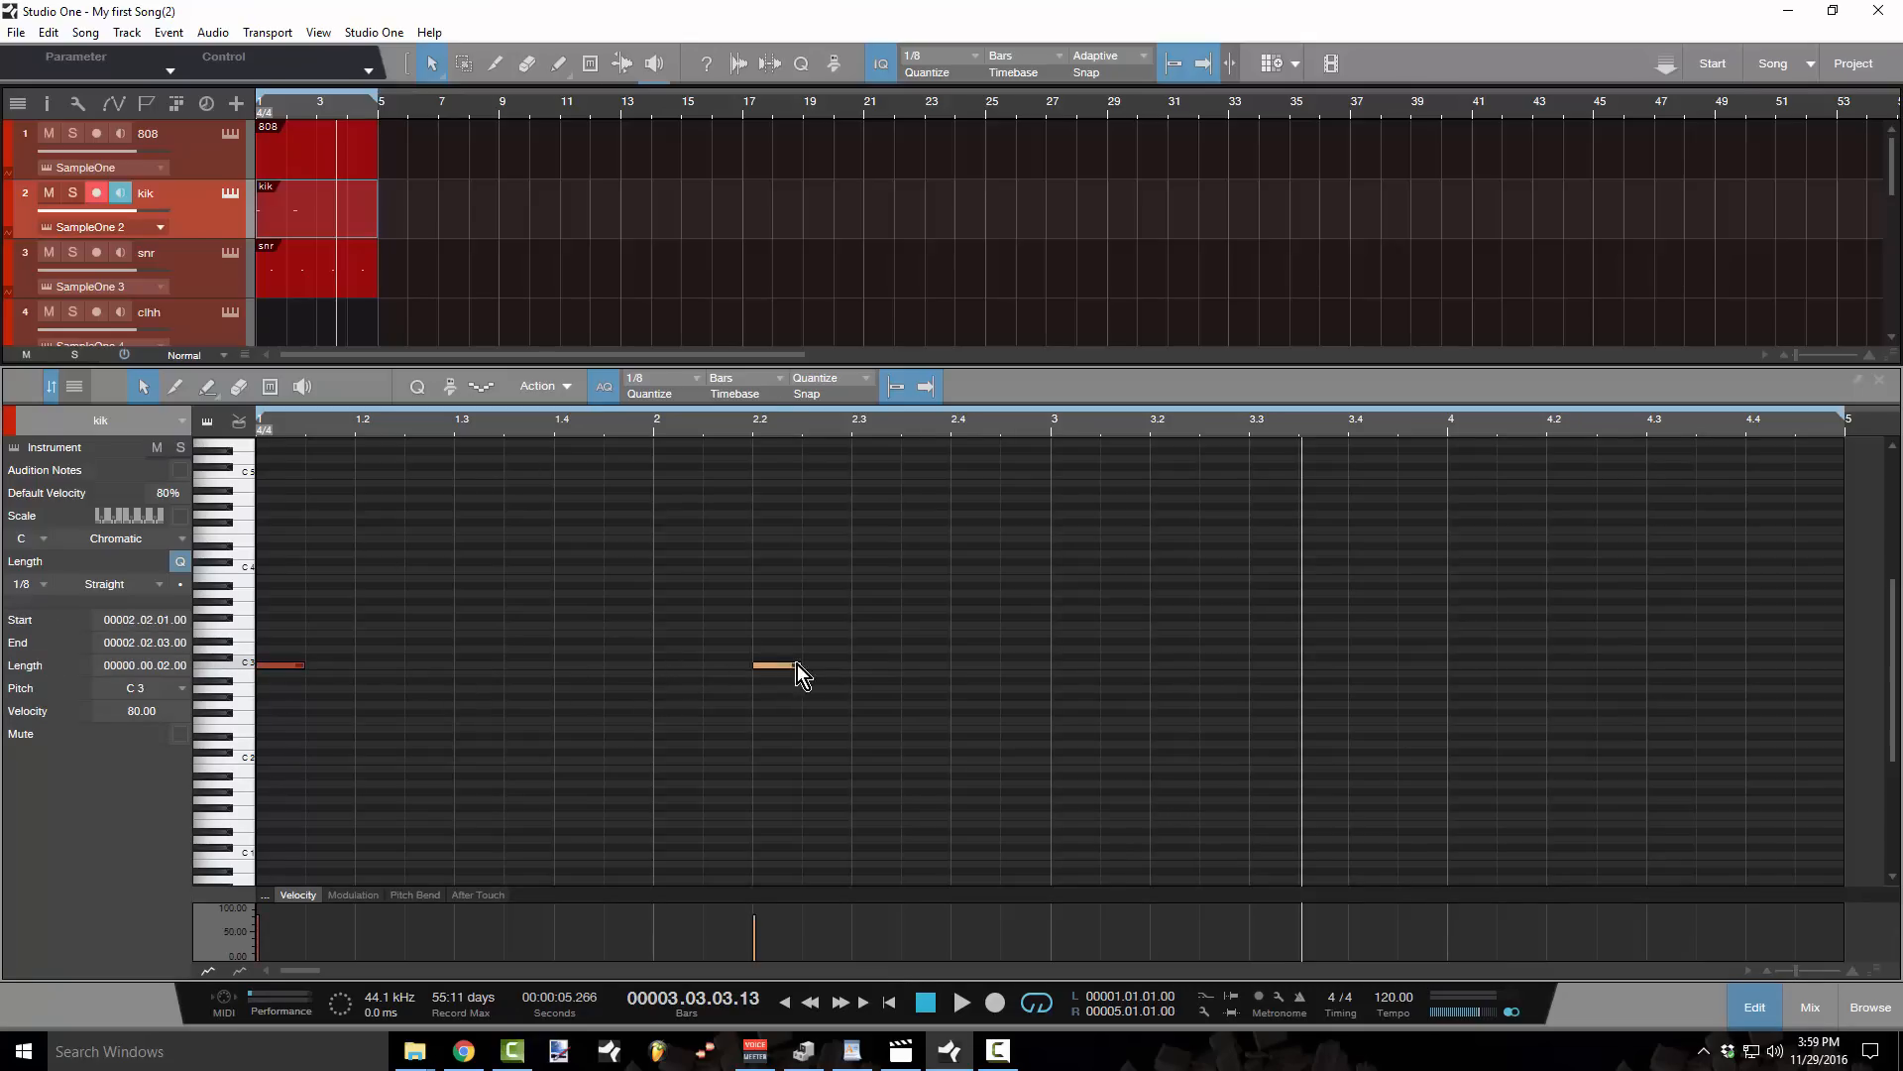
left_click(986, 666)
left_click(1023, 666)
- Duplicate the four kick notes into bars 3 and 4 and play the pattern briefly
left_click_drag(1149, 687, 28, 608)
key("d")
key("space")
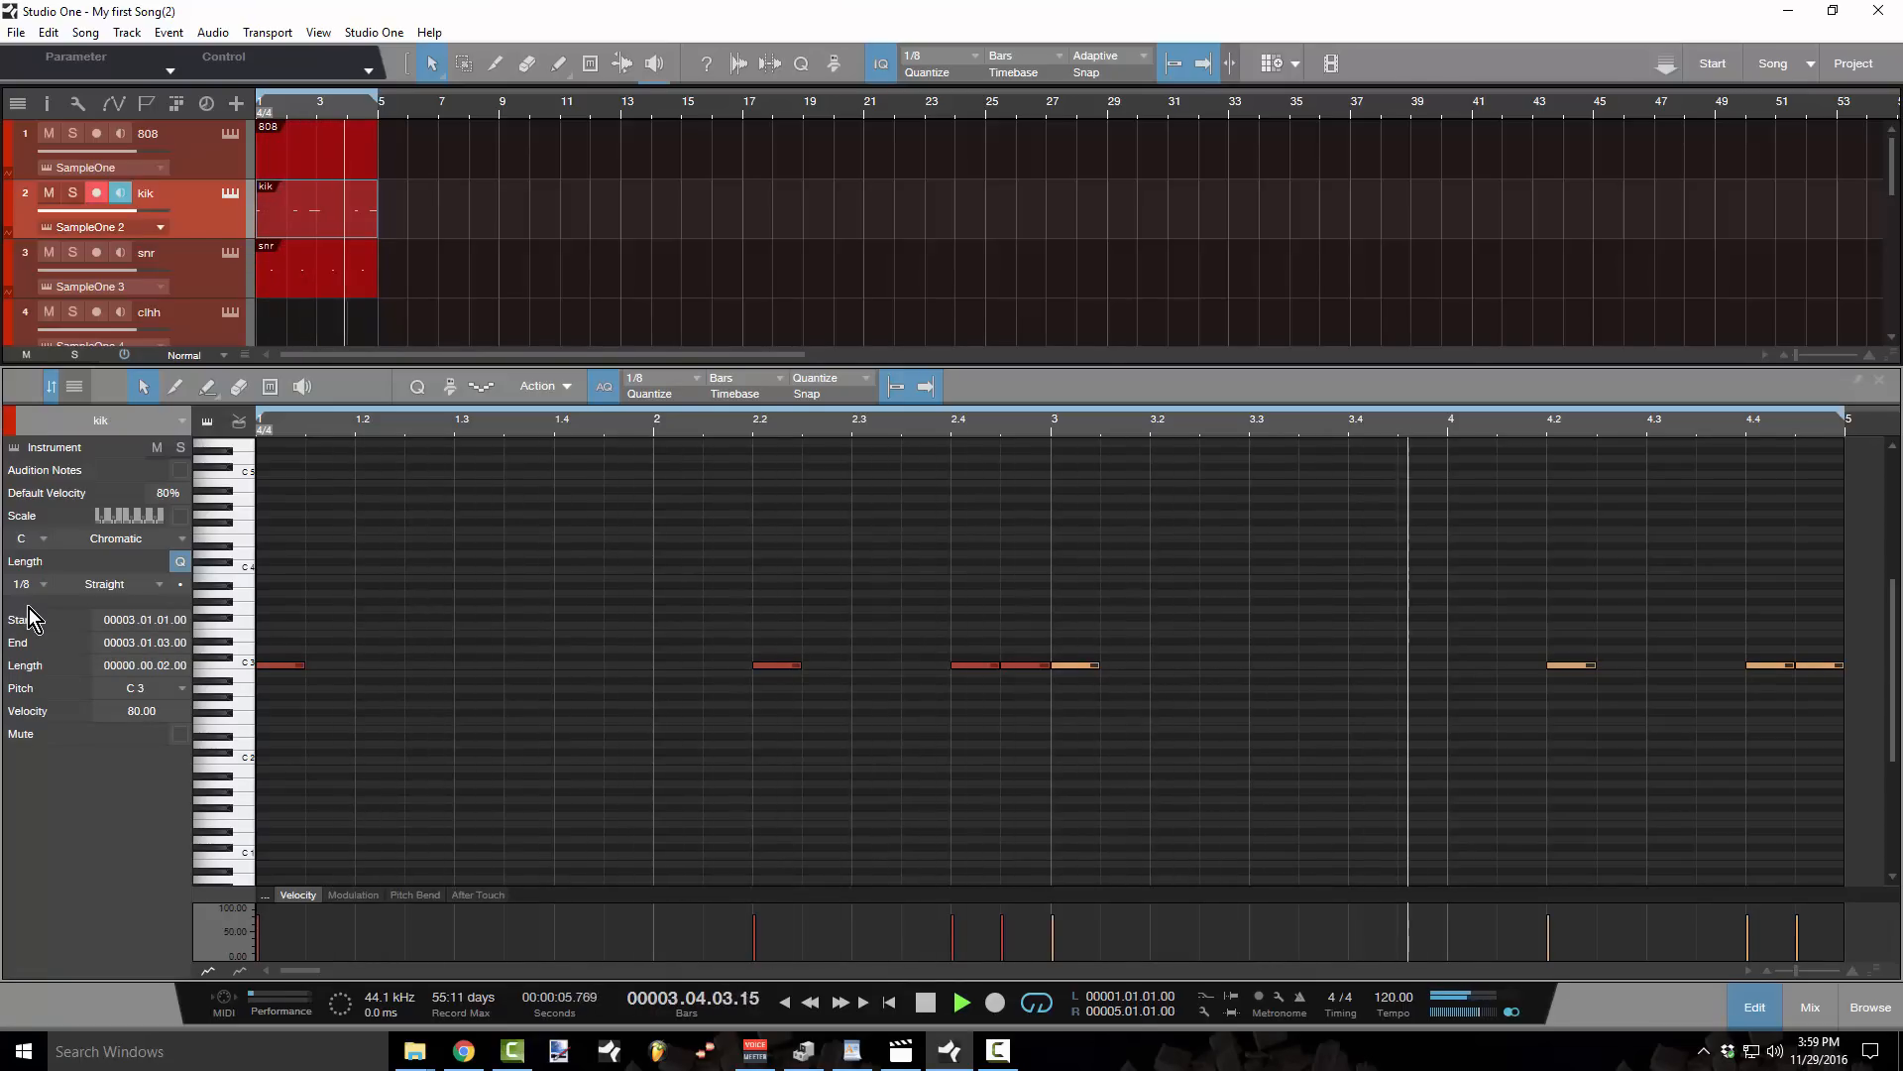
key("space")
- Create a part filling the loop range on the clhh track and draw one B 2 note across all four bars
left_click(281, 331)
double_click(281, 331)
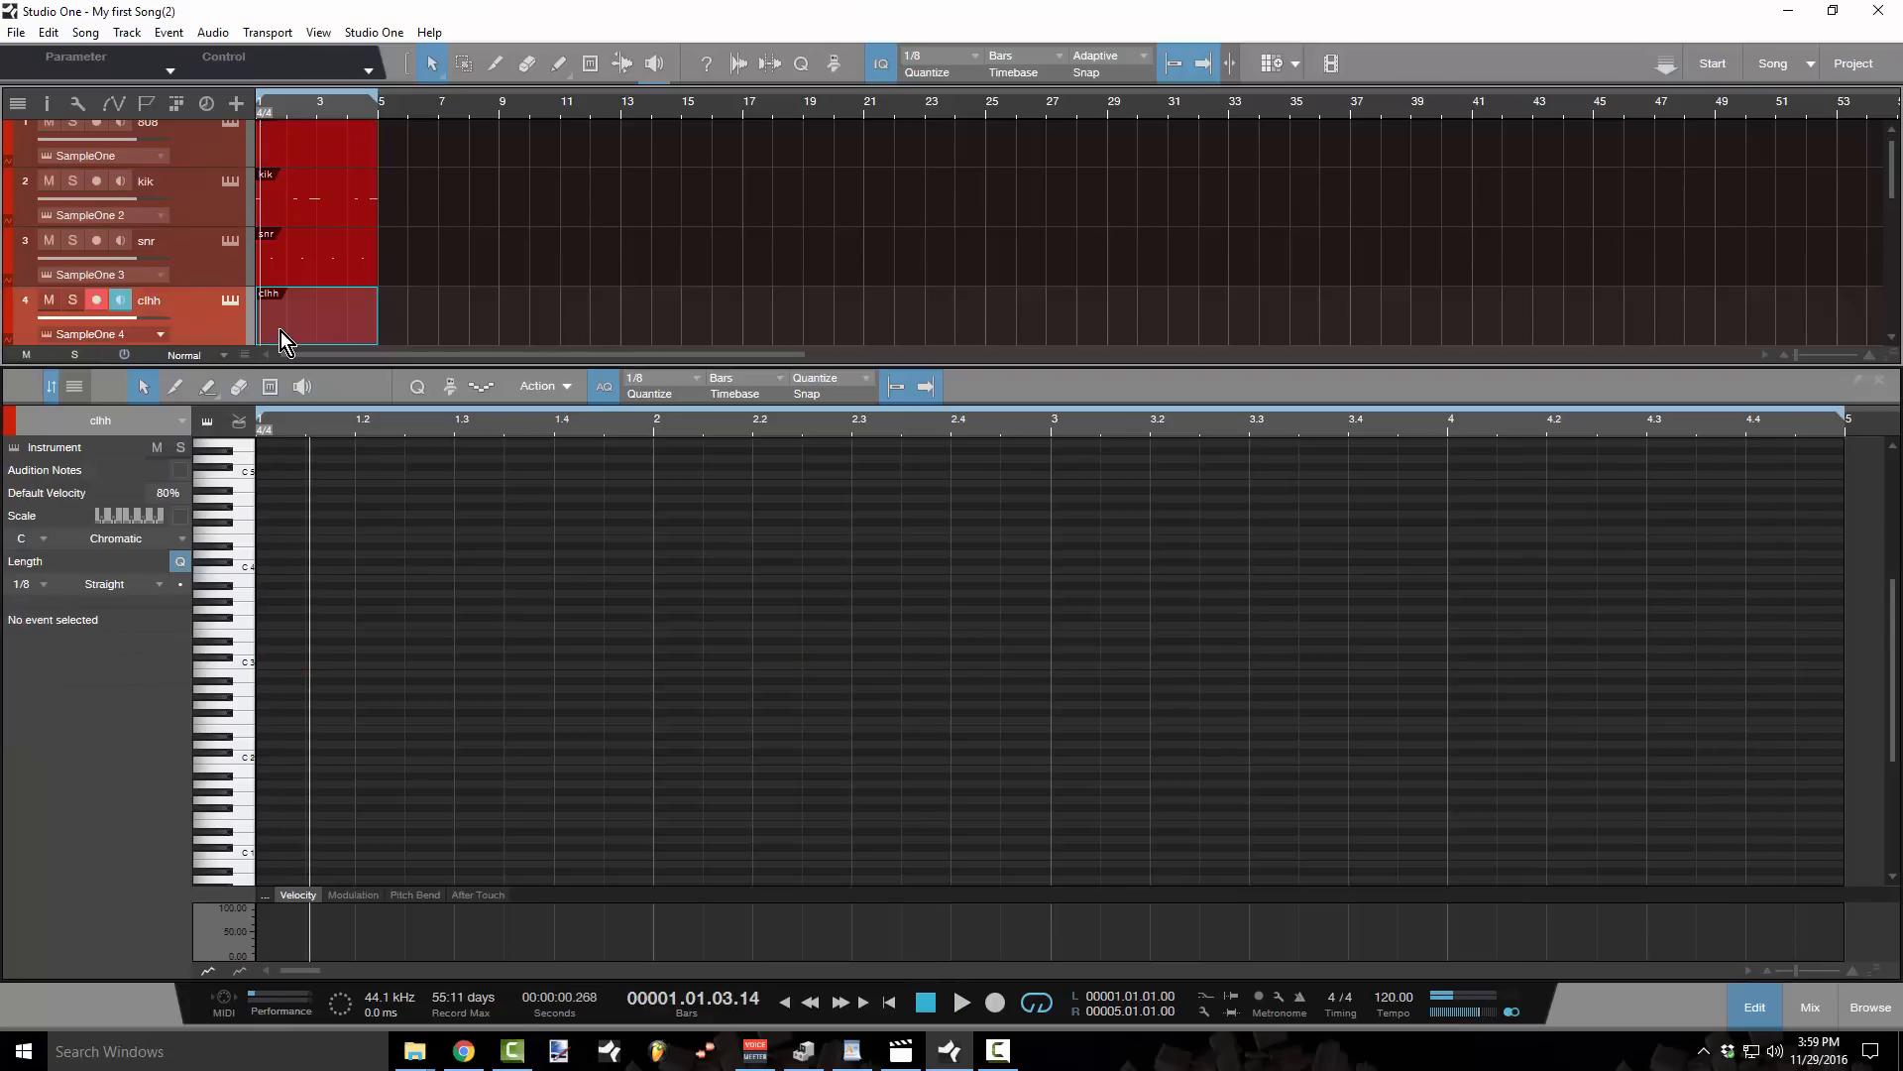
left_click_drag(277, 672, 1685, 724)
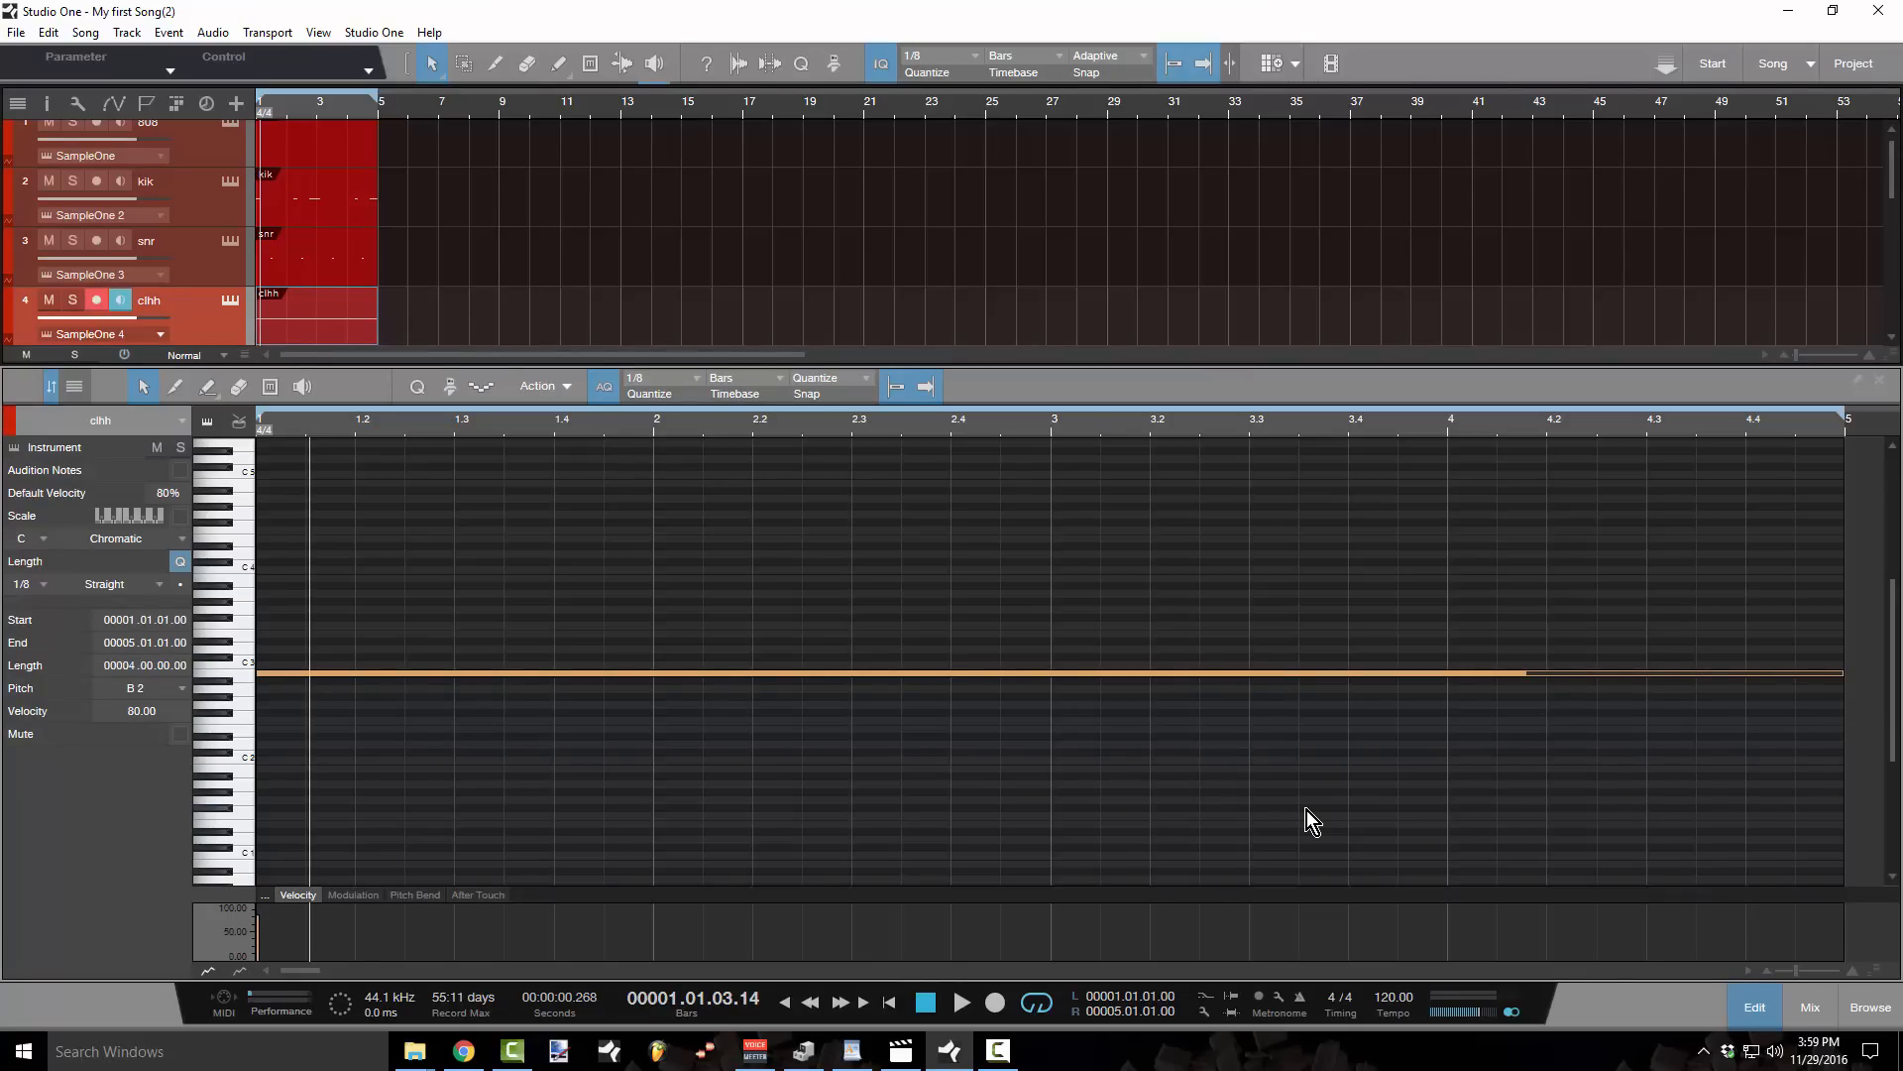
- Split the long hi-hat note into 1/8 notes at the grid and play the pattern briefly
key("ctrl+alt+x")
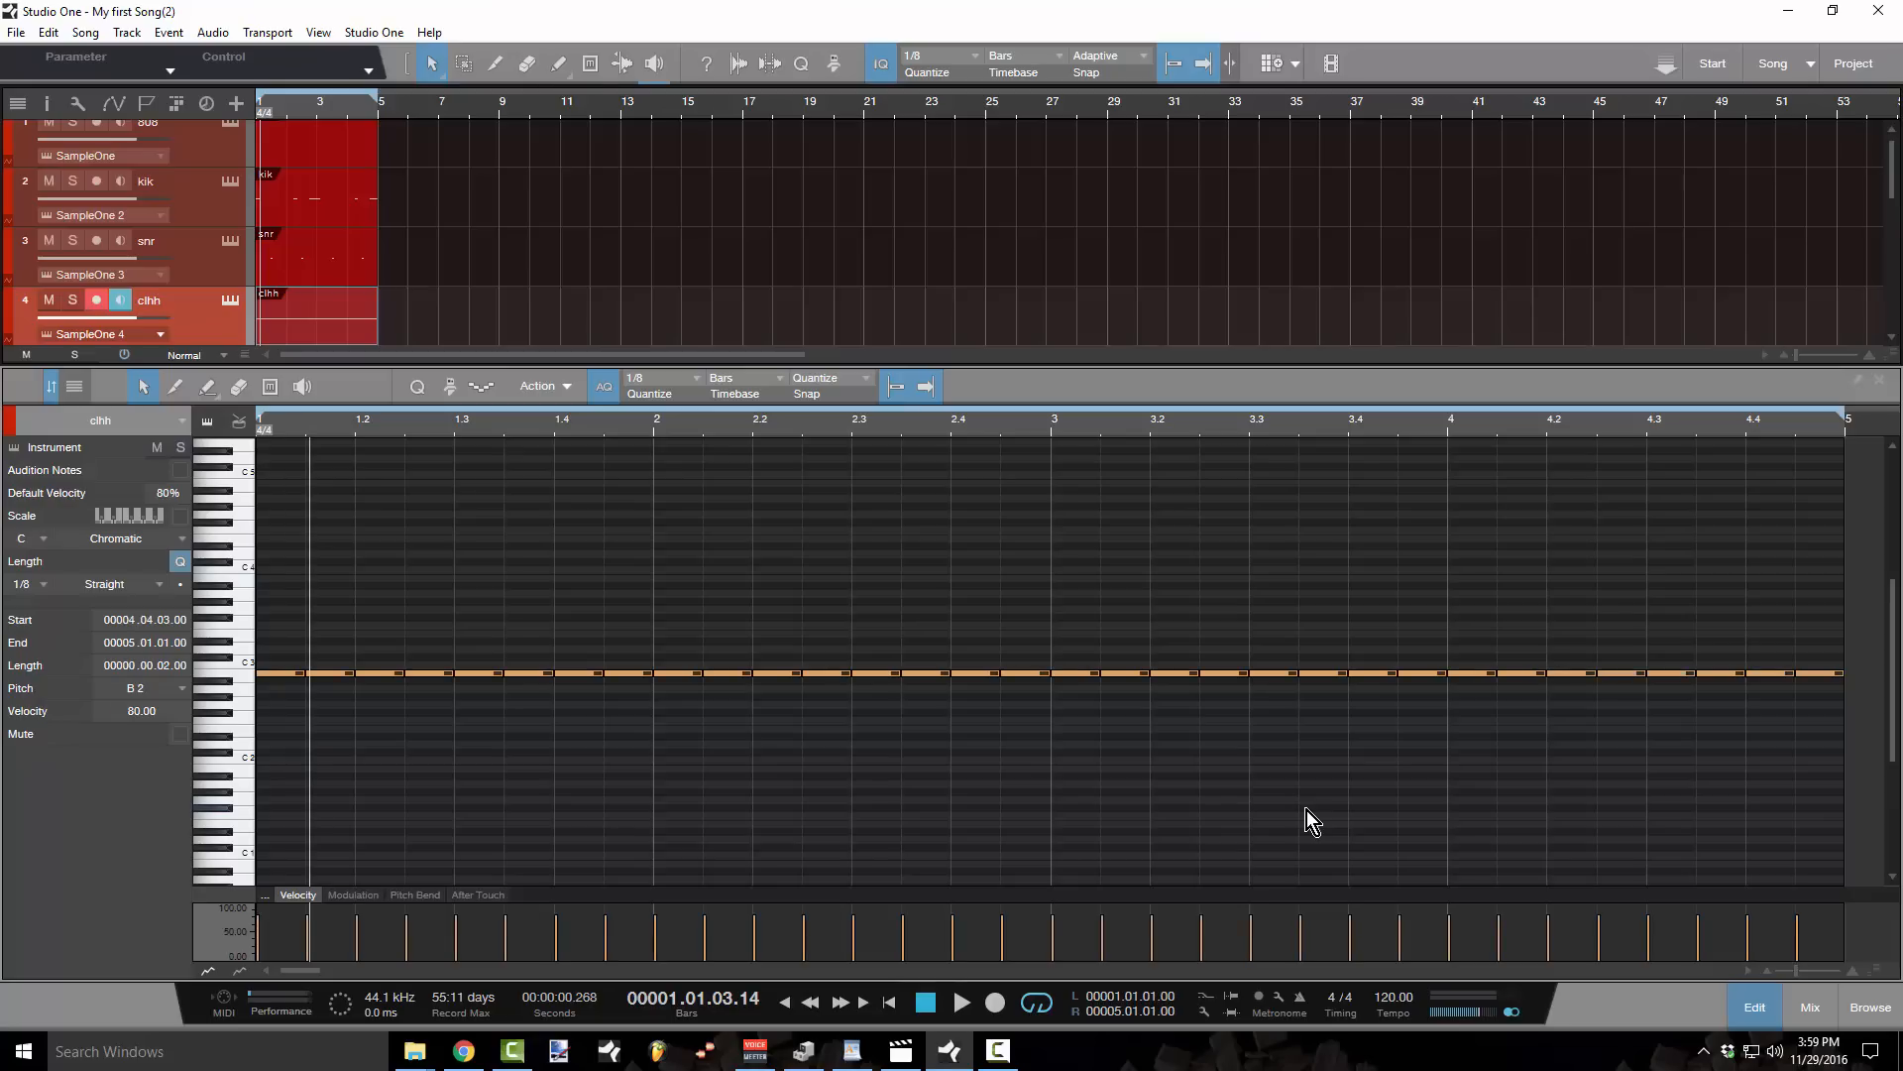
key("space")
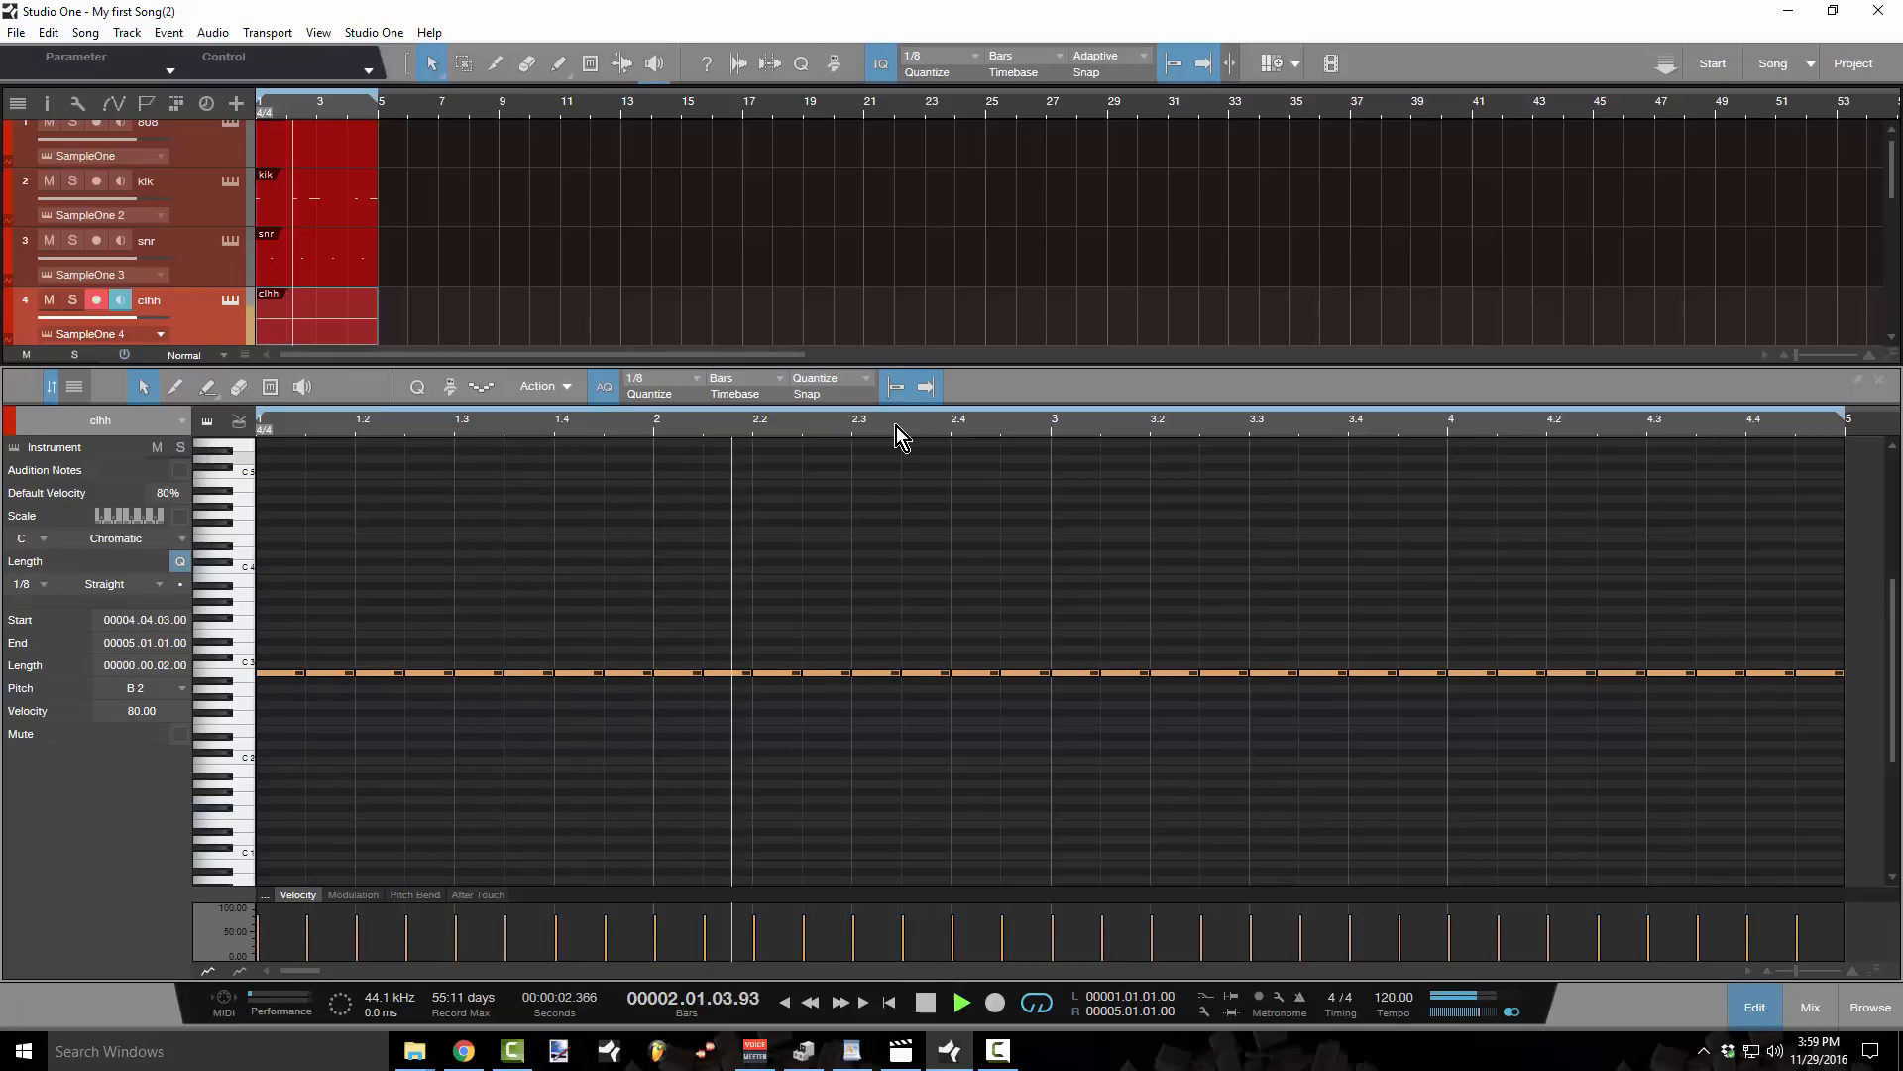
key("space")
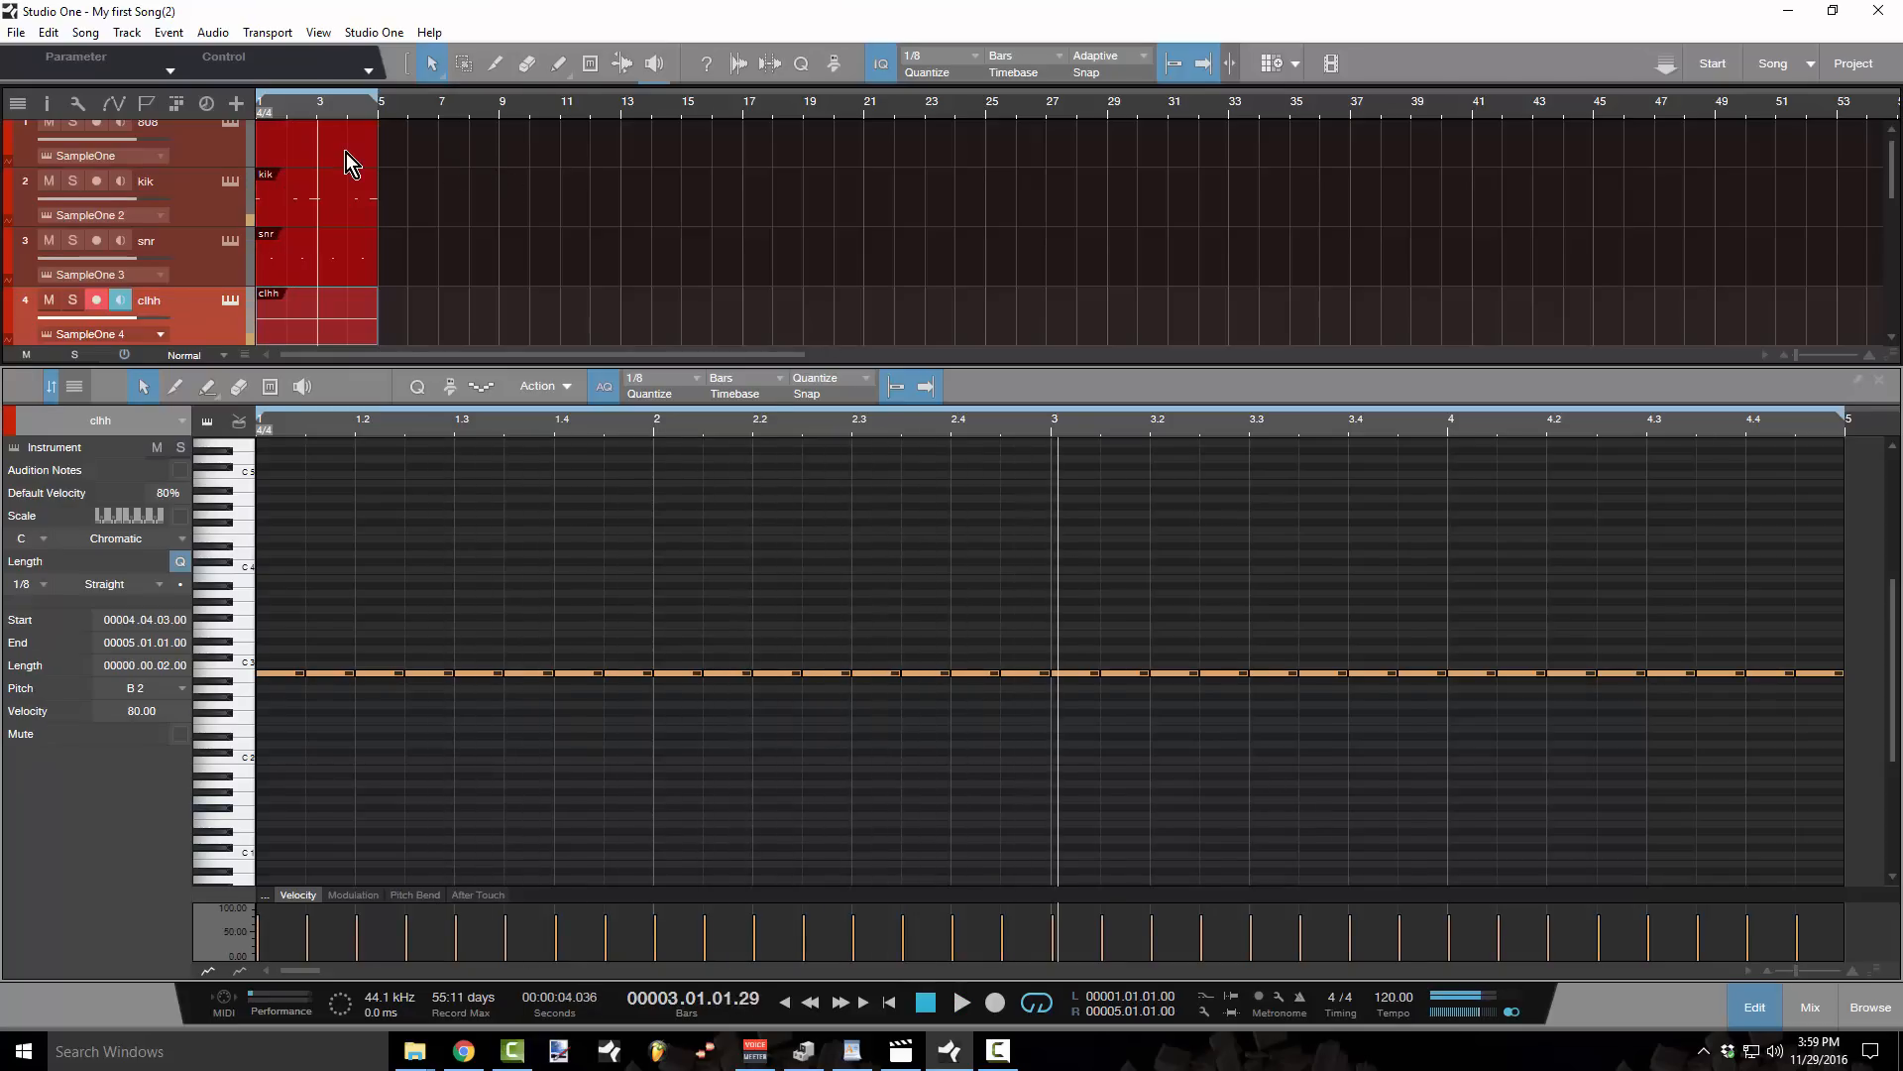
- Delete the 808 track's part and copy the kik part onto the 808 track in its place
left_click(347, 153)
key("Delete")
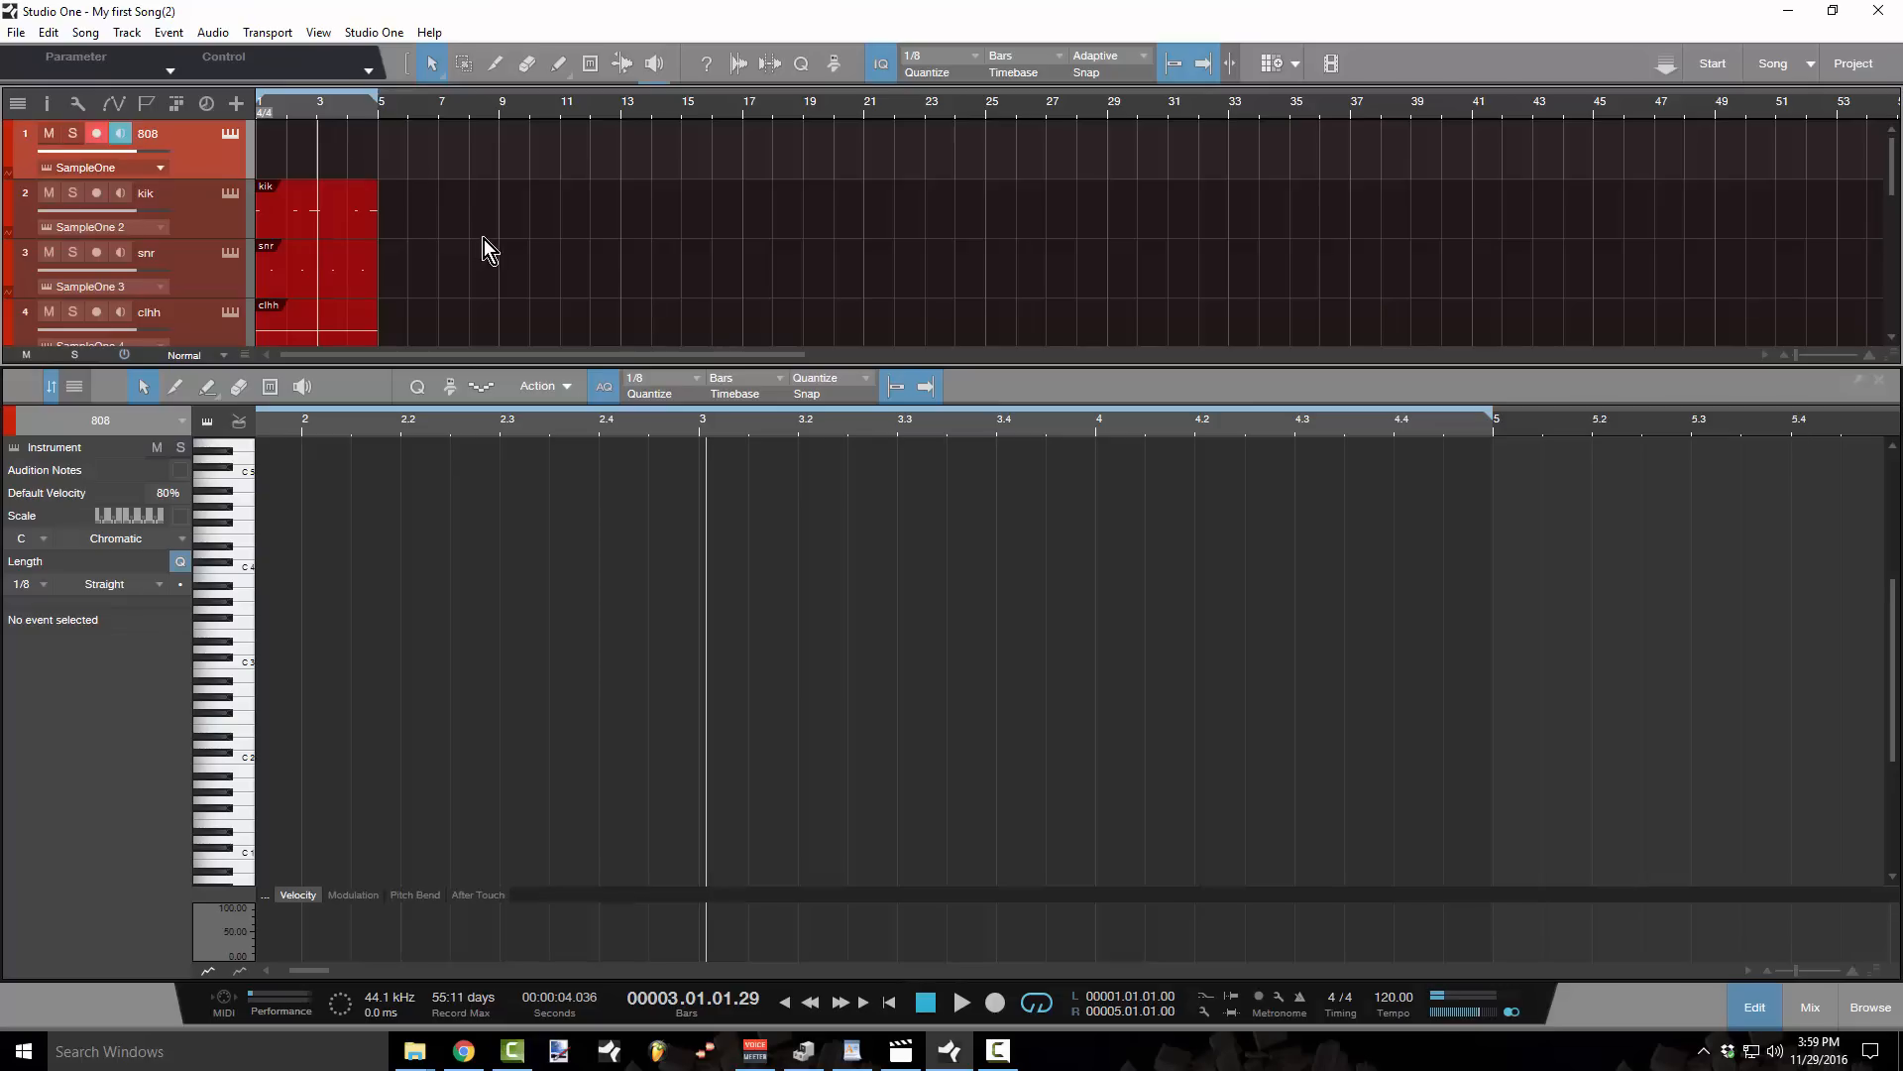
left_click(342, 218)
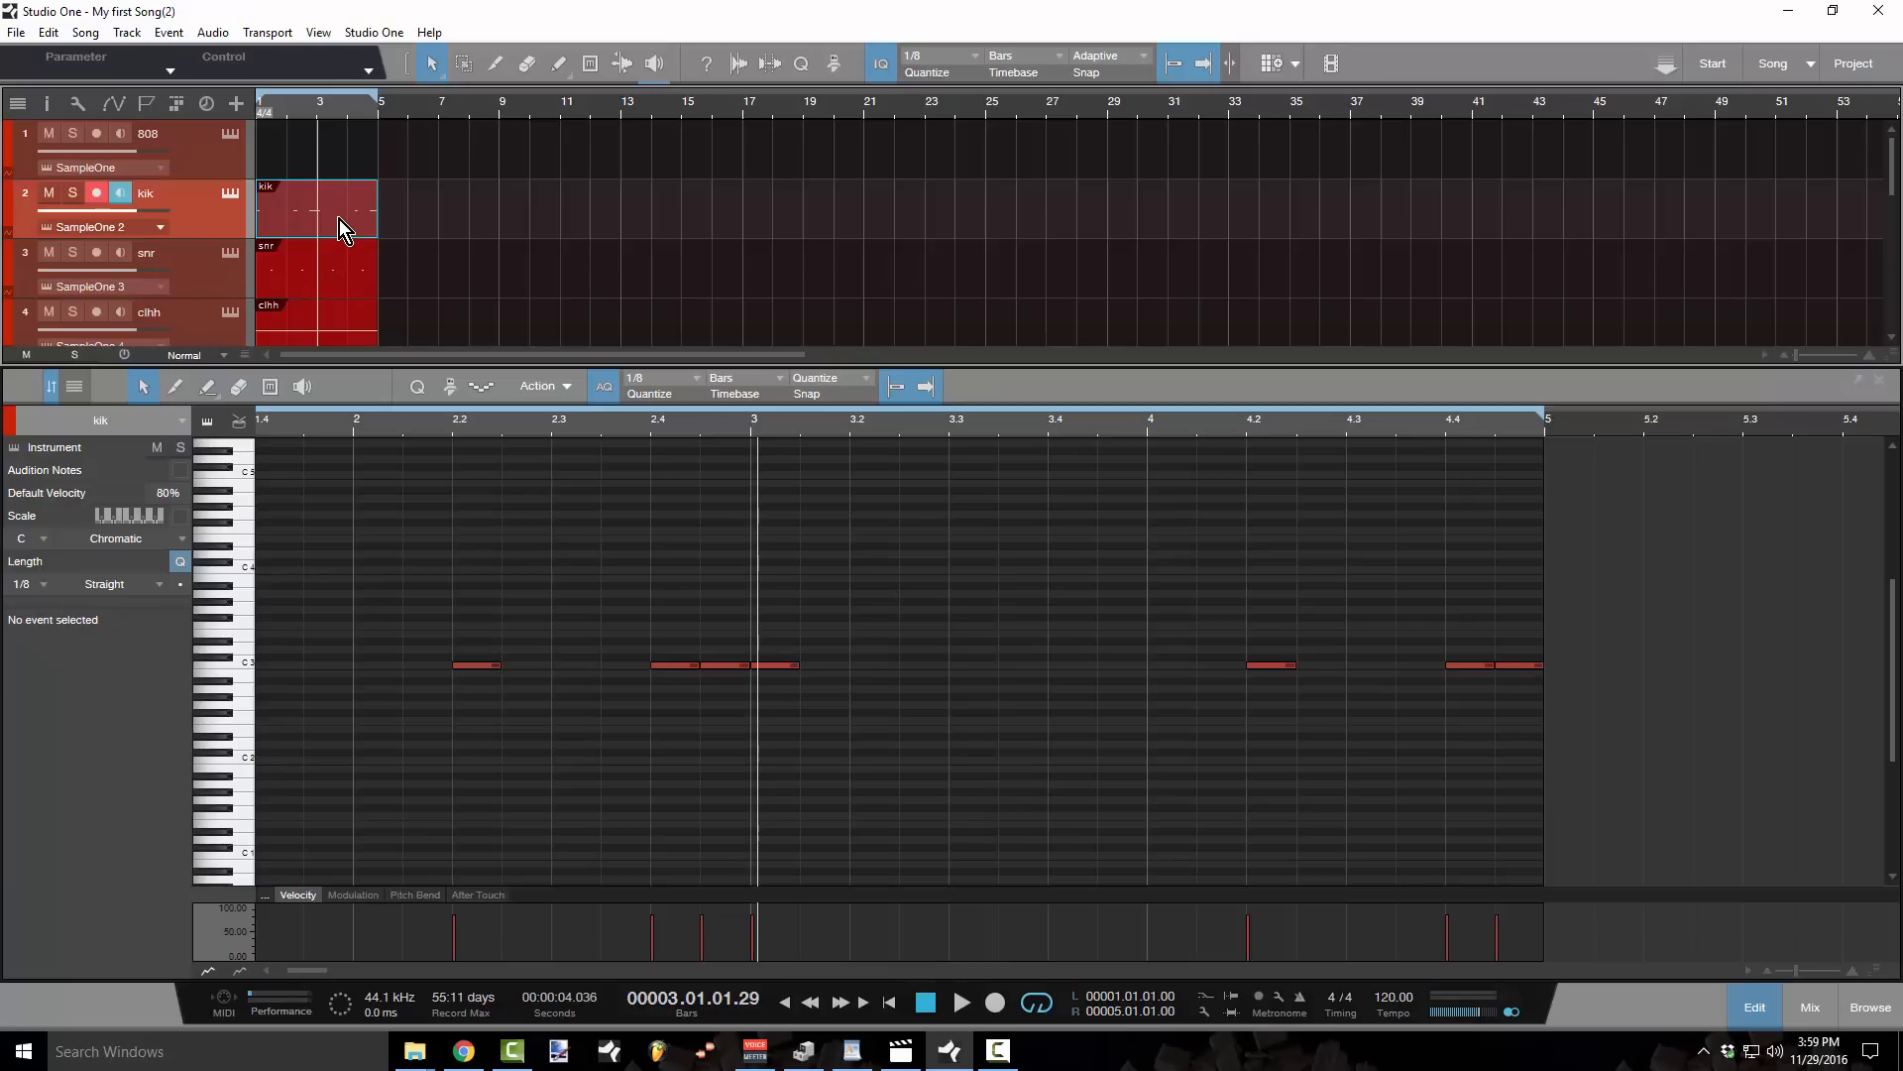
left_click_drag(339, 218, 339, 171)
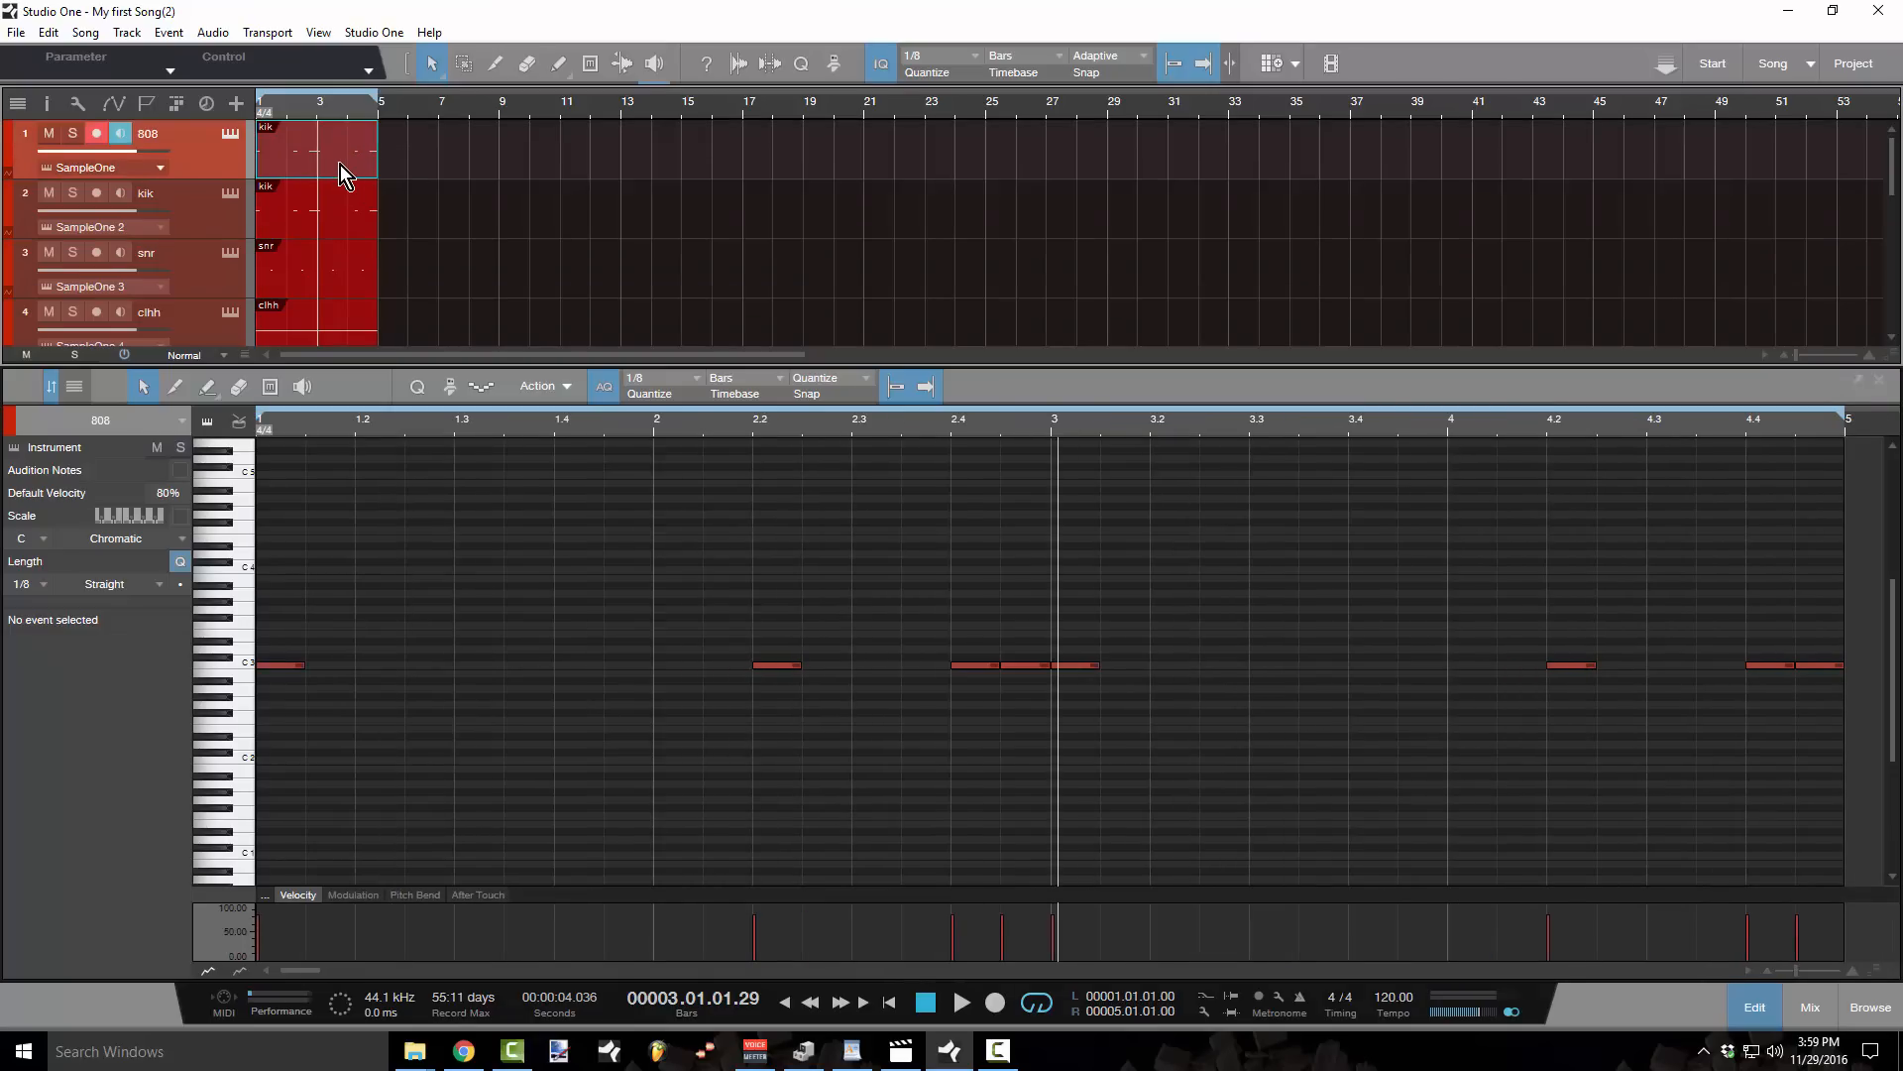
- Play the drum pattern from the song start and stop in bar 3
key("KP_Decimal")
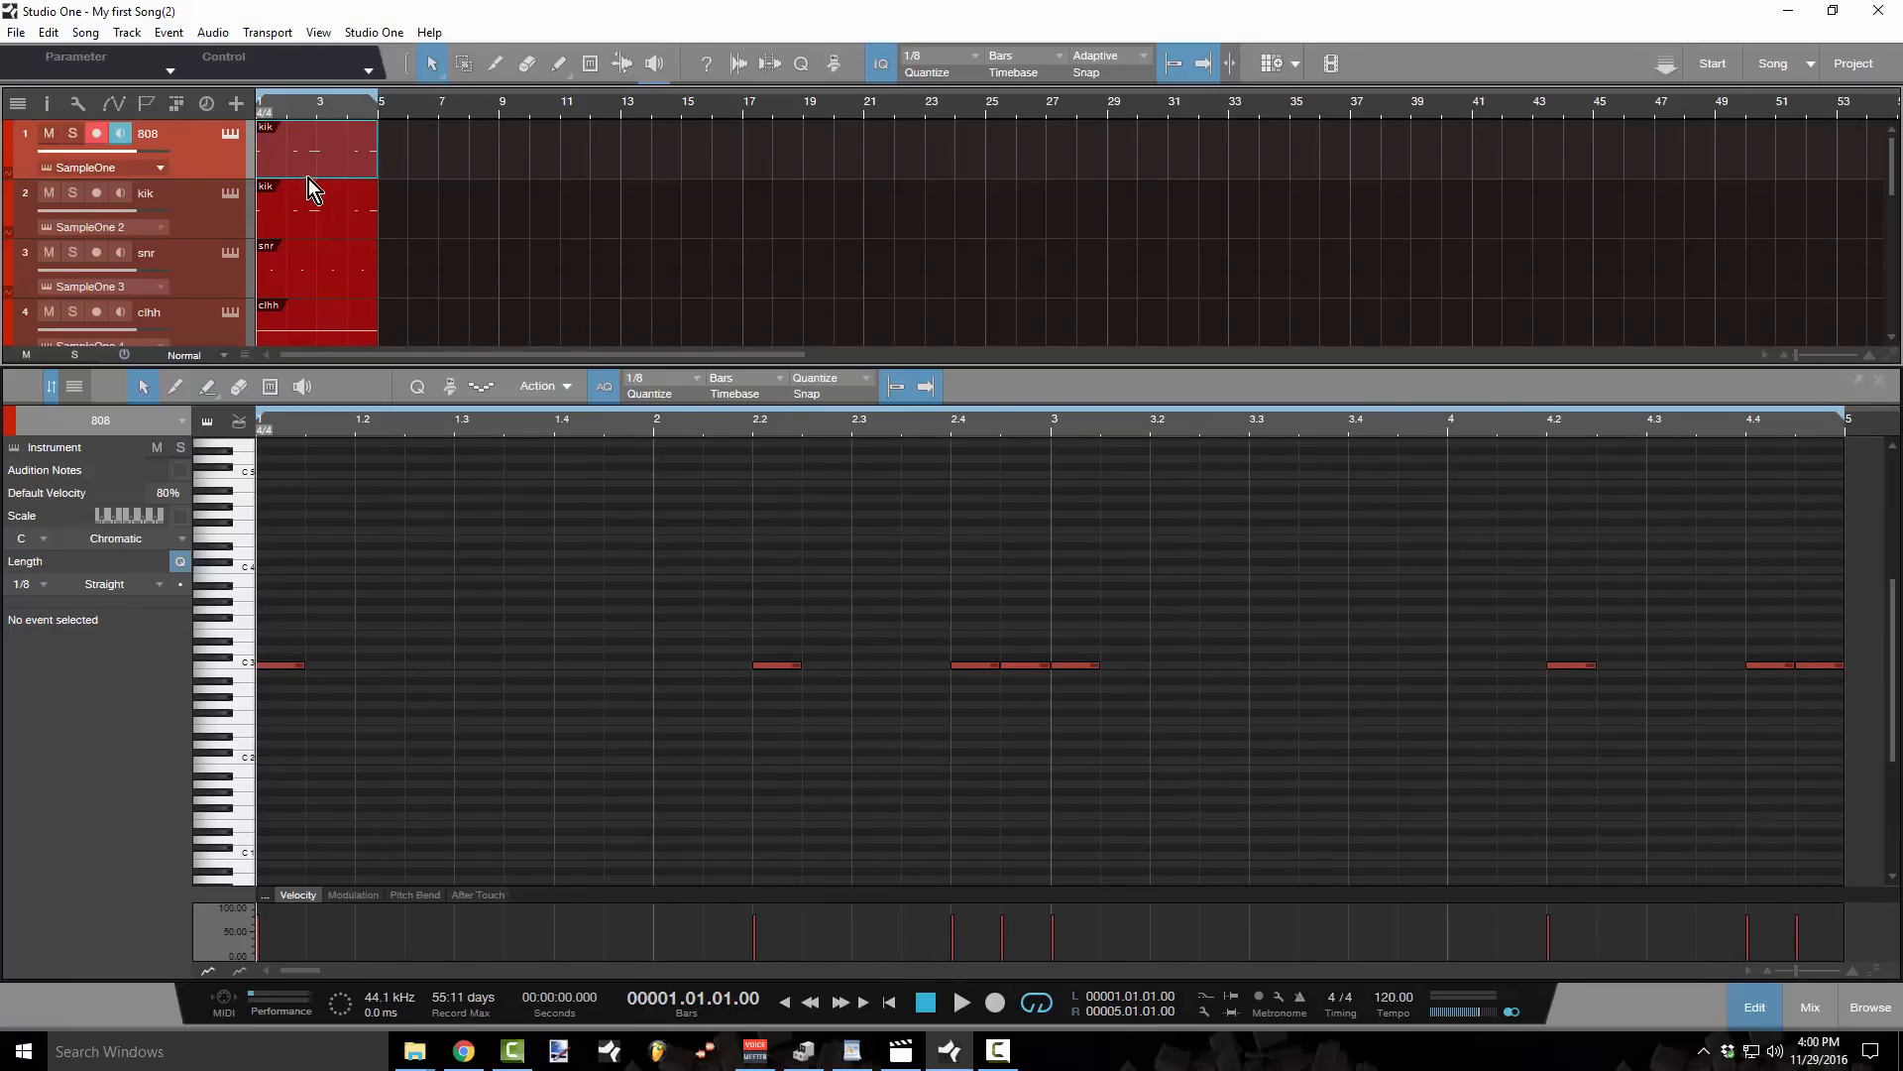
key("space")
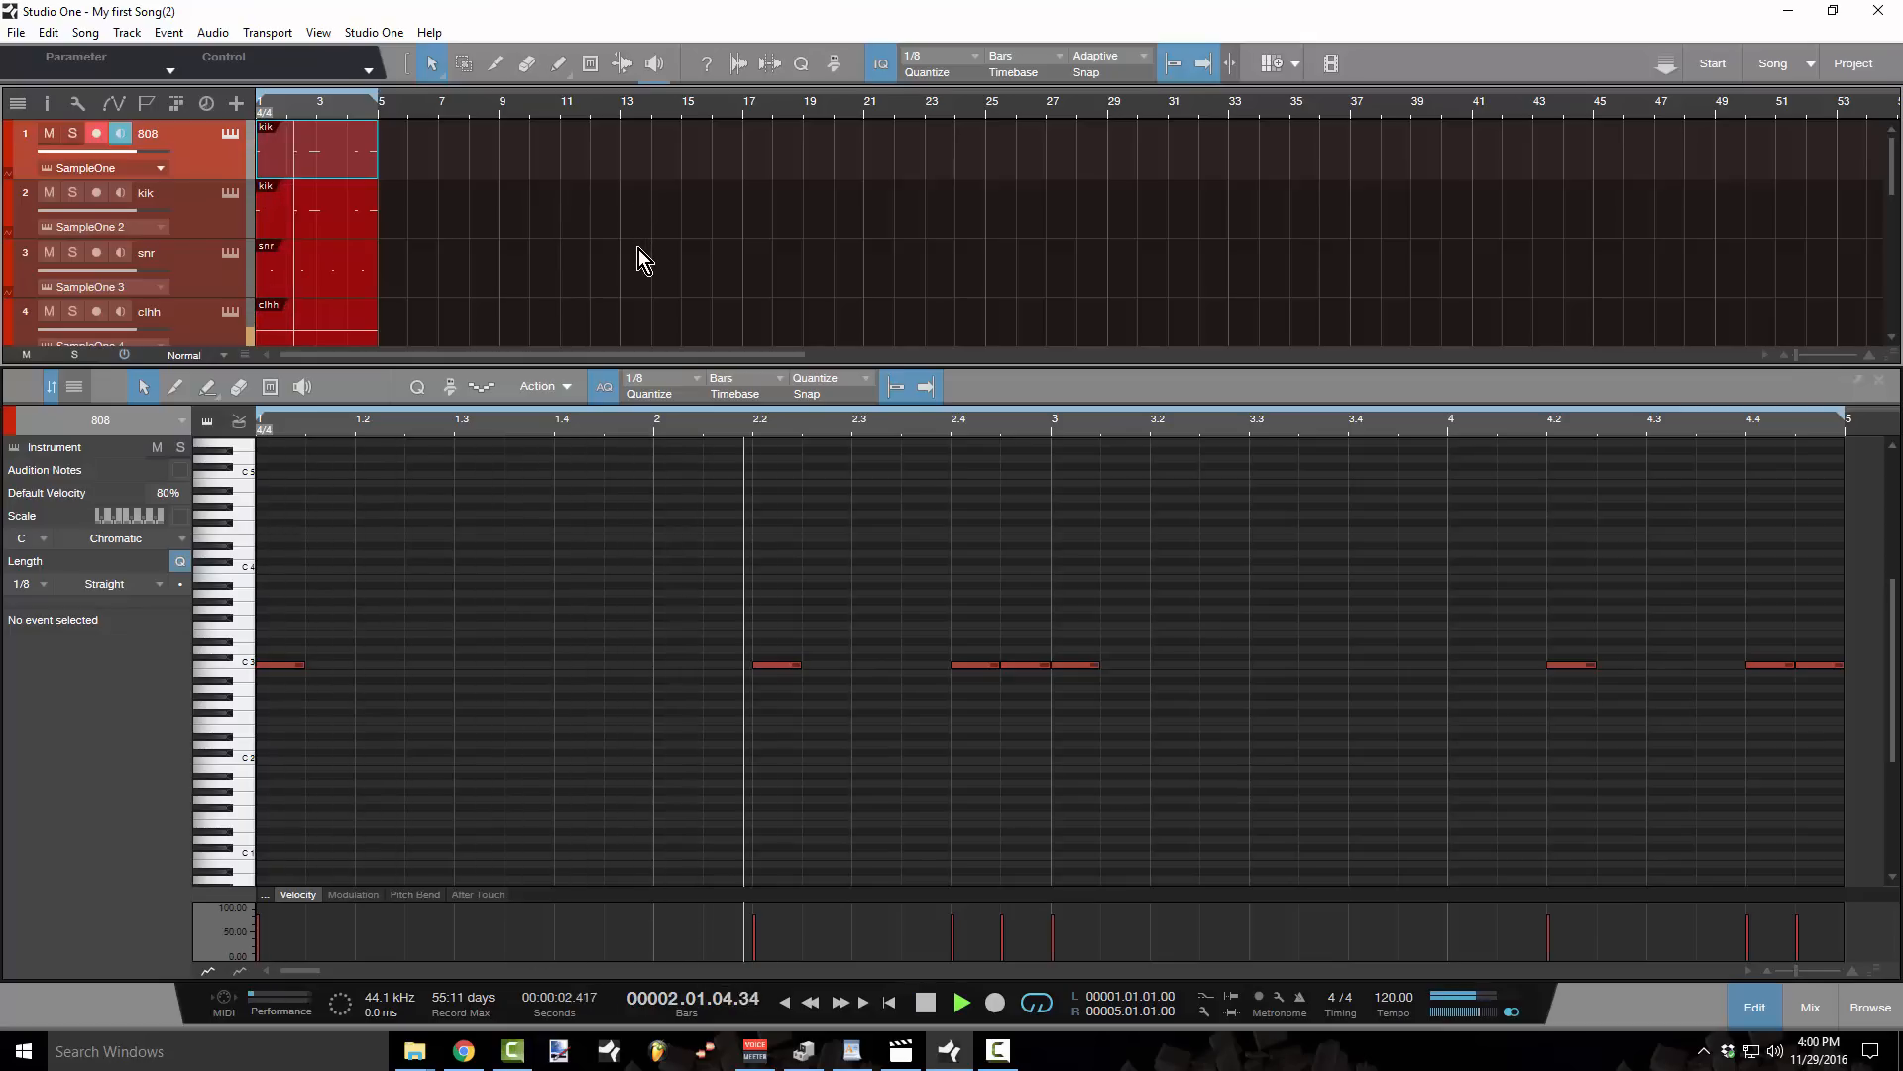
key("space")
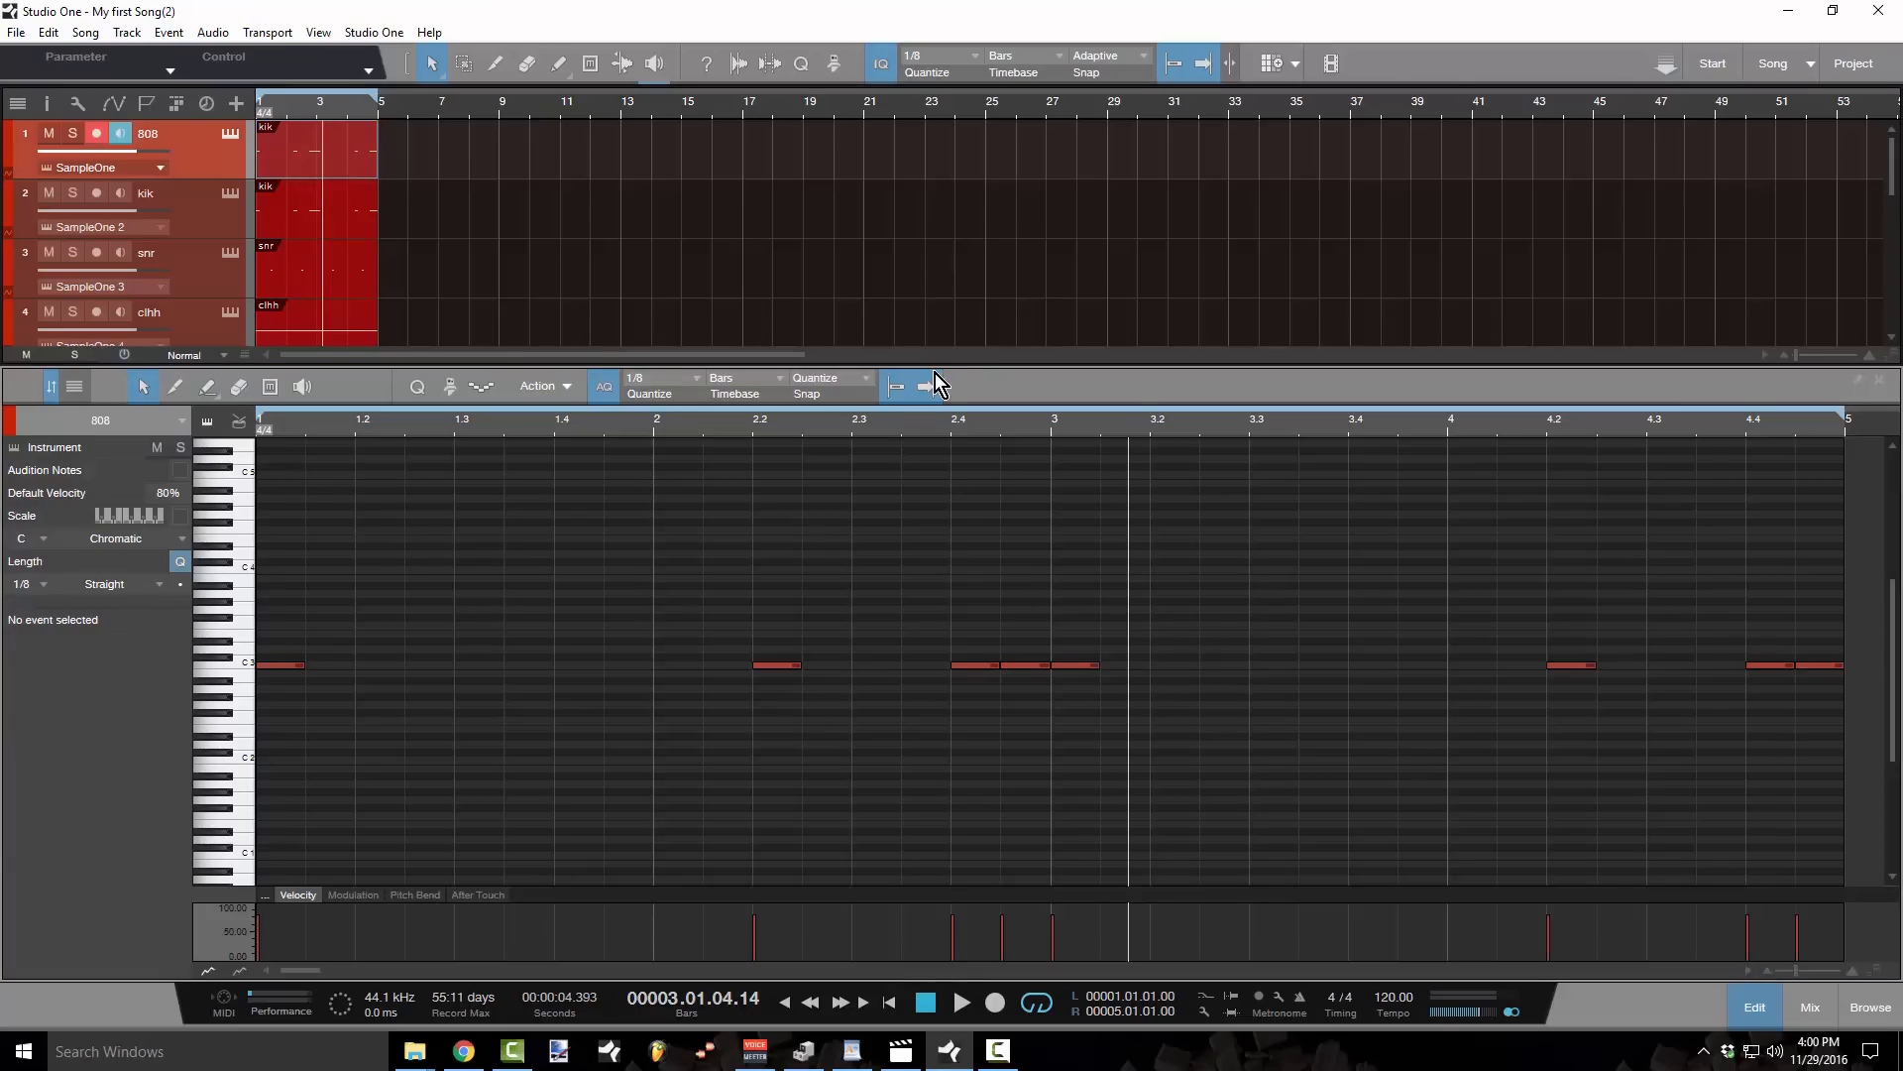
- Detach the note editor into its own window and maximize it over the full screen
left_click_drag(937, 364, 932, 435)
left_click_drag(919, 561, 1345, 139)
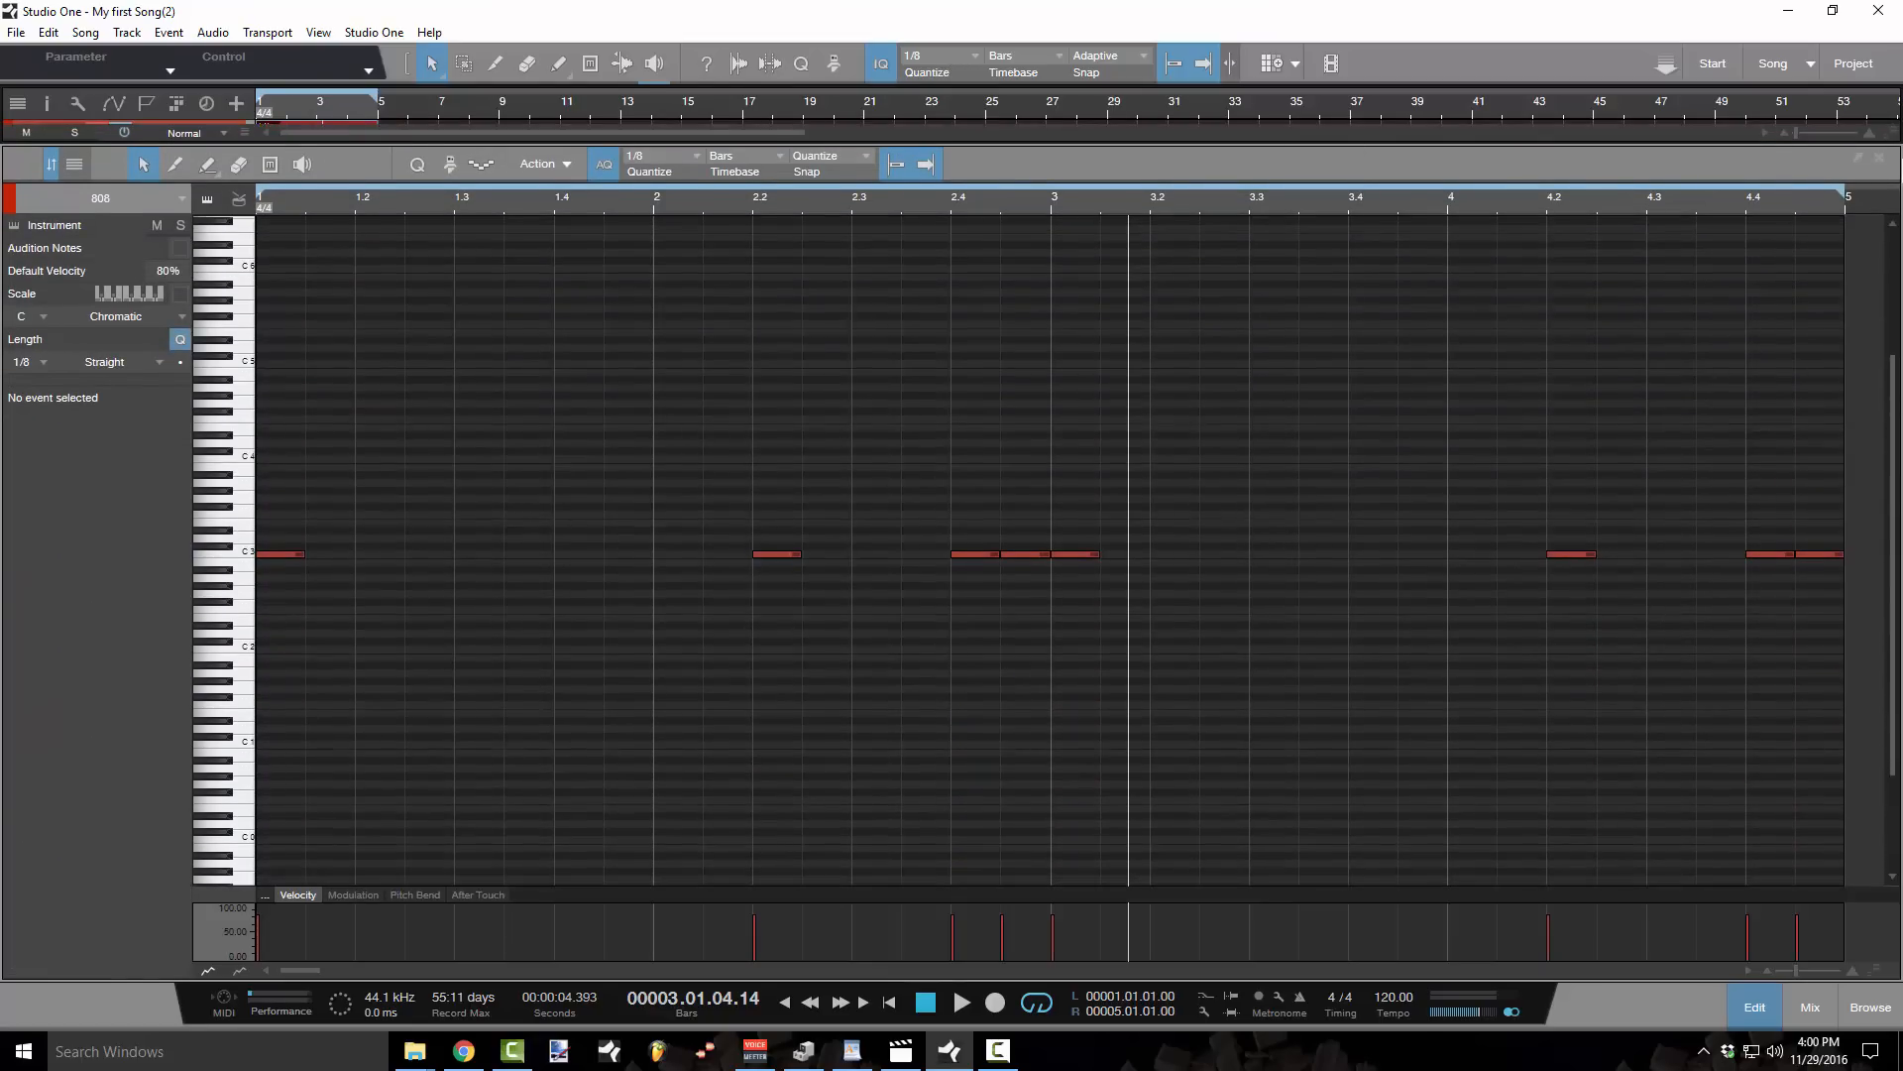
left_click(1864, 171)
left_click_drag(1045, 365, 581, 119)
left_click_drag(876, 416, 1879, 1027)
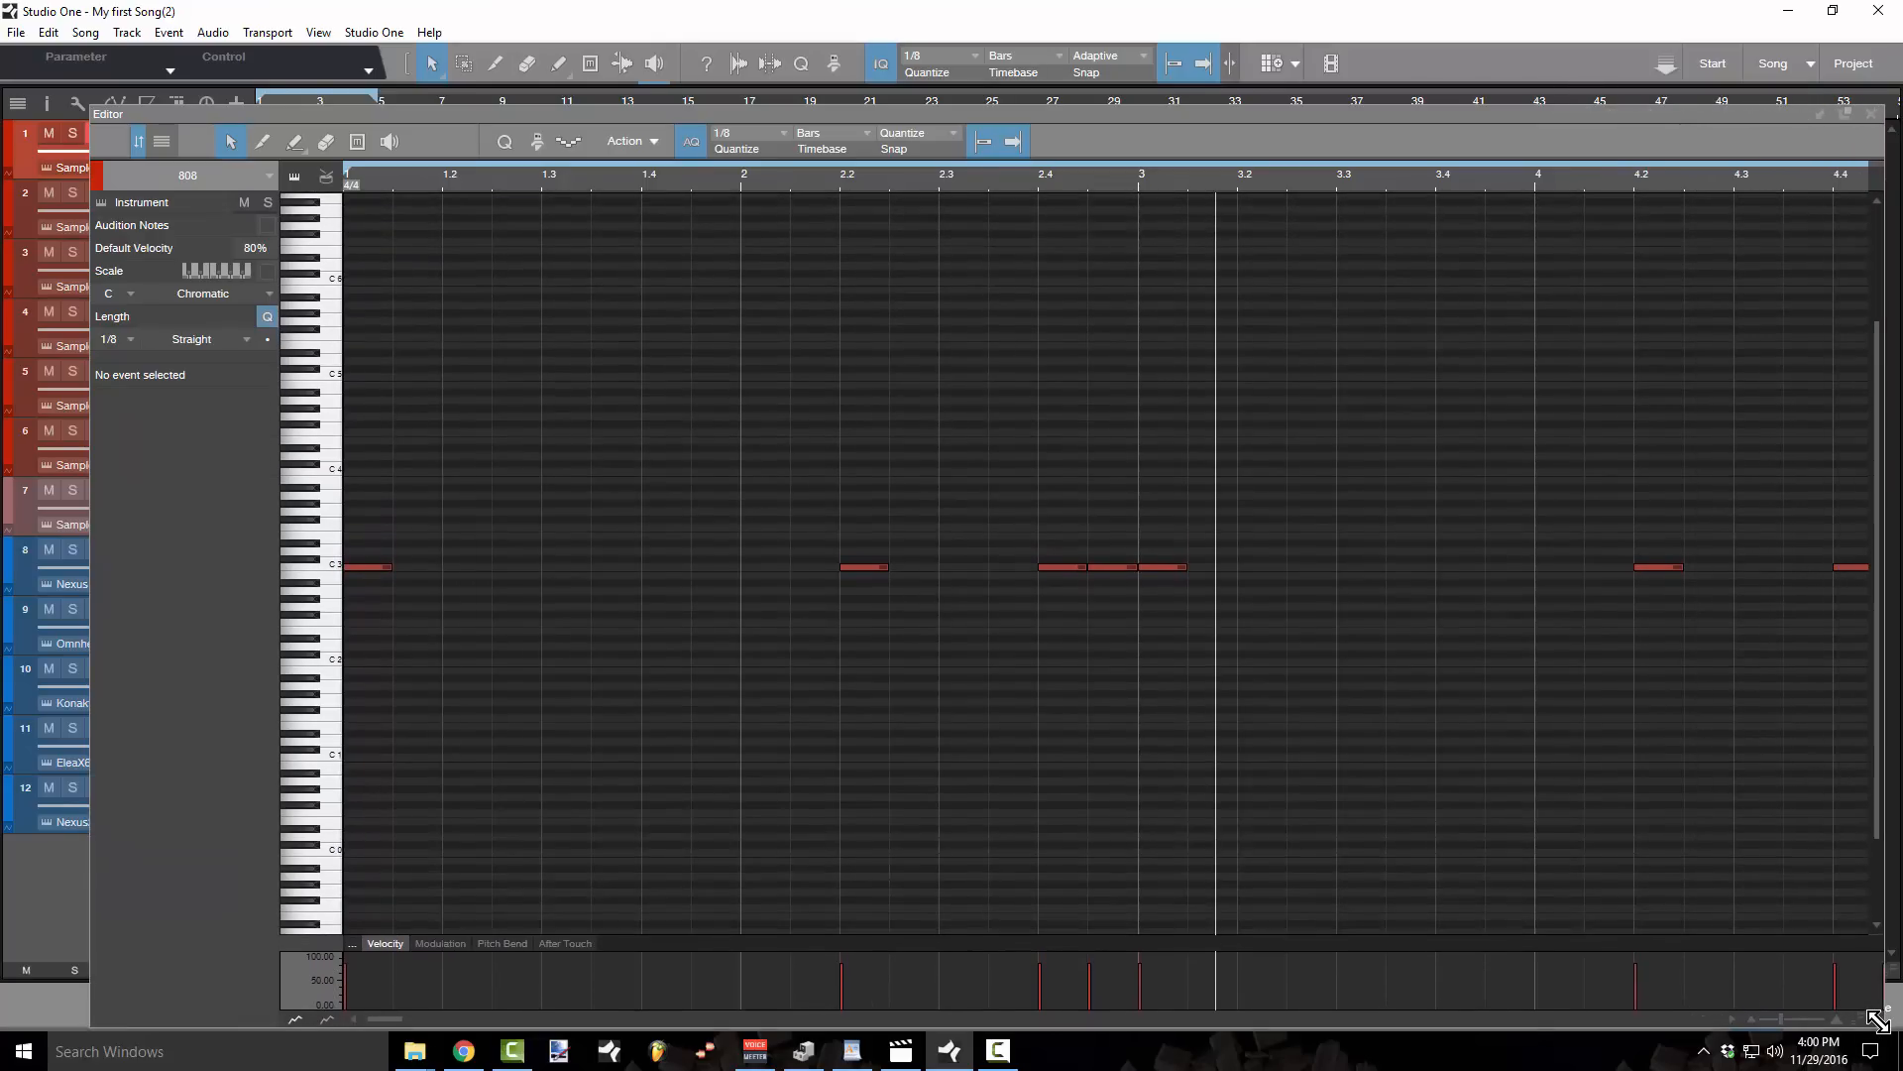
left_click_drag(409, 117, 315, 84)
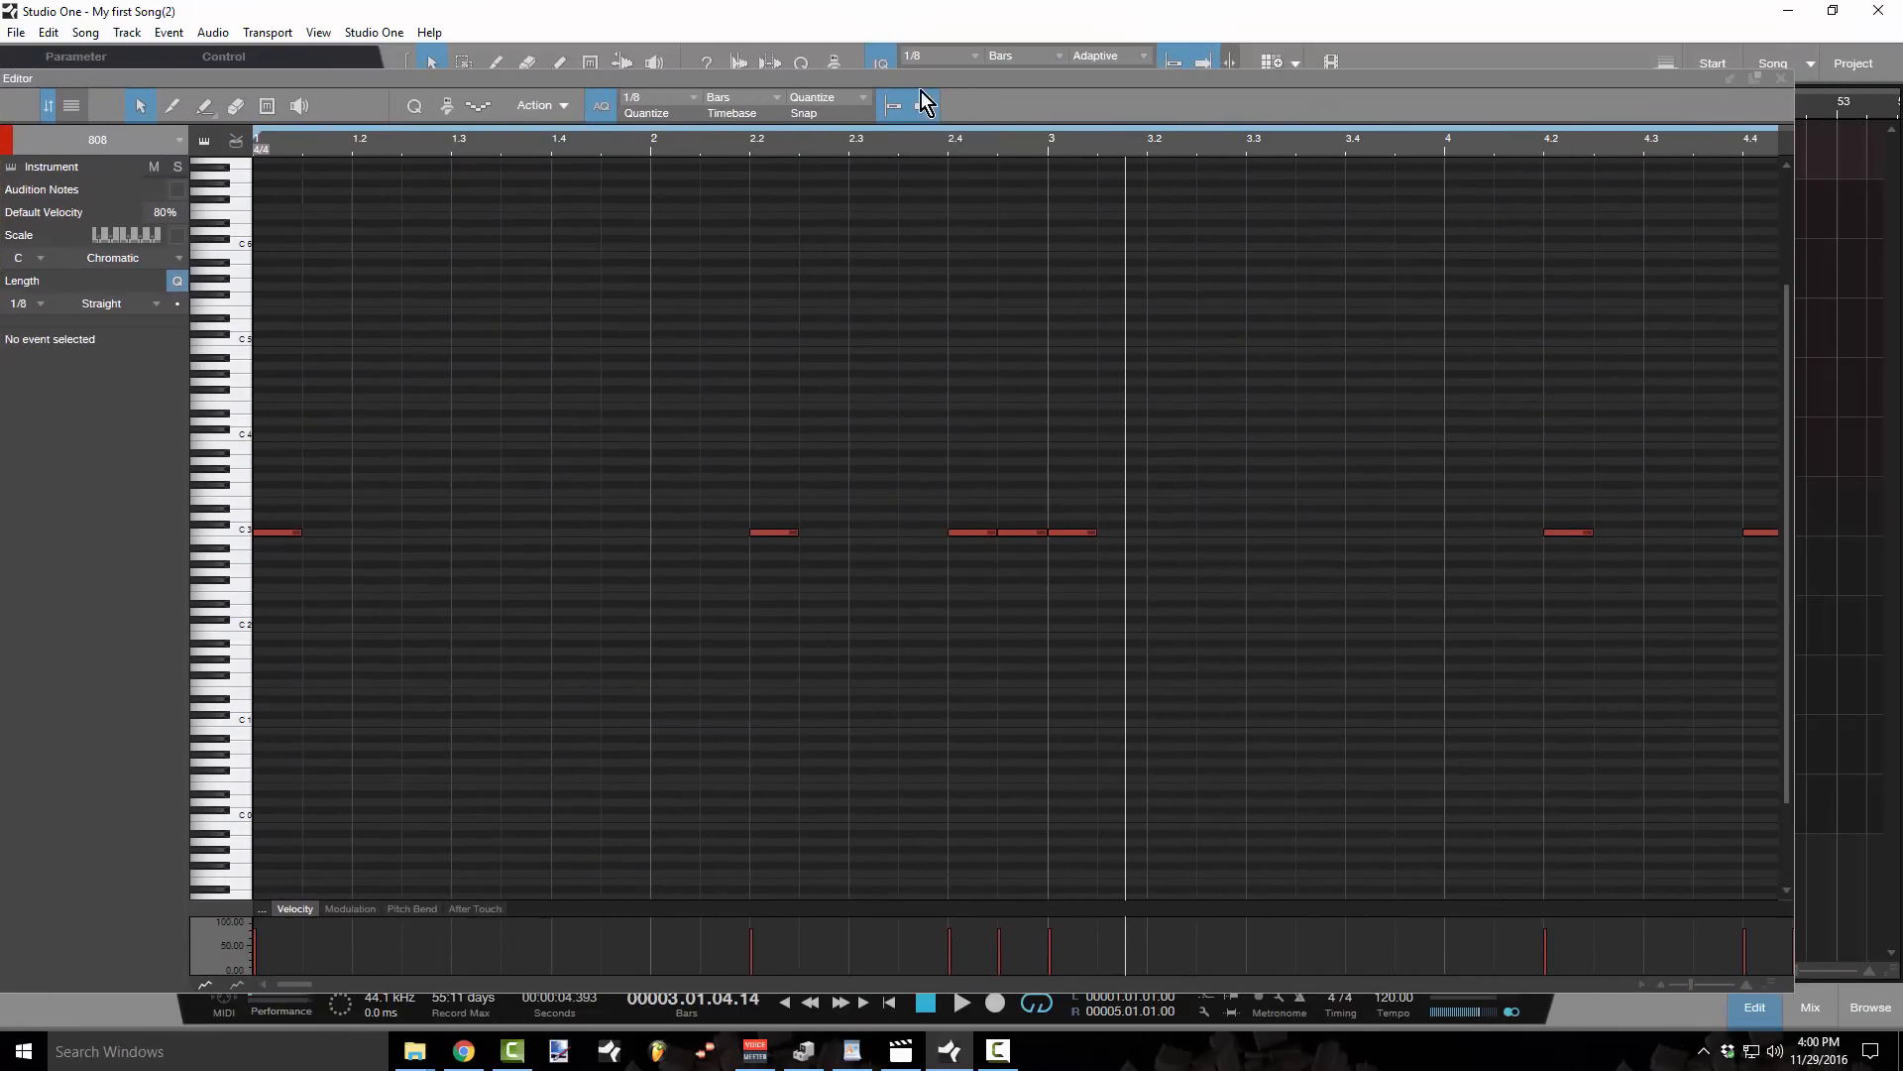
left_click(1757, 84)
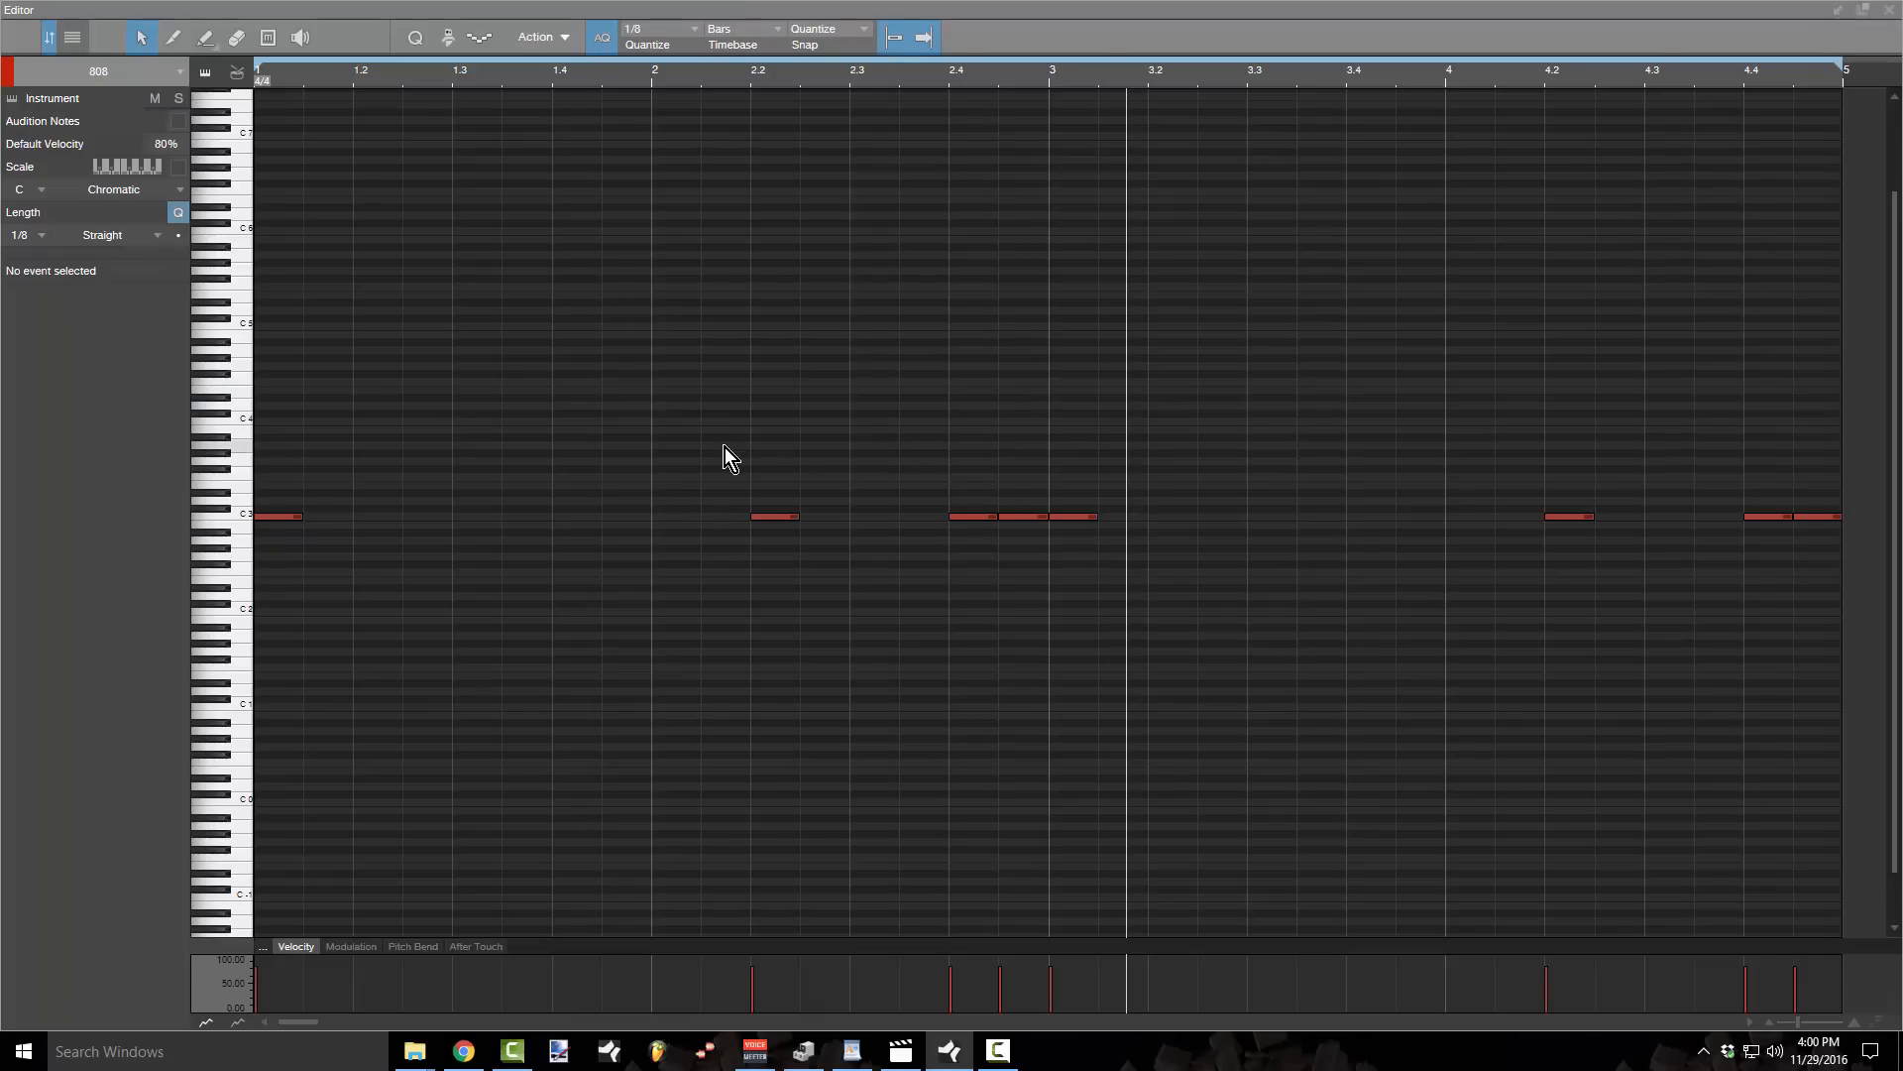
- Switch the editor through the snr, kik, 808 and Omnisphere tracks, and return to the 808 track
left_click(180, 70)
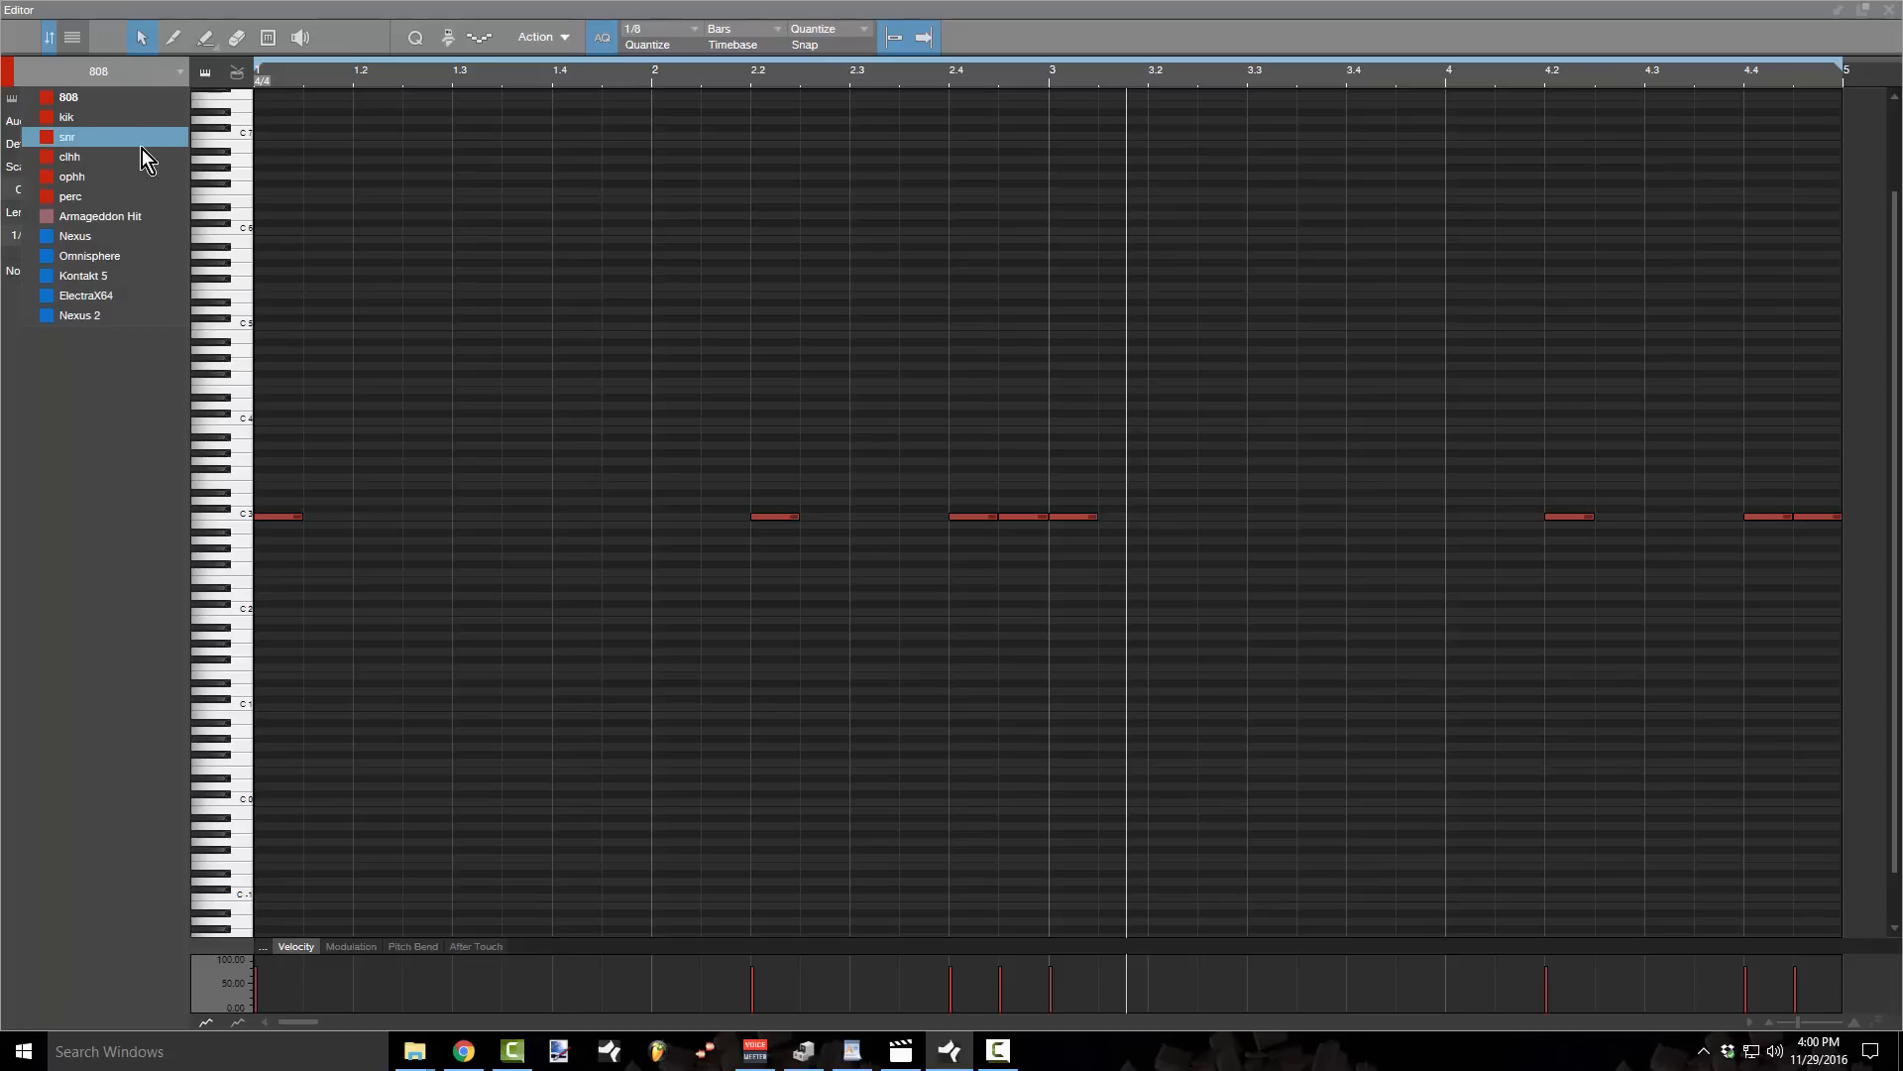
left_click(121, 140)
left_click(171, 77)
left_click(139, 115)
left_click(171, 74)
left_click(111, 99)
left_click(169, 77)
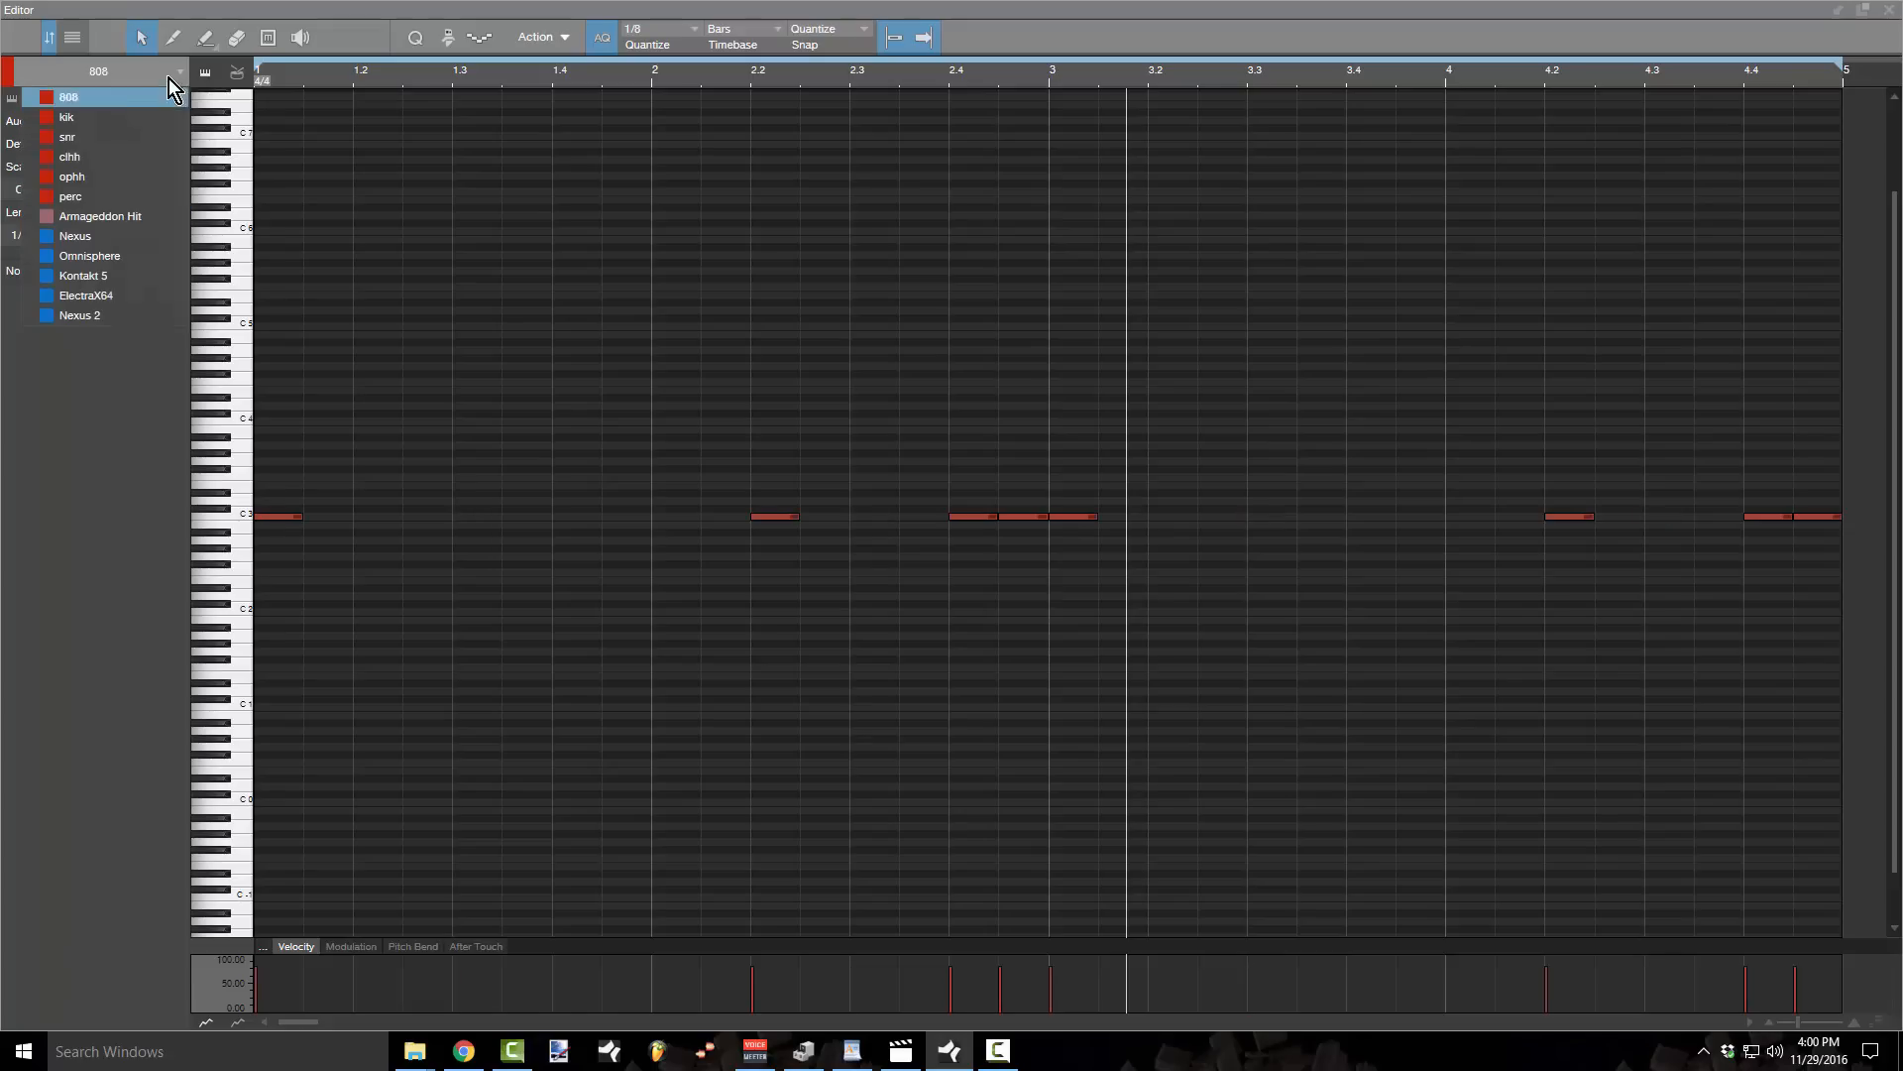
left_click(89, 256)
left_click(171, 75)
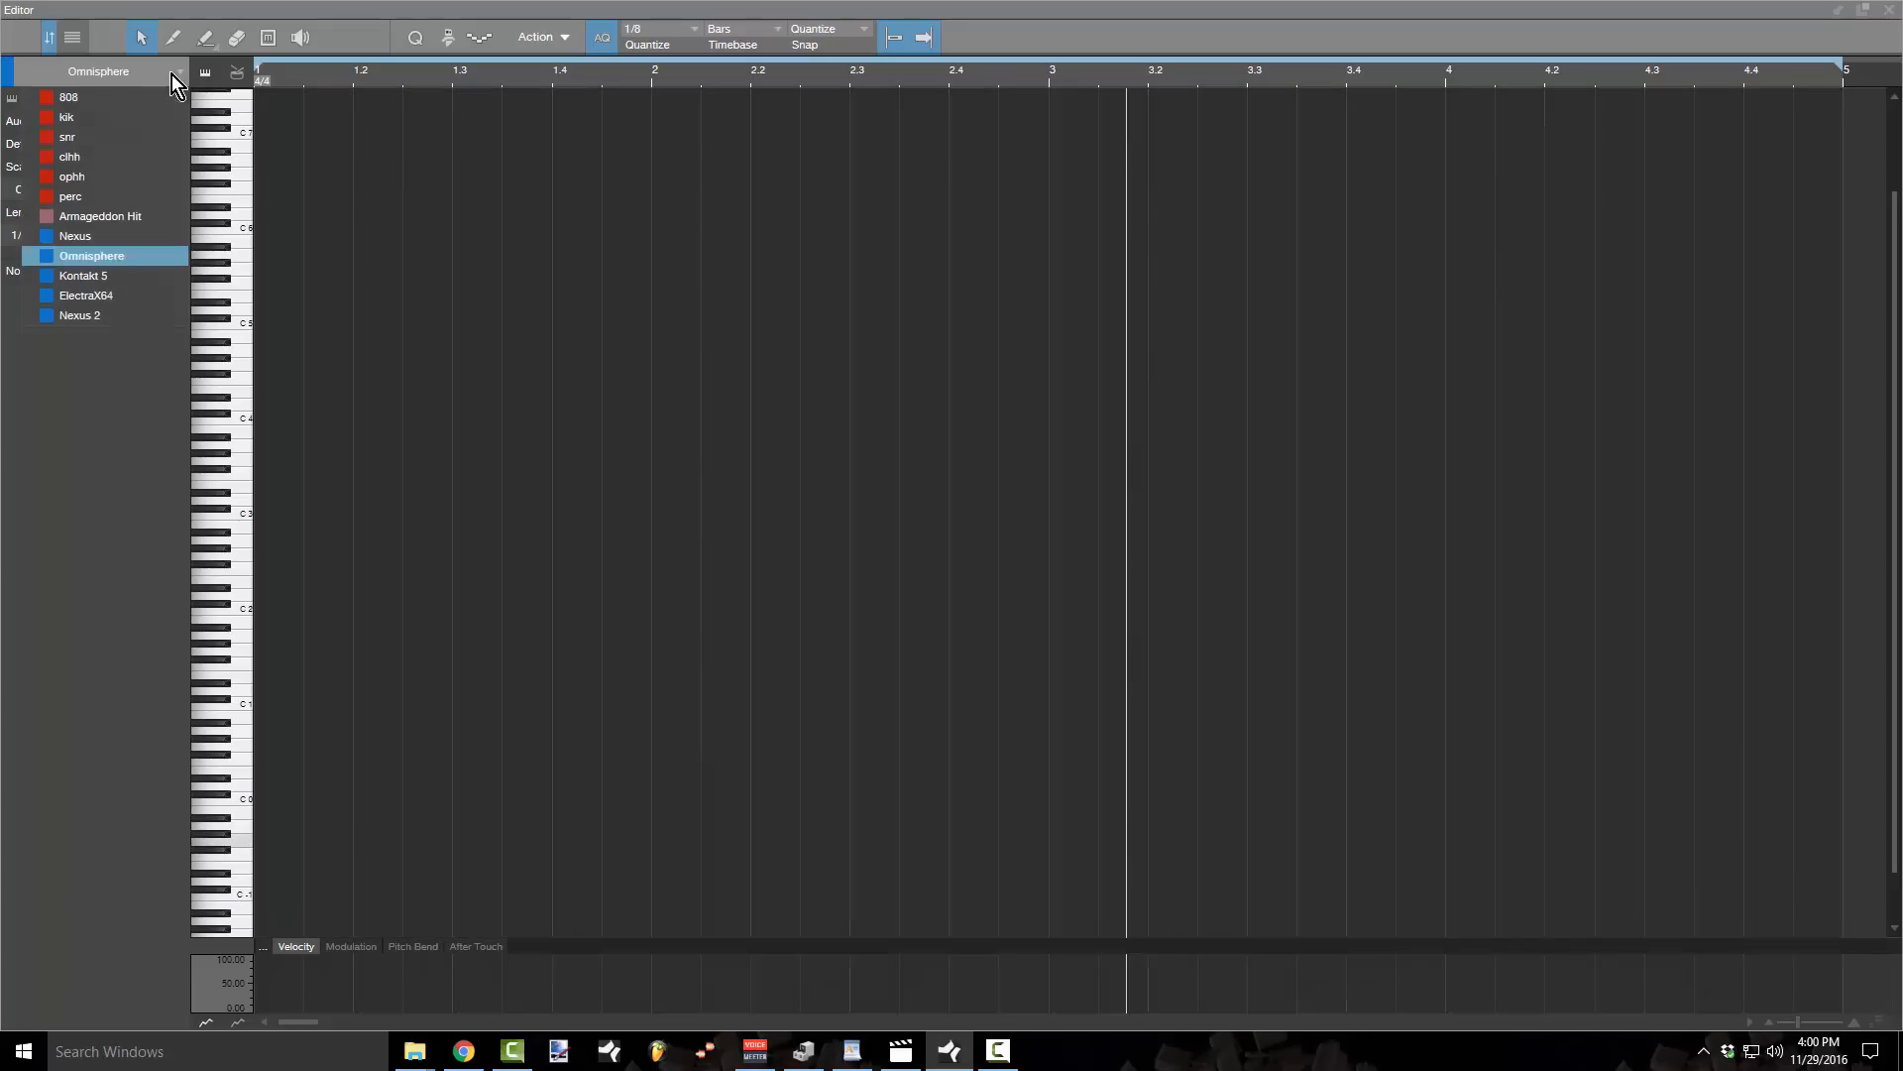
left_click(135, 99)
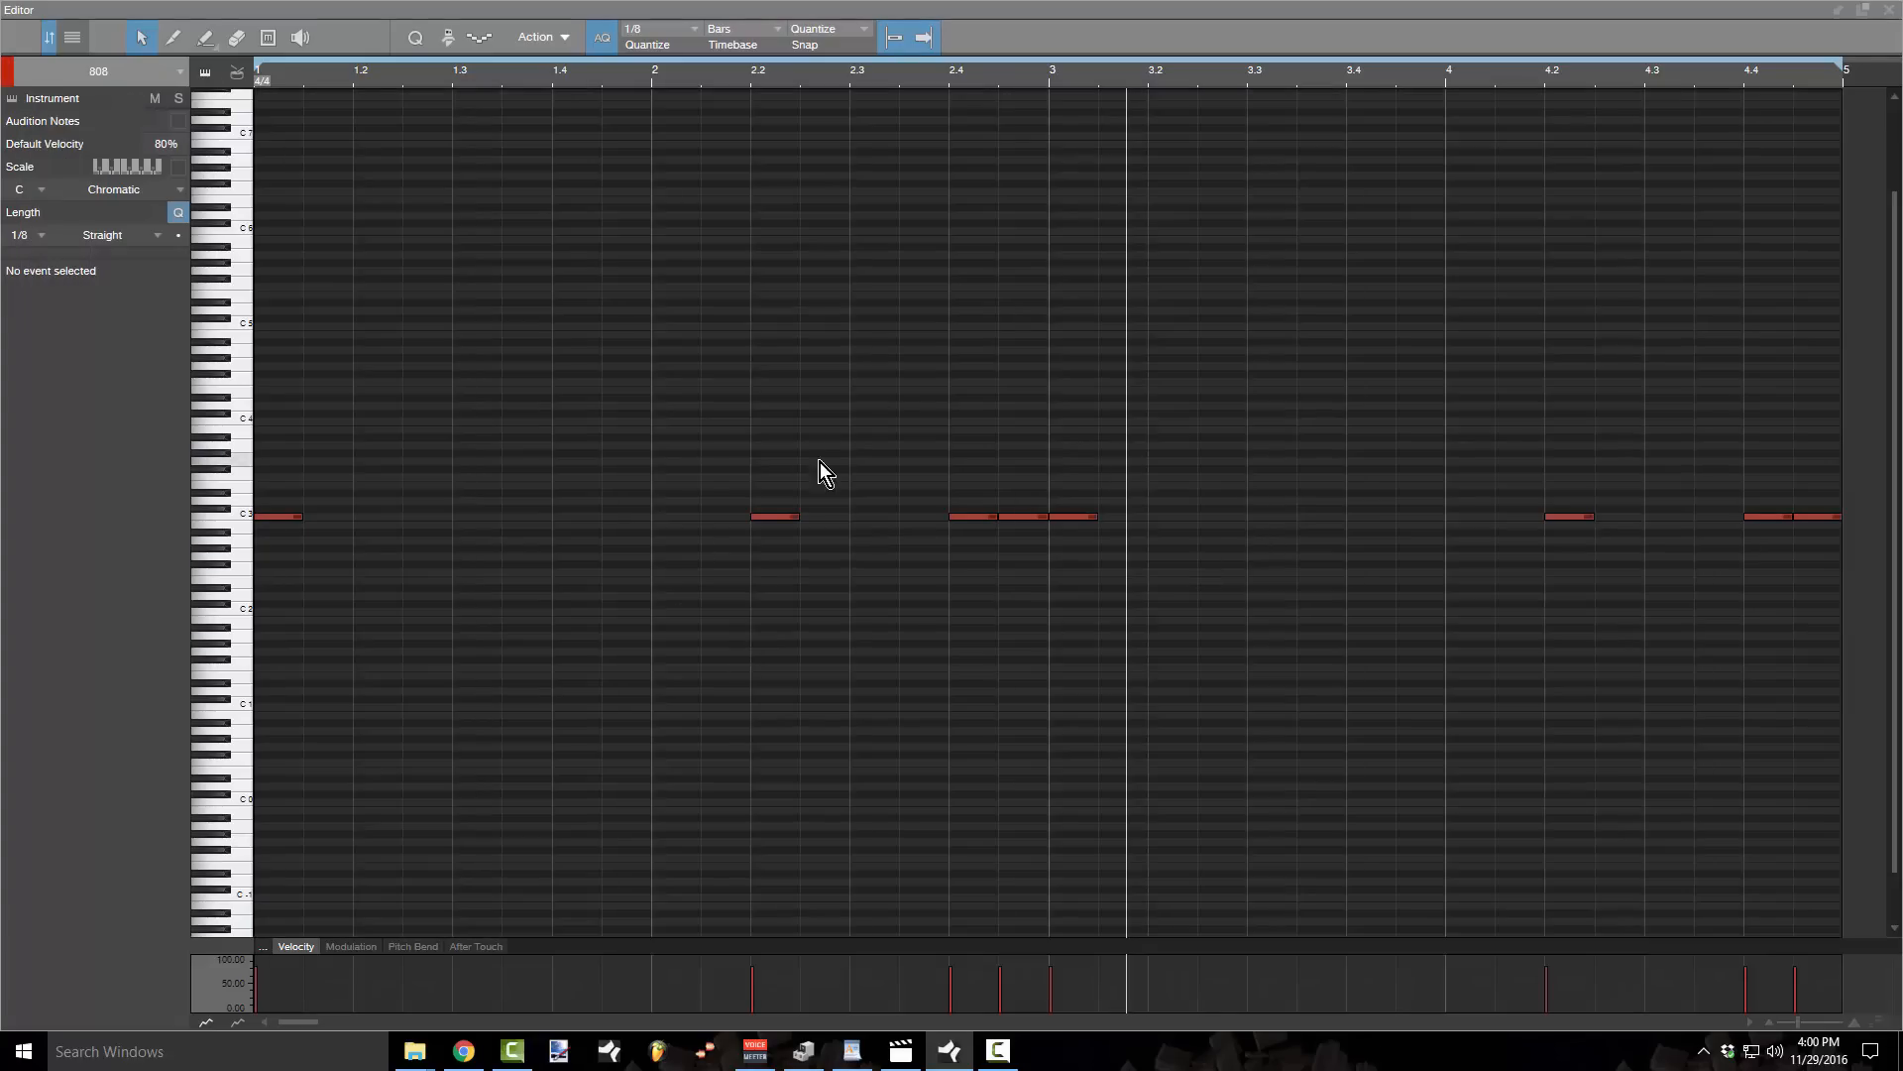
- Raise the 808 note at 2.4.3 to B 3 and play the pattern
left_click(977, 516)
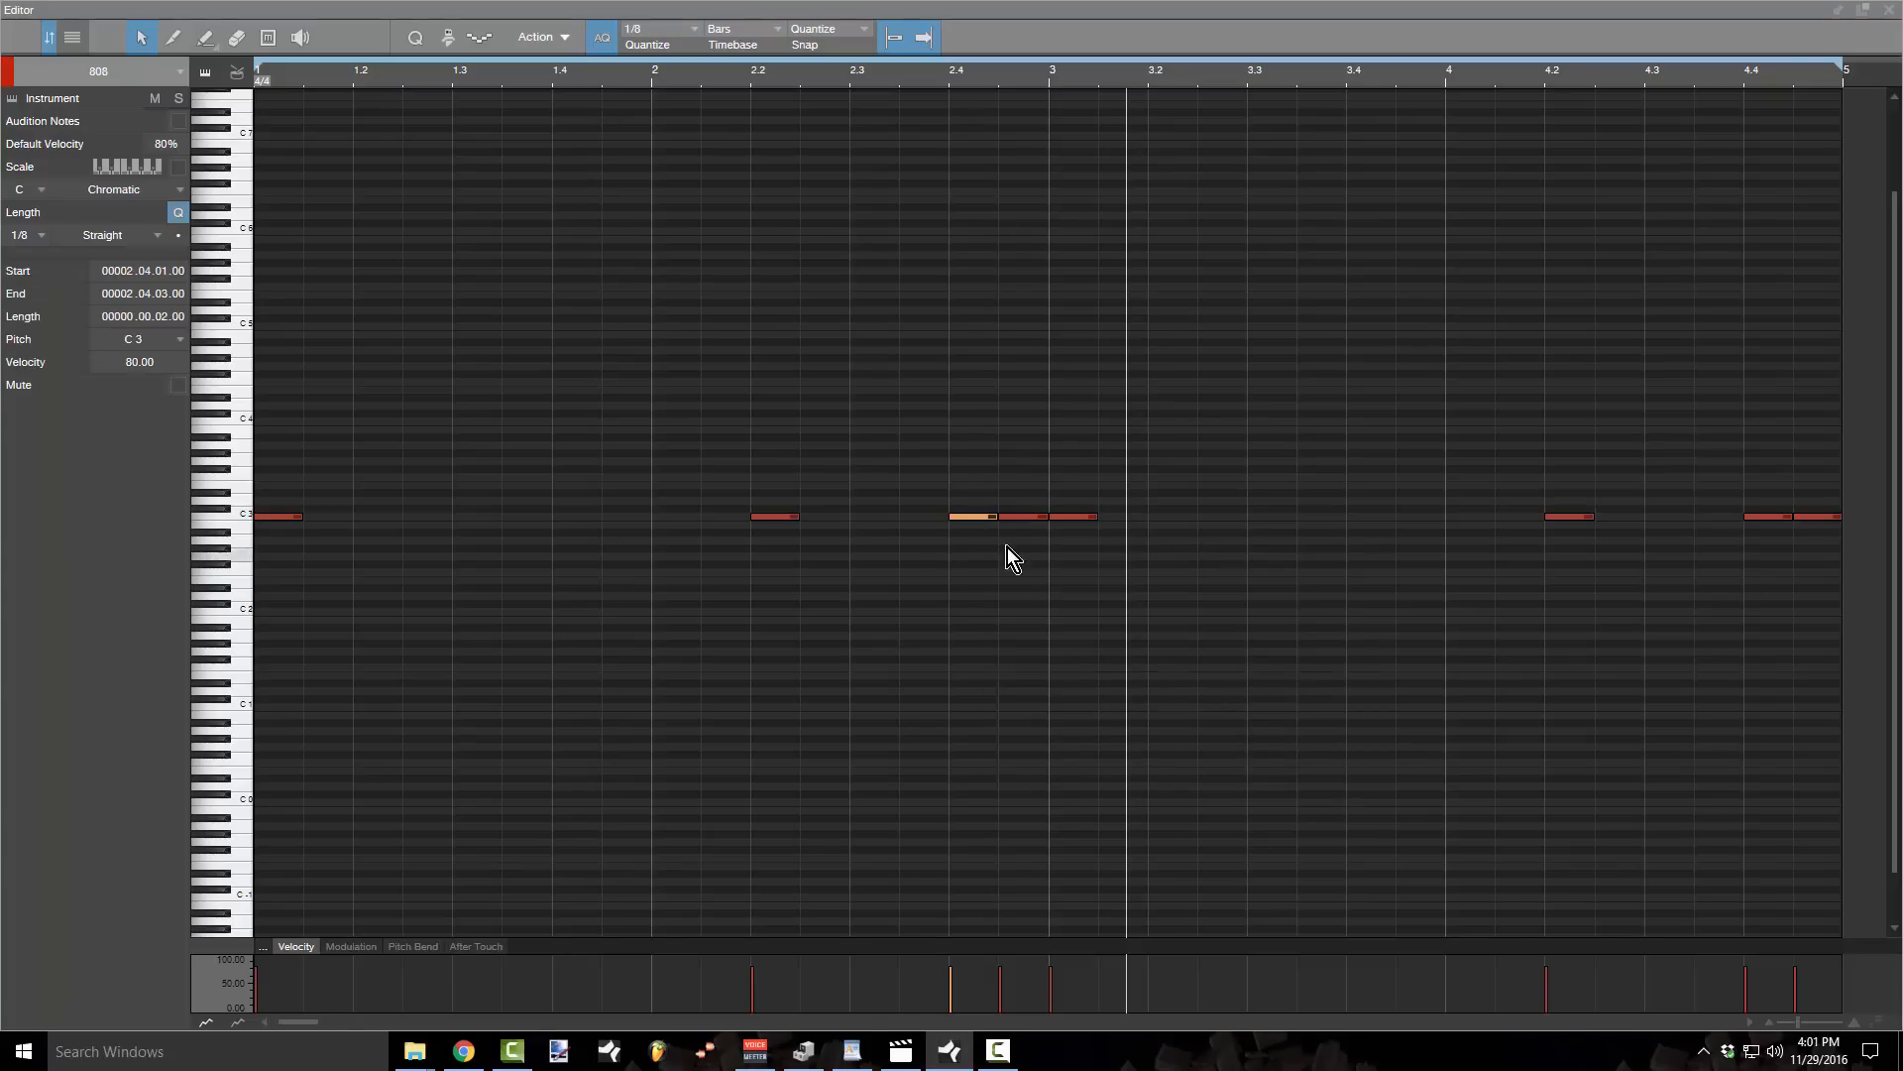
left_click_drag(1019, 518, 1014, 434)
key("space")
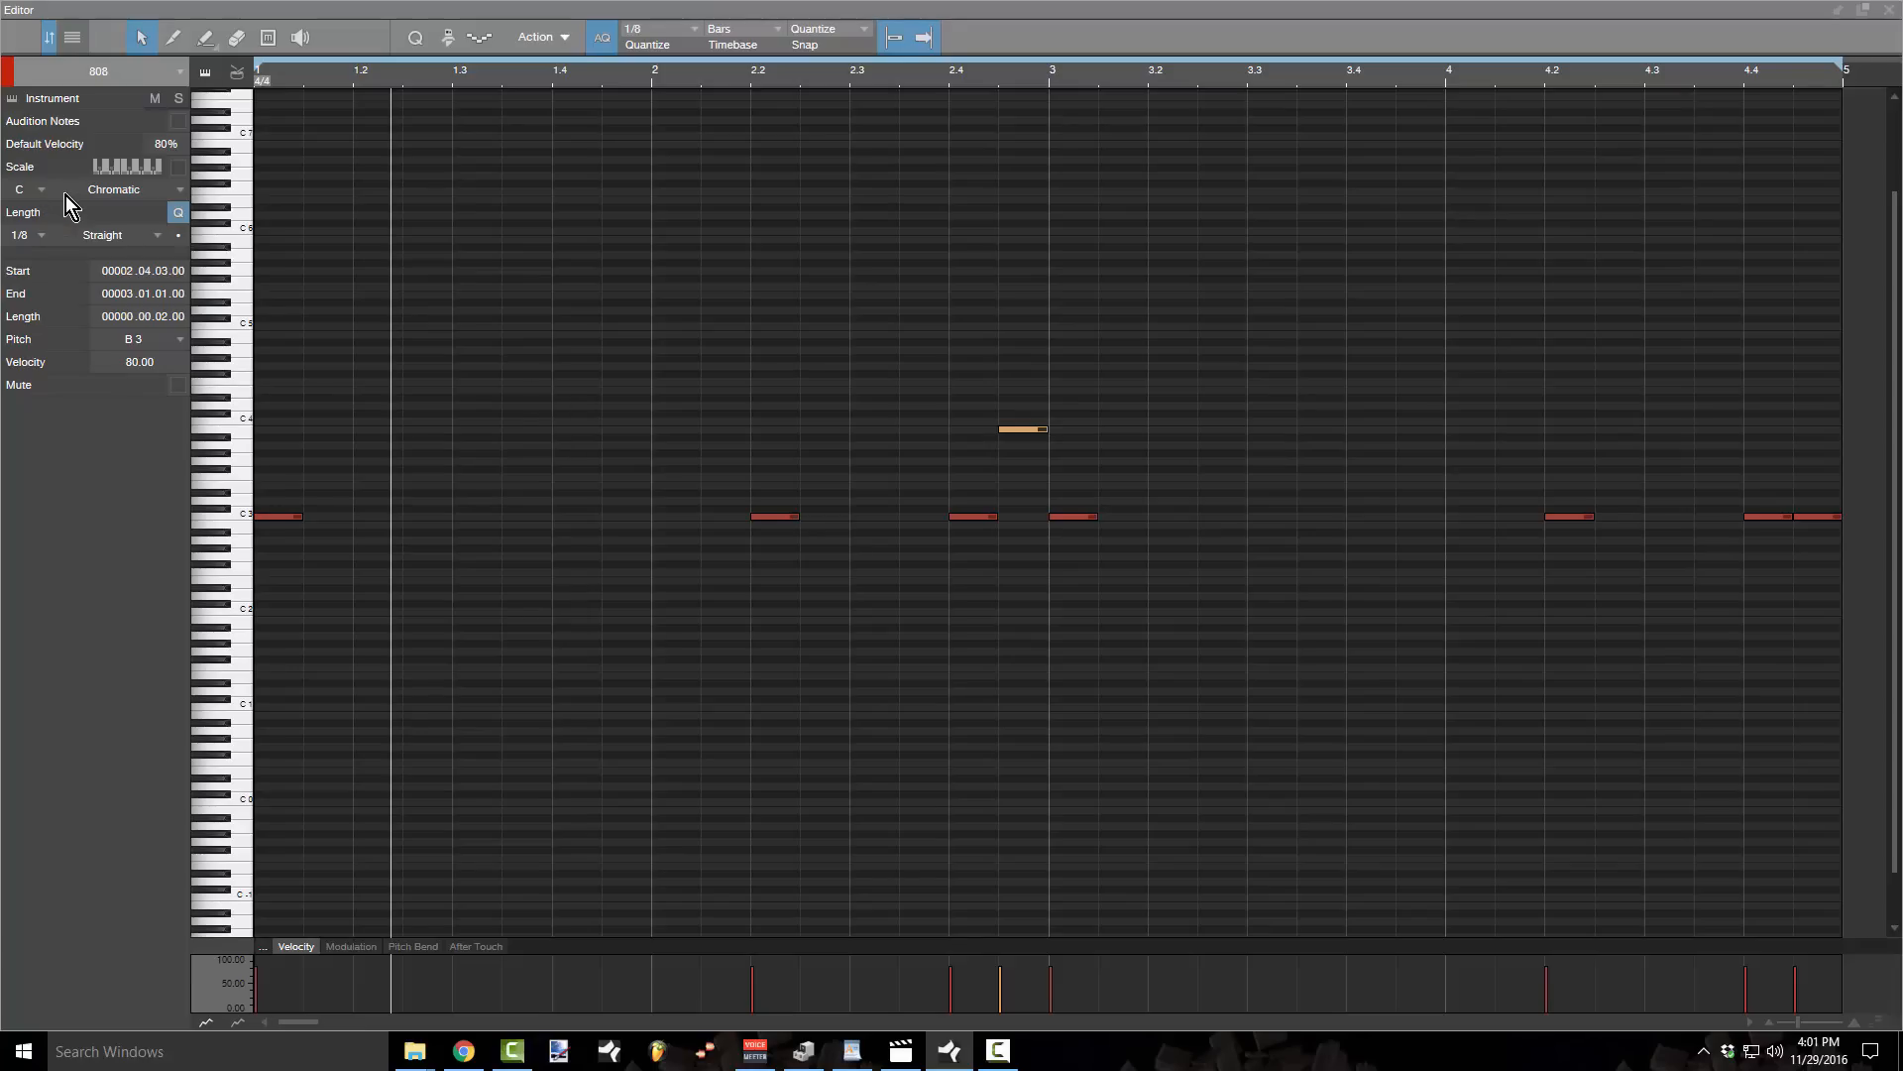
- Set the editor's scale to C Natural Minor and enable scale snapping
left_click(176, 188)
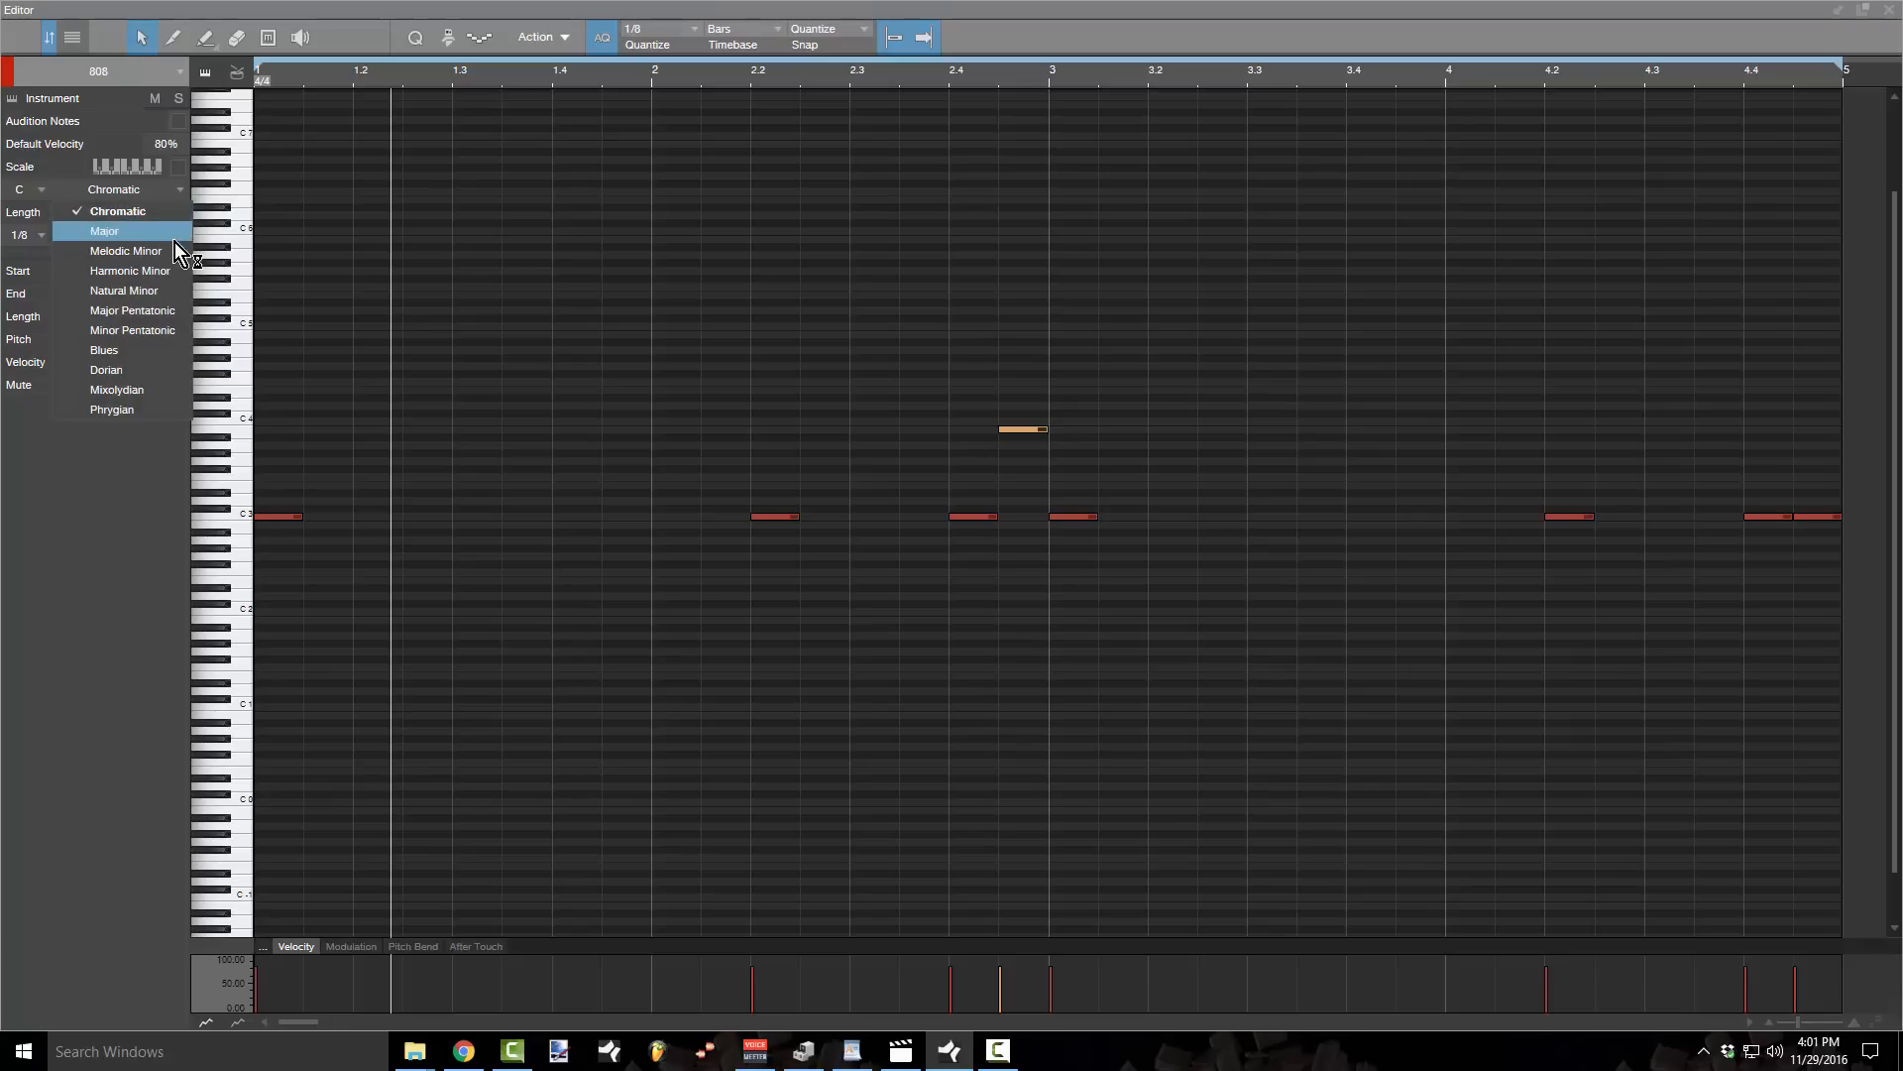
left_click(146, 294)
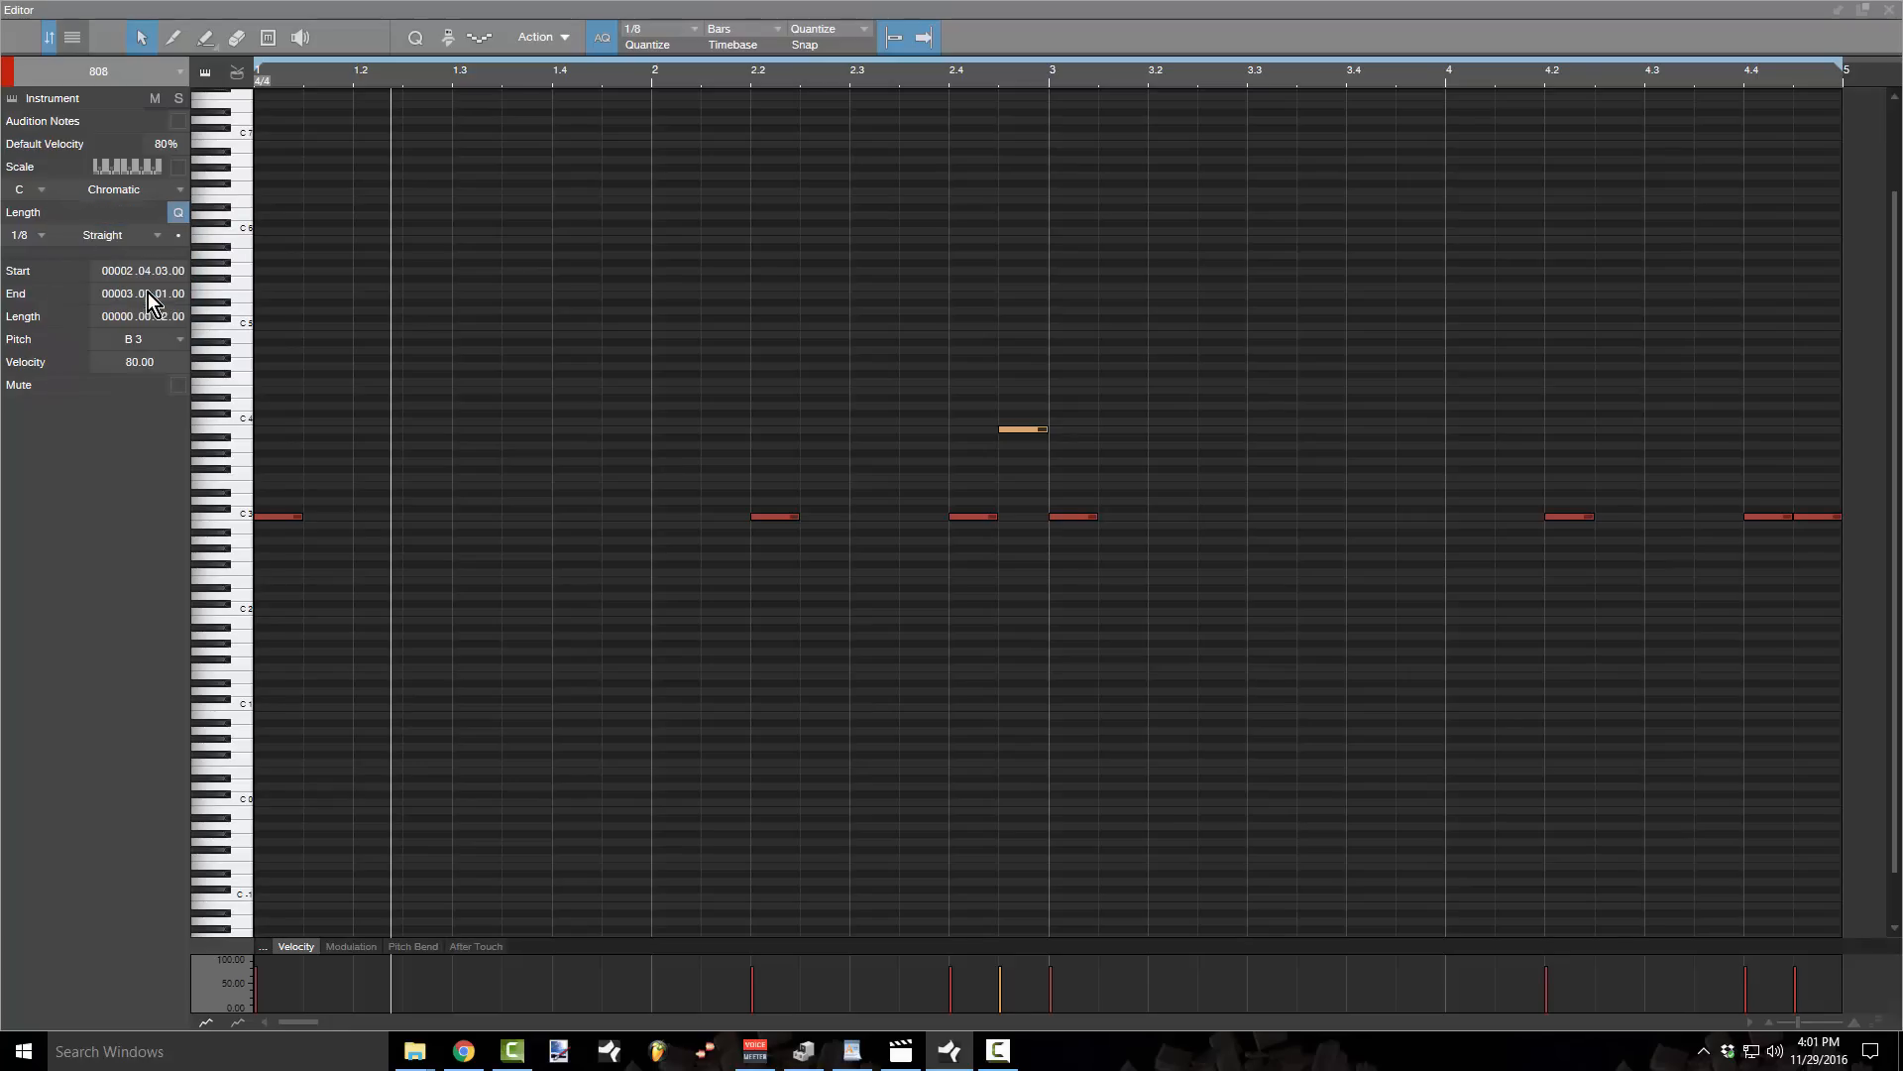
left_click(179, 167)
double_click(625, 512)
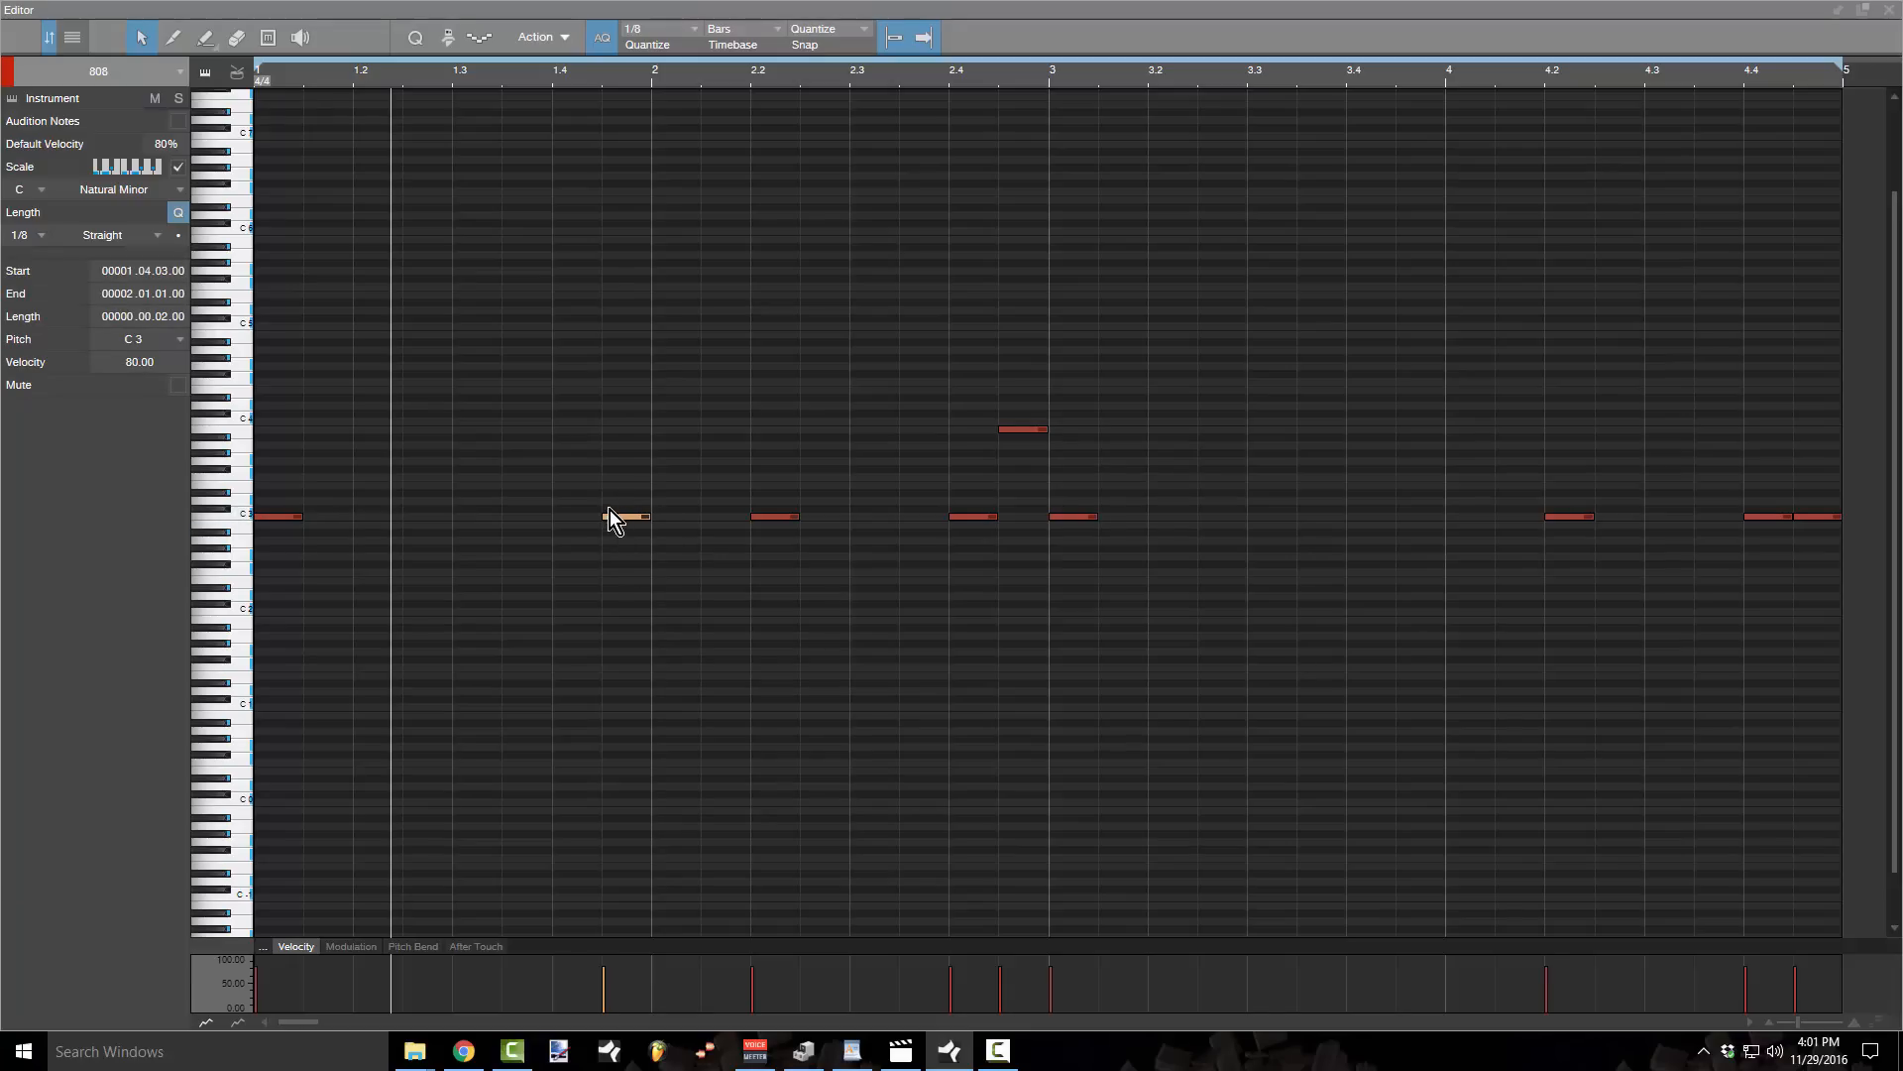
left_click(610, 511)
left_click(615, 518)
key("Delete")
- Draw a G# 2 note from 4.1.3 to 4.2.3 so that it overlaps the C 3 note at 4.2
left_click(1509, 548, "alt")
left_click_drag(1545, 552, 1586, 557)
- Enable Glide in the 808's SampleOne instrument with a pitch-bend range of 12 and a glide time of 307 ms
left_click(13, 98)
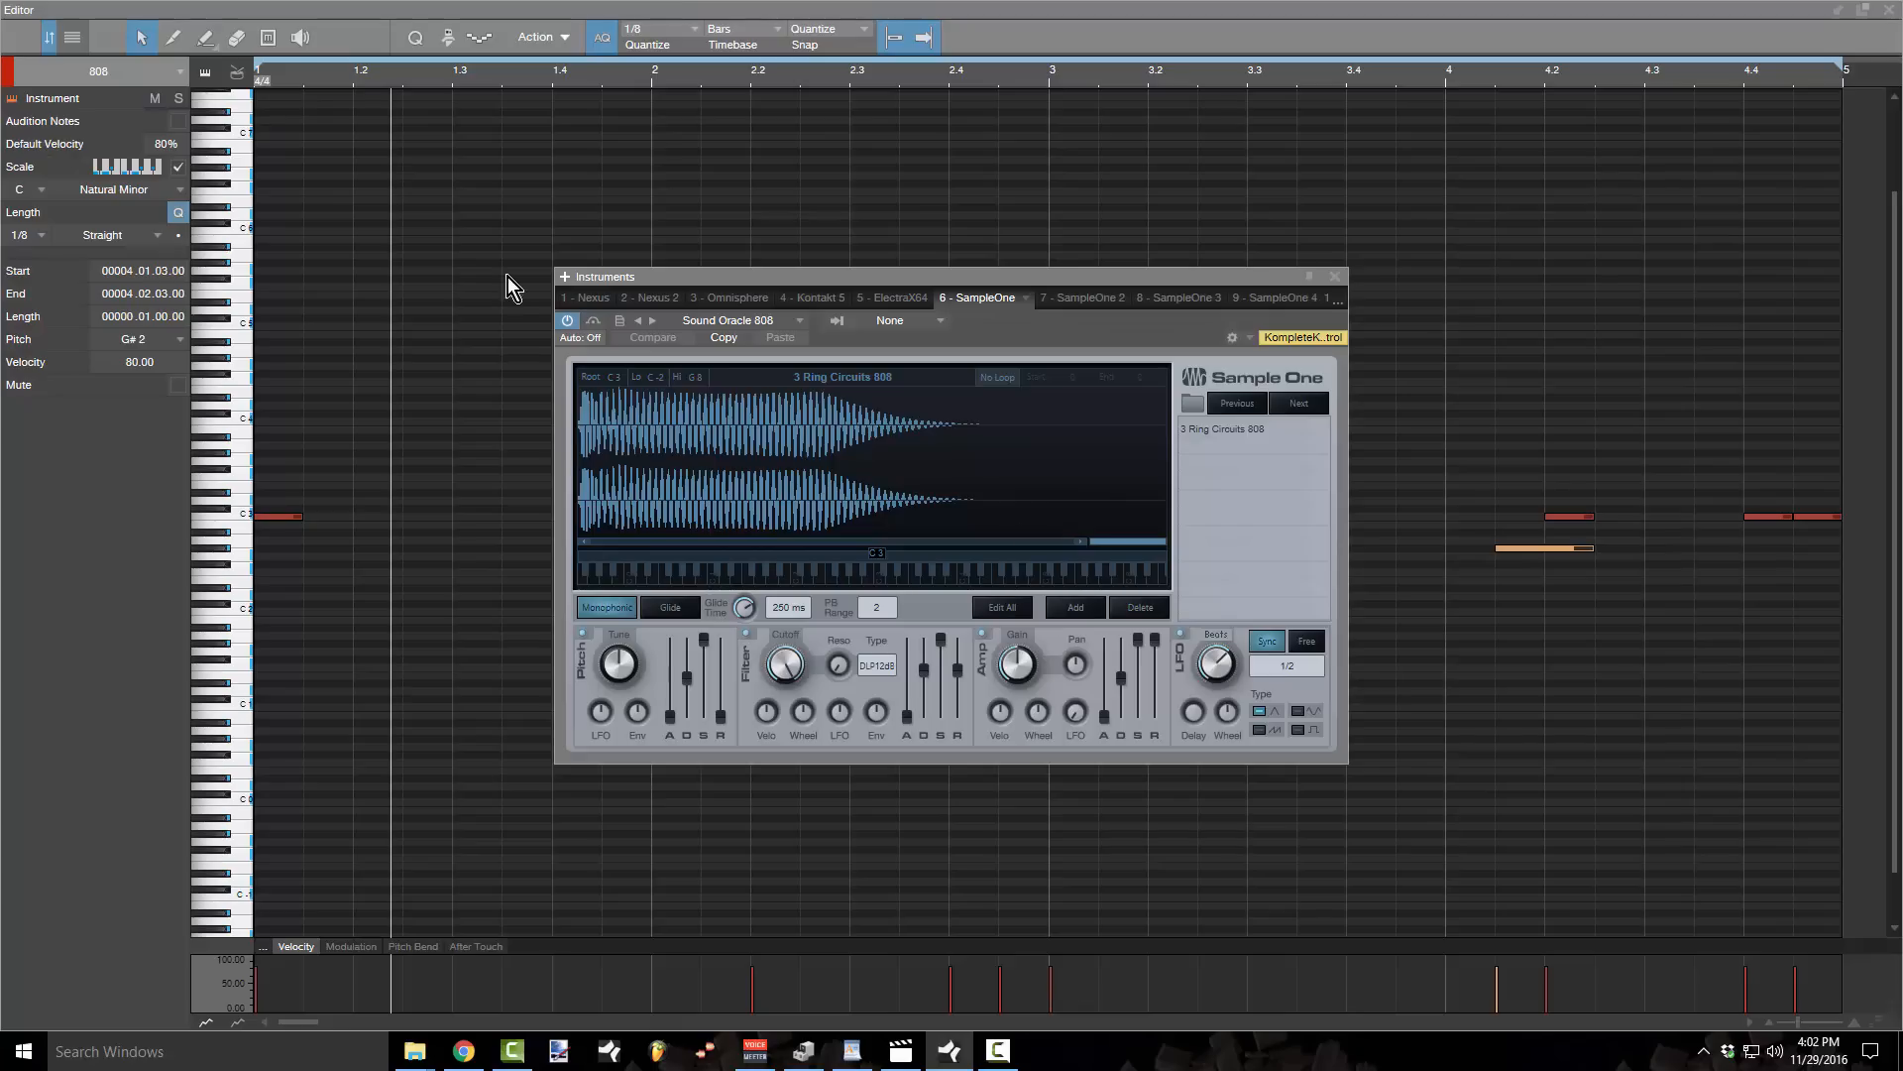
left_click(678, 614)
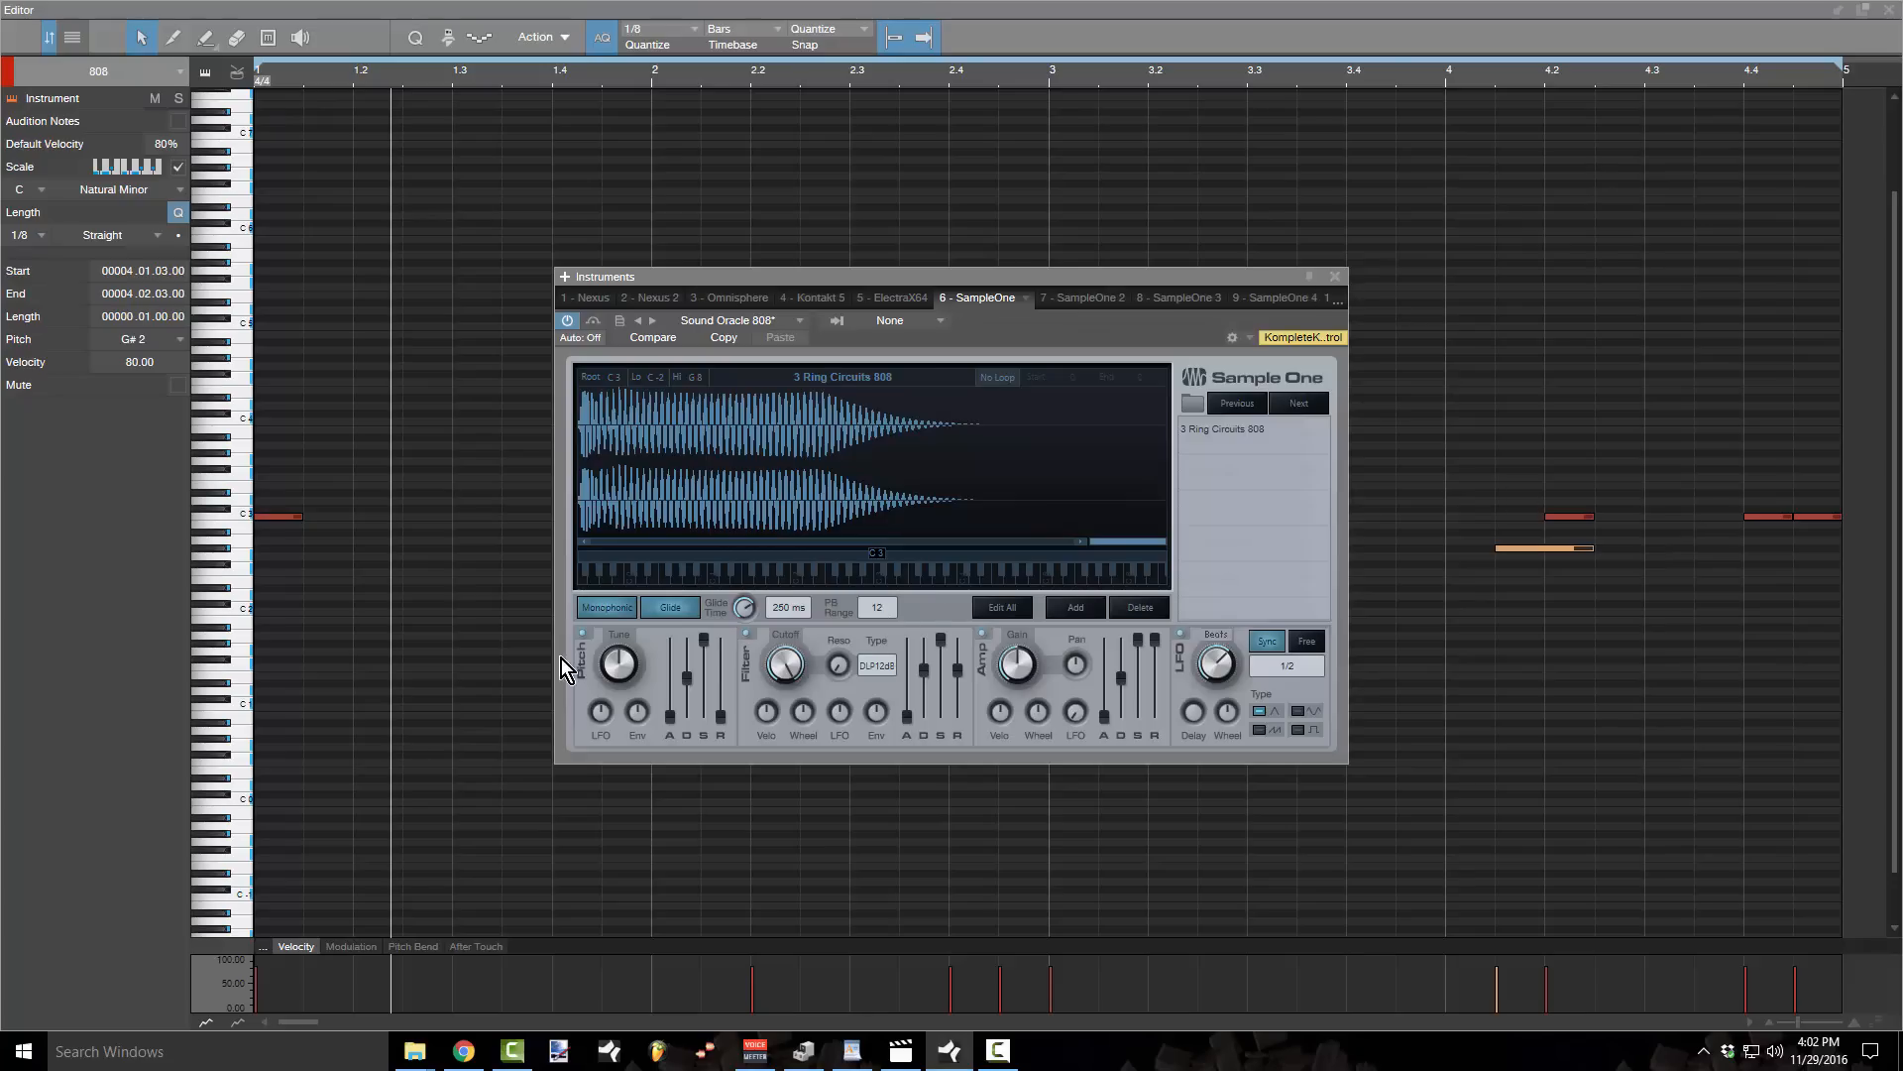
left_click_drag(735, 611, 744, 591)
left_click(1335, 277)
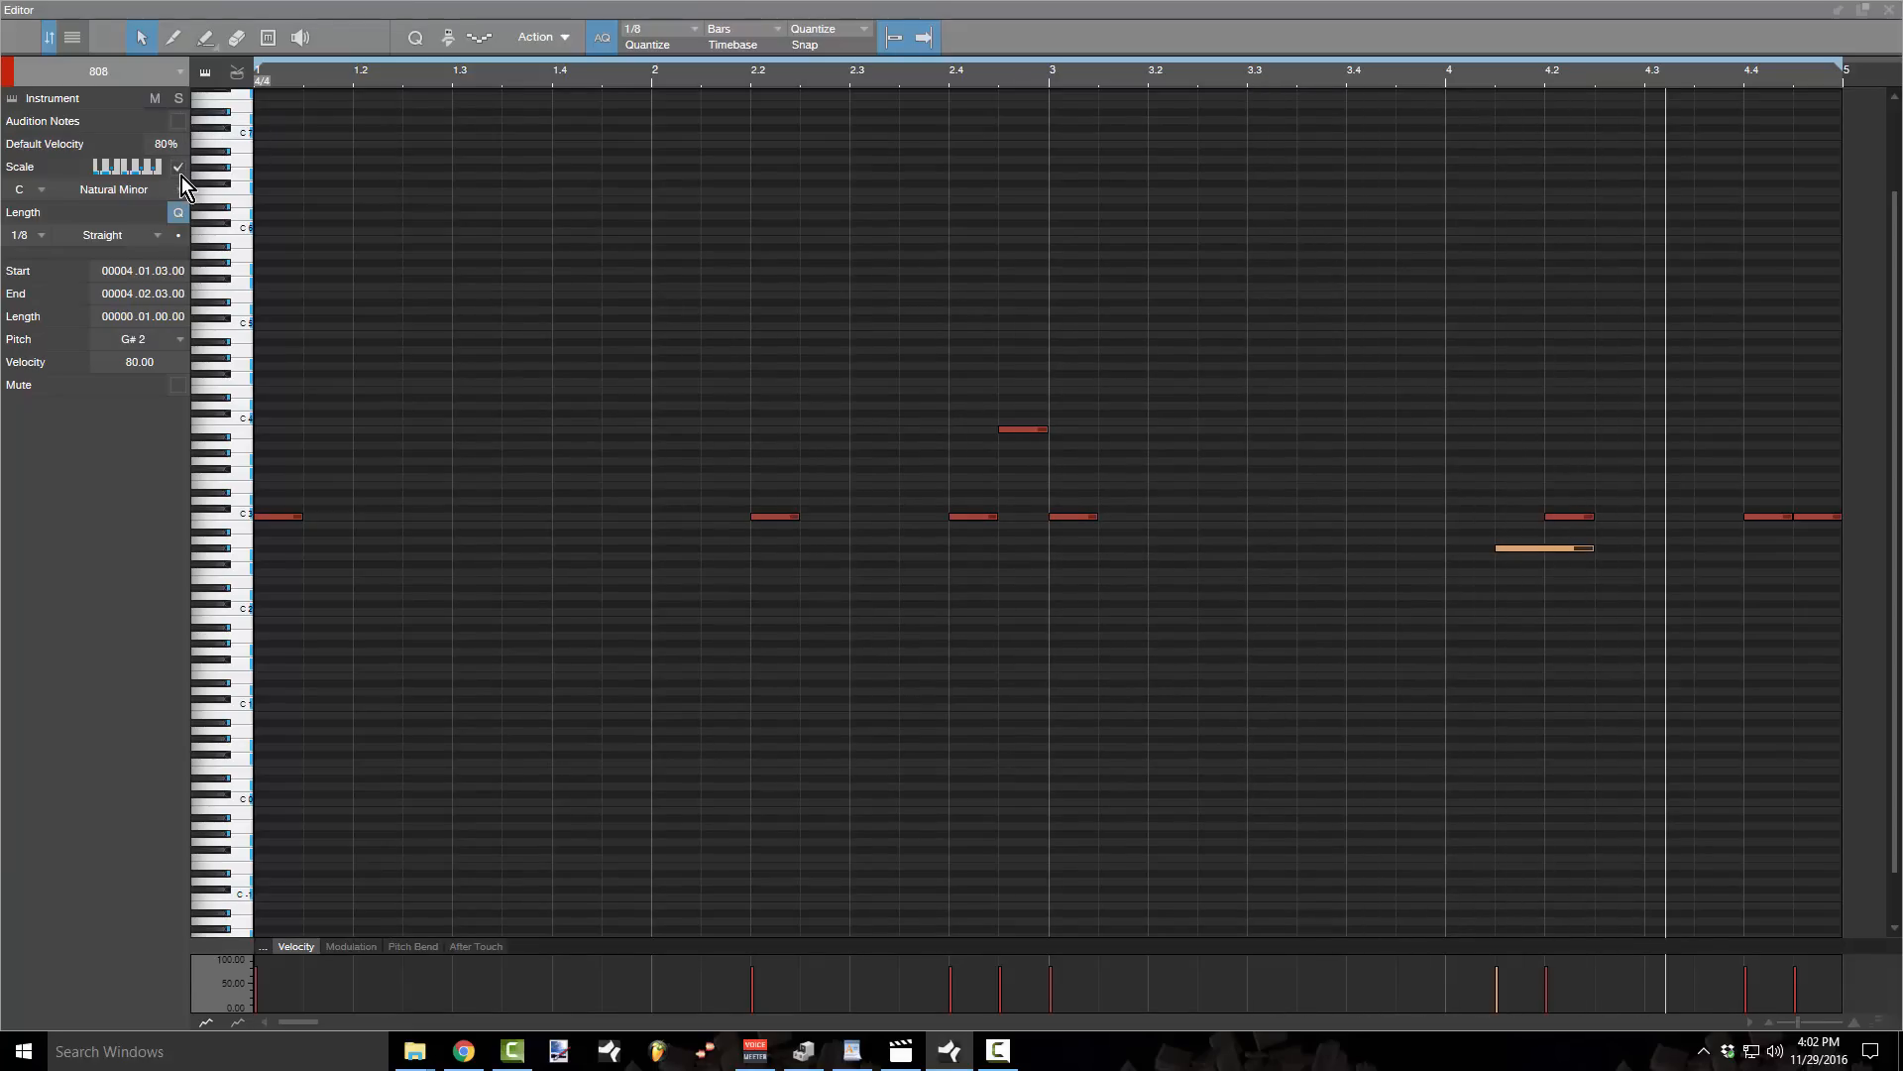
- Reopen the 808's instrument window, move it clear of the bar 4 notes and pin it
left_click(12, 99)
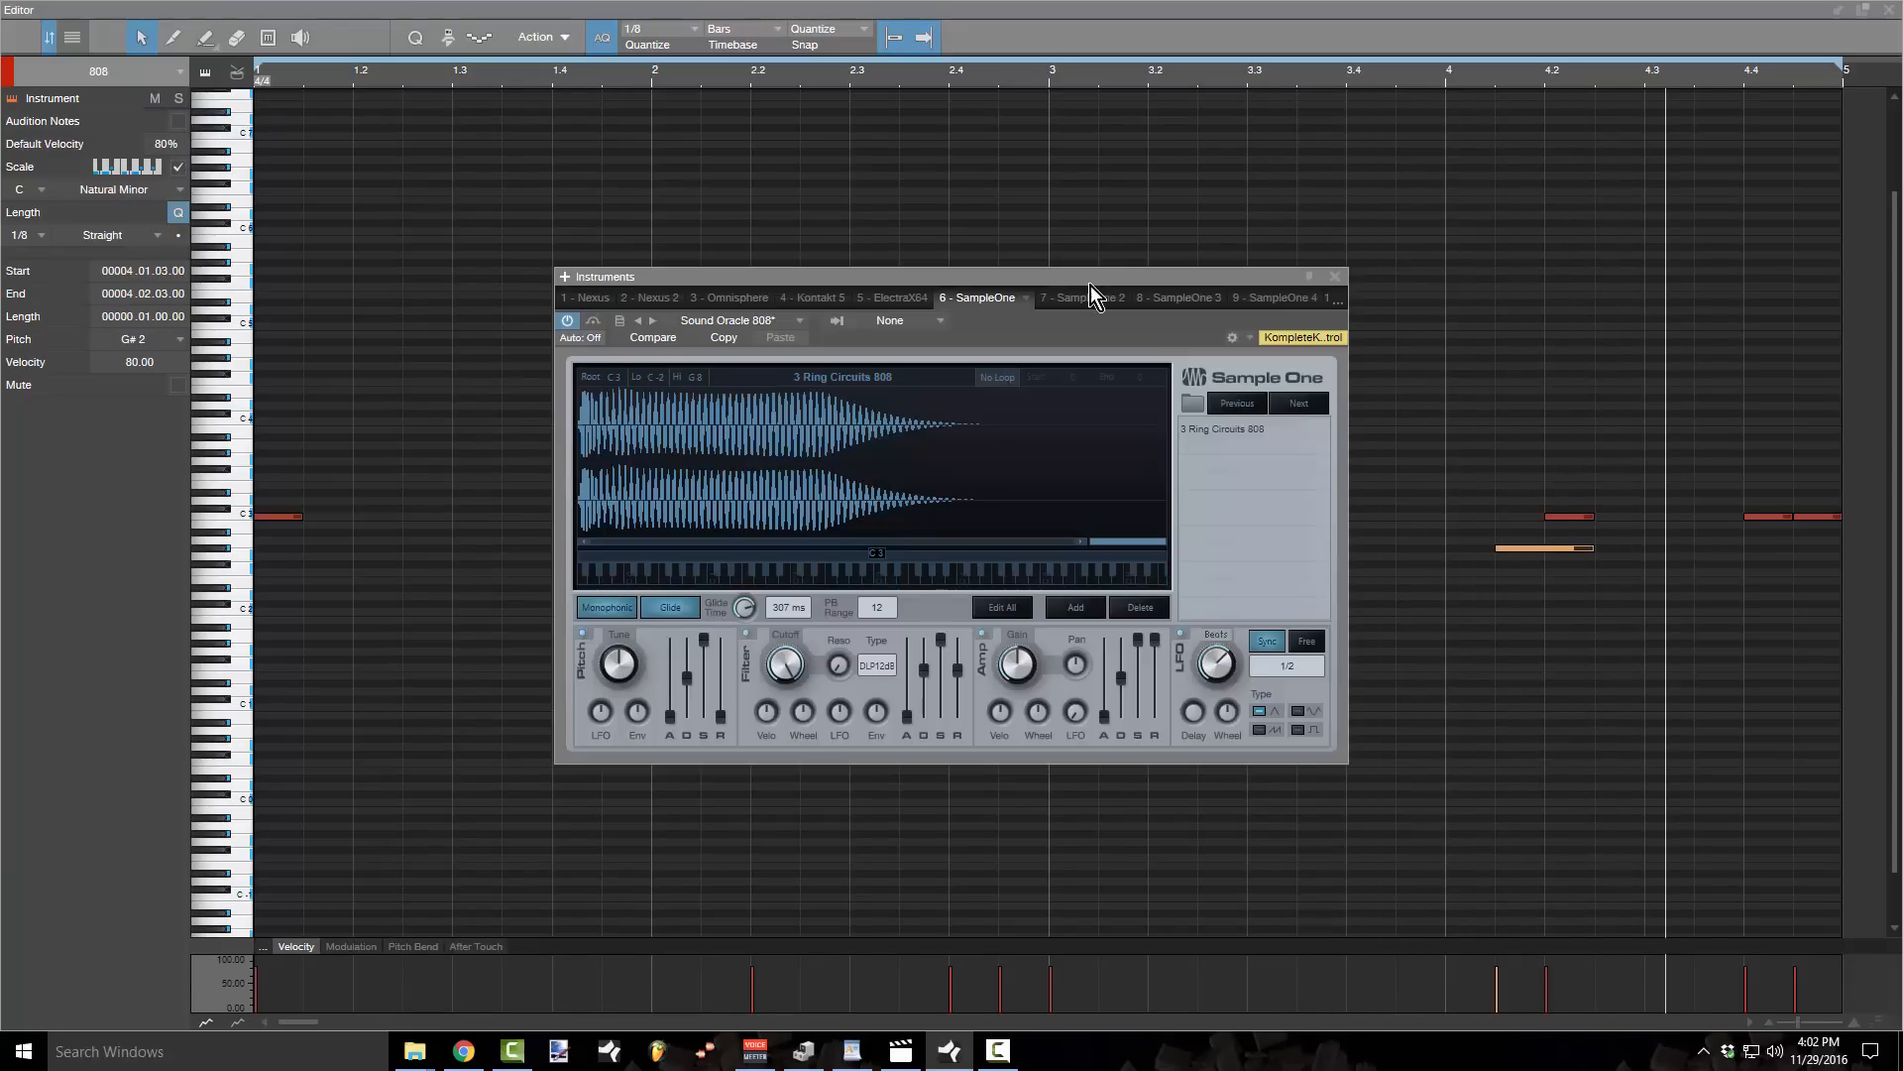
left_click_drag(1091, 285, 656, 543)
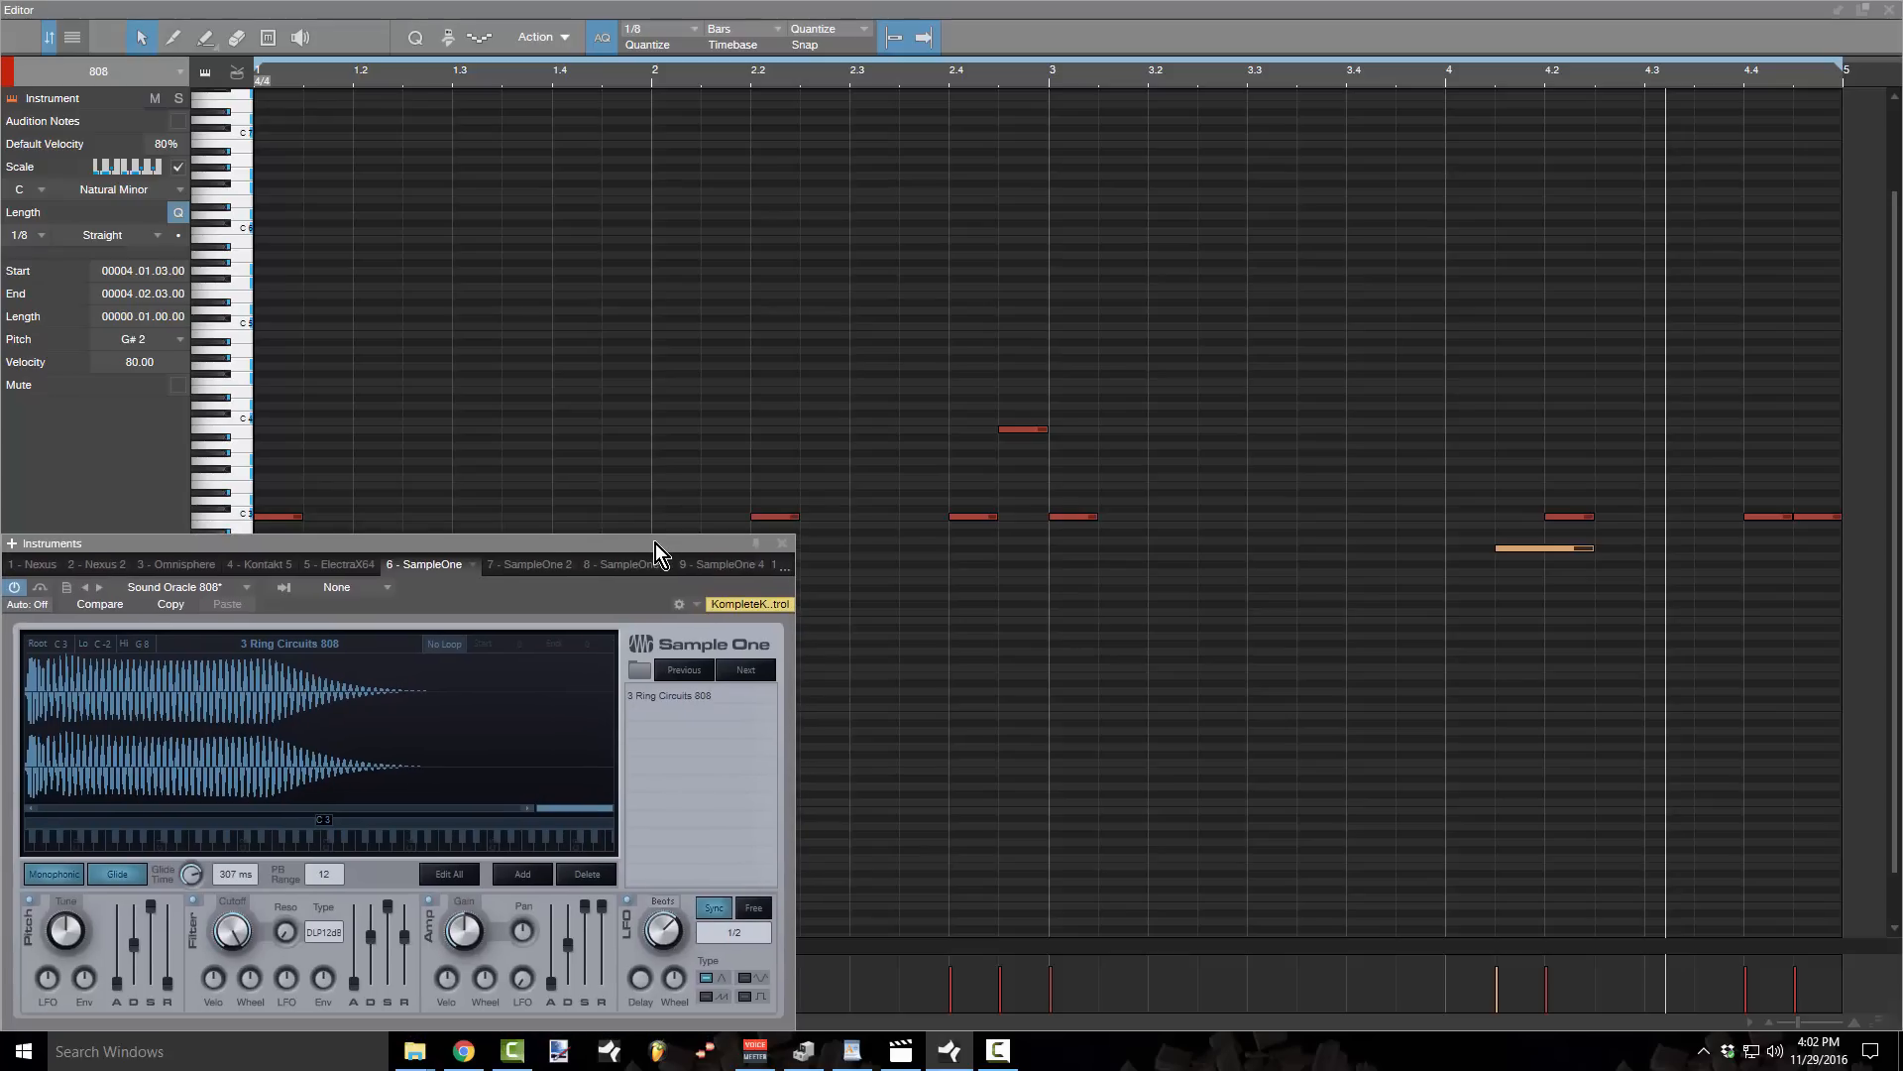
left_click(756, 545)
- Audition the slide in bar 4 while raising the glide time to 1.0 s, and replay it from just before bar 4
left_click(1297, 75)
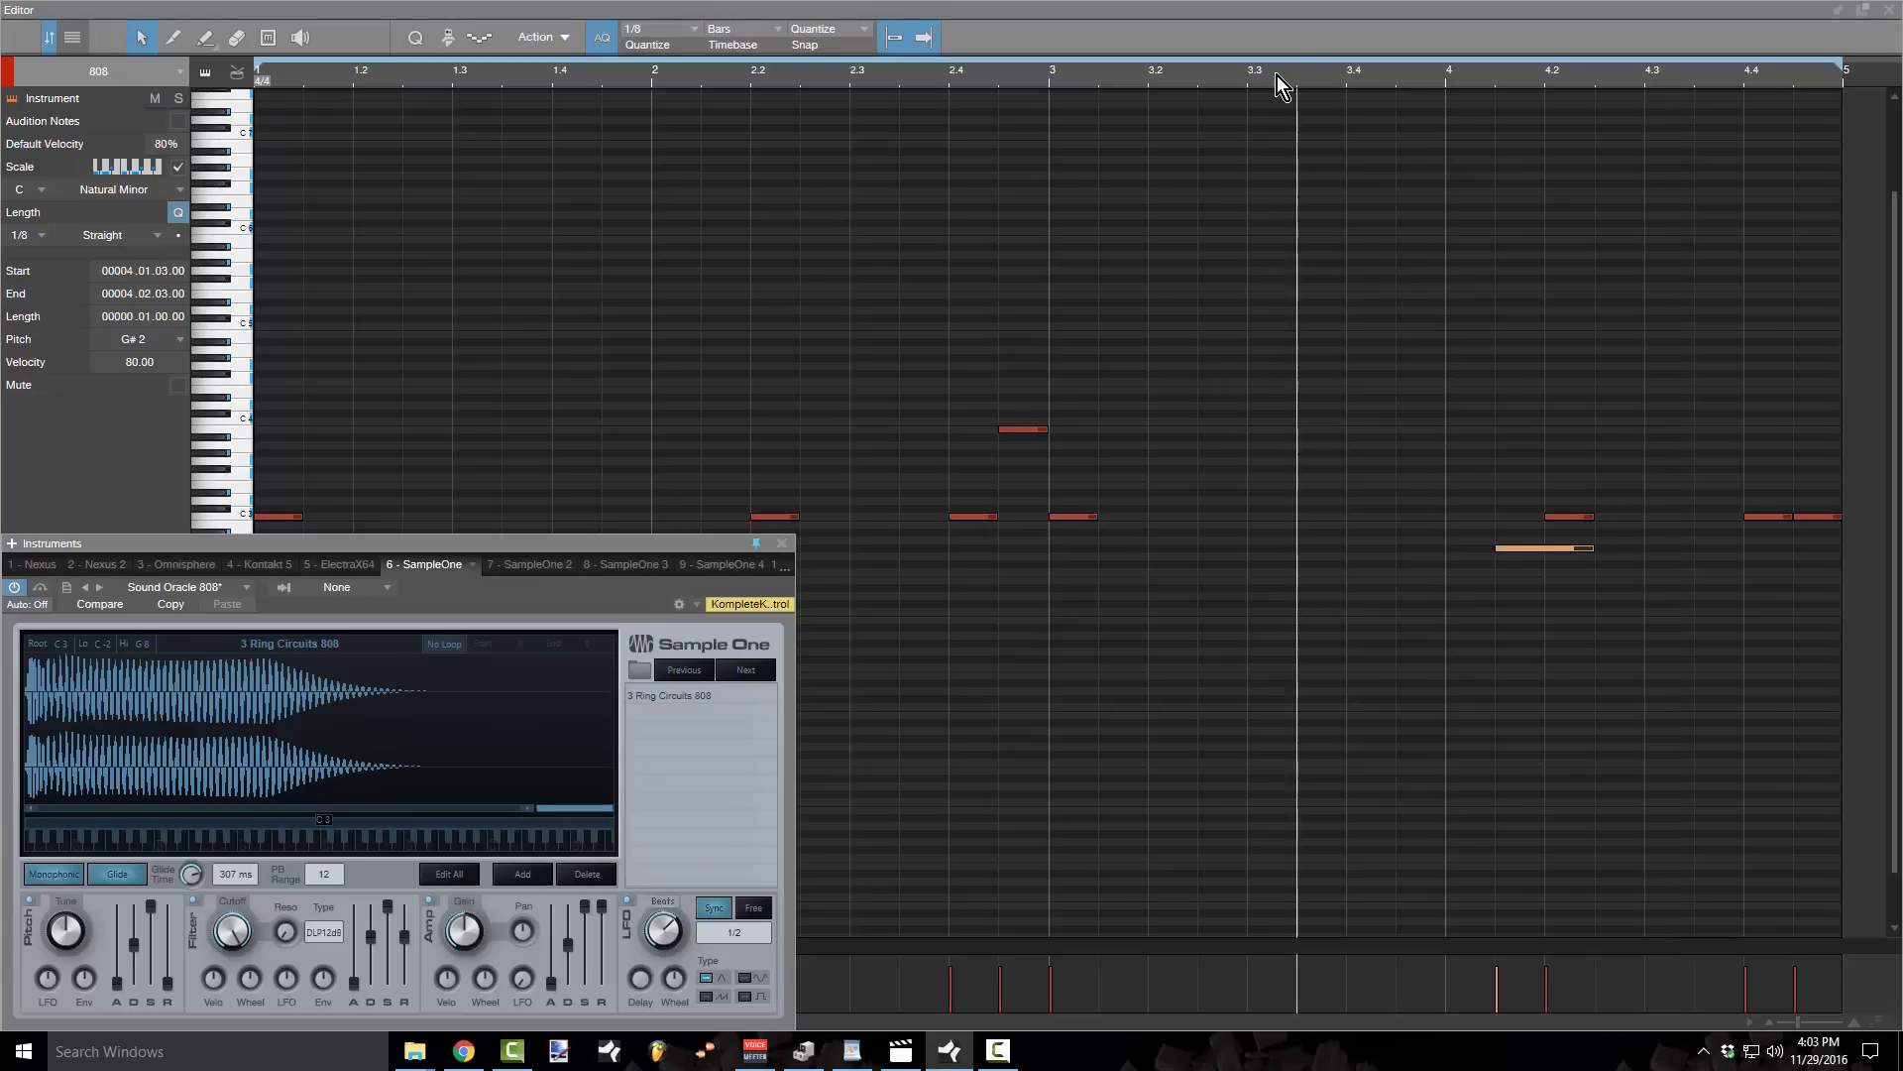
key("space")
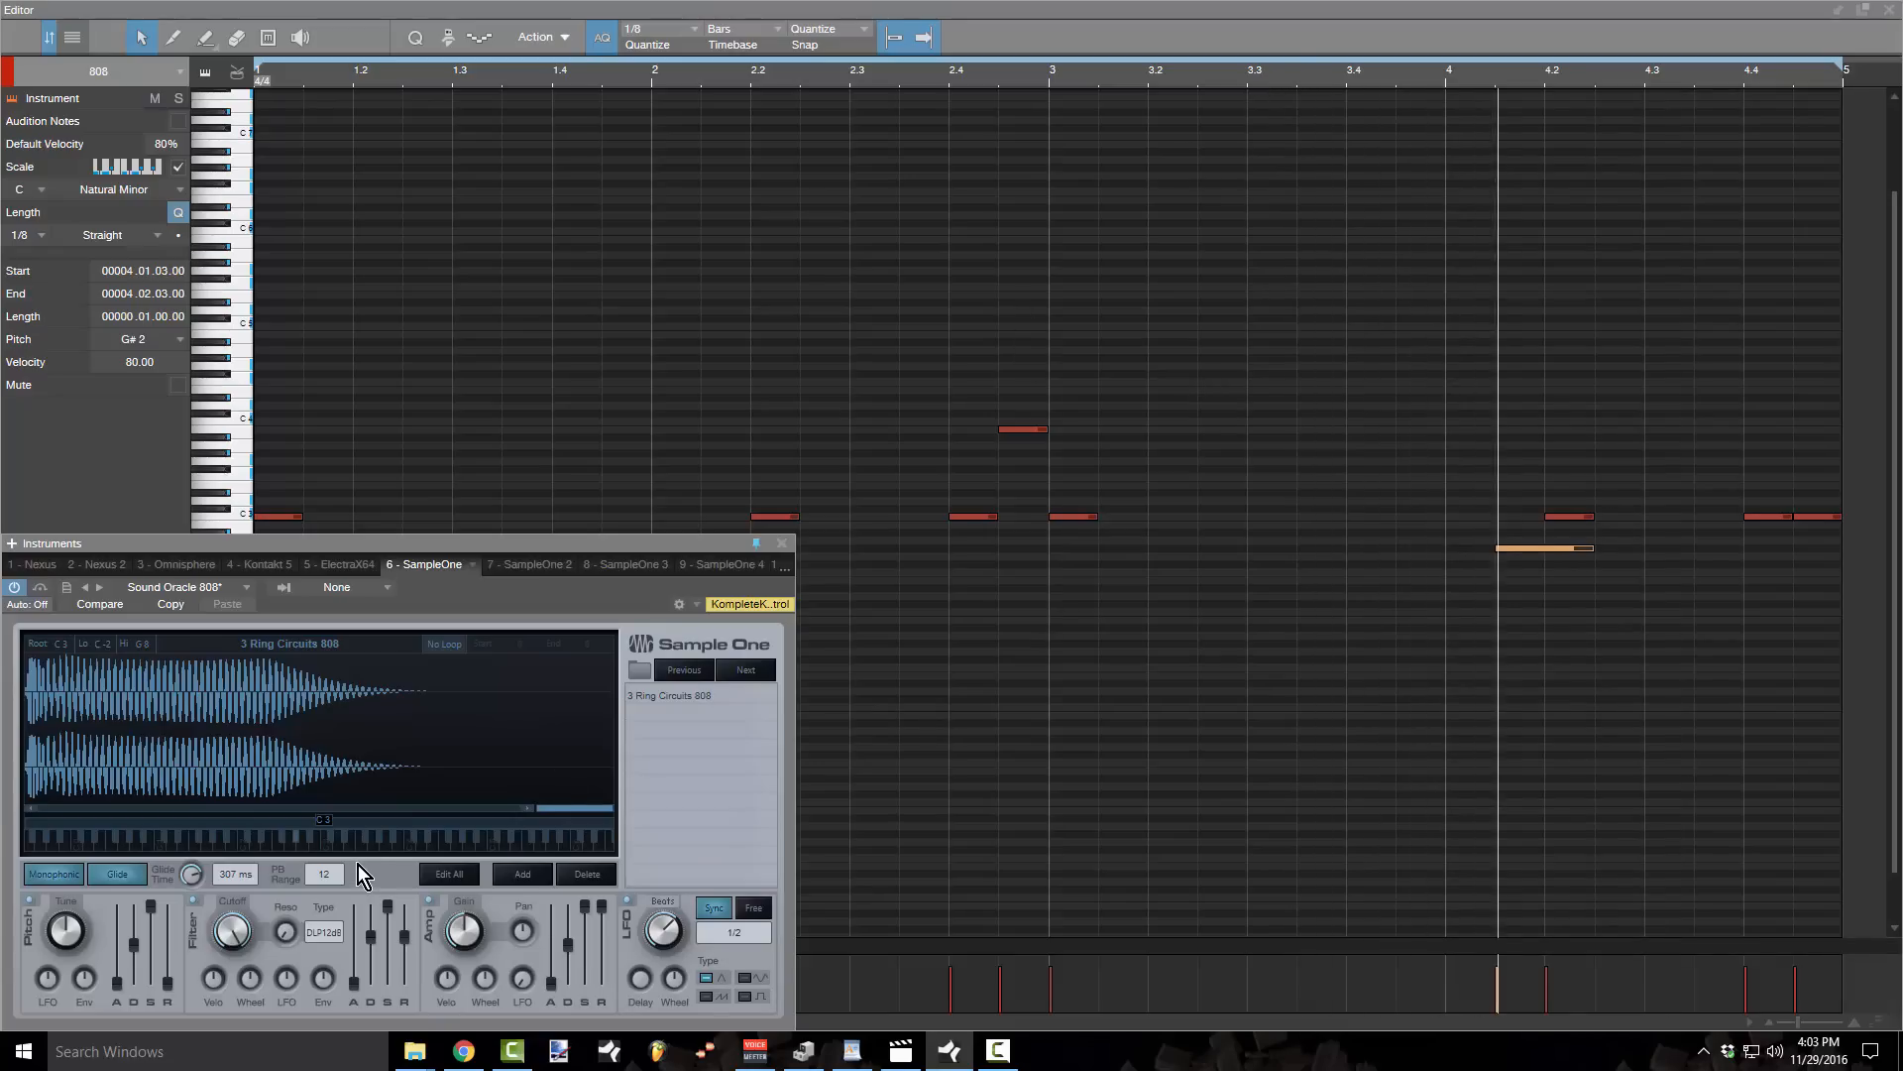
left_click_drag(186, 872, 237, 787)
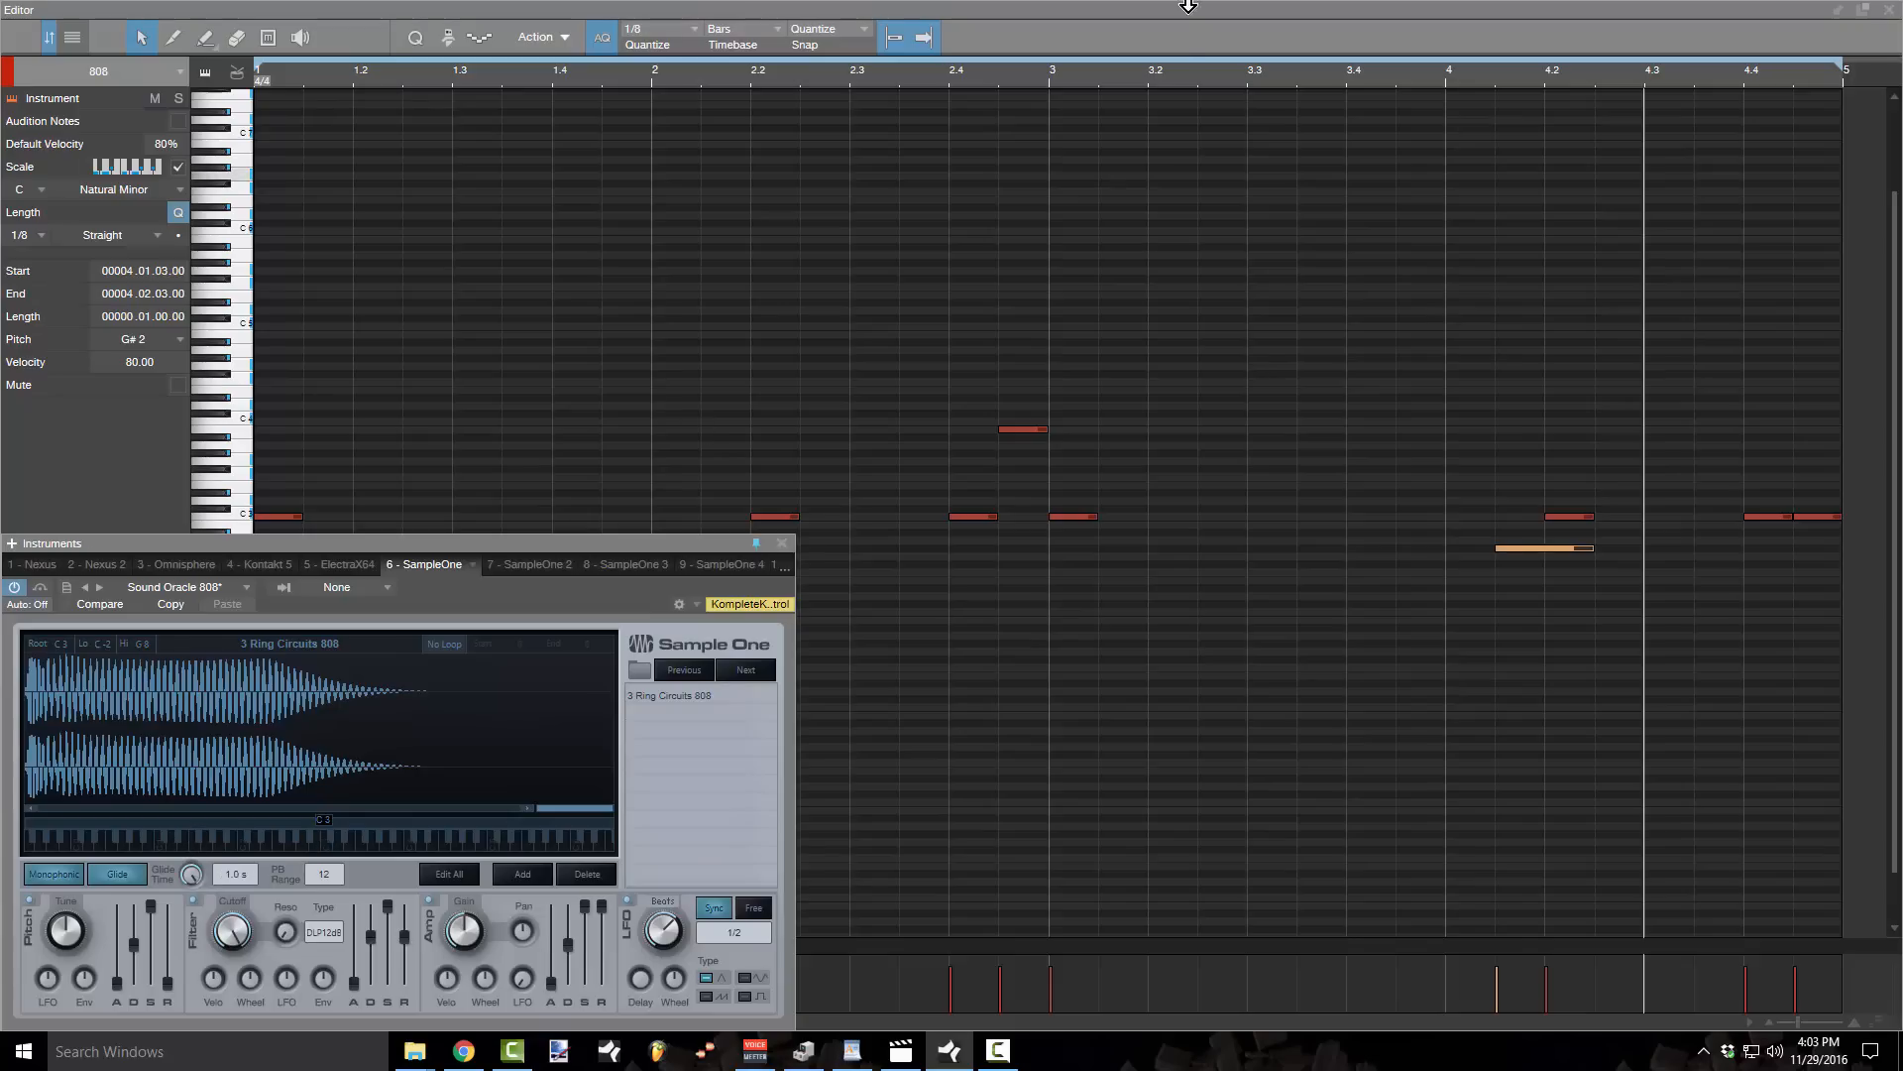
left_click(1384, 75)
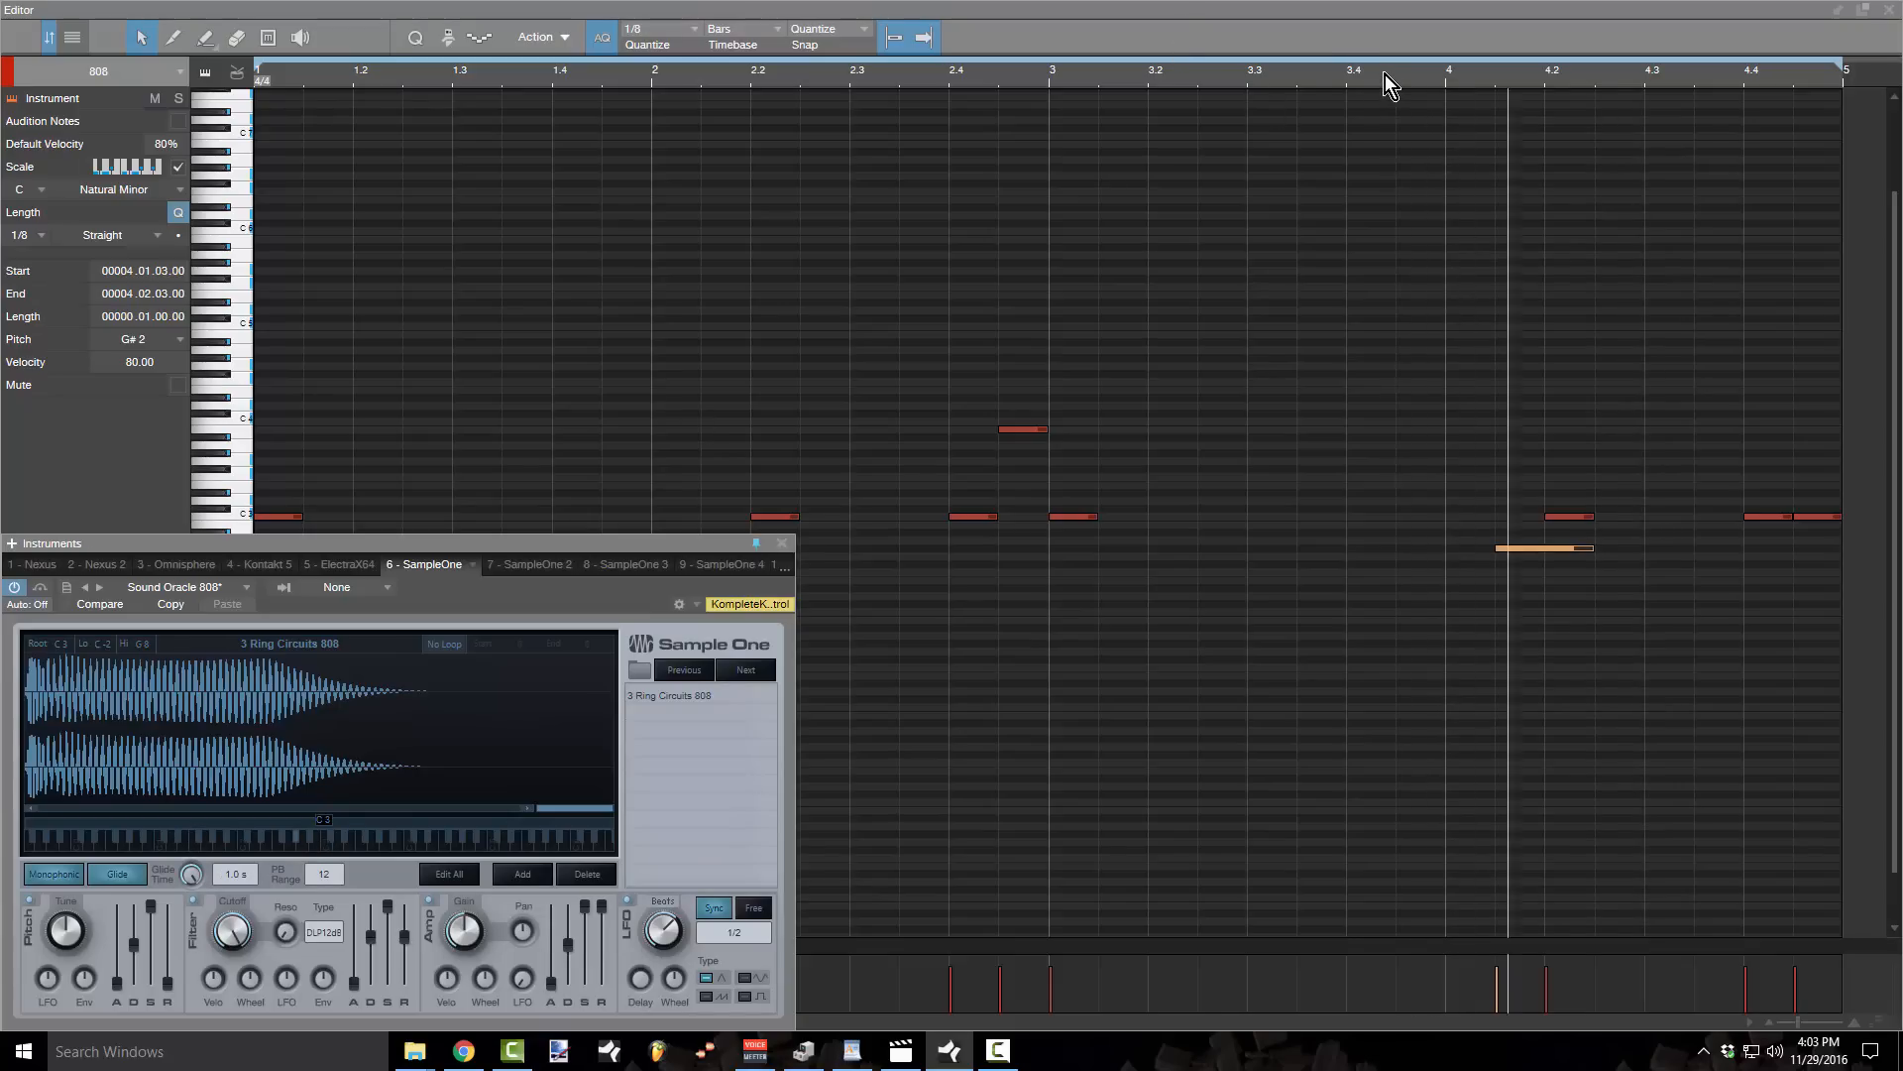
- Set the glide time to 261 ms, replay the pattern from 2.4 and close the instrument window
mouse_move(198, 880)
left_mouse_down()
mouse_move(202, 924)
mouse_move(189, 880)
left_mouse_up()
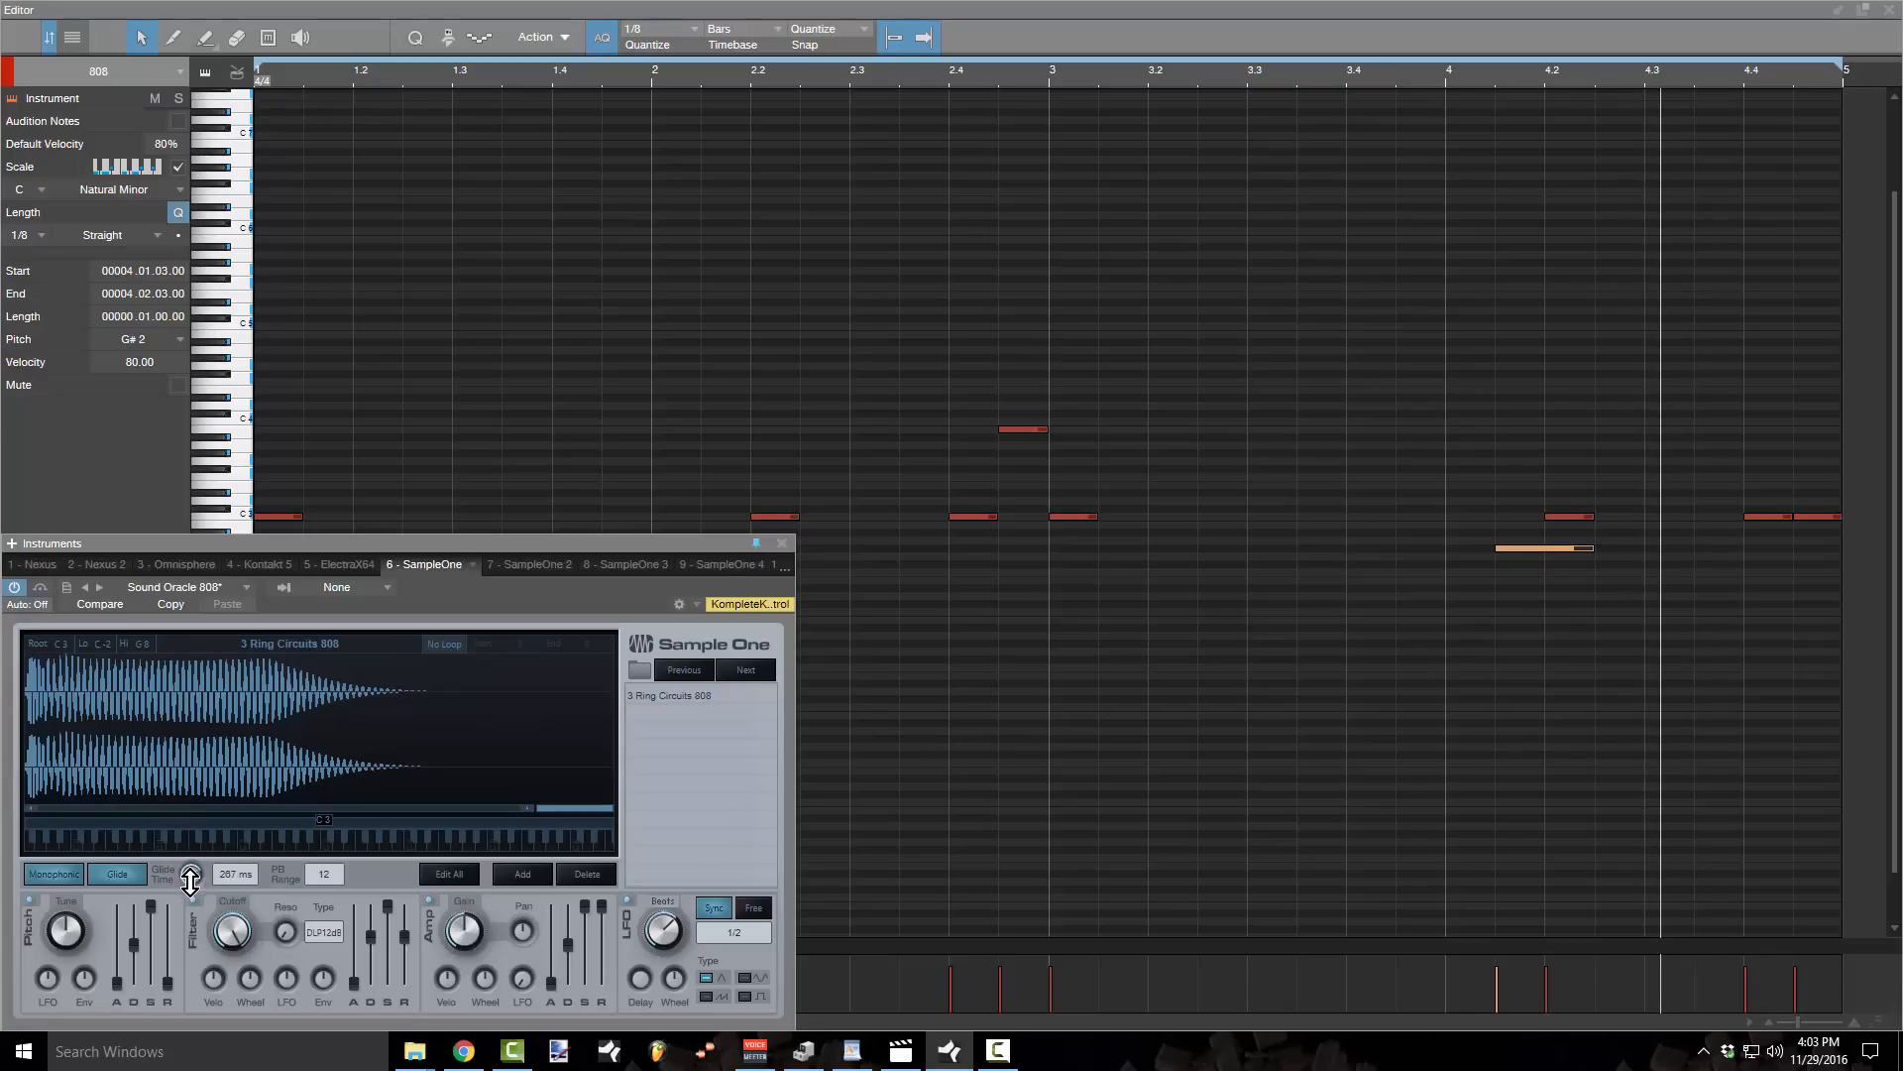
left_click(995, 83)
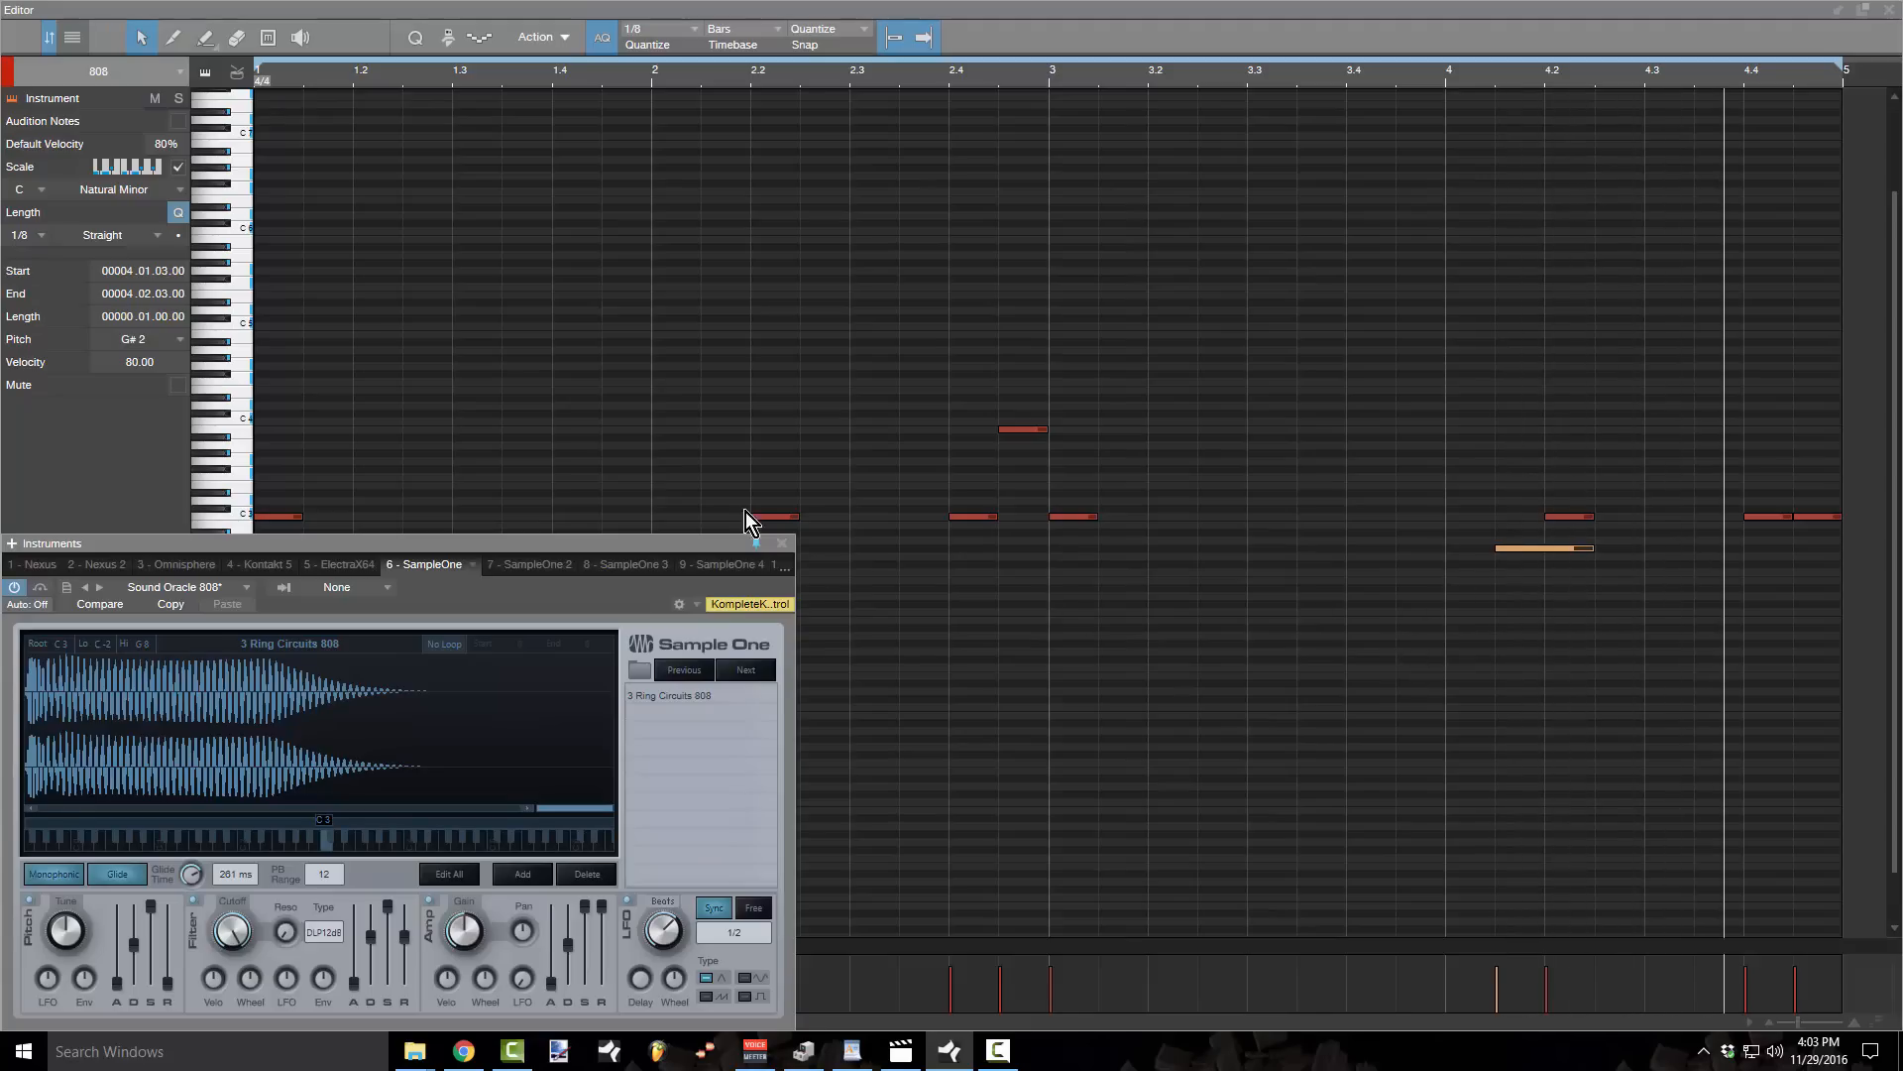
left_click(782, 542)
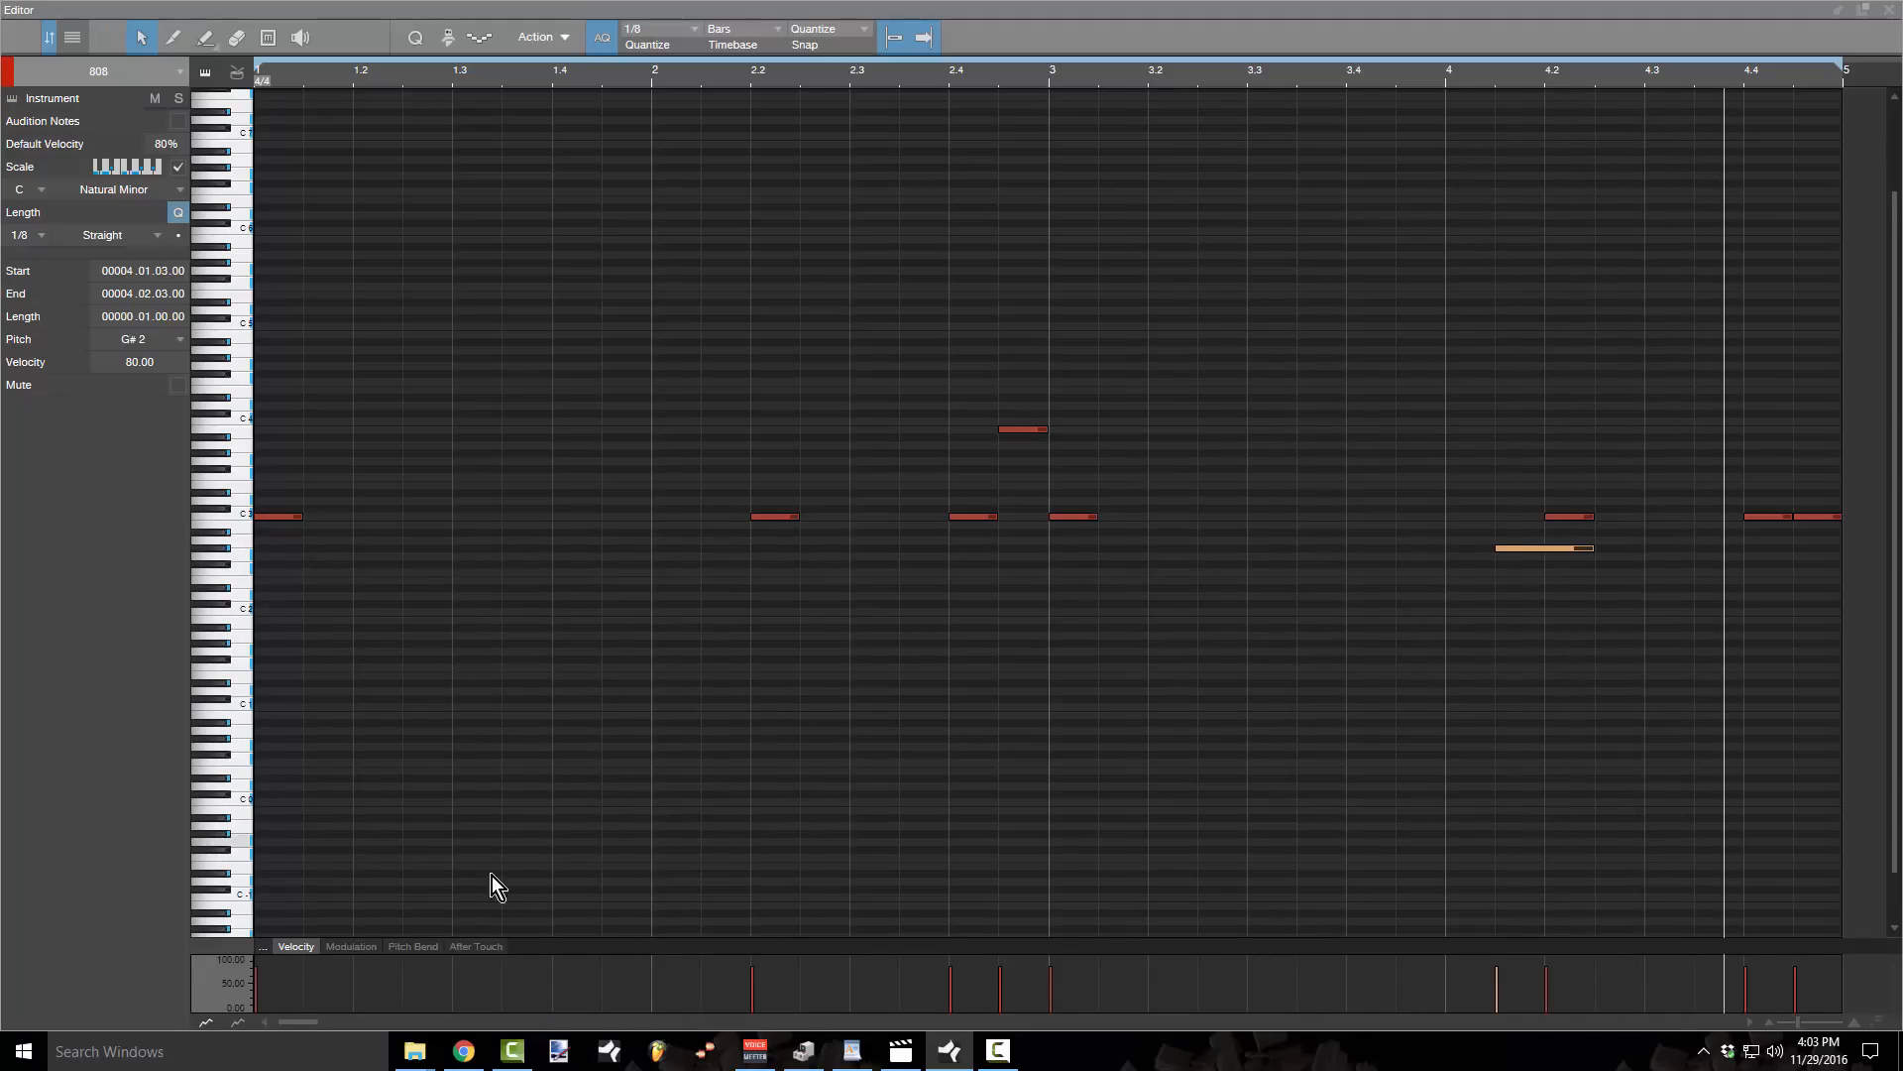
- Draw a pitch bend rising from 0 to 1.00 and returning to 0 across the note at 2.2, and raise the last 808 note to C 4
left_click(413, 947)
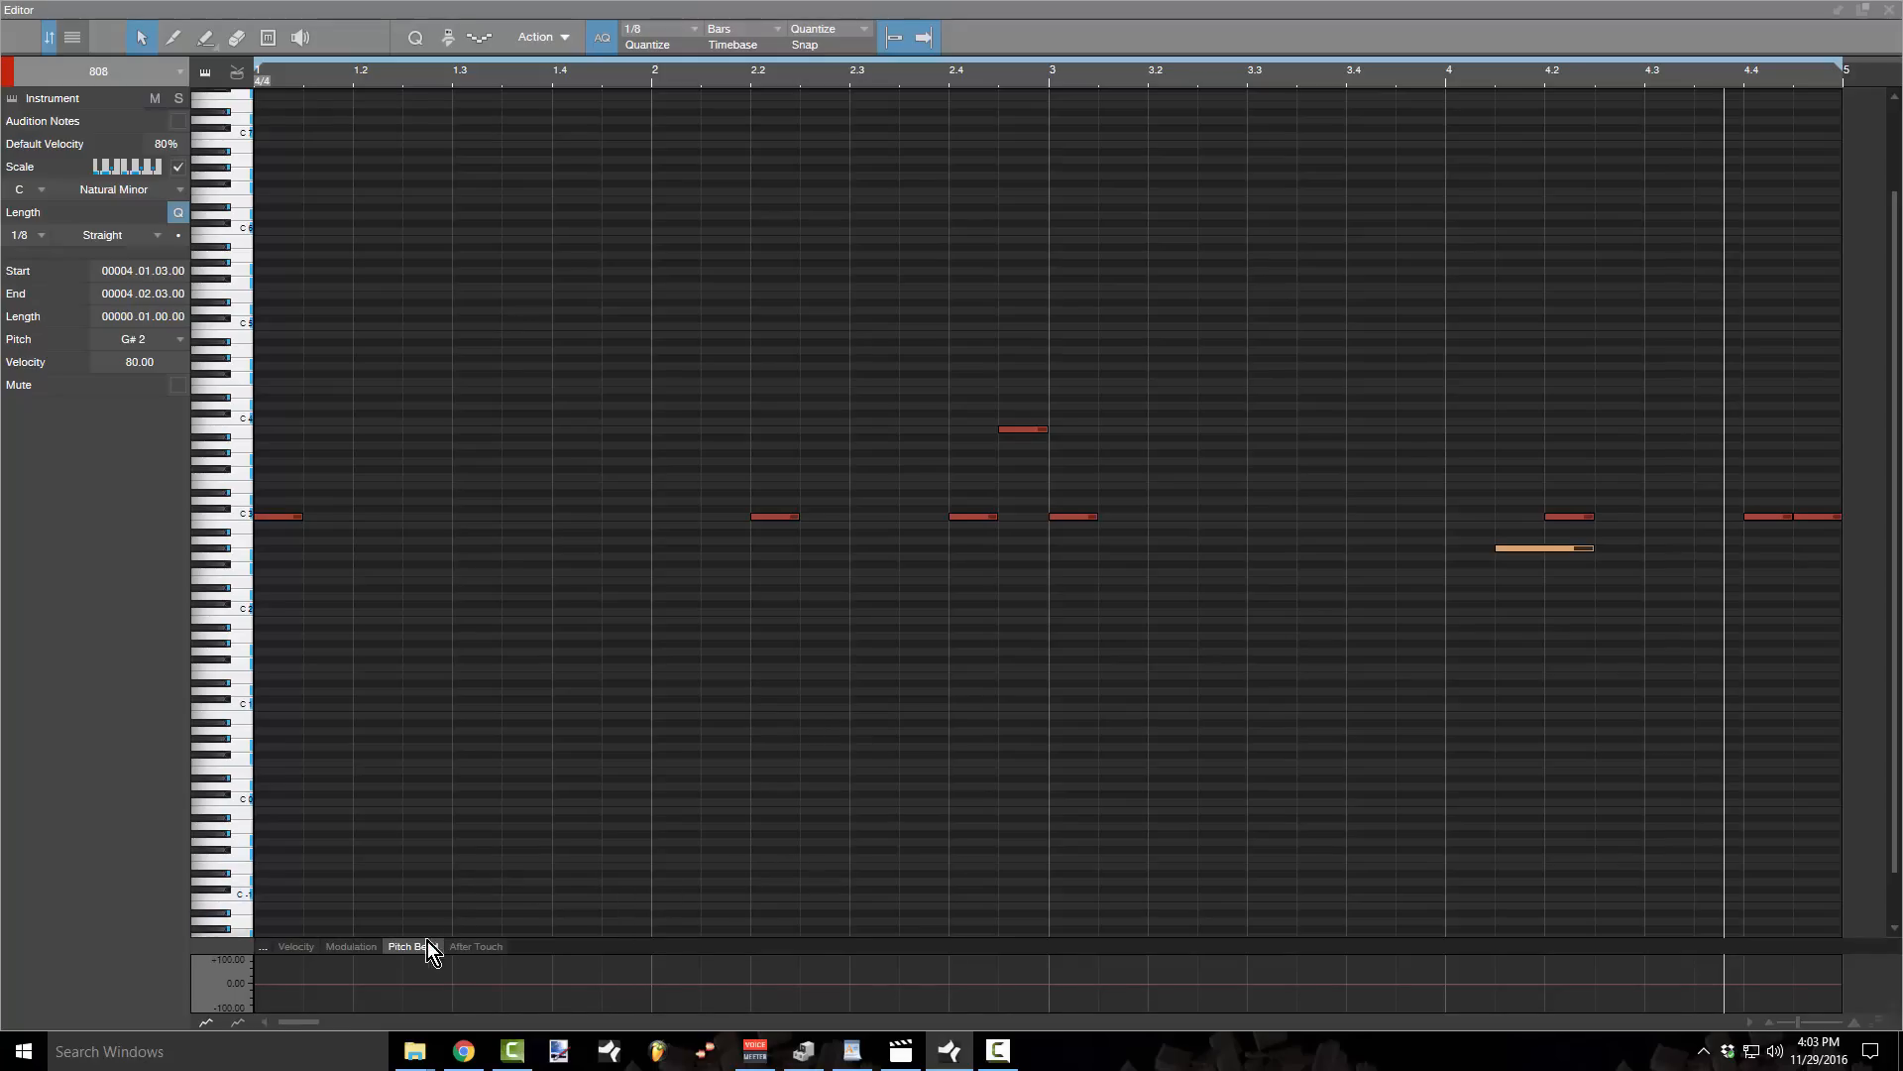
scroll(416, 948, "down", 1)
scroll(416, 948, "up", 1)
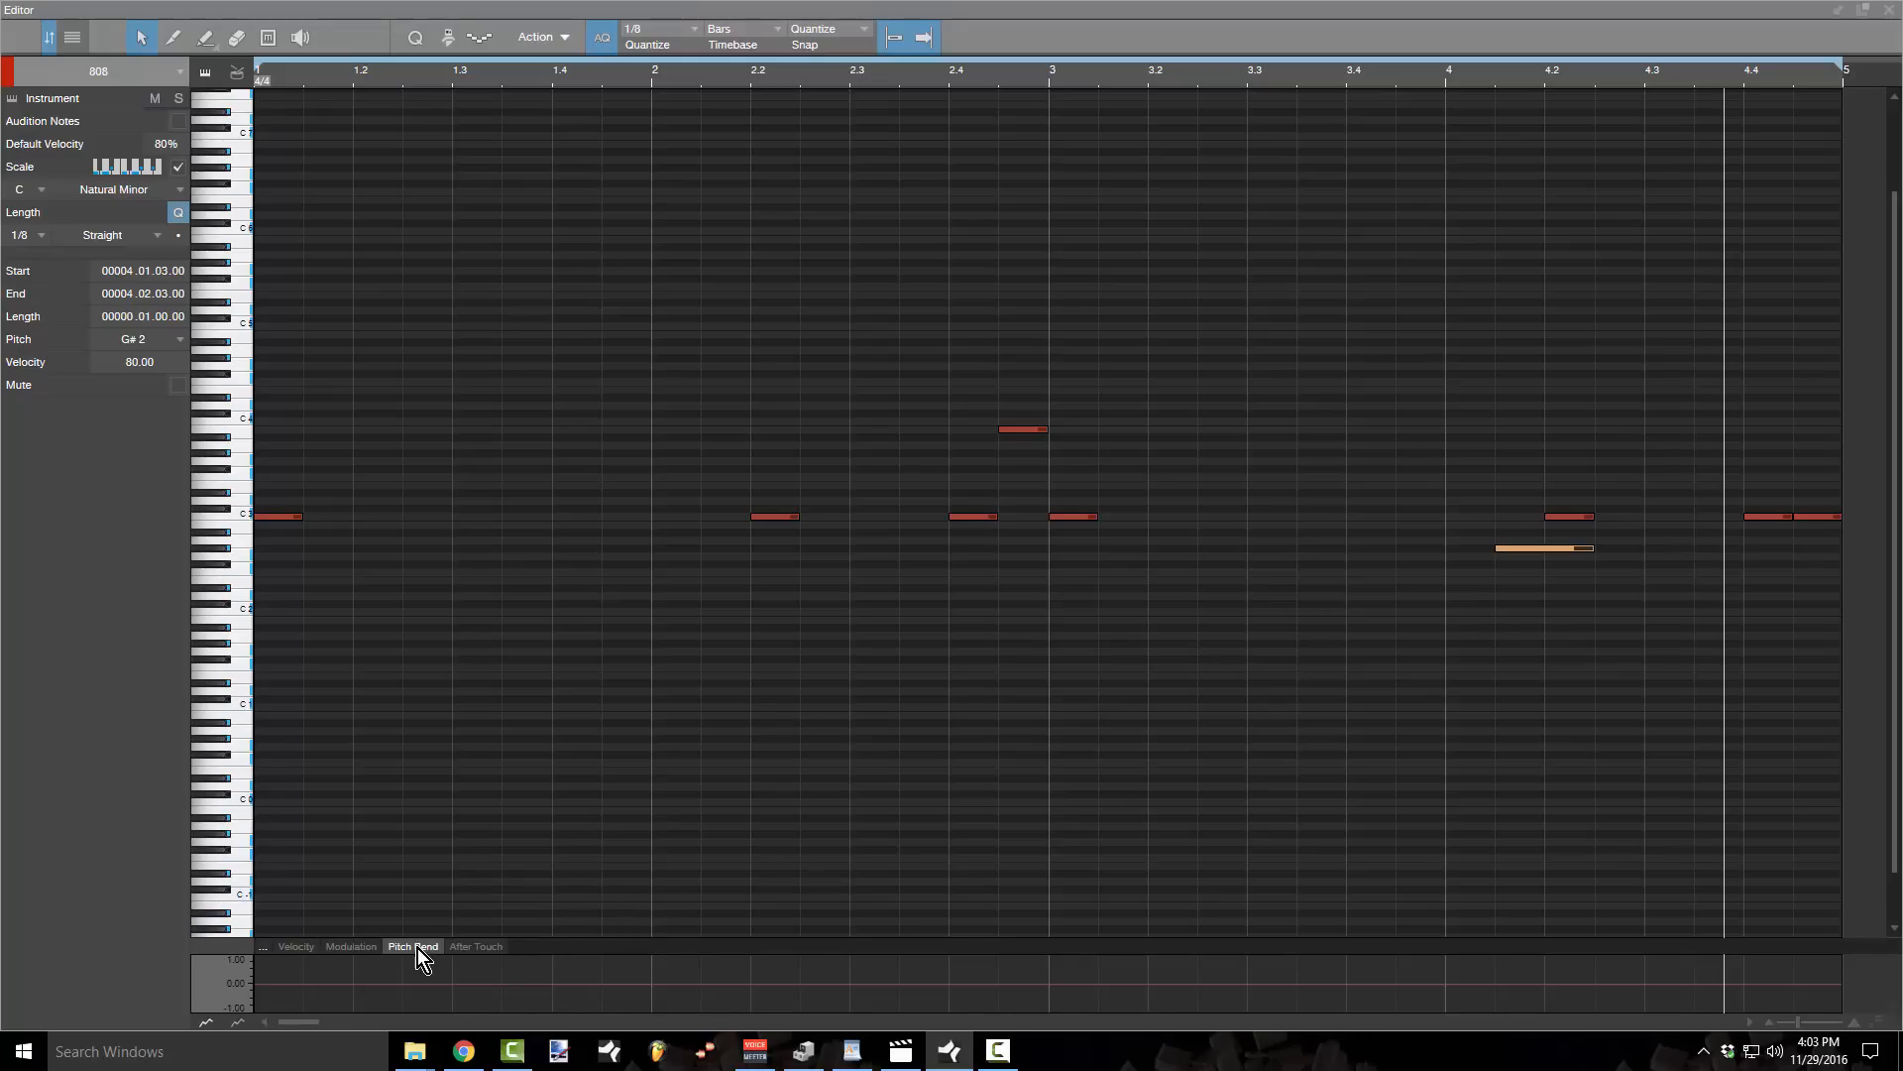
left_click(753, 987)
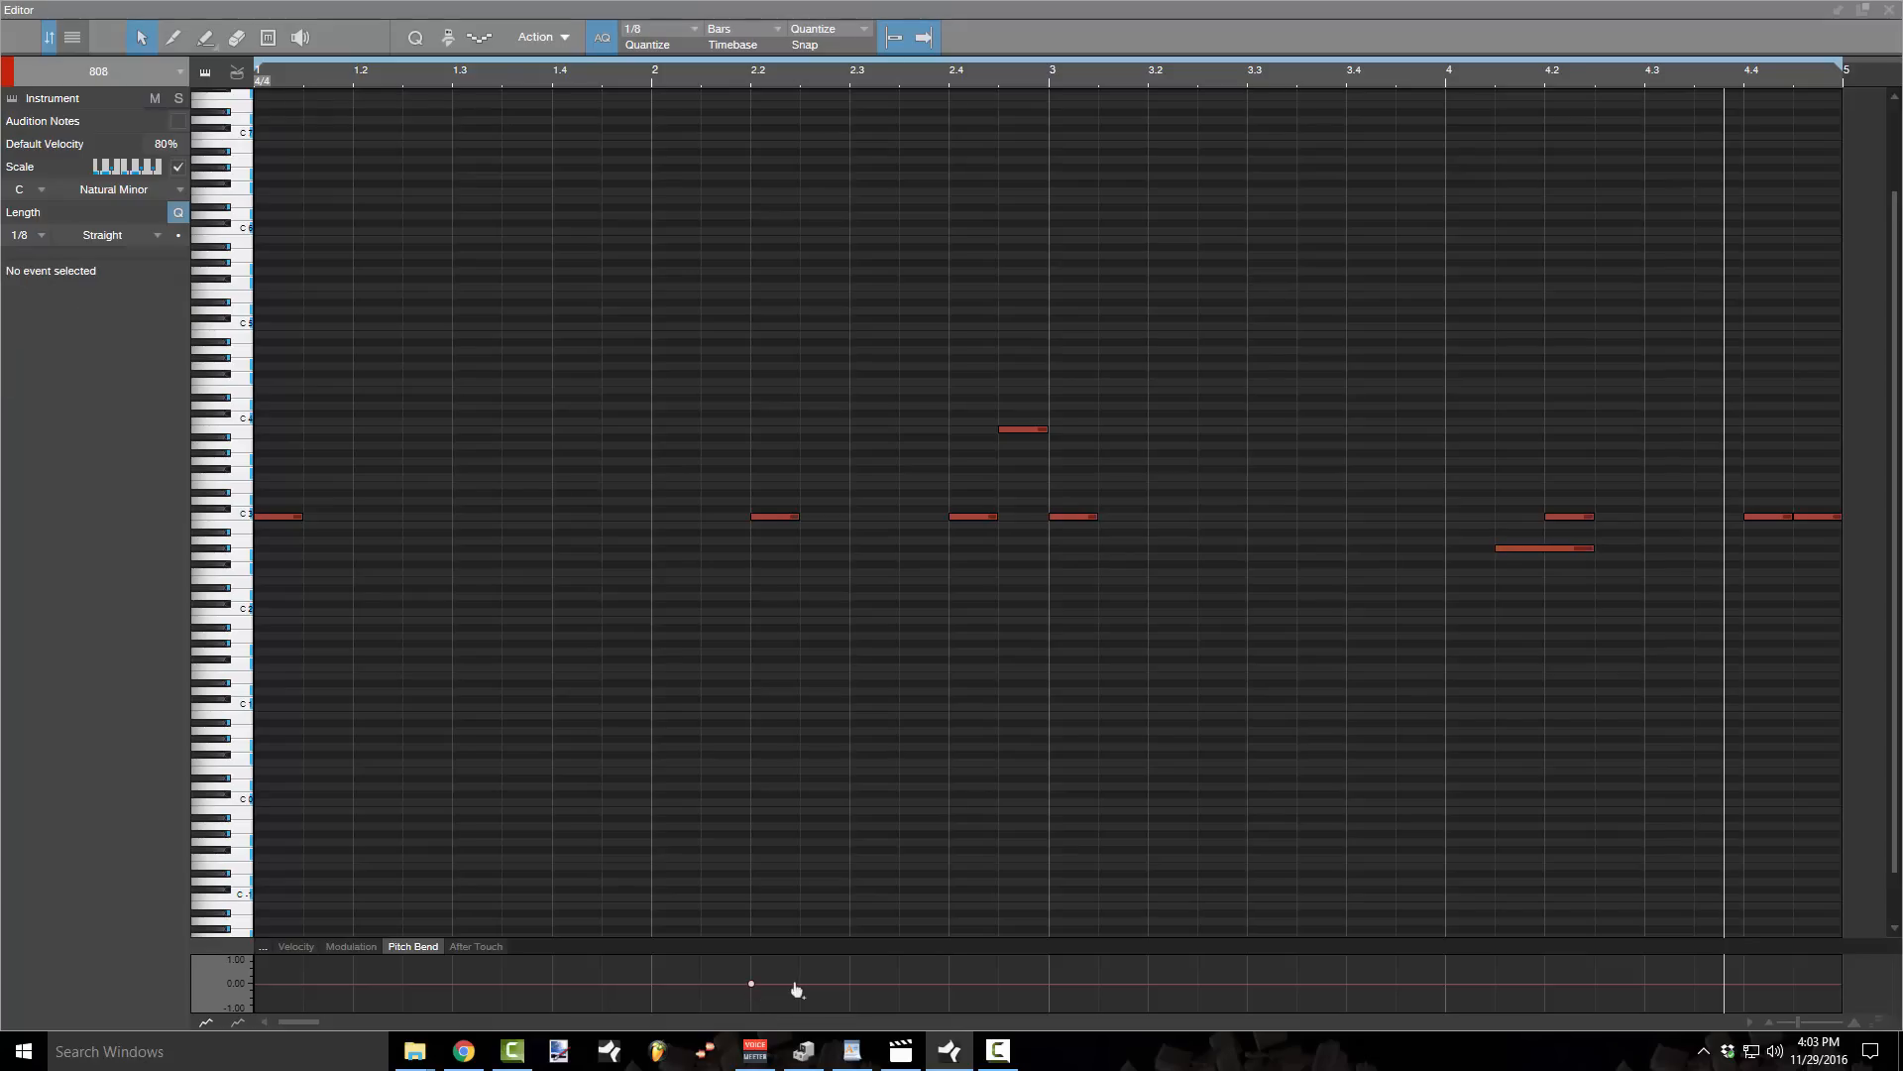
left_click_drag(802, 983, 803, 943)
left_click(820, 986)
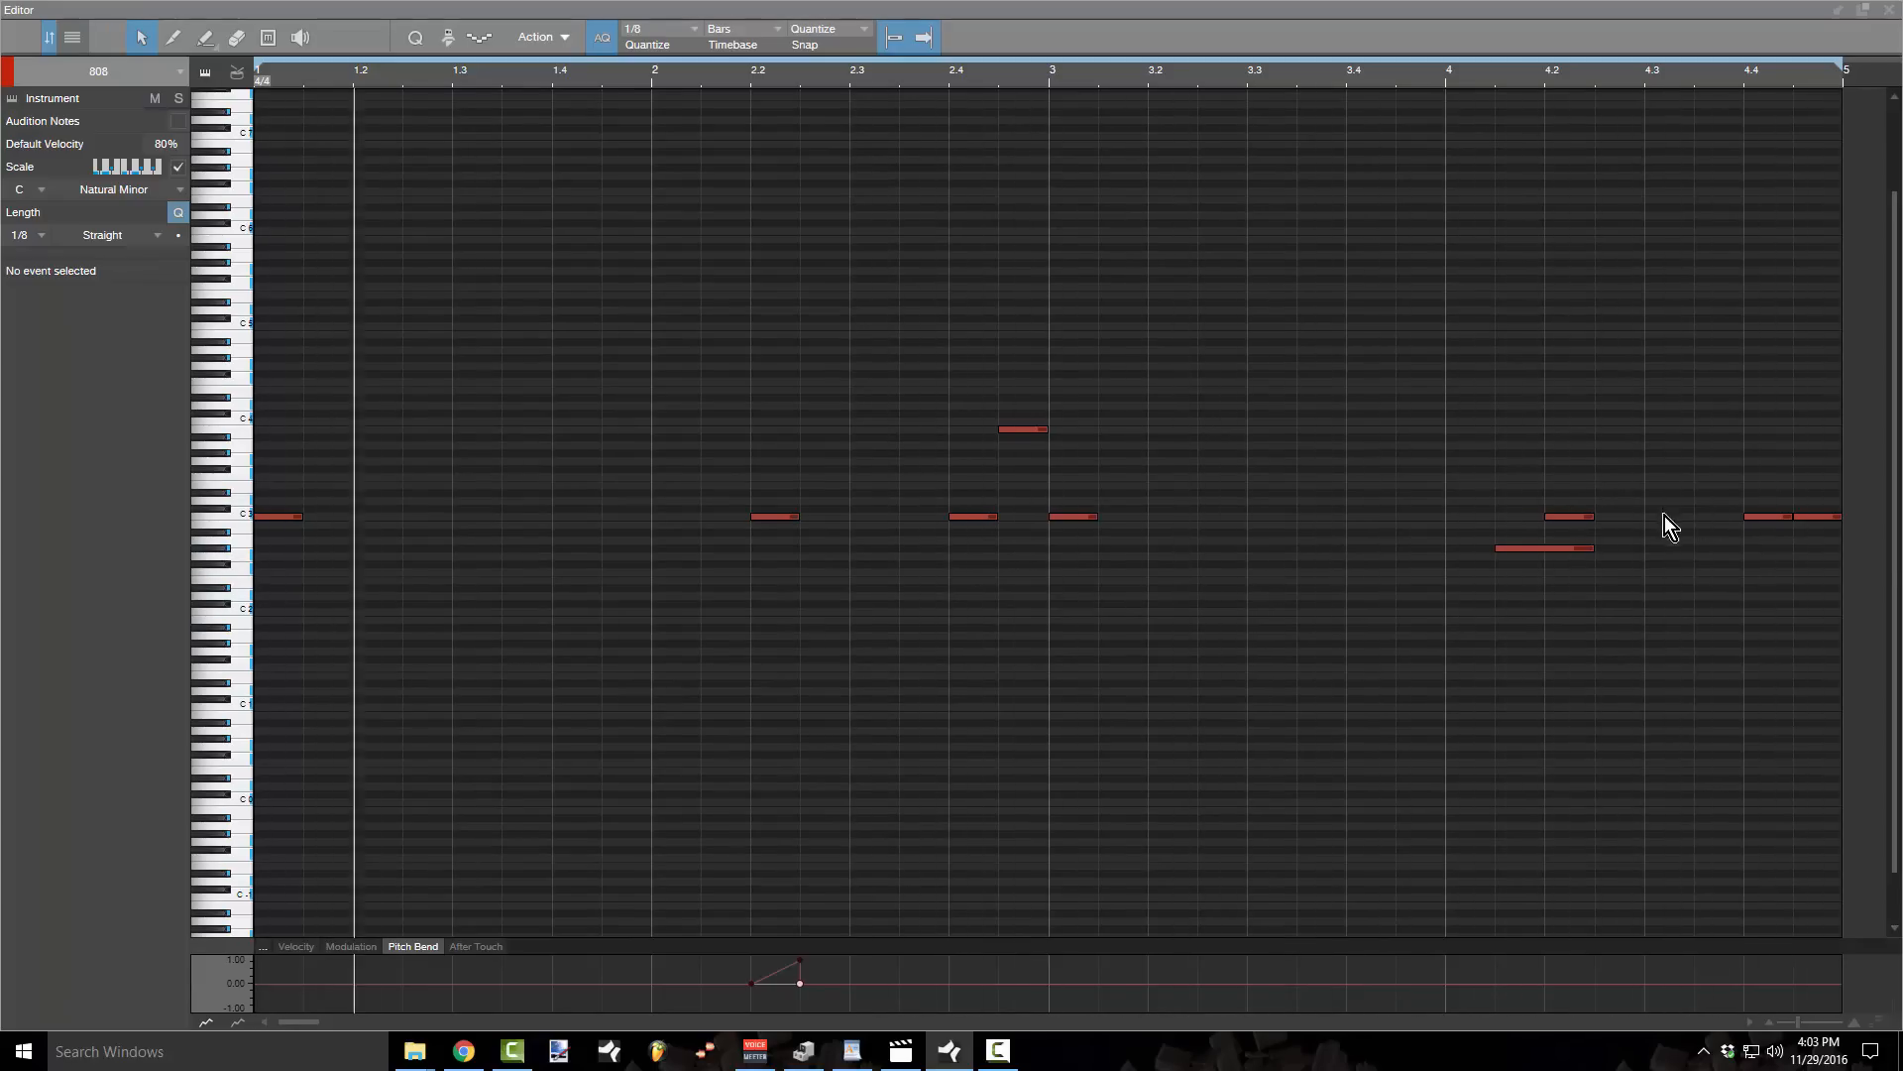
left_click_drag(1814, 518, 1826, 424)
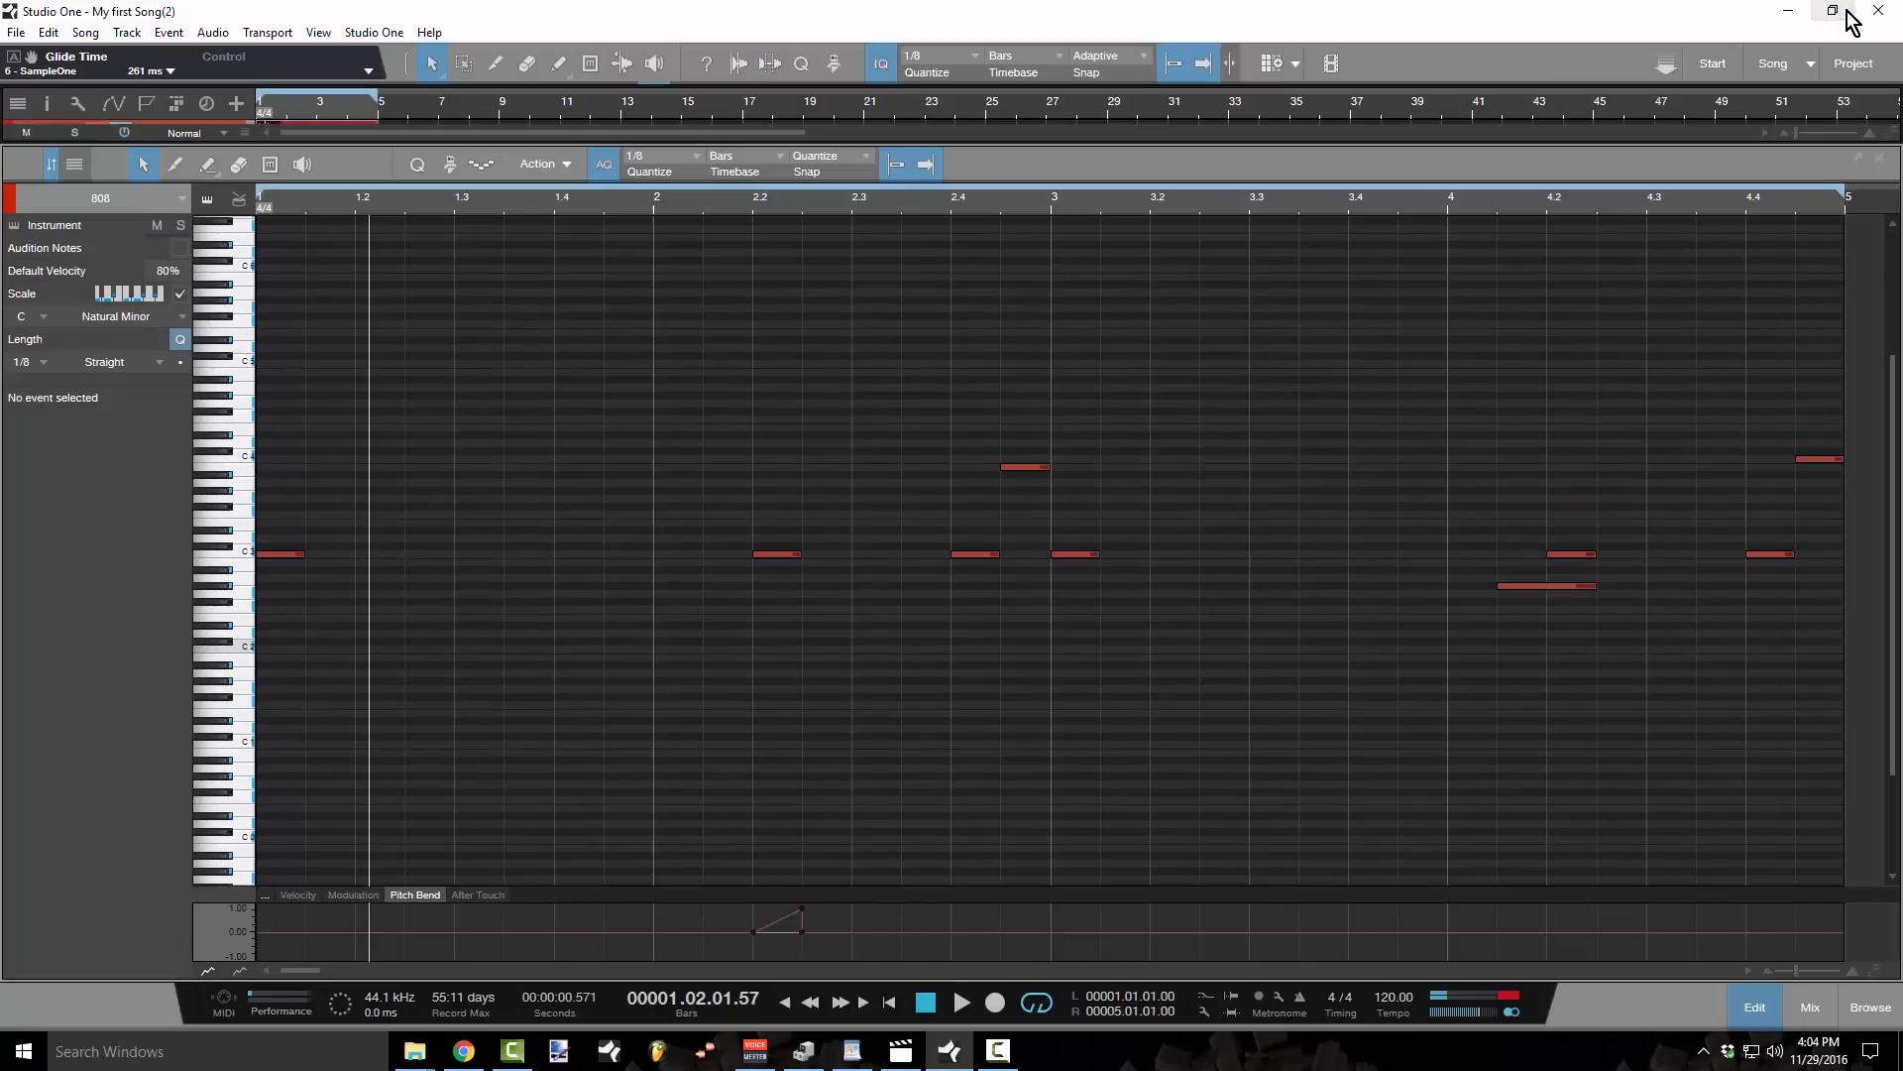
- Dock the note editor in the main window and detach it again
left_click(1838, 9)
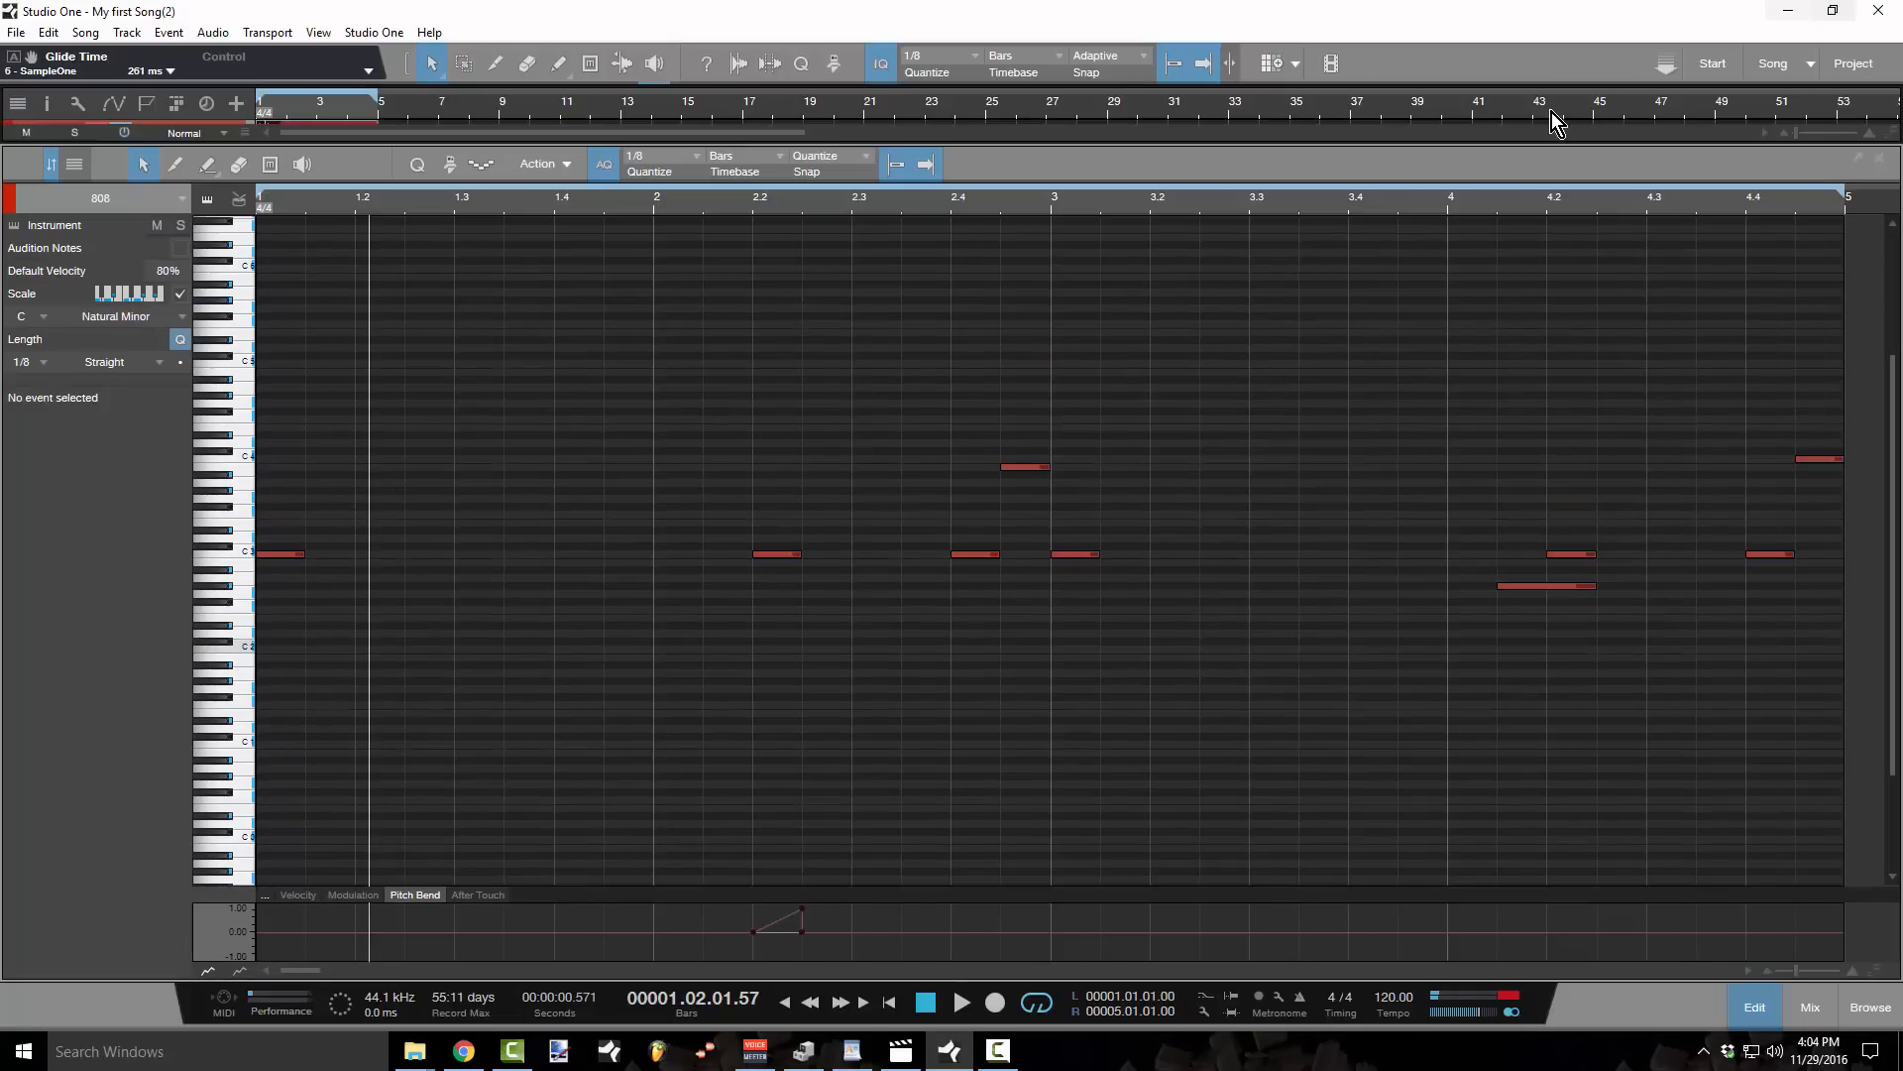
left_click(1868, 160)
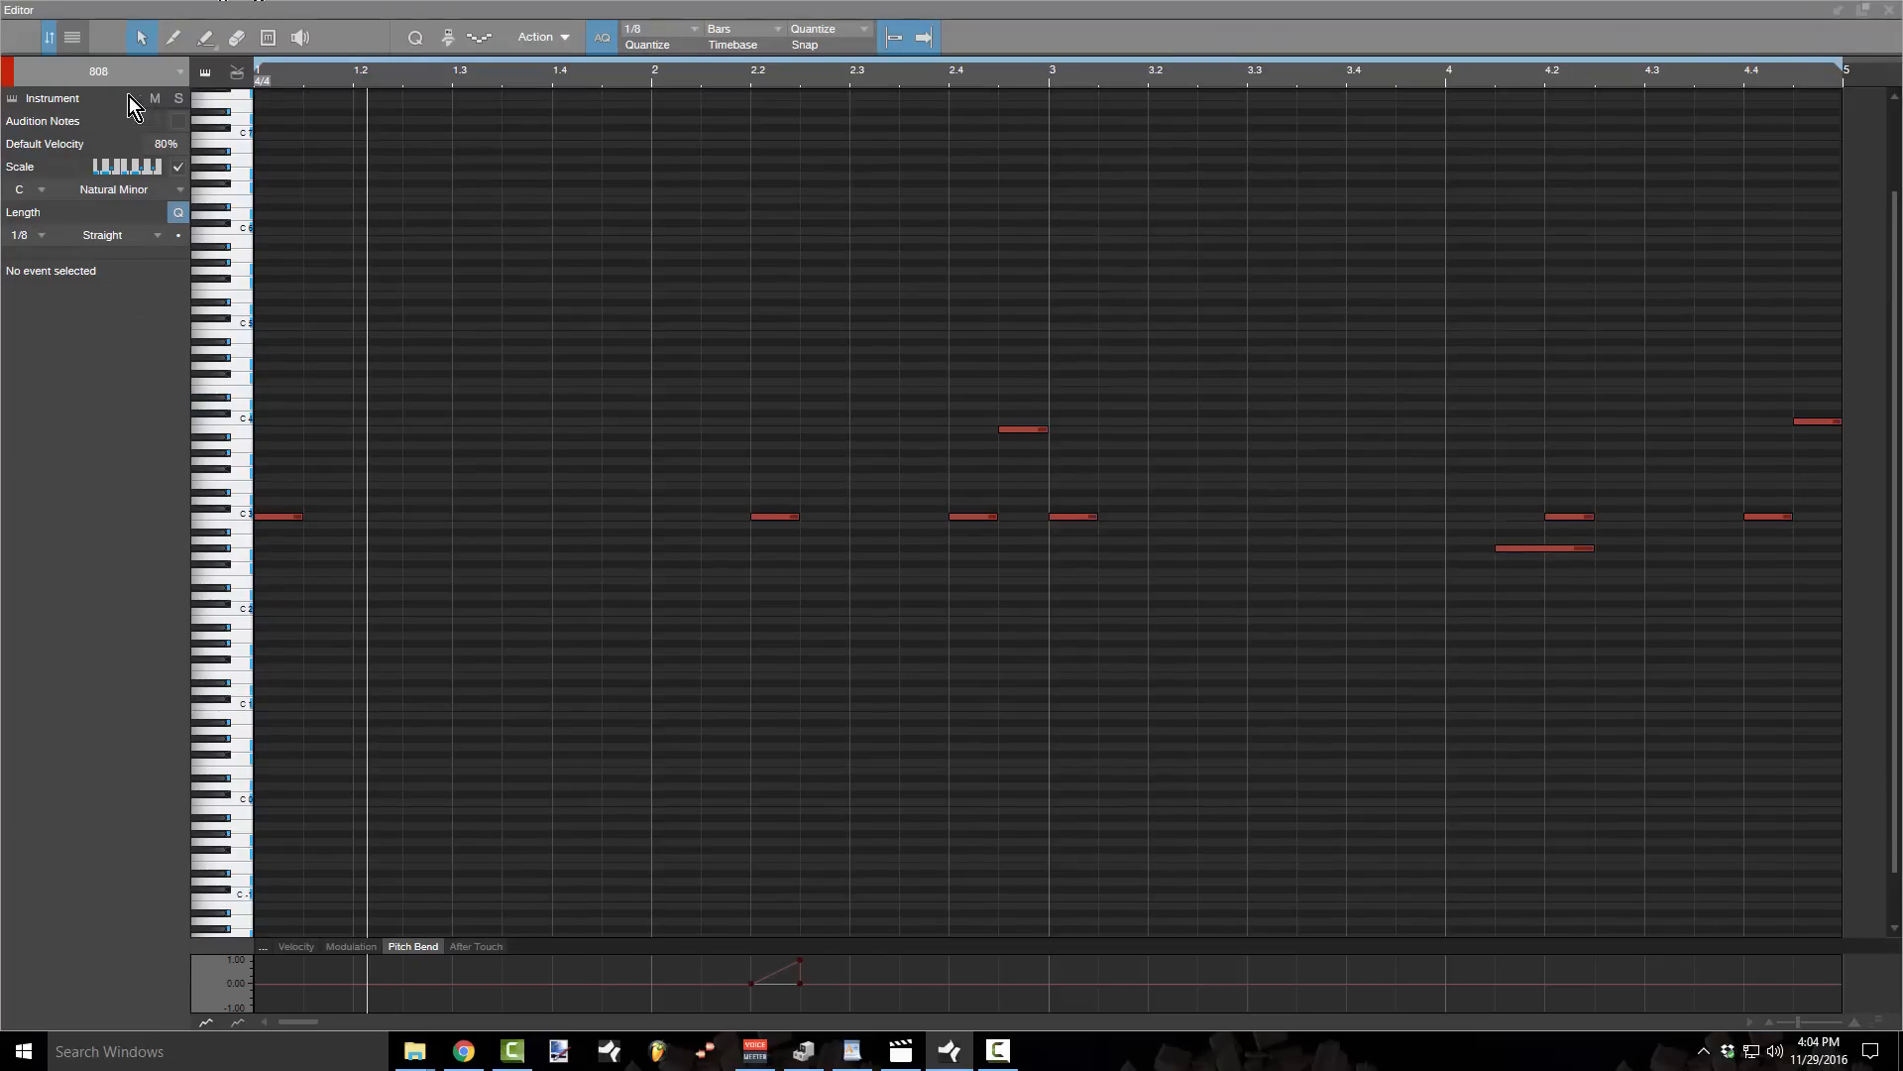
- On the clhh track, set quantize to 1/32 T and split the hi-hat notes at 1.2.3 and 3.2.3 at the grid
left_click(164, 72)
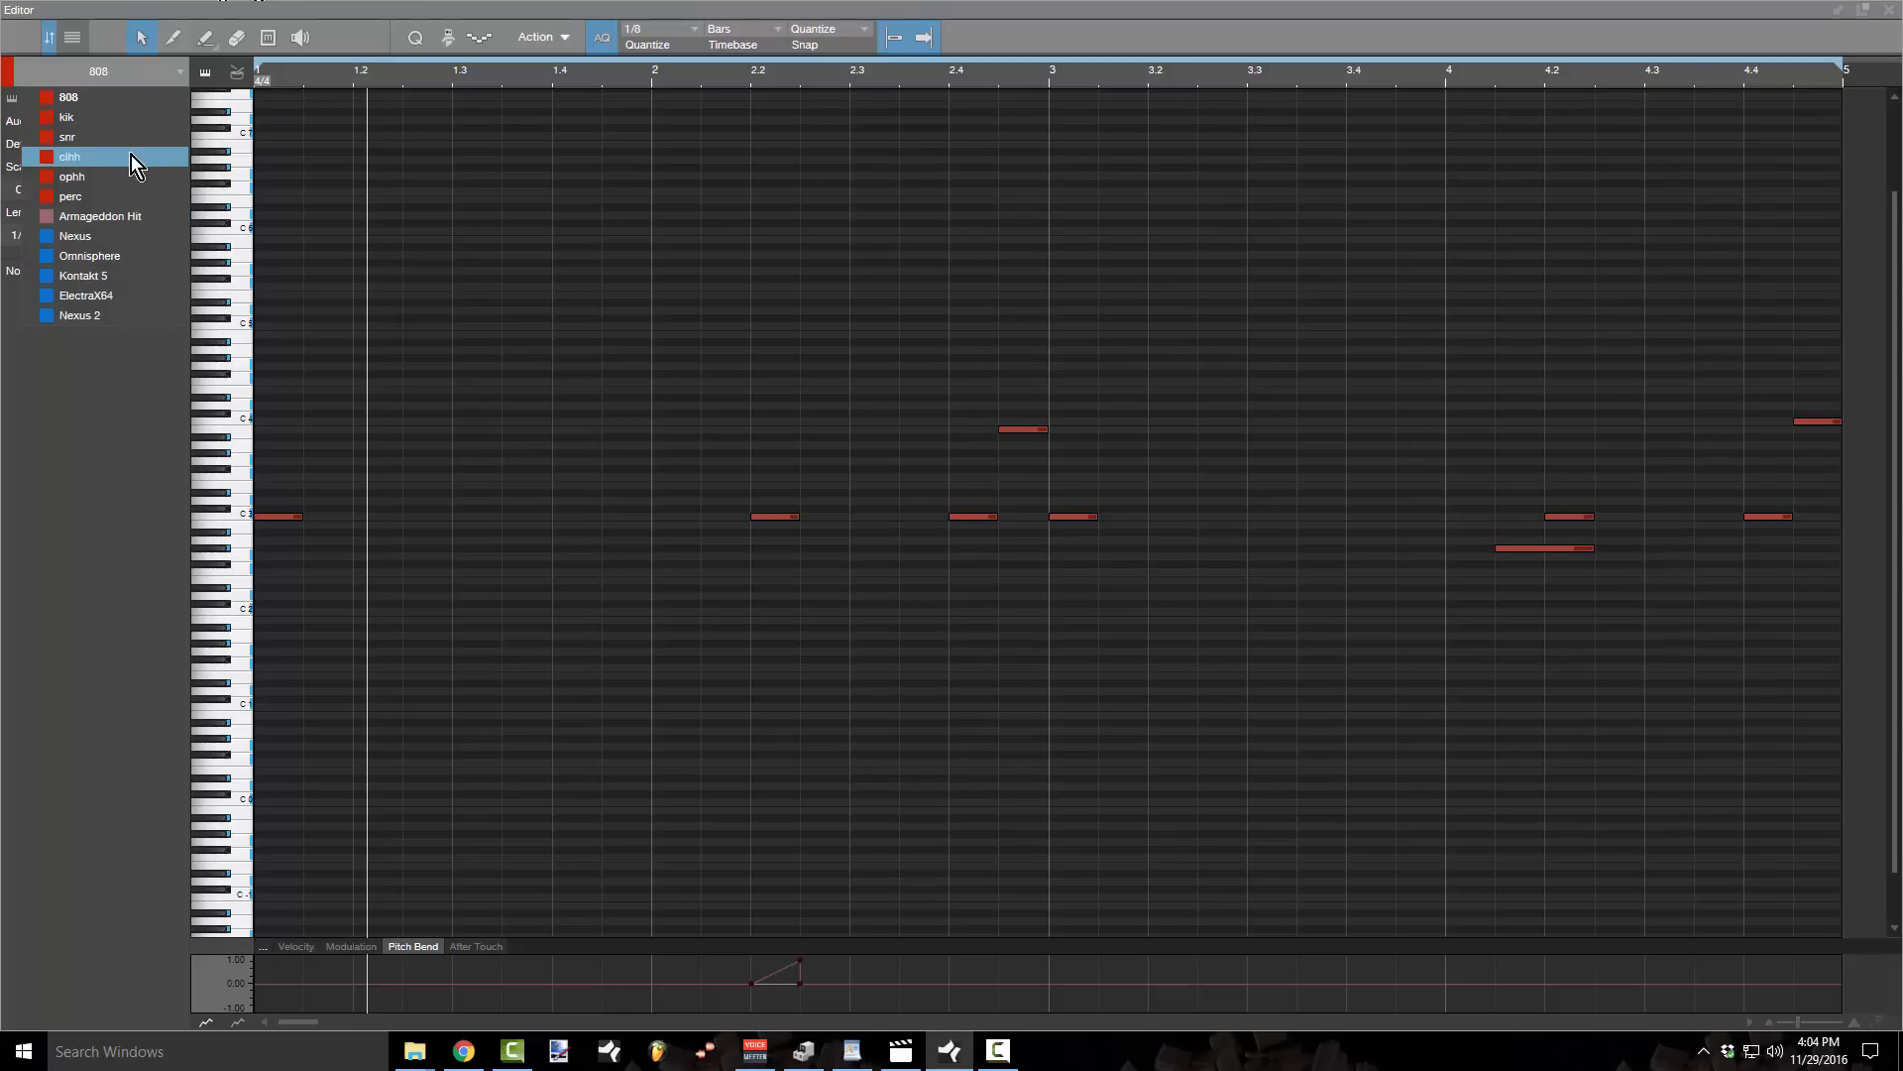
left_click(136, 158)
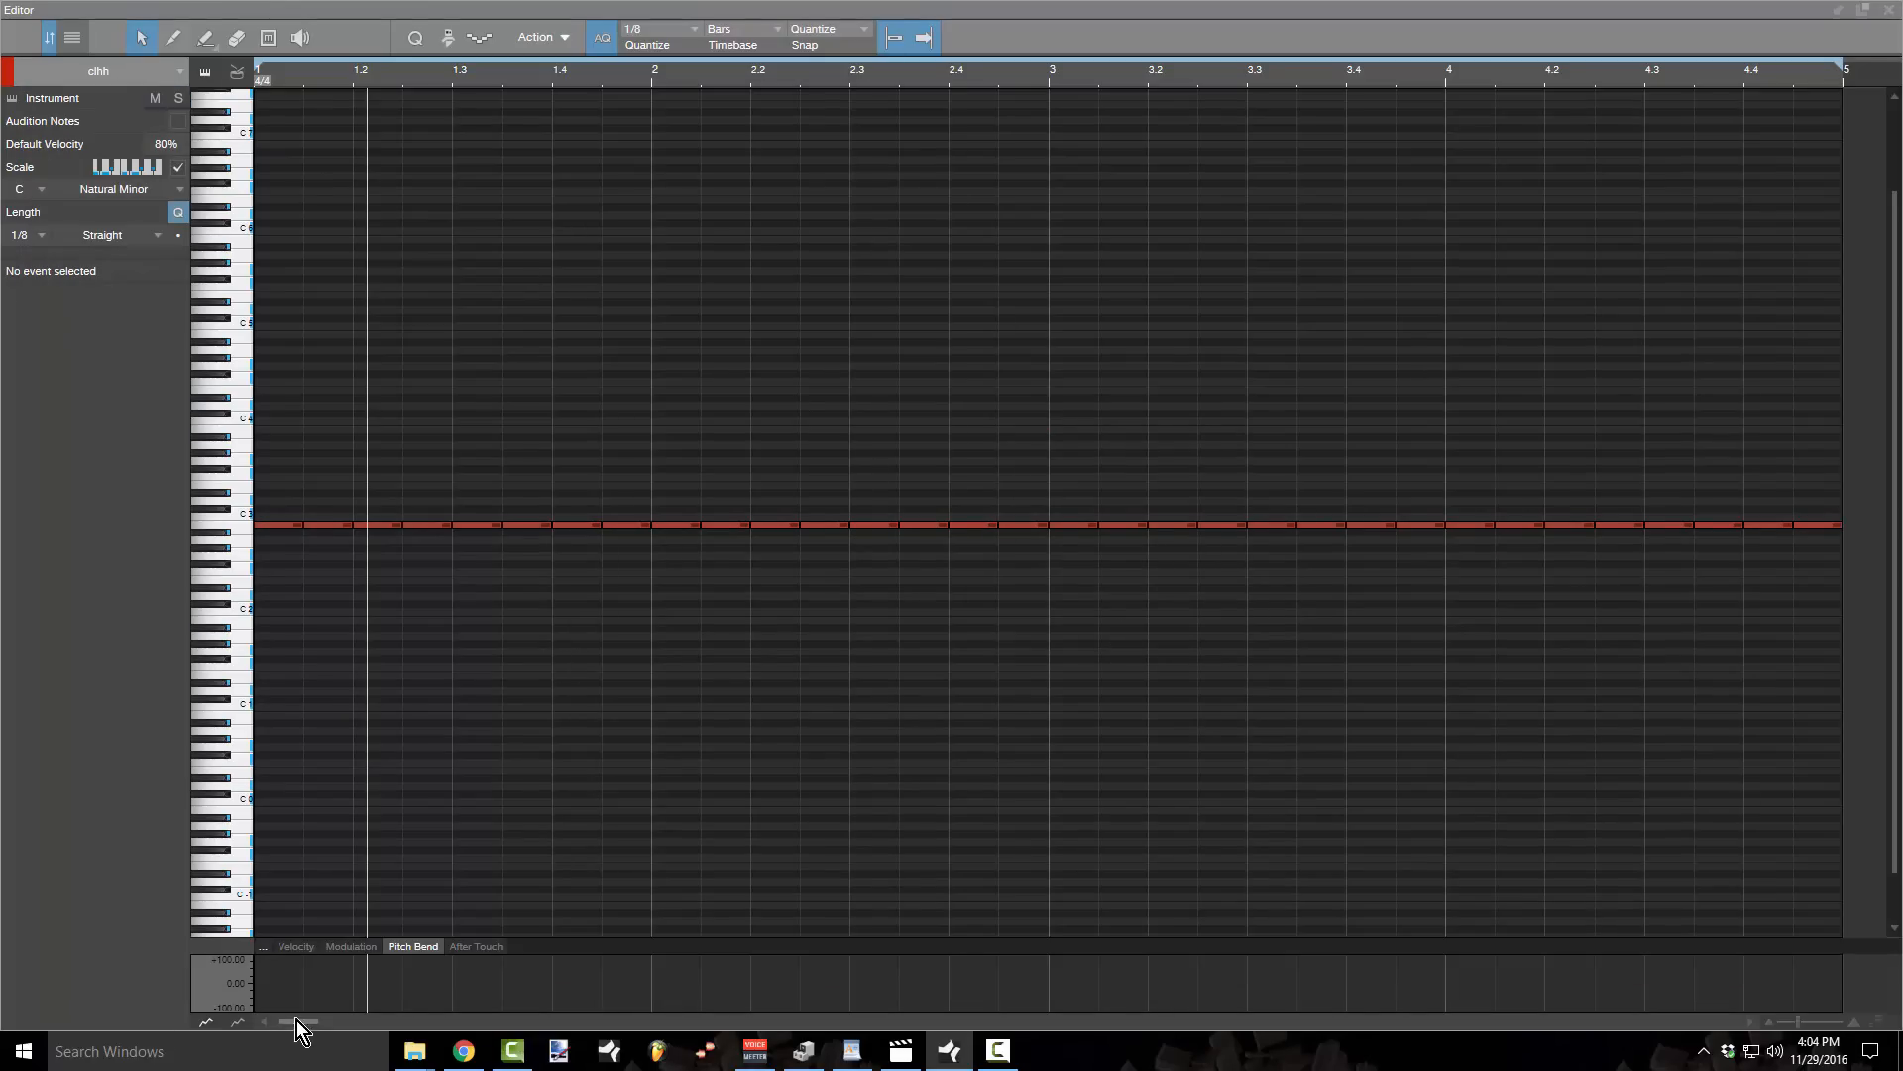
left_click(688, 31)
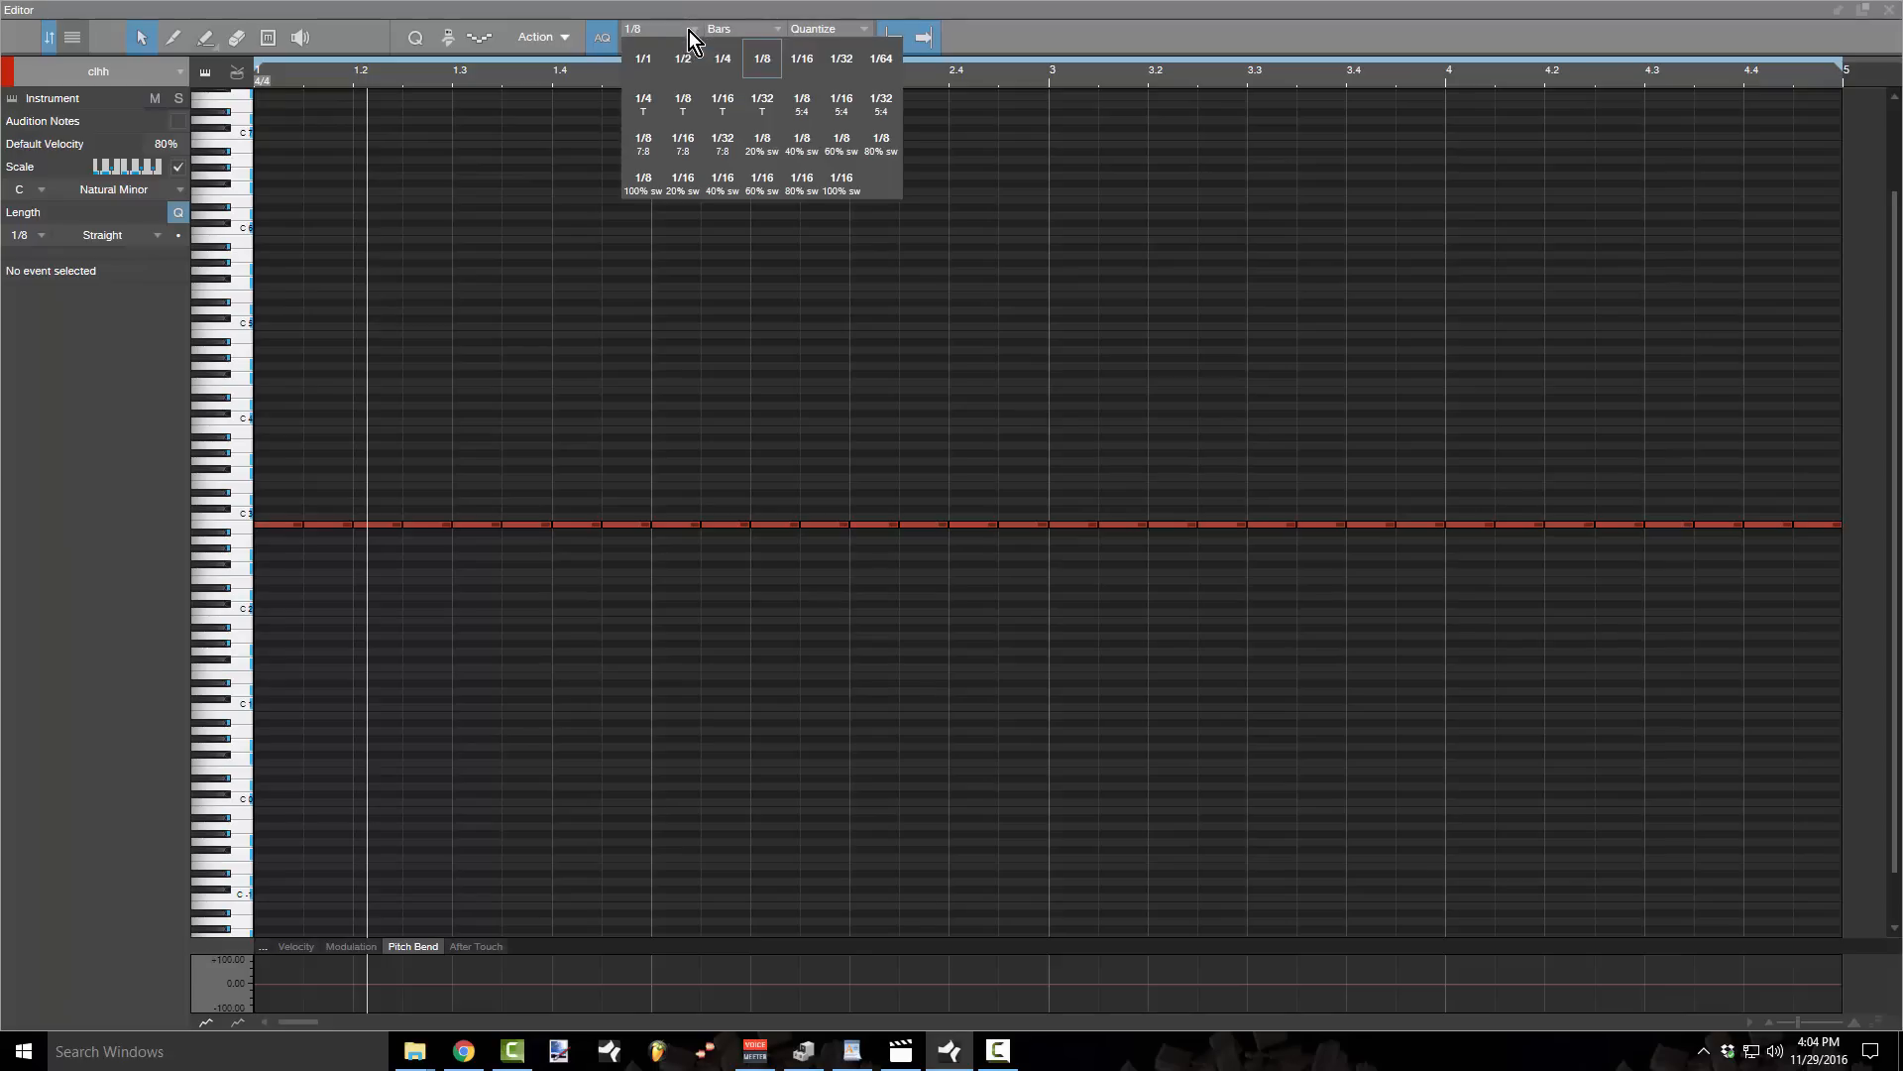
left_click(775, 110)
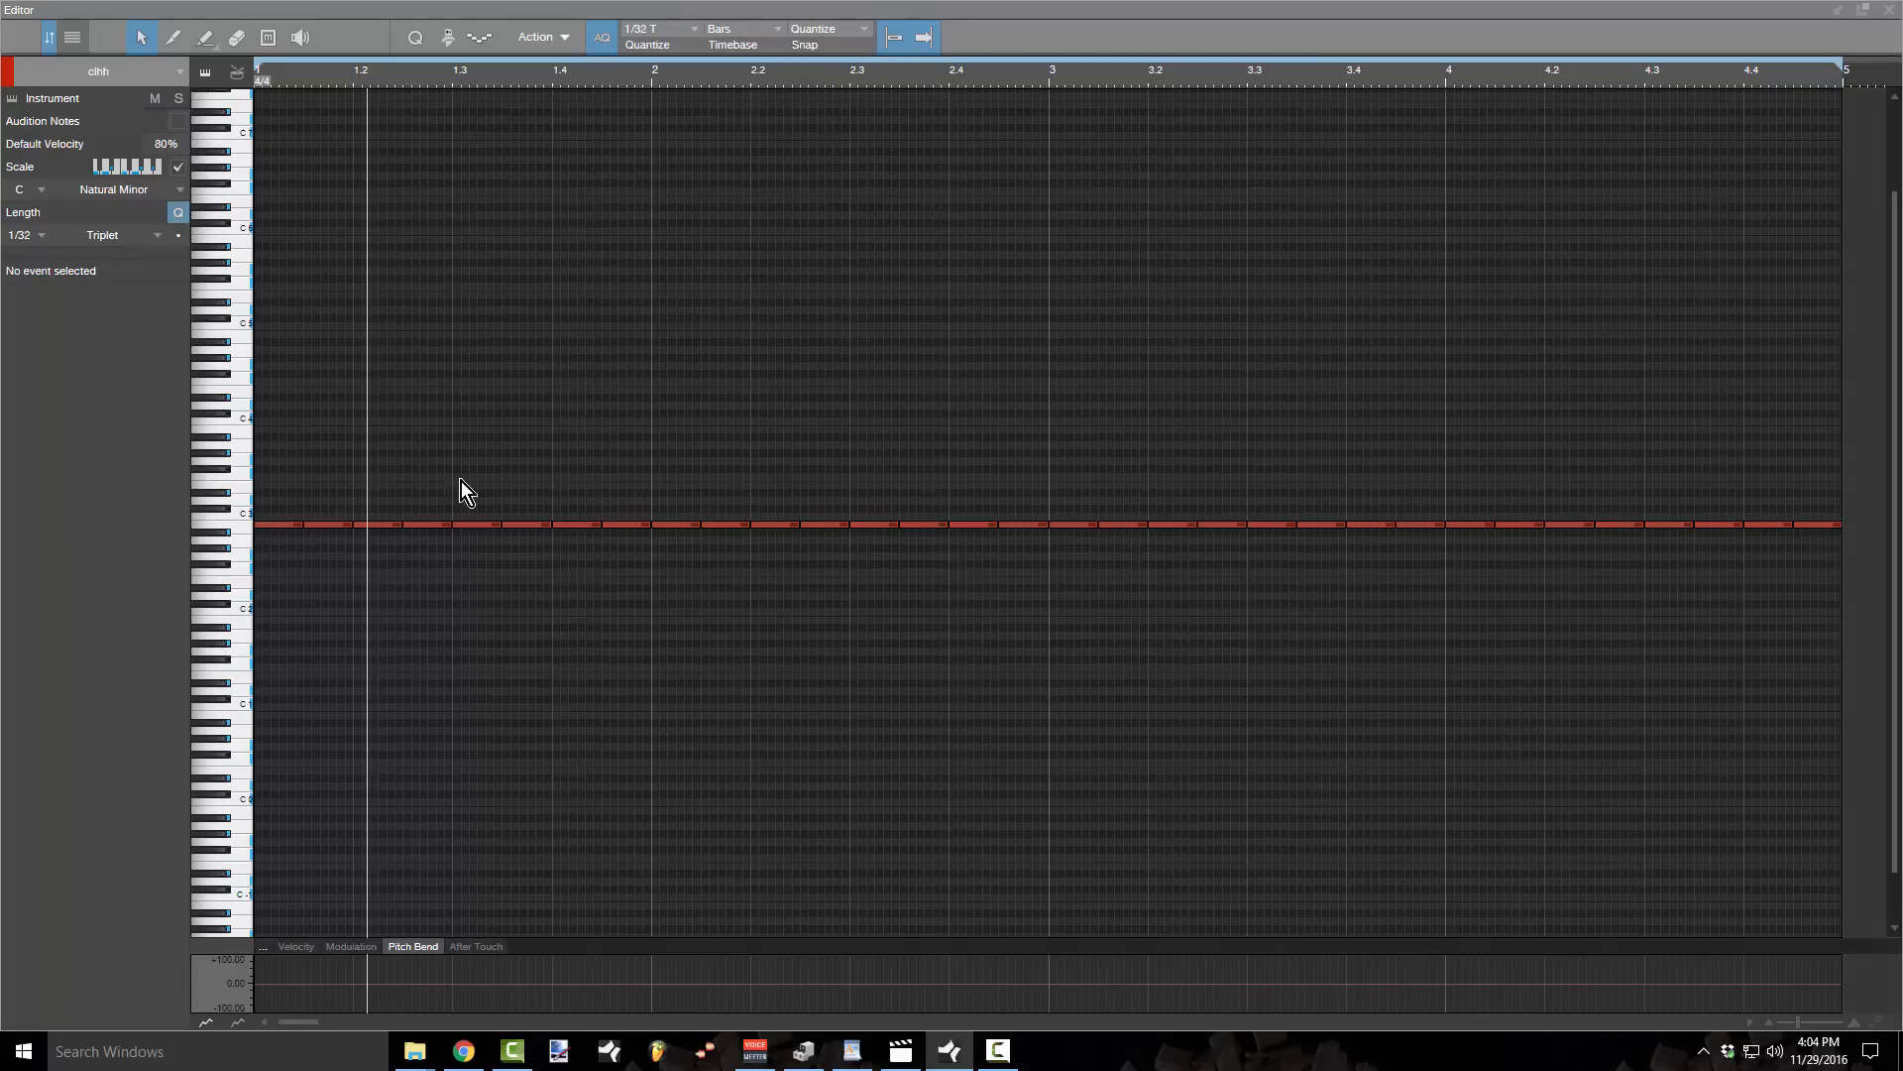
left_click(432, 524)
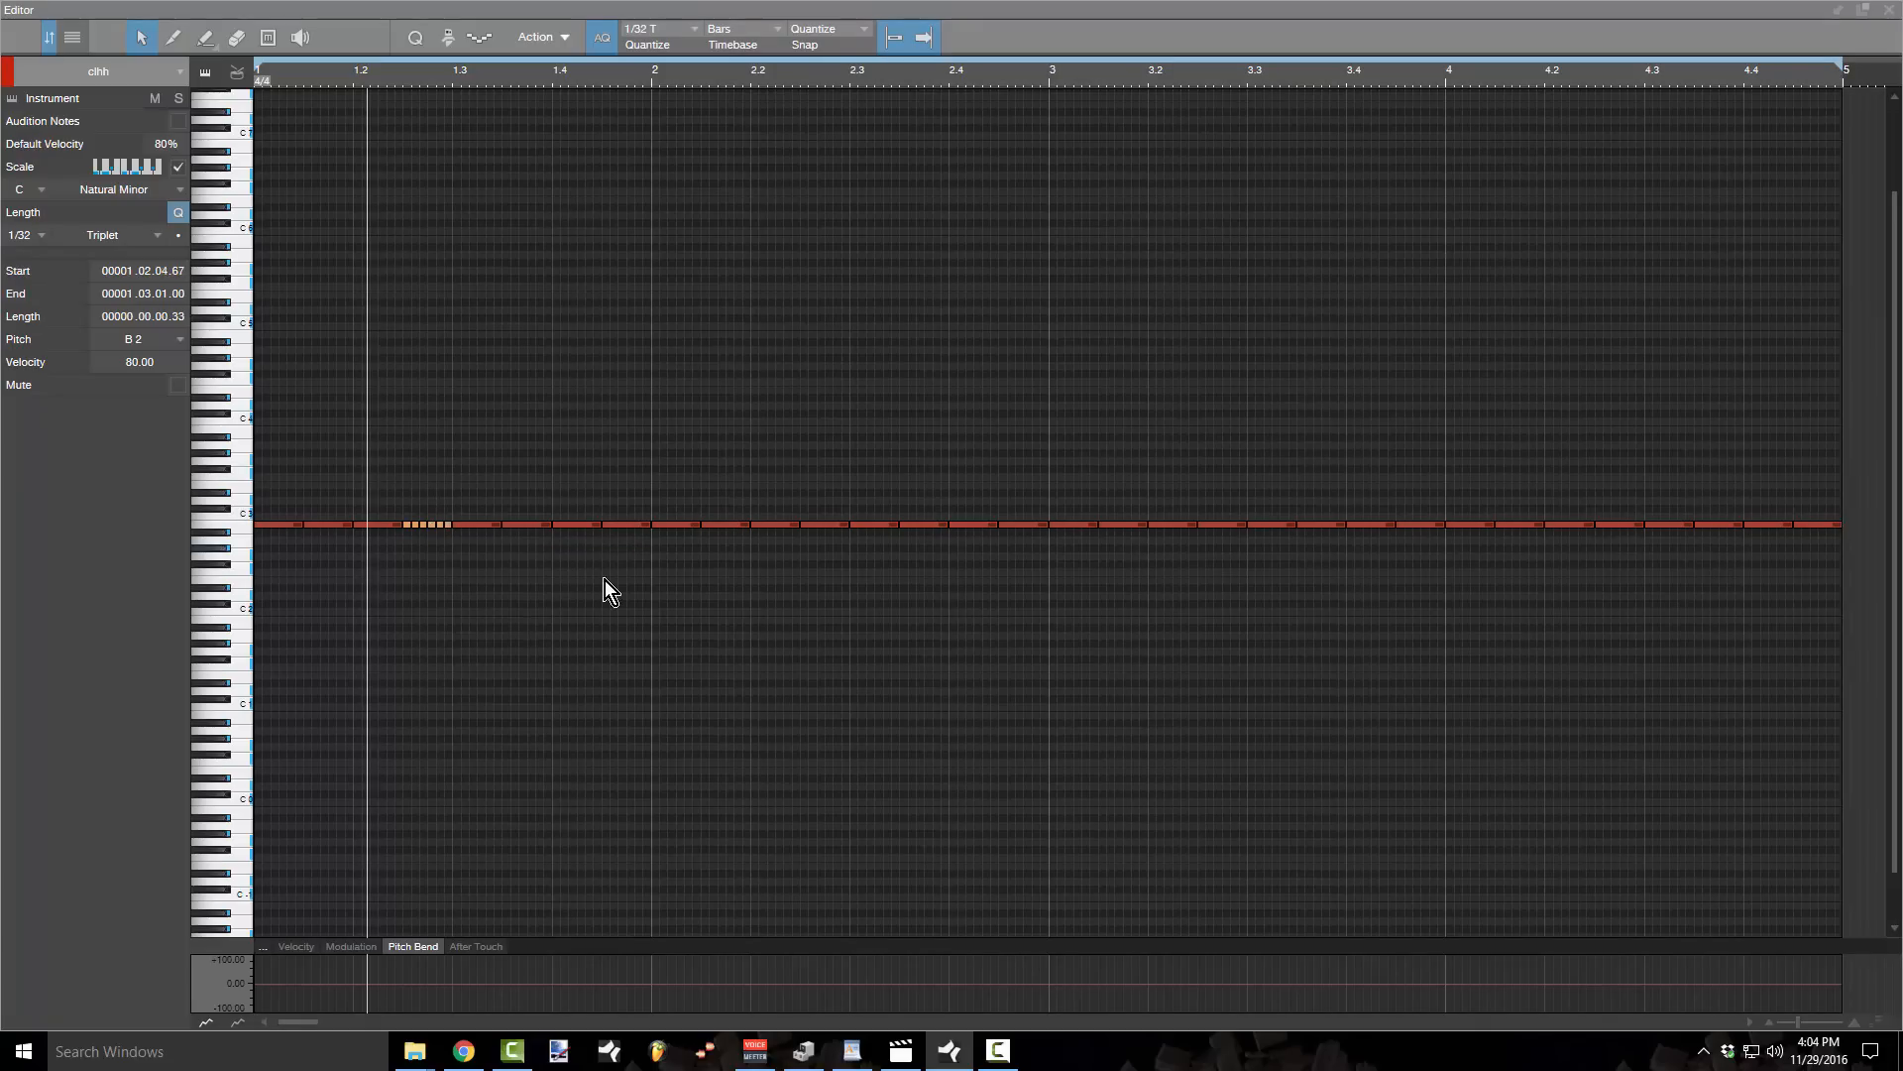
left_click(1229, 525)
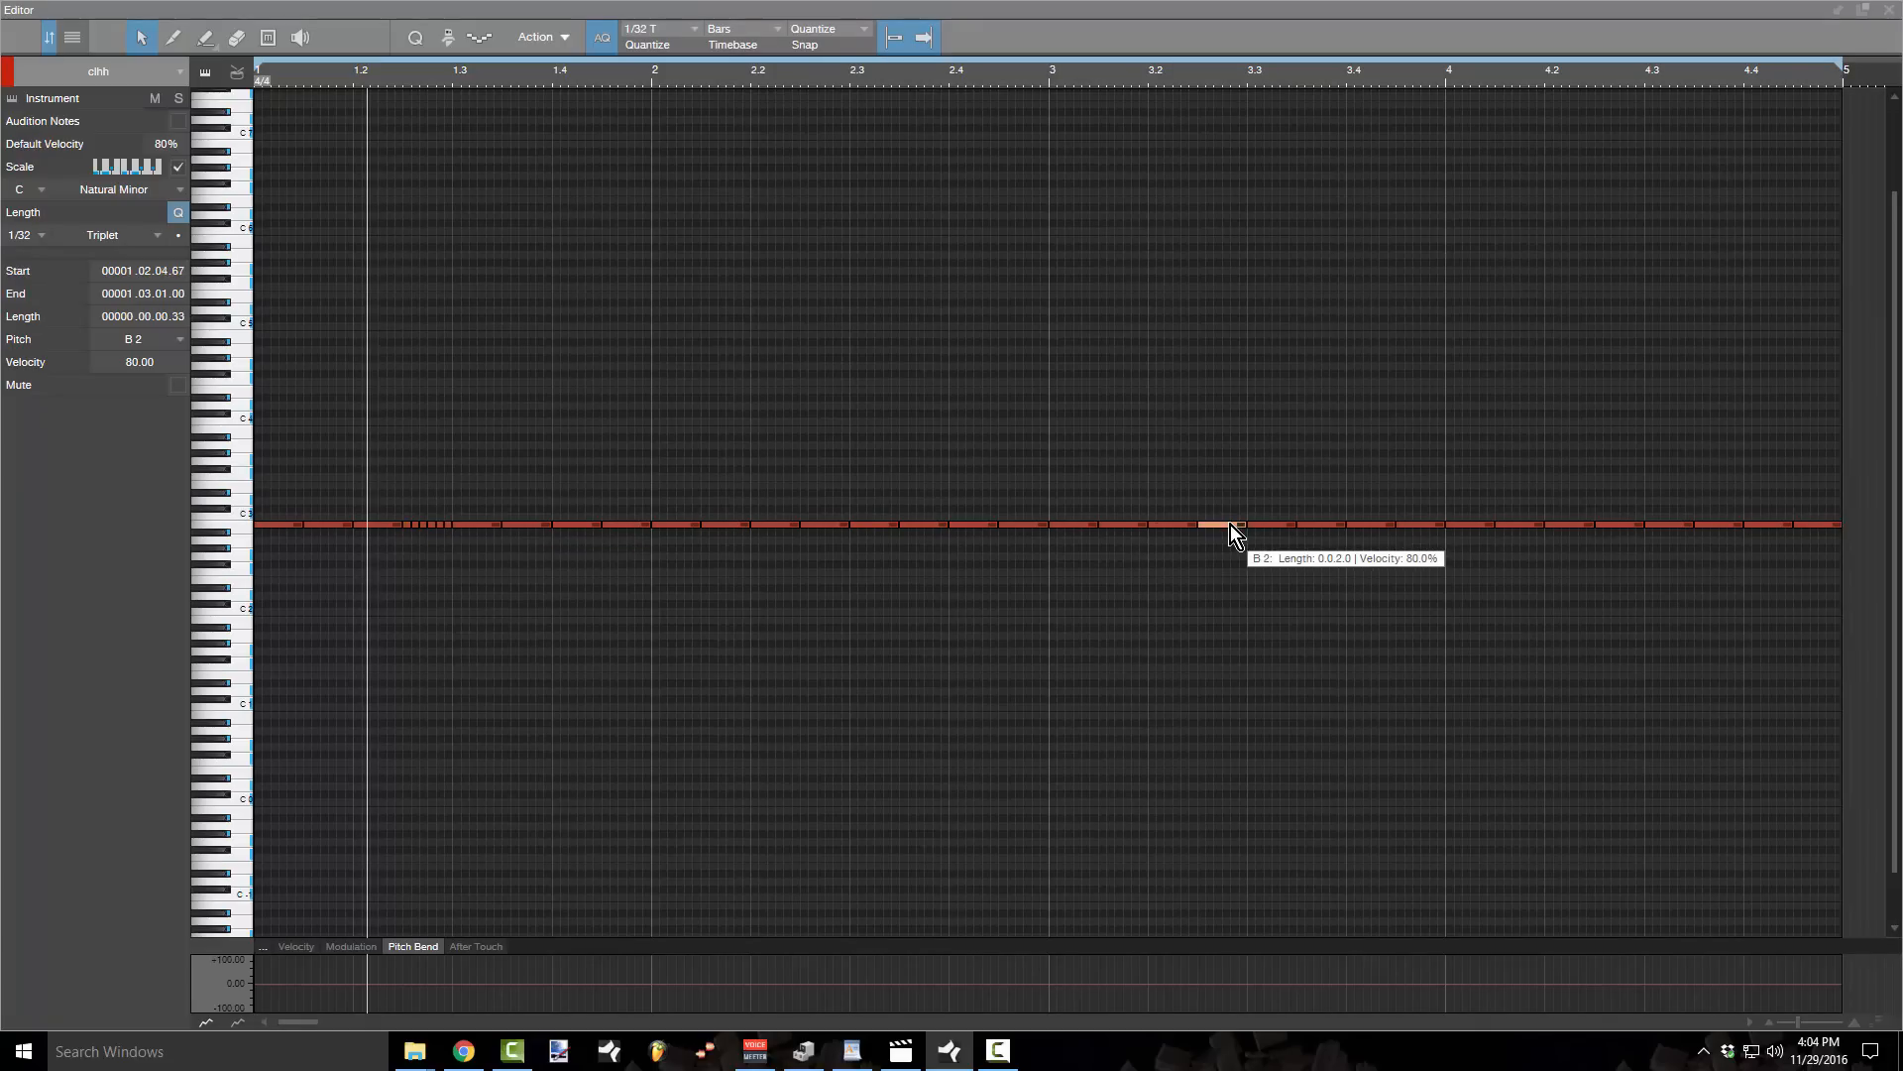
left_click(1230, 526, "alt")
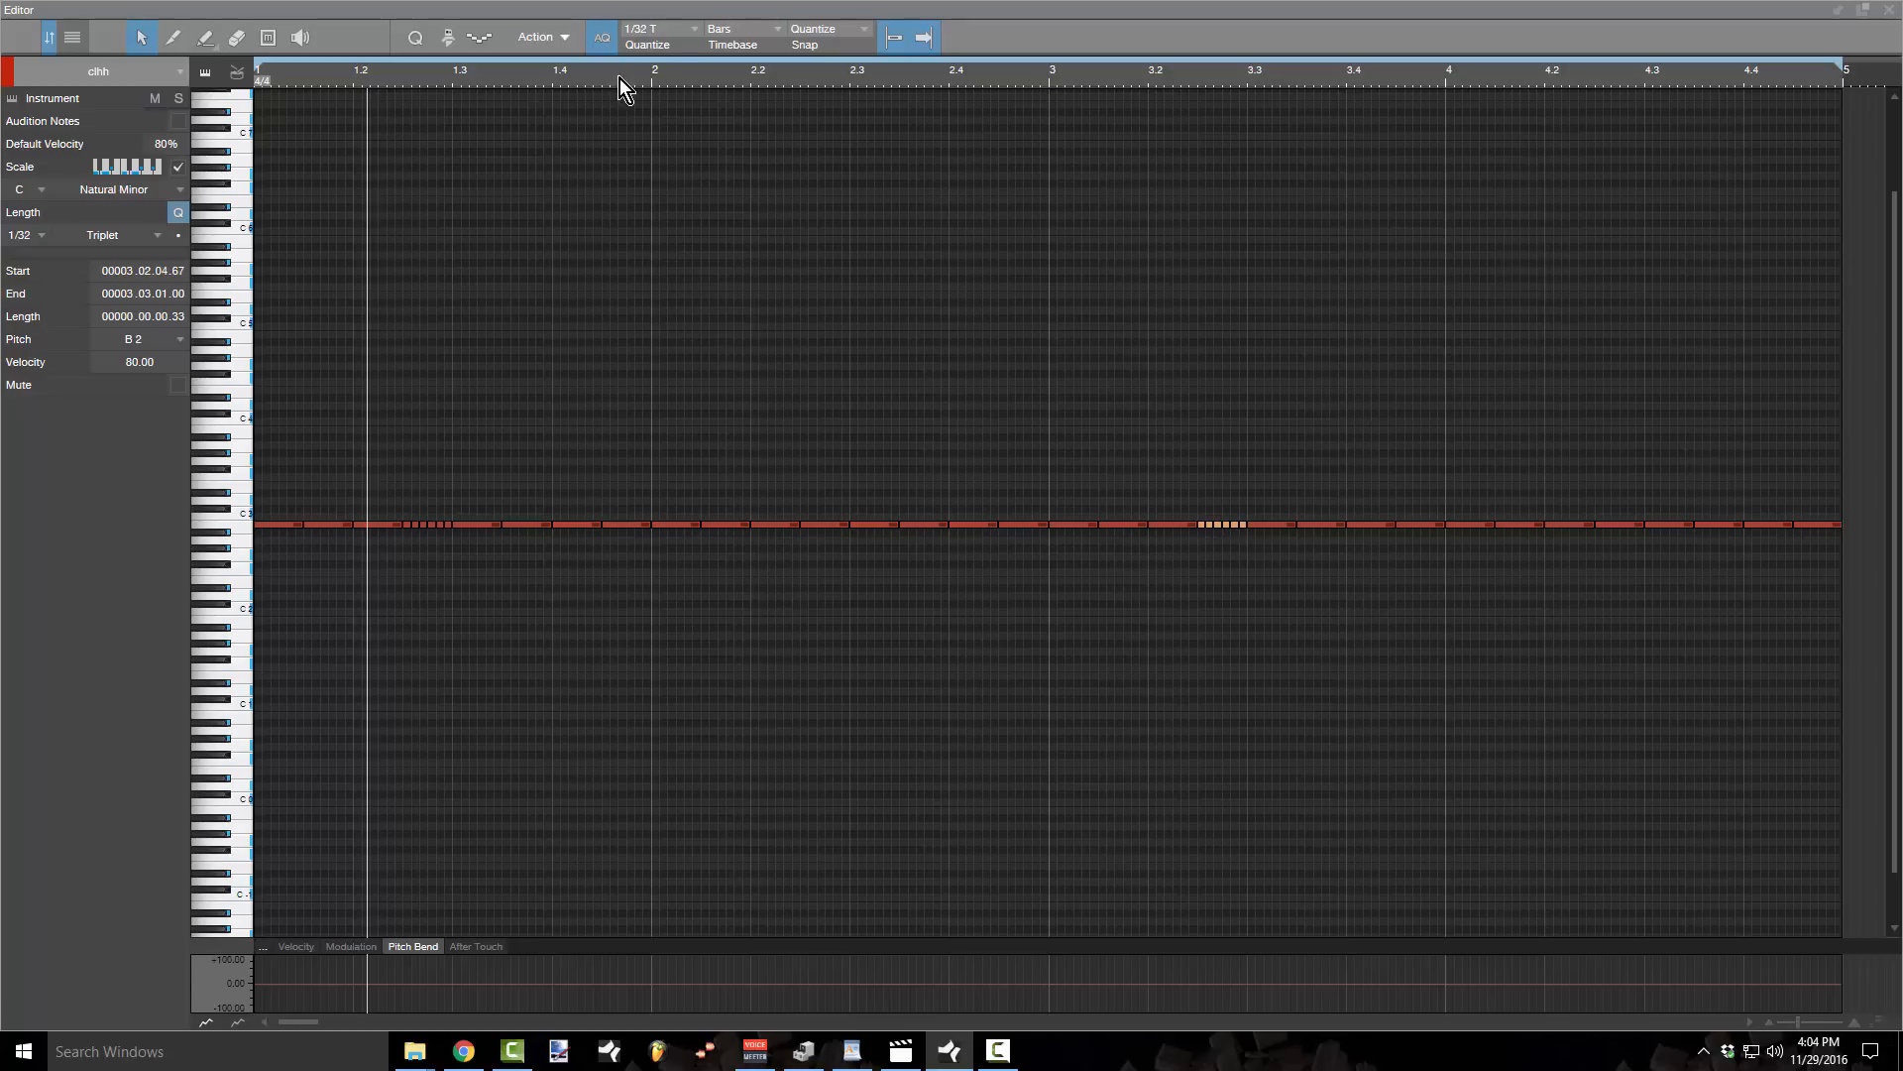
- Play the hi-hat pattern and draw a pitch bend falling from 0 to -100.00 across the split notes at 3.2.3, returning to 0 at 3.3
key("space")
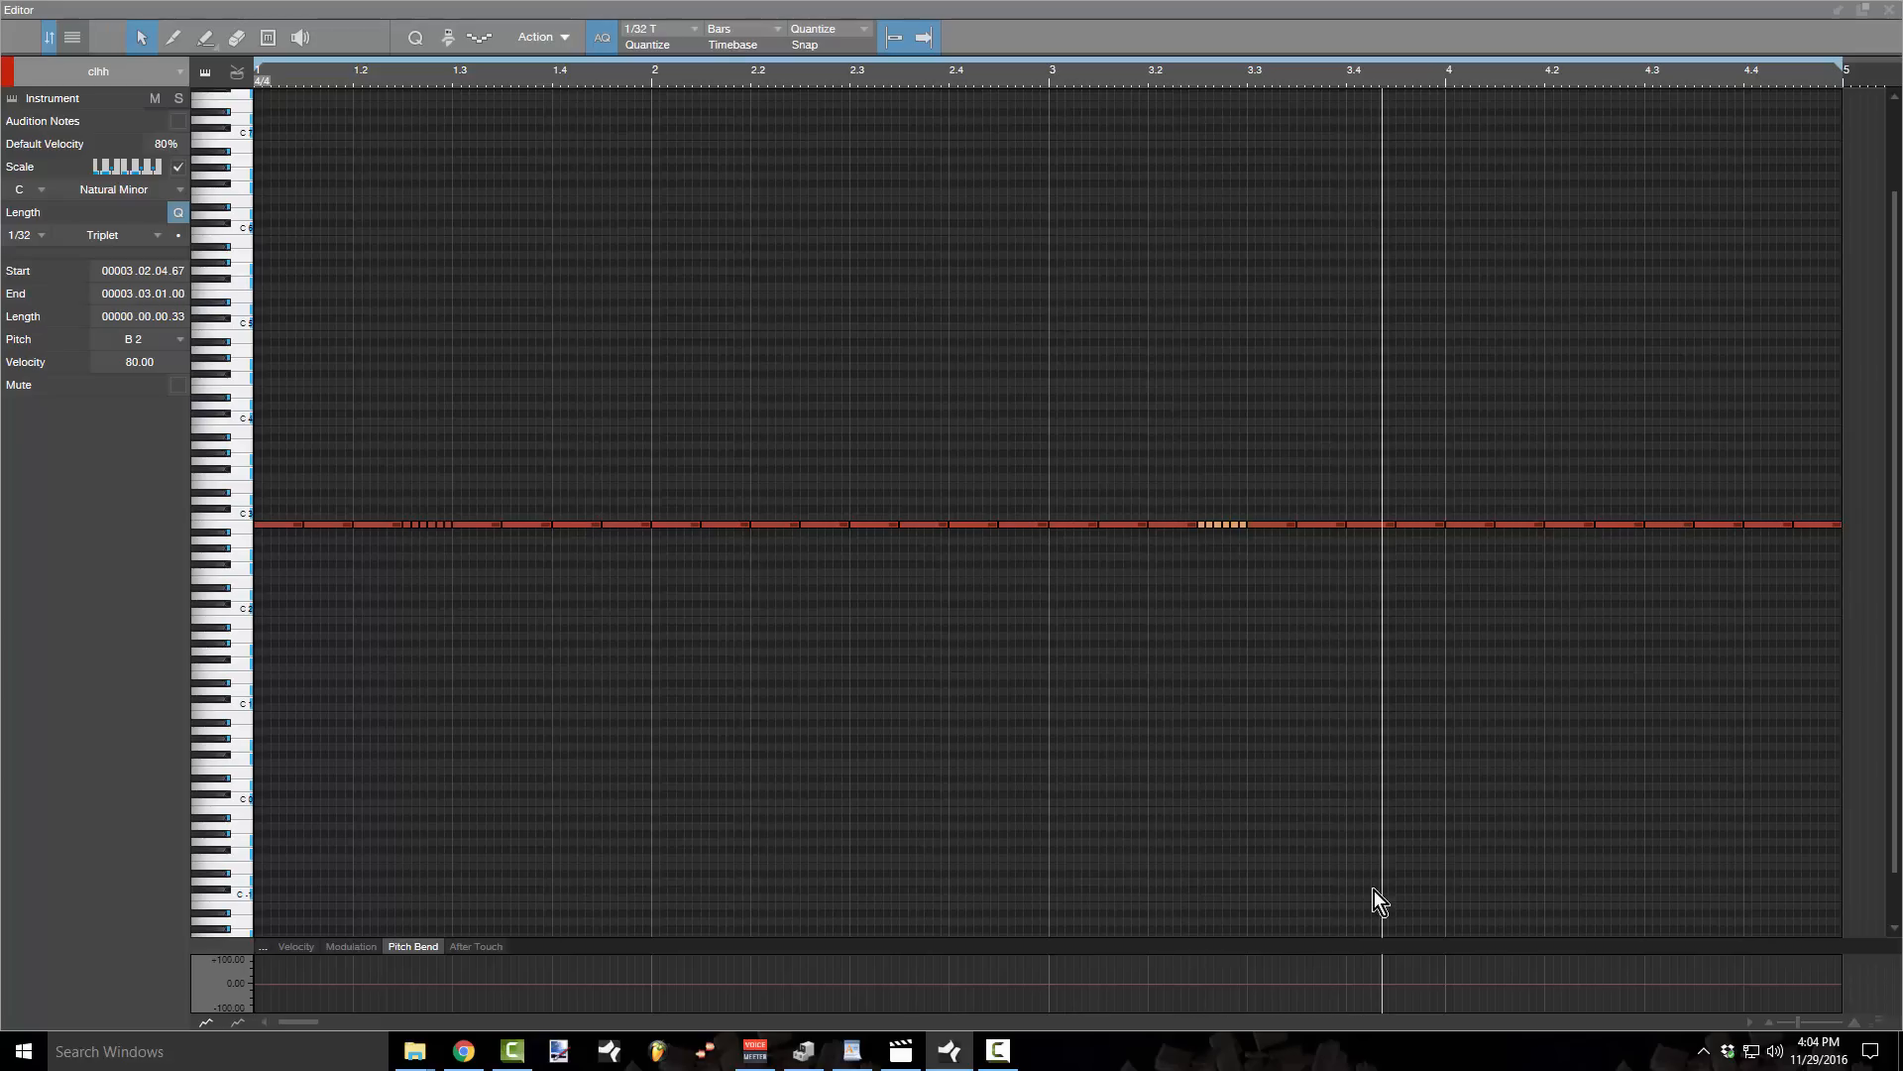
left_click(1199, 988)
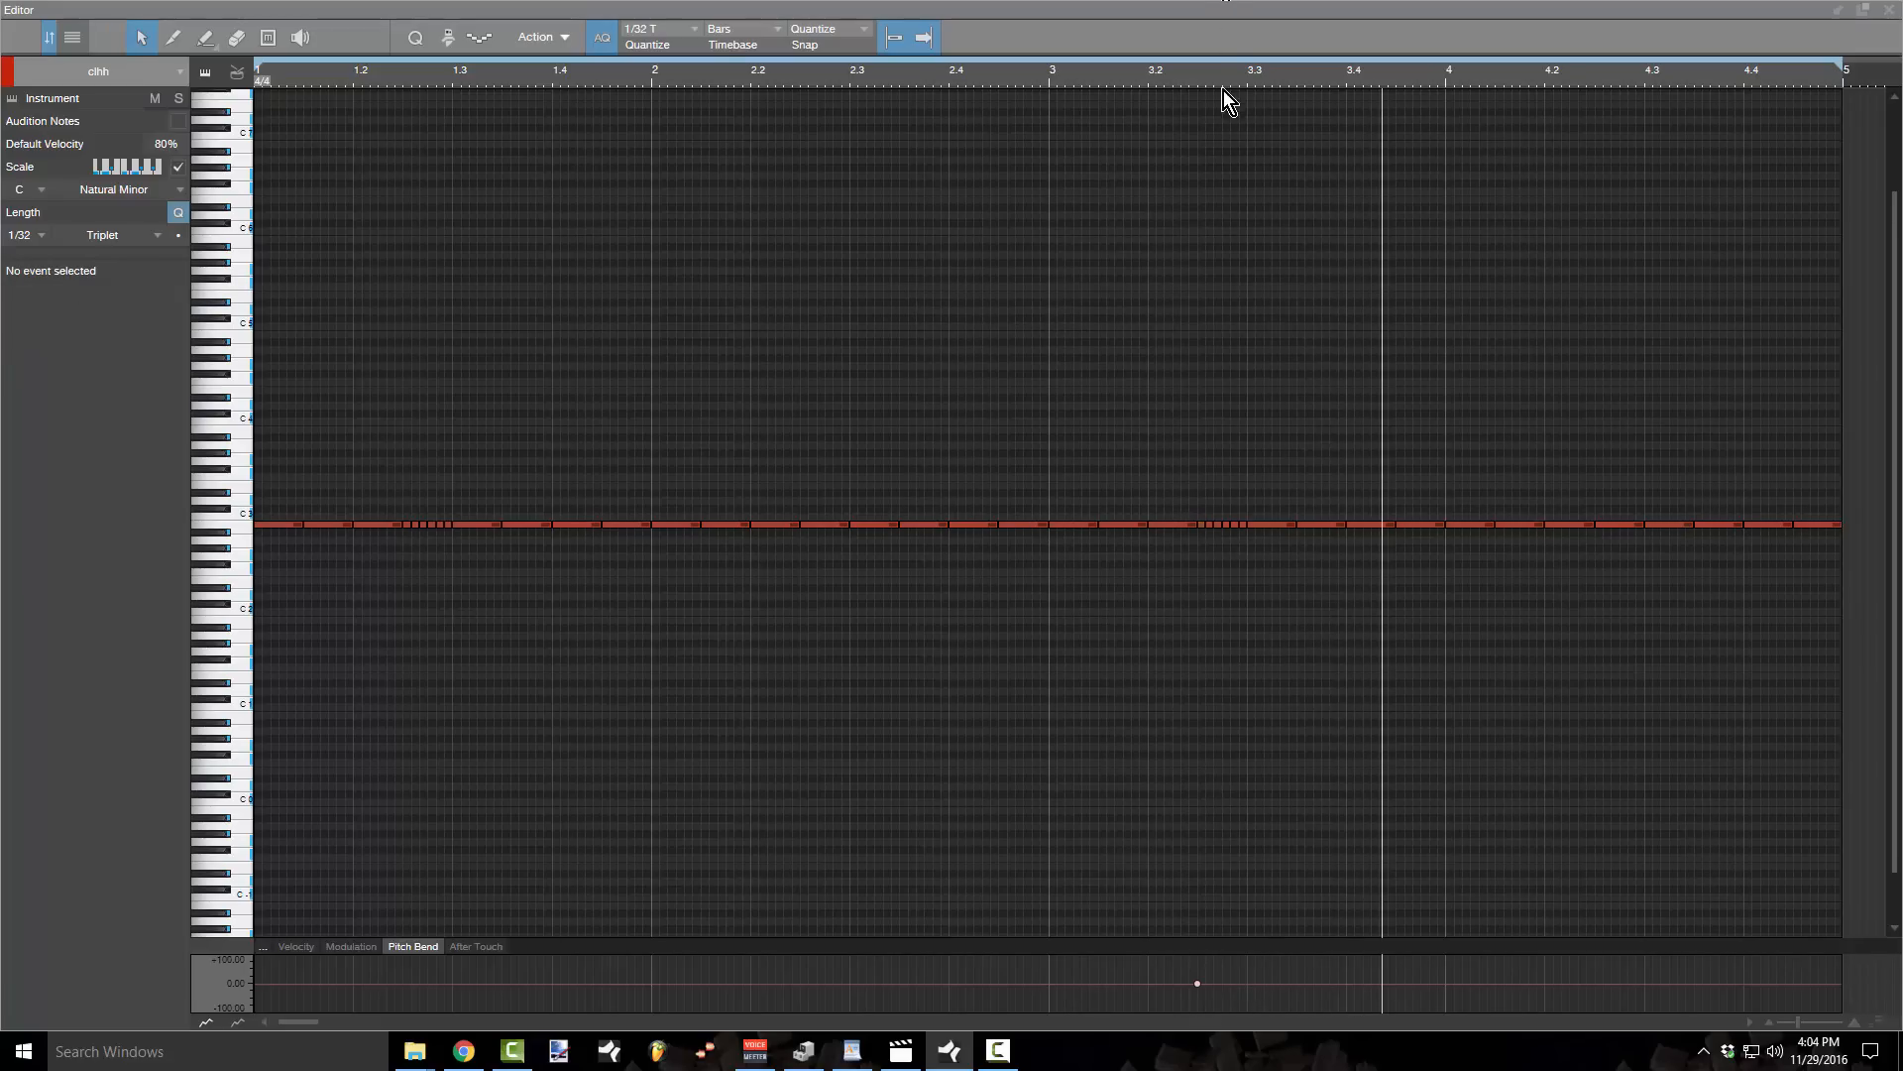
scroll(1224, 91, "up", 5)
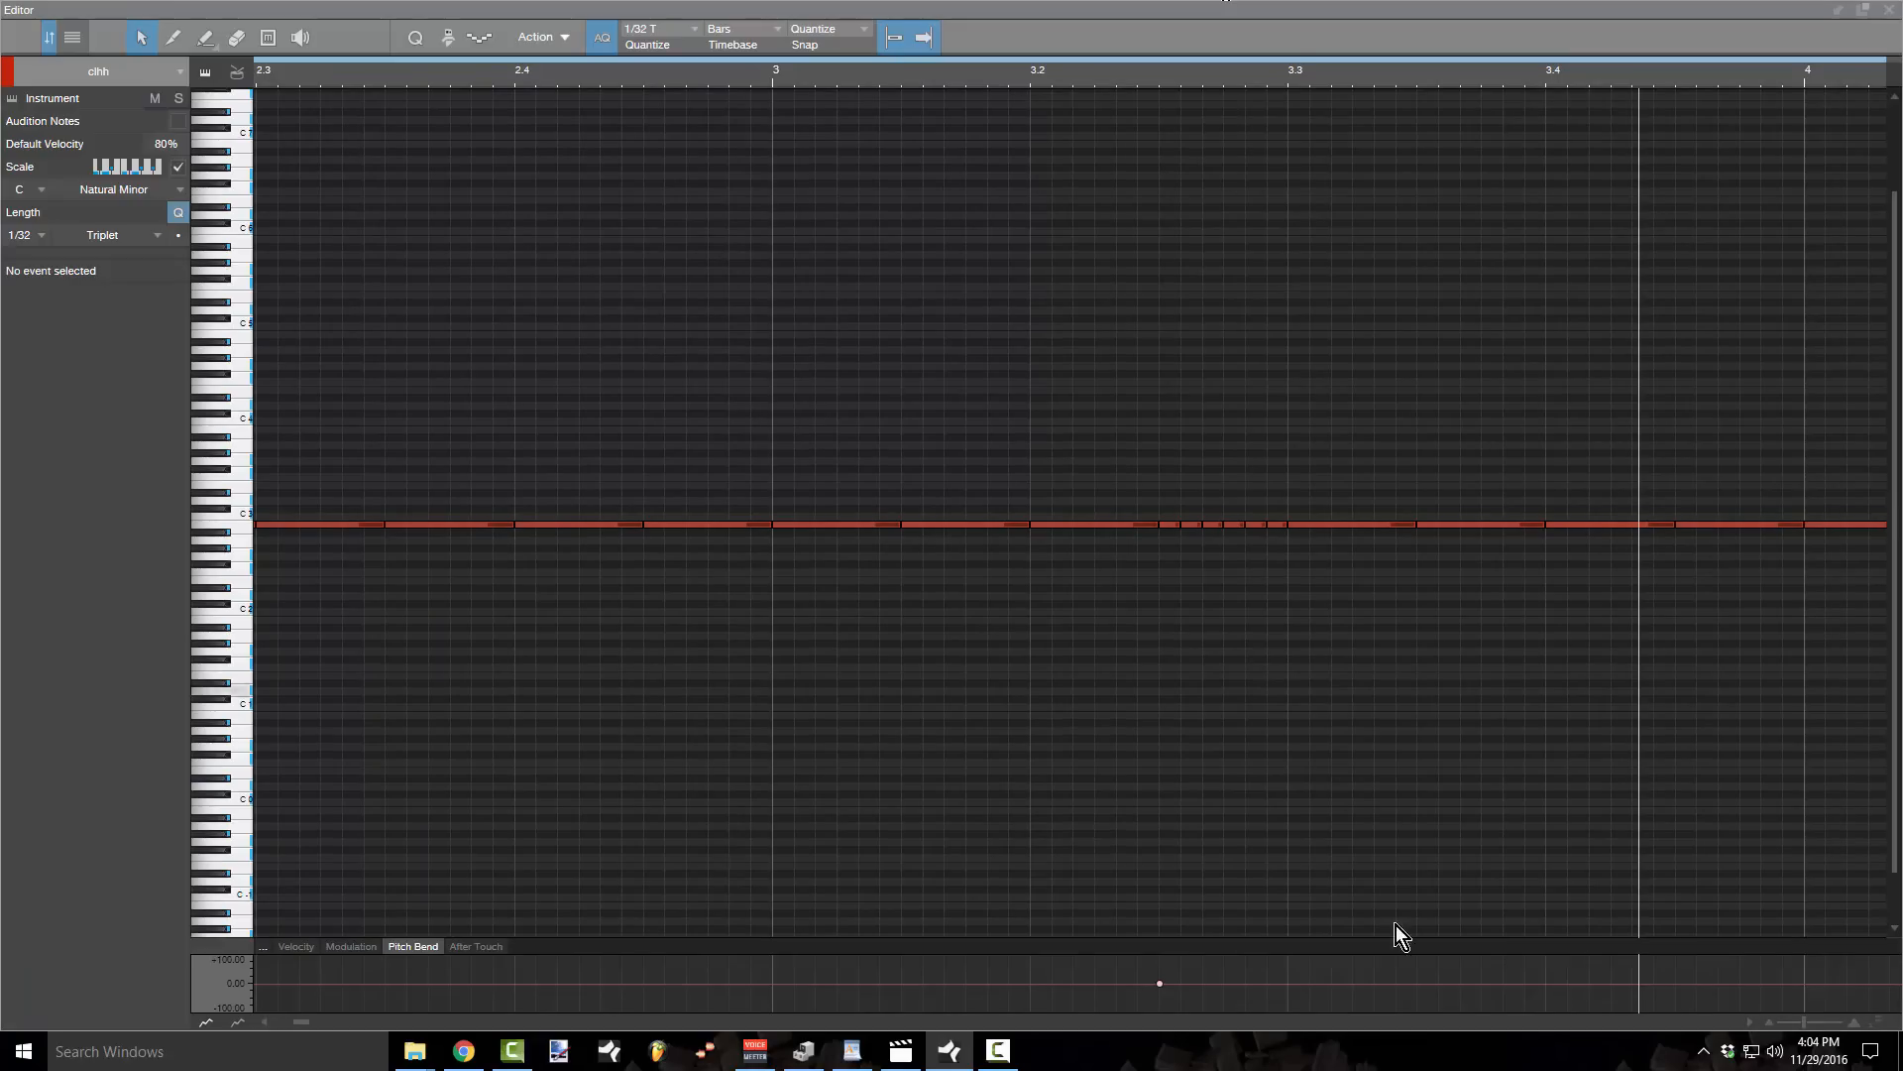
left_click_drag(1290, 985, 1316, 1015)
left_click(1294, 984)
left_click(753, 80)
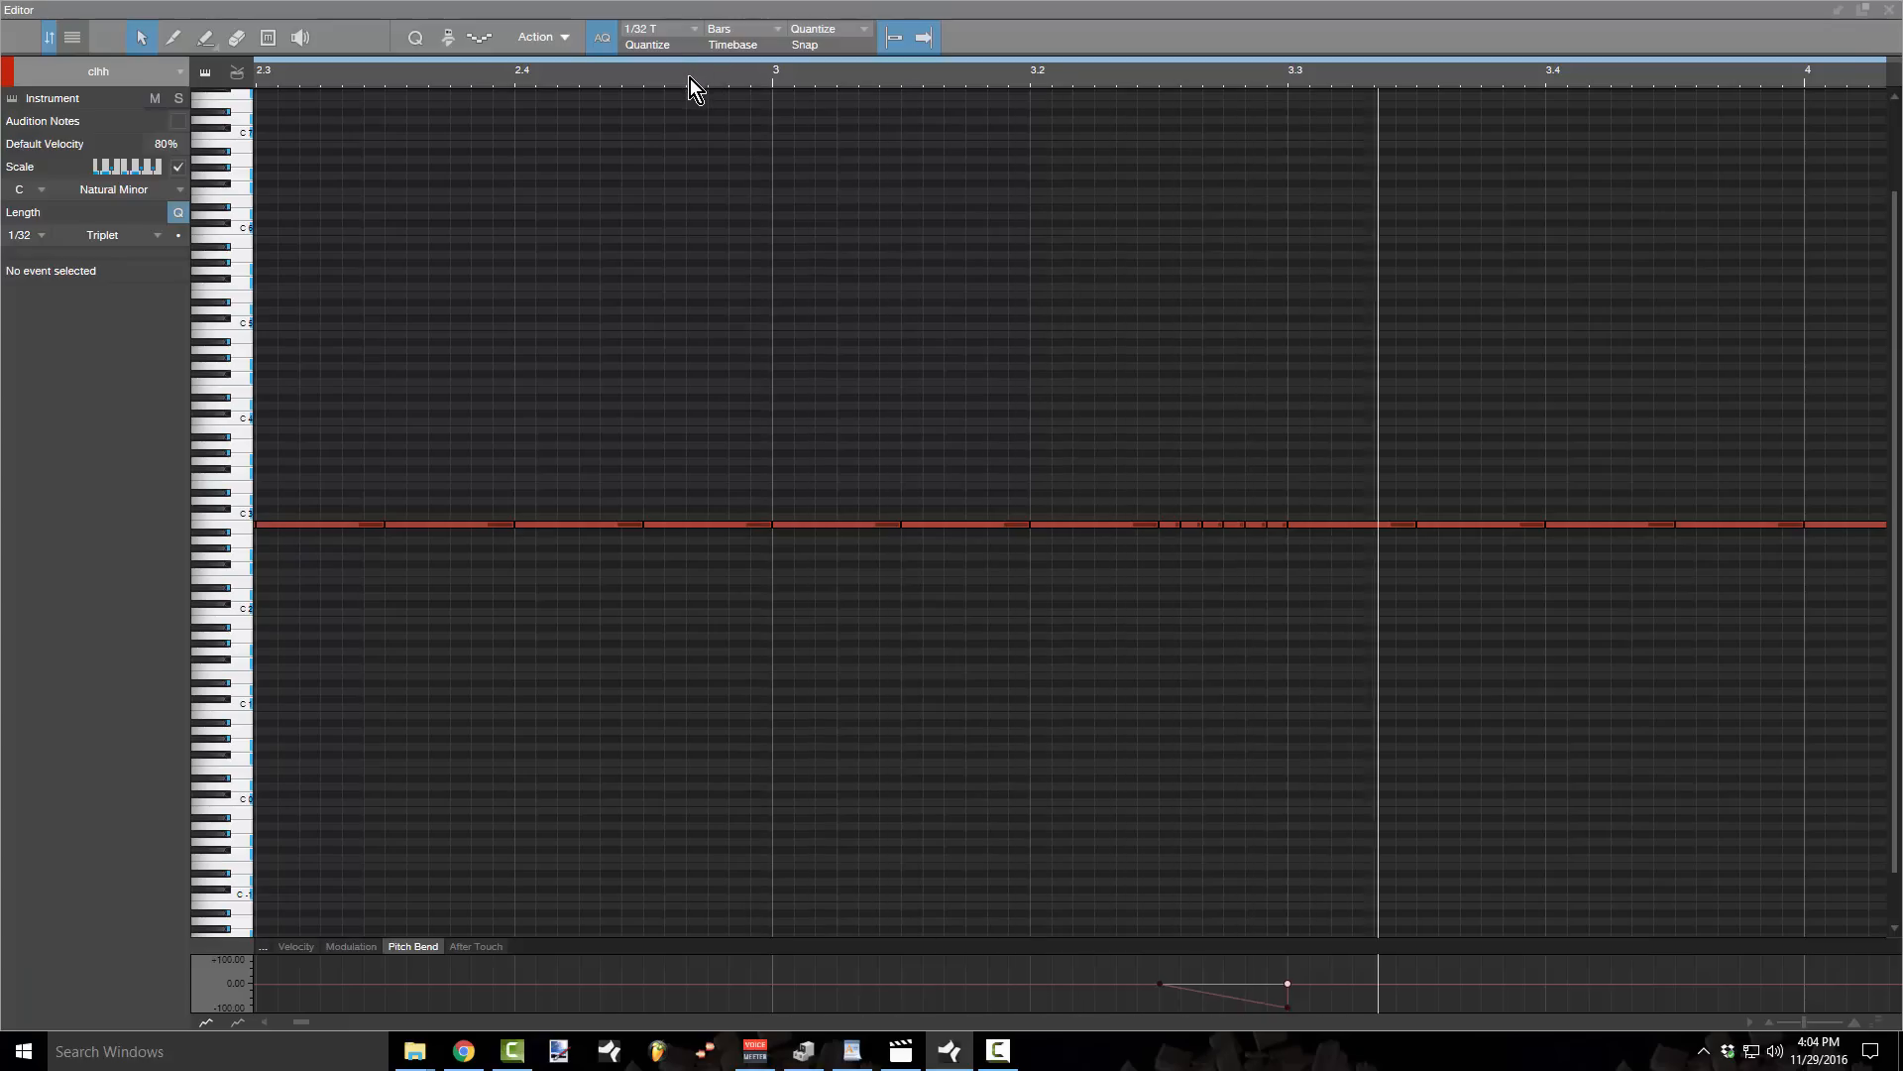
scroll(690, 79, "down", 4)
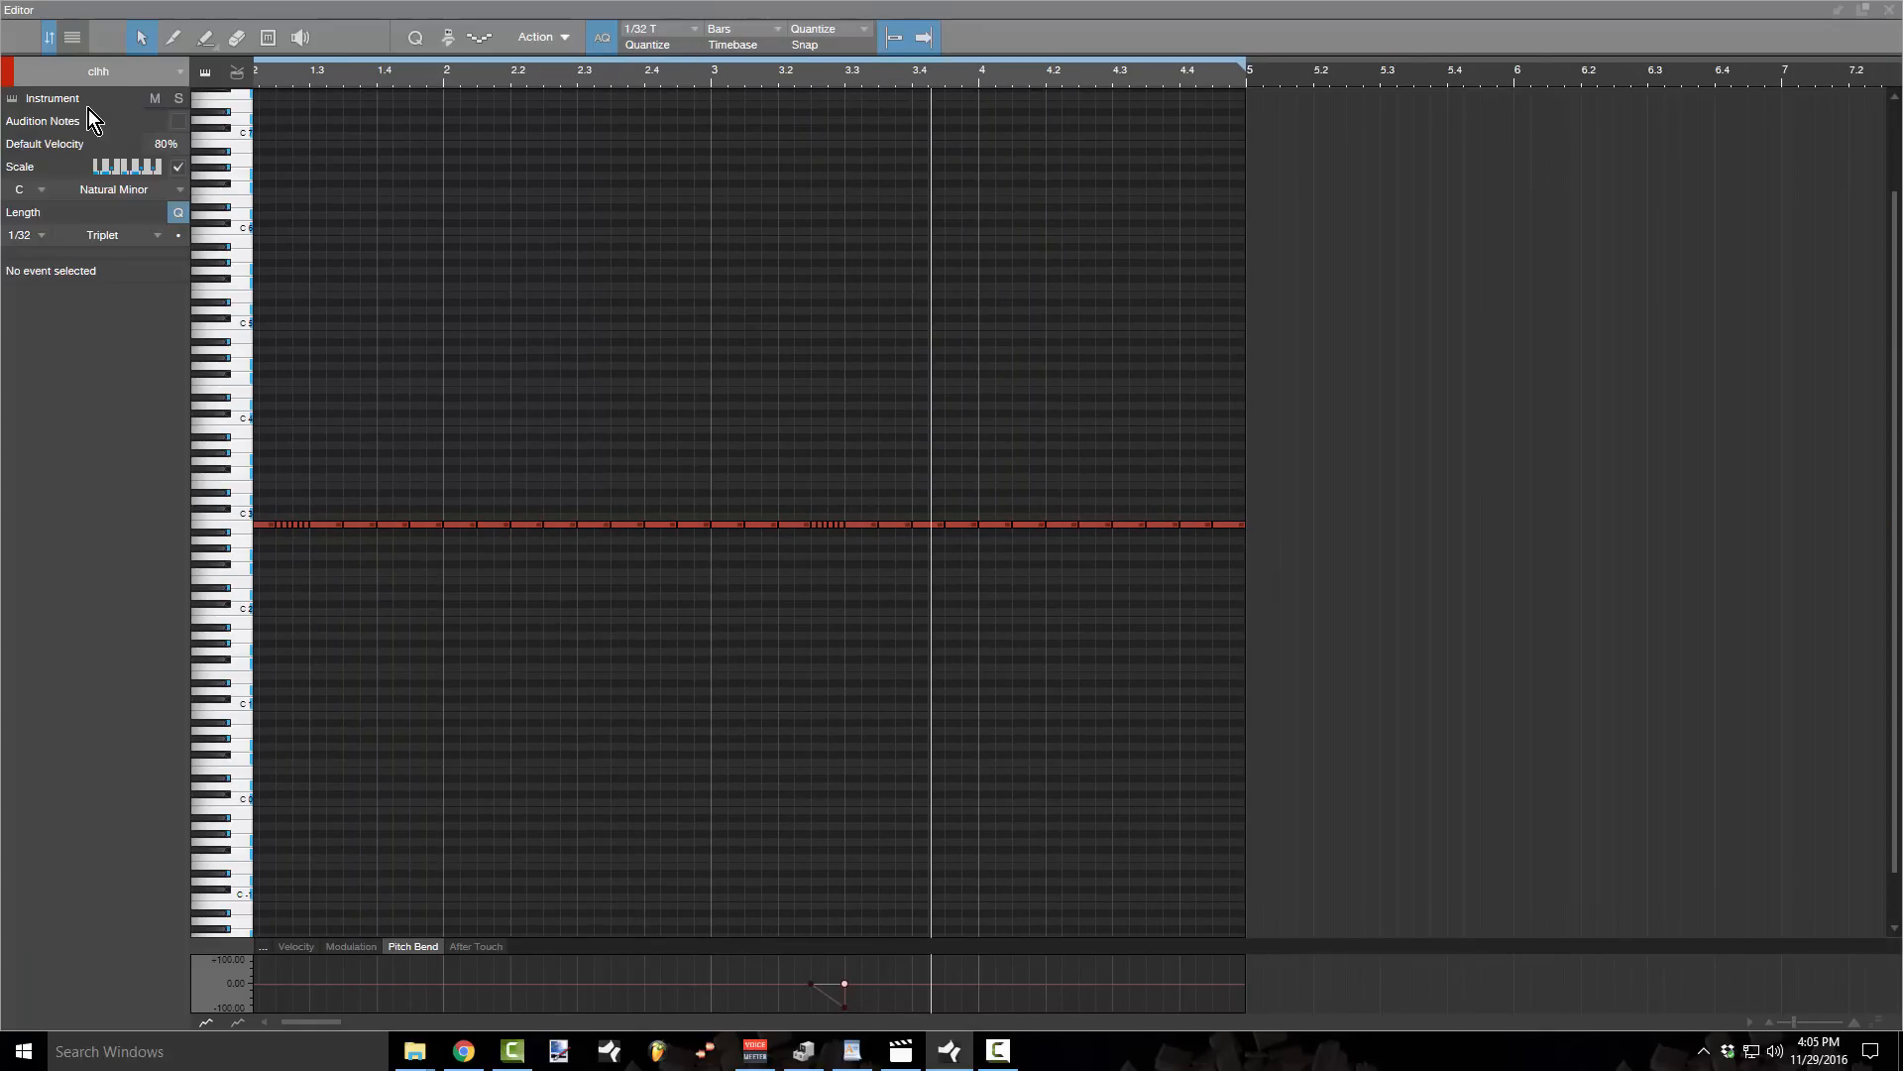
- Set the pitch bend range of the clhh track's Sample One to 12 and replay the hi-hat pattern
left_click(12, 98)
left_click_drag(337, 873, 337, 876)
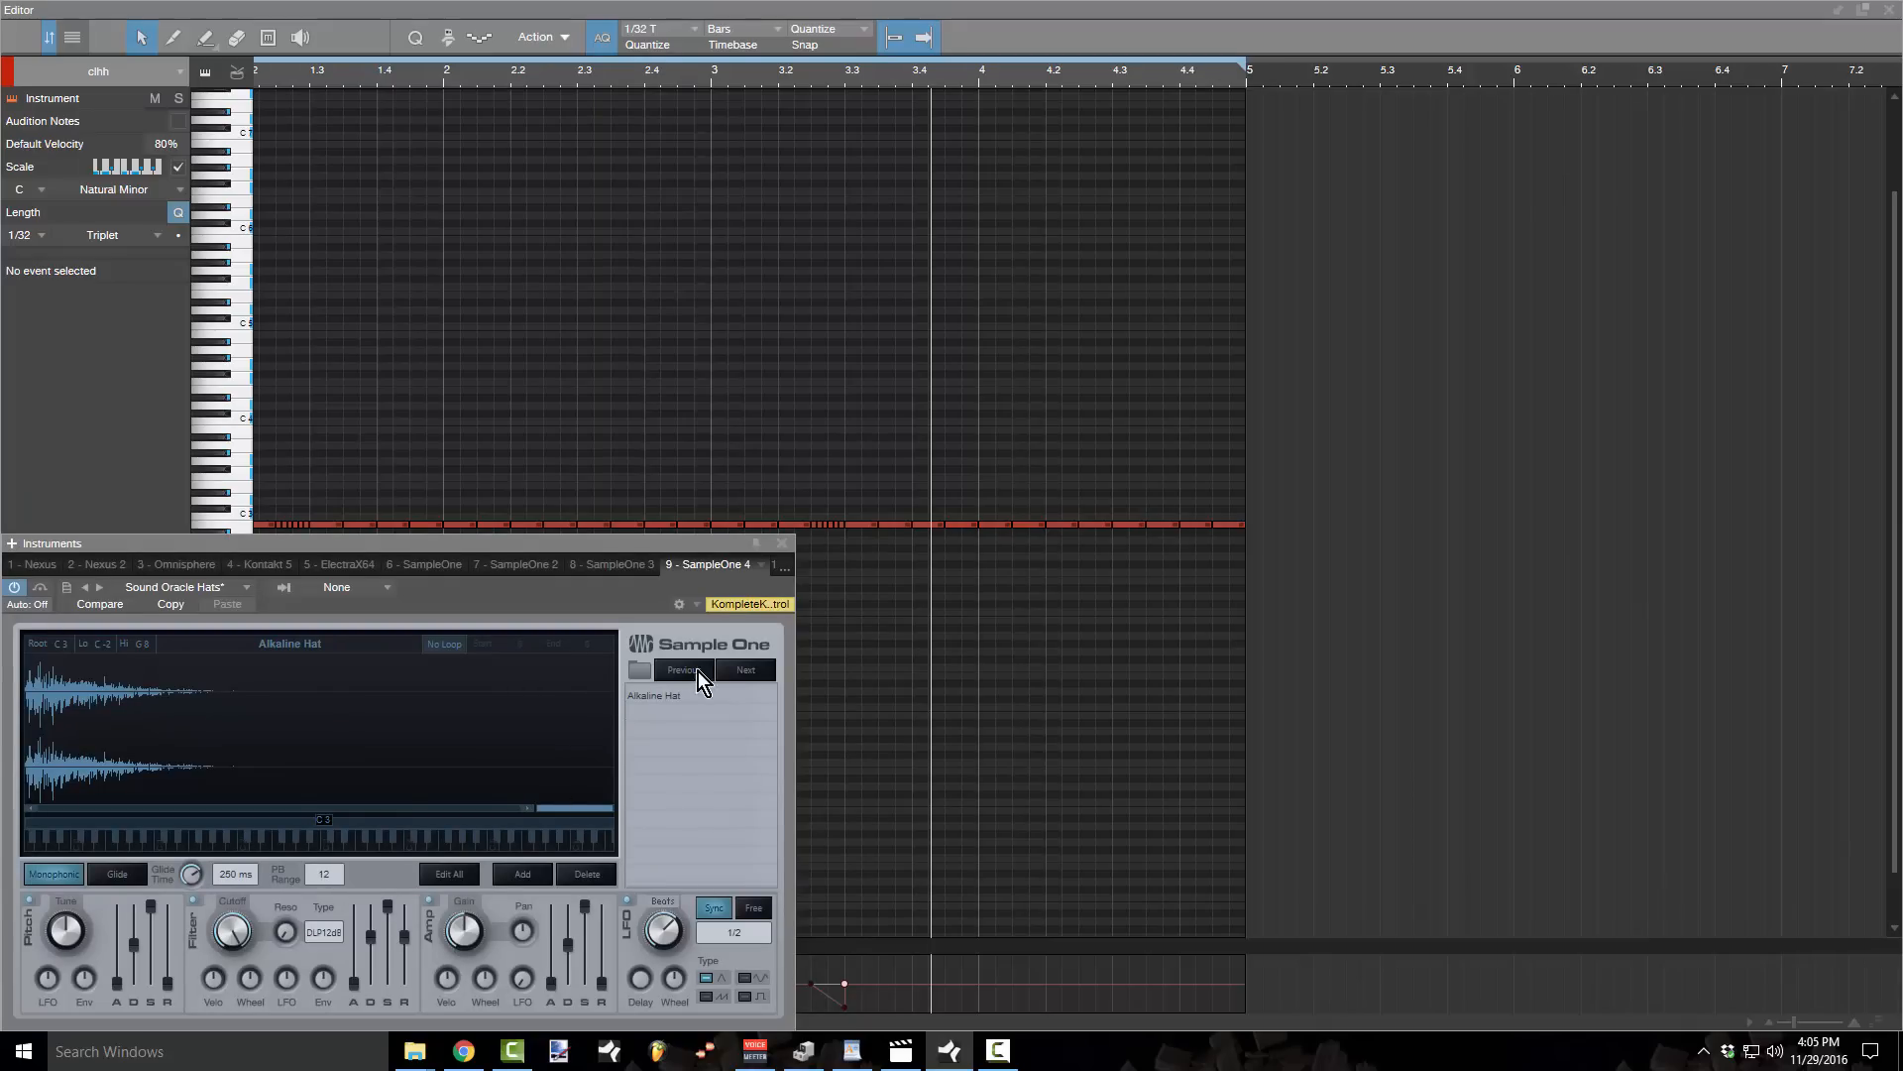
left_click(782, 544)
left_click(545, 80)
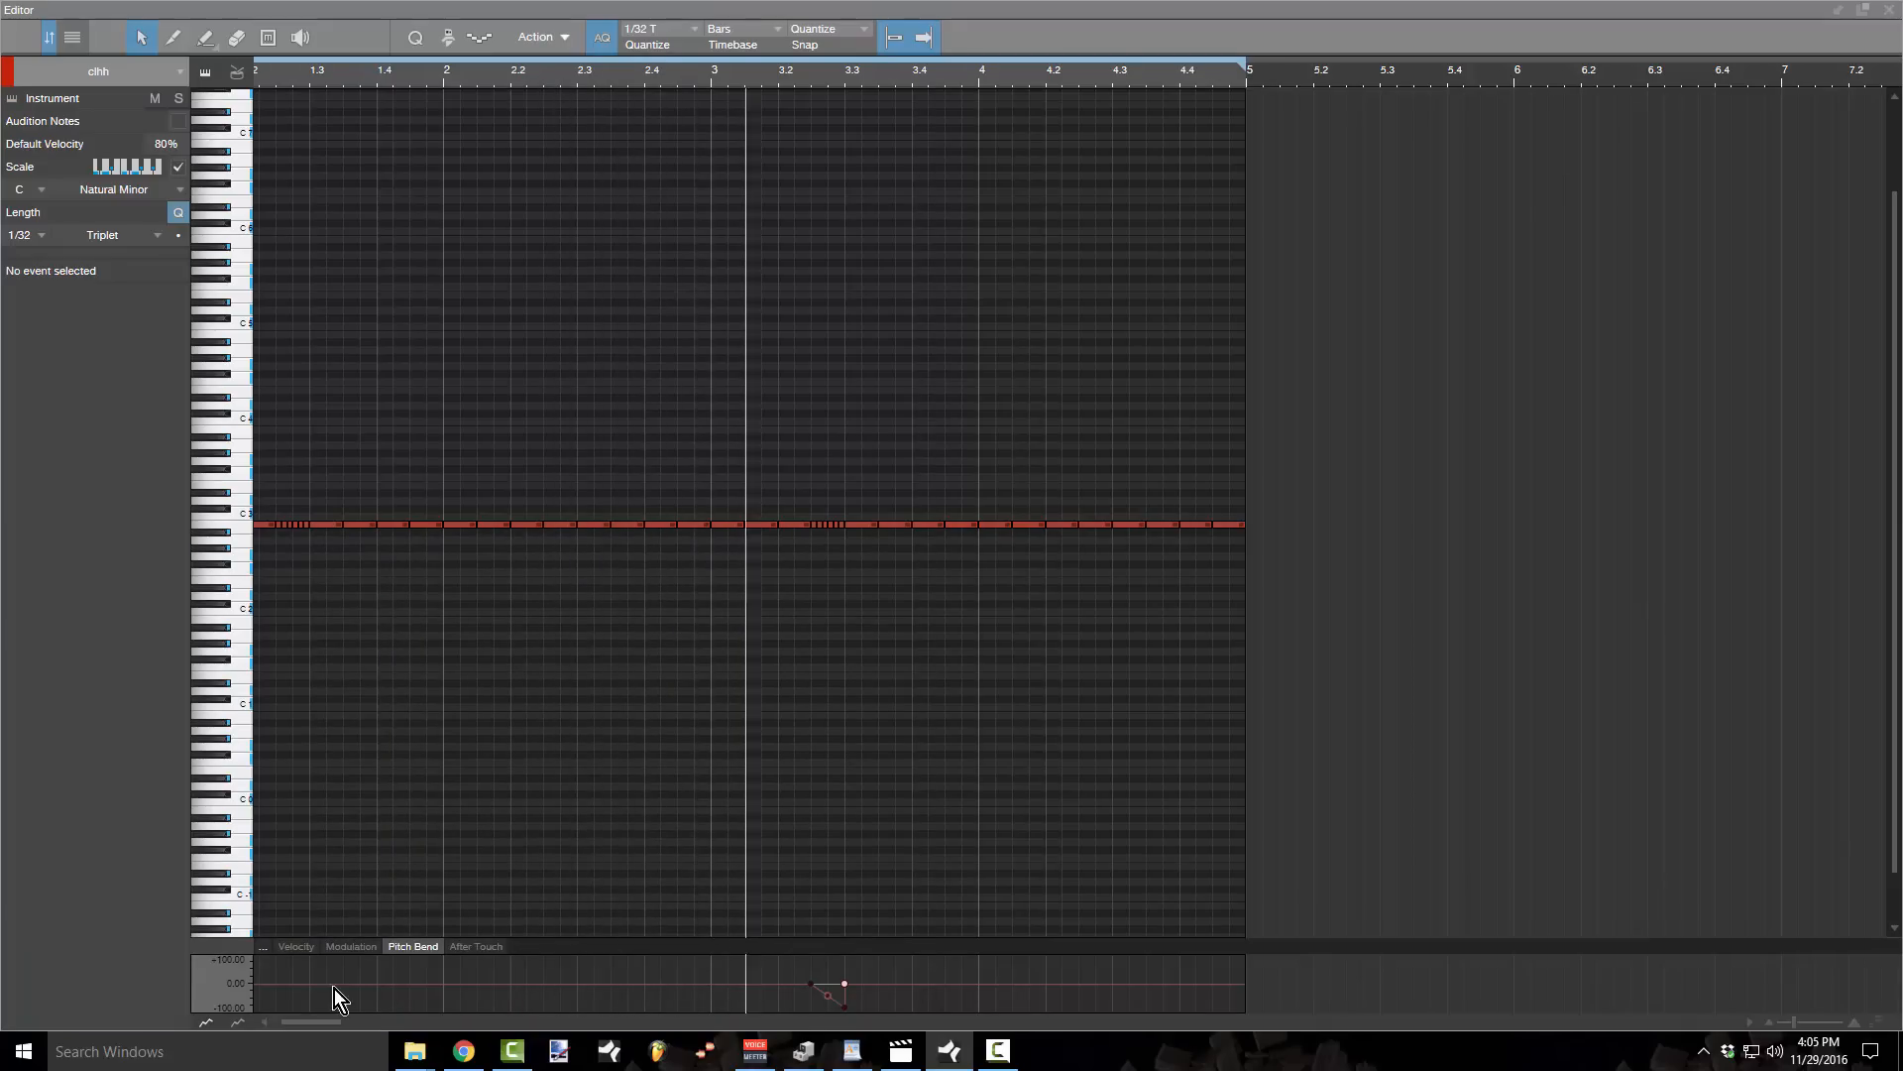
- Copy the pitch bend from the split notes at 3.2.3 to the split notes at 1.2.3 and play the pattern
left_click_drag(331, 1023, 254, 1014)
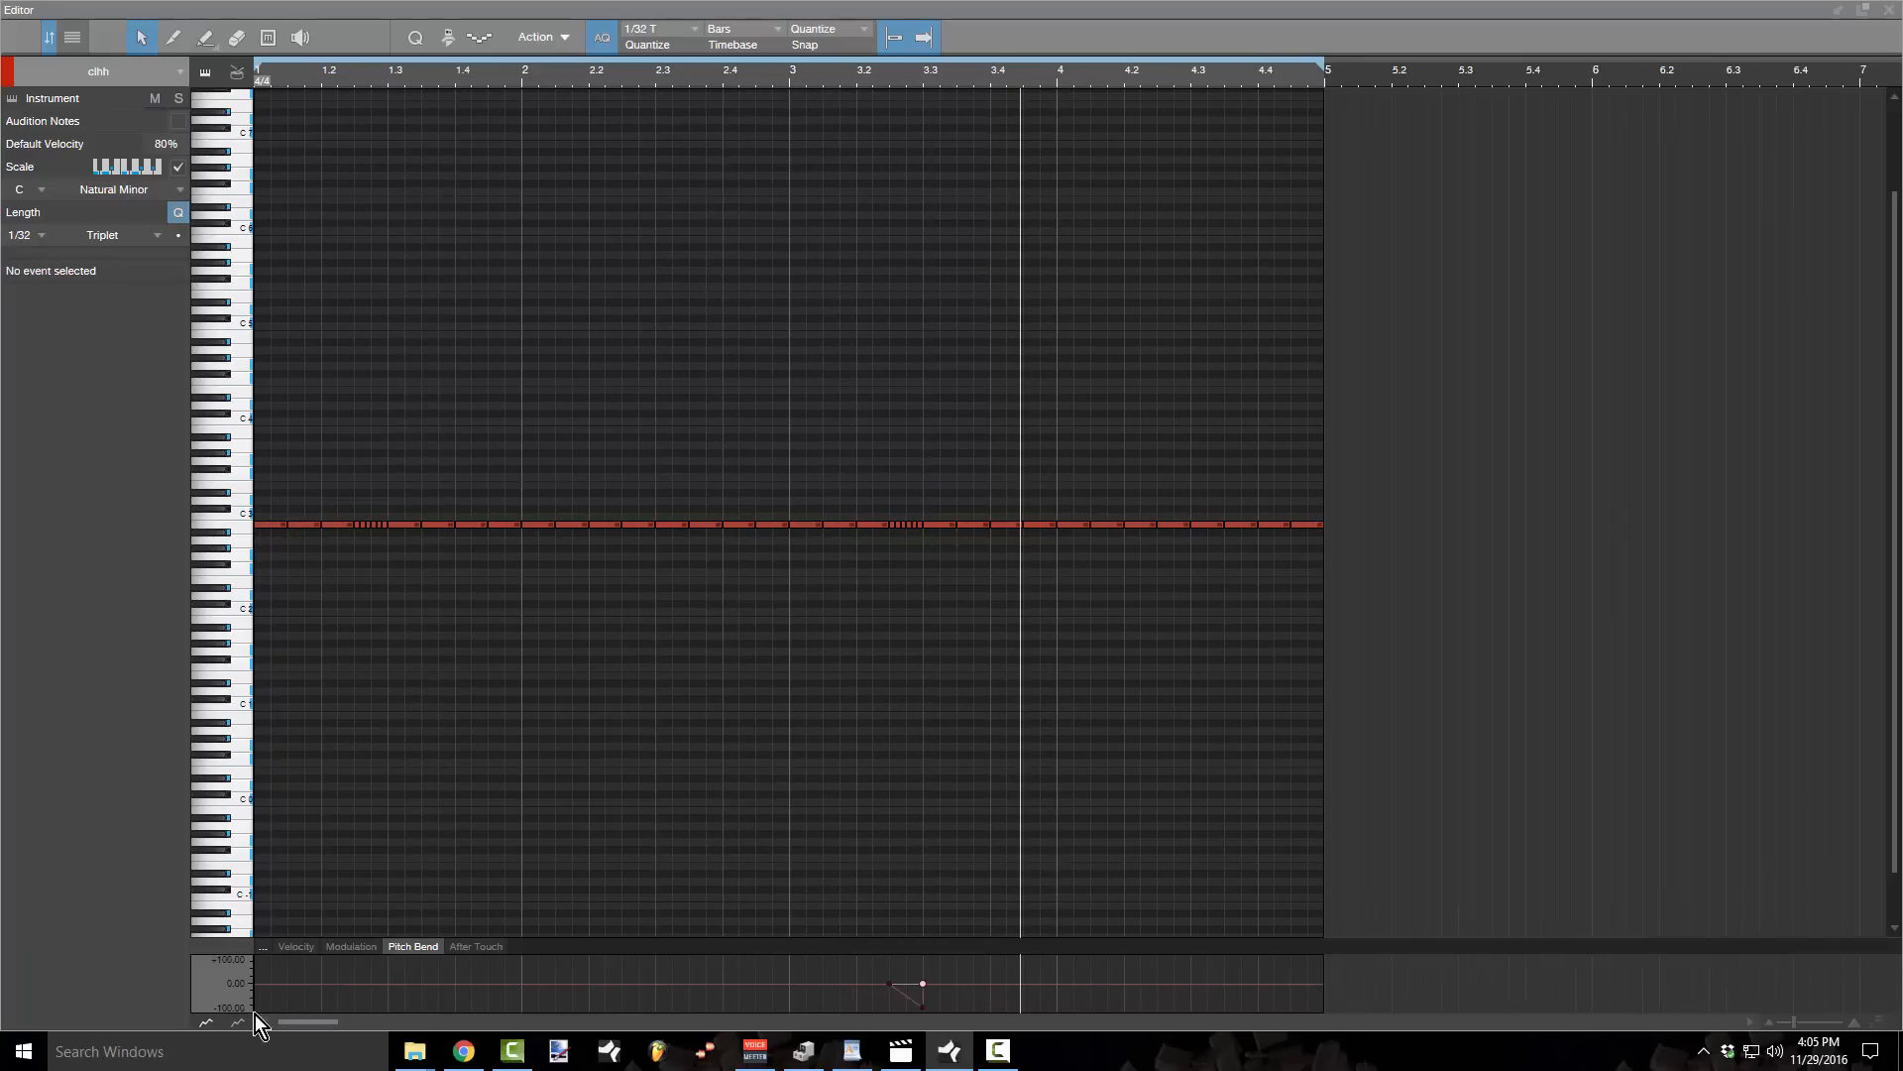
left_click_drag(811, 989, 899, 988)
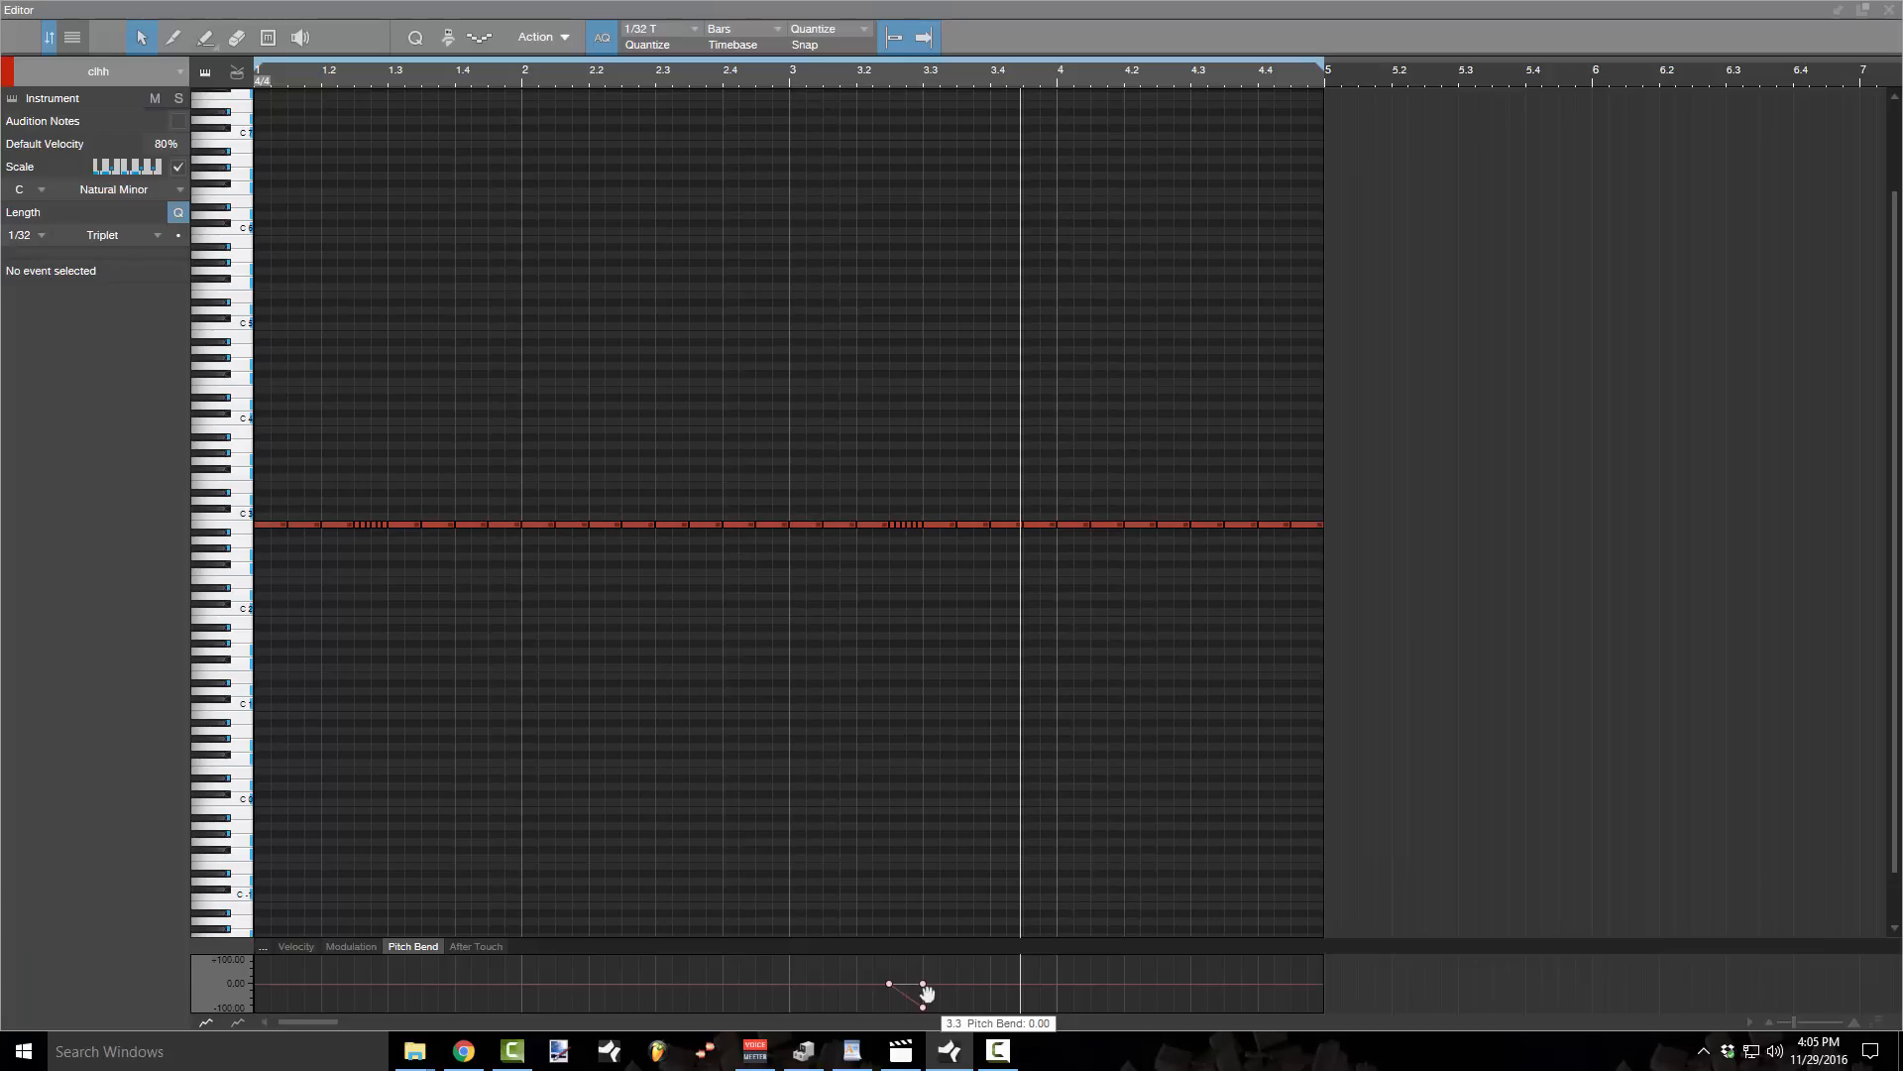
left_click_drag(922, 989, 384, 976)
key("space")
key("space")
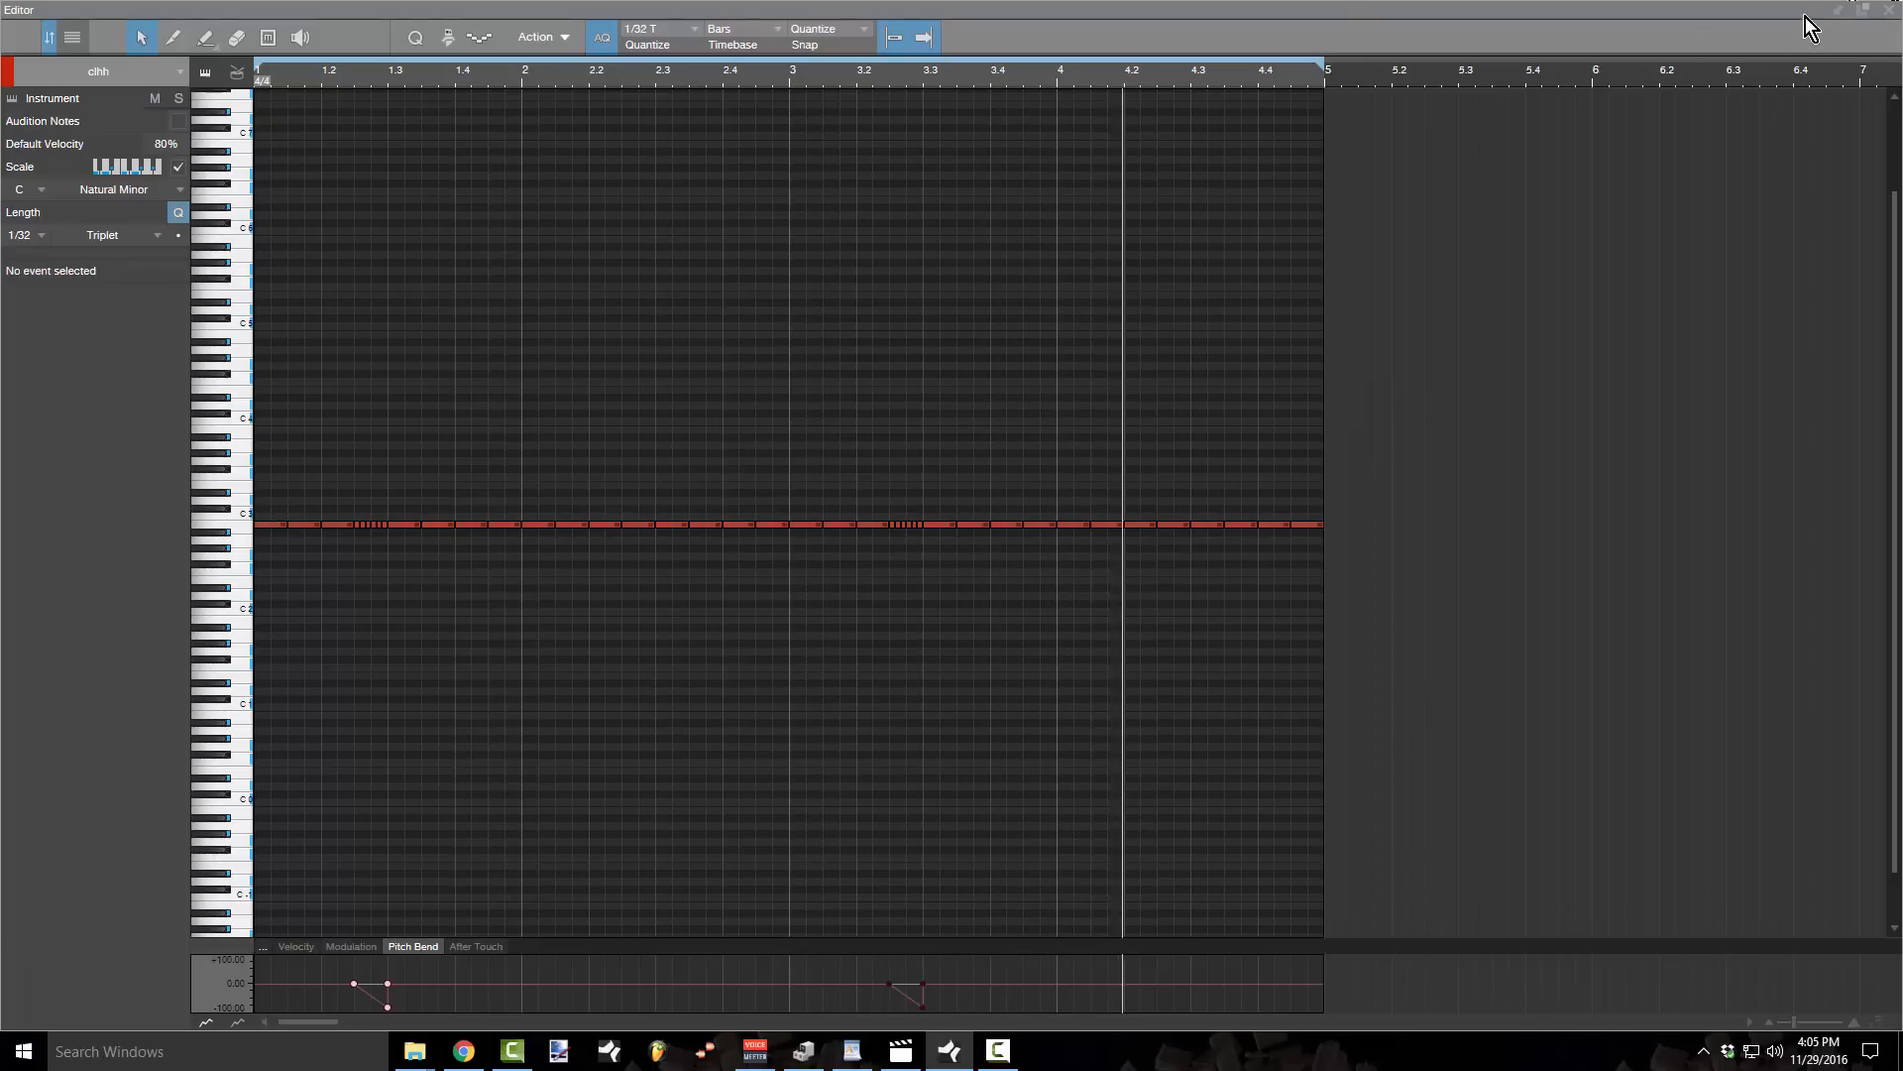
key("space")
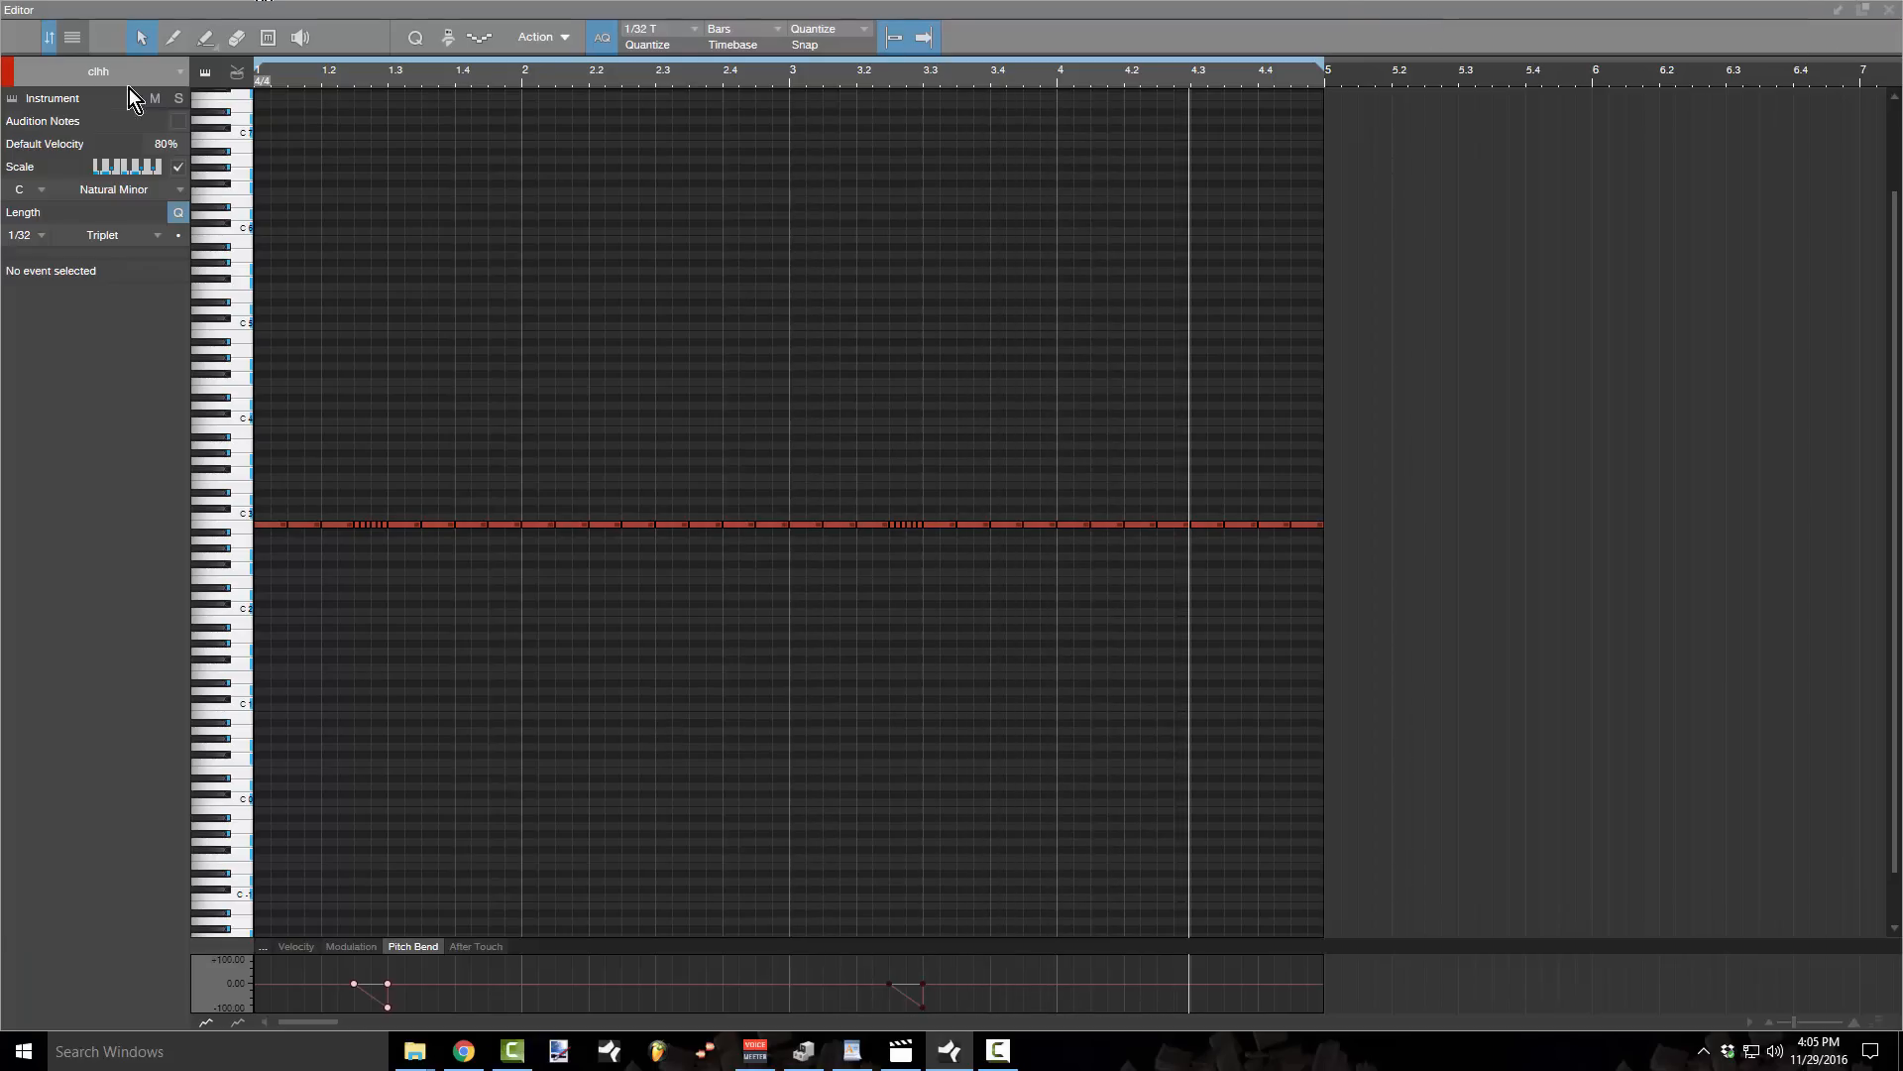
- Dock the note editor in the main window and create an empty part on the ophh track spanning bar 1 to bar 5
left_click(178, 69)
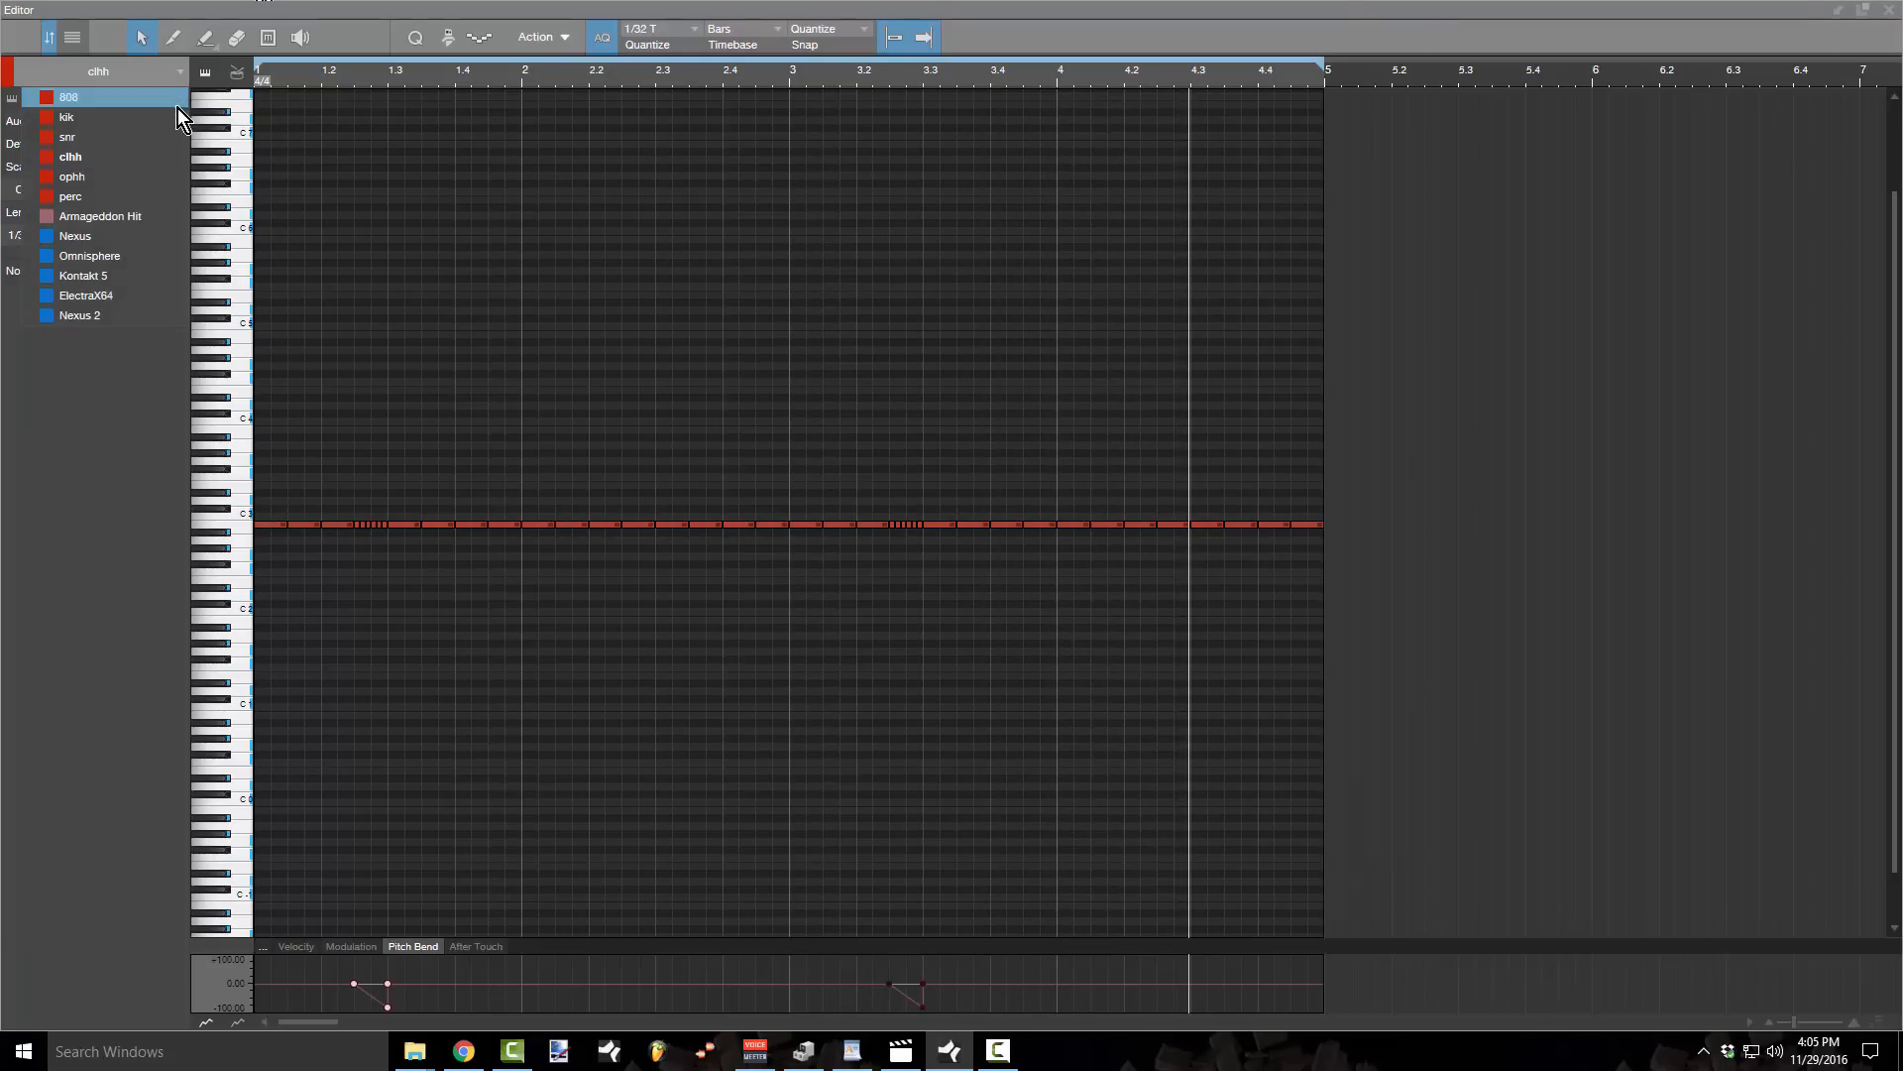
left_click(146, 175)
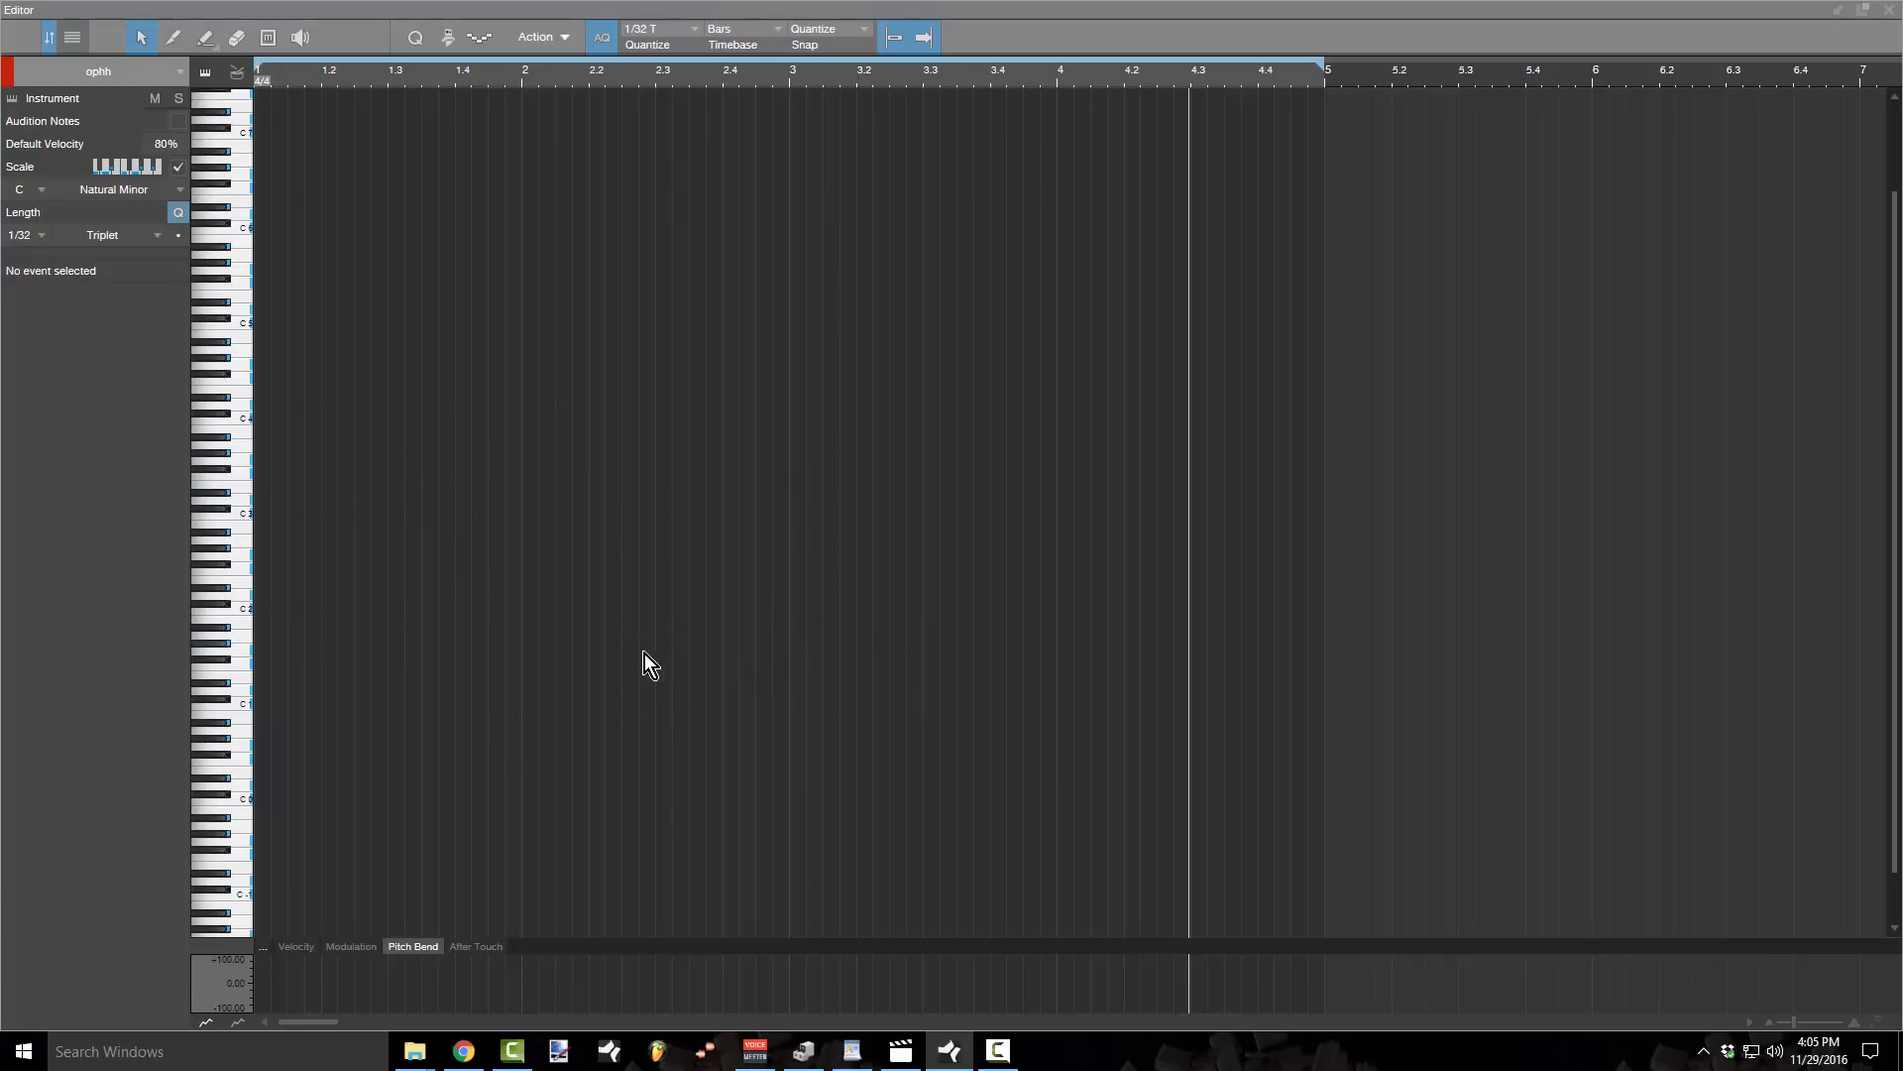
right_click(667, 643)
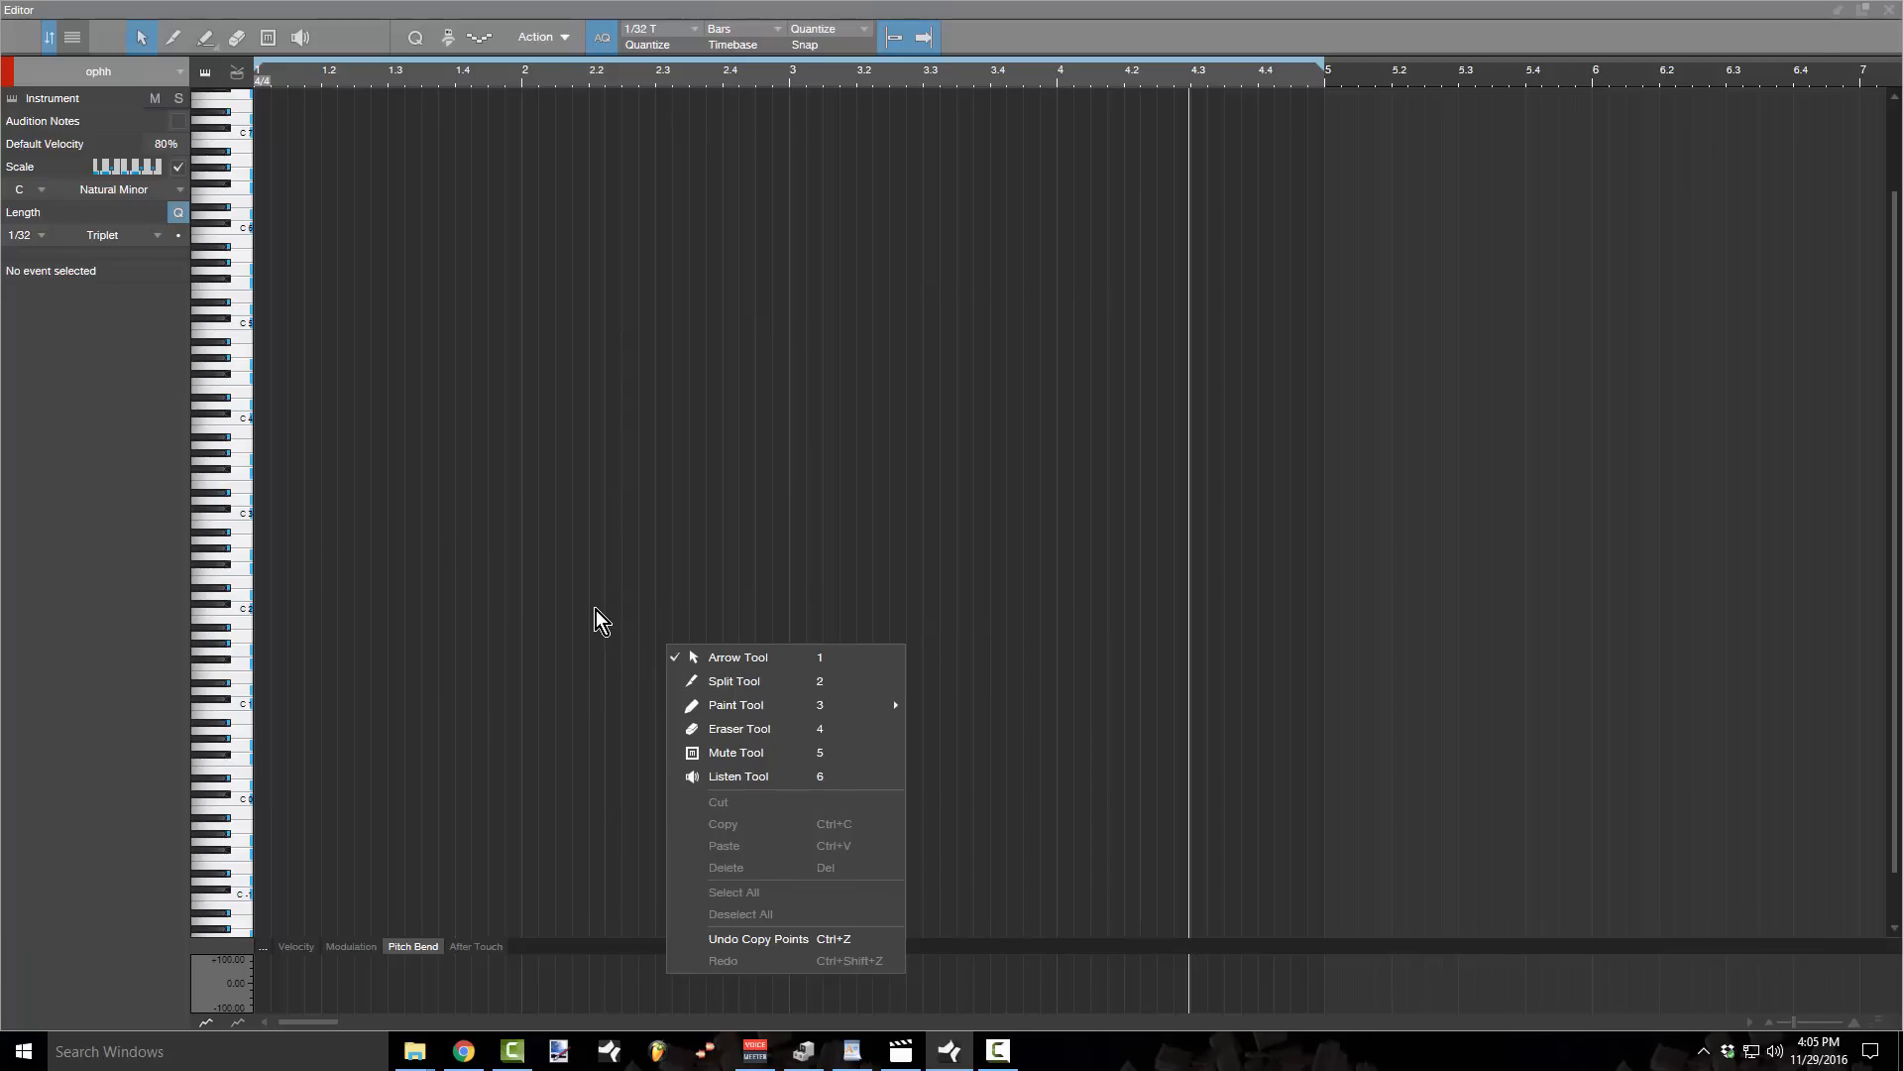
left_click(608, 581)
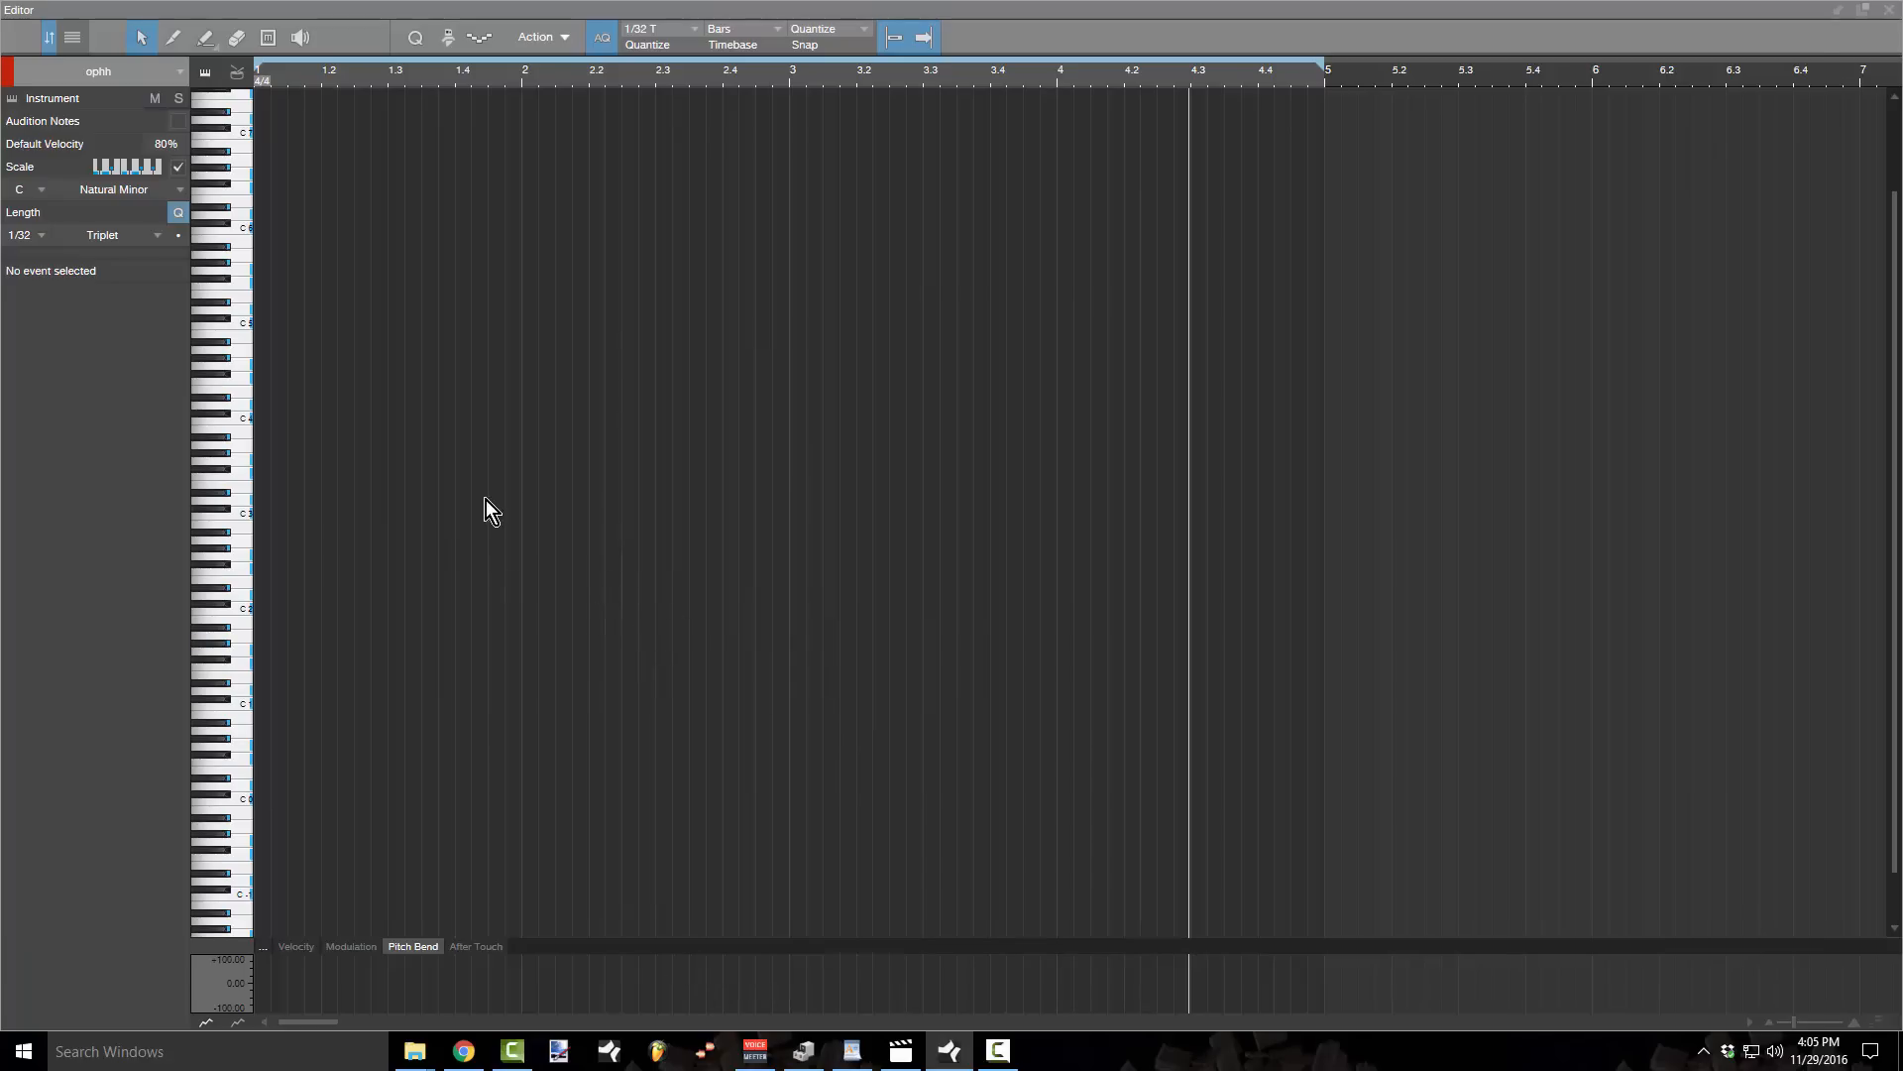
left_click(69, 38)
left_click(68, 38)
left_click(1840, 10)
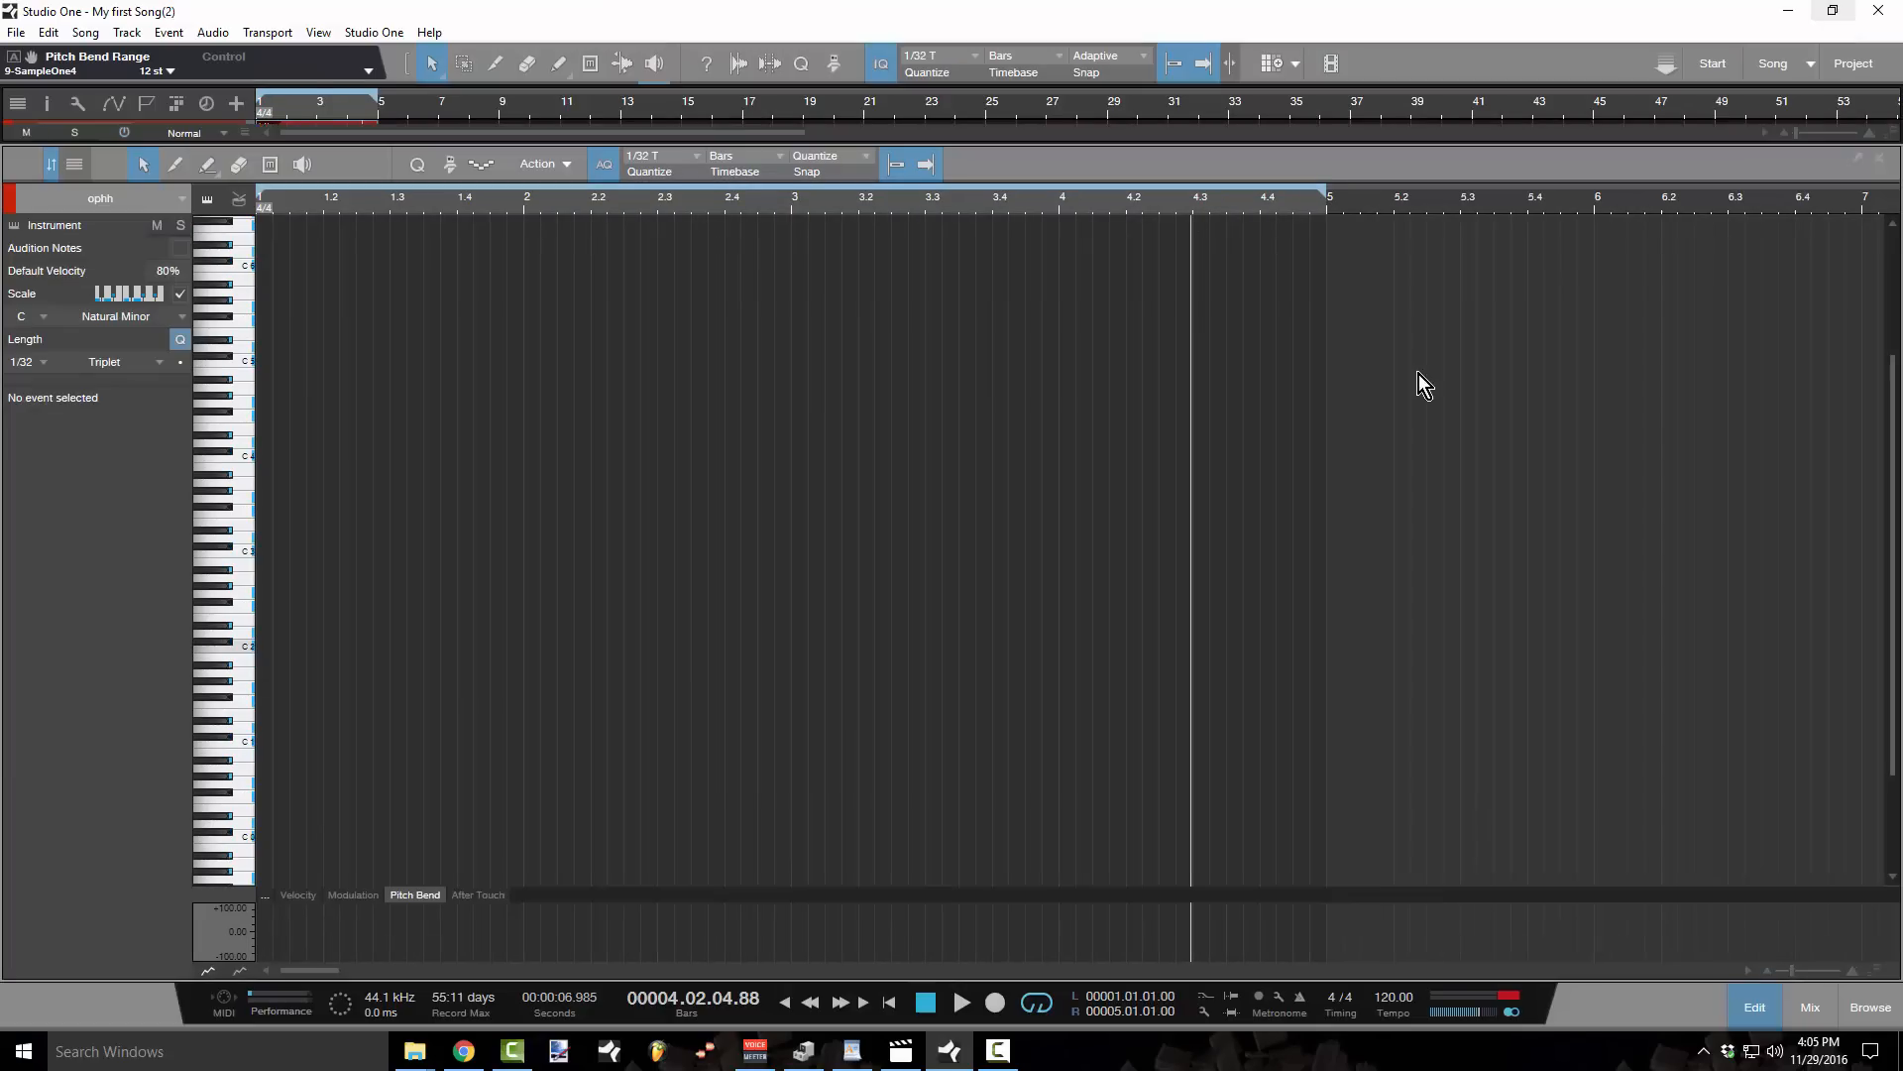
left_click_drag(1334, 149, 1317, 591)
double_click(267, 385)
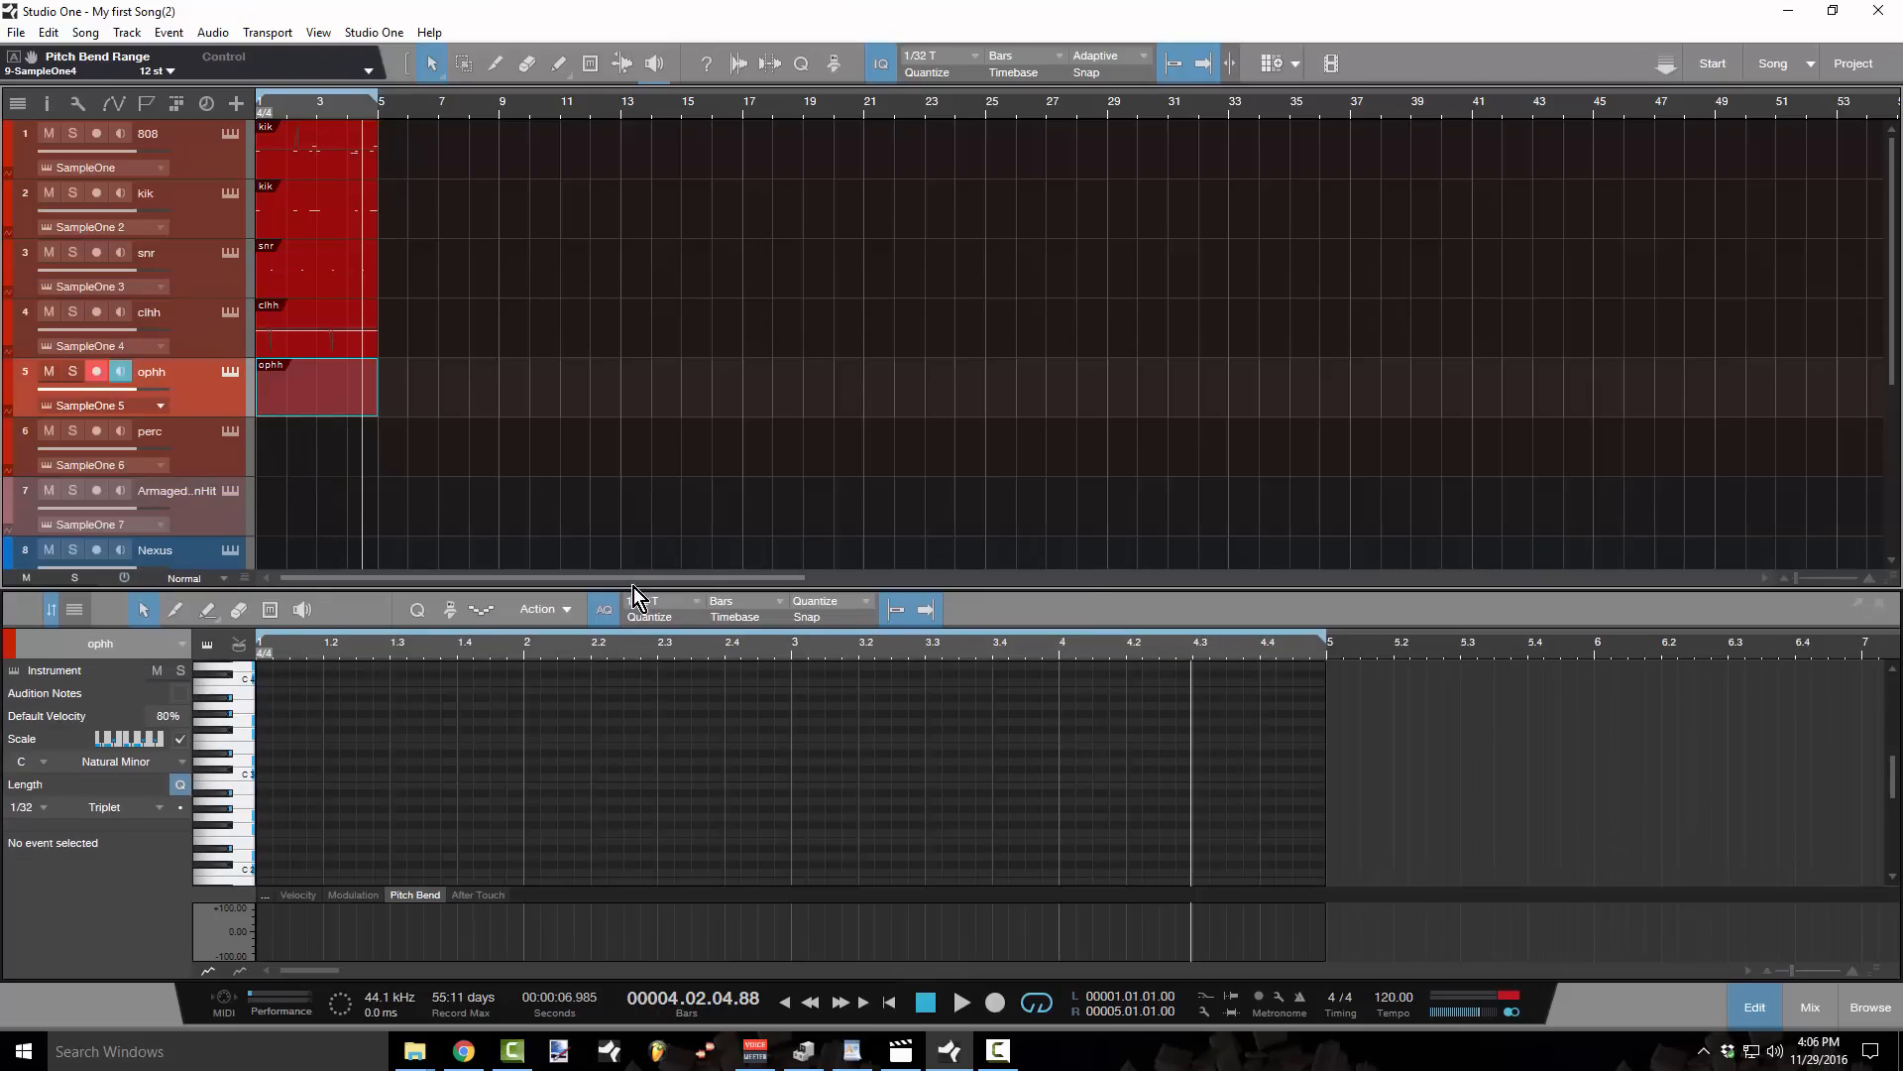
- Draw a C 3 note at 1.4 in the ophh part and quantize it to 1/8
left_click_drag(422, 587, 468, 313)
left_click(247, 644)
left_click_drag(460, 640, 519, 644)
left_click(686, 334)
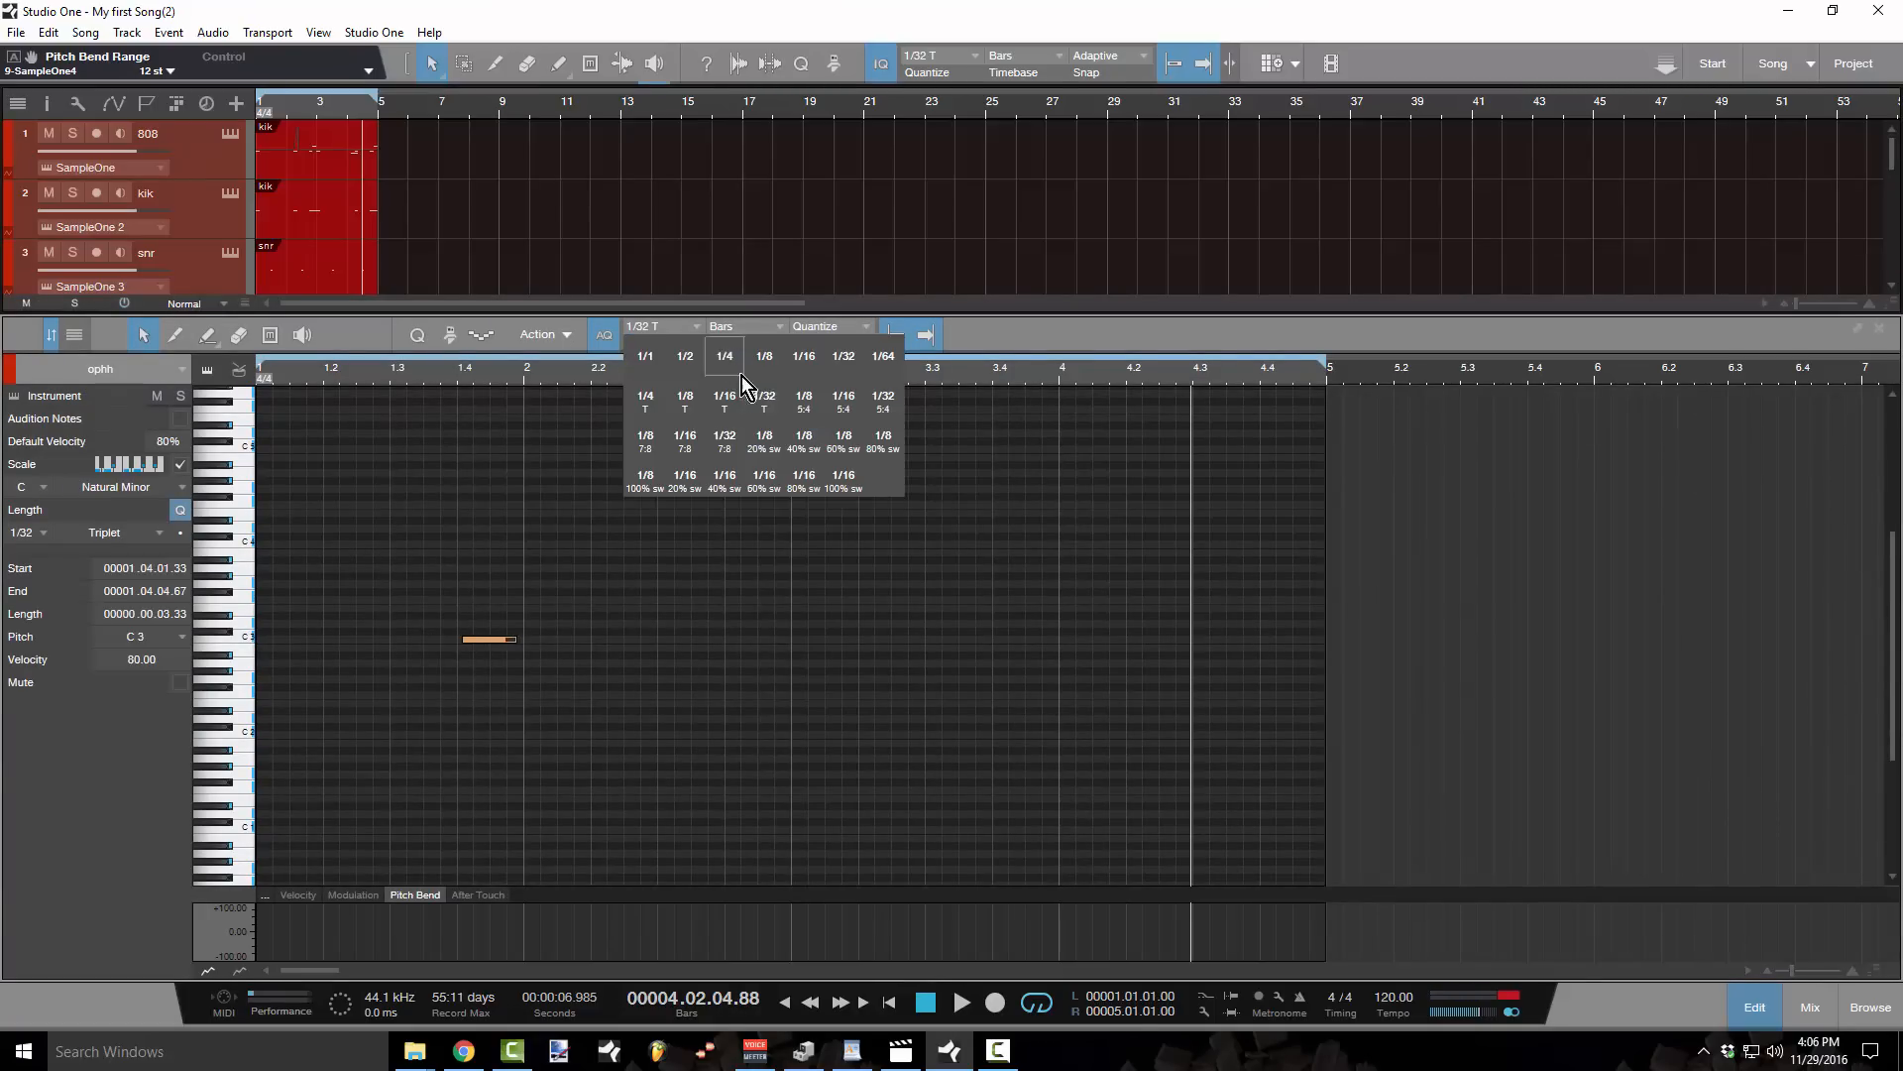
left_click(764, 358)
key("q")
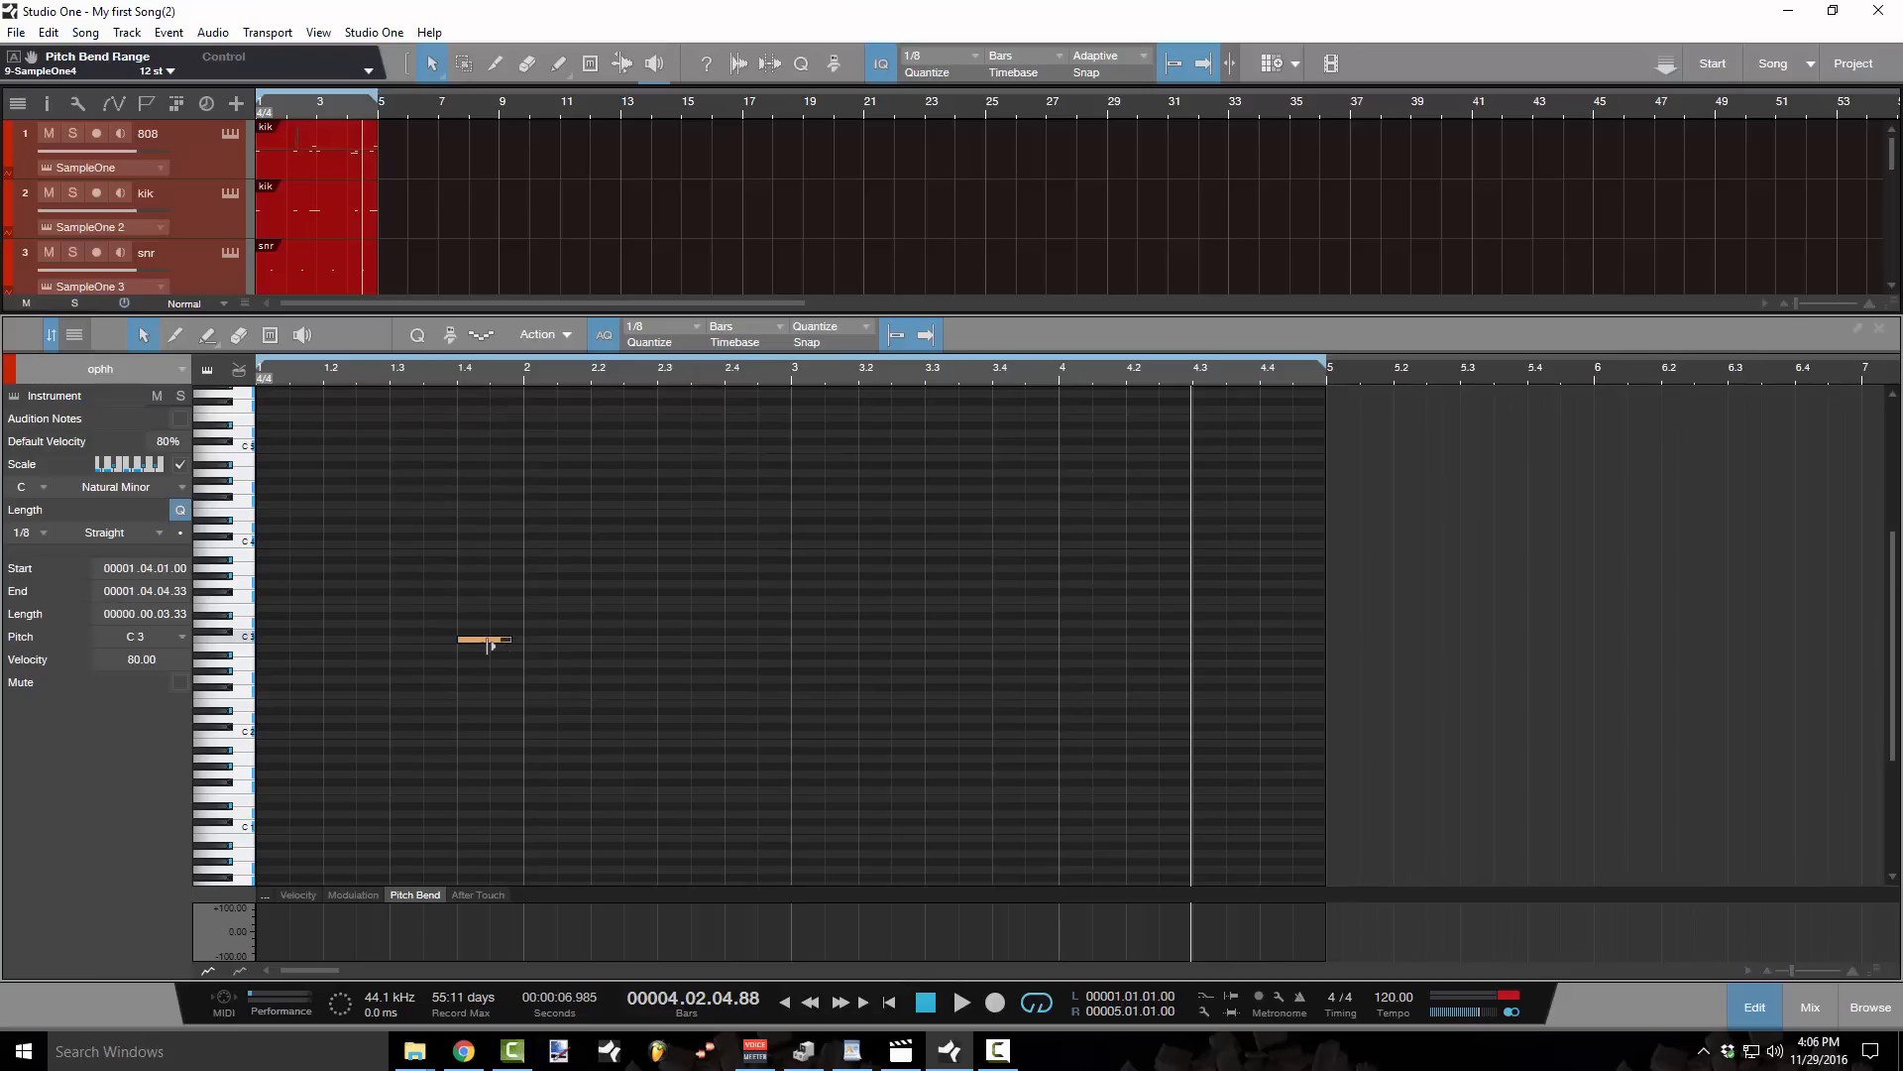
- Shorten the open hi-hat note to two sixteenths, copy it to 2.4, 3.4 and 4.4, and play from the start
left_click_drag(480, 641, 793, 638)
mouse_move(926, 650)
left_mouse_down()
mouse_move(421, 597)
mouse_move(1037, 640)
mouse_move(1008, 634)
left_mouse_up()
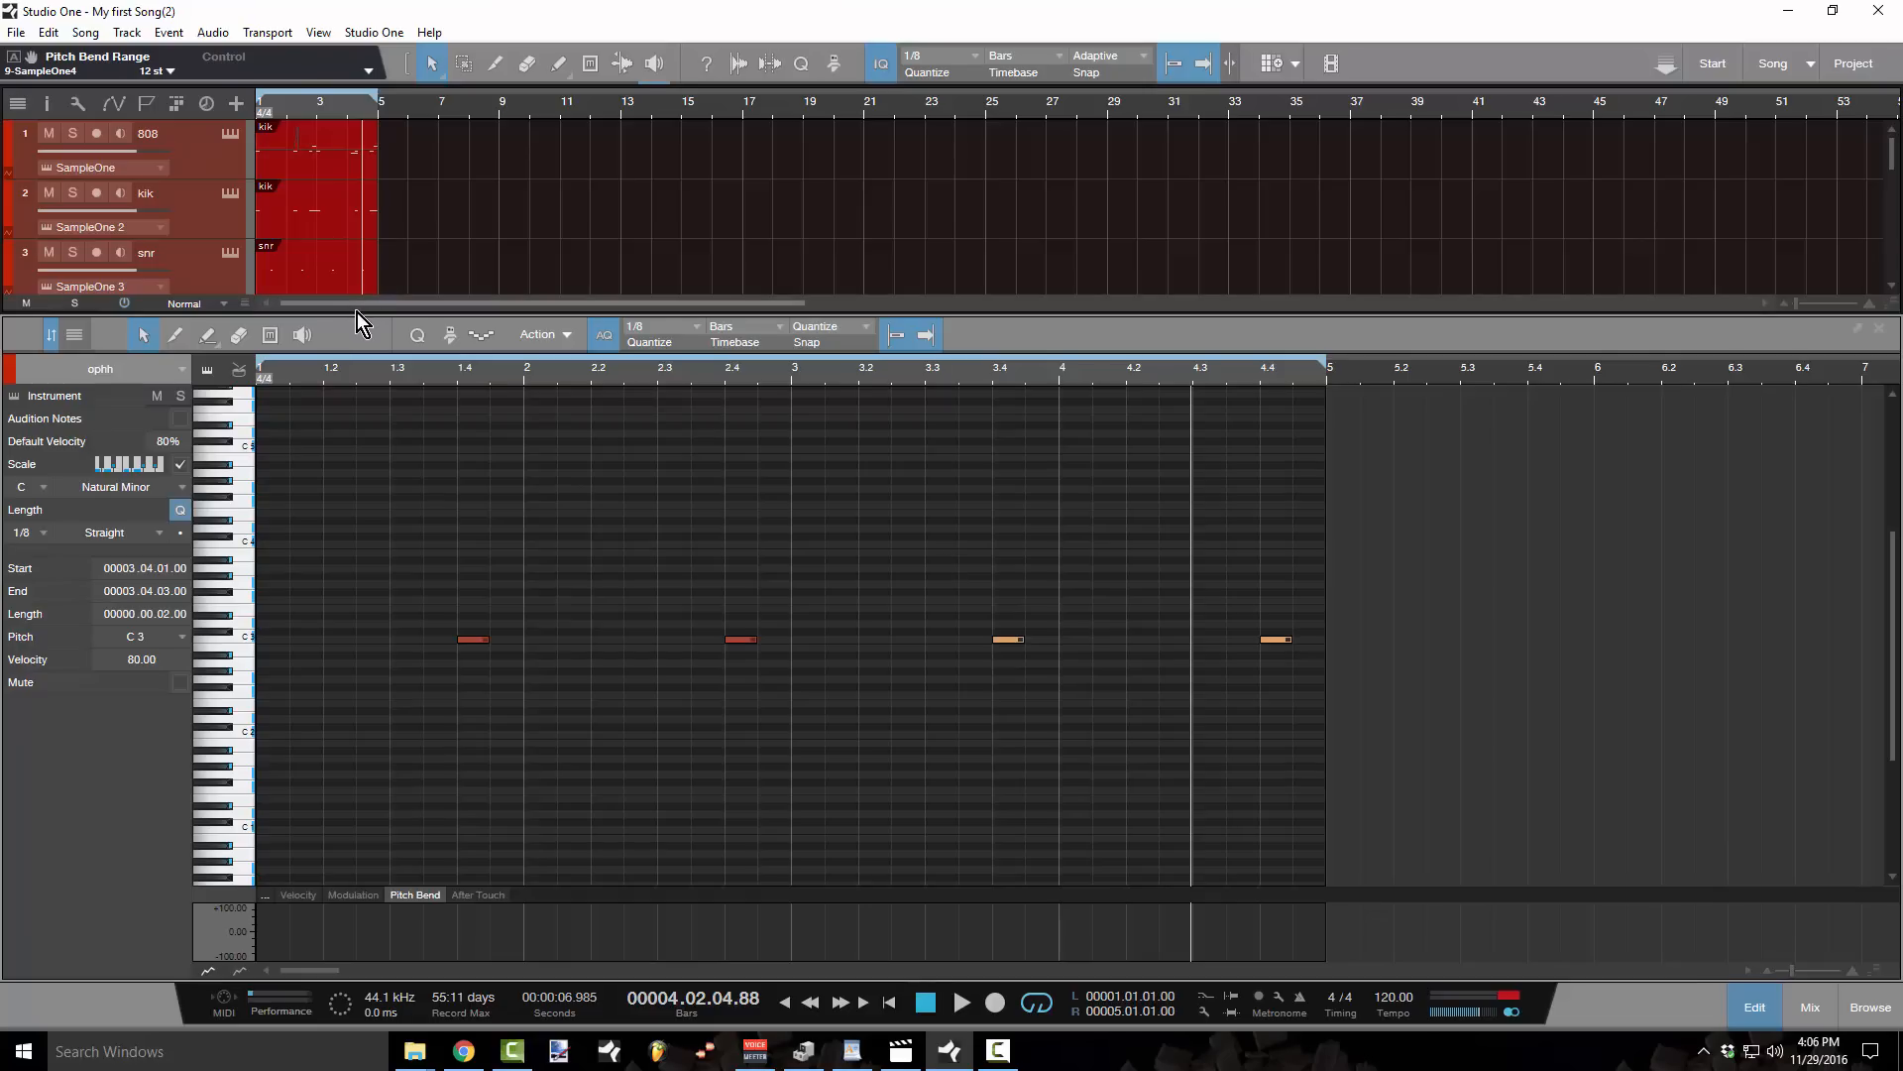
left_click_drag(357, 317, 342, 436)
key("comma")
key("space")
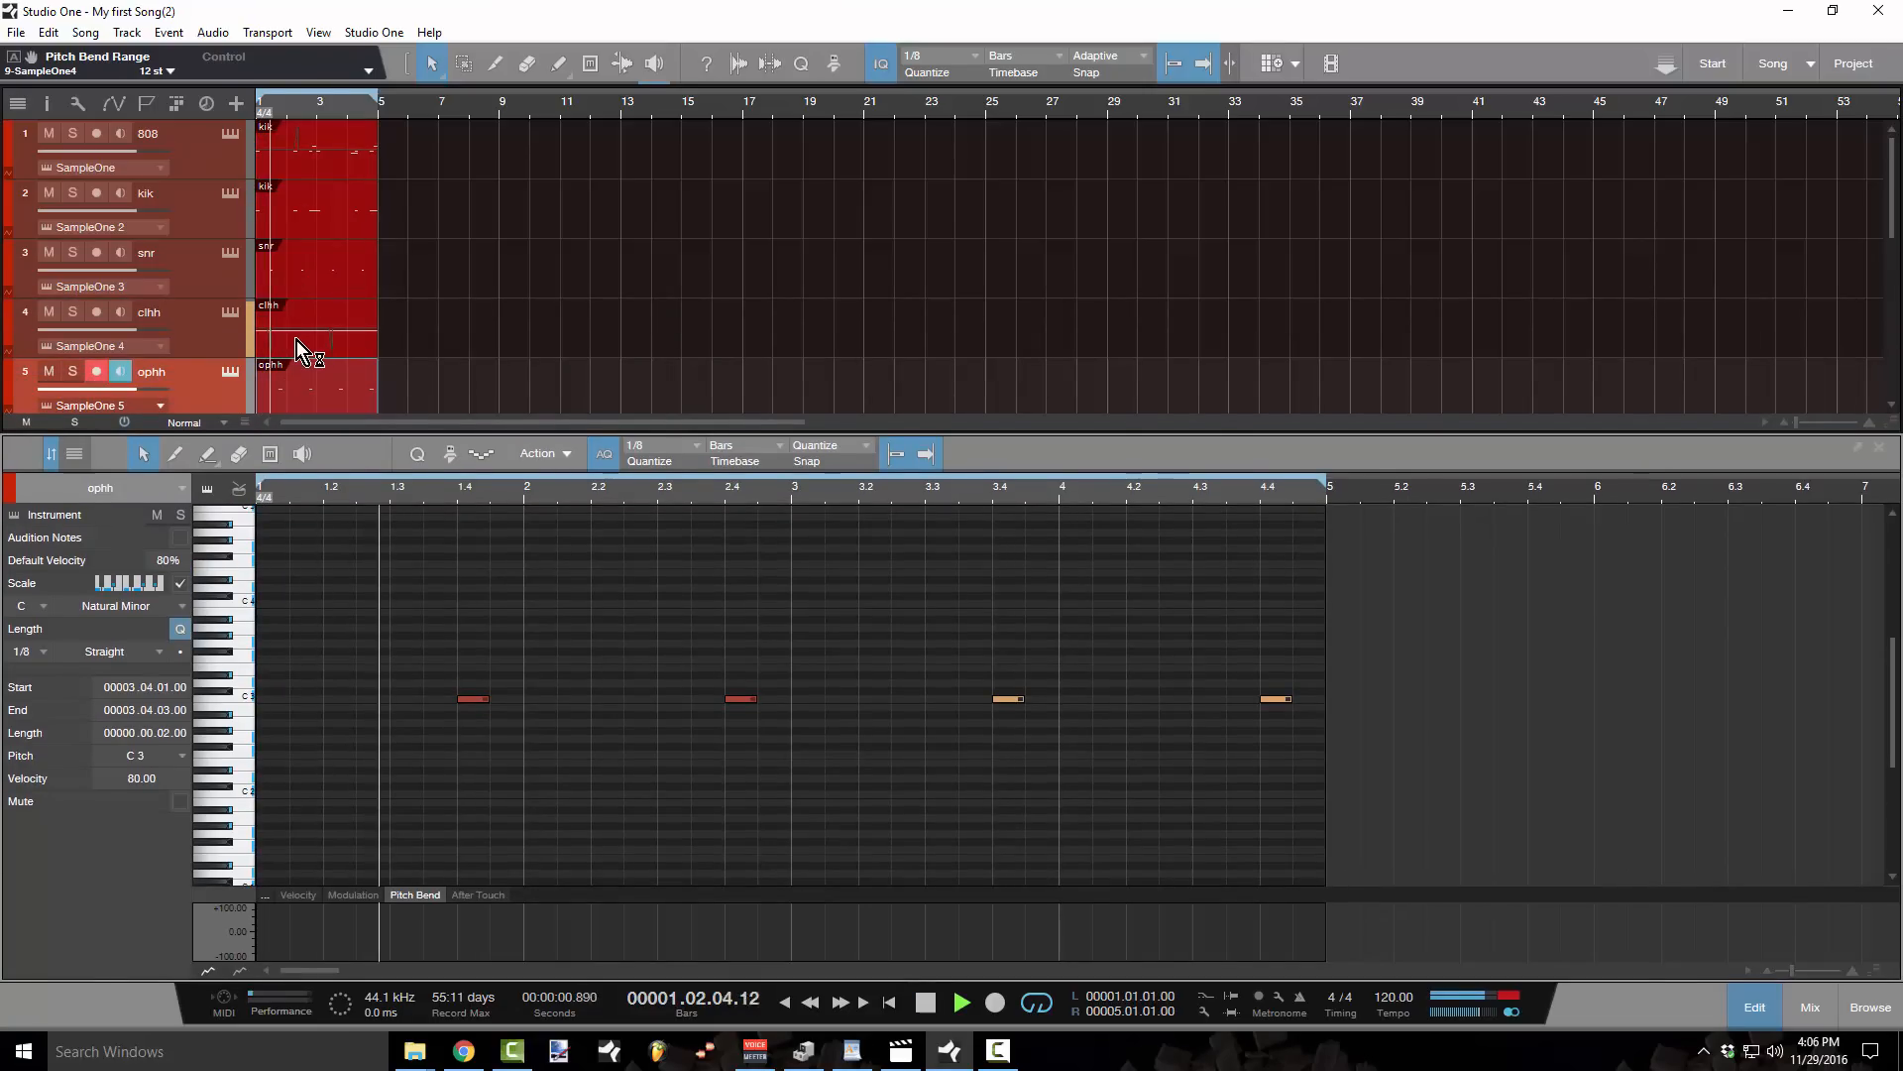
key("space")
- Load the Blackhawk Open Hat sample into the ophh track's Sample One and play the pattern with it
left_click(234, 373)
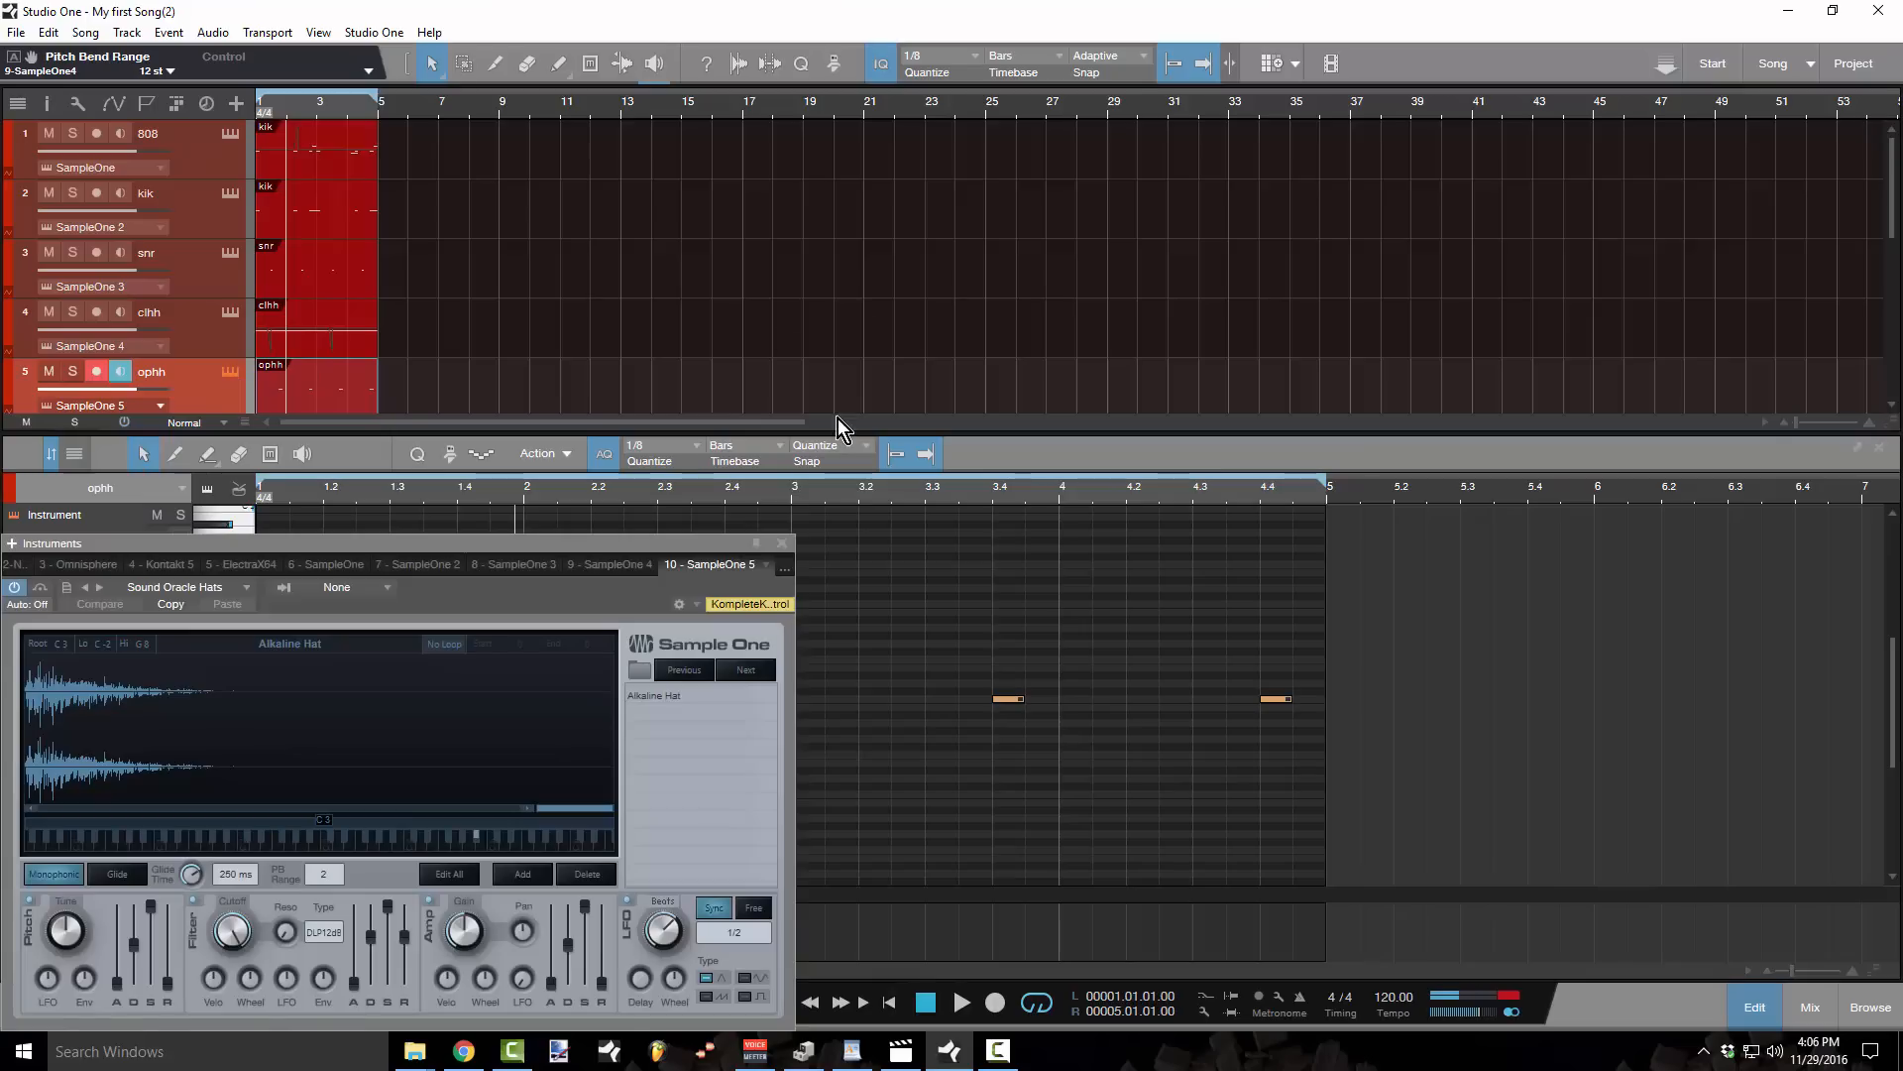
left_click_drag(627, 553, 1471, 81)
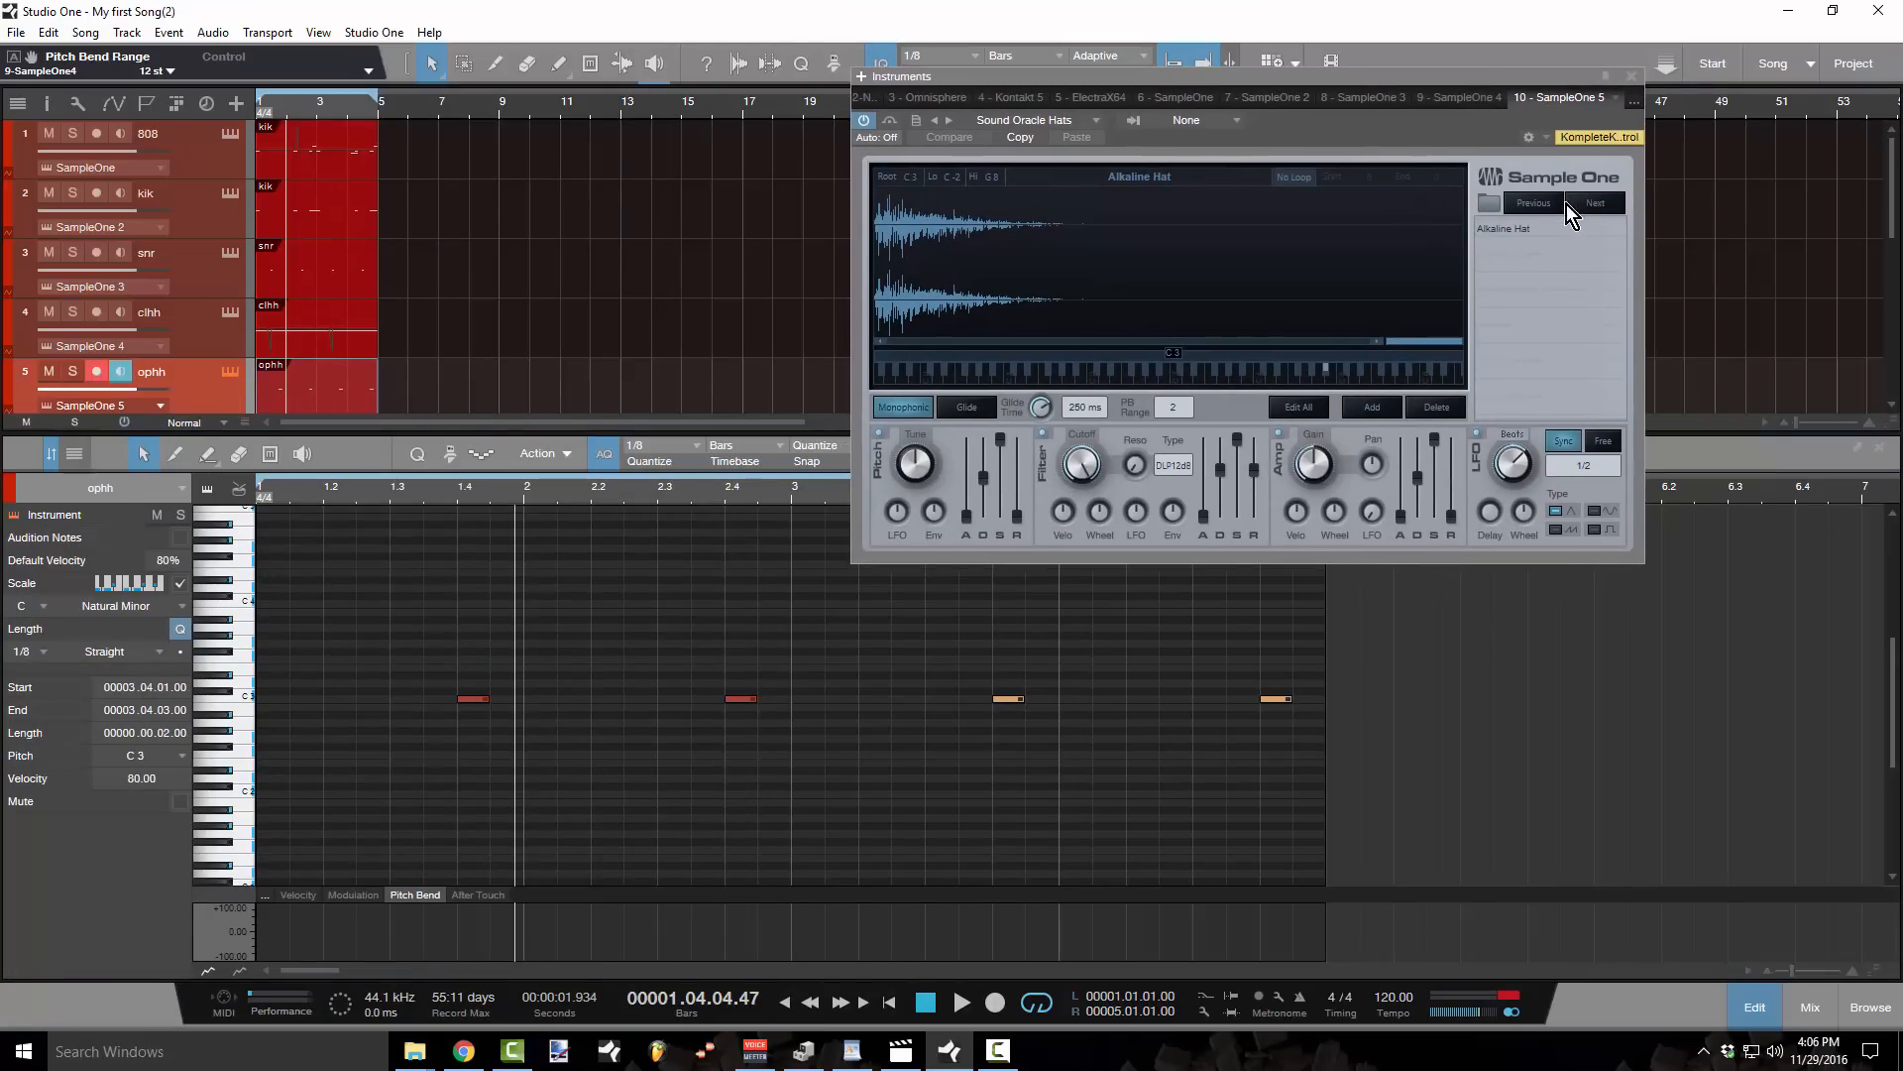
left_click(1588, 200)
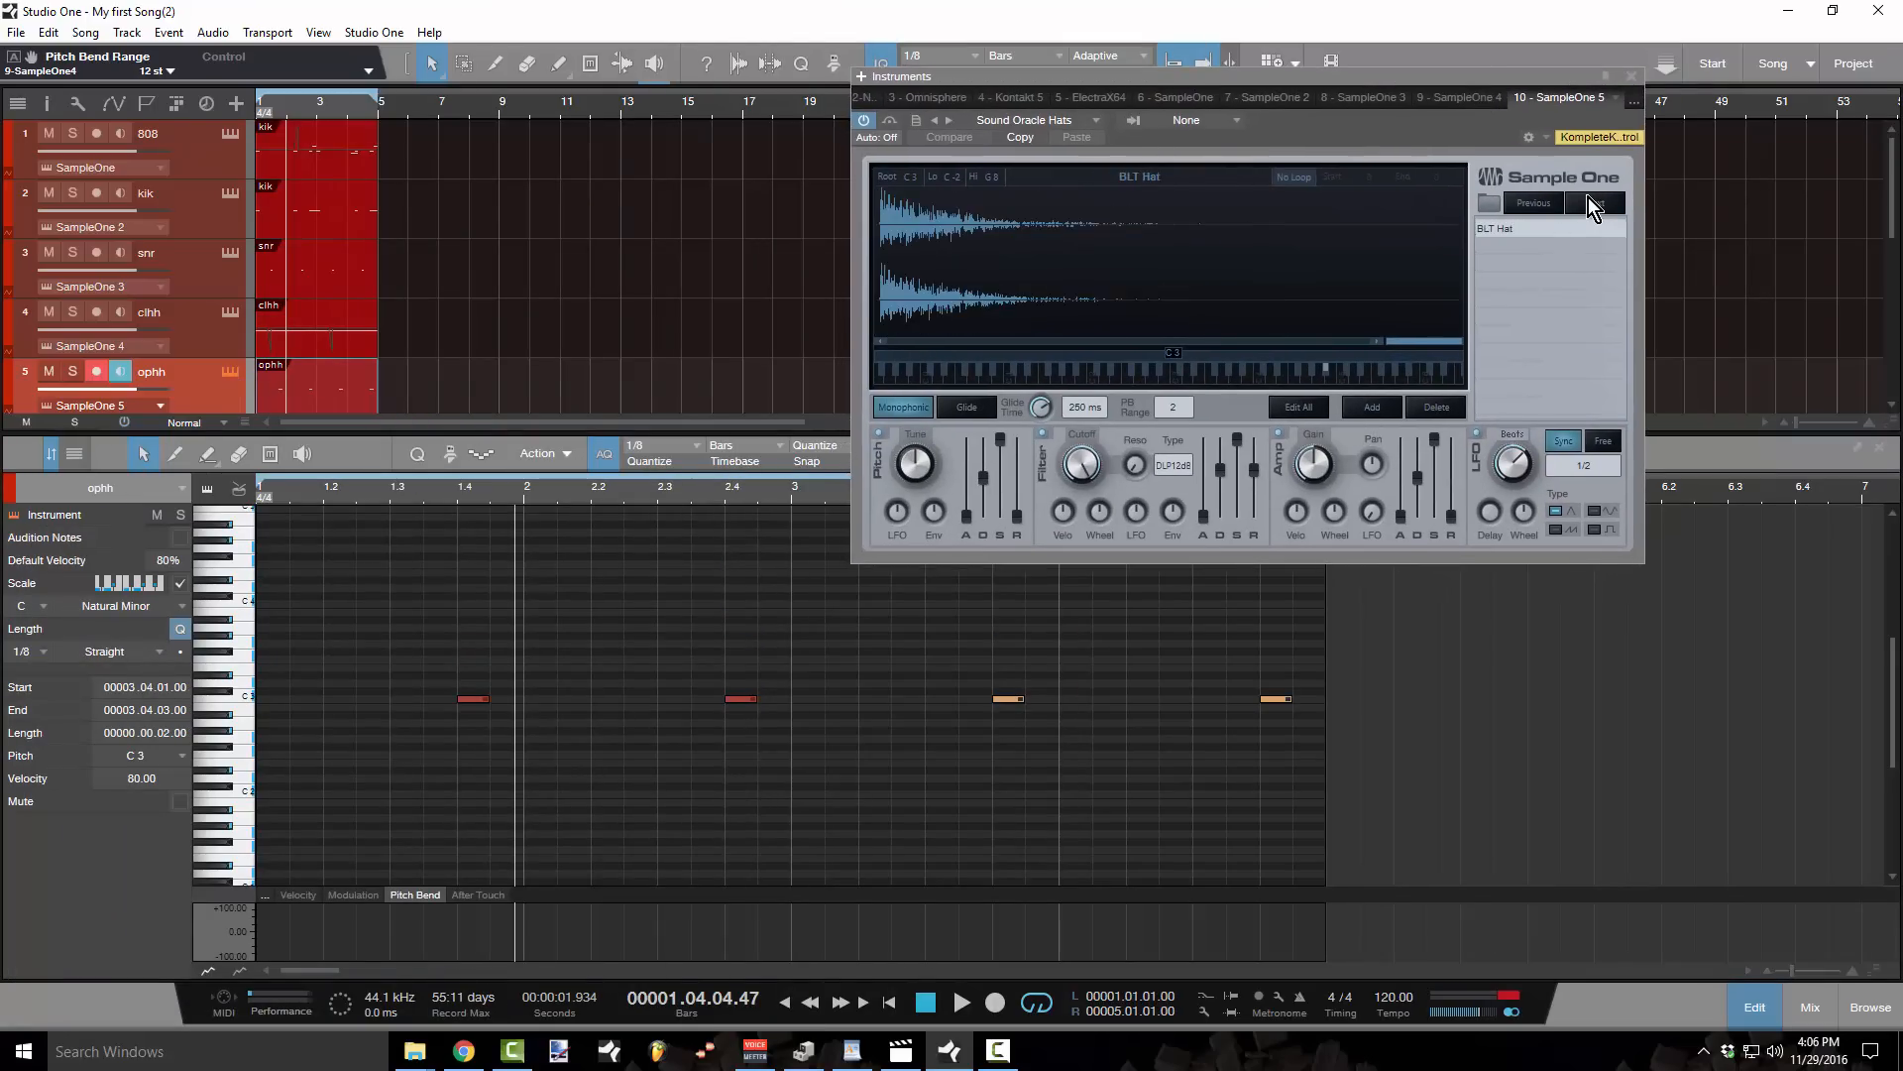
left_click(1586, 201)
key("space")
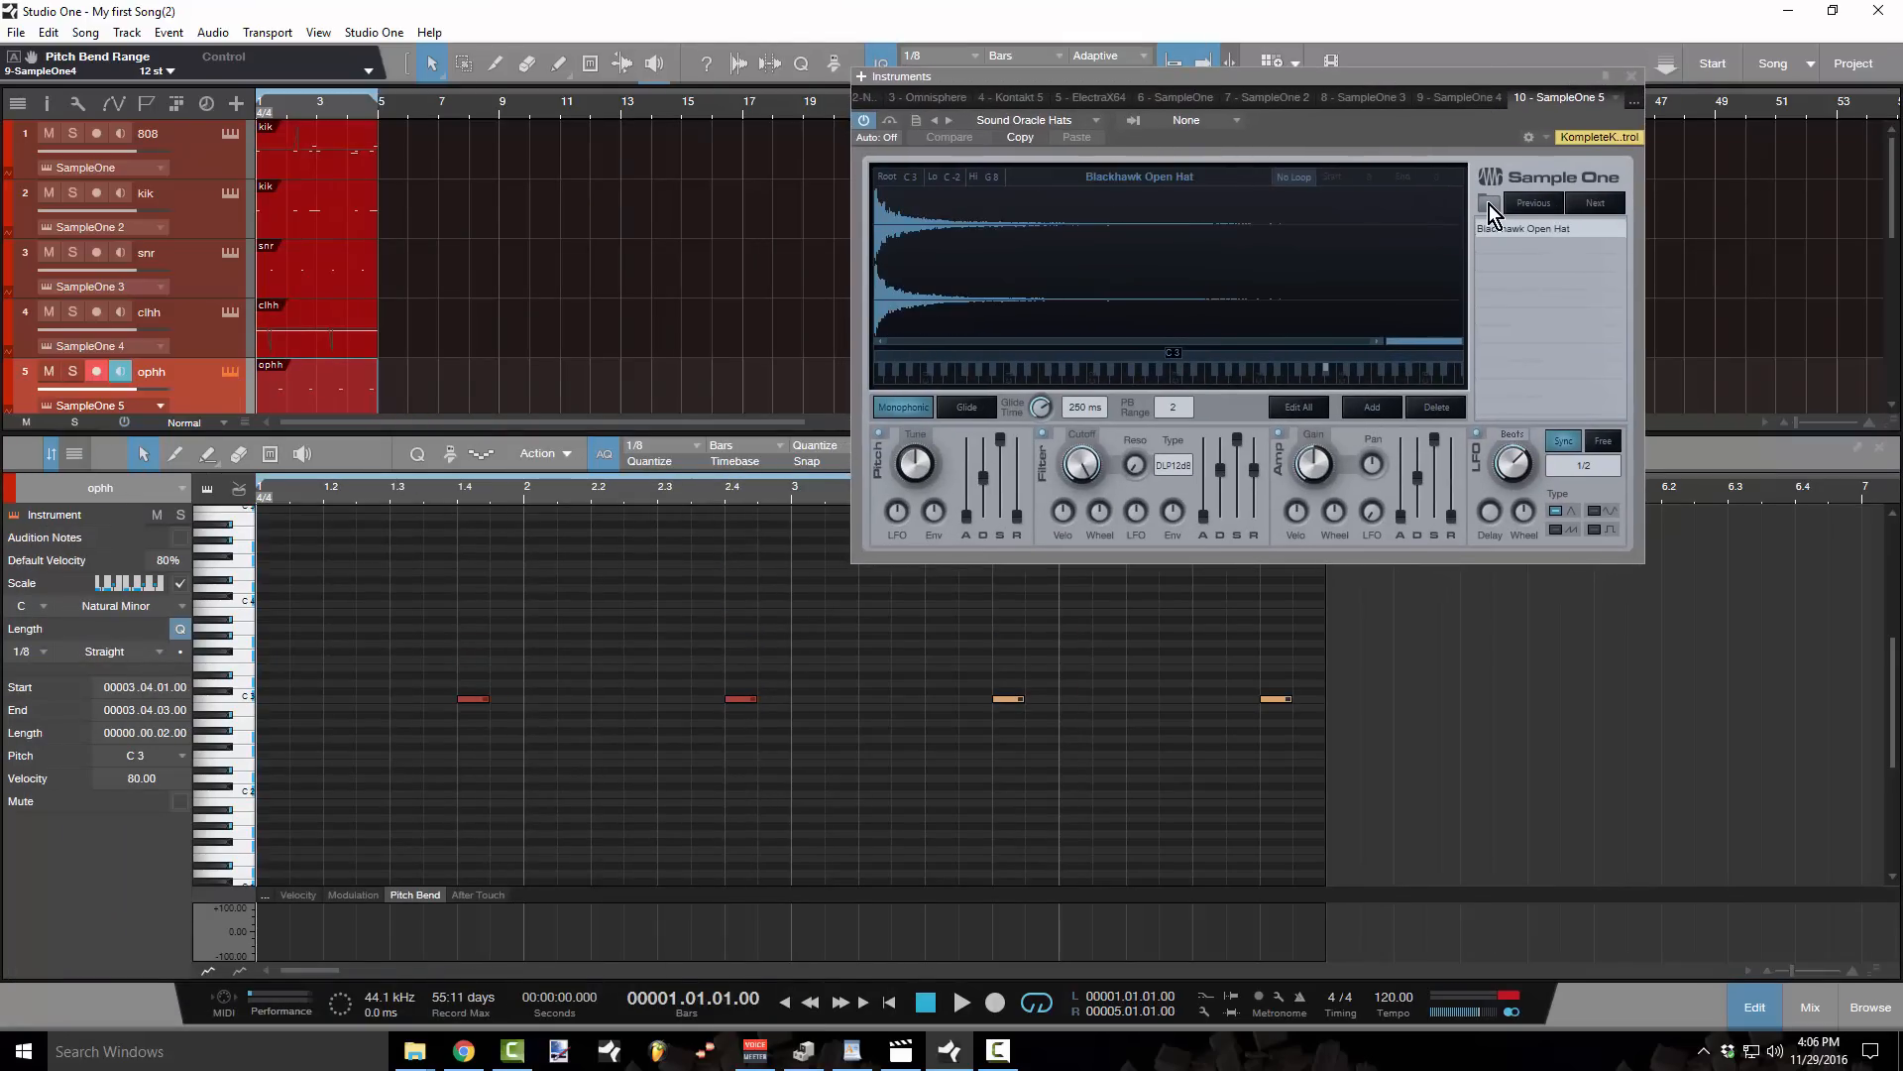
key("space")
- Raise the open hat's amp envelope release to maximum and lower its amp gain to -5.7 during playback
left_click_drag(1449, 514, 1432, 360)
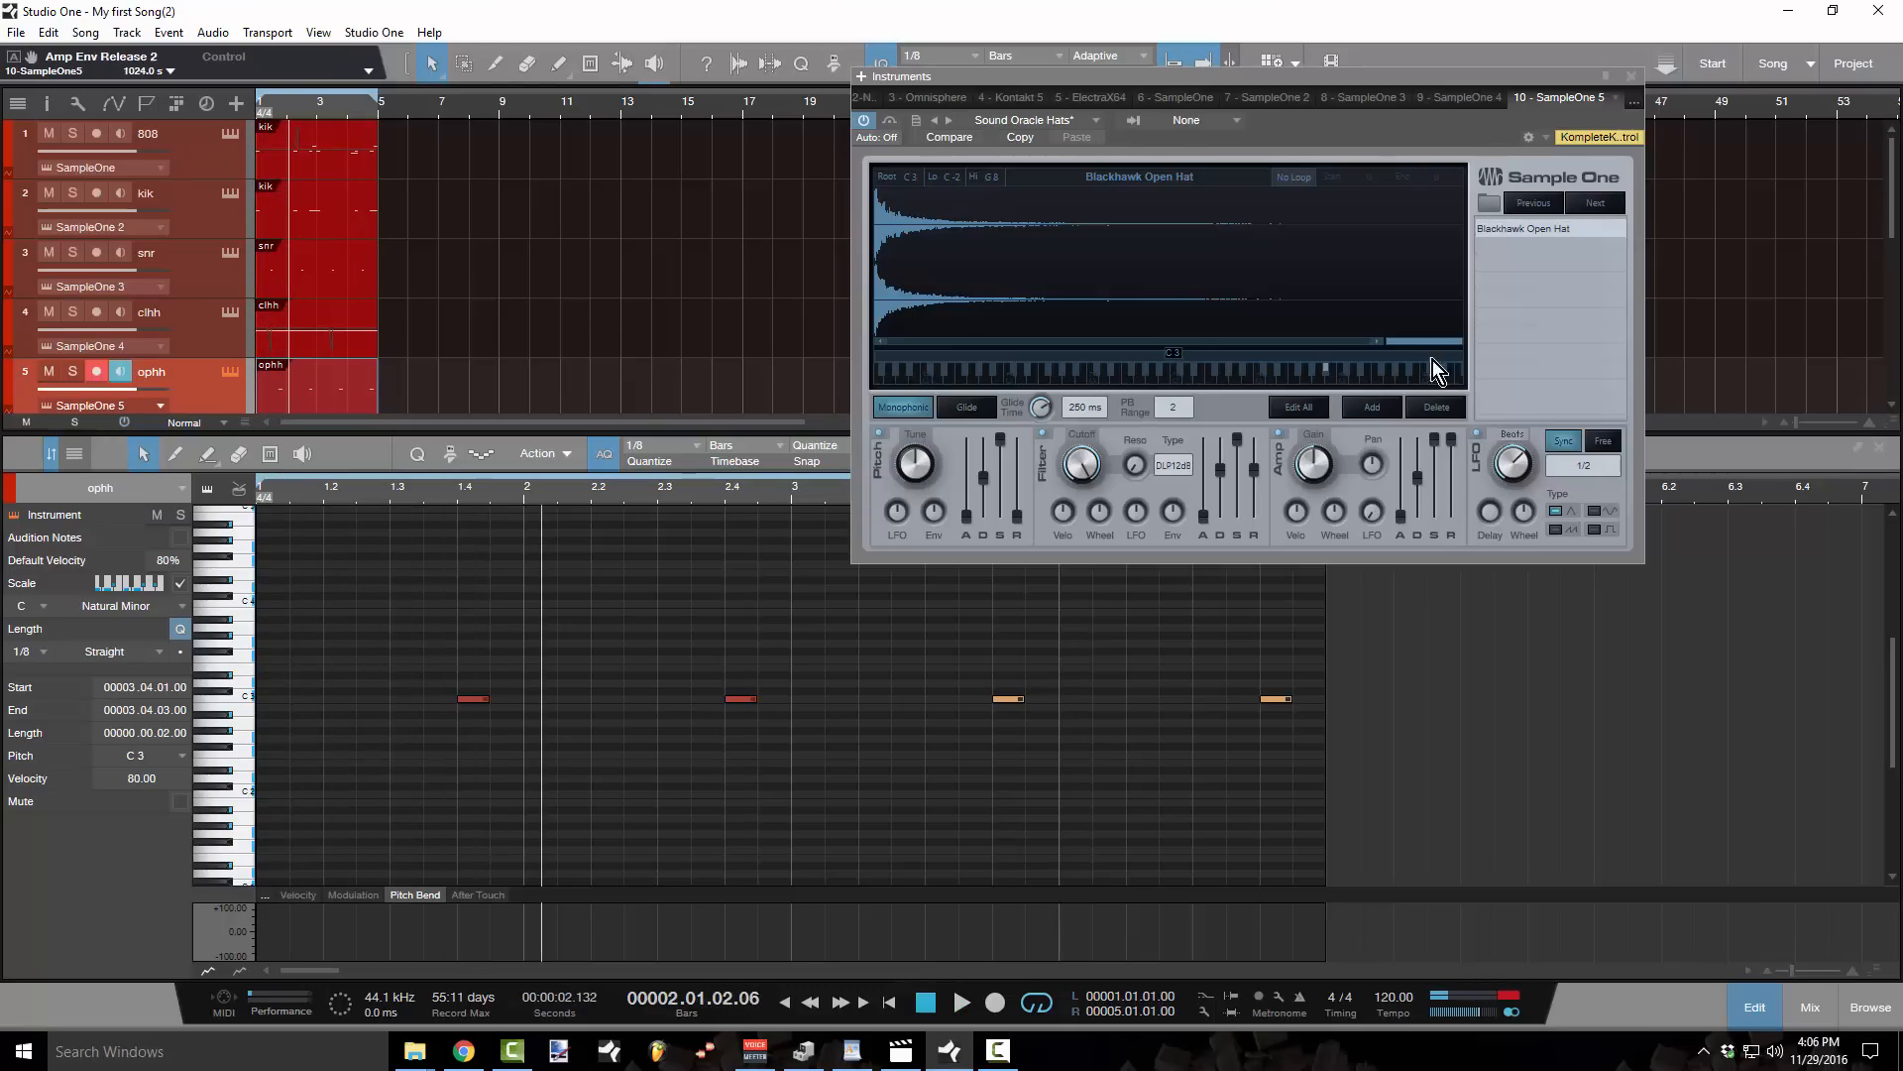
key("space")
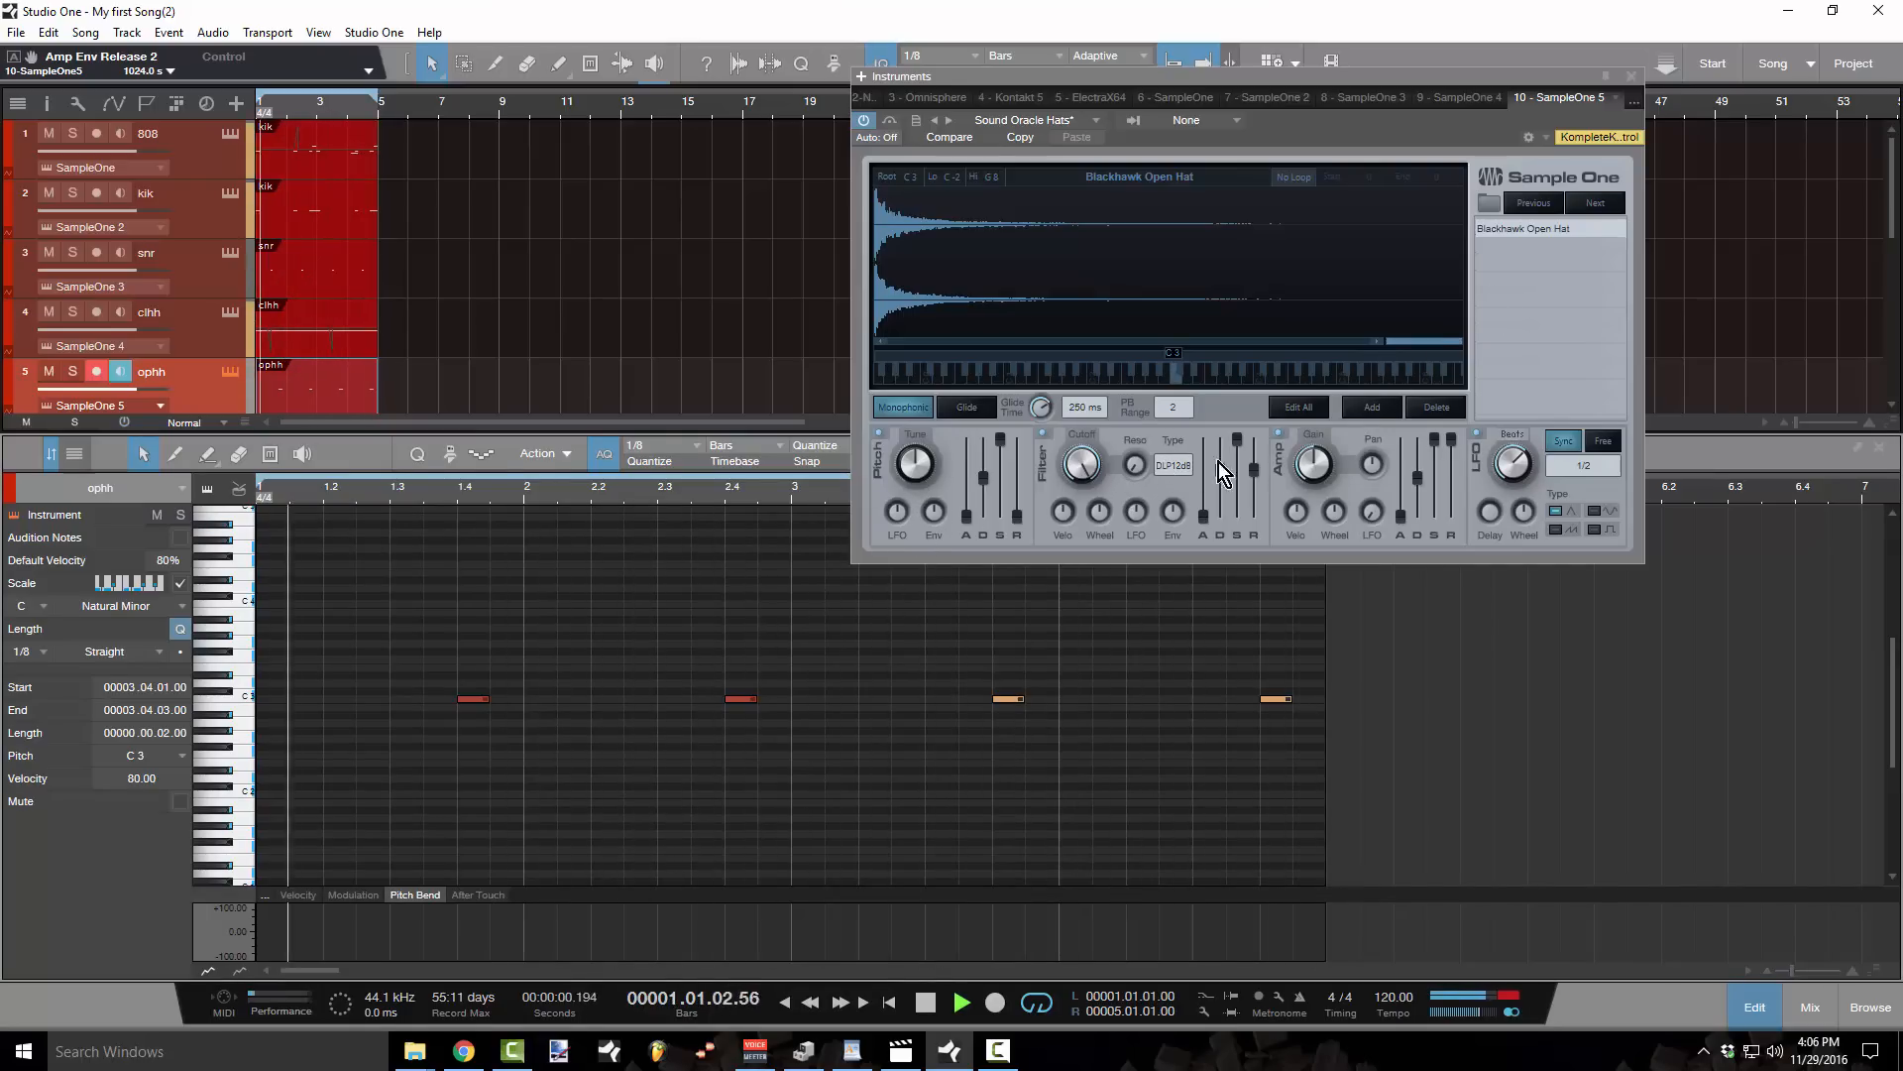
left_click_drag(1311, 473, 1313, 493)
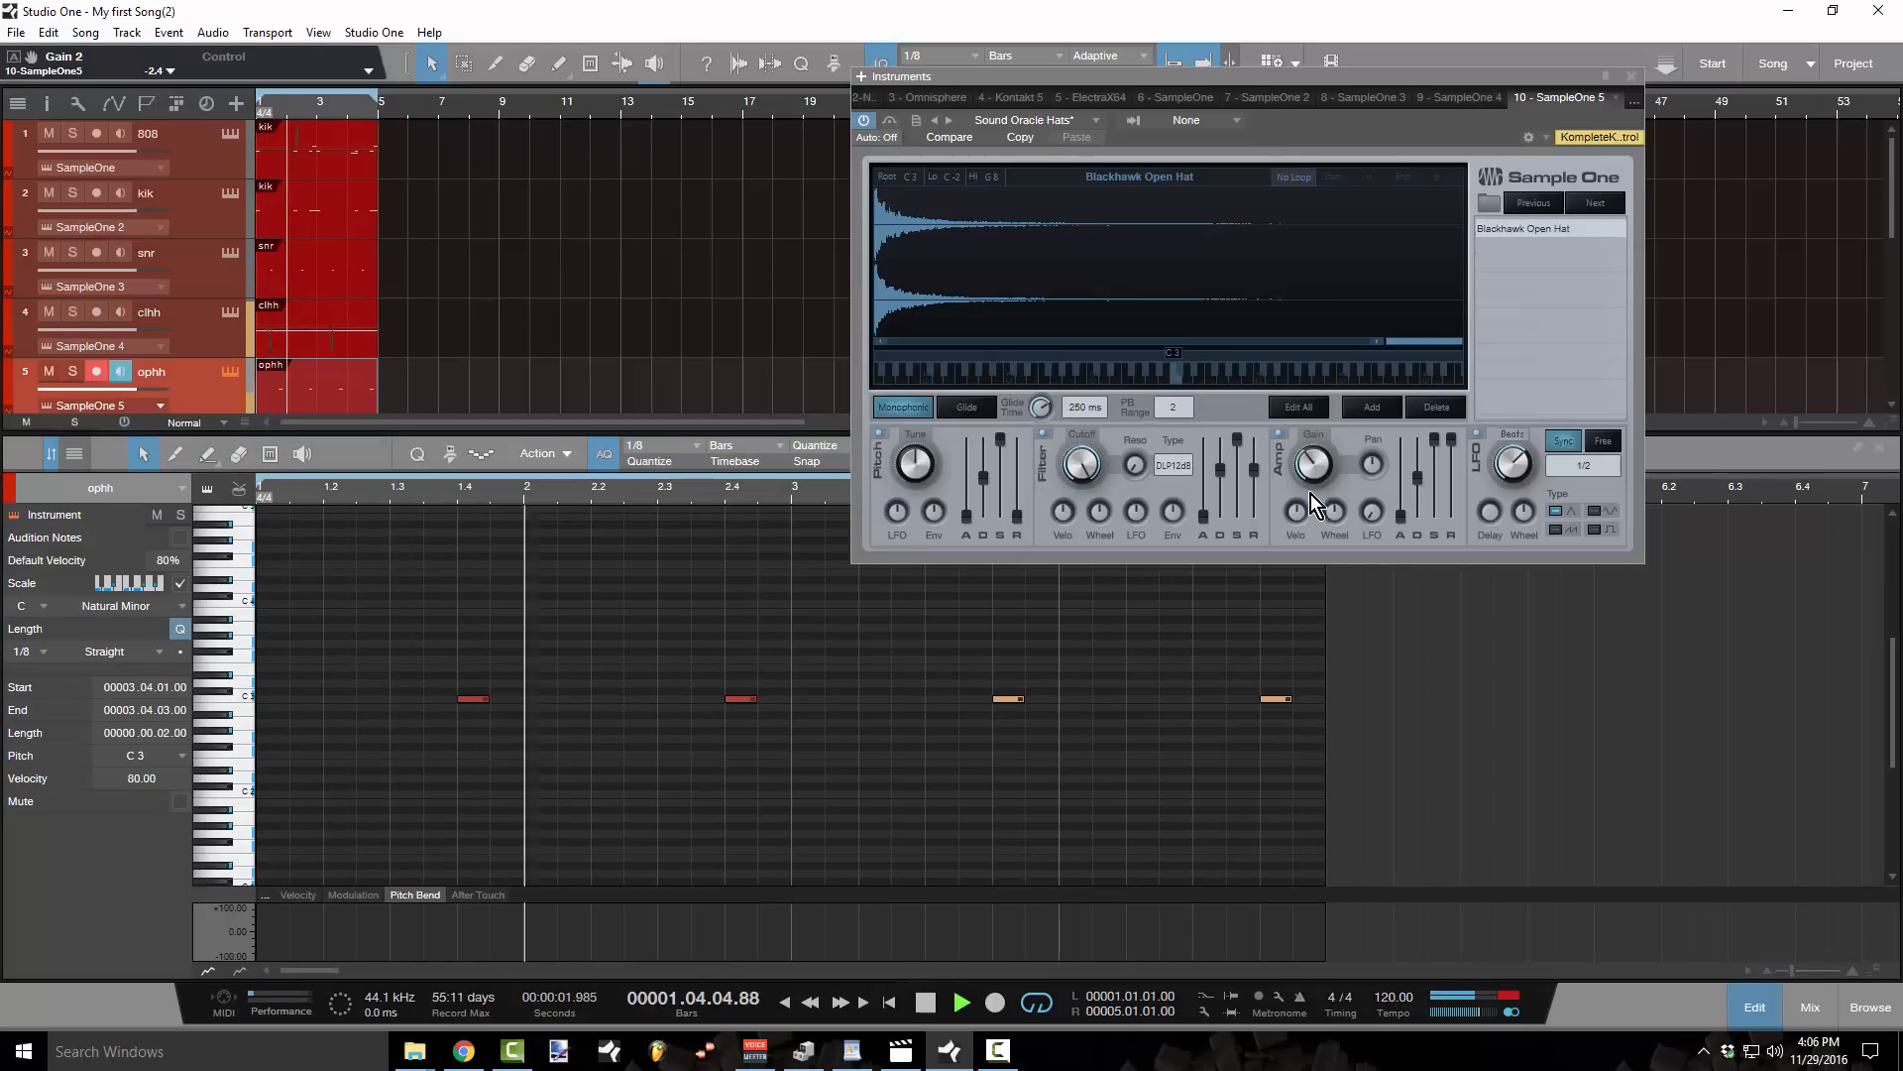
left_click_drag(1325, 464, 1321, 489)
key("space")
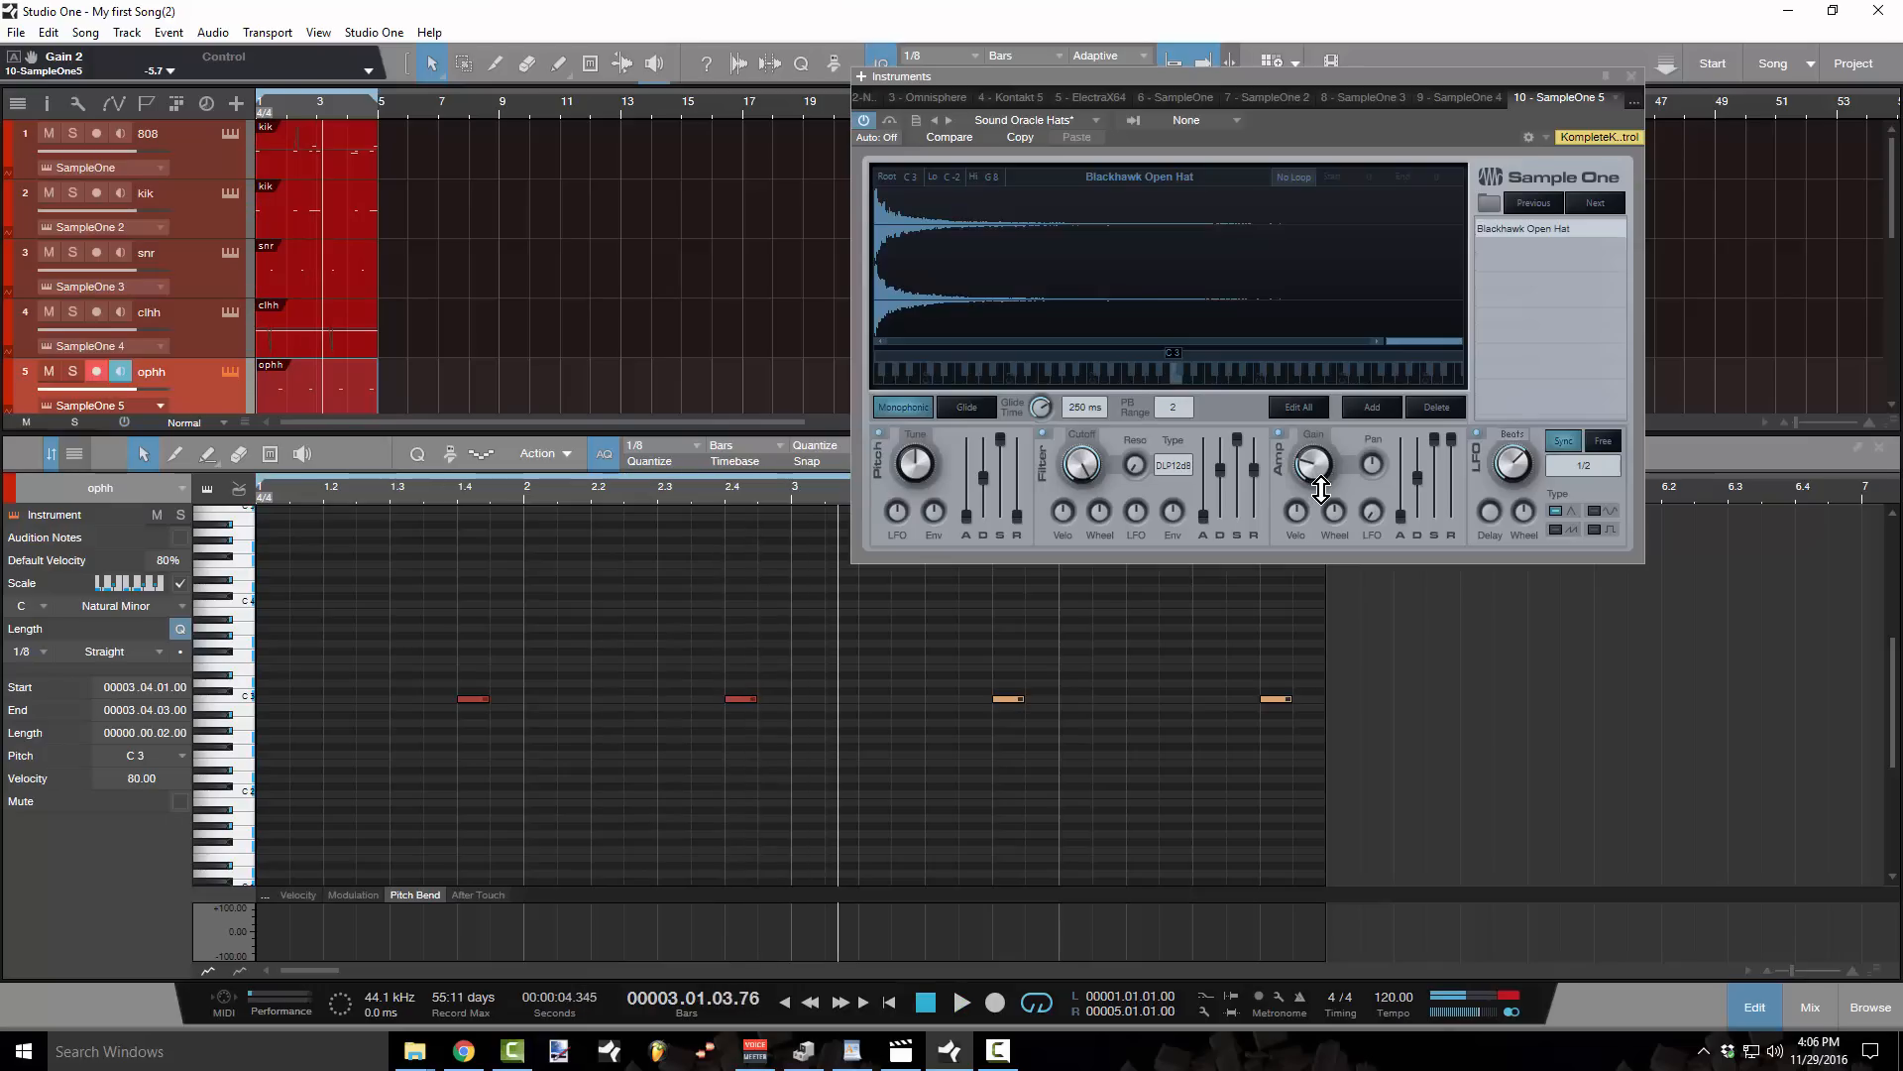
- Save the song, close the instrument window and play the full beat from the start
key("ctrl+s")
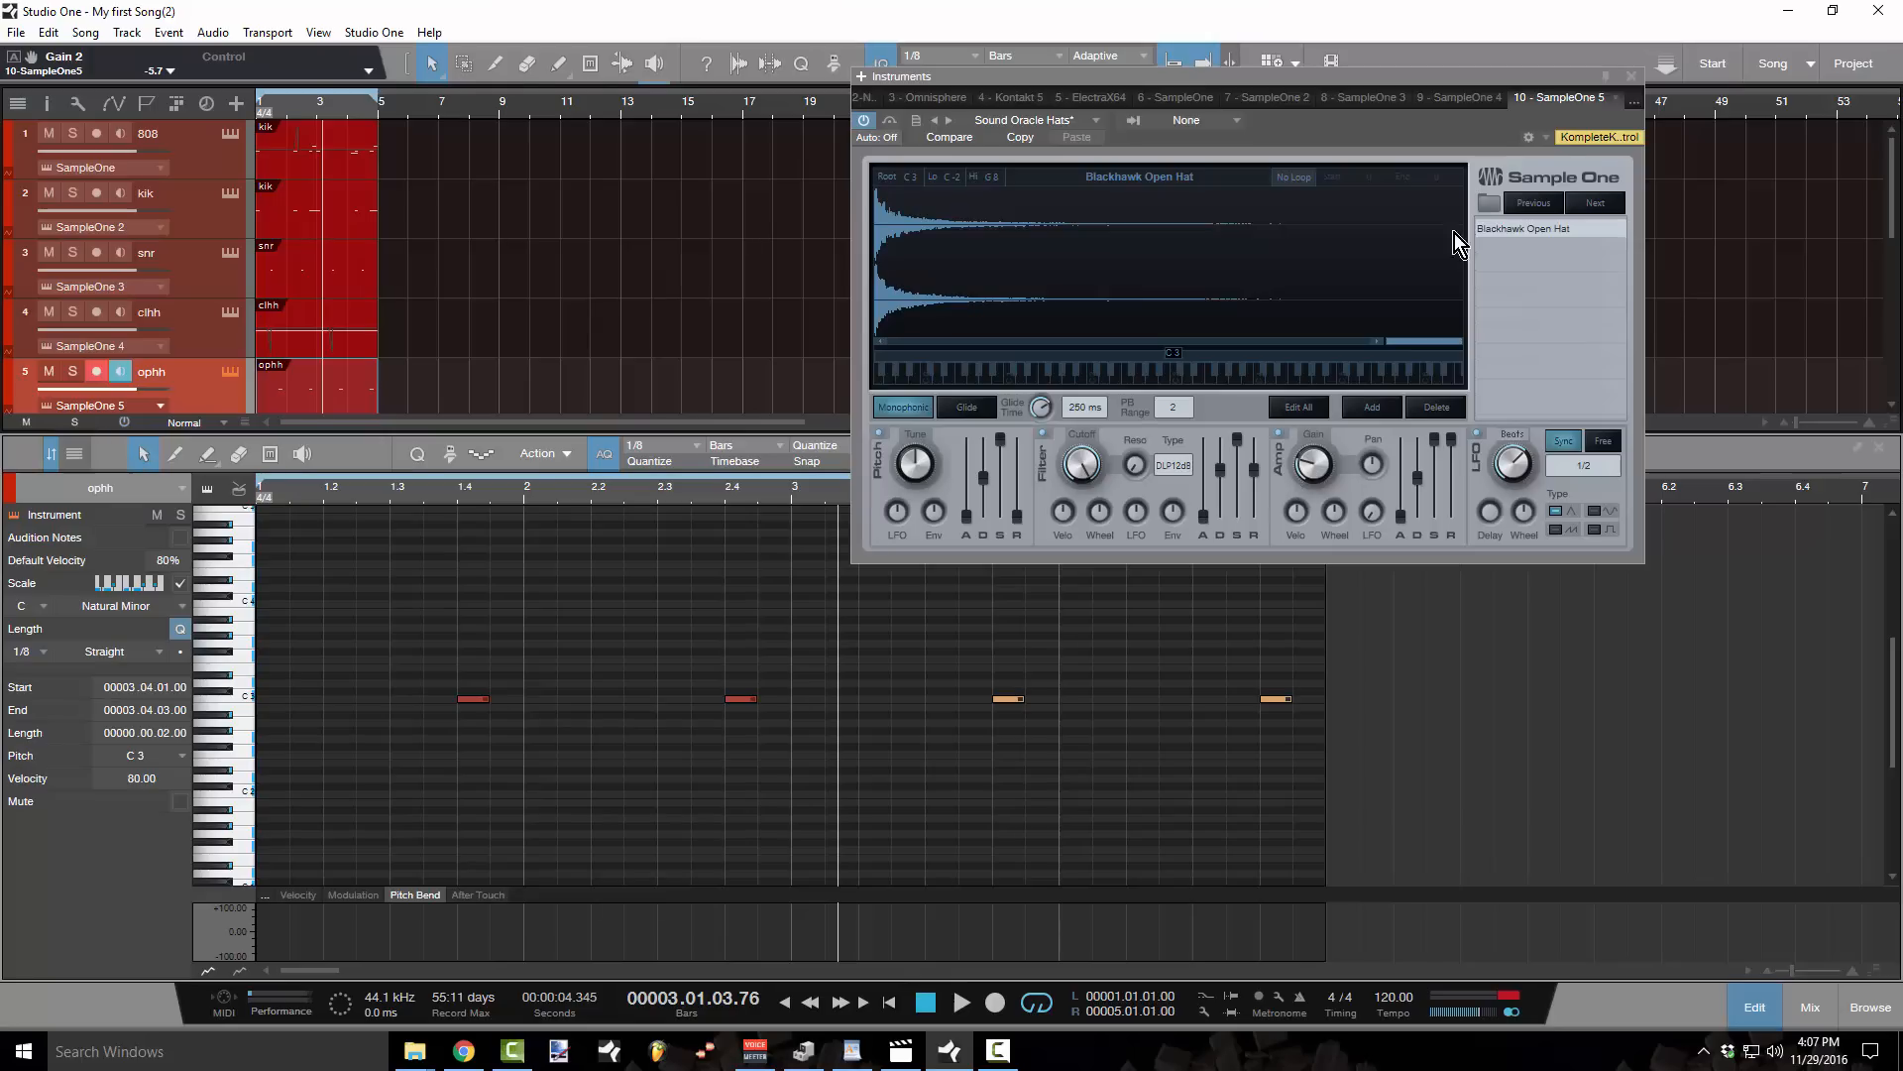
left_click(1632, 79)
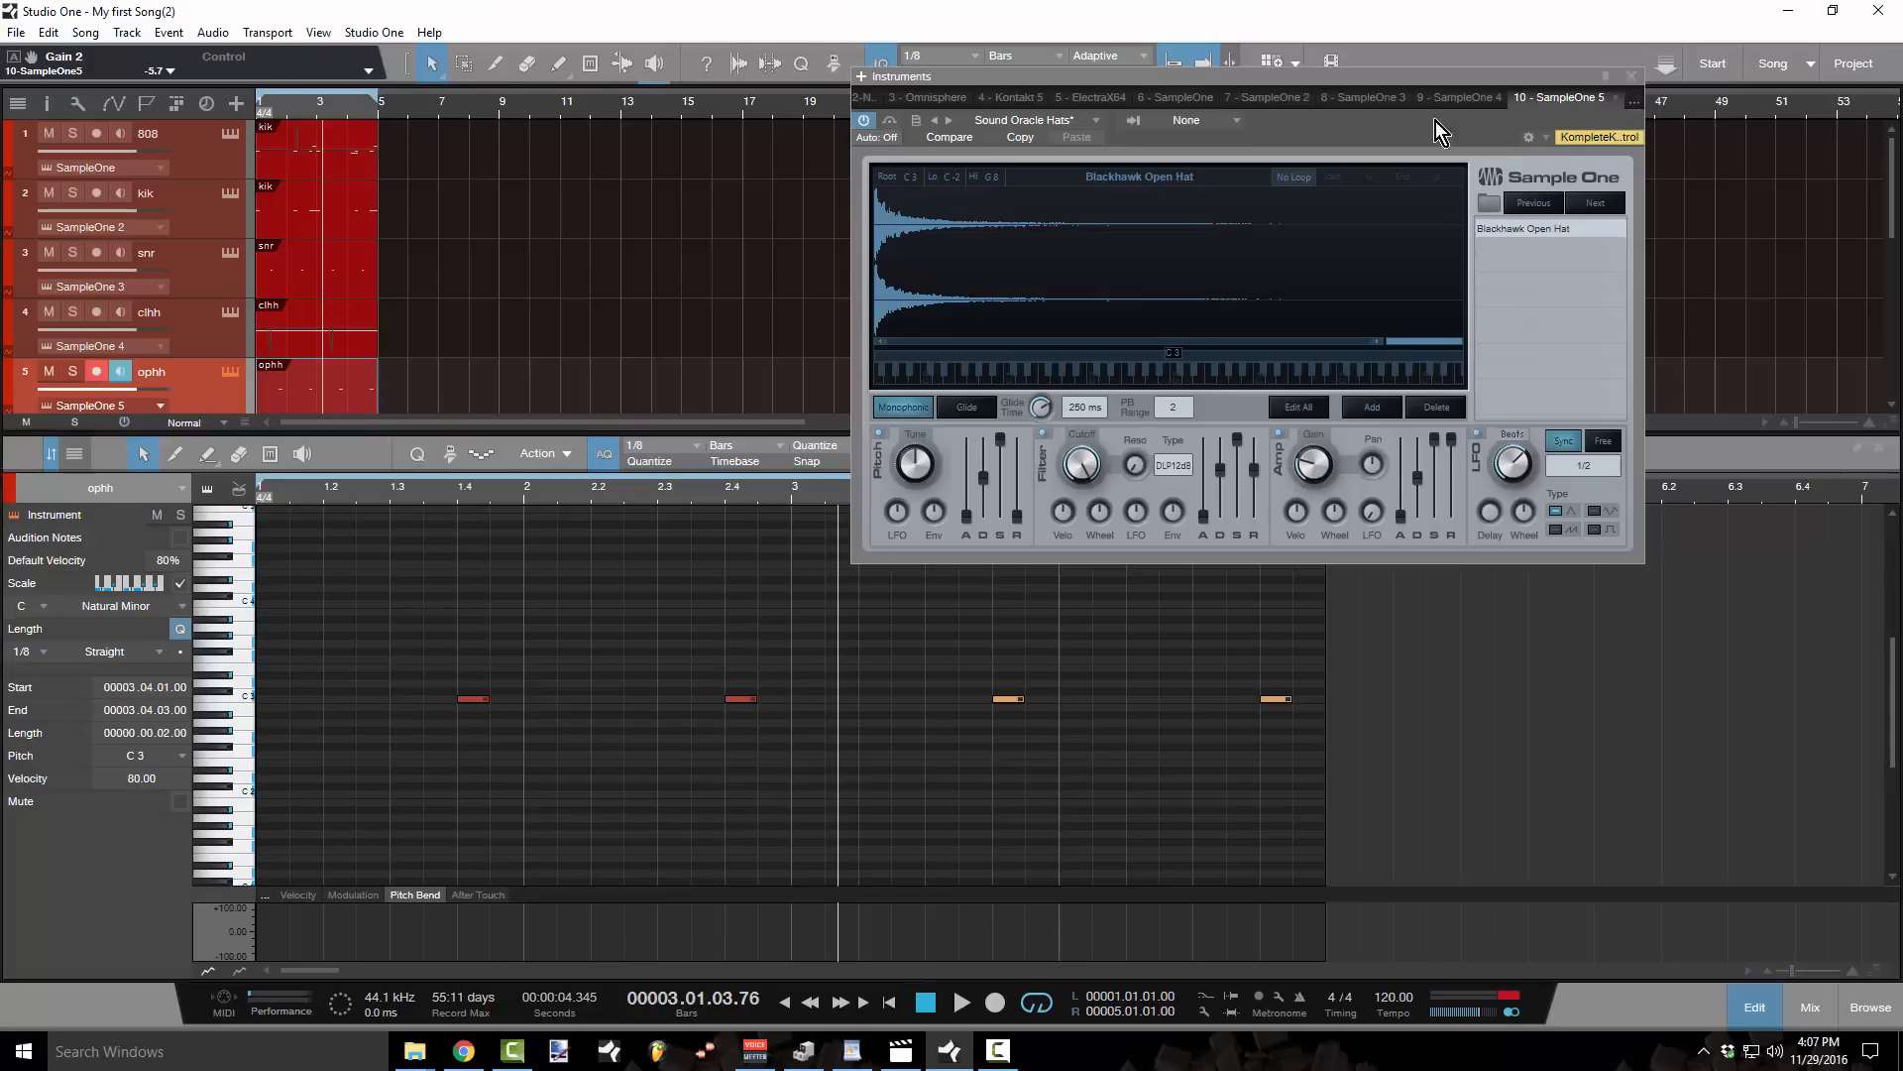
left_click_drag(543, 433, 540, 664)
key("Home")
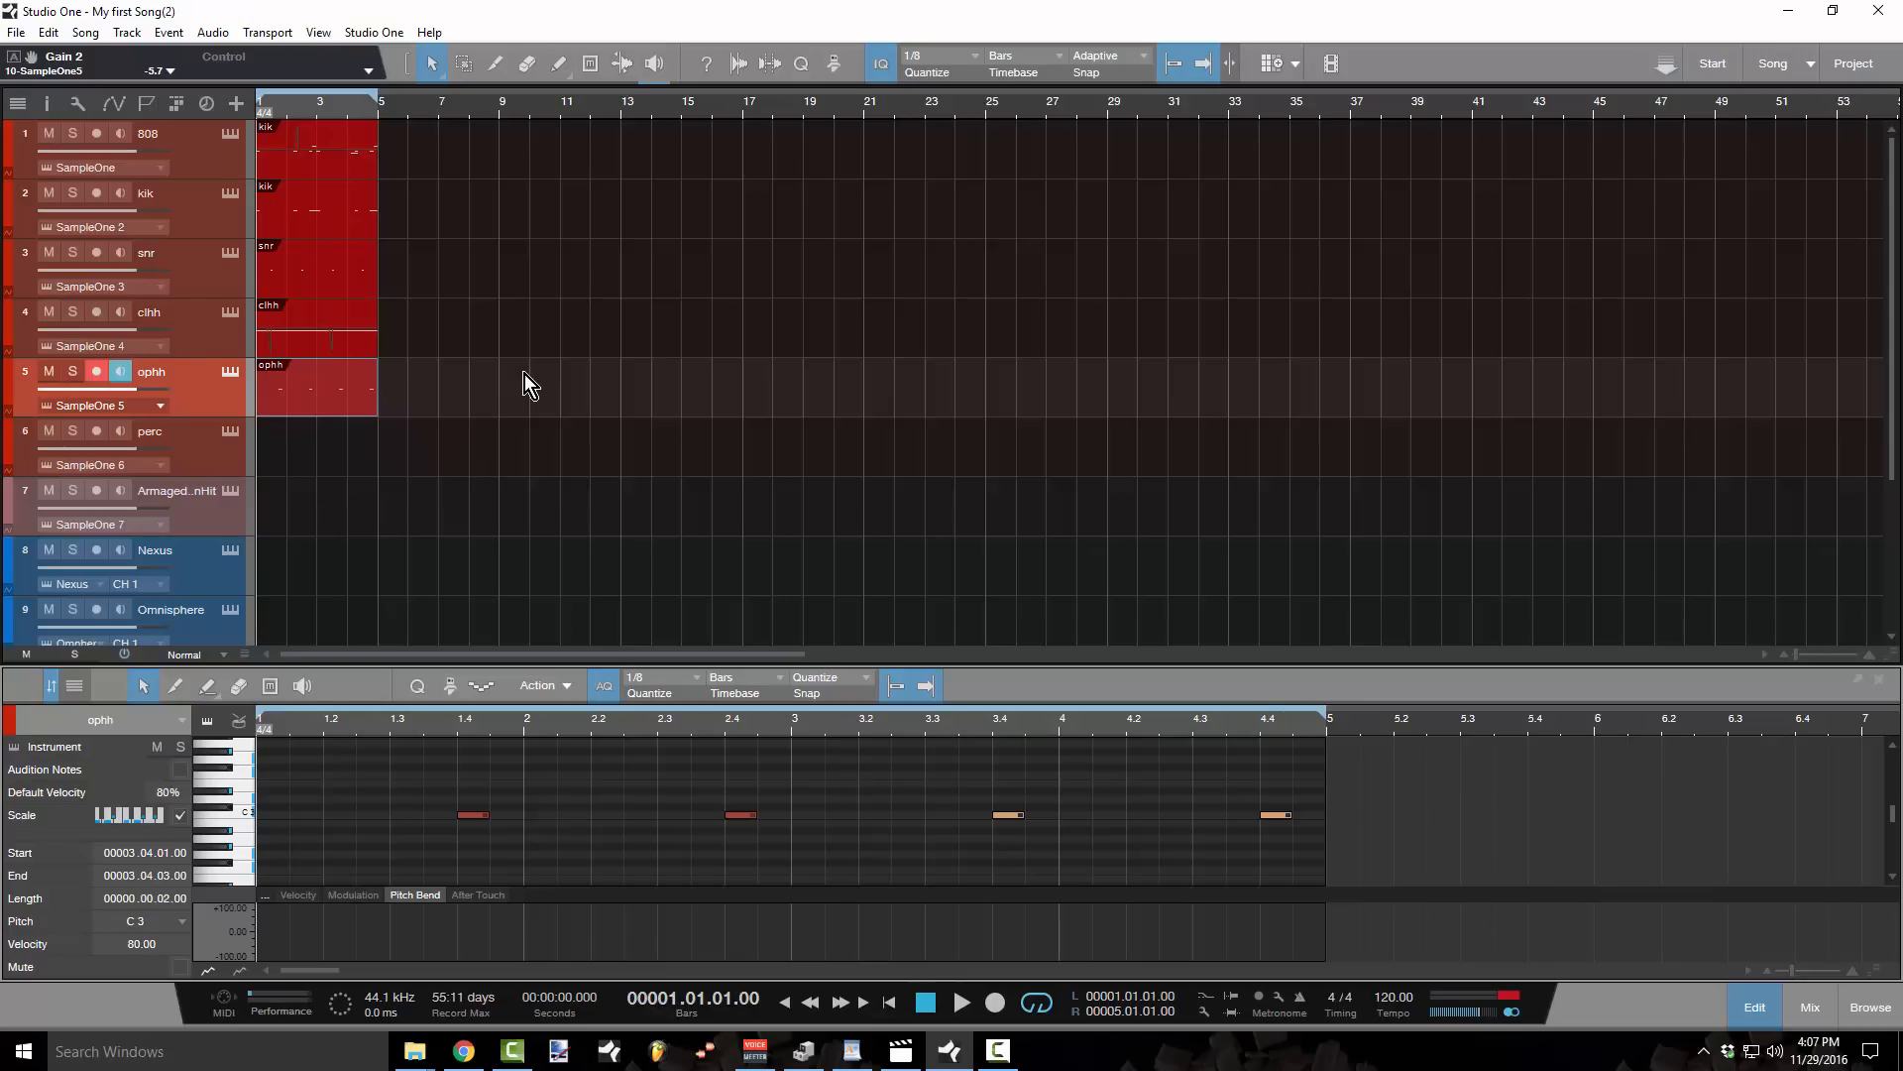
key("space")
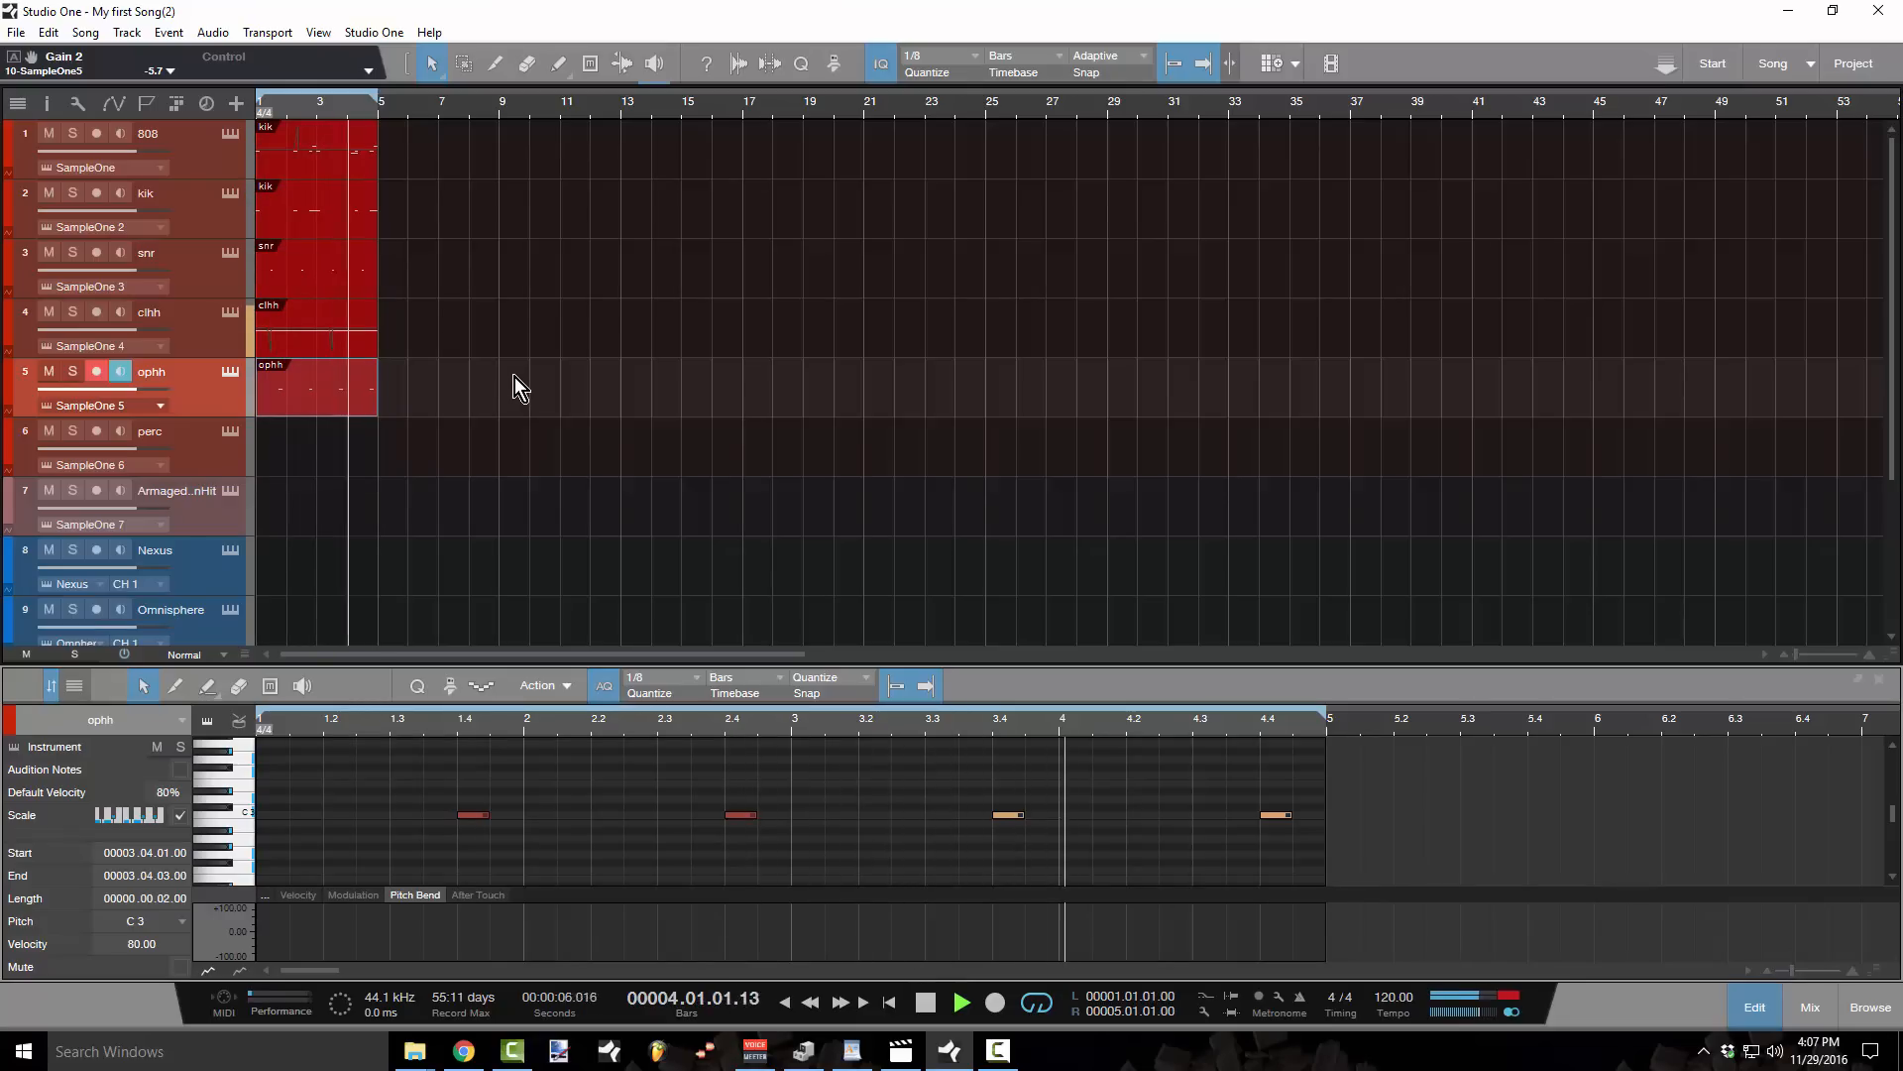
key("space")
- Reduce the track height to Small and select the five parts on the 808, kik, snr, clhh and ophh tracks
key("shift+w")
key("shift+w")
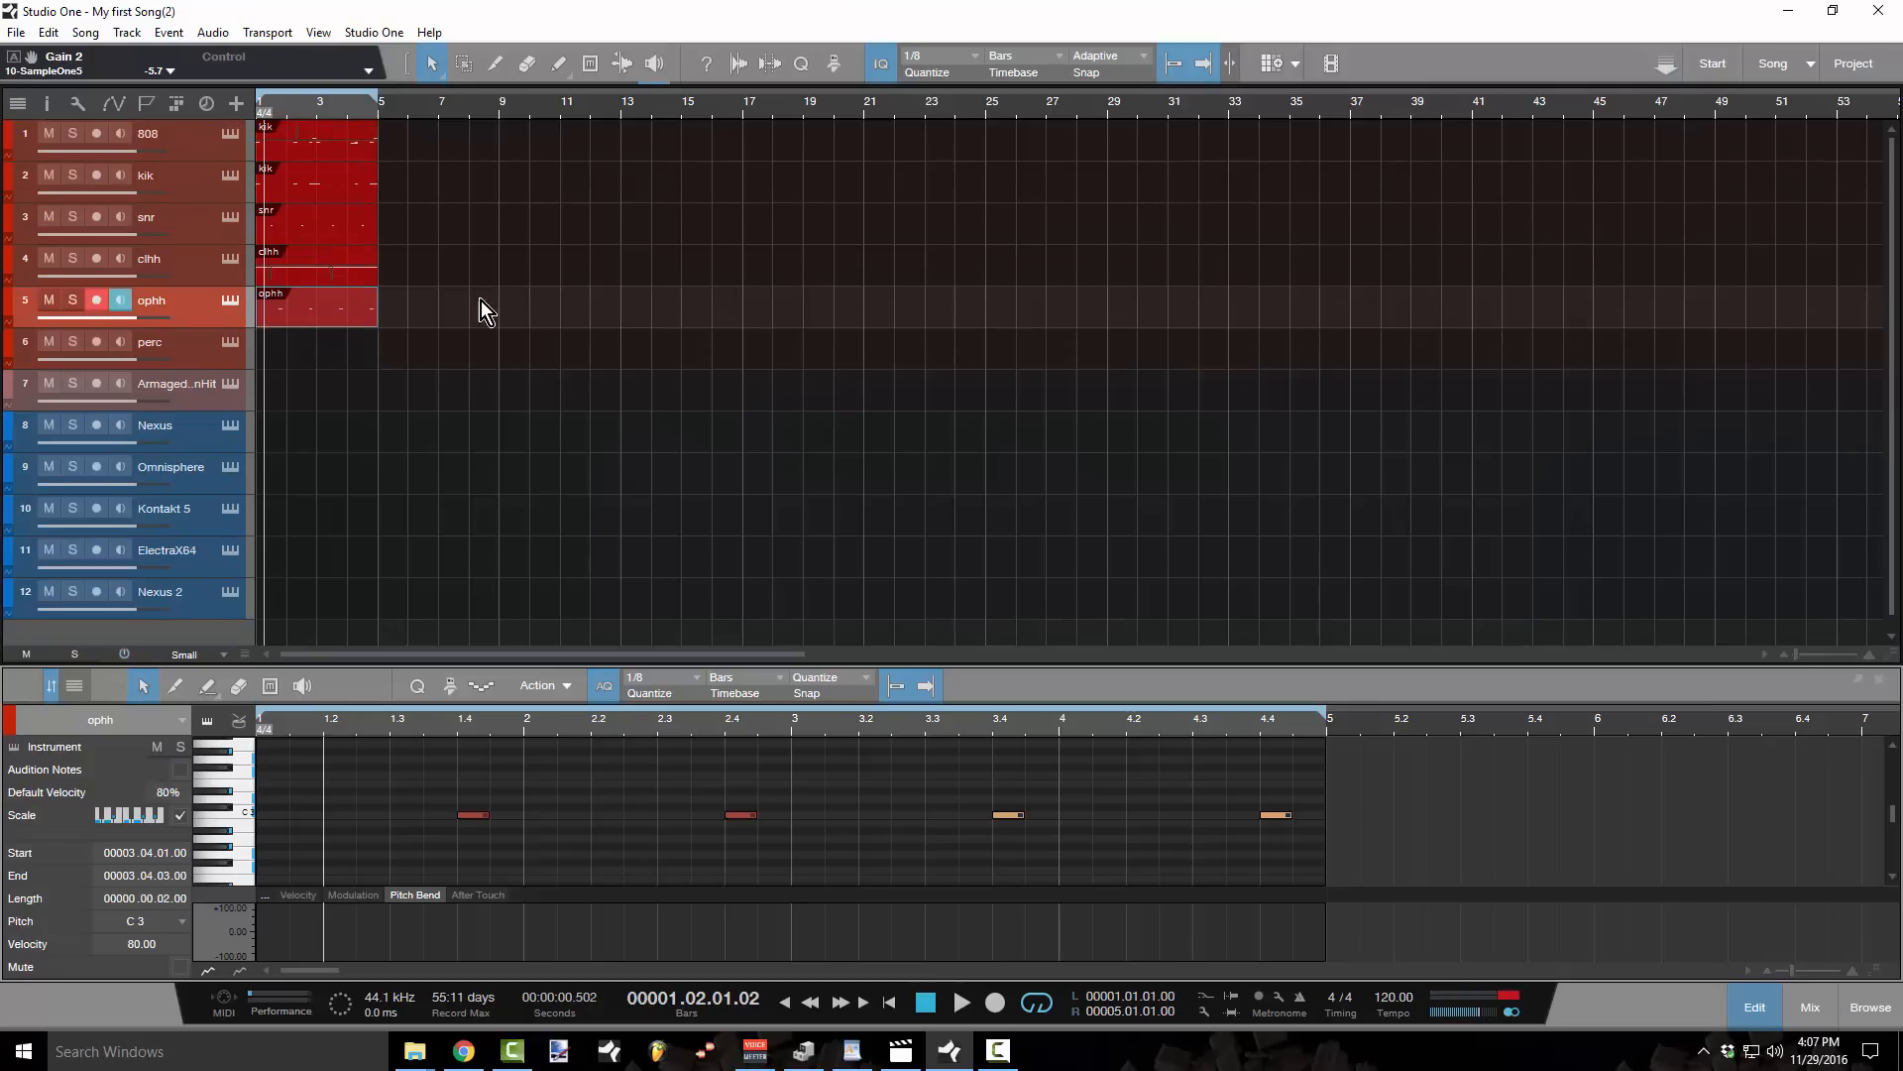
left_click_drag(464, 315, 242, 121)
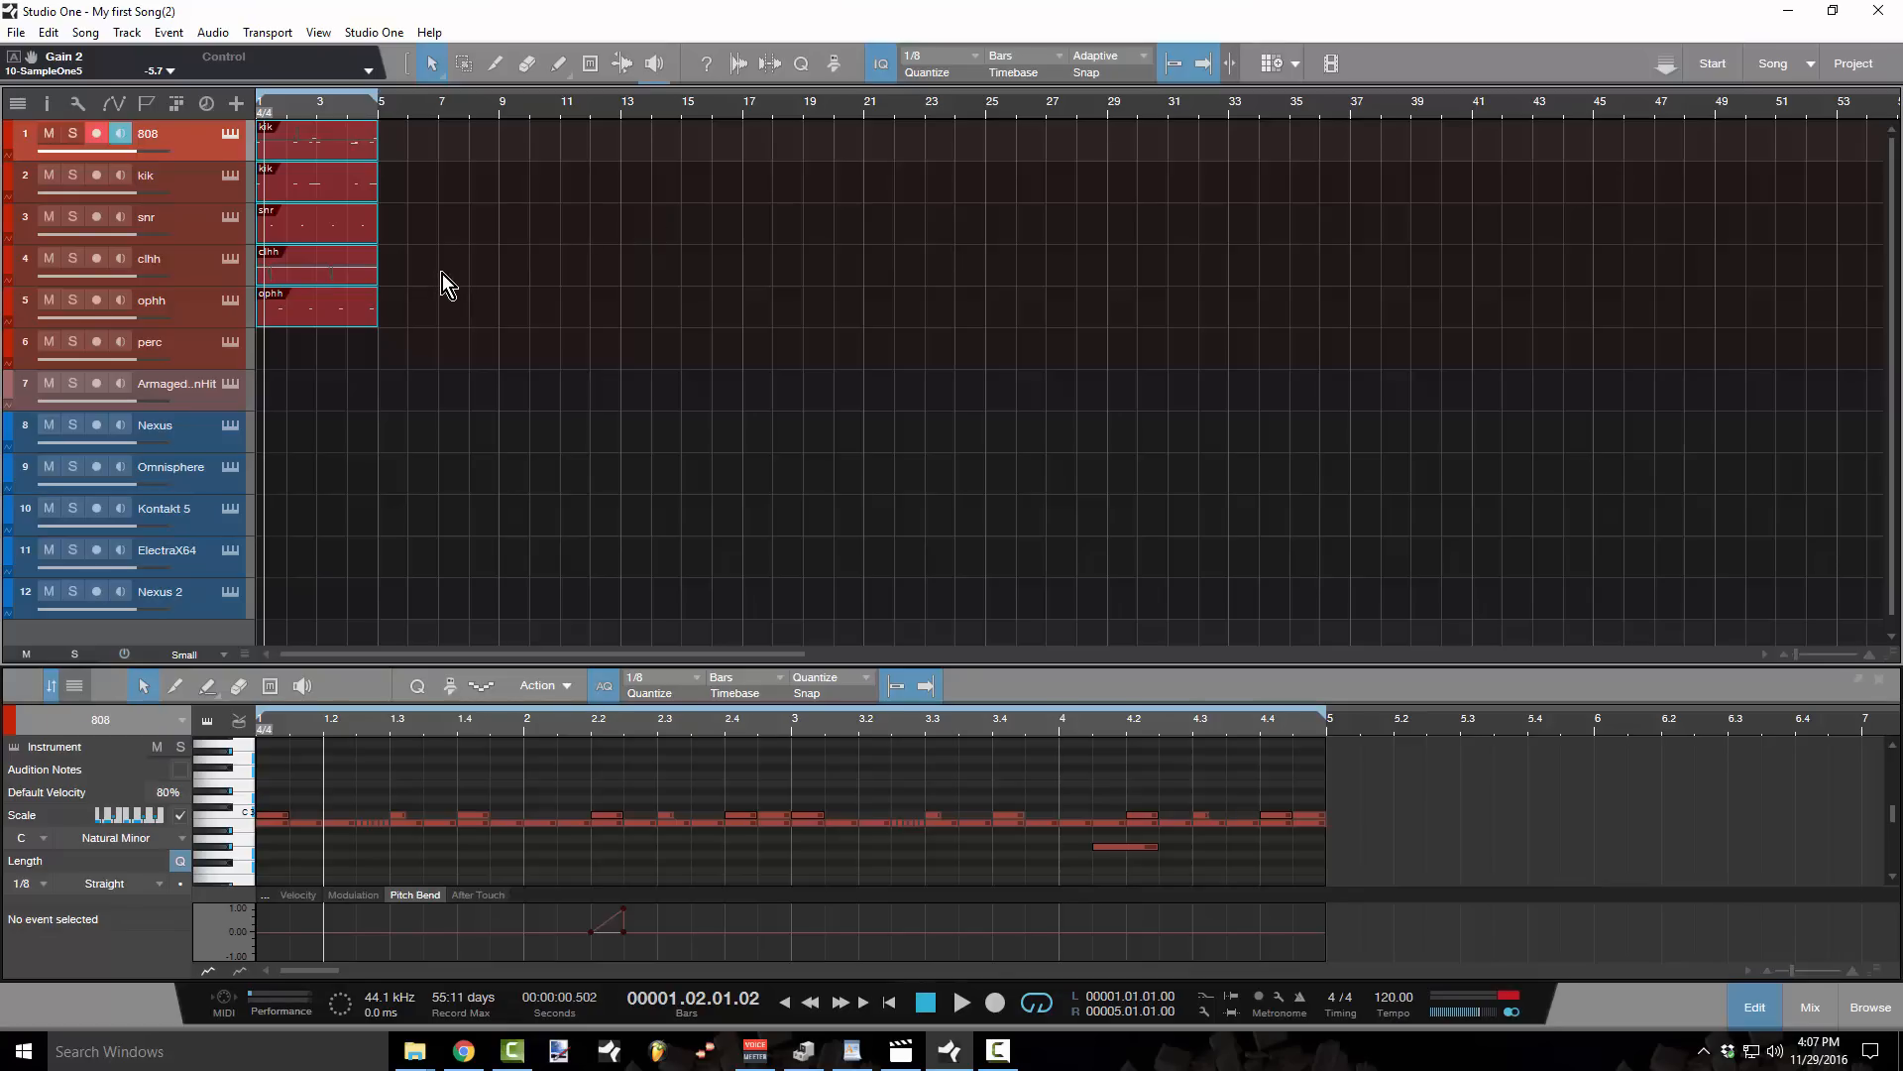
- Duplicate the five selected drum parts to start at bar 5 and extend the loop range to bar 9
key("d")
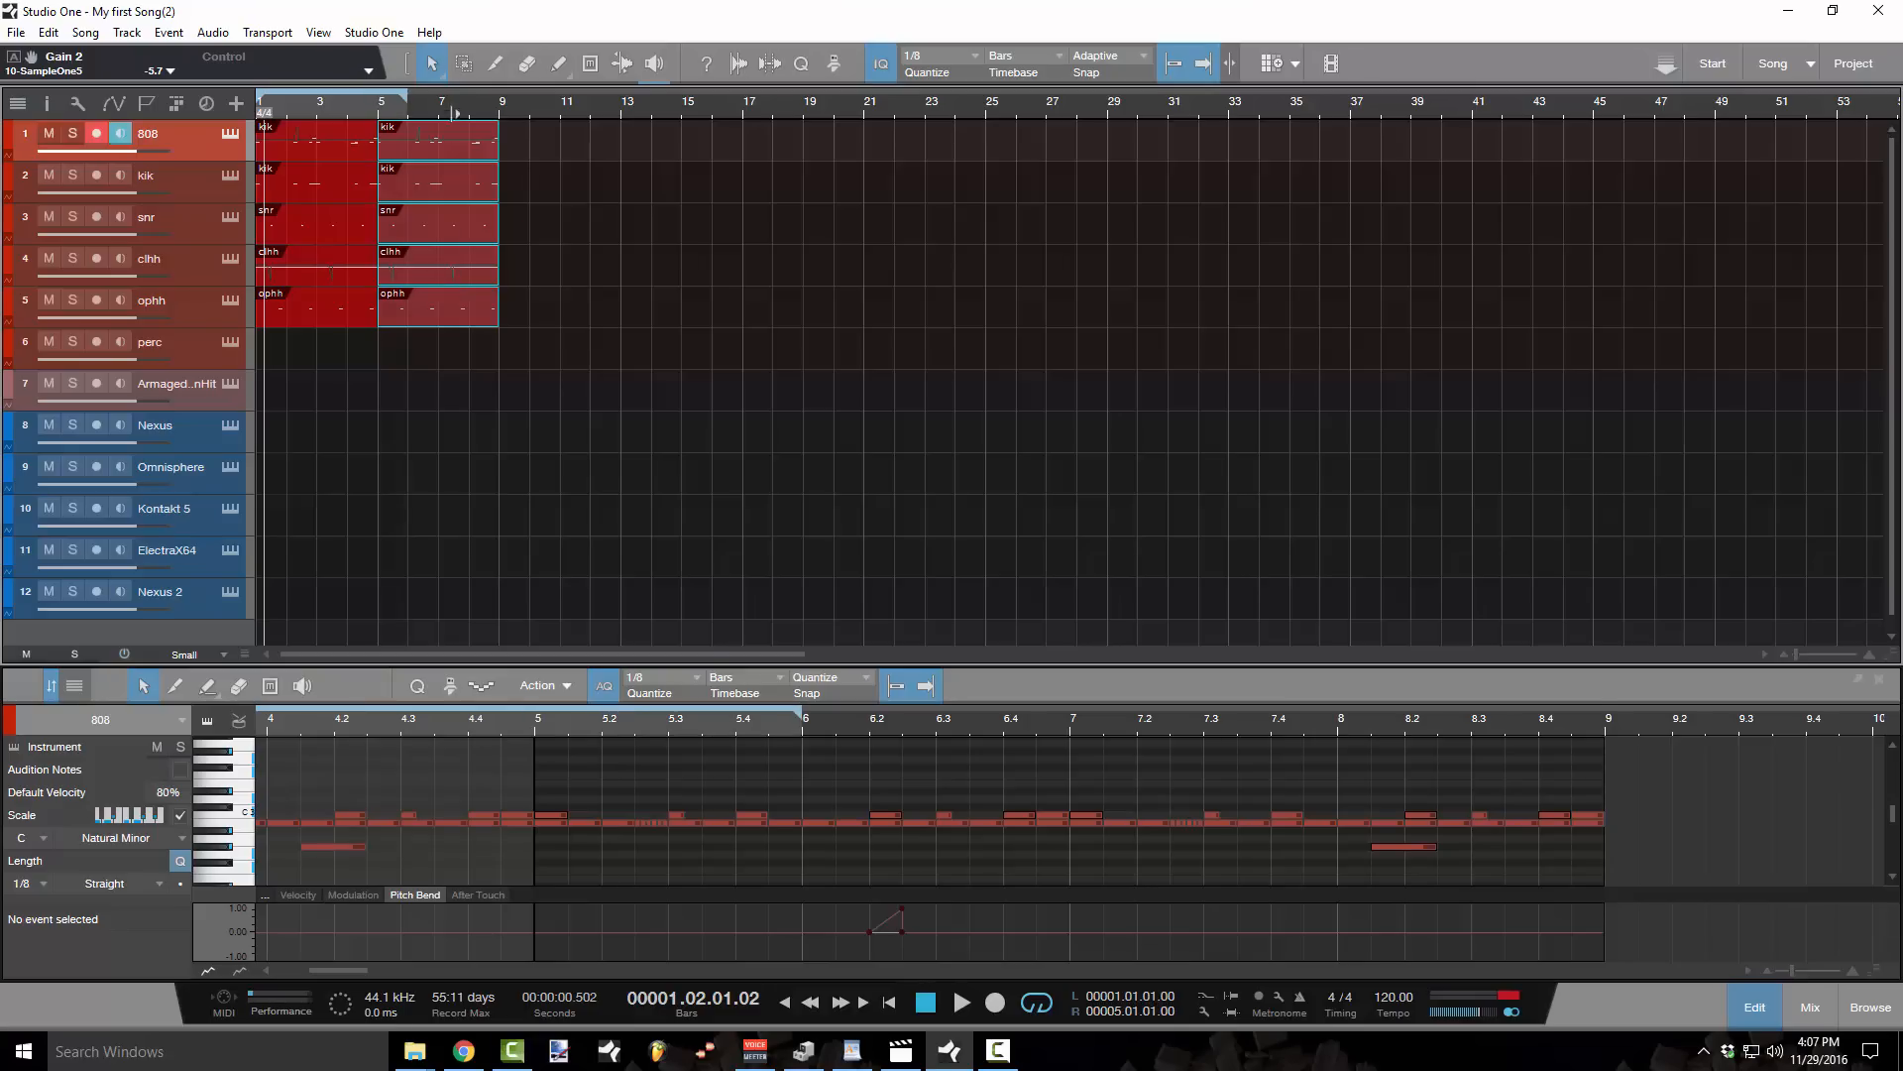
left_click_drag(456, 112, 499, 114)
- Select all the original and duplicated drum parts and merge them into one continuous part per track
left_click_drag(598, 332, 278, 145)
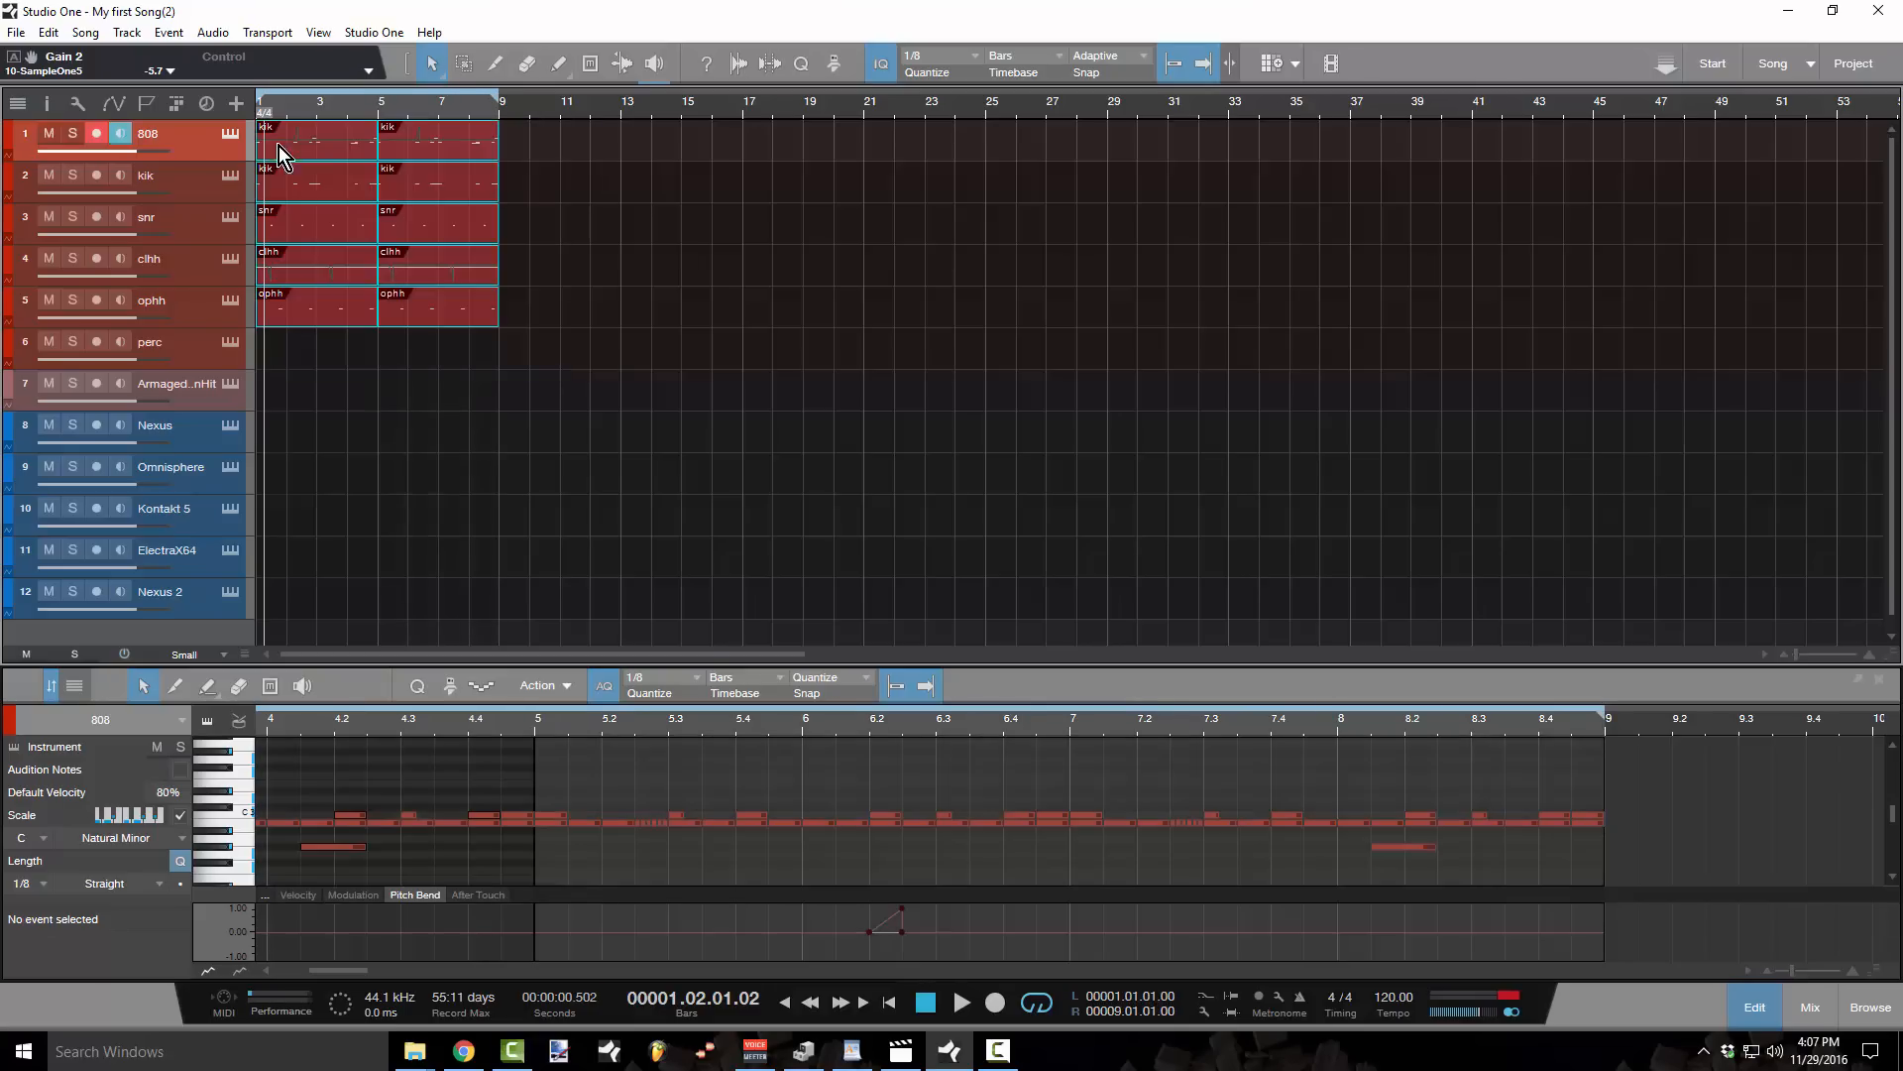
right_click(311, 146)
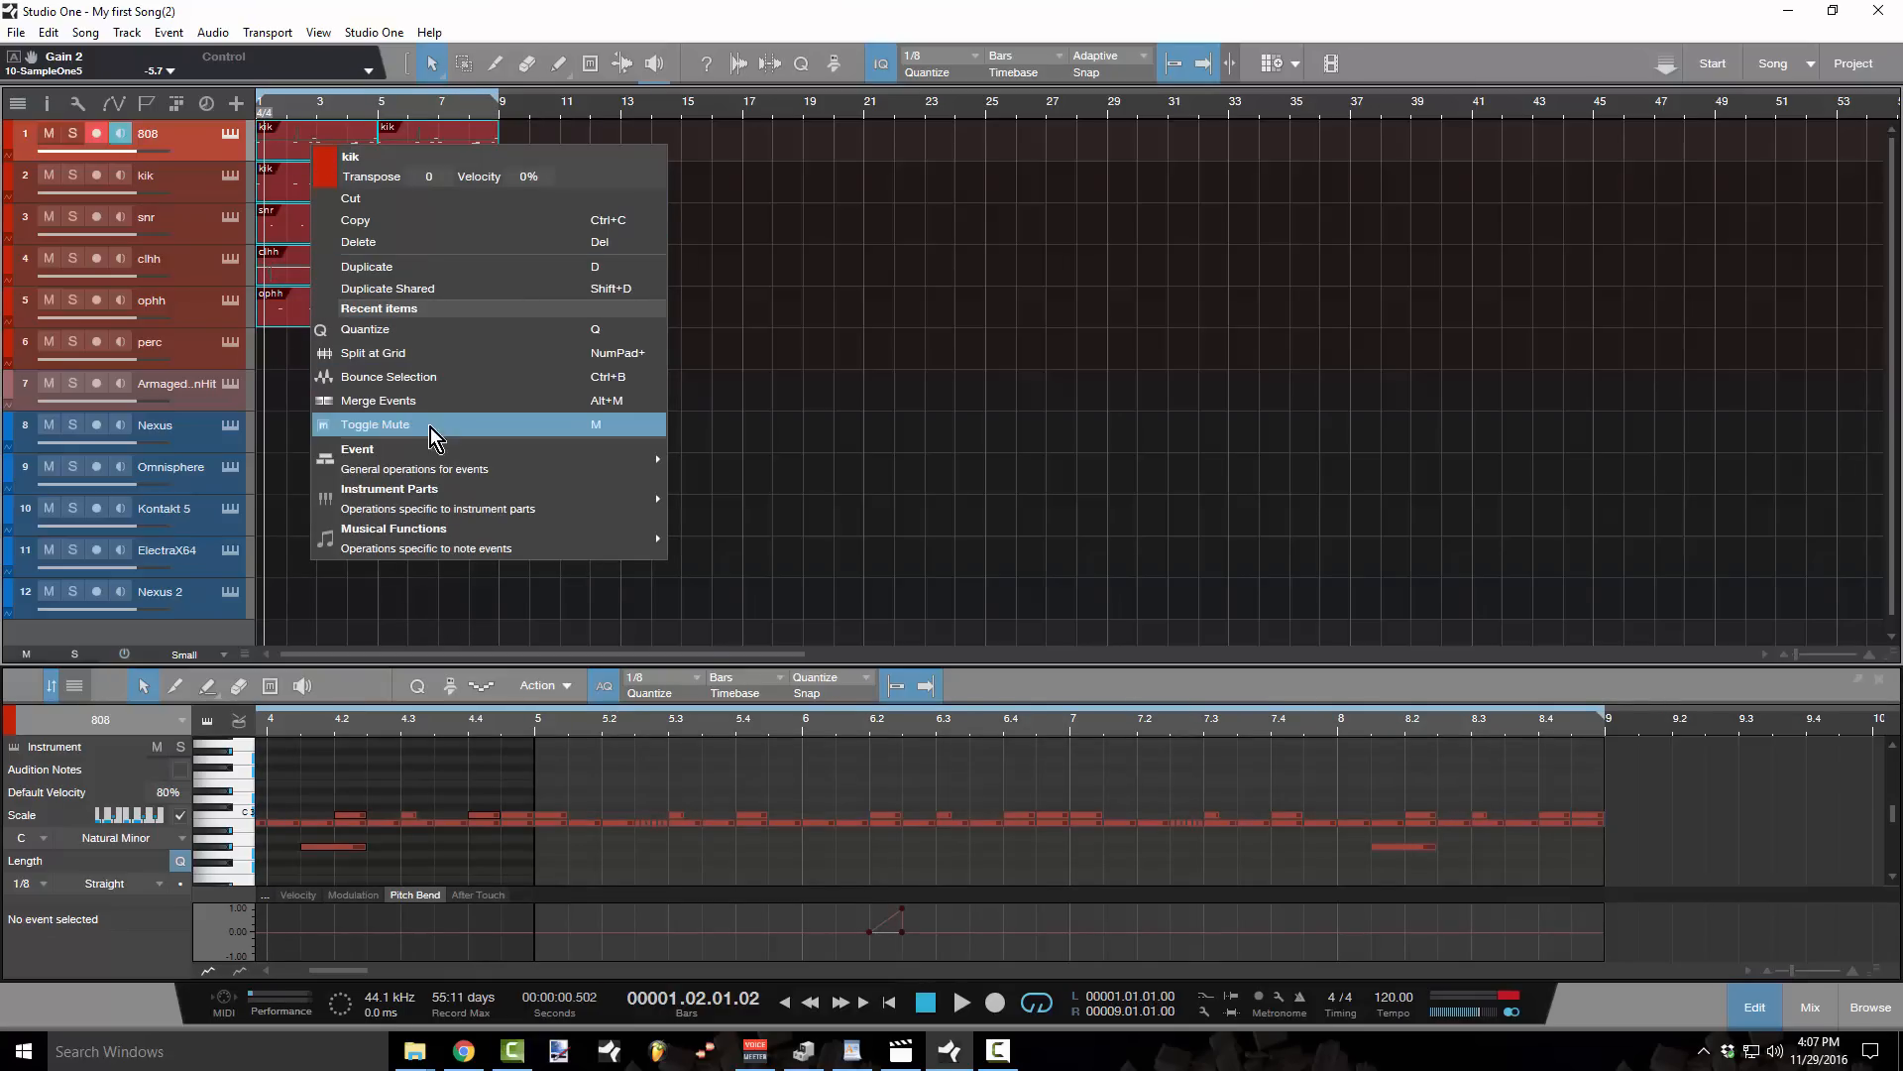
mouse_move(440, 468)
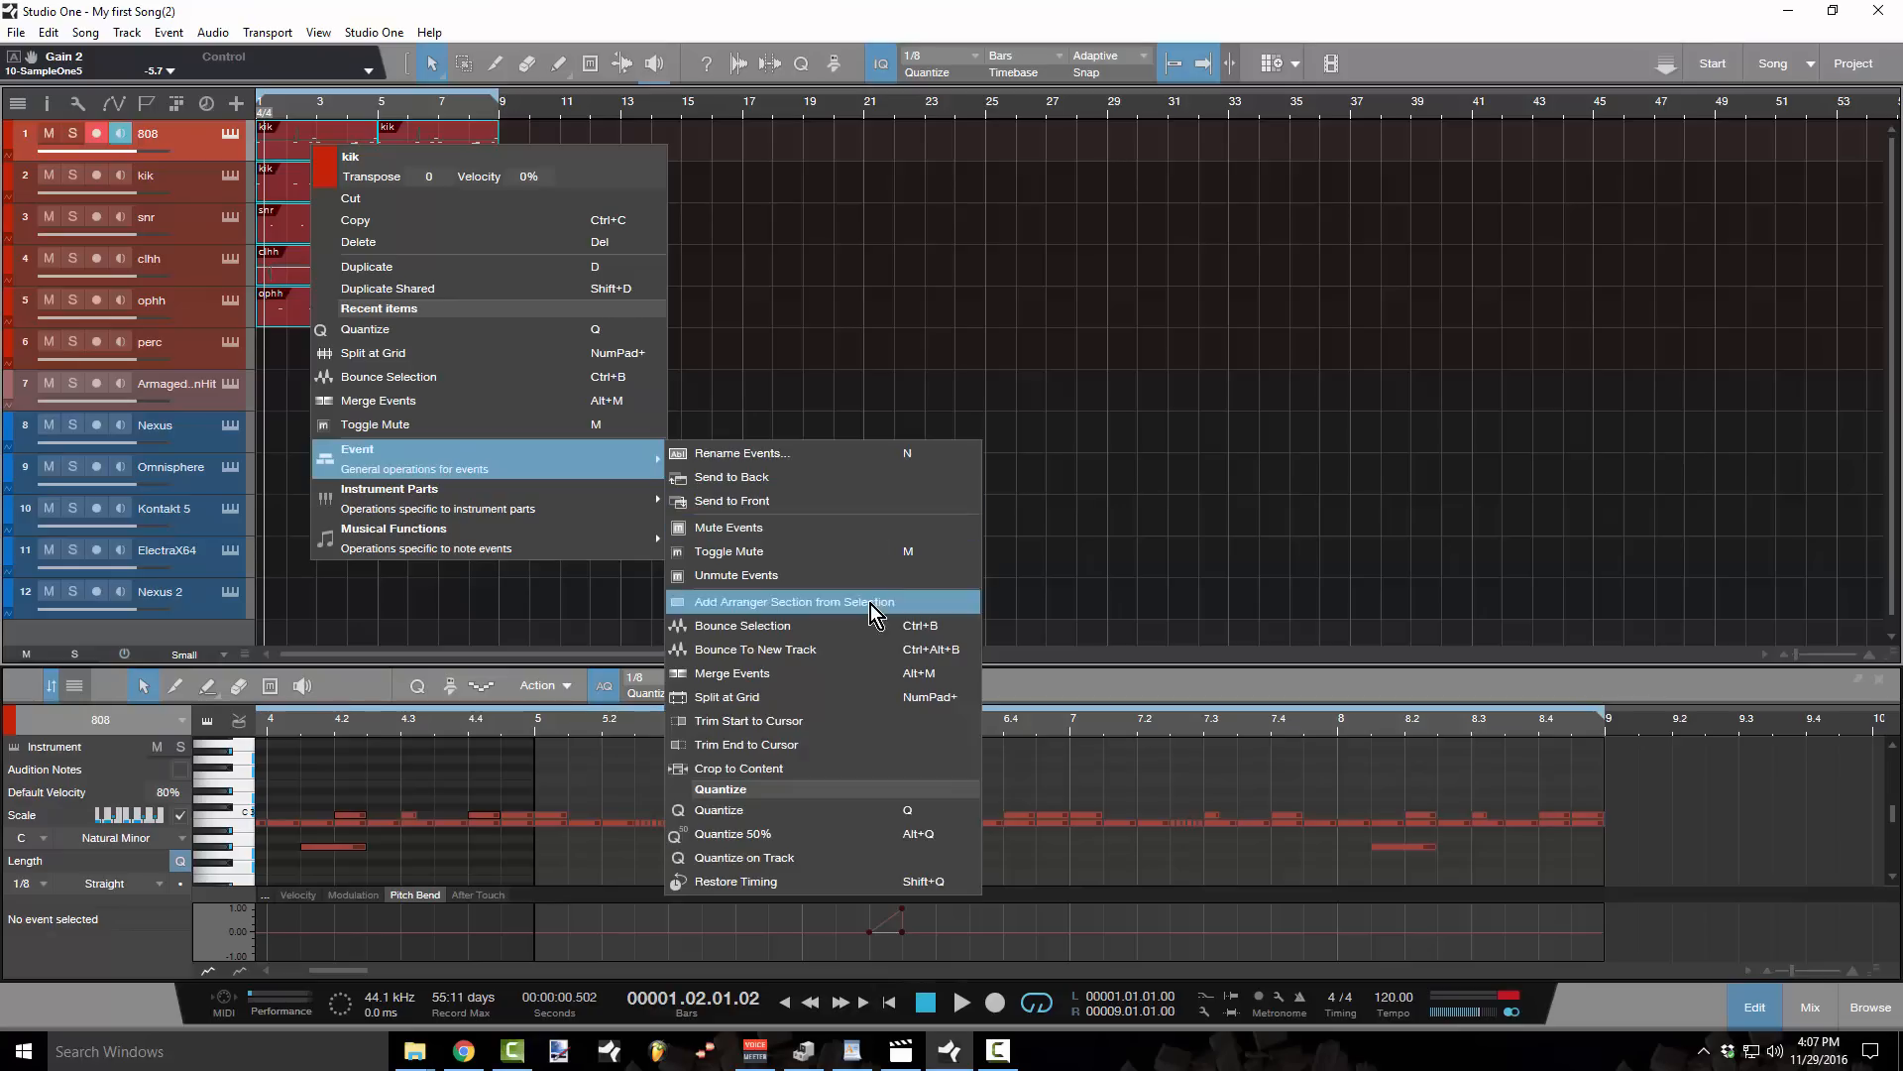
left_click(852, 671)
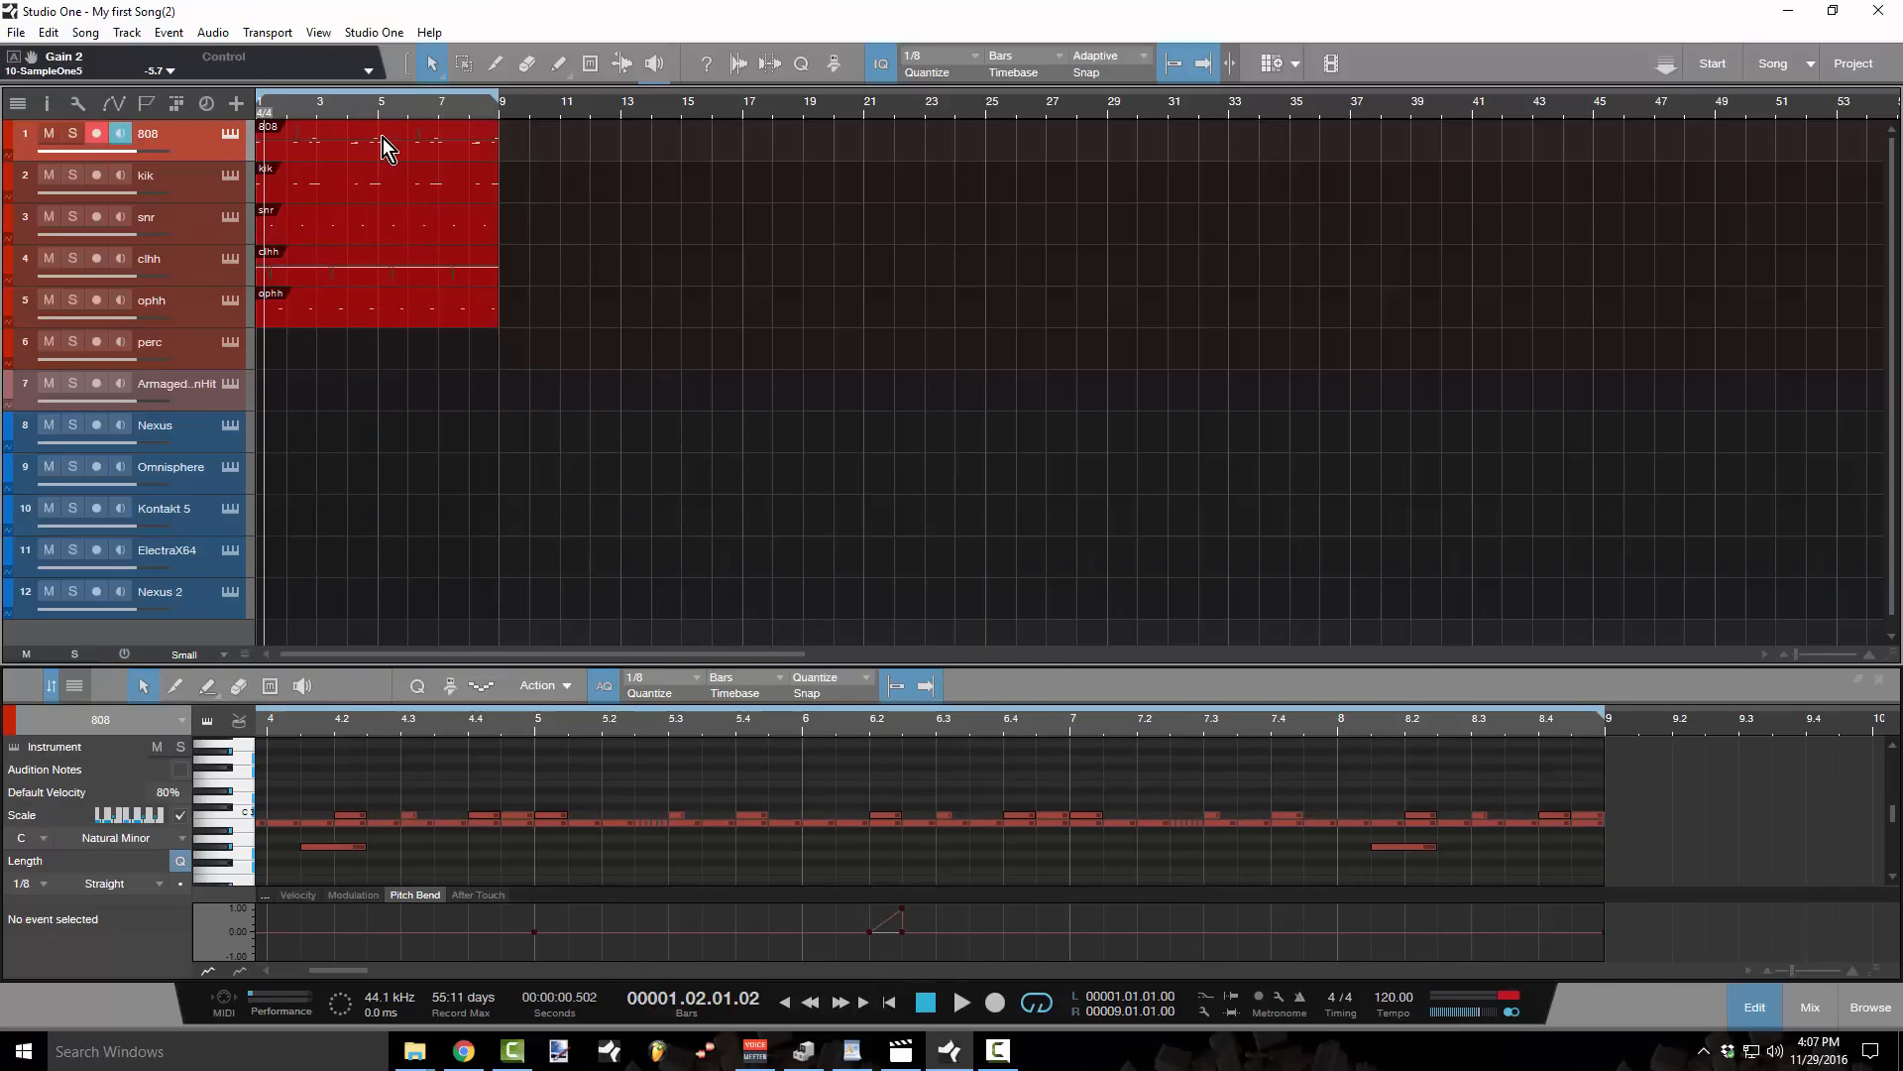
- Turn the last two beats of bar 8 in the clhh part into 1/8 triplet notes and play back the change
left_click(408, 258)
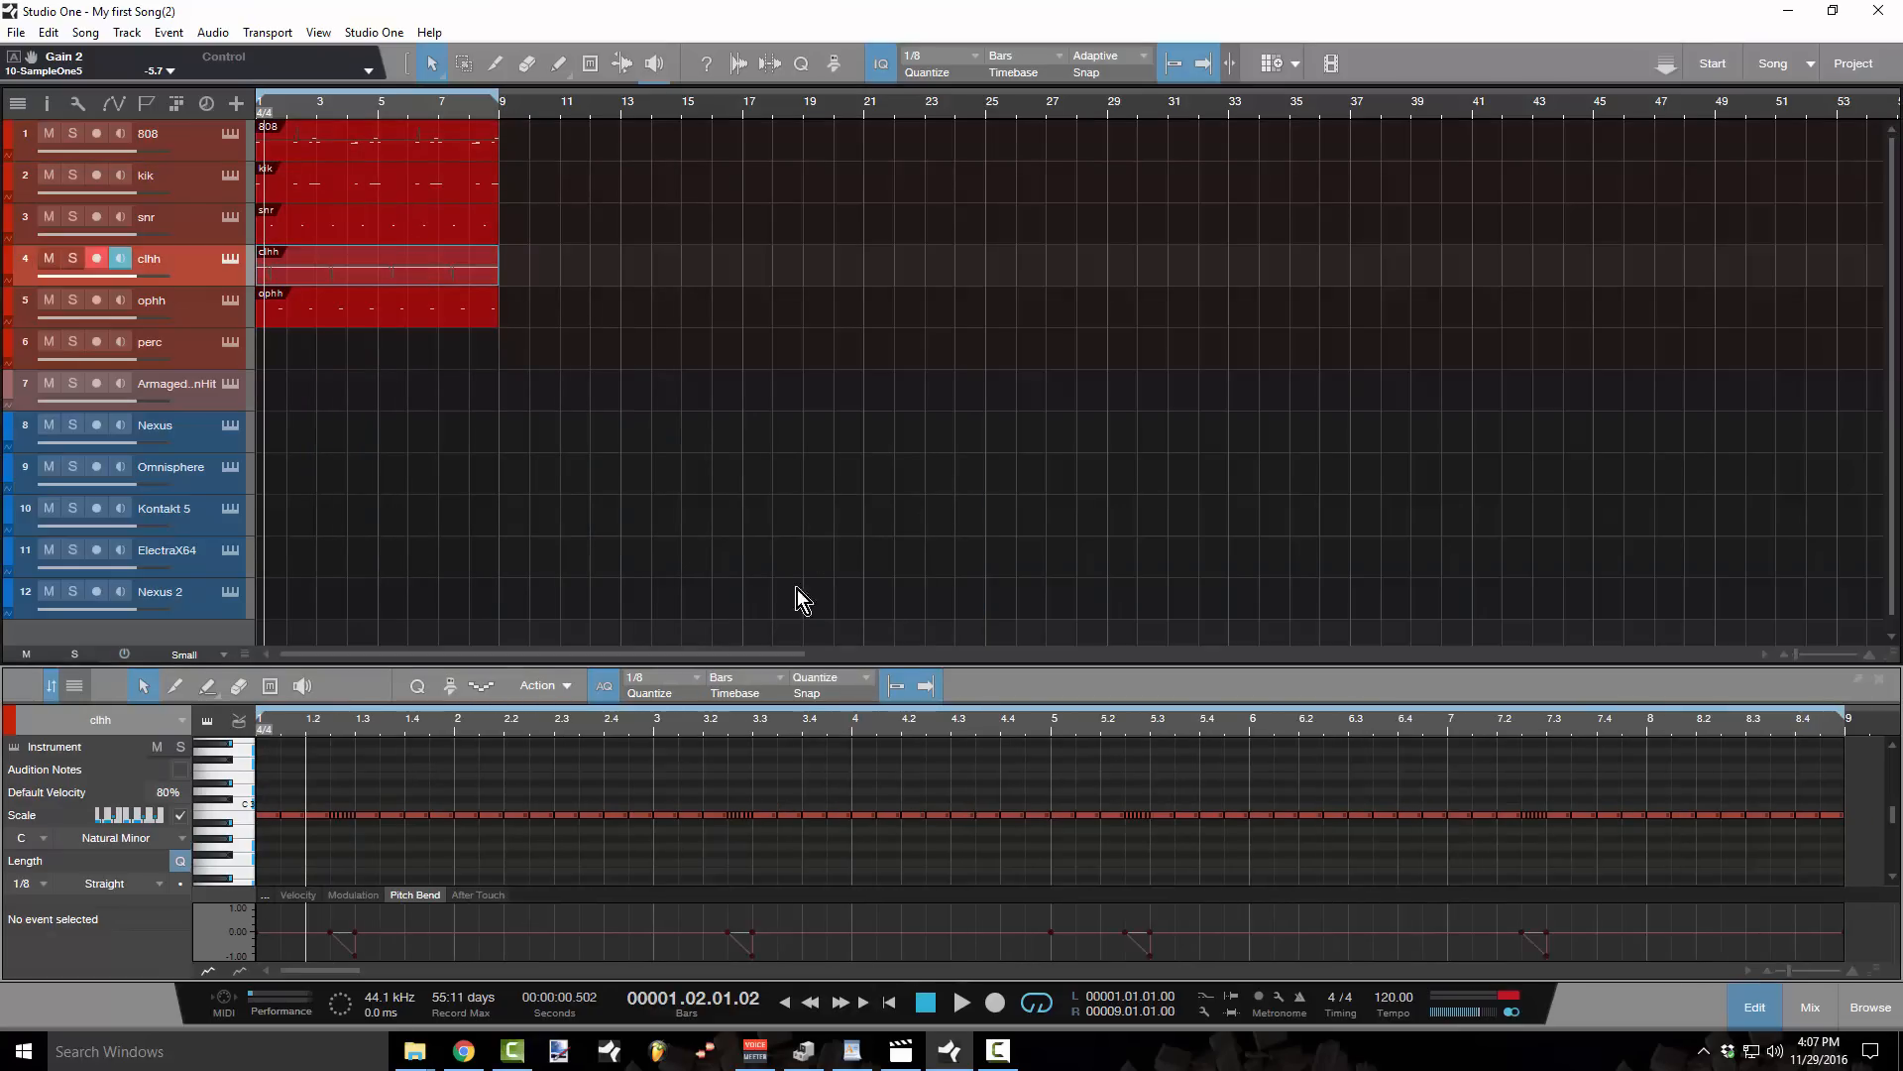
scroll(780, 730, "down", 3)
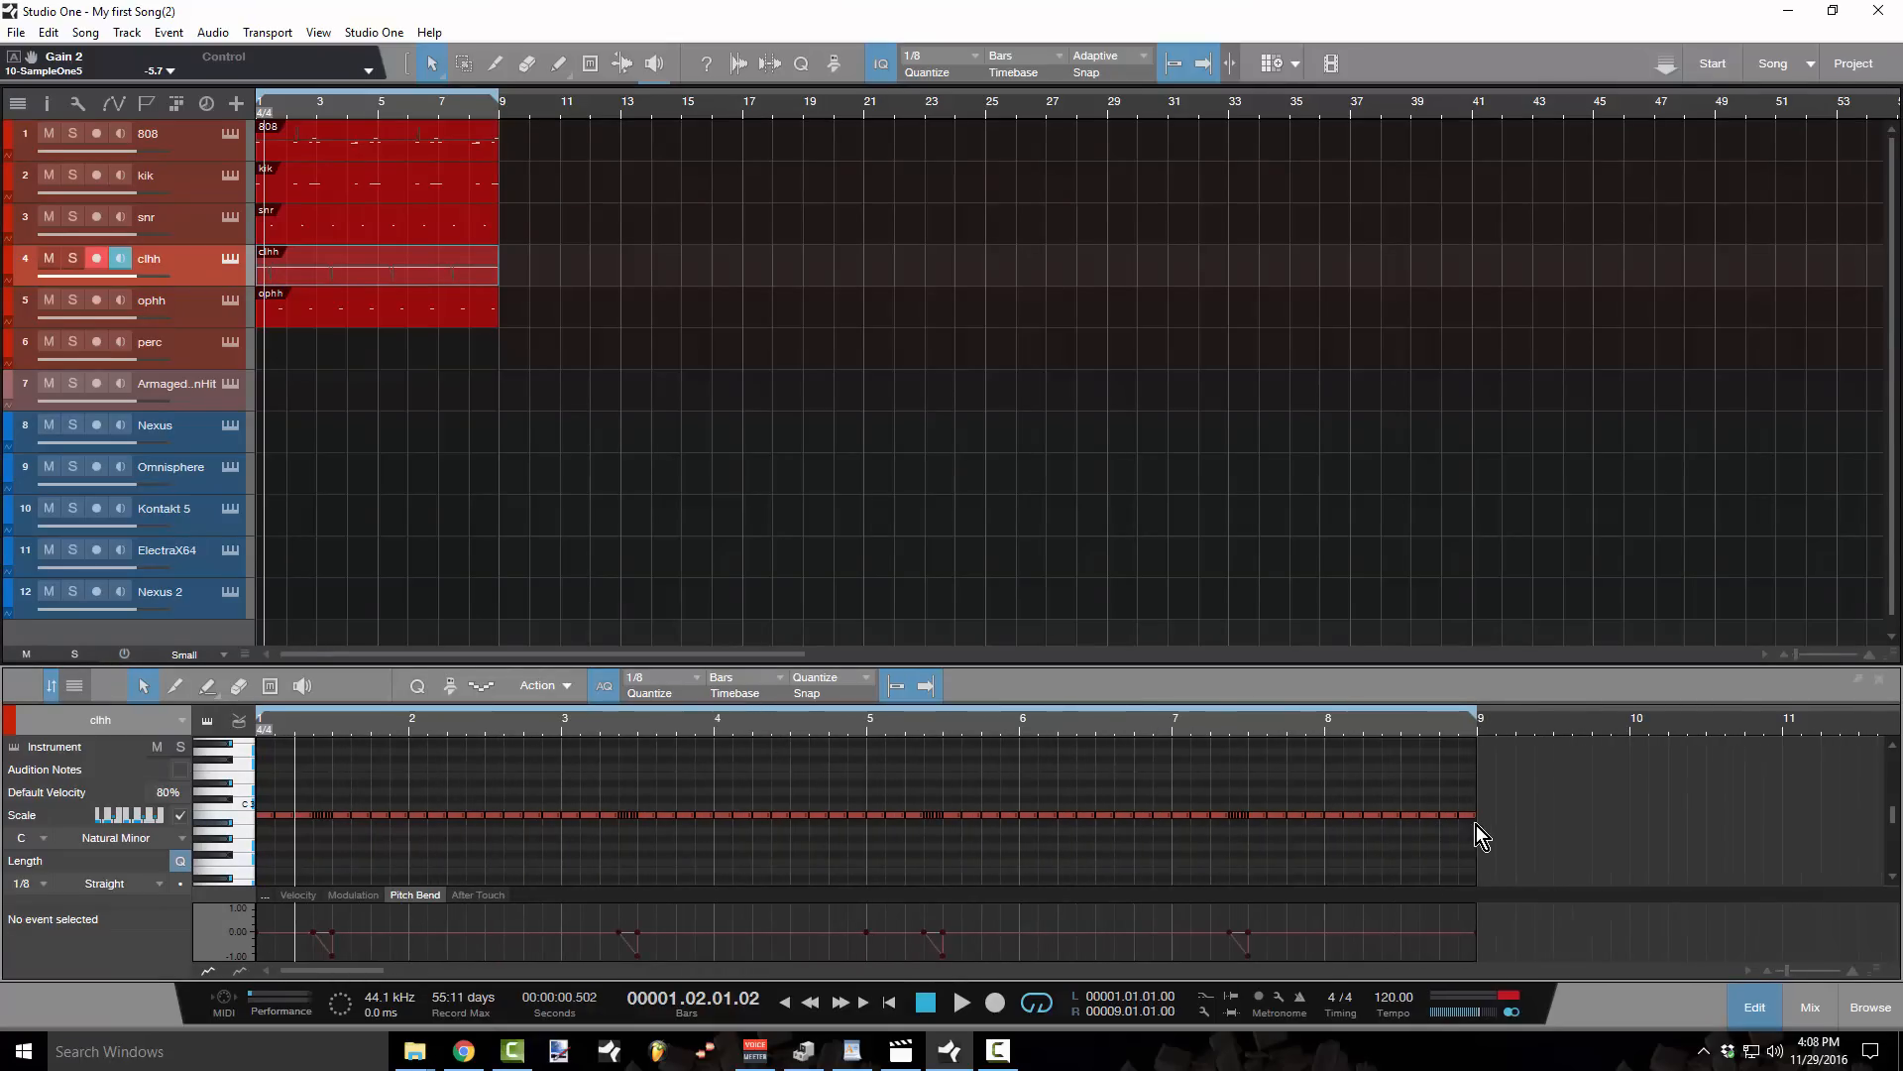
left_click_drag(1412, 819, 1450, 833)
key("Delete")
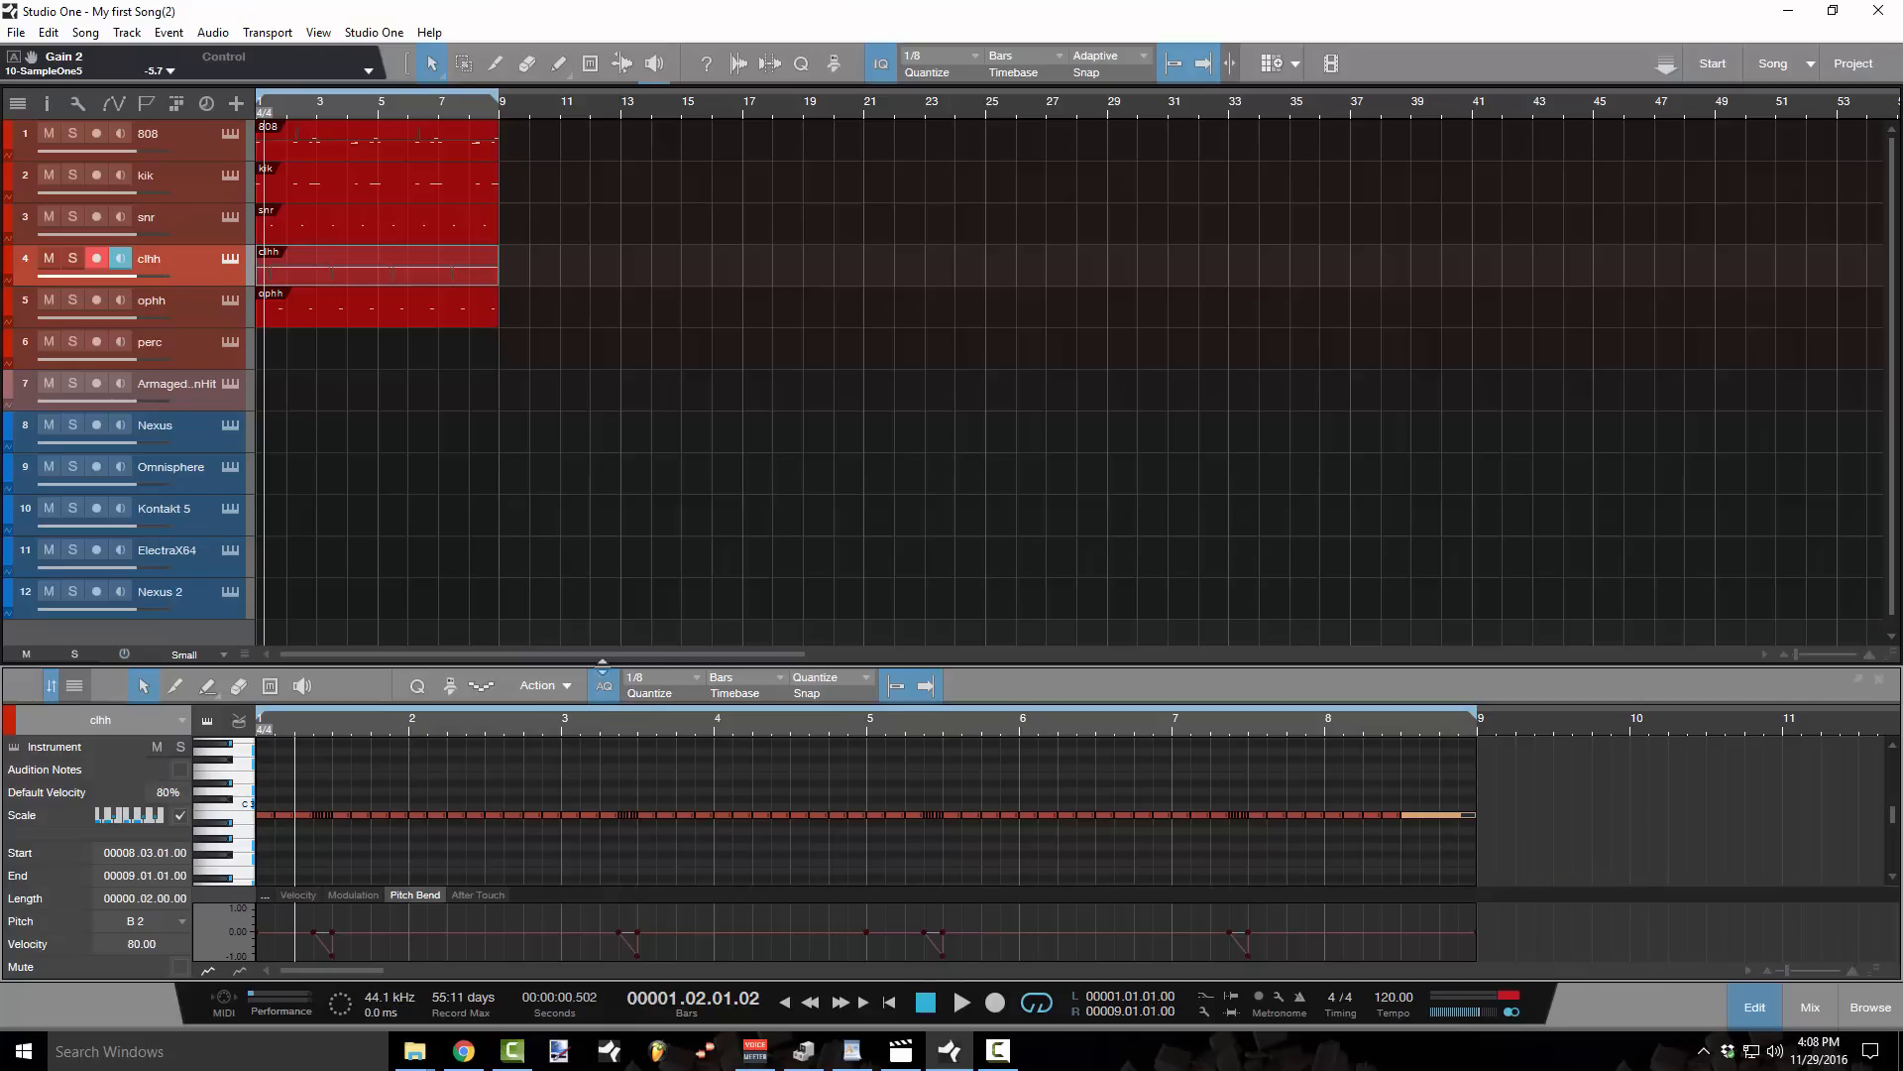
left_click(689, 684)
left_click(697, 759)
left_click(431, 111)
key("space")
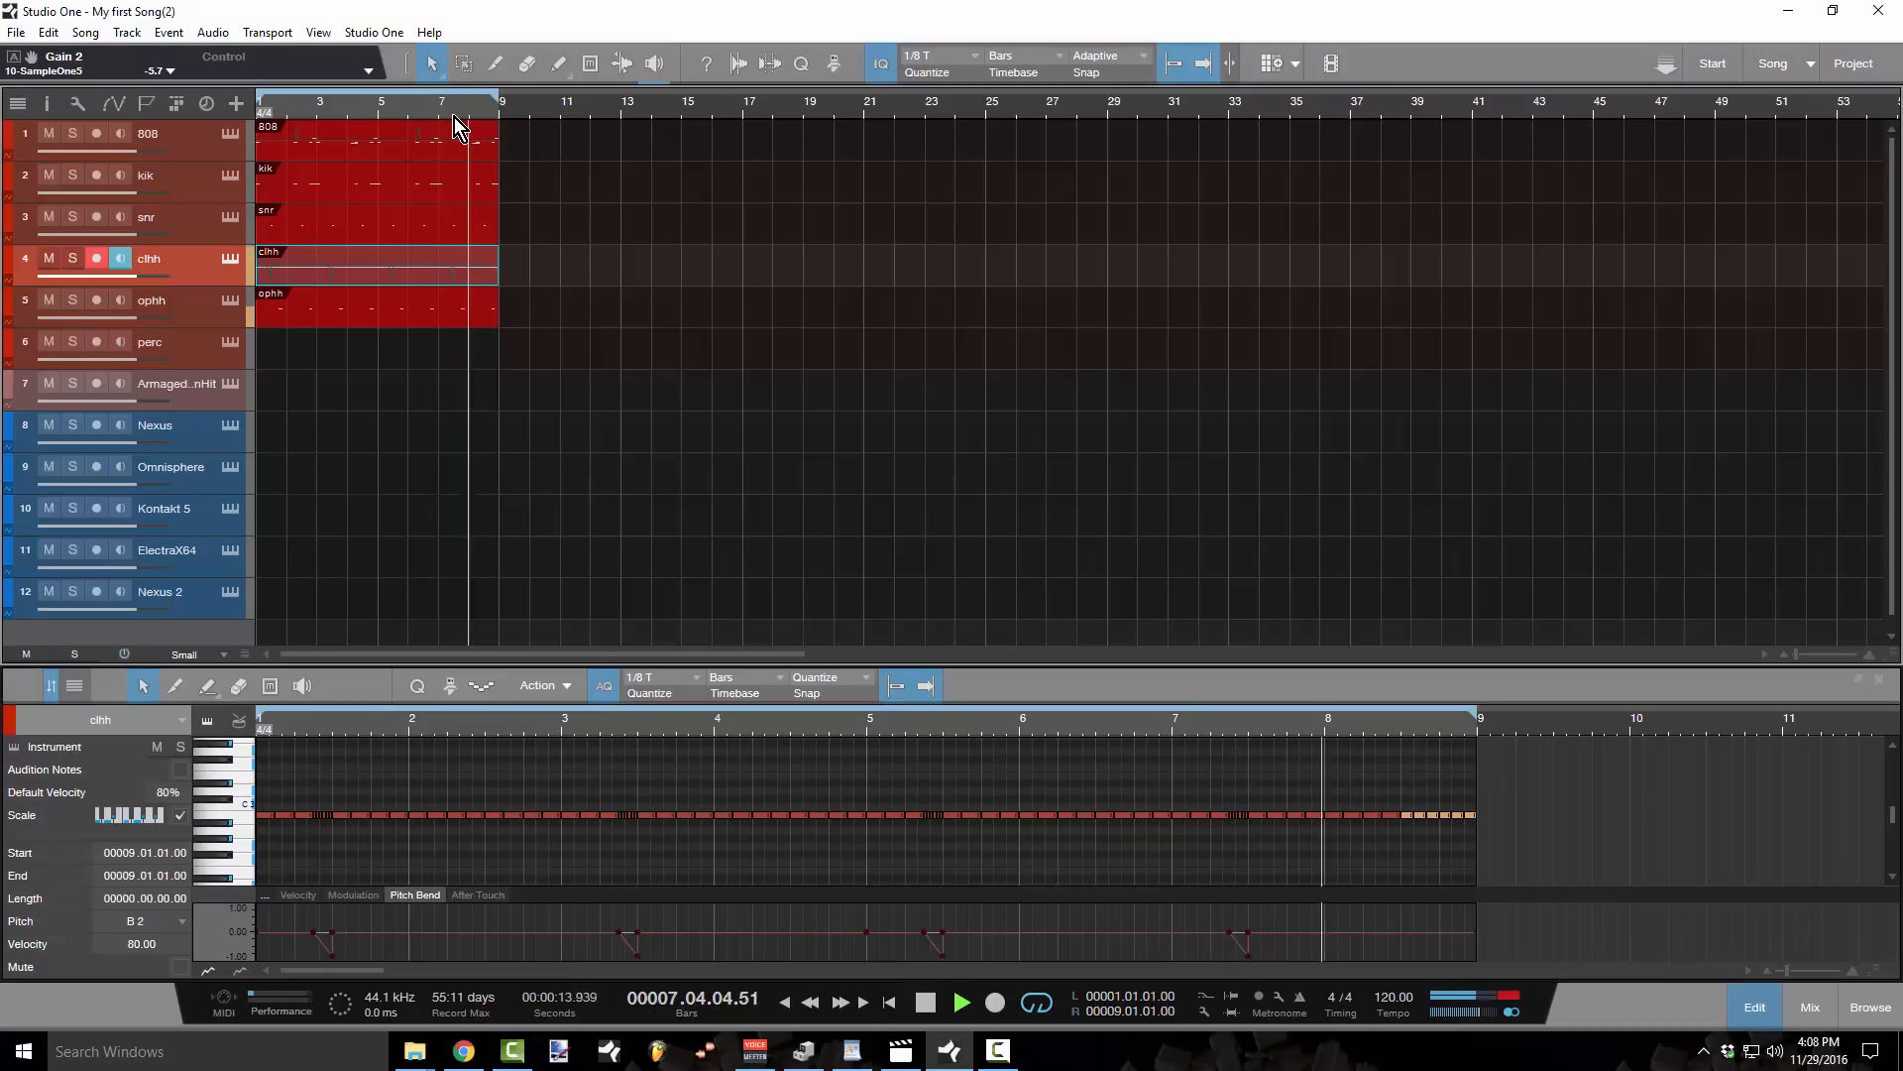
key("space")
- Set the note editor's quantize to 1/8, add a C 3 snare note at 8.1.3 in the snr part and audition it
left_click(481, 223)
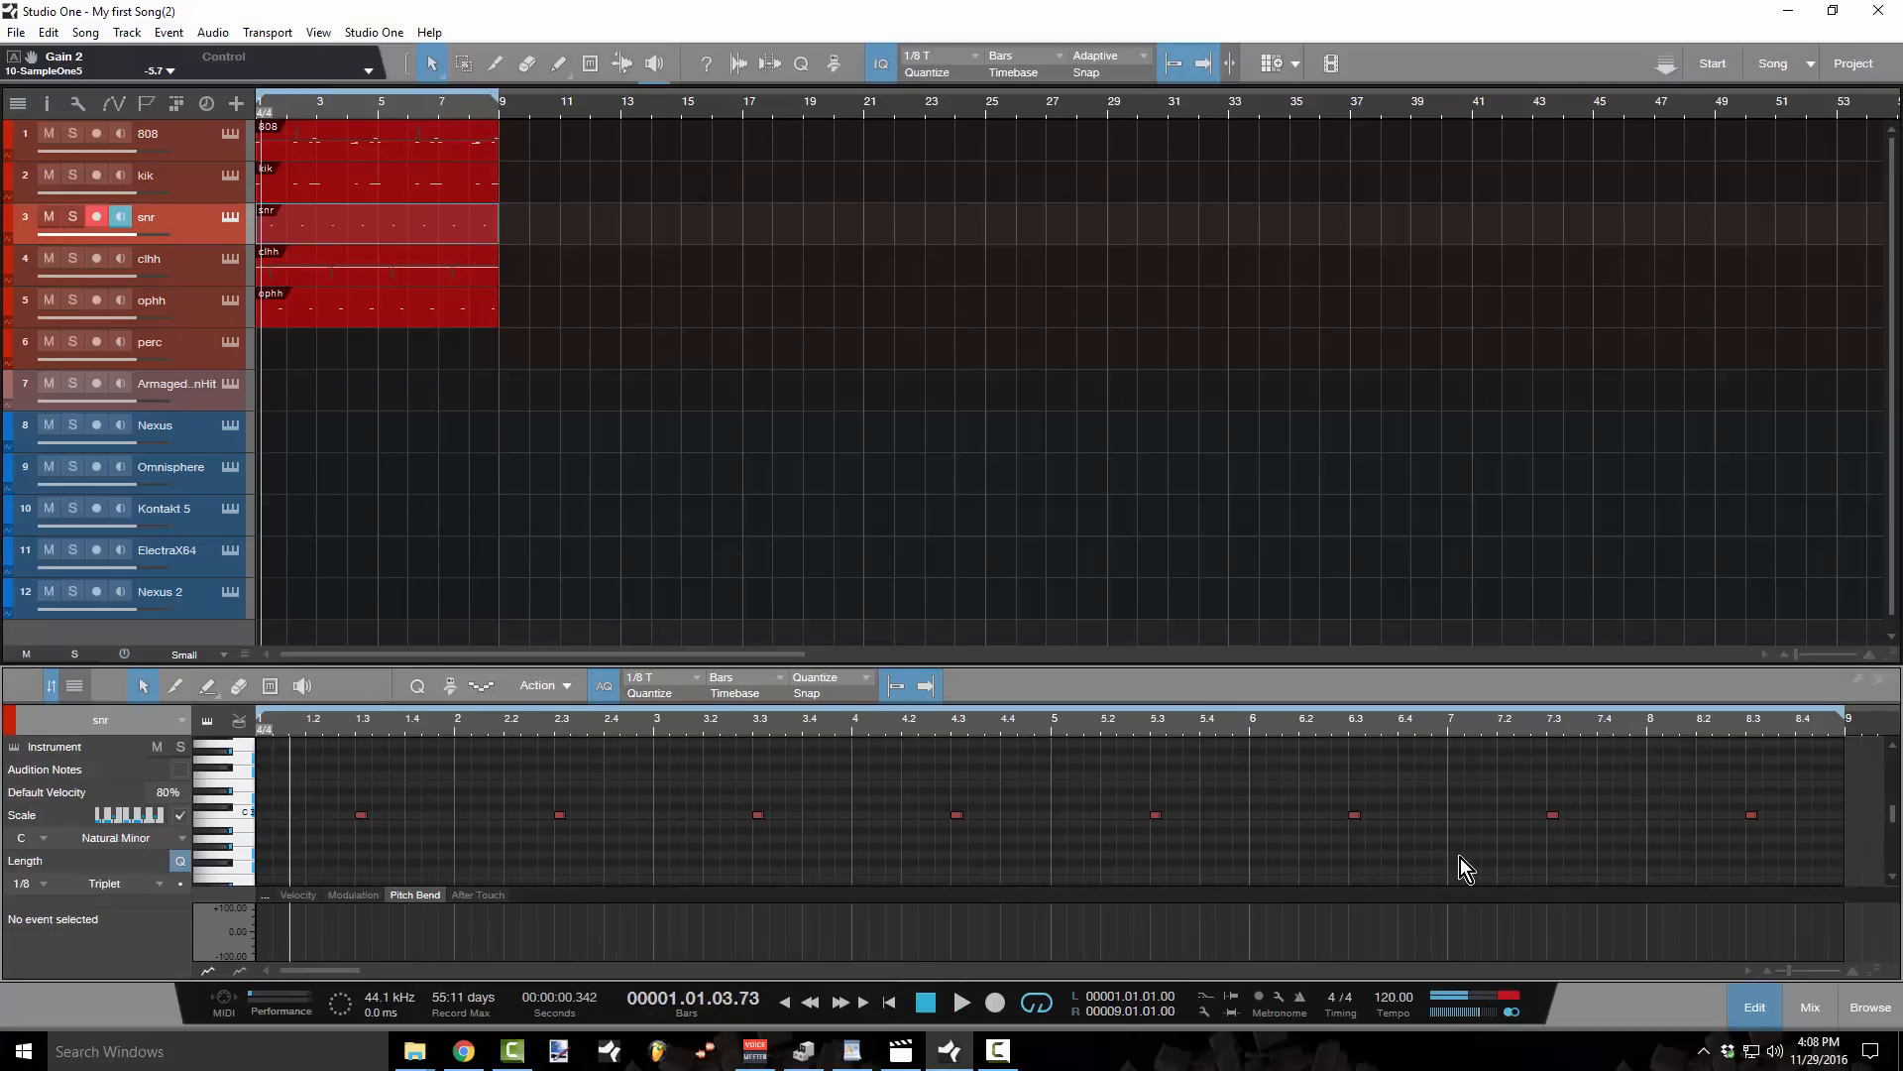
left_click(1750, 814)
left_click(688, 678)
left_click(758, 710)
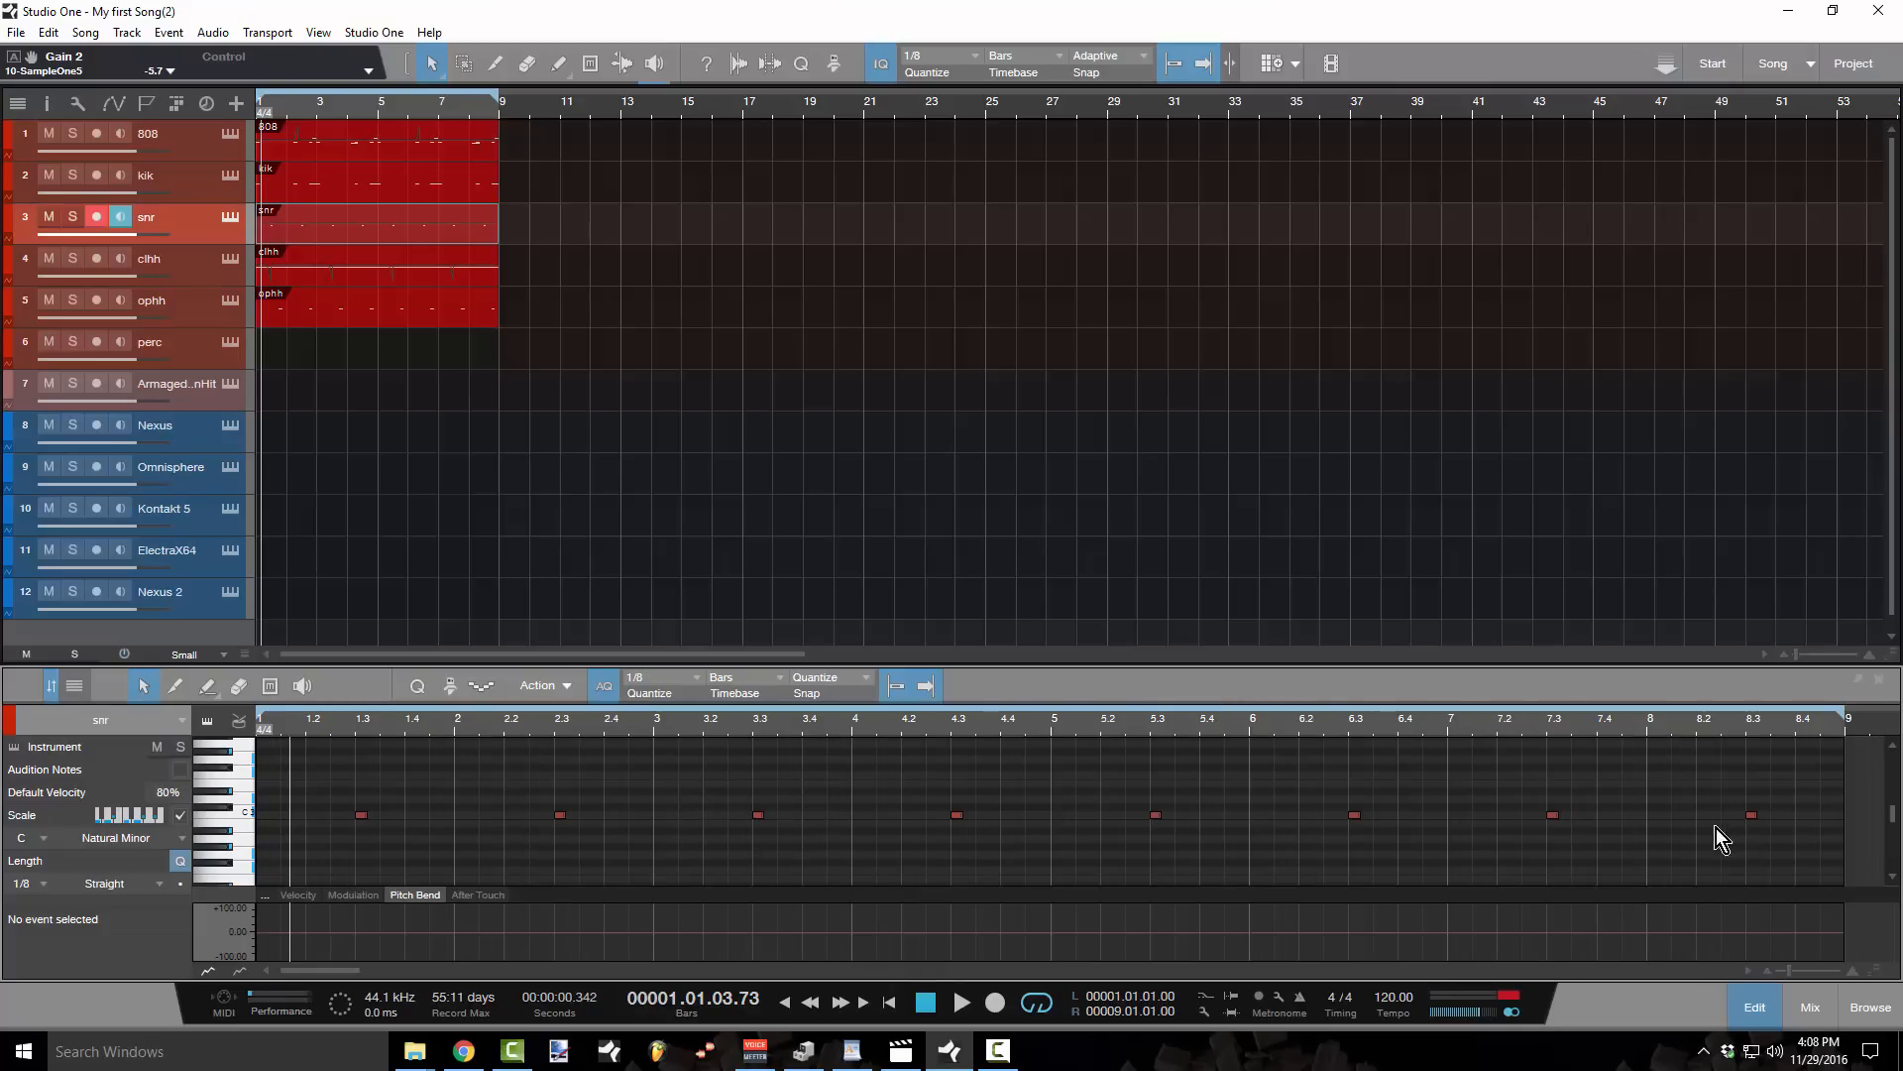
left_click(1685, 816)
left_click(1490, 729)
key("space")
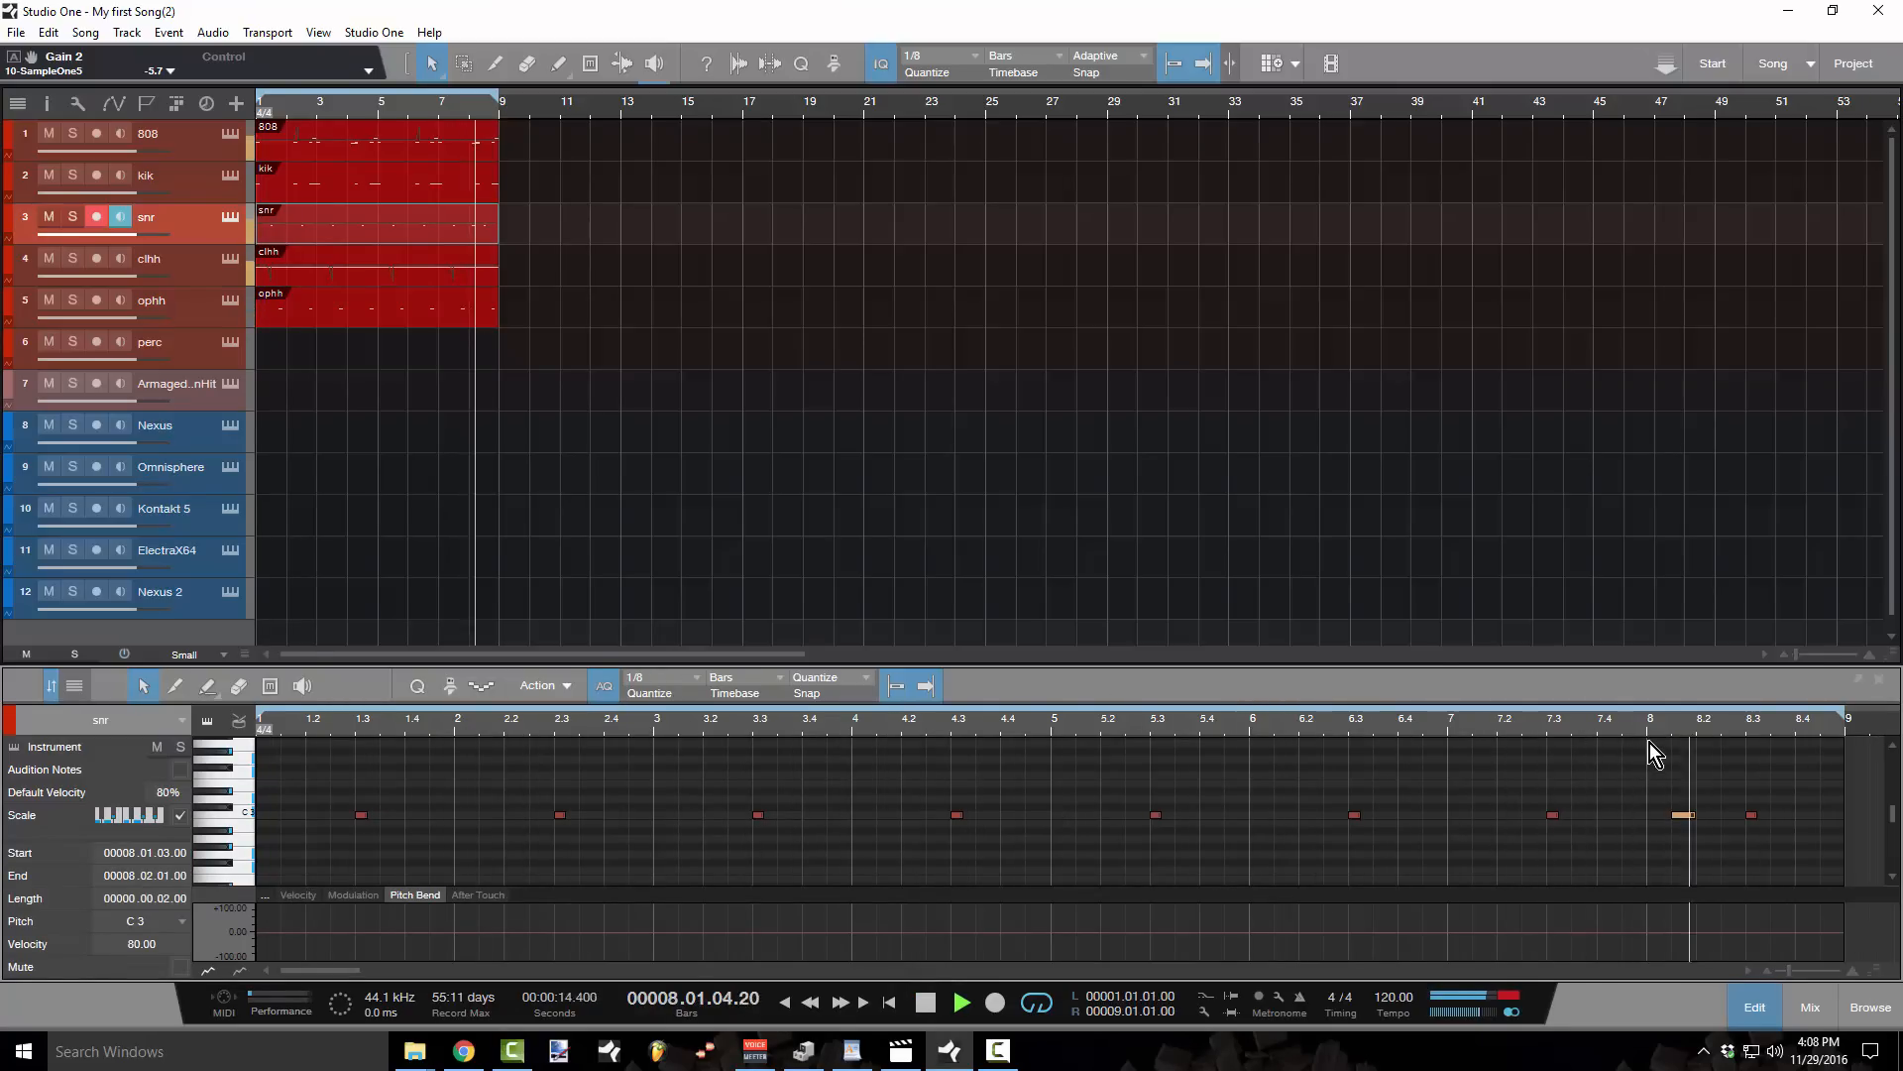
key("space")
- Add two more 1/8 snare notes on the last beat of bar 8 and play the pattern from bar 7
left_click(1814, 816)
left_click(1830, 815)
left_click(1451, 728)
key("space")
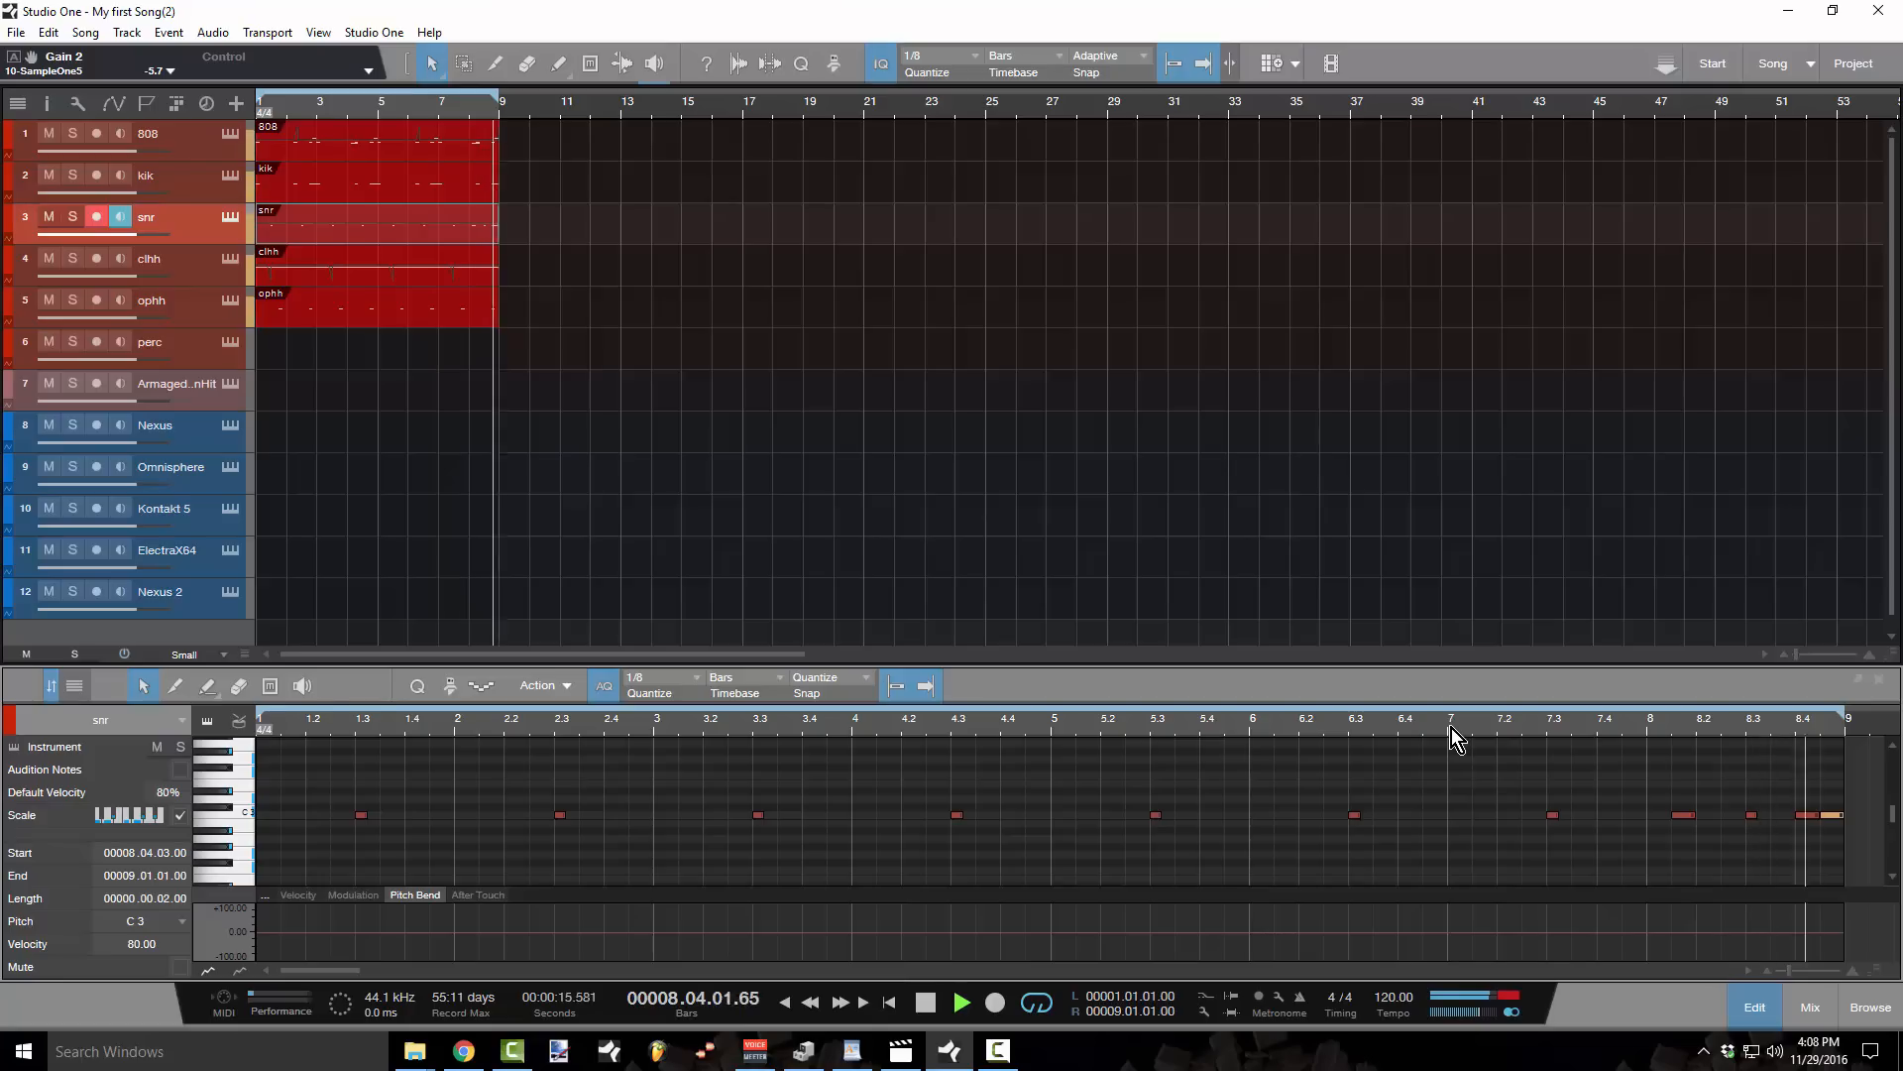
key("space")
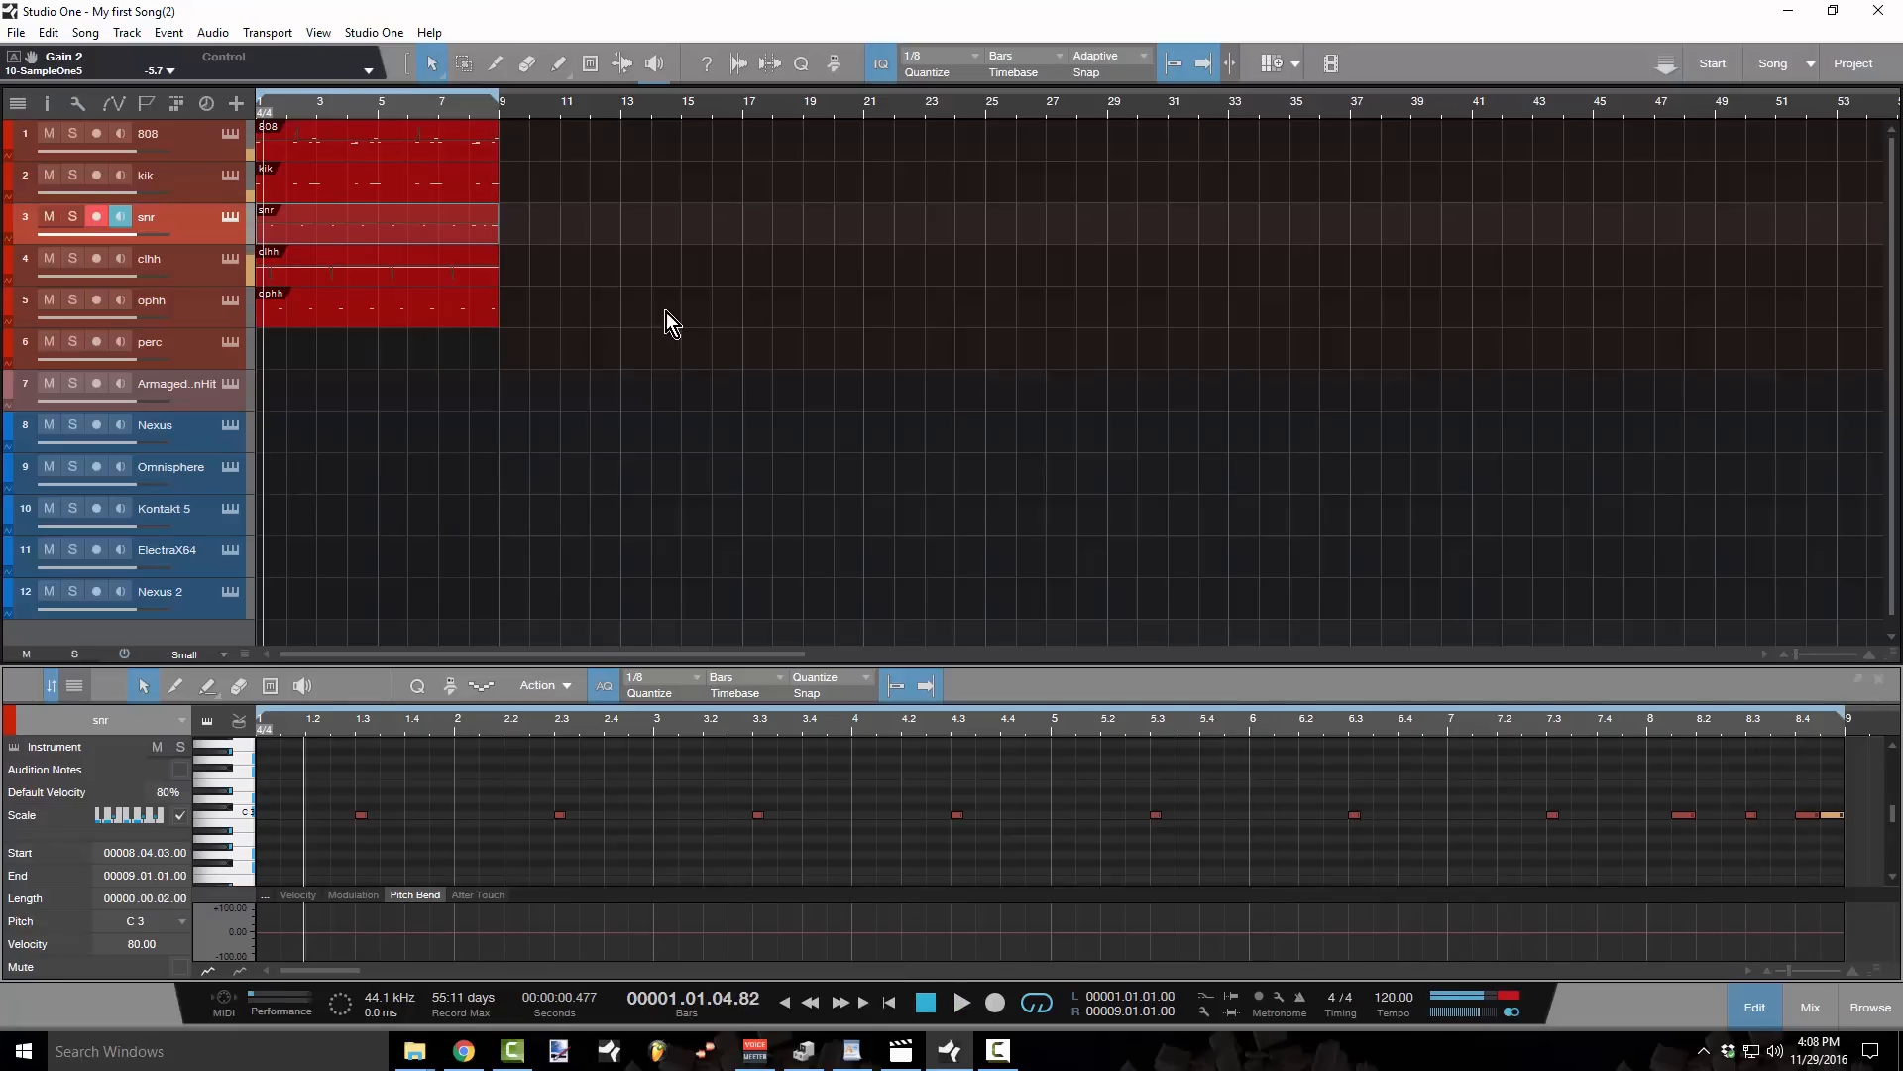
- Split the last kick note of bar 8 in the kik part into two 1/16 notes and audition the fill
left_click(468, 171)
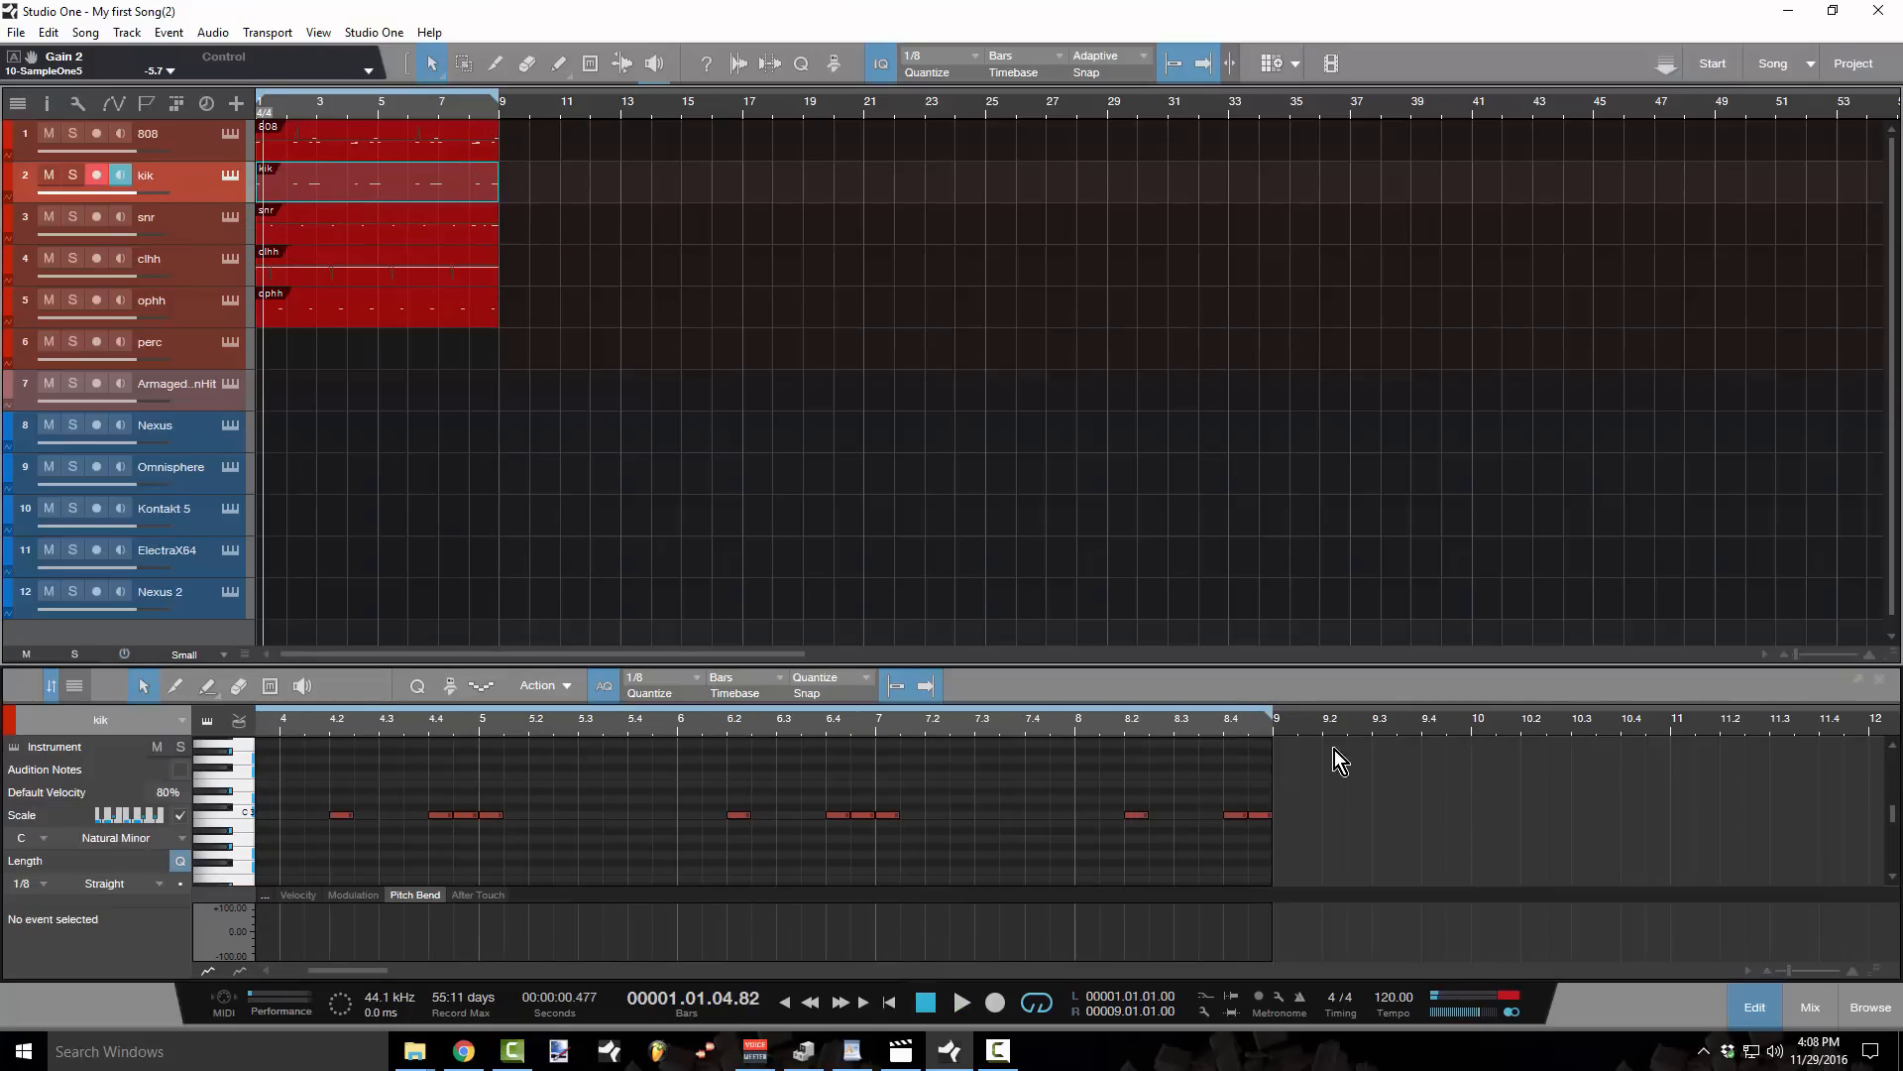
left_click(1261, 815)
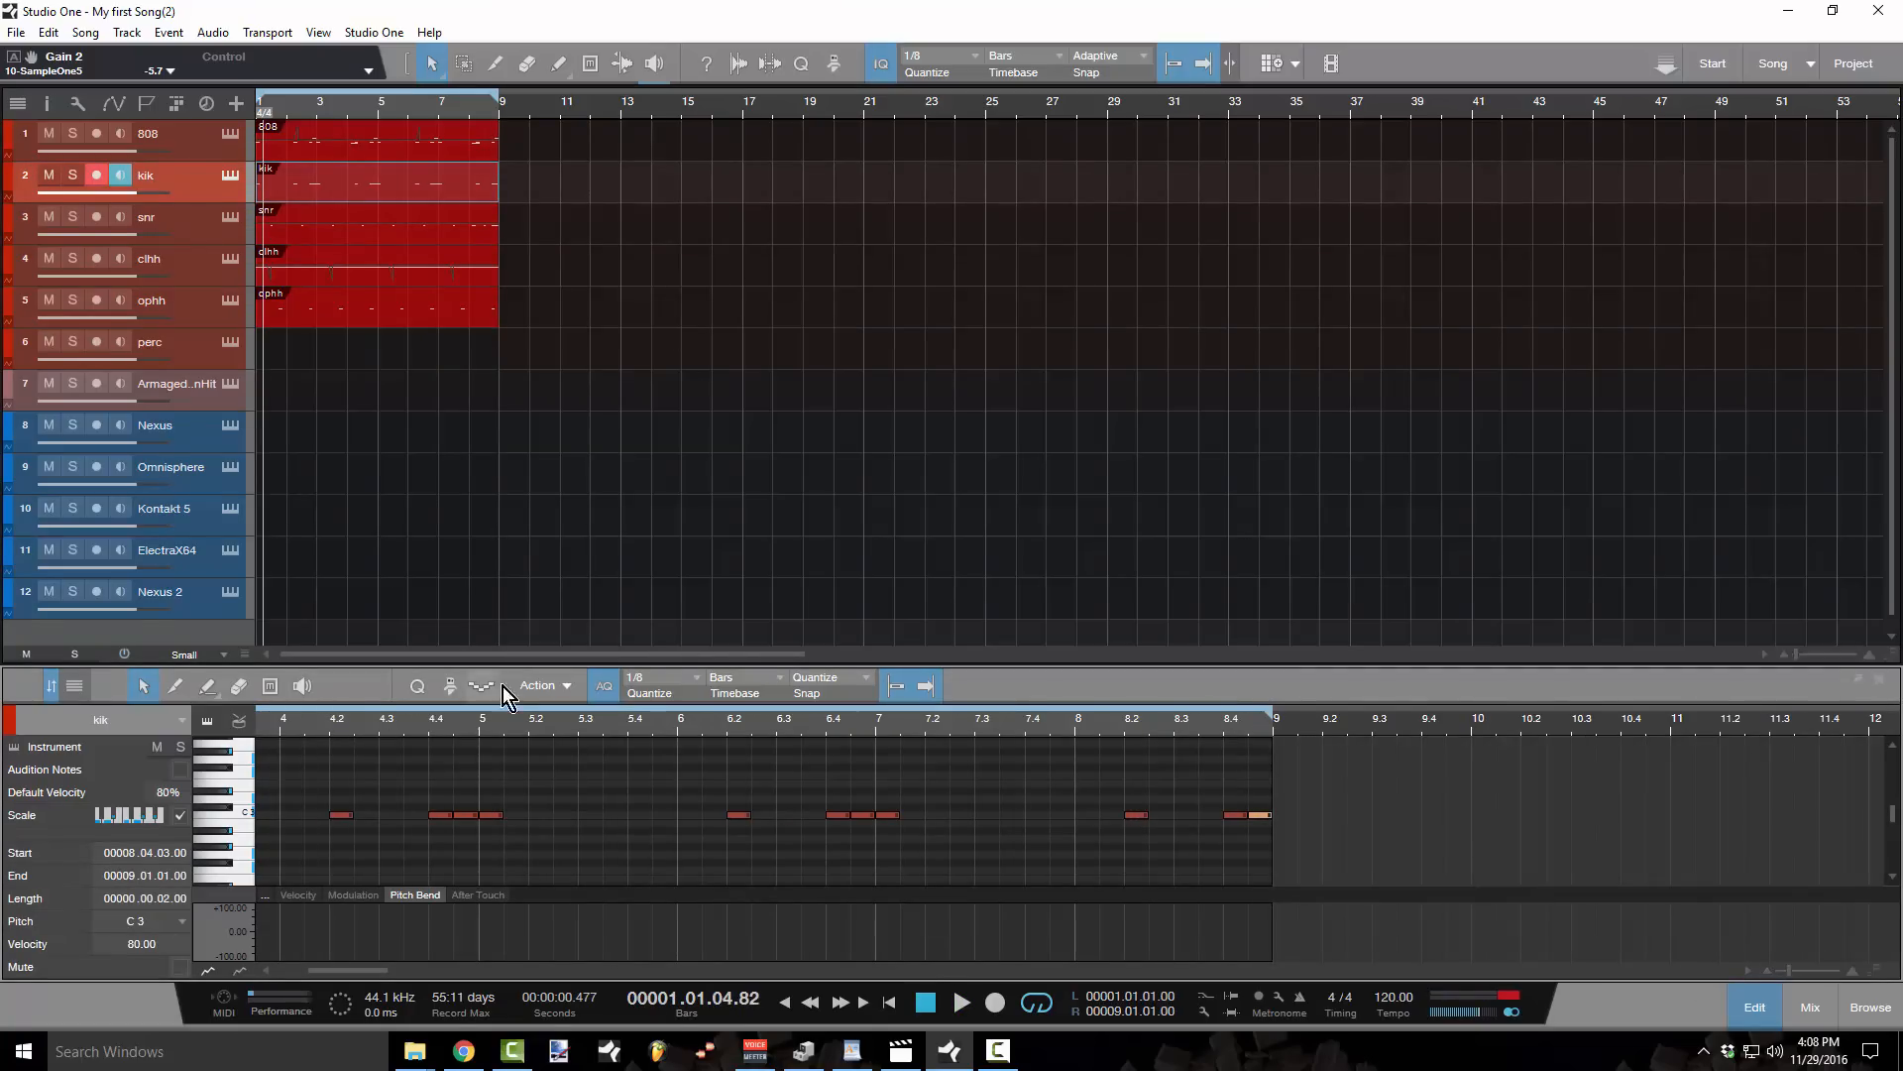
left_click(659, 684)
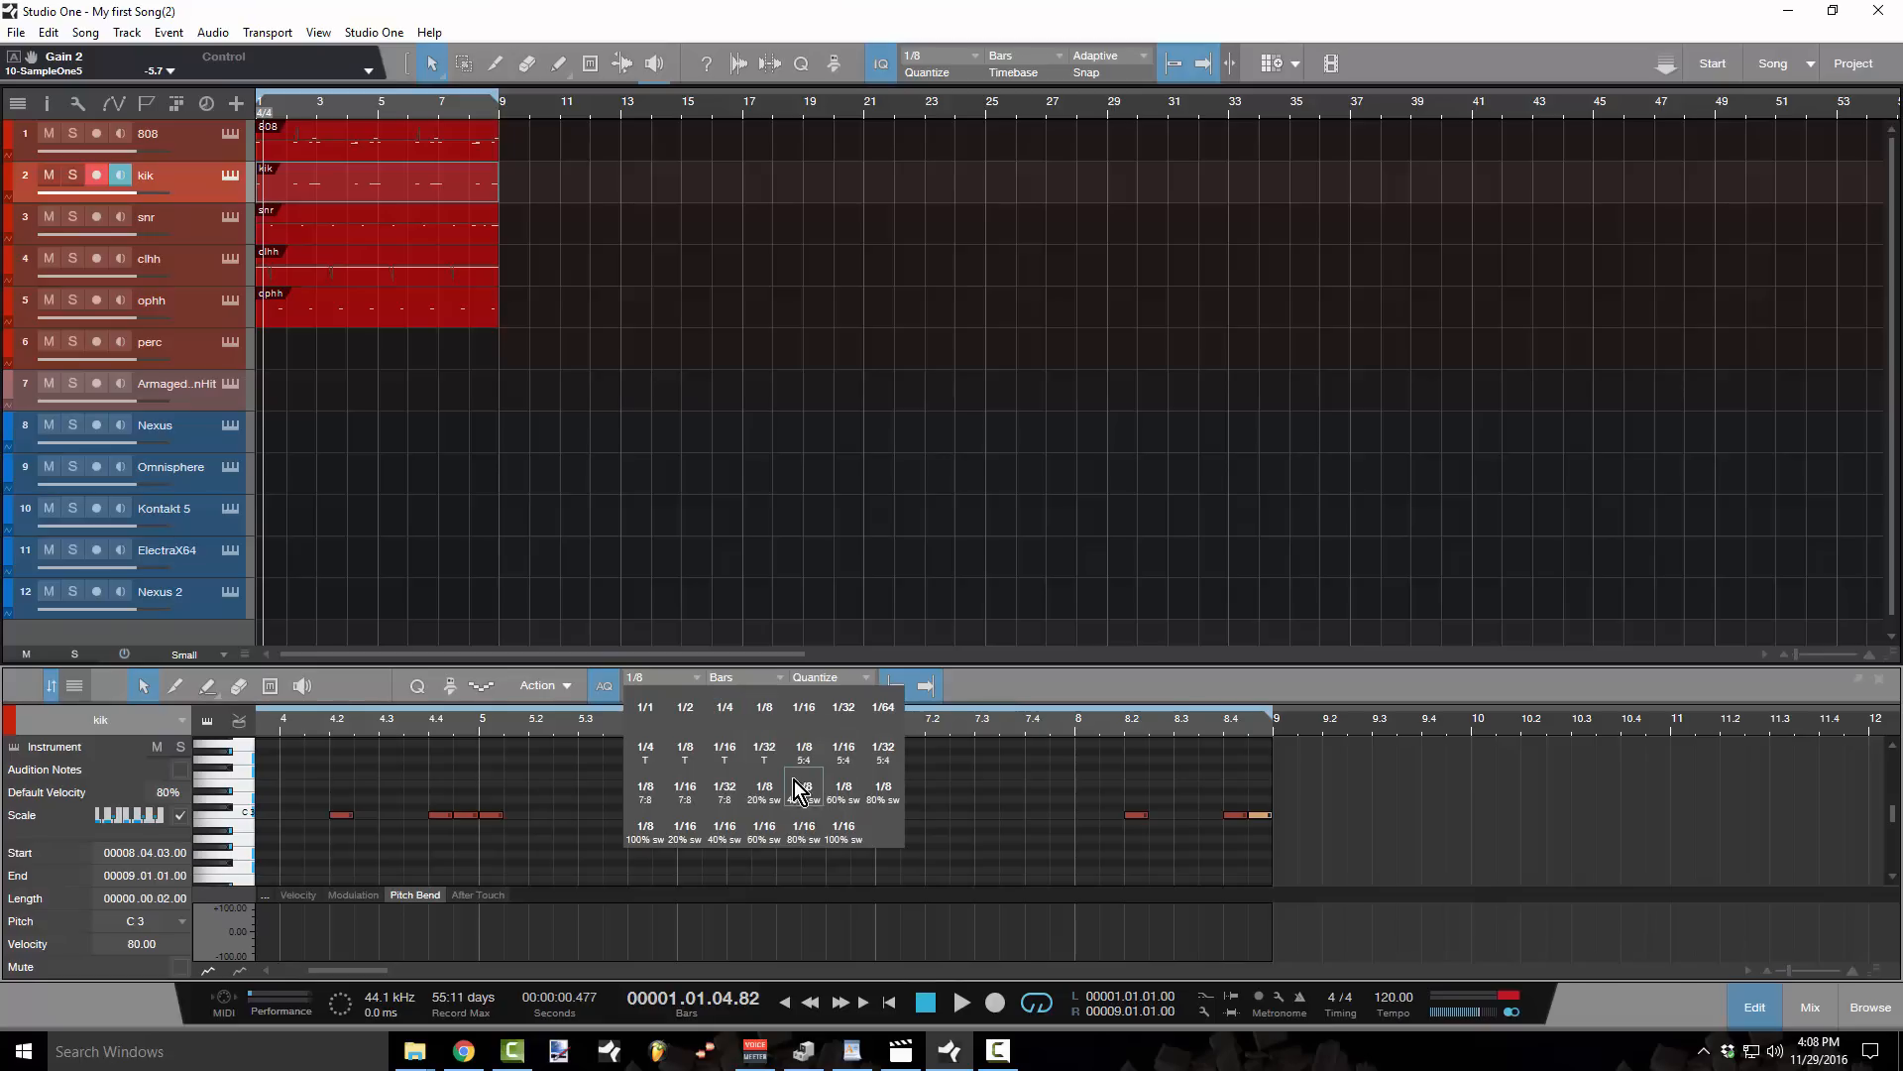
left_click(811, 723)
left_click(1111, 722)
key("space")
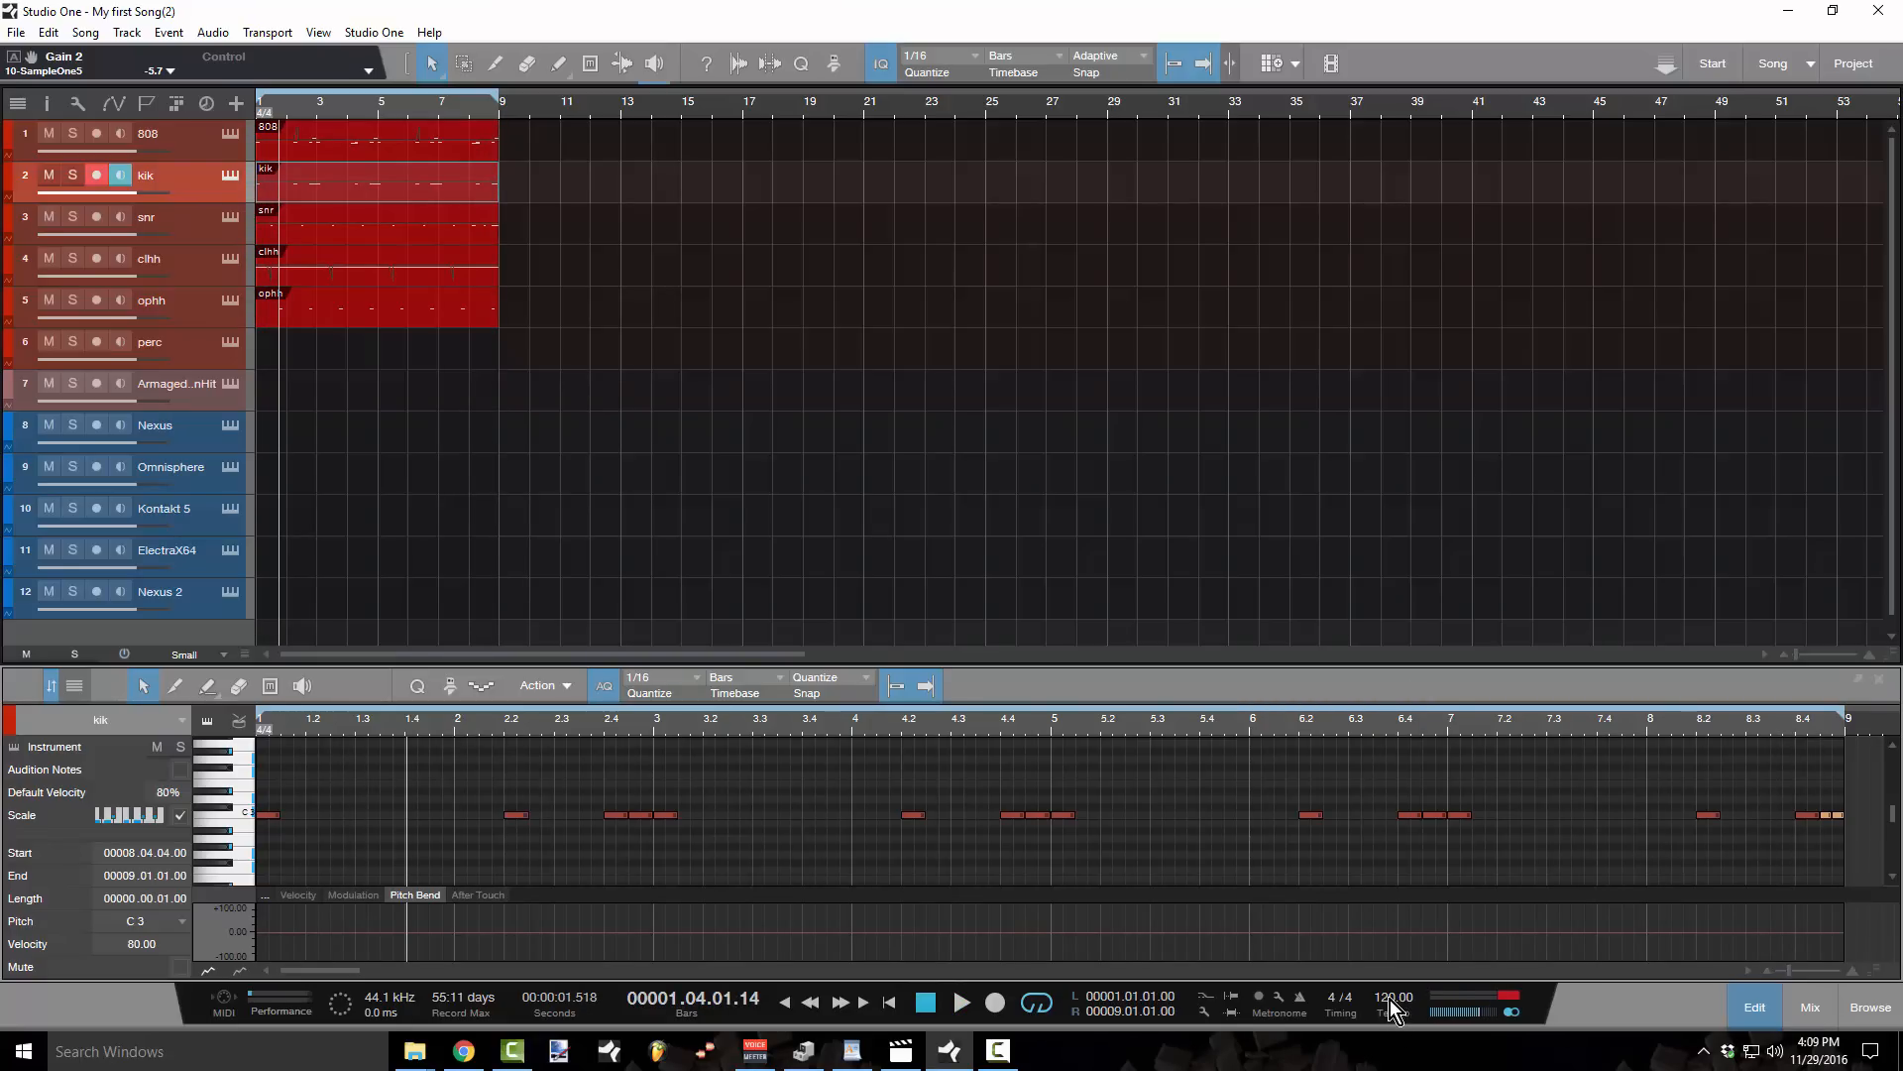
- Raise the song tempo to 142 BPM and play the beat at that speed
scroll(1390, 997, "up", 14)
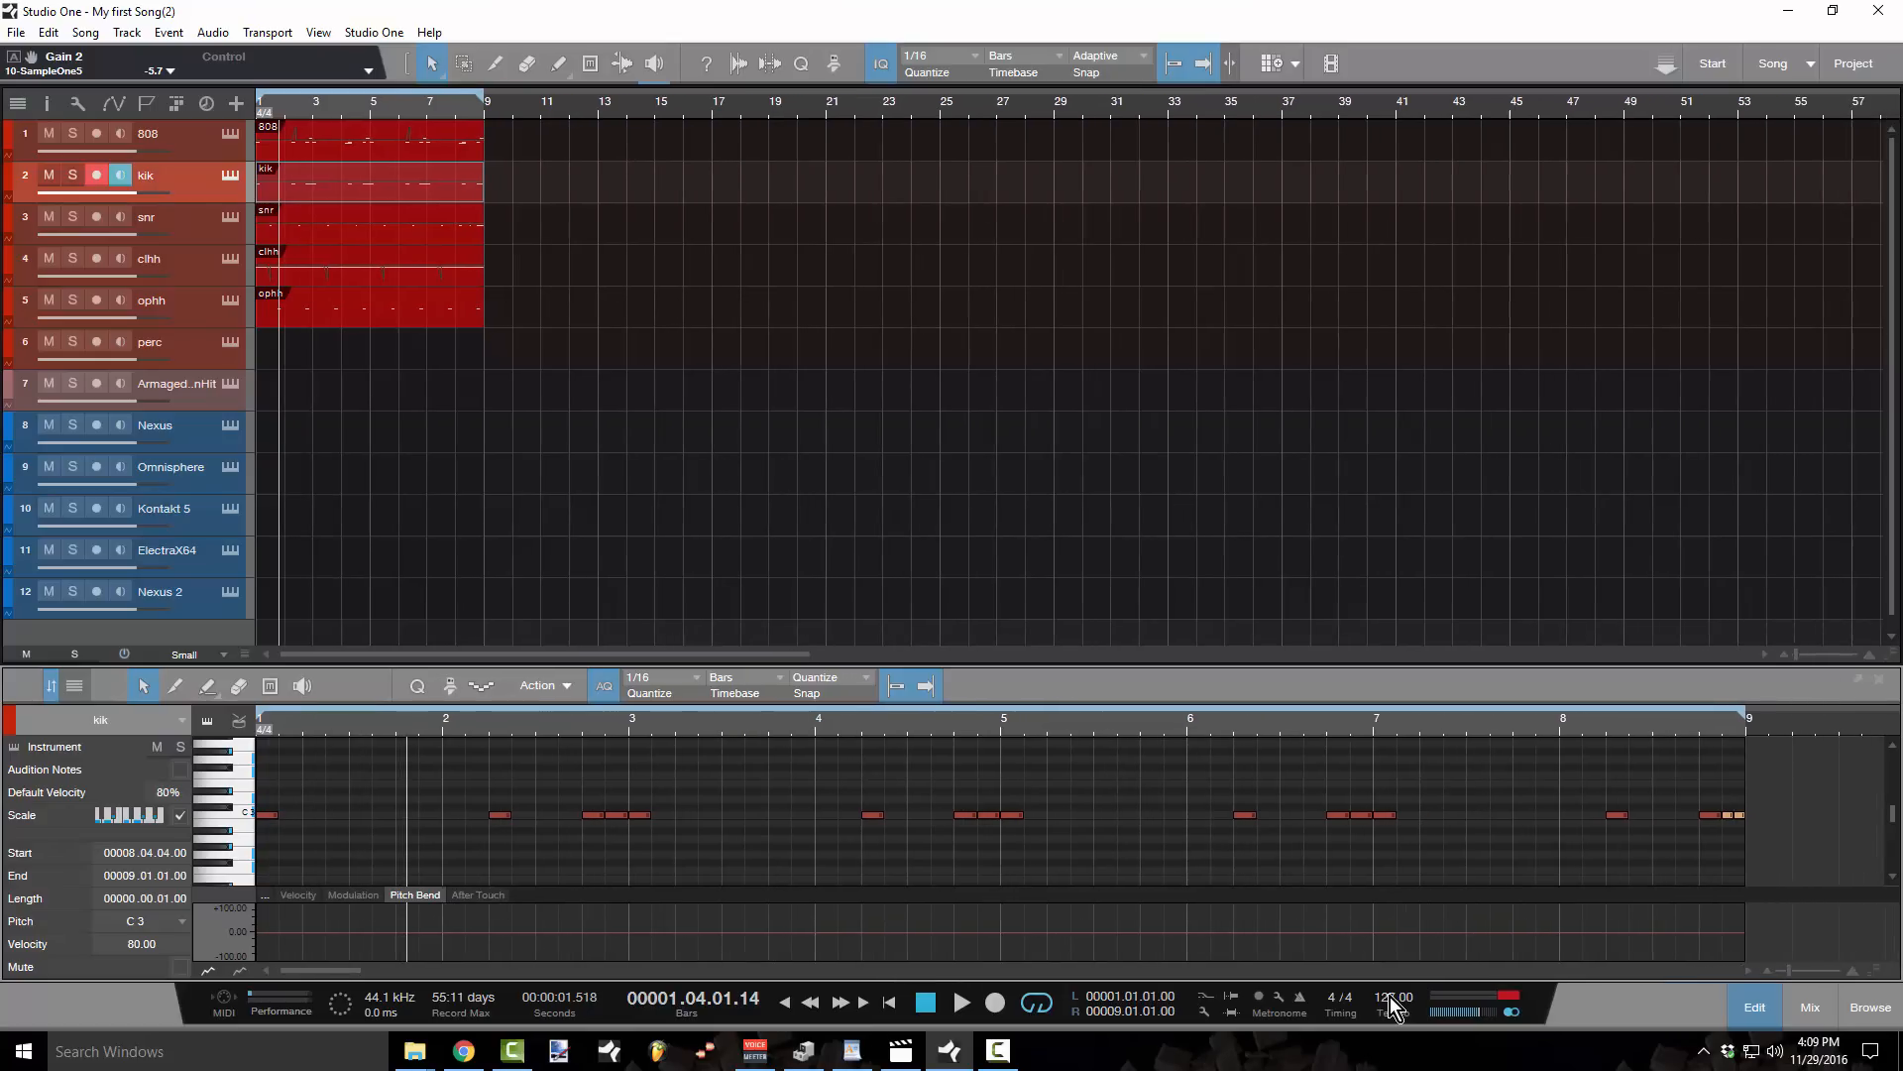
scroll(1390, 1003, "up", 7)
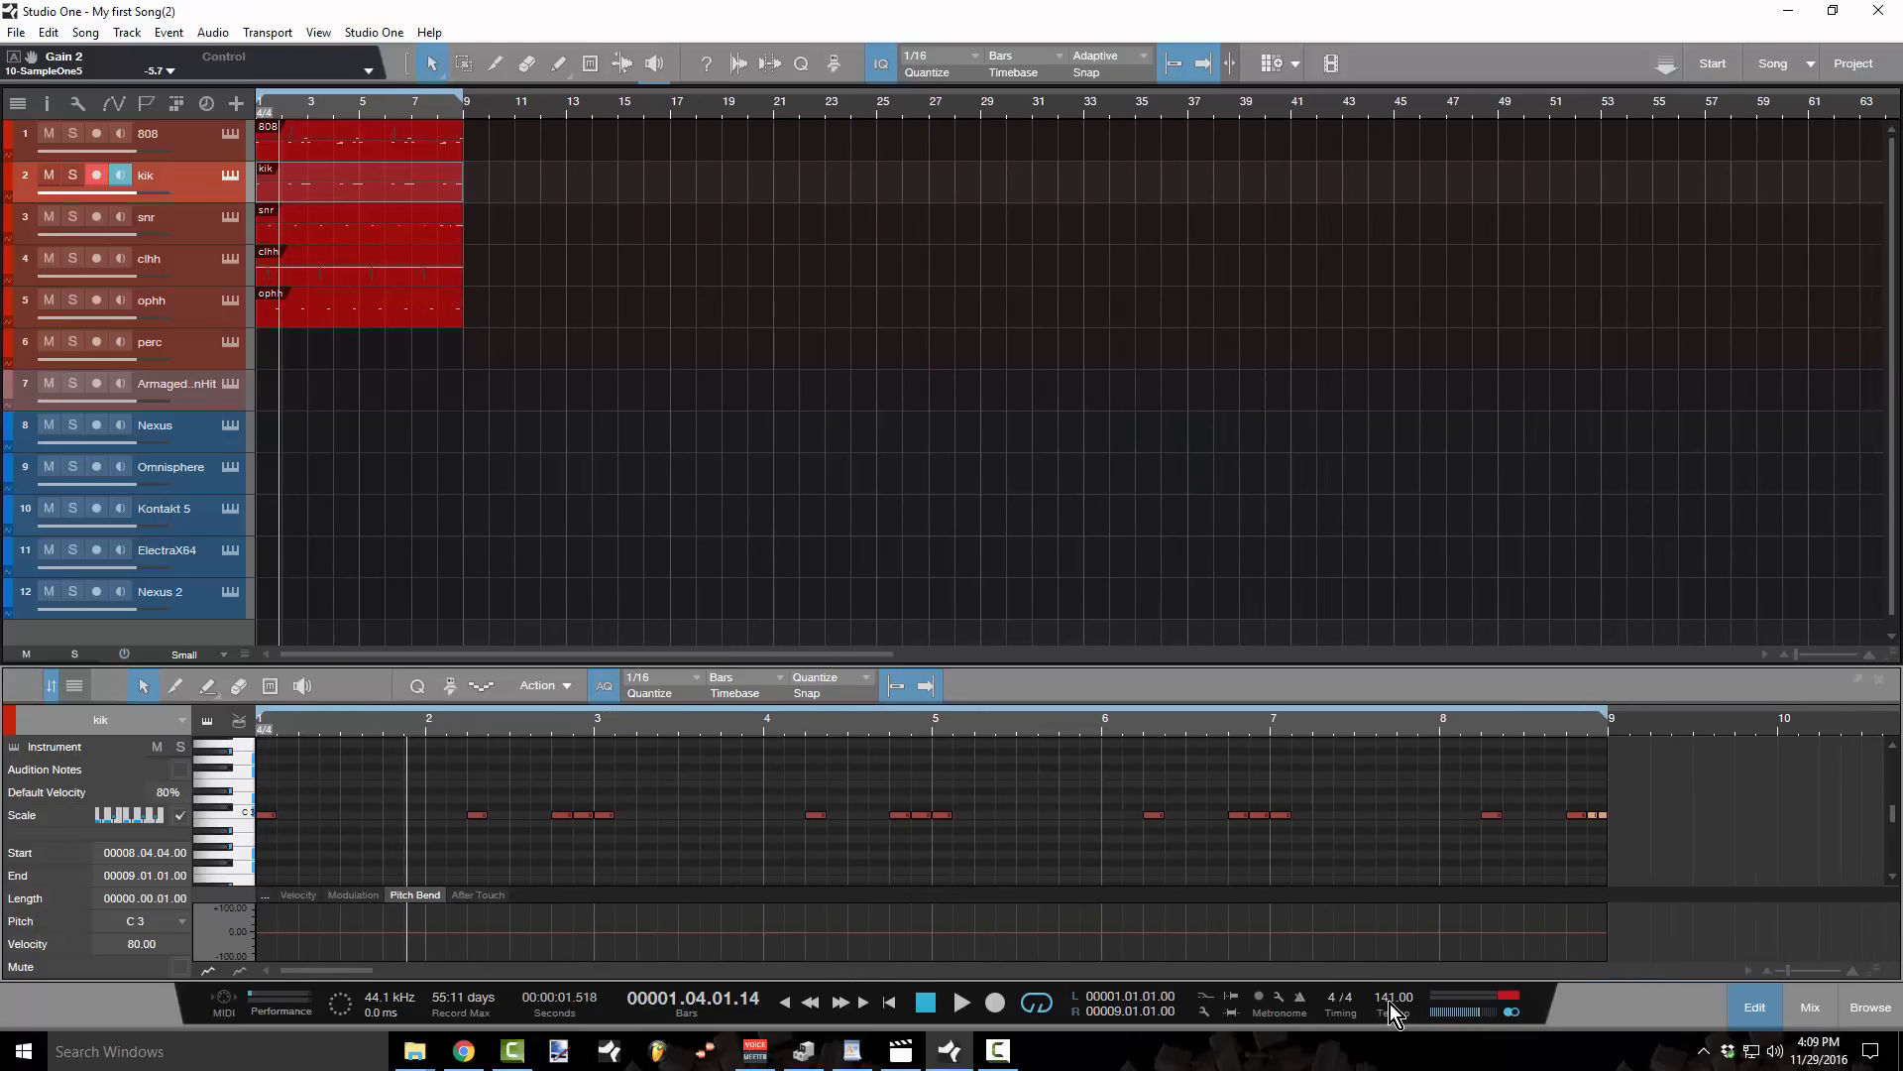
scroll(1390, 1003, "up", 1)
key("space")
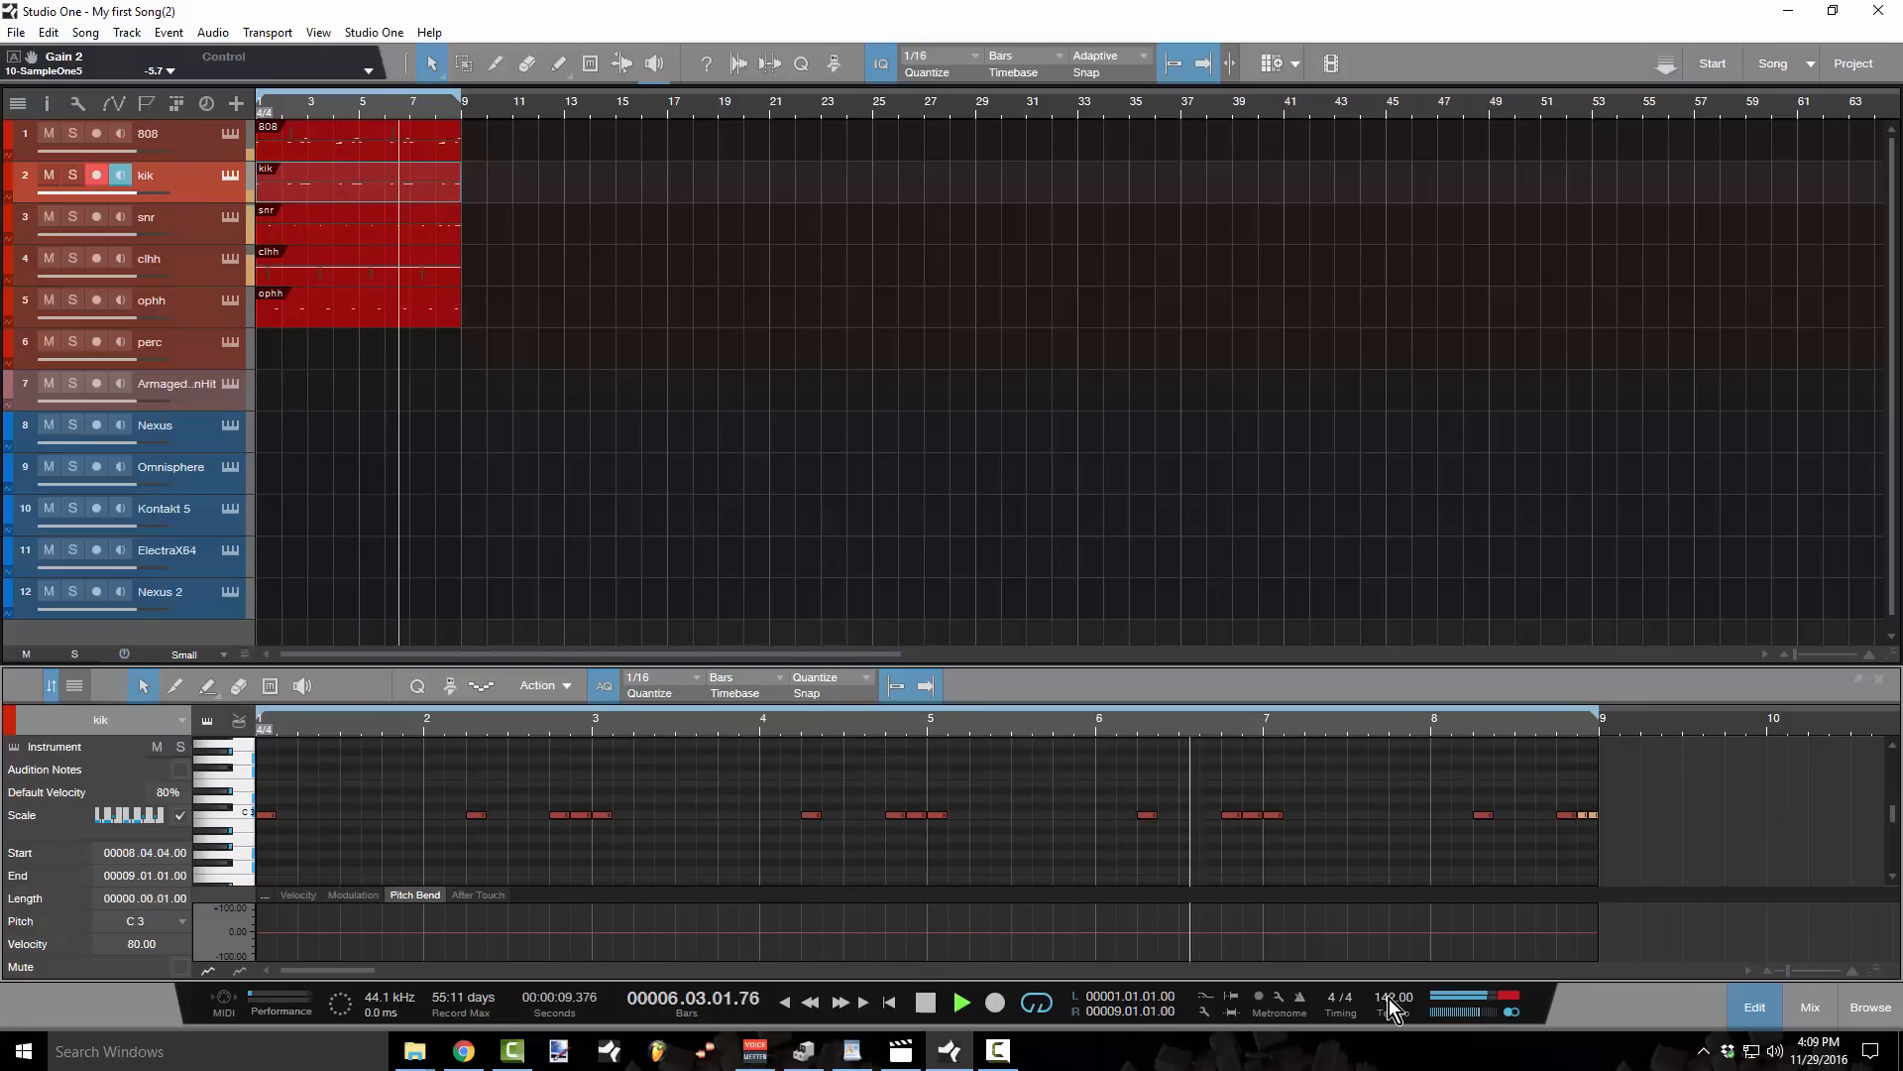
key("space")
- Set the song tempo to 135 BPM and play the beat from the start
scroll(1393, 1008, "down", 8)
key("Home")
key("space")
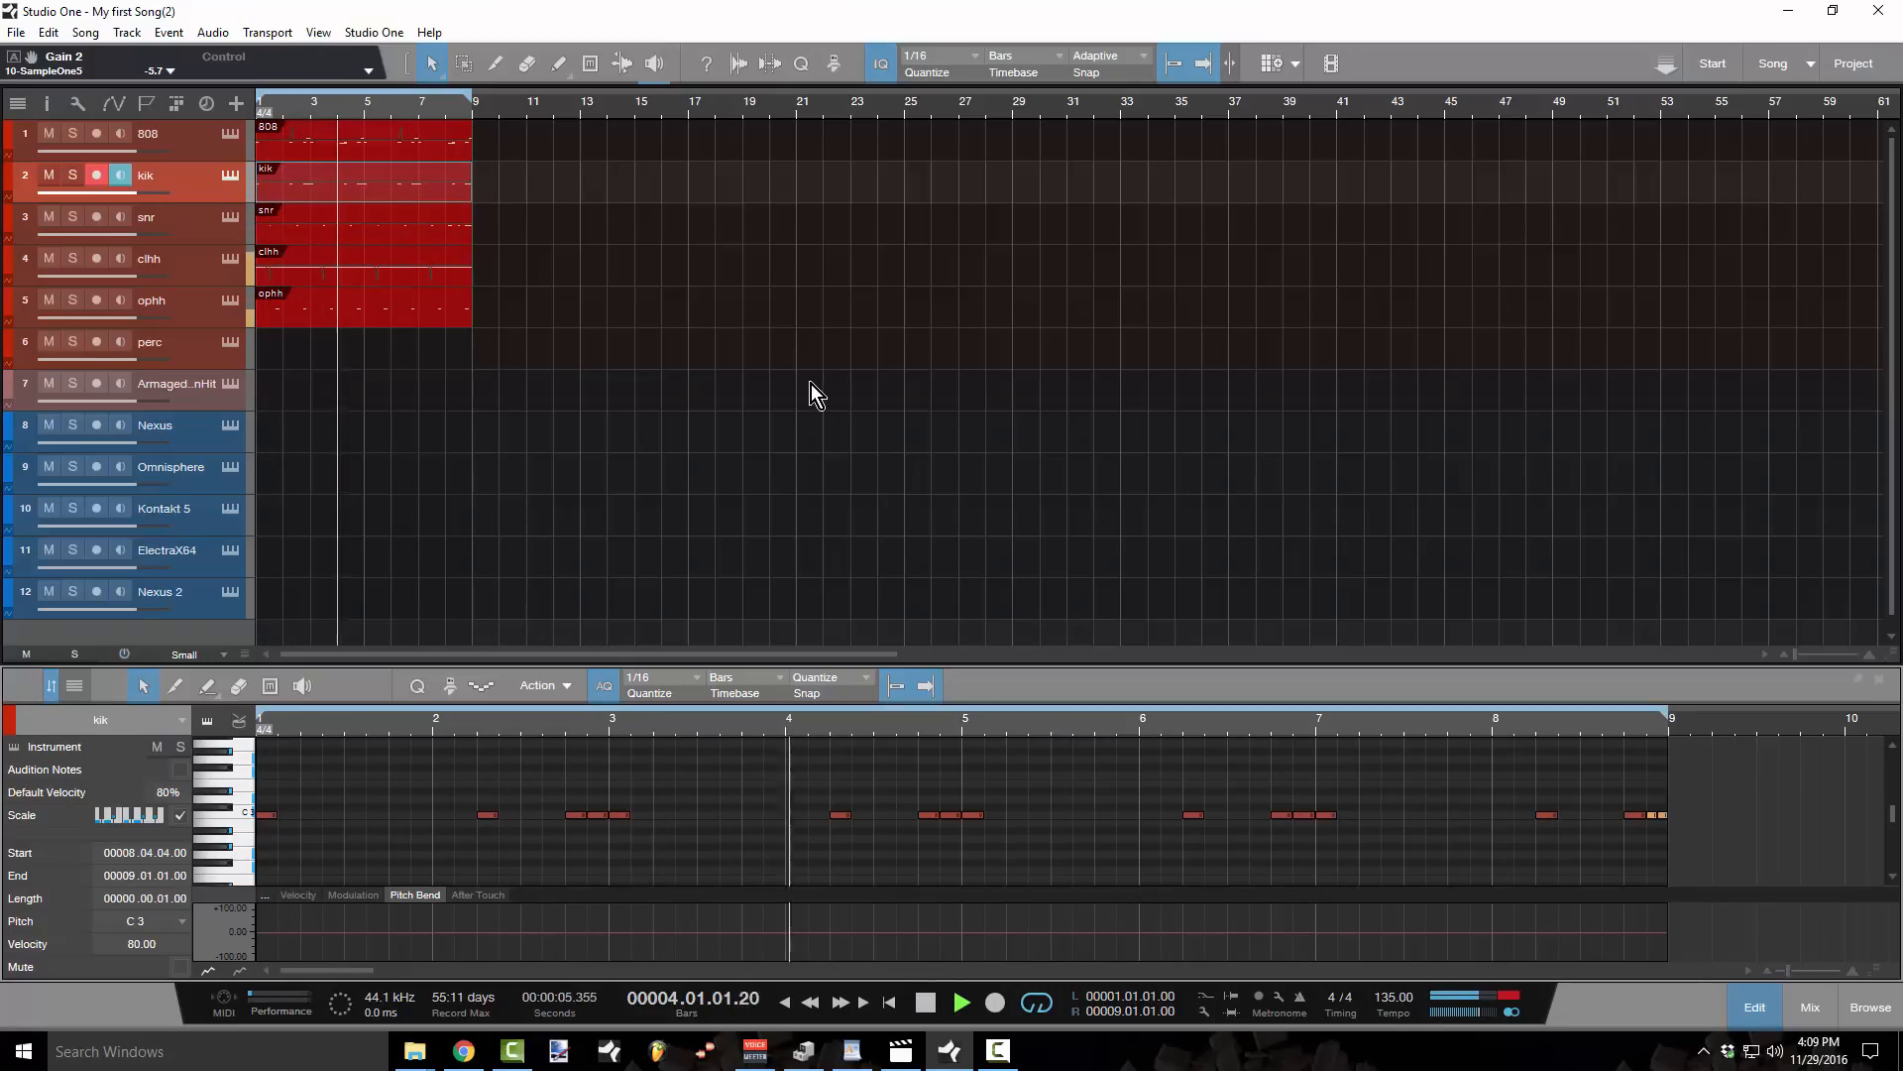
key("space")
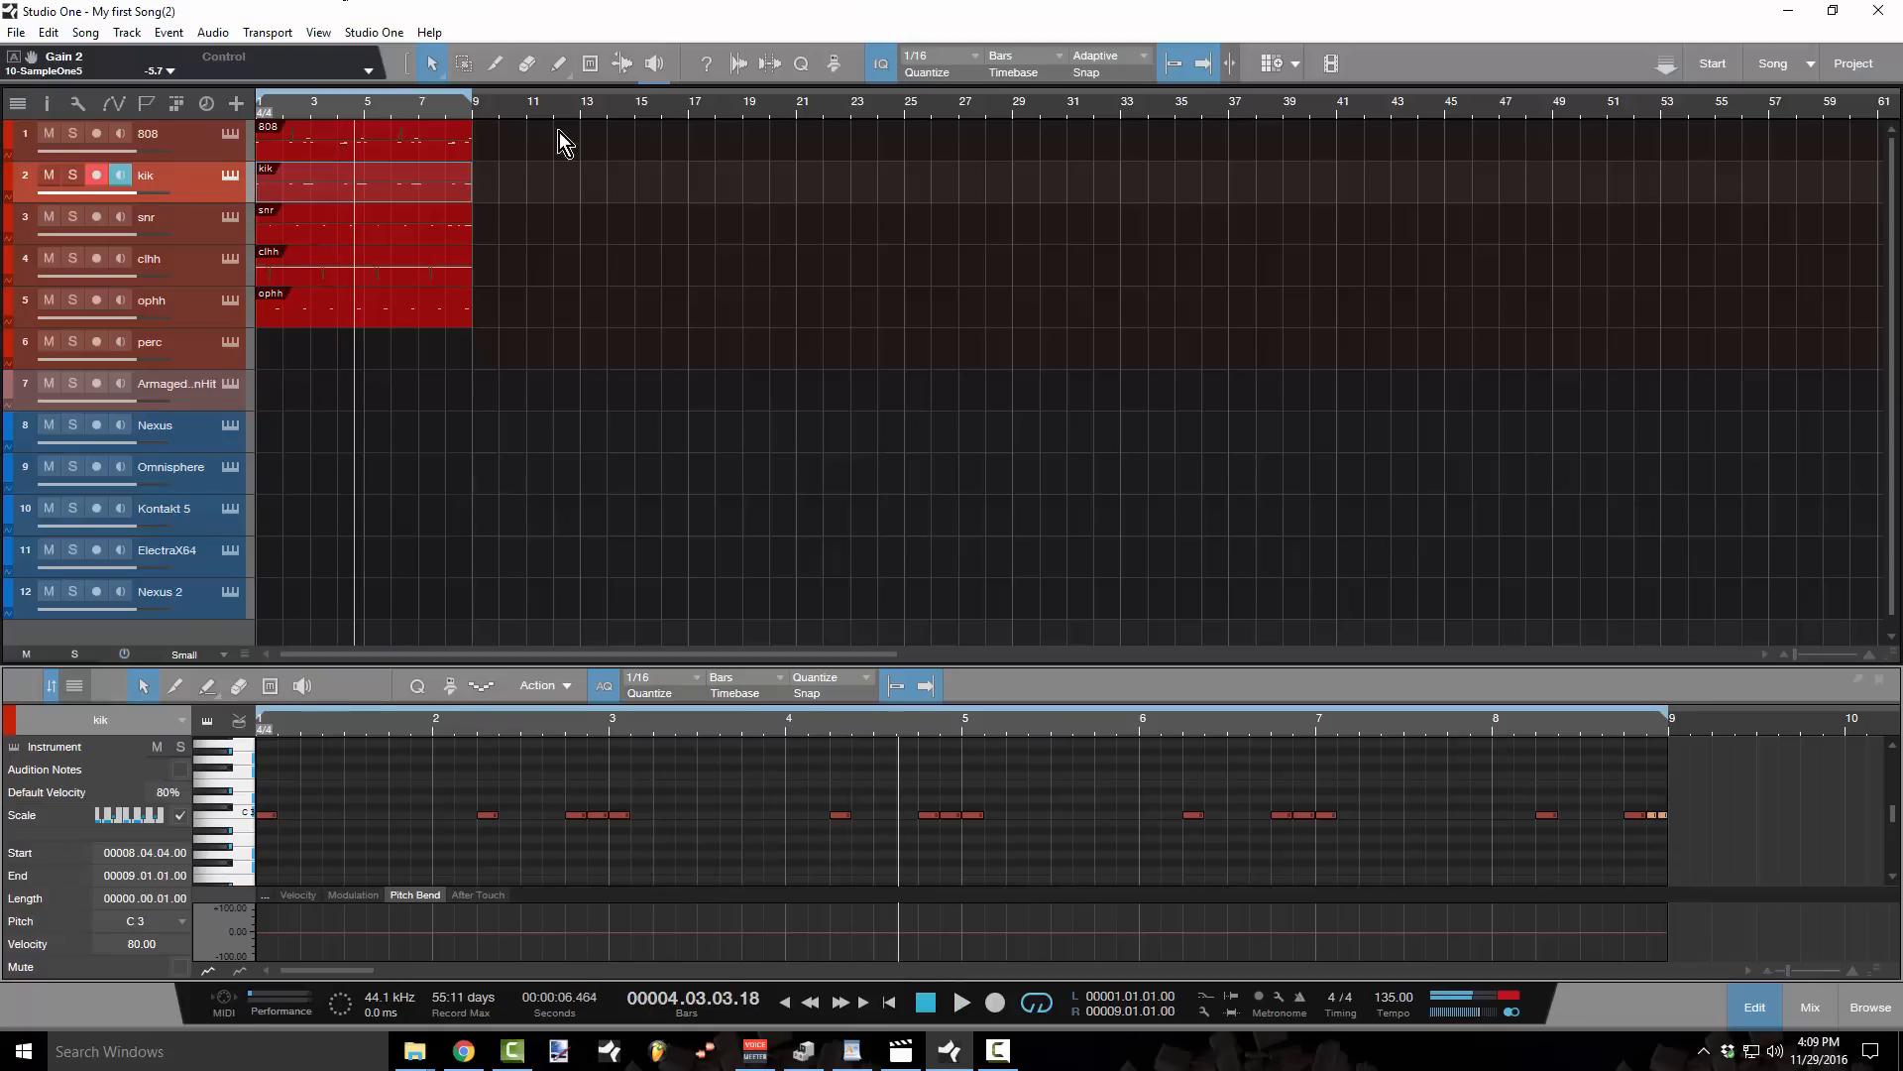